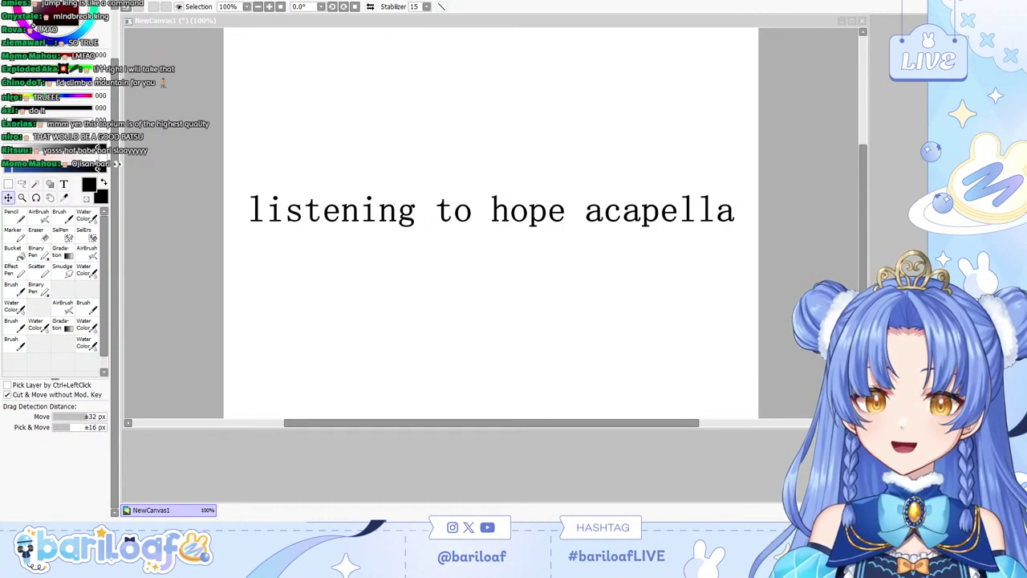
# Clear the "listening to hope acapella" text from the canvas.
pyautogui.hotkey('alt', 'Tab')
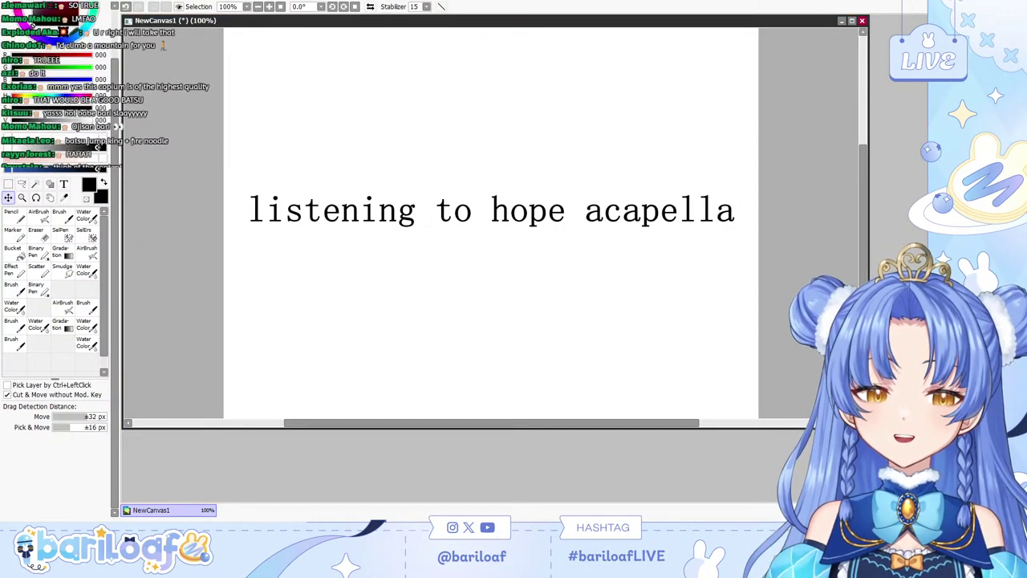
pyautogui.press('Delete')
pyautogui.hotkey('alt', 'Tab')
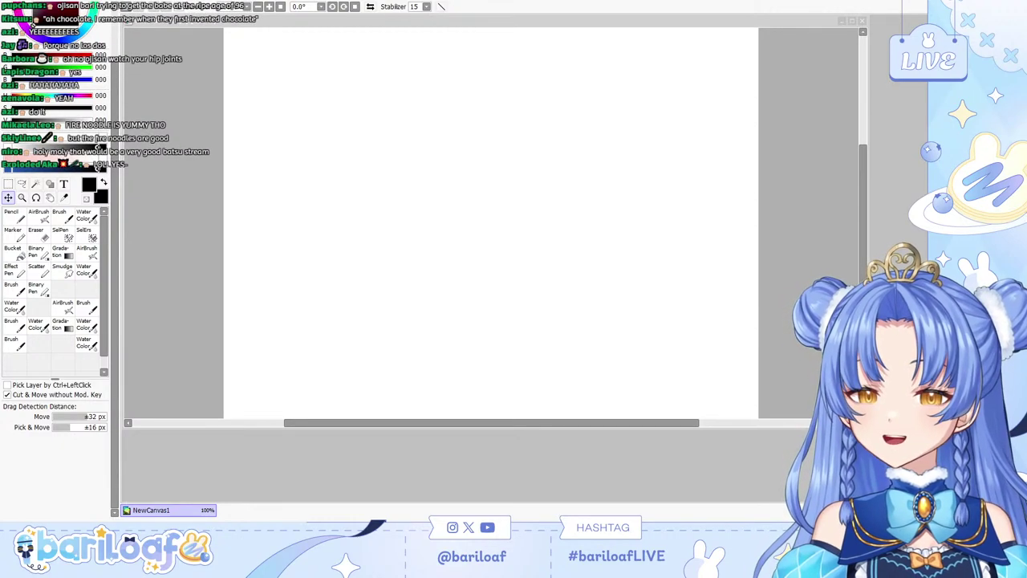
# Switch to the Brush tool and zoom the canvas out to 75%.
pyautogui.hotkey('alt', 'Tab')
pyautogui.click(62, 215)
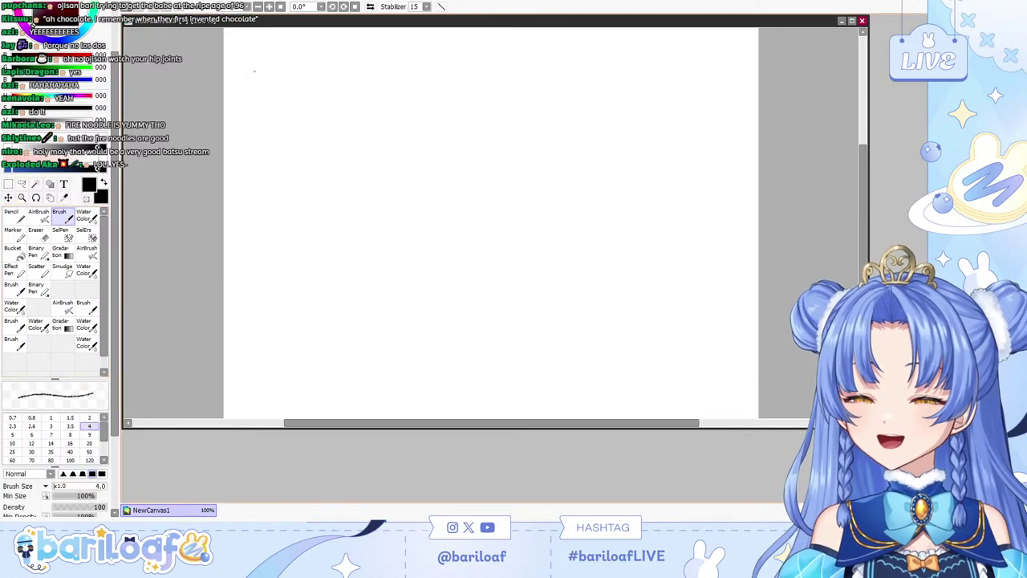
pyautogui.click(258, 6)
pyautogui.moveTo(479, 164)
pyautogui.mouseDown()
pyautogui.moveTo(438, 175)
pyautogui.moveTo(432, 231)
pyautogui.mouseUp()
pyautogui.hotkey('ctrl', 'z')
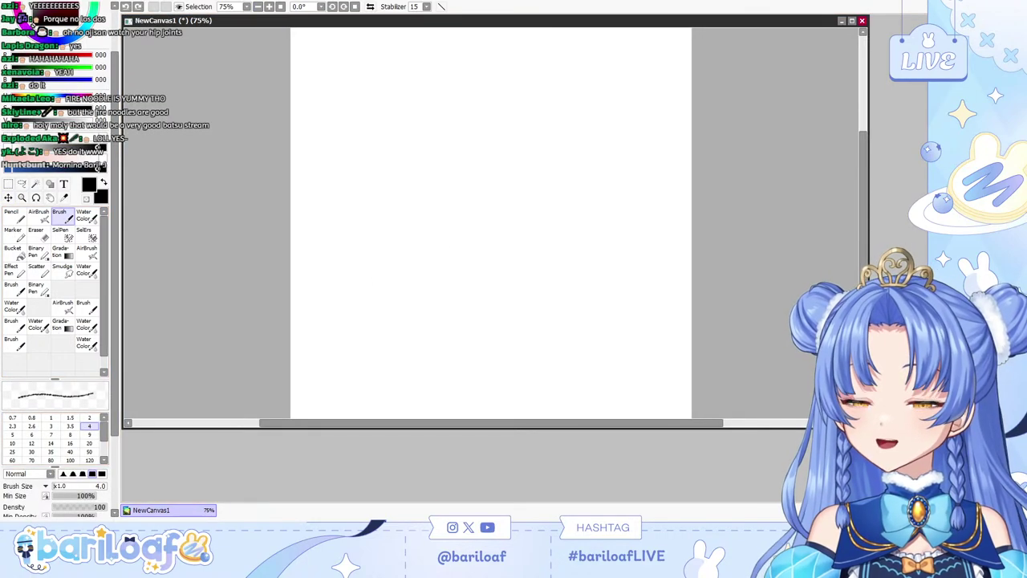
pyautogui.hotkey('alt', 'Tab')
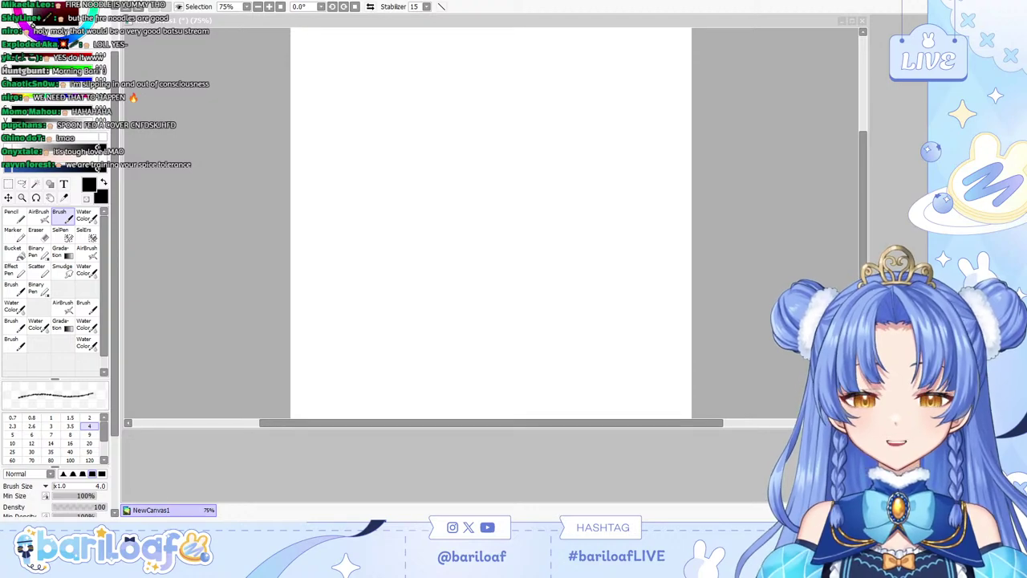
pyautogui.click(594, 117)
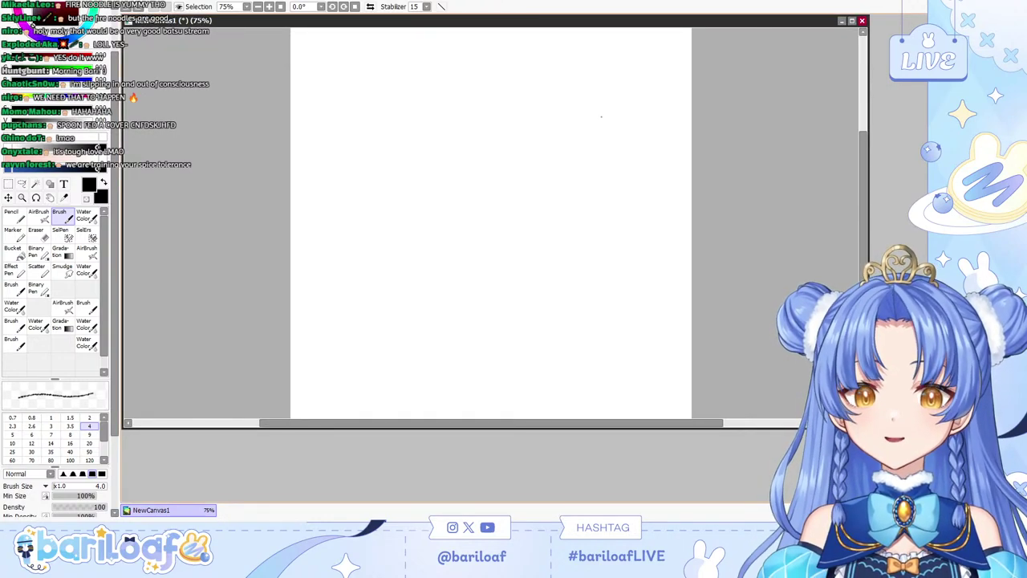
pyautogui.press('Down')
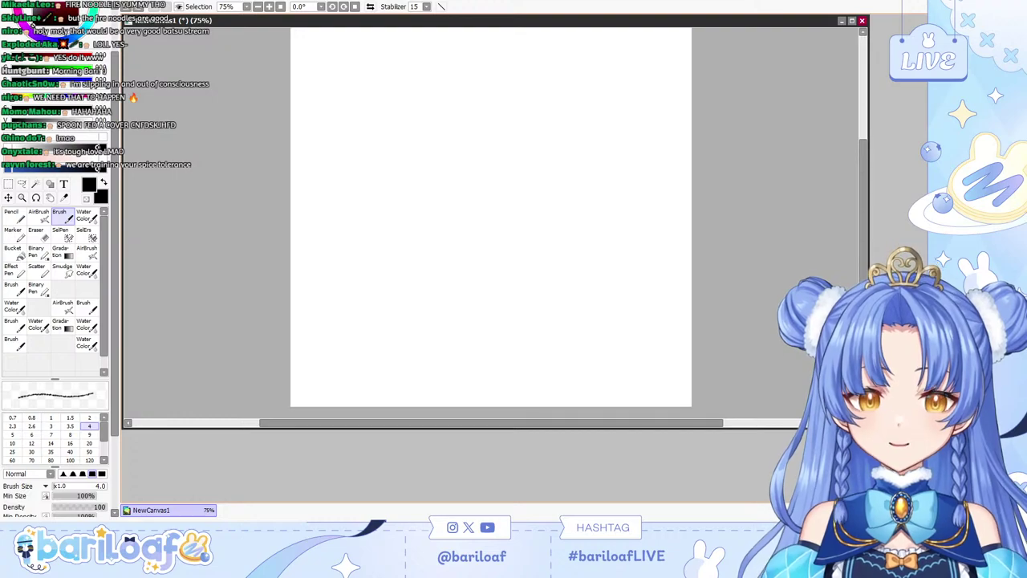
pyautogui.press('Right')
pyautogui.moveTo(458, 184); pyautogui.dragTo(458, 243)
pyautogui.hotkey('ctrl', 'z')
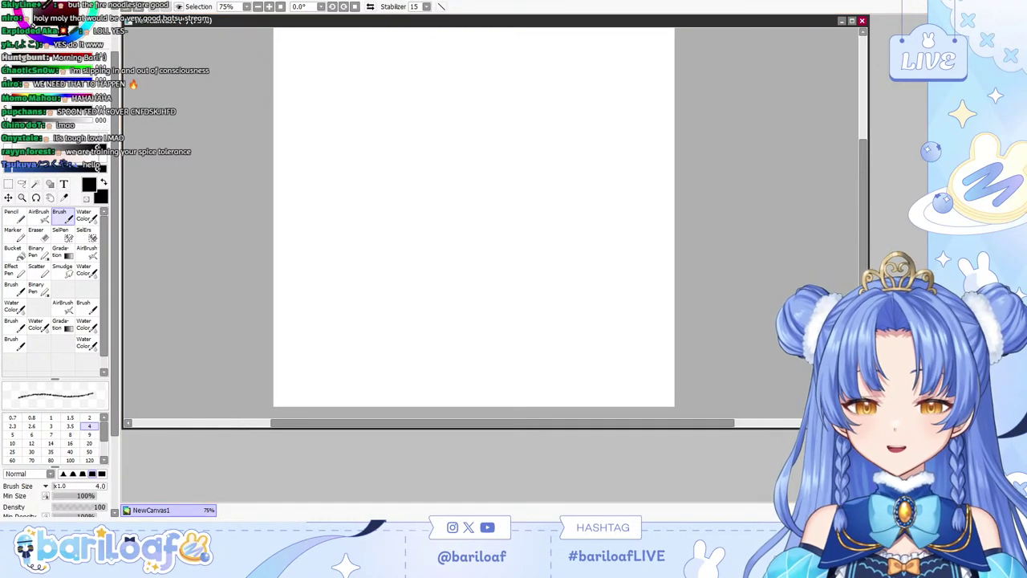
pyautogui.hotkey('alt', 'Tab')
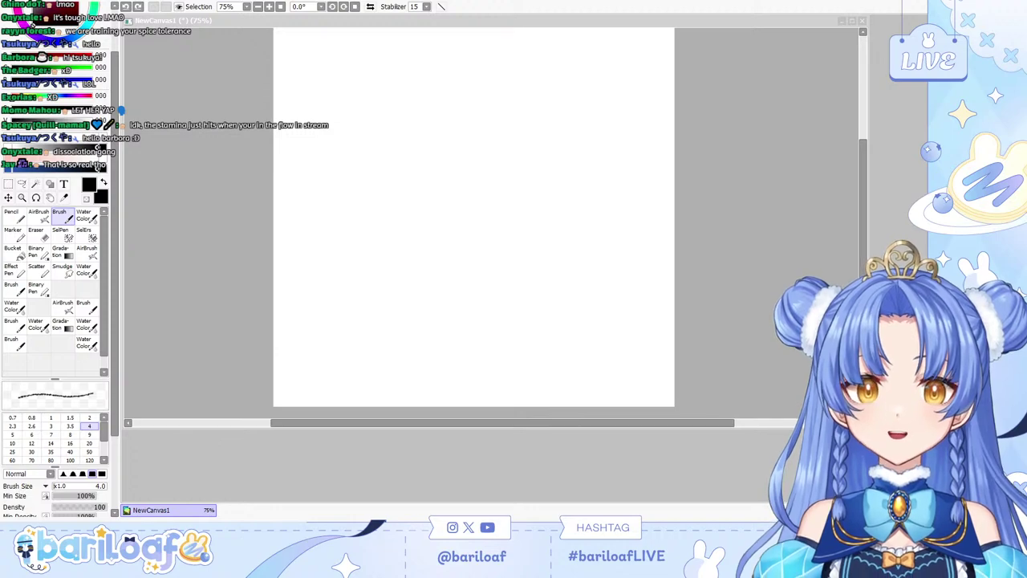
pyautogui.hotkey('alt', 'Tab')
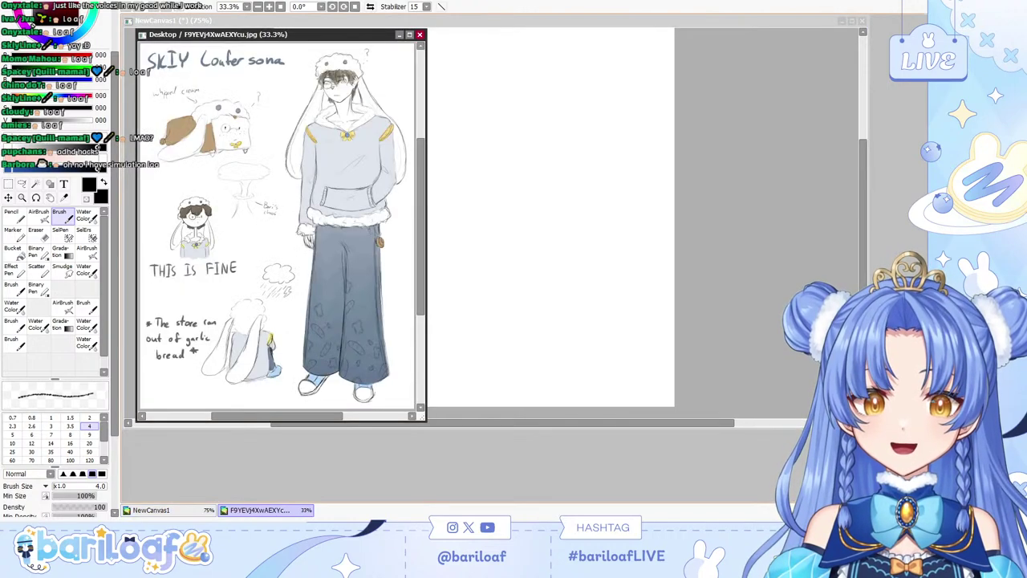
# Narrow the NewCanvas1 window and place it beside the character reference image.
pyautogui.click(151, 510)
pyautogui.moveTo(358, 21); pyautogui.dragTo(449, 48)
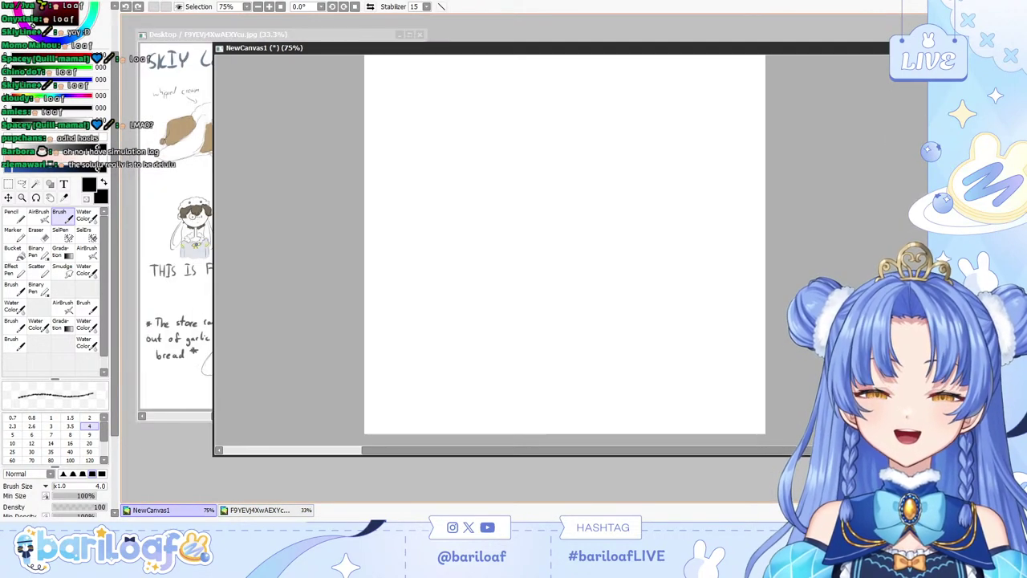
pyautogui.moveTo(213, 42); pyautogui.dragTo(480, 18)
pyautogui.moveTo(610, 25); pyautogui.dragTo(501, 25)
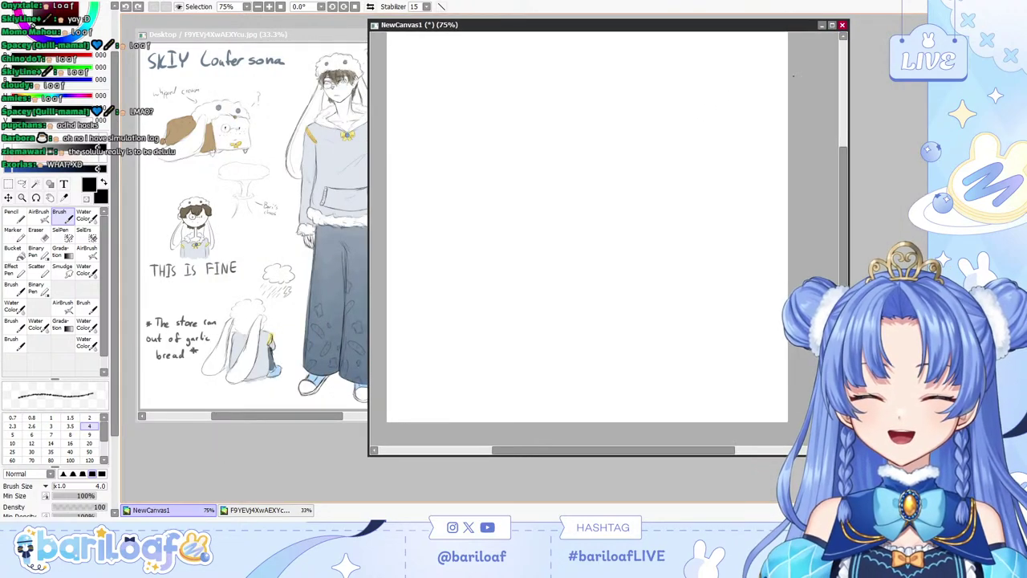
pyautogui.moveTo(843, 157); pyautogui.dragTo(841, 131)
pyautogui.moveTo(624, 26); pyautogui.dragTo(717, 44)
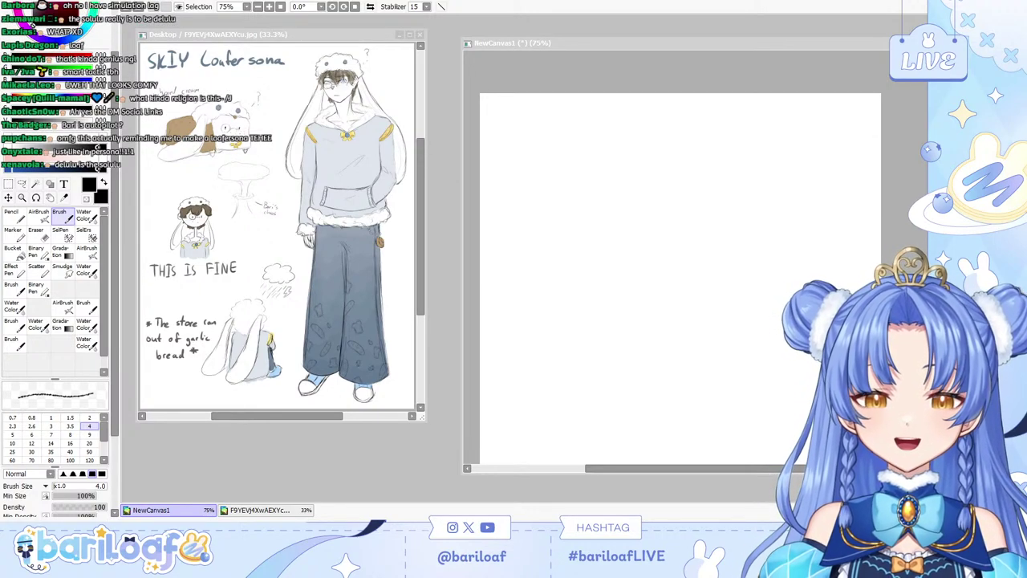
pyautogui.click(532, 206)
pyautogui.moveTo(571, 190); pyautogui.dragTo(577, 265)
pyautogui.hotkey('ctrl', 'z')
pyautogui.click(89, 435)
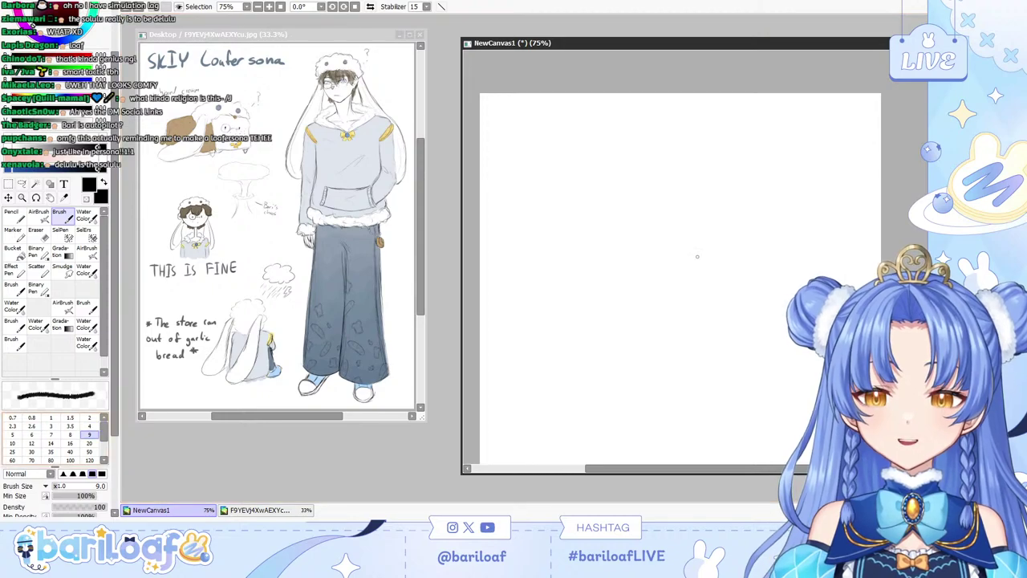
pyautogui.moveTo(624, 174); pyautogui.dragTo(603, 268)
pyautogui.hotkey('ctrl', 'z')
pyautogui.click(89, 426)
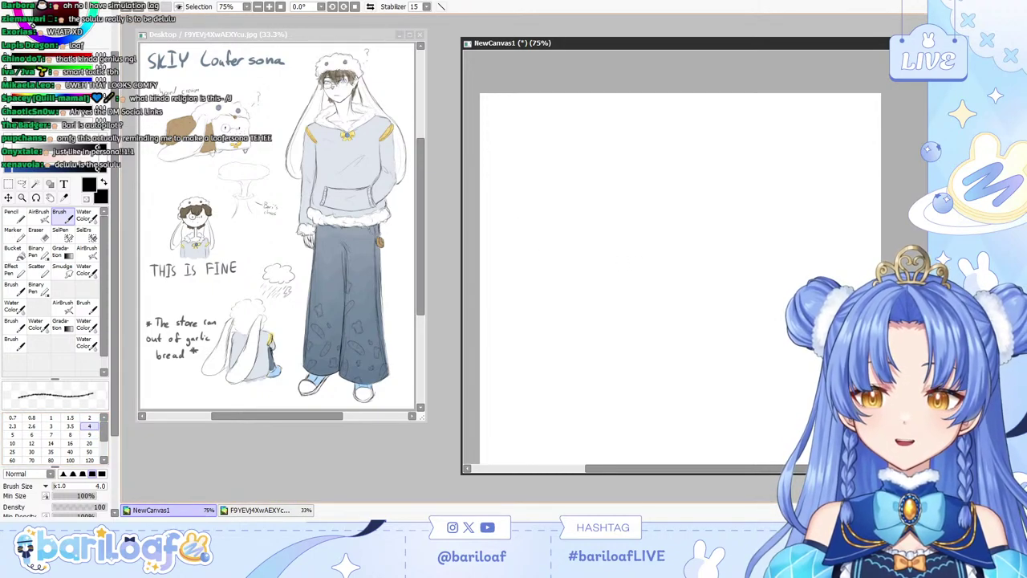
# Sketch a circle in the upper middle of the blank canvas as the base of the head.
pyautogui.moveTo(622, 227); pyautogui.dragTo(602, 287)
pyautogui.hotkey('ctrl', 'z')
pyautogui.hotkey('ctrl', 'z')
pyautogui.moveTo(646, 154)
pyautogui.mouseDown()
pyautogui.moveTo(598, 226)
pyautogui.moveTo(647, 157)
pyautogui.moveTo(666, 277)
pyautogui.moveTo(629, 158)
pyautogui.mouseUp()
pyautogui.hotkey('ctrl', 'z')
# Sketch the cheek line and two angled jaw lines meeting at a pointed chin below the head circle.
pyautogui.moveTo(598, 233); pyautogui.dragTo(615, 302)
pyautogui.hotkey('ctrl', 'z')
pyautogui.moveTo(598, 239)
pyautogui.mouseDown()
pyautogui.moveTo(605, 277)
pyautogui.moveTo(635, 296)
pyautogui.moveTo(605, 291)
pyautogui.mouseUp()
pyautogui.hotkey('ctrl', 'z')
pyautogui.moveTo(605, 296)
pyautogui.mouseDown()
pyautogui.moveTo(641, 311)
pyautogui.moveTo(698, 284)
pyautogui.mouseUp()
pyautogui.hotkey('ctrl', 'z')
pyautogui.hotkey('ctrl', 'z')
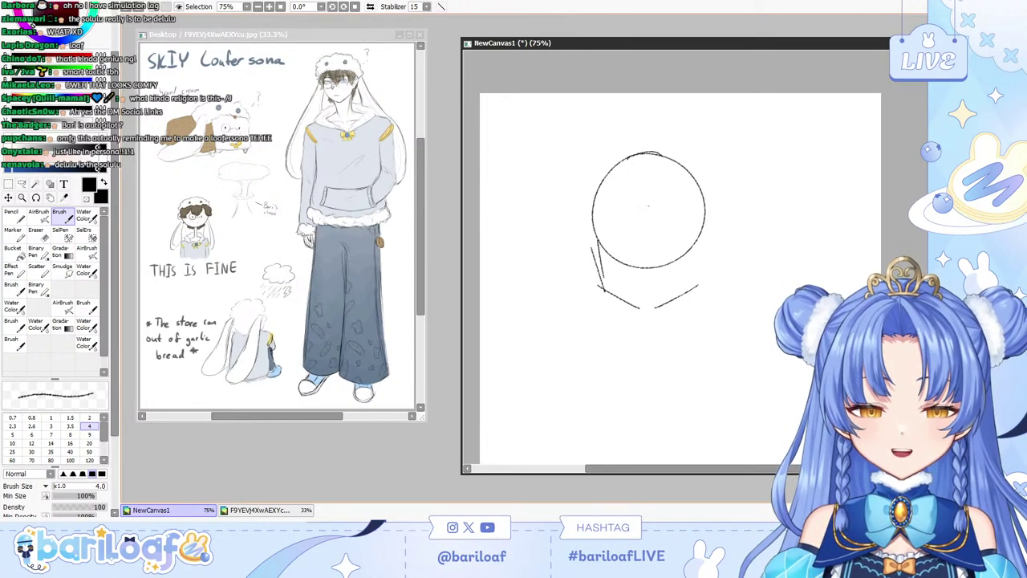
pyautogui.hotkey('ctrl', 'z')
pyautogui.moveTo(641, 310); pyautogui.dragTo(695, 279)
# Draw a curved vertical centre line and a curved horizontal eye line across the head for a turned face.
pyautogui.moveTo(642, 167); pyautogui.dragTo(630, 275)
pyautogui.hotkey('ctrl', 'z')
pyautogui.moveTo(650, 134); pyautogui.dragTo(660, 341)
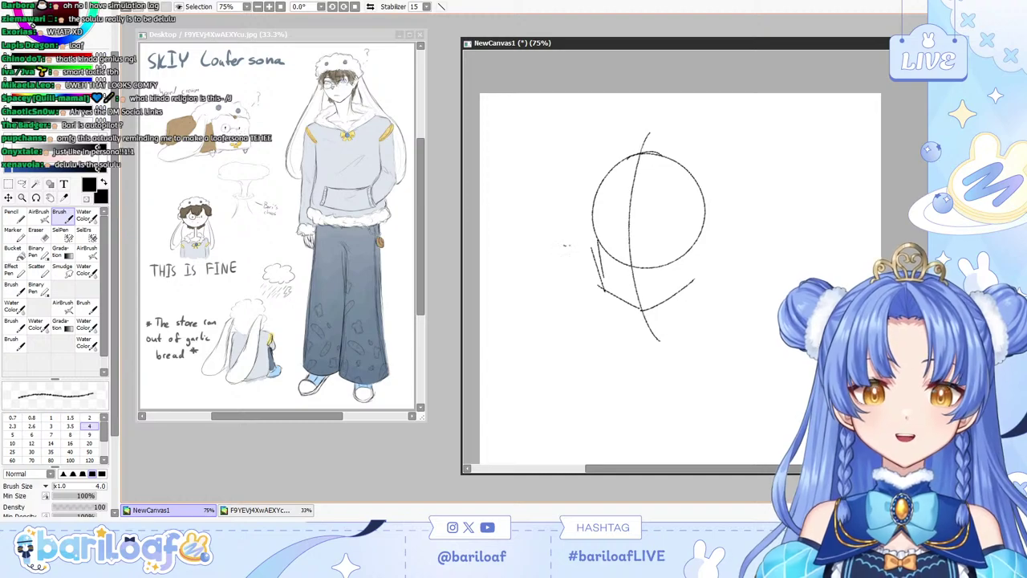
pyautogui.moveTo(565, 240)
pyautogui.mouseDown()
pyautogui.moveTo(611, 252)
pyautogui.moveTo(713, 234)
pyautogui.mouseUp()
pyautogui.hotkey('ctrl', 'z')
pyautogui.moveTo(563, 226)
pyautogui.mouseDown()
pyautogui.moveTo(577, 237)
pyautogui.moveTo(713, 234)
pyautogui.moveTo(692, 283)
pyautogui.moveTo(708, 269)
pyautogui.moveTo(691, 283)
pyautogui.mouseUp()
pyautogui.hotkey('ctrl', 'z')
pyautogui.hotkey('ctrl', 'z')
# Sketch the ear outline at the right end of the jaw and the side of the head above it.
pyautogui.moveTo(695, 162); pyautogui.dragTo(705, 244)
pyautogui.hotkey('ctrl', 'z')
pyautogui.moveTo(644, 153)
pyautogui.mouseDown()
pyautogui.moveTo(713, 210)
pyautogui.moveTo(708, 245)
pyautogui.moveTo(719, 257)
pyautogui.moveTo(697, 283)
pyautogui.mouseUp()
pyautogui.hotkey('ctrl', 'z')
pyautogui.hotkey('ctrl', 'z')
pyautogui.hotkey('ctrl', 'z')
pyautogui.hotkey('ctrl', 'z')
pyautogui.hotkey('ctrl', 'z')
pyautogui.hotkey('ctrl', 'z')
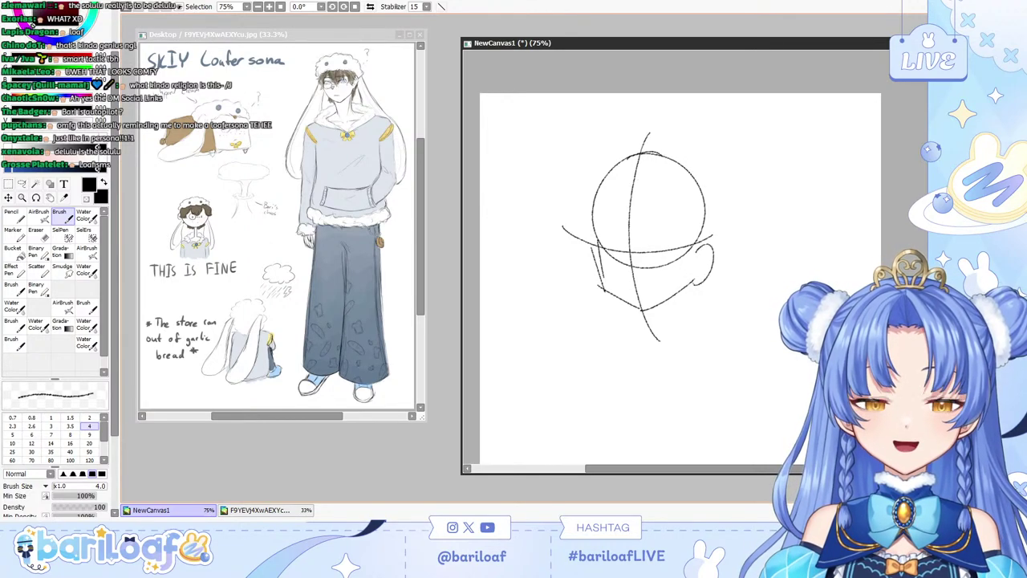
pyautogui.hotkey('ctrl', 'z')
pyautogui.moveTo(691, 247)
pyautogui.mouseDown()
pyautogui.moveTo(688, 282)
pyautogui.moveTo(715, 250)
pyautogui.moveTo(693, 281)
pyautogui.mouseUp()
pyautogui.hotkey('ctrl', 'z')
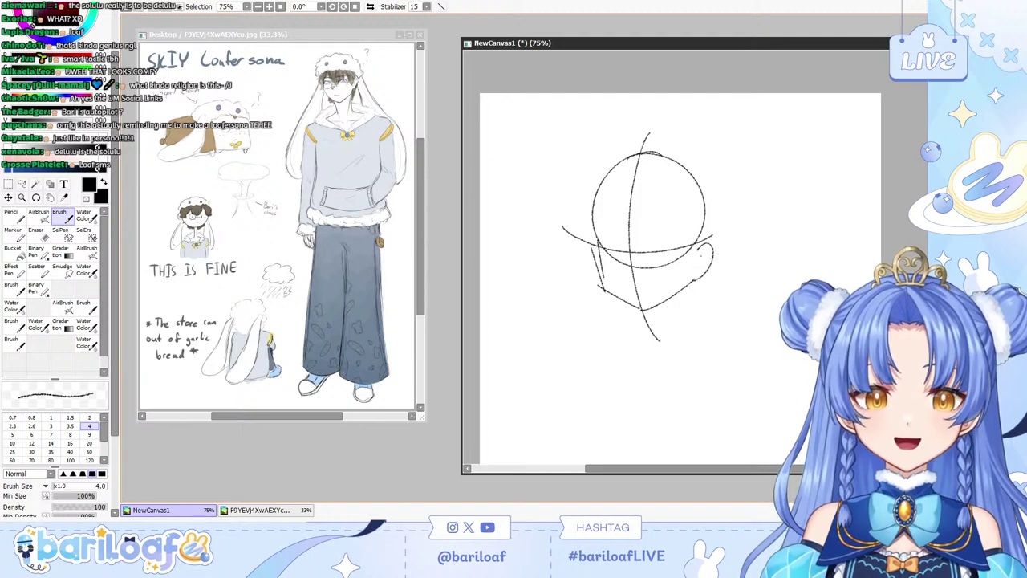
pyautogui.moveTo(697, 180); pyautogui.dragTo(705, 247)
# Sketch the neck below the chin with a dark shadow under the jaw.
pyautogui.moveTo(631, 297); pyautogui.dragTo(640, 326)
pyautogui.hotkey('ctrl', 'z')
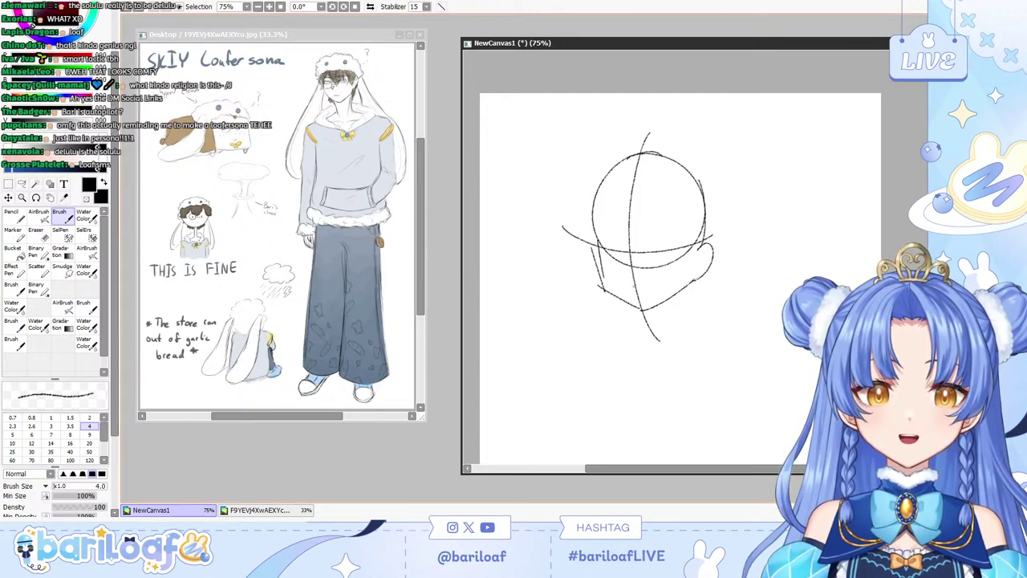
pyautogui.hotkey('ctrl', 'z')
pyautogui.moveTo(630, 283)
pyautogui.mouseDown()
pyautogui.moveTo(651, 338)
pyautogui.moveTo(647, 314)
pyautogui.moveTo(661, 303)
pyautogui.moveTo(675, 334)
pyautogui.mouseUp()
pyautogui.hotkey('ctrl', 'z')
pyautogui.hotkey('ctrl', 'z')
pyautogui.hotkey('ctrl', 'z')
pyautogui.hotkey('ctrl', 'z')
pyautogui.hotkey('ctrl', 'z')
pyautogui.hotkey('ctrl', 'z')
# Sketch the left half of the fluffy collar around the neck.
pyautogui.moveTo(630, 348)
pyautogui.mouseDown()
pyautogui.moveTo(673, 338)
pyautogui.moveTo(632, 320)
pyautogui.moveTo(620, 334)
pyautogui.moveTo(589, 336)
pyautogui.moveTo(610, 360)
pyautogui.moveTo(655, 374)
pyautogui.mouseUp()
pyautogui.hotkey('ctrl', 'z')
pyautogui.hotkey('ctrl', 'z')
pyautogui.moveTo(626, 321); pyautogui.dragTo(662, 377)
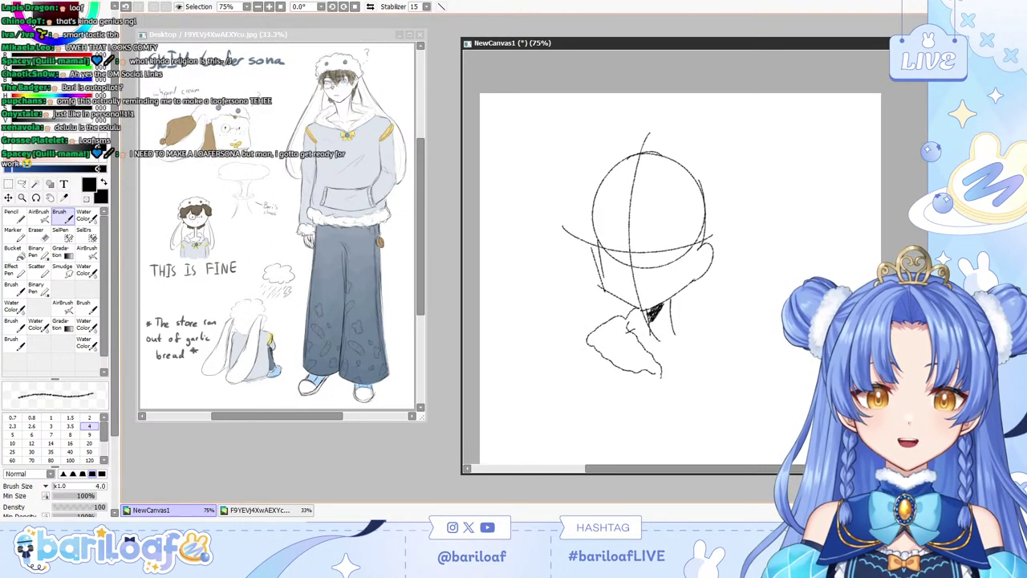
# Sketch the right half of the fluffy collar and add the inner ear line.
pyautogui.hotkey('ctrl', 'z')
pyautogui.moveTo(671, 313)
pyautogui.mouseDown()
pyautogui.moveTo(712, 320)
pyautogui.moveTo(714, 350)
pyautogui.moveTo(674, 377)
pyautogui.moveTo(684, 331)
pyautogui.moveTo(667, 369)
pyautogui.mouseUp()
pyautogui.hotkey('ctrl', 'z')
pyautogui.moveTo(681, 322)
pyautogui.mouseDown()
pyautogui.moveTo(680, 352)
pyautogui.moveTo(662, 378)
pyautogui.mouseUp()
pyautogui.moveTo(652, 346)
pyautogui.mouseDown()
pyautogui.moveTo(659, 370)
pyautogui.moveTo(678, 343)
pyautogui.mouseUp()
pyautogui.hotkey('ctrl', 'z')
pyautogui.moveTo(648, 327); pyautogui.dragTo(631, 333)
pyautogui.hotkey('ctrl', 'z')
pyautogui.moveTo(704, 252); pyautogui.dragTo(694, 265)
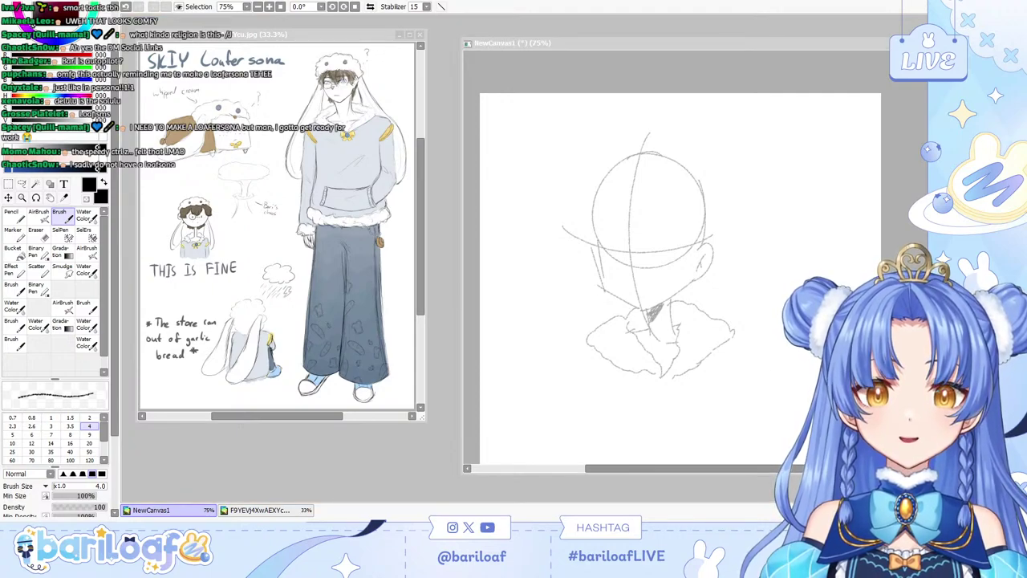
# Create a new blank canvas, enlarge its window and zoom in to 75%.
pyautogui.click(475, 291)
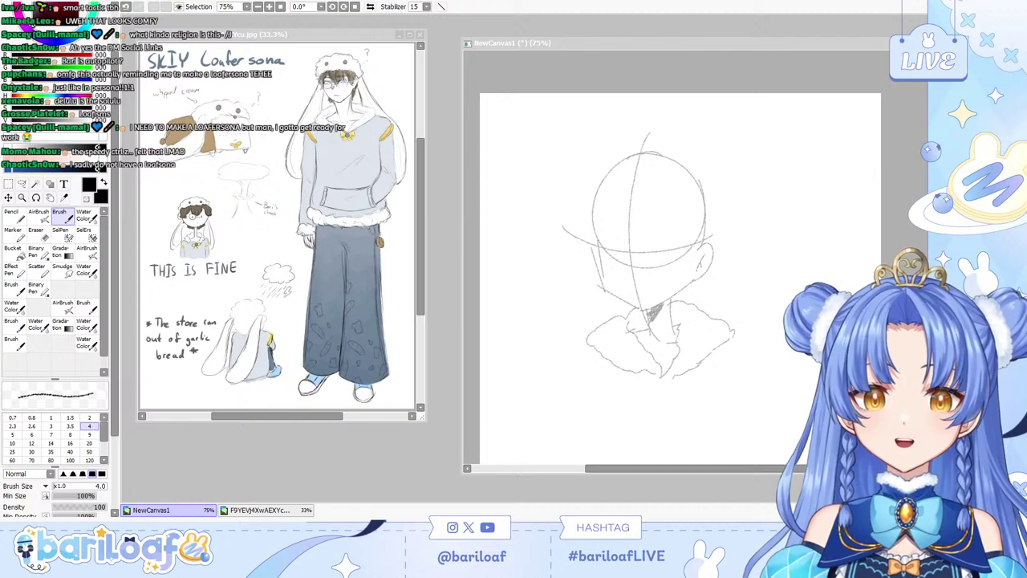
pyautogui.press('Return')
pyautogui.moveTo(433, 336); pyautogui.dragTo(719, 432)
pyautogui.moveTo(353, 34); pyautogui.dragTo(356, 32)
pyautogui.click(452, 208)
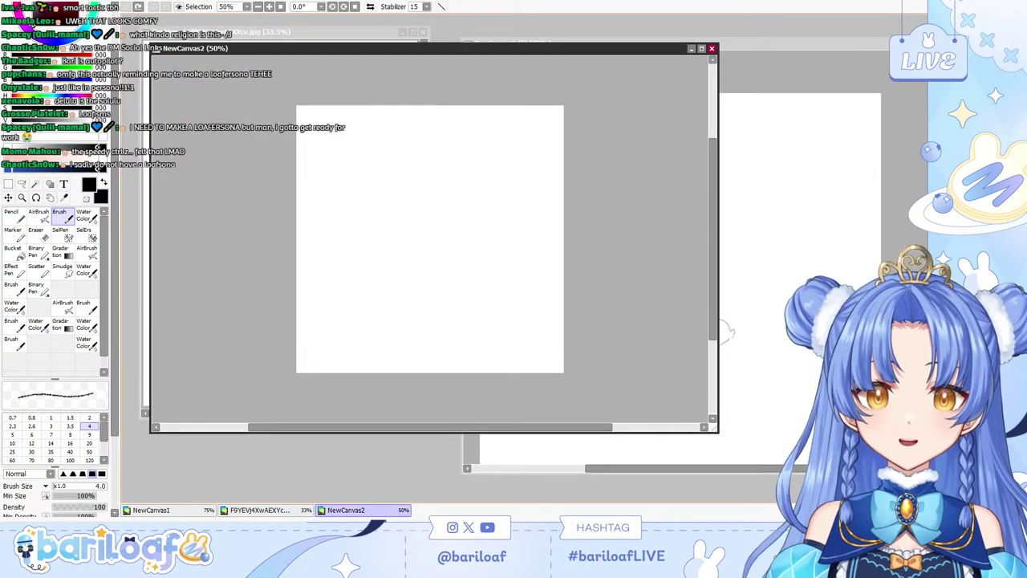
pyautogui.hotkey('ctrl', '+')
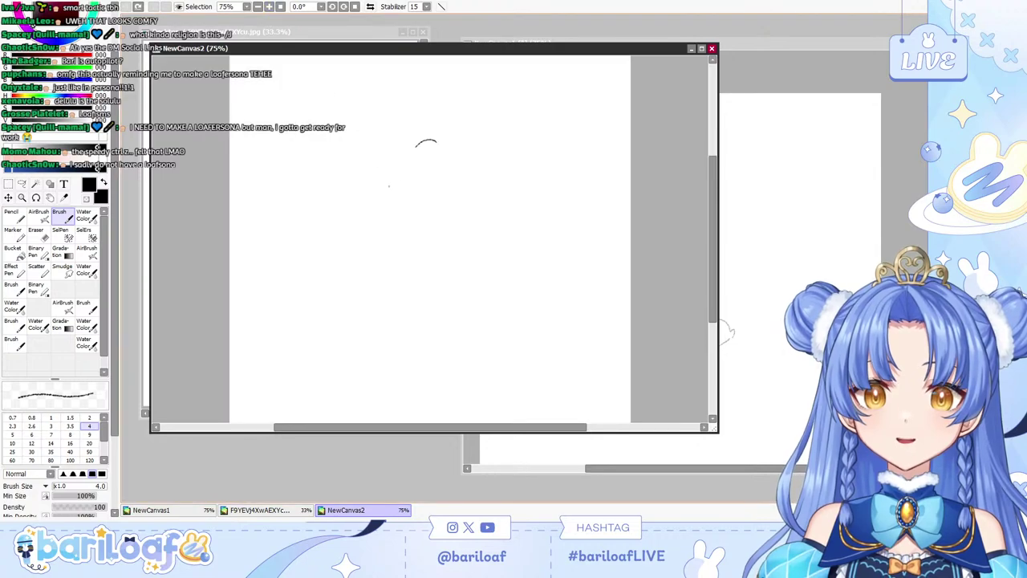
# Sketch a front-view head circle with a nearly straight cheek line dropping from each side.
pyautogui.moveTo(444, 122)
pyautogui.mouseDown()
pyautogui.moveTo(377, 234)
pyautogui.moveTo(413, 118)
pyautogui.moveTo(435, 249)
pyautogui.moveTo(449, 127)
pyautogui.mouseUp()
pyautogui.hotkey('ctrl', 'z')
pyautogui.moveTo(374, 209)
pyautogui.mouseDown()
pyautogui.moveTo(378, 266)
pyautogui.moveTo(363, 287)
pyautogui.mouseUp()
pyautogui.hotkey('ctrl', 'z')
pyautogui.moveTo(488, 203); pyautogui.dragTo(482, 275)
# Sketch two angled jaw lines running from the cheek lines towards the chin.
pyautogui.moveTo(374, 304); pyautogui.dragTo(402, 325)
pyautogui.hotkey('ctrl', 'z')
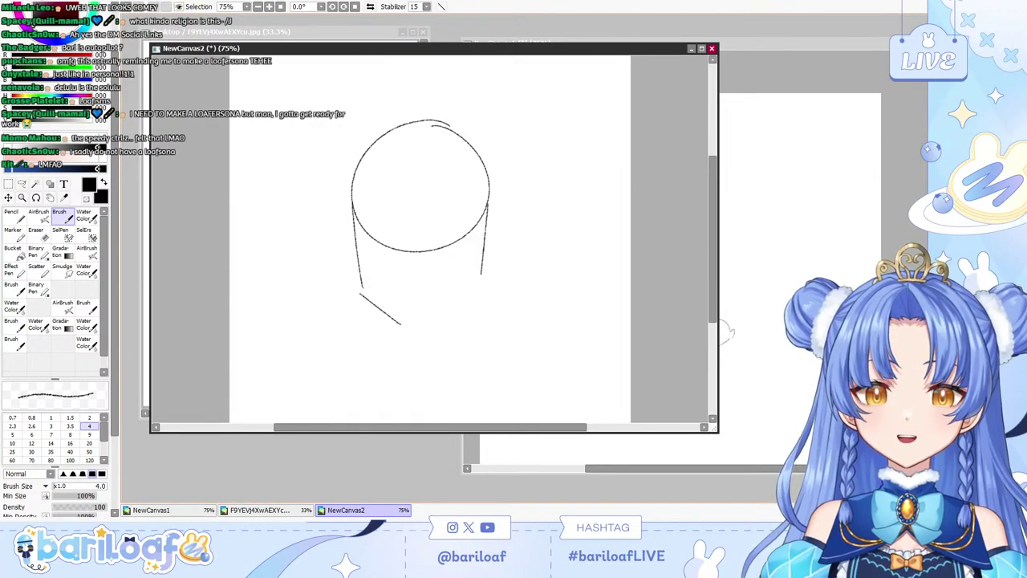
pyautogui.hotkey('ctrl', 'z')
pyautogui.moveTo(362, 287)
pyautogui.mouseDown()
pyautogui.moveTo(457, 300)
pyautogui.moveTo(485, 281)
pyautogui.mouseUp()
pyautogui.hotkey('ctrl', 'z')
pyautogui.hotkey('ctrl', 'z')
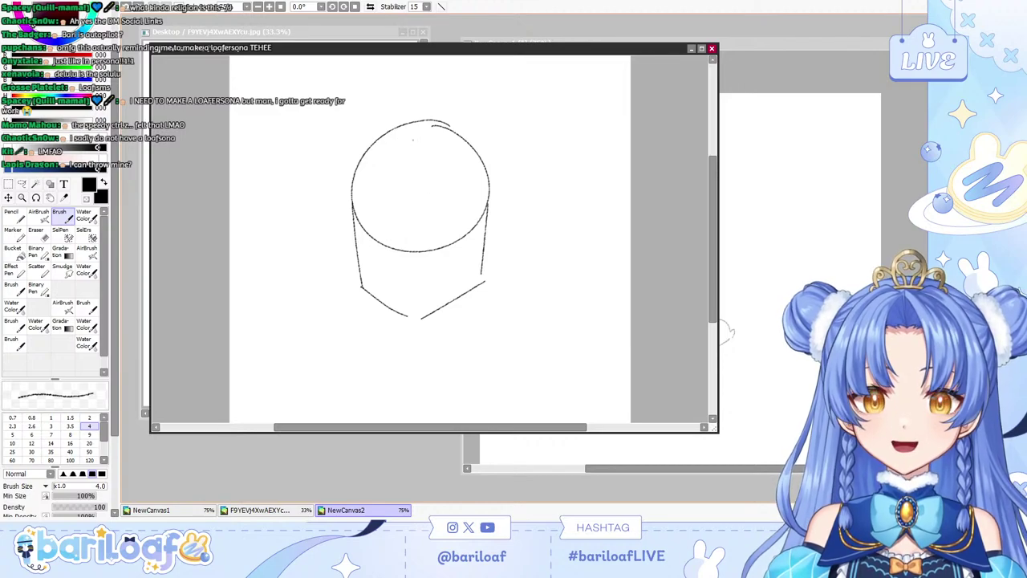
# Draw a straight vertical centre line and a horizontal eye line across the front-view head.
pyautogui.moveTo(412, 90)
pyautogui.mouseDown()
pyautogui.moveTo(414, 358)
pyautogui.moveTo(411, 341)
pyautogui.mouseUp()
pyautogui.hotkey('ctrl', 'z')
pyautogui.hotkey('ctrl', 'z')
pyautogui.moveTo(419, 82); pyautogui.dragTo(423, 382)
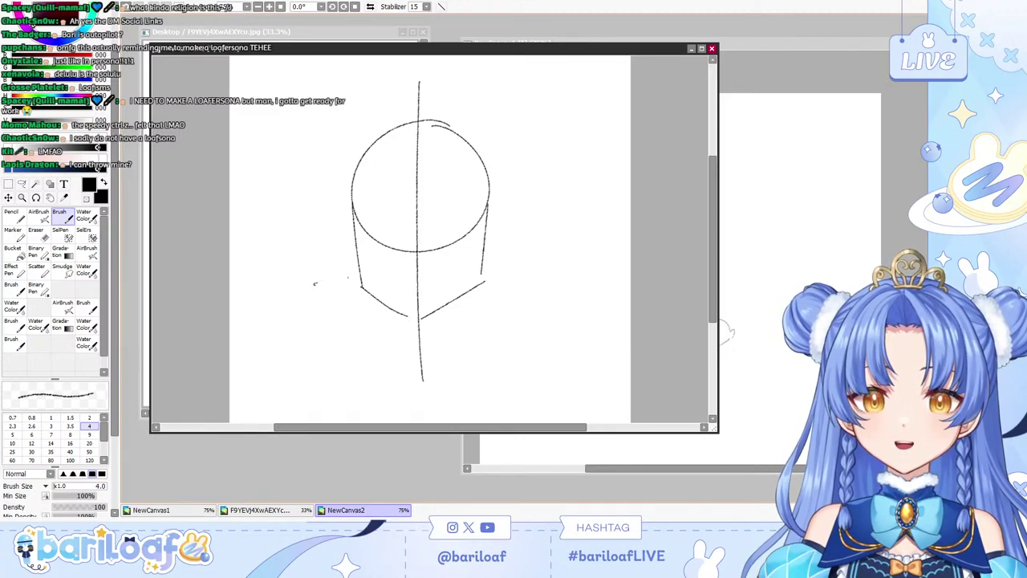
pyautogui.moveTo(281, 231); pyautogui.dragTo(546, 230)
pyautogui.hotkey('ctrl', 'z')
pyautogui.moveTo(308, 236); pyautogui.dragTo(540, 238)
# Mark two vertical eye strokes on the eye line, a curved smile and a short nose stroke.
pyautogui.moveTo(384, 215); pyautogui.dragTo(384, 250)
pyautogui.moveTo(450, 222); pyautogui.dragTo(450, 255)
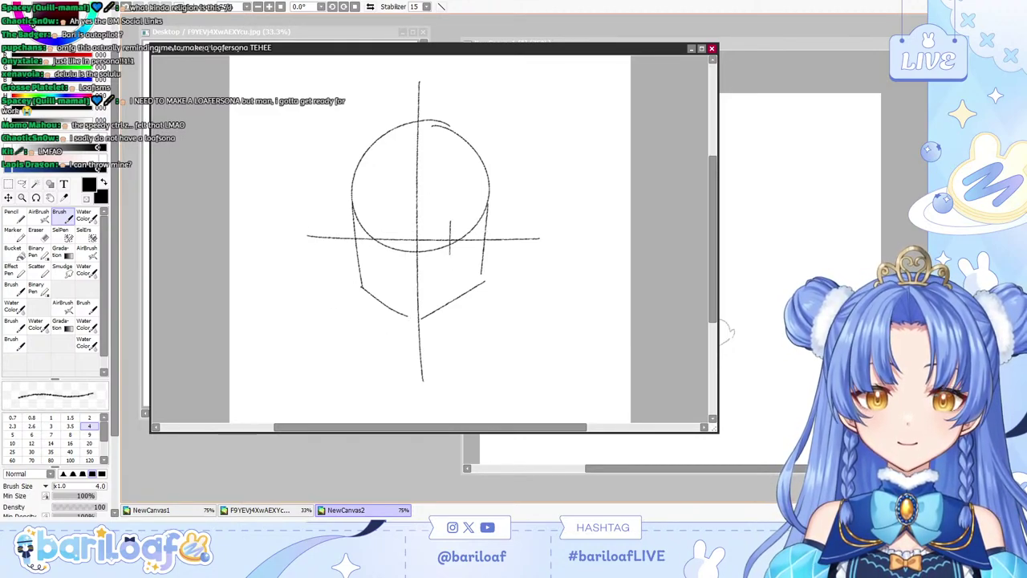
pyautogui.moveTo(393, 283)
pyautogui.mouseDown()
pyautogui.moveTo(416, 296)
pyautogui.moveTo(447, 281)
pyautogui.mouseUp()
pyautogui.moveTo(415, 271); pyautogui.dragTo(415, 285)
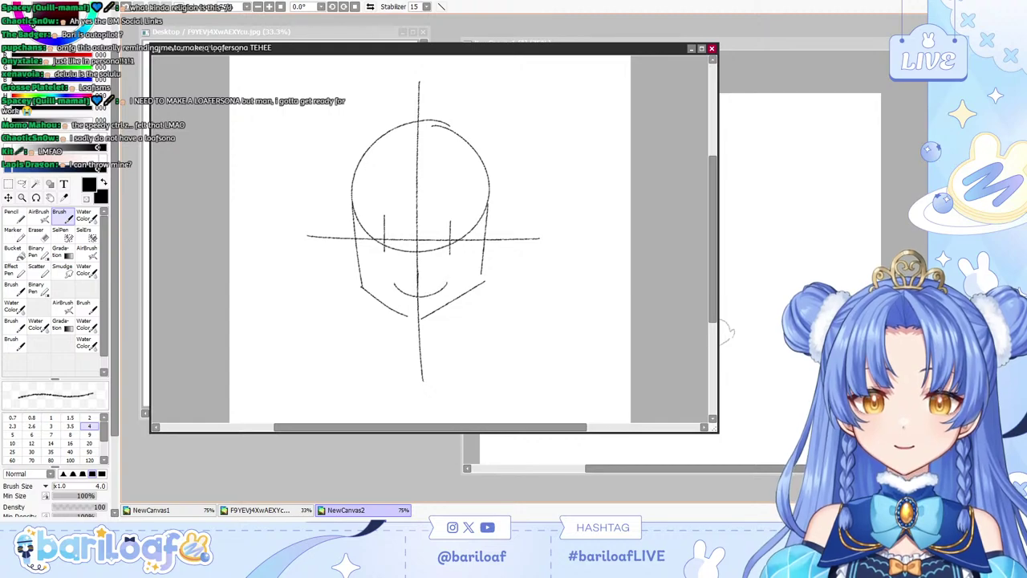
# Sketch a downward-pointing arrow on the forehead along the vertical centre line.
pyautogui.moveTo(399, 134); pyautogui.dragTo(398, 173)
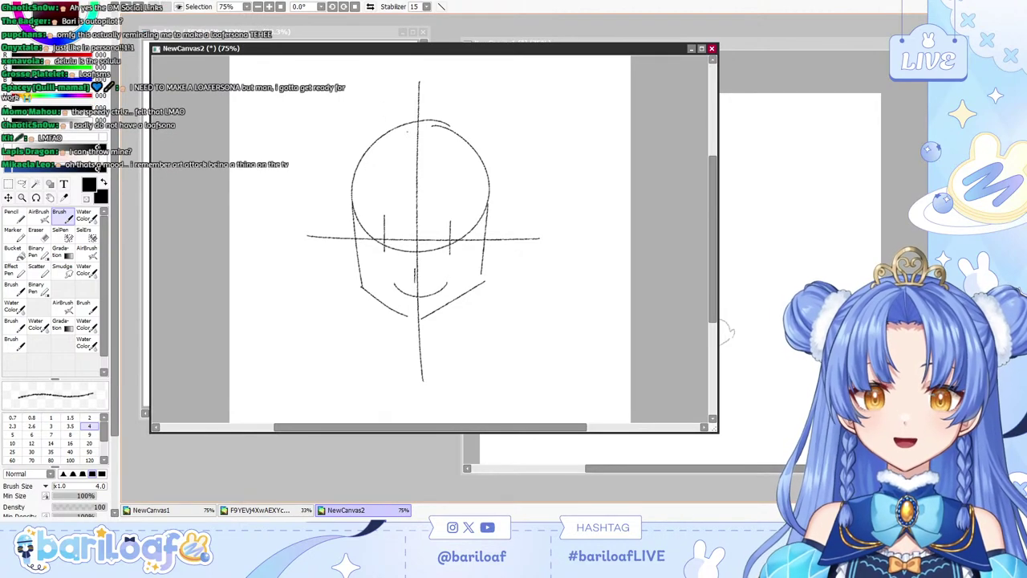
pyautogui.moveTo(406, 126)
pyautogui.mouseDown()
pyautogui.moveTo(394, 172)
pyautogui.moveTo(443, 167)
pyautogui.moveTo(404, 167)
pyautogui.moveTo(410, 183)
pyautogui.moveTo(399, 178)
pyautogui.moveTo(441, 179)
pyautogui.mouseUp()
pyautogui.hotkey('ctrl', 'z')
pyautogui.hotkey('ctrl', 'z')
pyautogui.hotkey('ctrl', 'z')
pyautogui.hotkey('ctrl', 'z')
pyautogui.moveTo(430, 127)
pyautogui.mouseDown()
pyautogui.moveTo(439, 186)
pyautogui.moveTo(441, 176)
pyautogui.moveTo(429, 177)
pyautogui.moveTo(431, 126)
pyautogui.moveTo(431, 167)
pyautogui.mouseUp()
pyautogui.hotkey('ctrl', 'z')
pyautogui.hotkey('ctrl', 'z')
pyautogui.hotkey('ctrl', 'z')
pyautogui.hotkey('ctrl', 'z')
pyautogui.hotkey('ctrl', 'z')
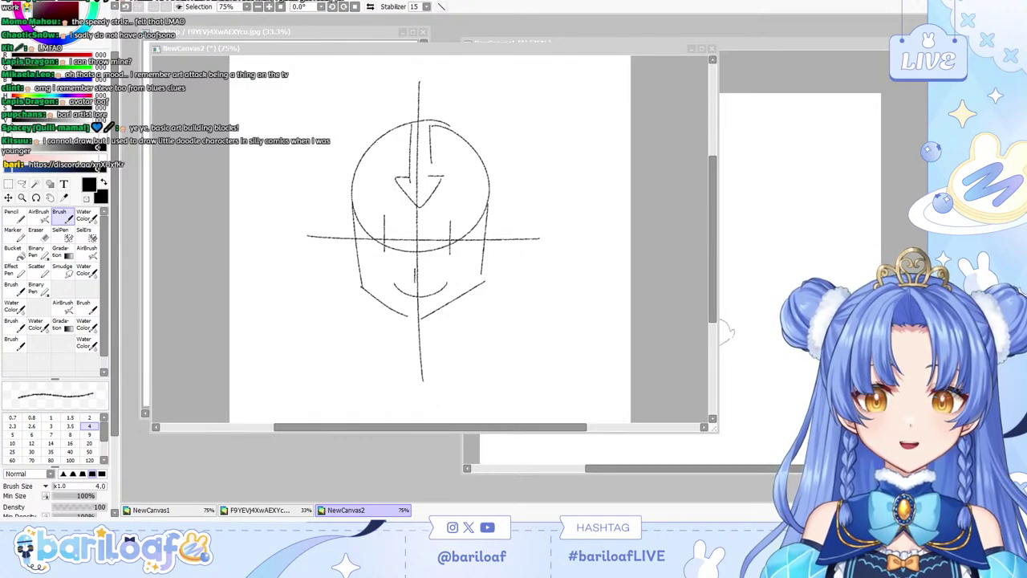
# Clear the front-view head sketch and draw the left and bottom edges of a box's front face.
pyautogui.hotkey('alt', 'Tab')
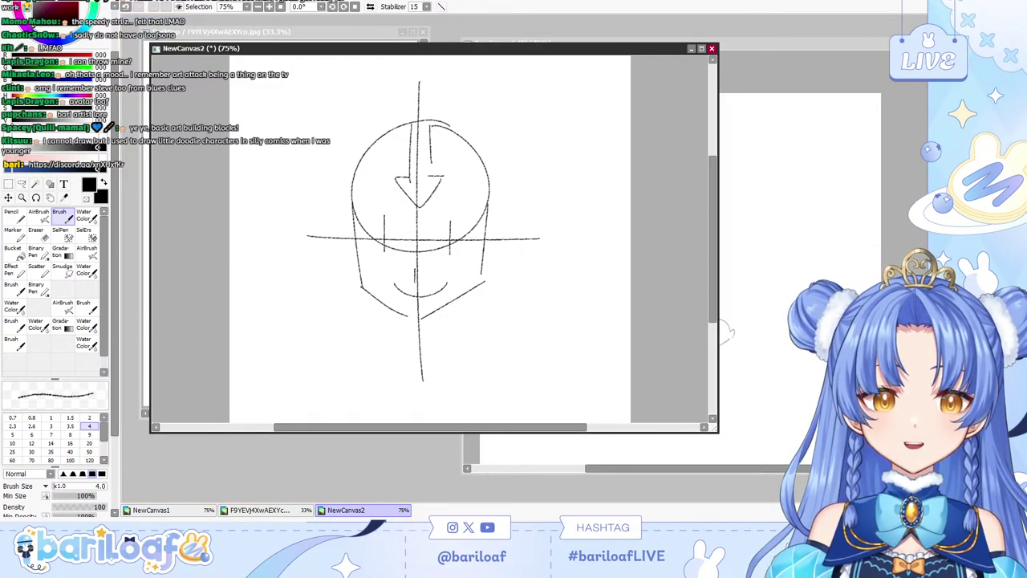
pyautogui.press('d')
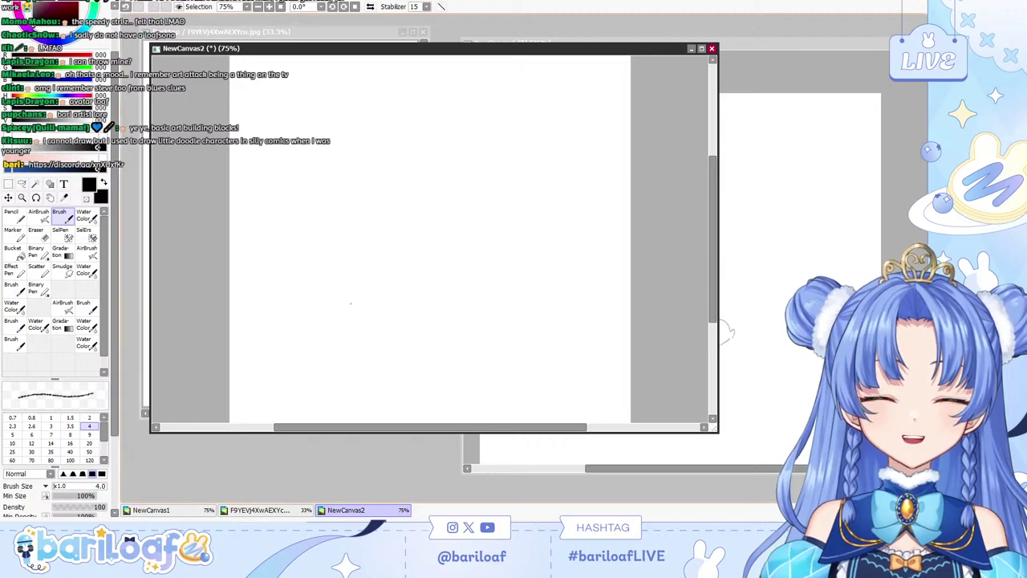
pyautogui.moveTo(372, 237); pyautogui.dragTo(364, 274)
pyautogui.hotkey('ctrl', 'z')
pyautogui.moveTo(357, 174); pyautogui.dragTo(353, 220)
pyautogui.hotkey('ctrl', 'z')
pyautogui.moveTo(334, 161)
pyautogui.mouseDown()
pyautogui.moveTo(420, 329)
pyautogui.moveTo(473, 329)
pyautogui.mouseUp()
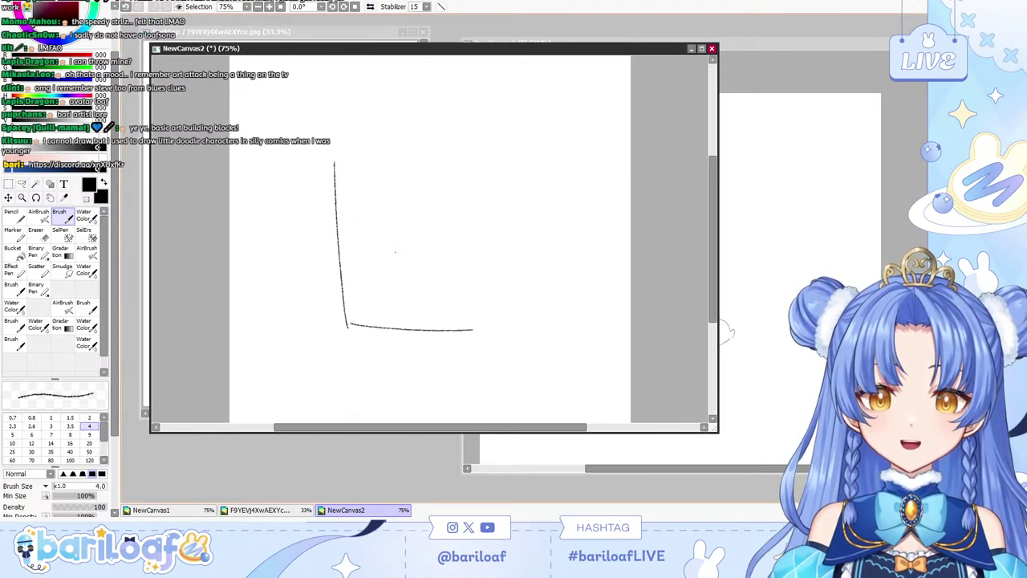
# Sketch the top and right edges that close the box's front face.
pyautogui.moveTo(335, 159)
pyautogui.mouseDown()
pyautogui.moveTo(463, 150)
pyautogui.moveTo(389, 162)
pyautogui.moveTo(477, 161)
pyautogui.moveTo(475, 337)
pyautogui.mouseUp()
pyautogui.hotkey('ctrl', 'z')
pyautogui.hotkey('ctrl', 'z')
pyautogui.moveTo(344, 191)
pyautogui.mouseDown()
pyautogui.moveTo(376, 169)
pyautogui.moveTo(351, 163)
pyautogui.moveTo(401, 130)
pyautogui.mouseUp()
pyautogui.hotkey('ctrl', 'z')
pyautogui.hotkey('ctrl', 'z')
pyautogui.hotkey('ctrl', 'z')
# Add the receding top and side edges so the square becomes a three-dimensional box in perspective.
pyautogui.moveTo(334, 160)
pyautogui.mouseDown()
pyautogui.moveTo(444, 112)
pyautogui.moveTo(532, 122)
pyautogui.mouseUp()
pyautogui.moveTo(532, 125); pyautogui.dragTo(480, 162)
pyautogui.hotkey('ctrl', 'z')
pyautogui.hotkey('ctrl', 'z')
pyautogui.moveTo(531, 127); pyautogui.dragTo(466, 169)
pyautogui.moveTo(531, 129); pyautogui.dragTo(523, 170)
pyautogui.hotkey('ctrl', 'z')
pyautogui.moveTo(528, 130)
pyautogui.mouseDown()
pyautogui.moveTo(529, 318)
pyautogui.moveTo(476, 332)
pyautogui.mouseUp()
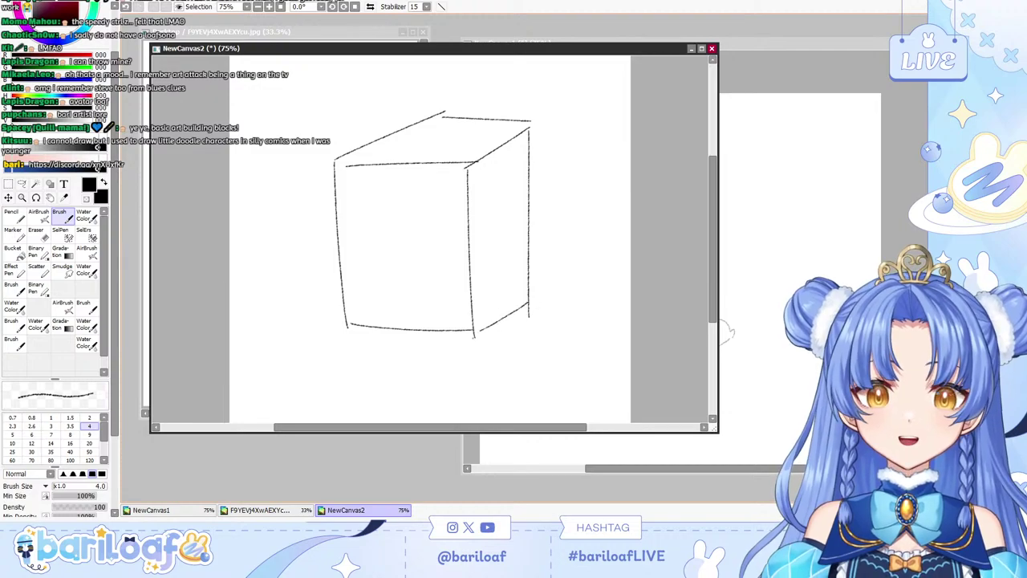
# Draw a horizontal guide line around the lower part of the box, across its front and side faces.
pyautogui.moveTo(341, 286)
pyautogui.mouseDown()
pyautogui.moveTo(449, 287)
pyautogui.moveTo(490, 271)
pyautogui.mouseUp()
pyautogui.hotkey('ctrl', 'z')
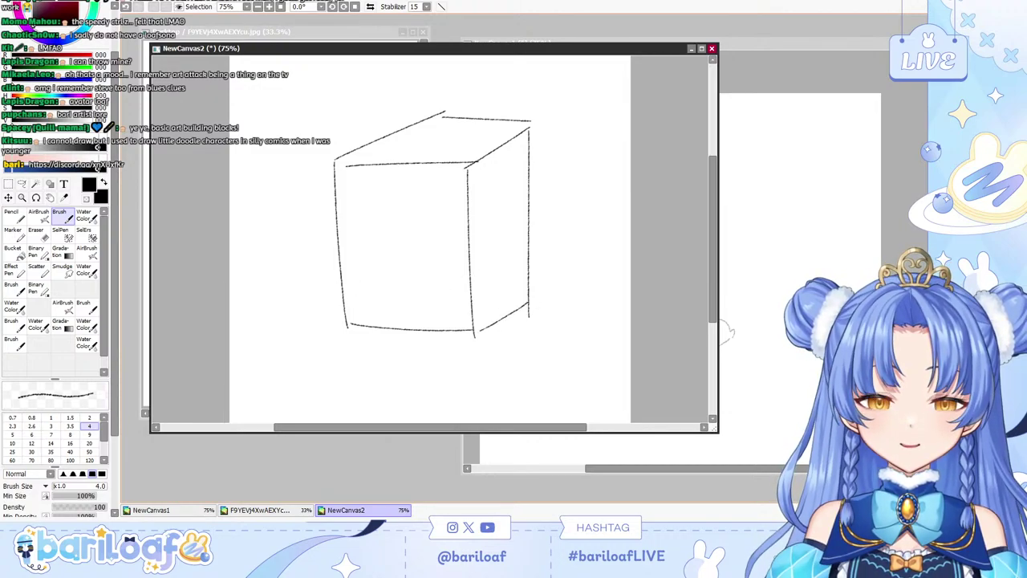
pyautogui.moveTo(347, 281)
pyautogui.mouseDown()
pyautogui.moveTo(464, 280)
pyautogui.moveTo(538, 243)
pyautogui.mouseUp()
pyautogui.moveTo(394, 275); pyautogui.dragTo(386, 323)
pyautogui.hotkey('ctrl', 'z')
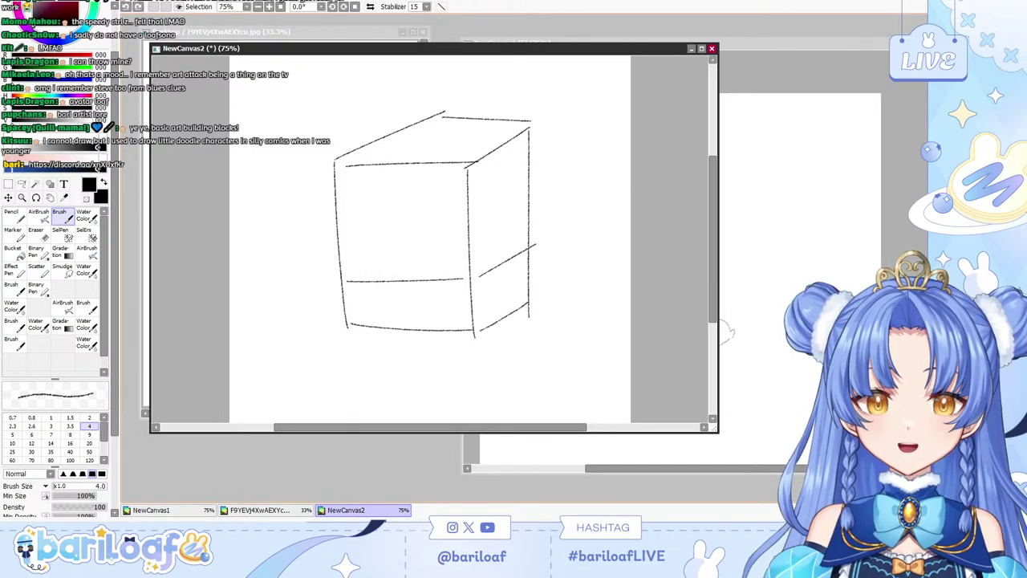
# Sketch a short sleeve on the box's side face with a thin arm and hand hanging from it.
pyautogui.moveTo(514, 238)
pyautogui.mouseDown()
pyautogui.moveTo(501, 281)
pyautogui.moveTo(519, 241)
pyautogui.mouseUp()
pyautogui.moveTo(505, 281)
pyautogui.mouseDown()
pyautogui.moveTo(504, 331)
pyautogui.moveTo(527, 341)
pyautogui.moveTo(514, 280)
pyautogui.mouseUp()
pyautogui.hotkey('ctrl', 'z')
pyautogui.hotkey('ctrl', 'z')
pyautogui.moveTo(506, 331)
pyautogui.mouseDown()
pyautogui.moveTo(503, 344)
pyautogui.moveTo(518, 348)
pyautogui.moveTo(523, 337)
pyautogui.mouseUp()
pyautogui.hotkey('ctrl', 'z')
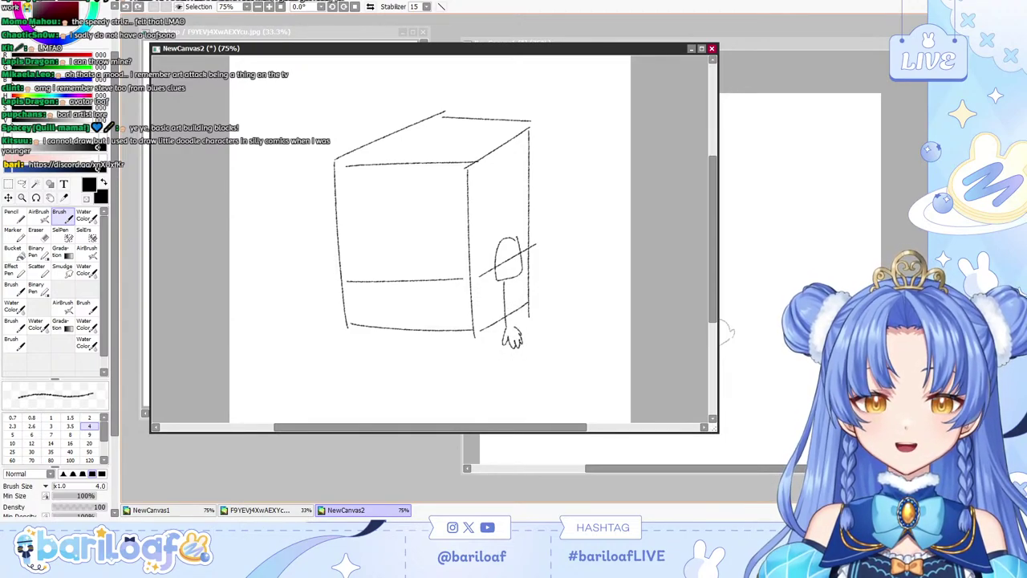
pyautogui.moveTo(508, 285); pyautogui.dragTo(513, 327)
# Sketch a long pointed nose and a large round eye with a shaded pupil on the box's front face.
pyautogui.moveTo(404, 227); pyautogui.dragTo(404, 278)
pyautogui.hotkey('ctrl', 'z')
pyautogui.hotkey('ctrl', 'z')
pyautogui.moveTo(369, 232); pyautogui.dragTo(401, 242)
pyautogui.hotkey('ctrl', 'z')
pyautogui.moveTo(434, 196)
pyautogui.mouseDown()
pyautogui.moveTo(425, 195)
pyautogui.moveTo(431, 220)
pyautogui.mouseUp()
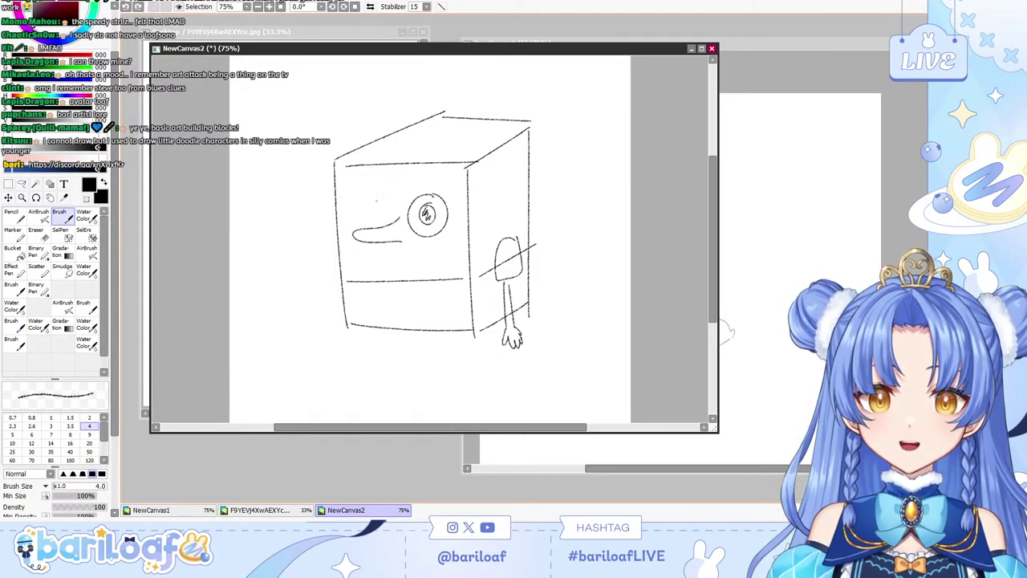
# Draw the second round eye beside the nose, and add lashes and short brow strokes above both eyes.
pyautogui.moveTo(375, 201)
pyautogui.mouseDown()
pyautogui.moveTo(371, 231)
pyautogui.moveTo(389, 224)
pyautogui.moveTo(371, 228)
pyautogui.mouseUp()
pyautogui.moveTo(425, 187)
pyautogui.mouseDown()
pyautogui.moveTo(426, 198)
pyautogui.moveTo(442, 172)
pyautogui.mouseUp()
pyautogui.moveTo(348, 181); pyautogui.dragTo(363, 181)
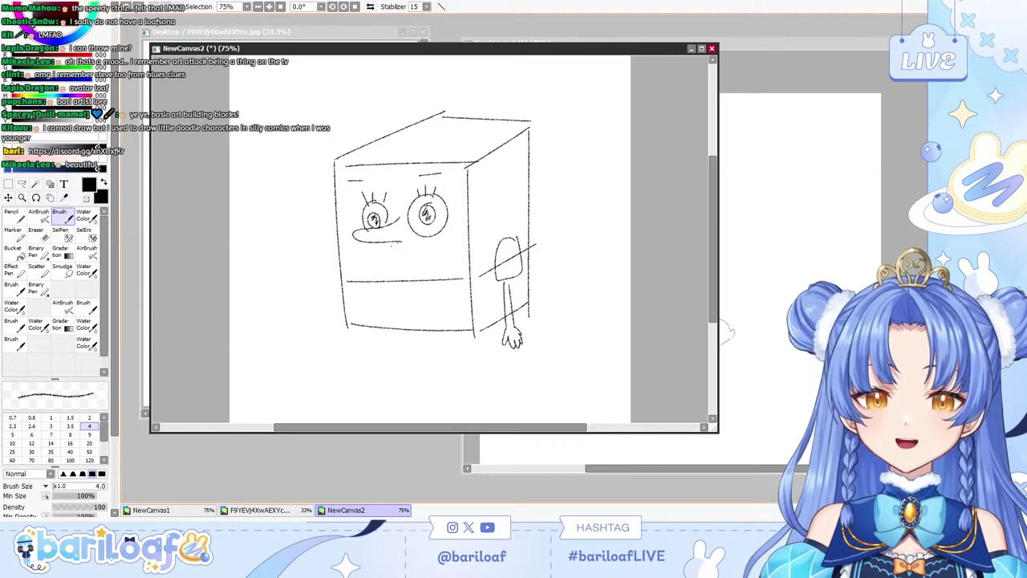
# Draw a smiling open mouth with two square front teeth and a freckled cheek on the box face.
pyautogui.moveTo(400, 240)
pyautogui.mouseDown()
pyautogui.moveTo(369, 257)
pyautogui.moveTo(461, 254)
pyautogui.mouseUp()
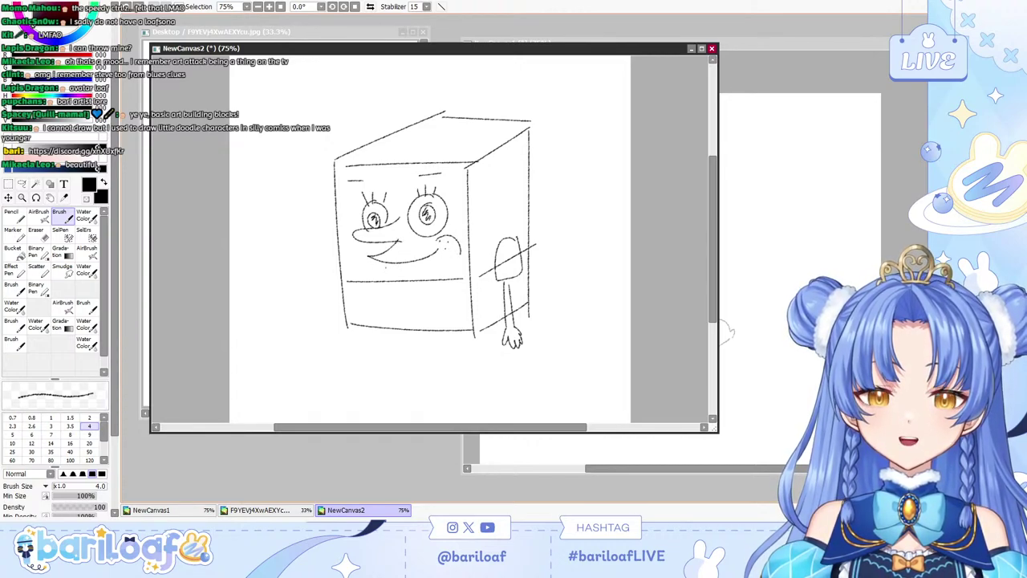
pyautogui.moveTo(386, 265)
pyautogui.mouseDown()
pyautogui.moveTo(439, 274)
pyautogui.moveTo(391, 297)
pyautogui.moveTo(439, 255)
pyautogui.moveTo(378, 296)
pyautogui.mouseUp()
pyautogui.hotkey('ctrl', 'z')
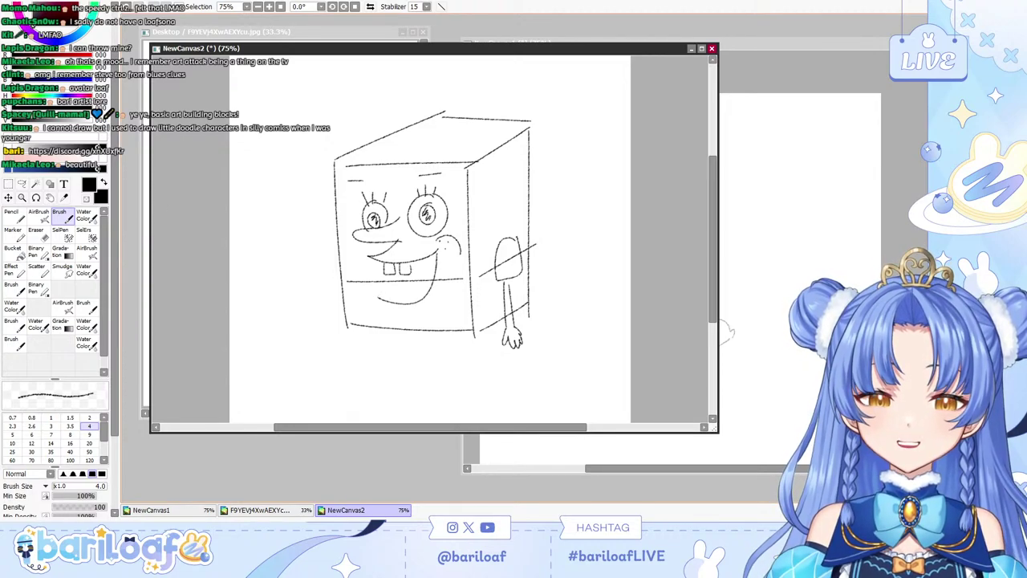
# Erase the guide line inside the mouth with a size 20 eraser and draw a curved tongue there.
pyautogui.press('e')
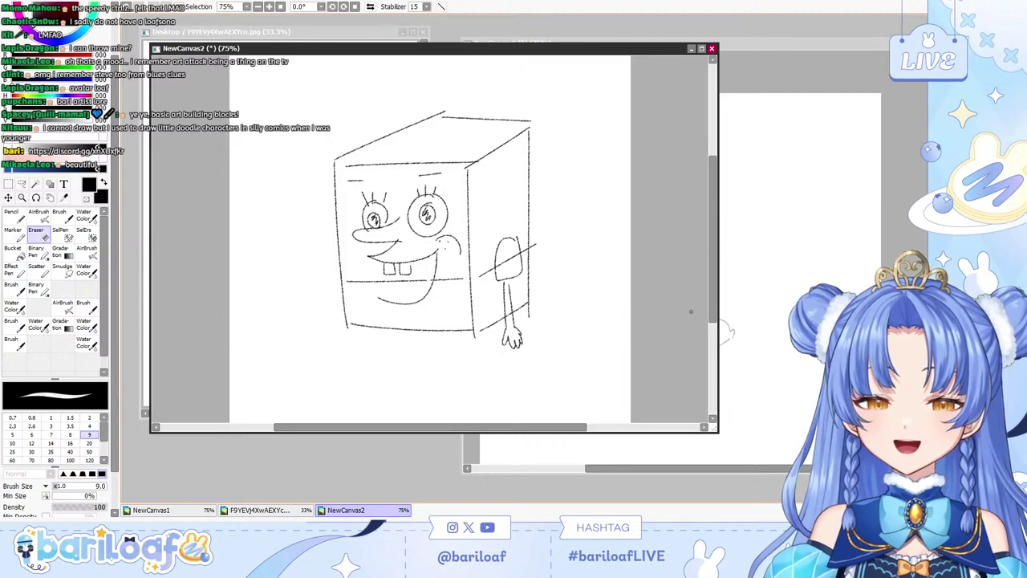
pyautogui.click(89, 444)
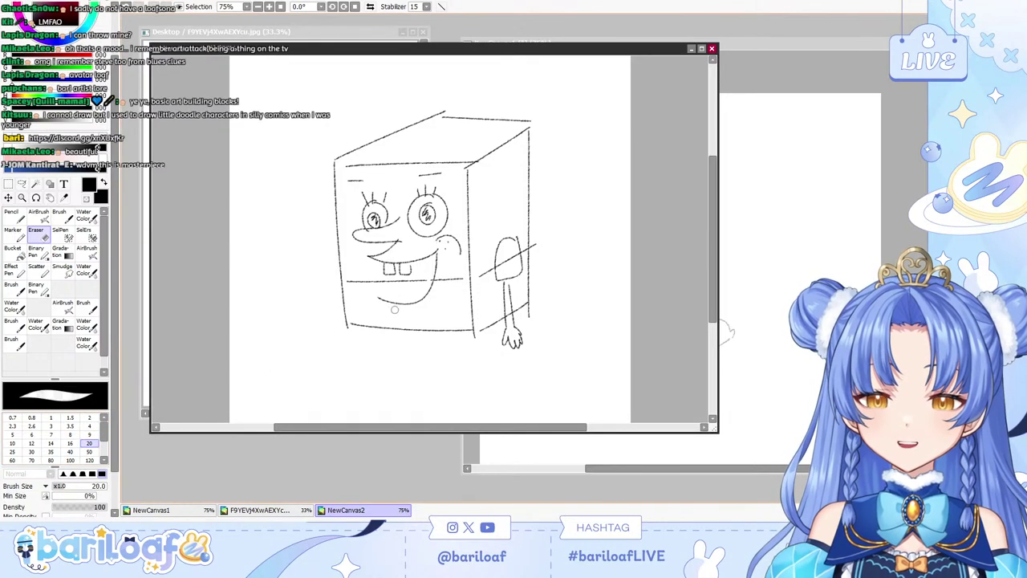
pyautogui.moveTo(416, 283); pyautogui.dragTo(371, 283)
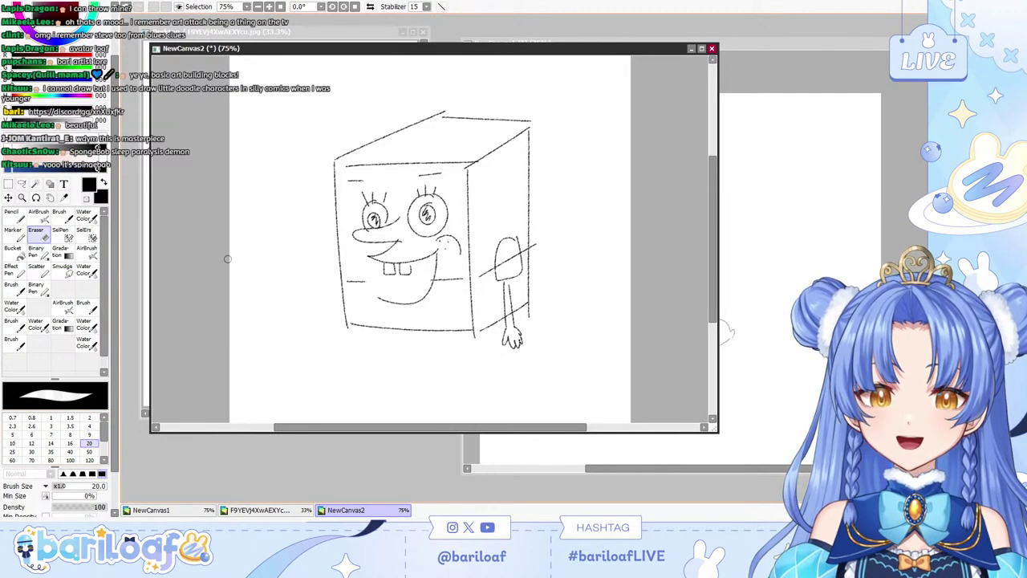
pyautogui.click(62, 234)
pyautogui.press('b')
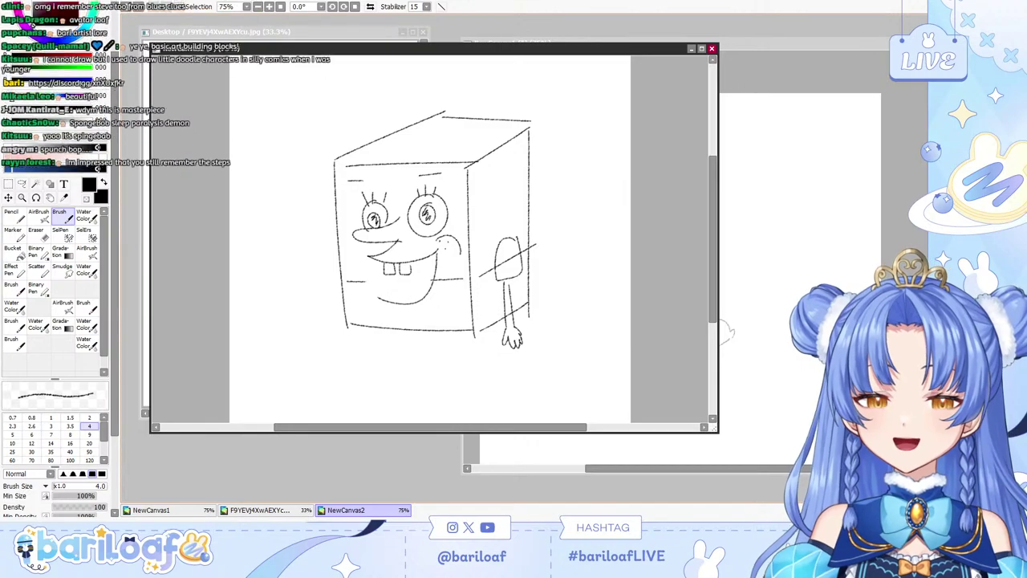
pyautogui.moveTo(387, 297); pyautogui.dragTo(433, 283)
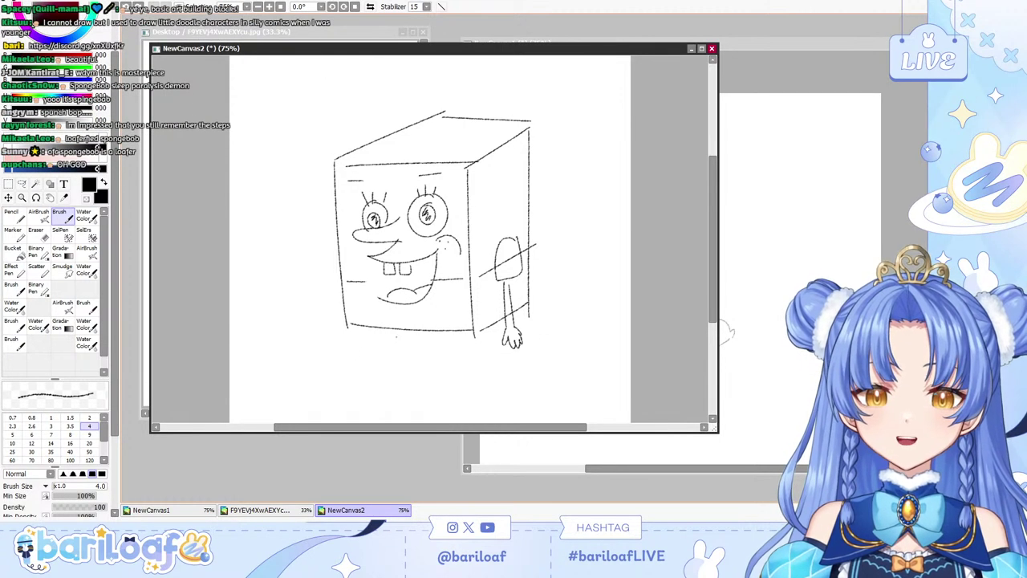
# Clear the SpongeBob box drawing and close the NewCanvas2 canvas.
pyautogui.press('Delete')
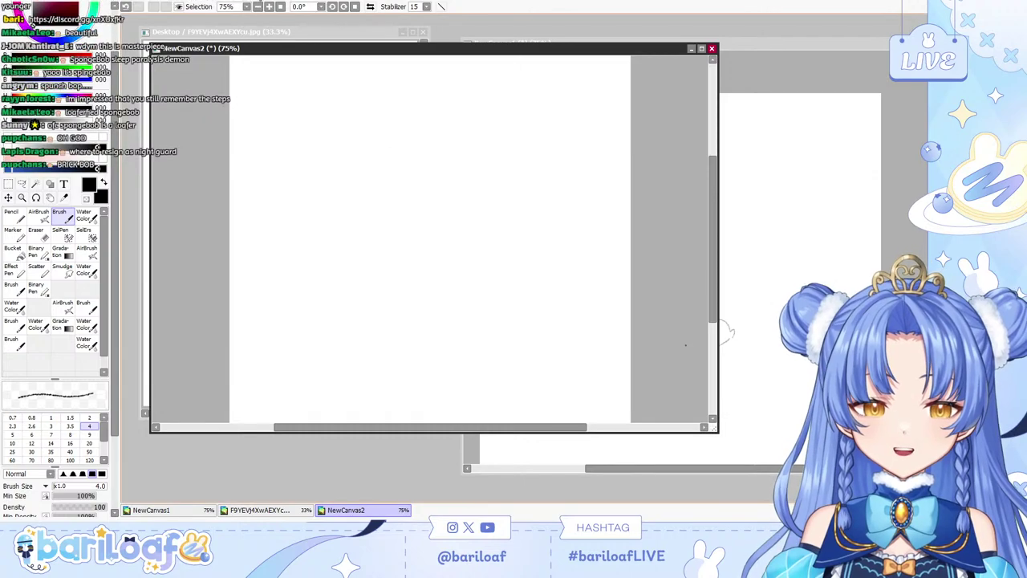
pyautogui.click(712, 49)
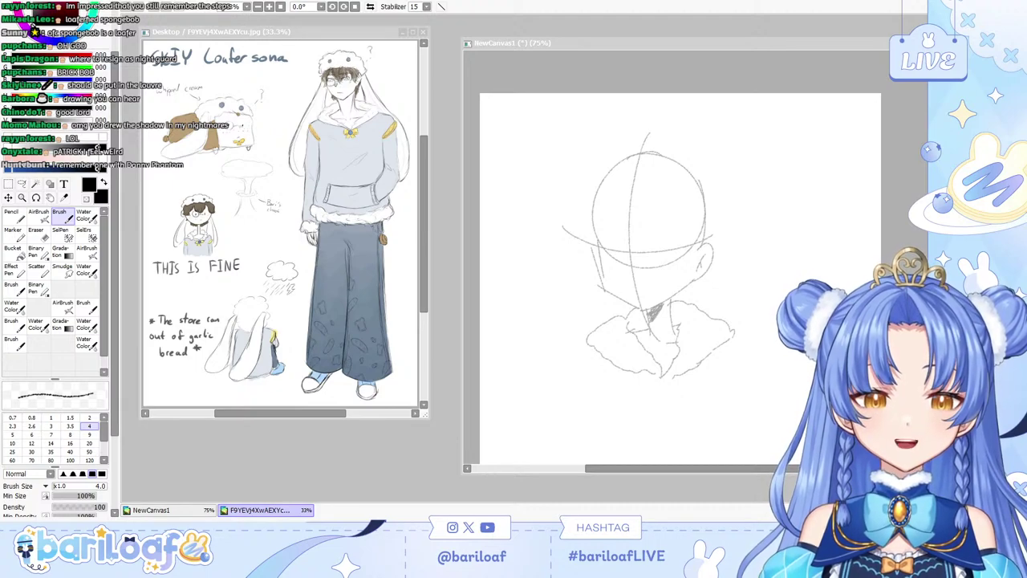
# Enlarge the loafsona reference image to 100% and frame the character's head and fluffy collar.
pyautogui.hotkey('alt', 'Tab')
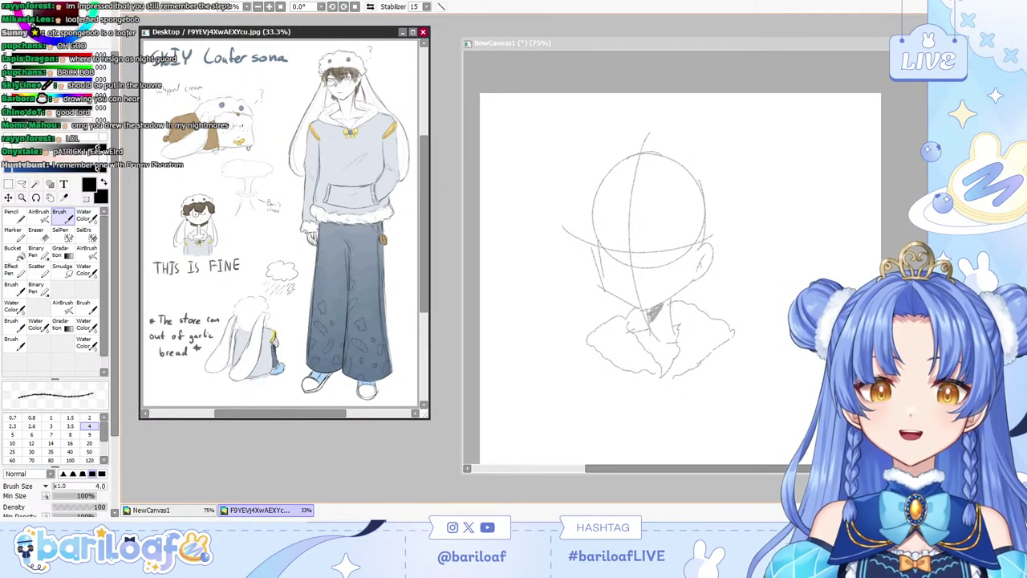
pyautogui.hotkey('ctrl', 'Tab')
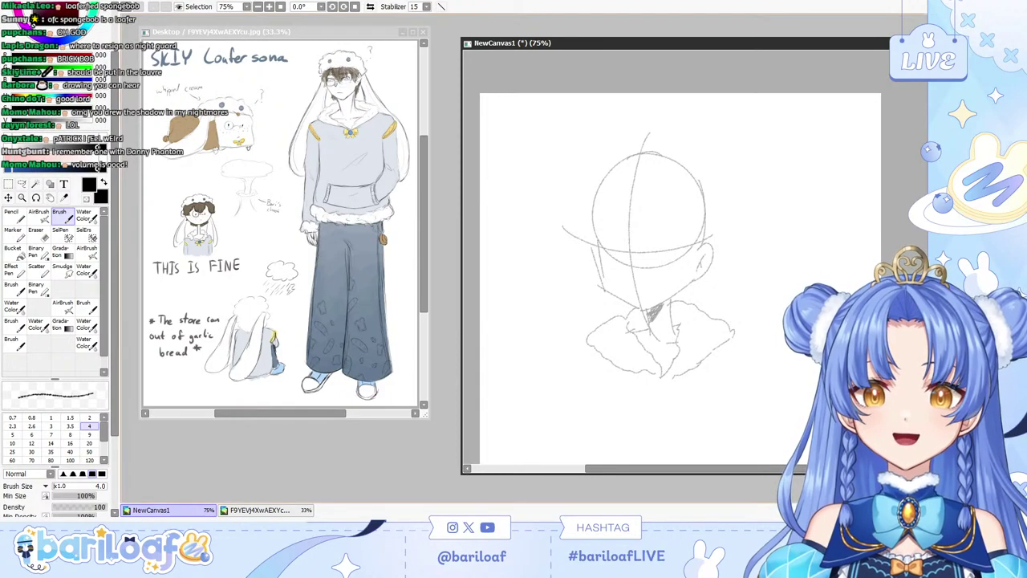
pyautogui.hotkey('ctrl', 'Tab')
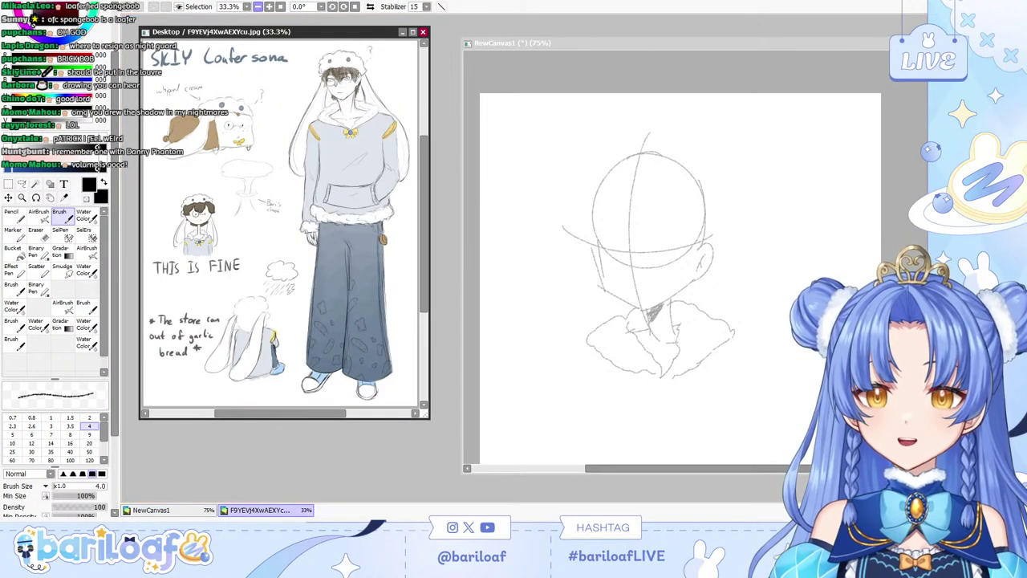
pyautogui.press('pageup')
pyautogui.press('pageup')
pyautogui.press('pageup')
pyautogui.moveTo(281, 417); pyautogui.dragTo(313, 410)
pyautogui.moveTo(424, 223); pyautogui.dragTo(424, 117)
pyautogui.moveTo(312, 410); pyautogui.dragTo(314, 411)
pyautogui.hscroll(2, 281, 225)
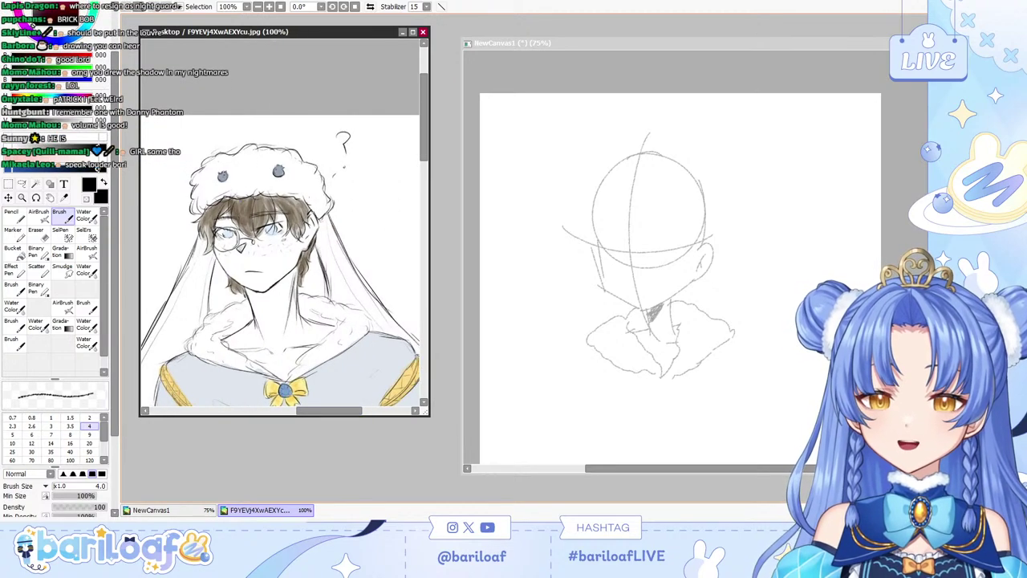
# Outline the thin curved upper lash of the right-hand eye on the NewCanvas1 head's eye line.
pyautogui.click(682, 230)
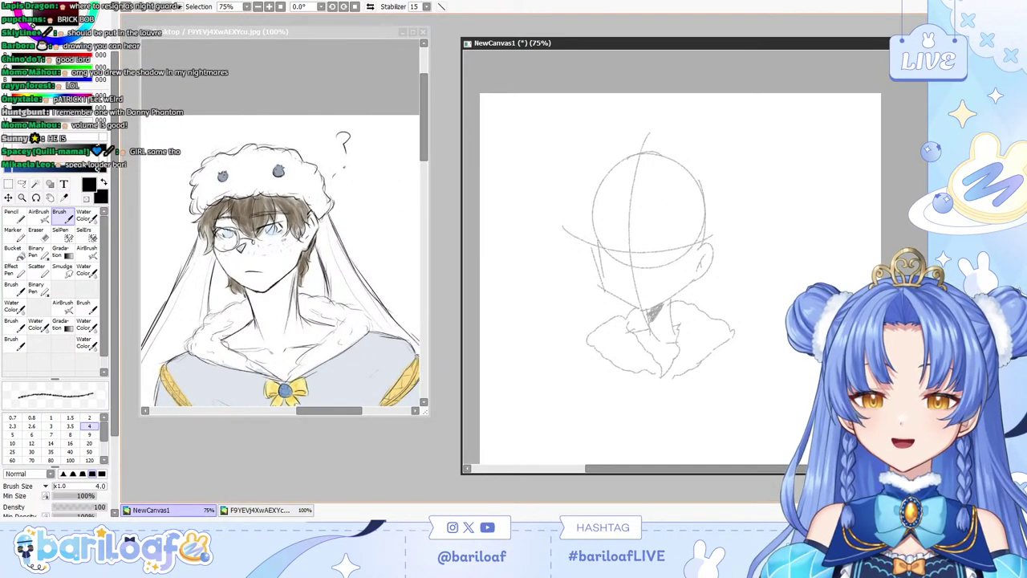
pyautogui.press('pageup')
pyautogui.press('pageup')
pyautogui.moveTo(575, 195); pyautogui.dragTo(611, 184)
pyautogui.hotkey('ctrl', 'z')
pyautogui.moveTo(606, 235); pyautogui.dragTo(639, 218)
pyautogui.hotkey('ctrl', 'z')
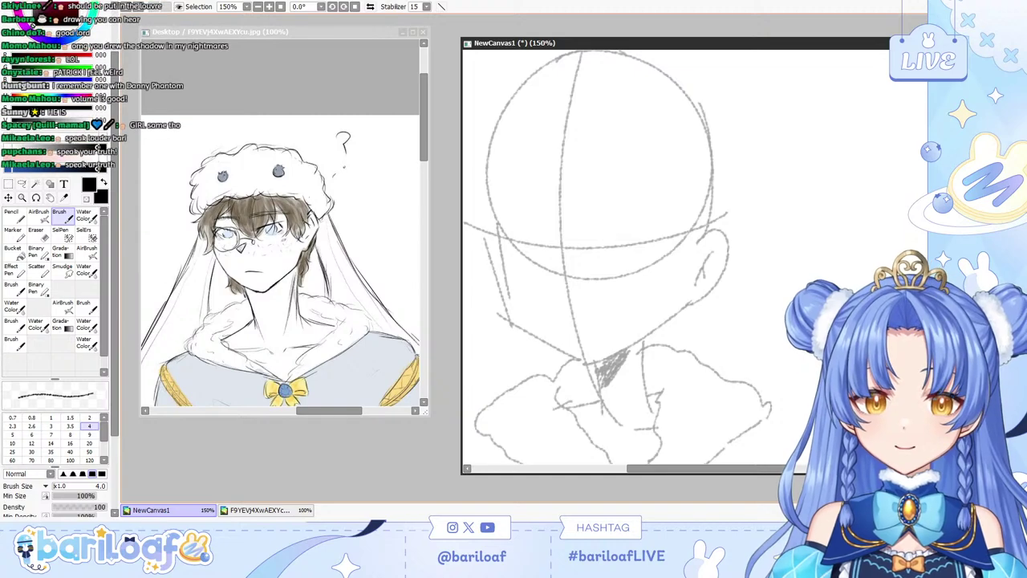
pyautogui.hotkey('ctrl', 'z')
pyautogui.moveTo(602, 247); pyautogui.dragTo(651, 232)
pyautogui.hotkey('ctrl', 'z')
pyautogui.moveTo(599, 251)
pyautogui.mouseDown()
pyautogui.moveTo(615, 232)
pyautogui.moveTo(600, 247)
pyautogui.moveTo(654, 234)
pyautogui.mouseUp()
pyautogui.hotkey('ctrl', 'z')
pyautogui.hotkey('ctrl', 'z')
pyautogui.hotkey('ctrl', 'z')
pyautogui.hotkey('ctrl', 'z')
pyautogui.moveTo(597, 251); pyautogui.dragTo(644, 233)
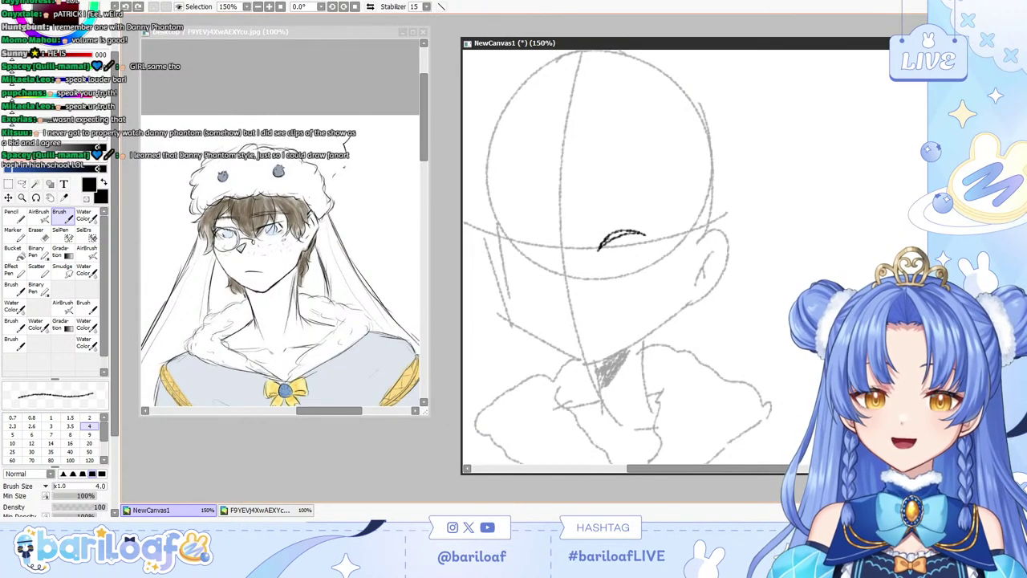
# Set the brush's minimum size to 0% and try filling the lash outline at brush size 28.
pyautogui.moveTo(607, 240); pyautogui.dragTo(617, 234)
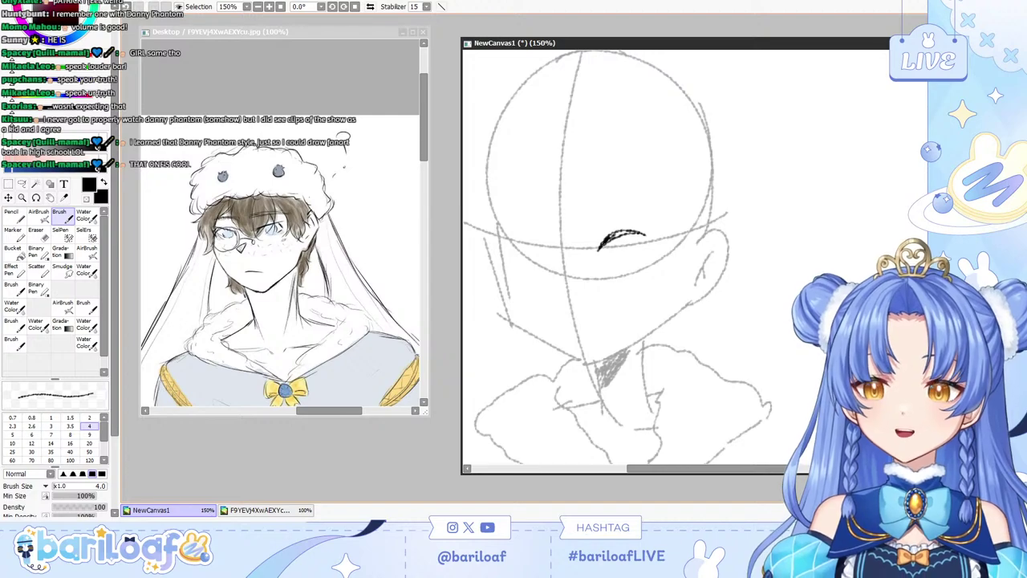
pyautogui.hotkey('ctrl', 'z')
pyautogui.click(70, 435)
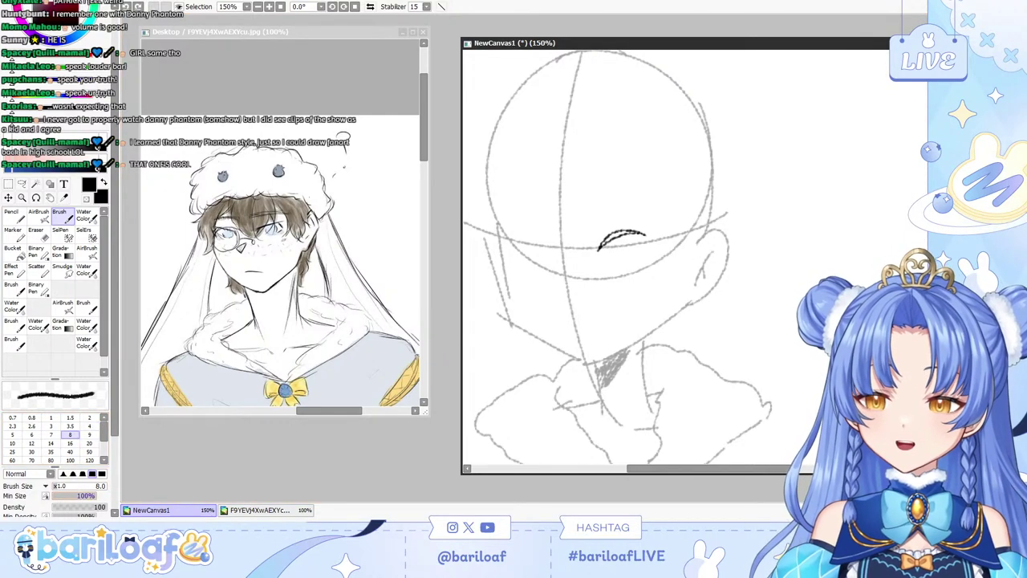
pyautogui.moveTo(70, 496); pyautogui.dragTo(53, 496)
pyautogui.click(67, 487)
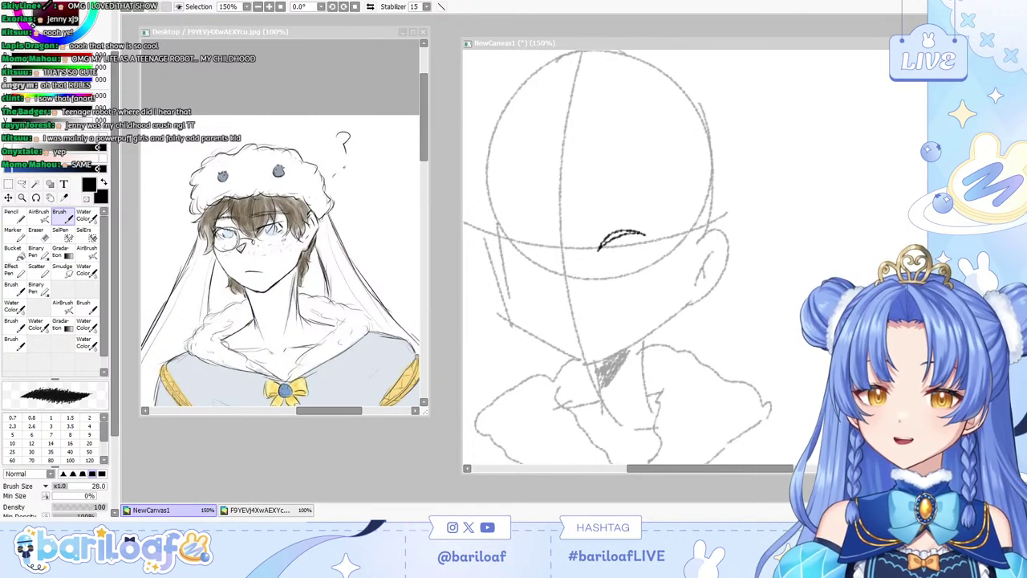
pyautogui.hotkey('alt', 'Tab')
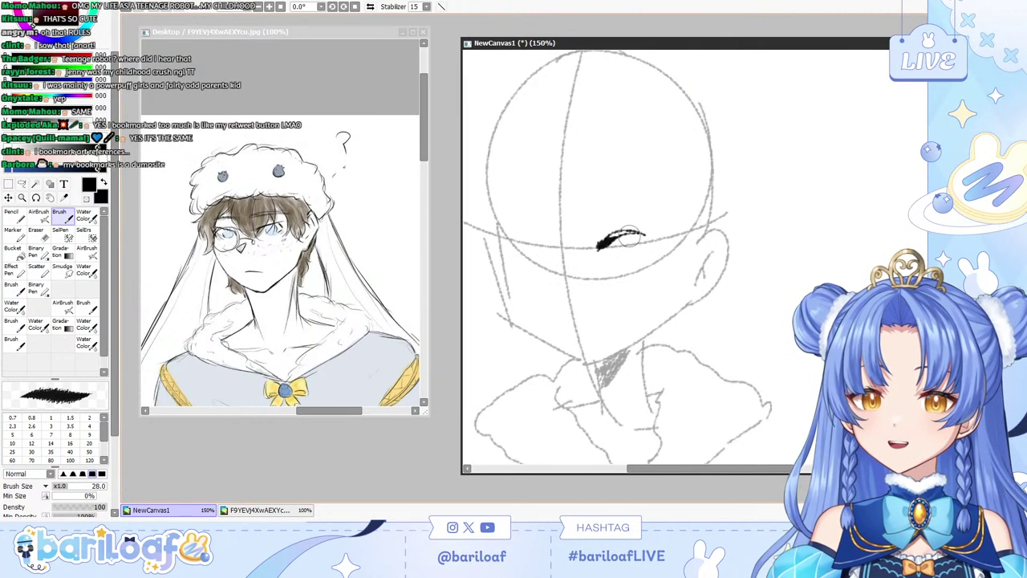
# Set the brush size to 8 and fill the upper lash outline solid black.
pyautogui.click(93, 426)
pyautogui.click(70, 434)
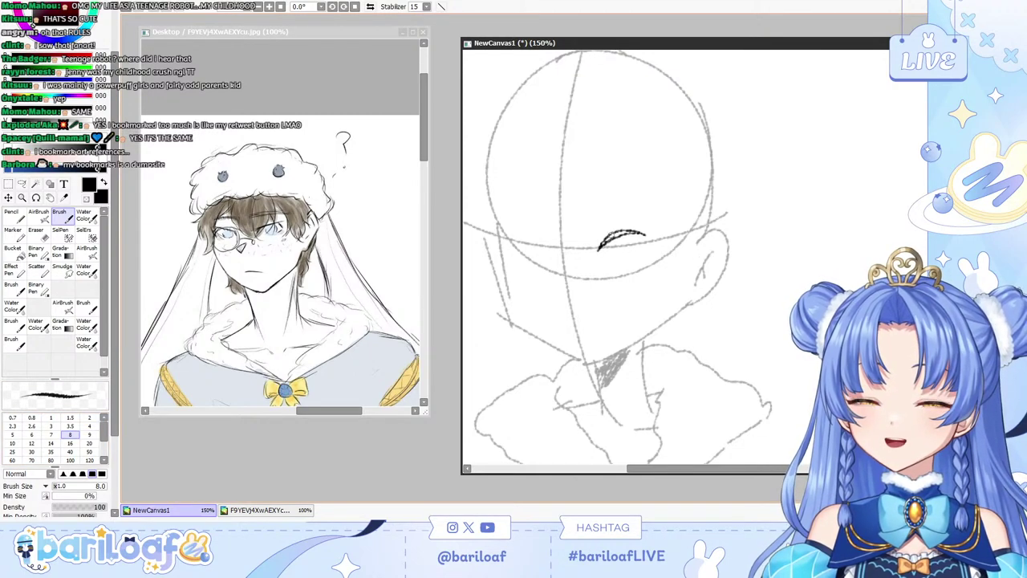
pyautogui.moveTo(612, 233)
pyautogui.mouseDown()
pyautogui.moveTo(626, 230)
pyautogui.moveTo(601, 244)
pyautogui.moveTo(647, 236)
pyautogui.mouseUp()
pyautogui.hotkey('ctrl', 'z')
pyautogui.hotkey('ctrl', 'z')
pyautogui.hotkey('ctrl', 'z')
pyautogui.hotkey('ctrl', 'z')
pyautogui.hotkey('ctrl', 'z')
pyautogui.hotkey('ctrl', 'z')
pyautogui.hotkey('ctrl', 'z')
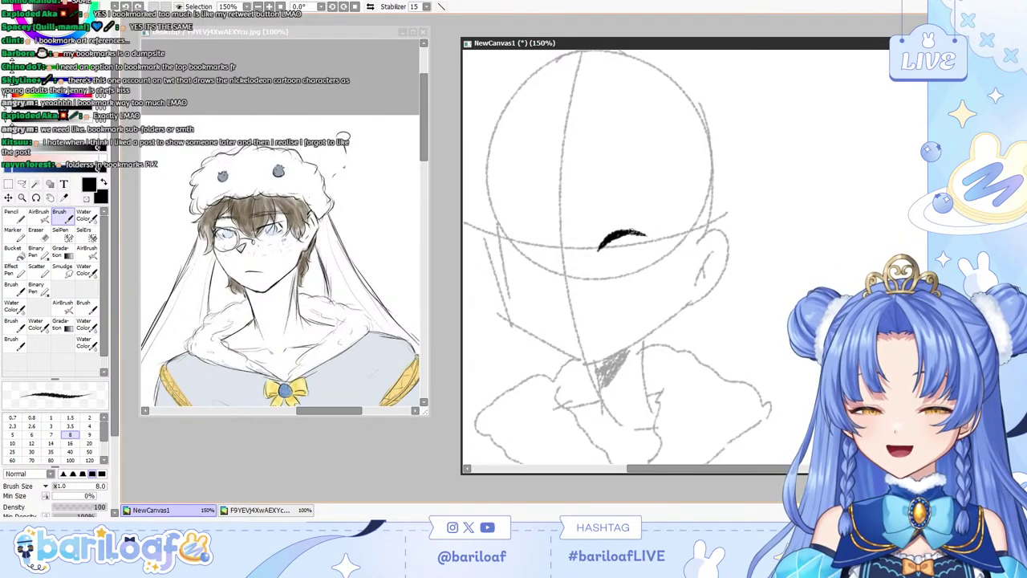
# Trim the lash's rough lower edge and inner tip with the eraser, and return to the brush.
pyautogui.press('e')
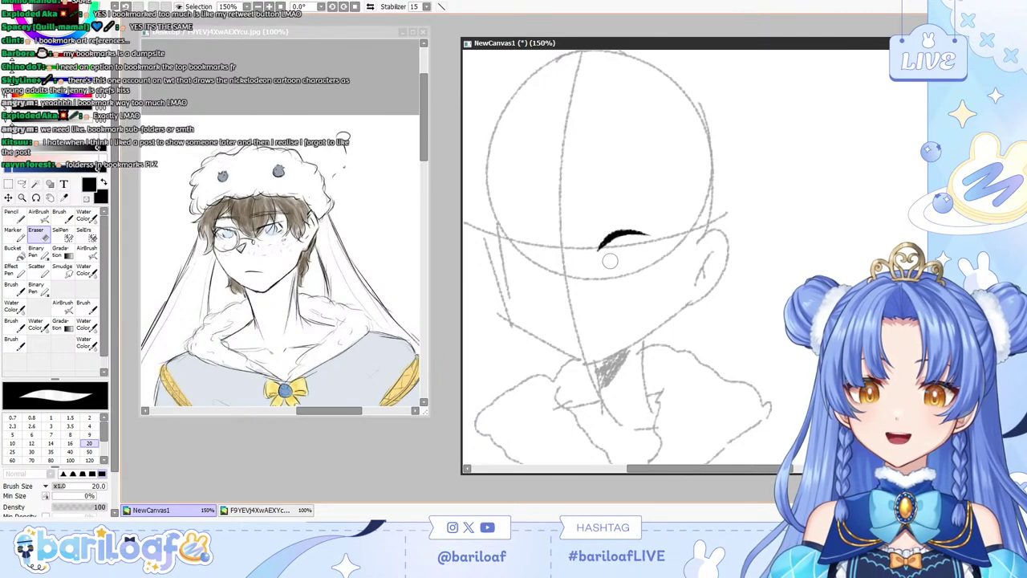
pyautogui.press('b')
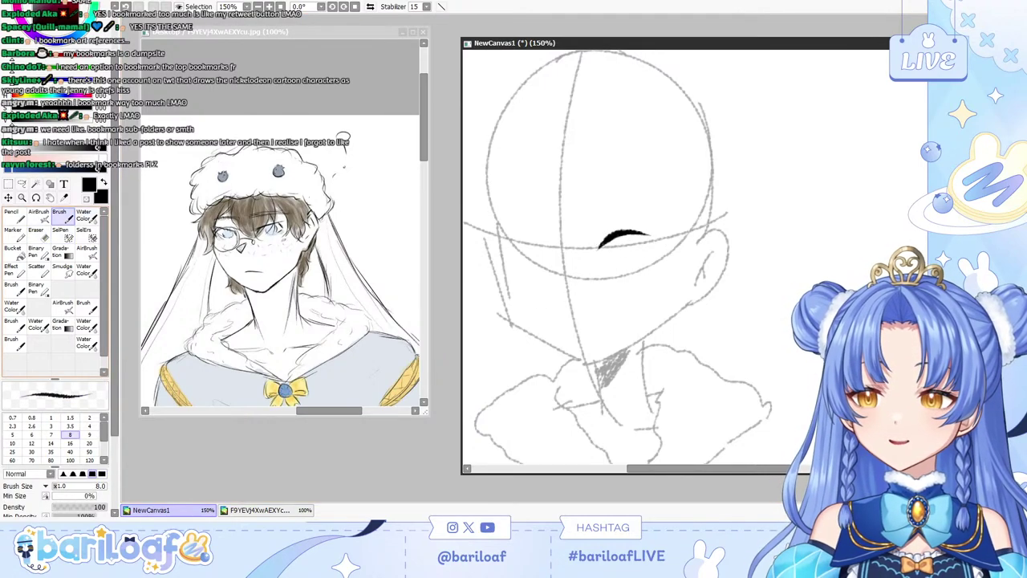
# Set the brush to size 3 with 99% minimum size and draw a short vertical iris stroke below the lash.
pyautogui.moveTo(617, 240); pyautogui.dragTo(616, 260)
pyautogui.hotkey('ctrl', 'z')
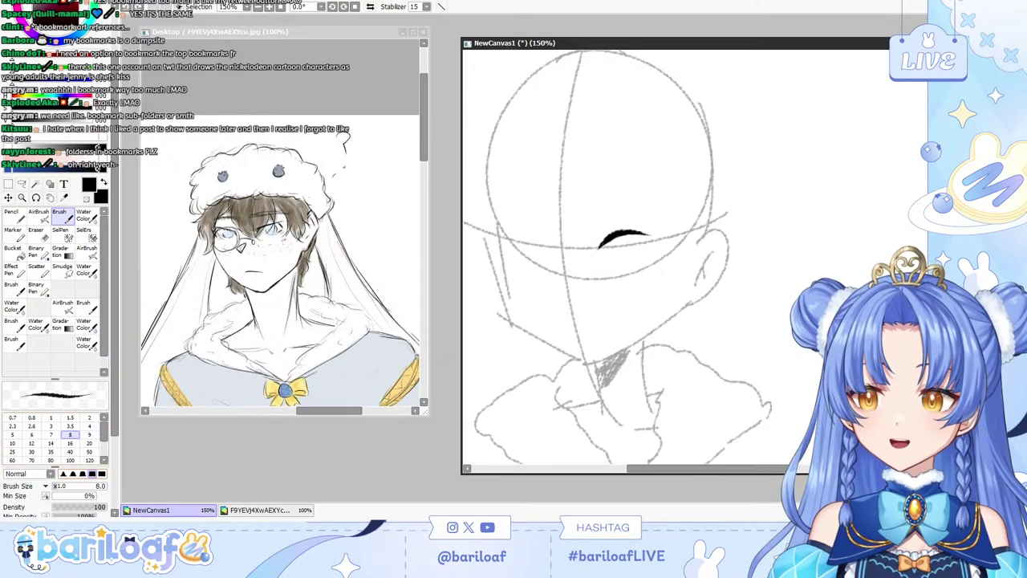
pyautogui.click(96, 496)
pyautogui.click(105, 487)
pyautogui.click(51, 426)
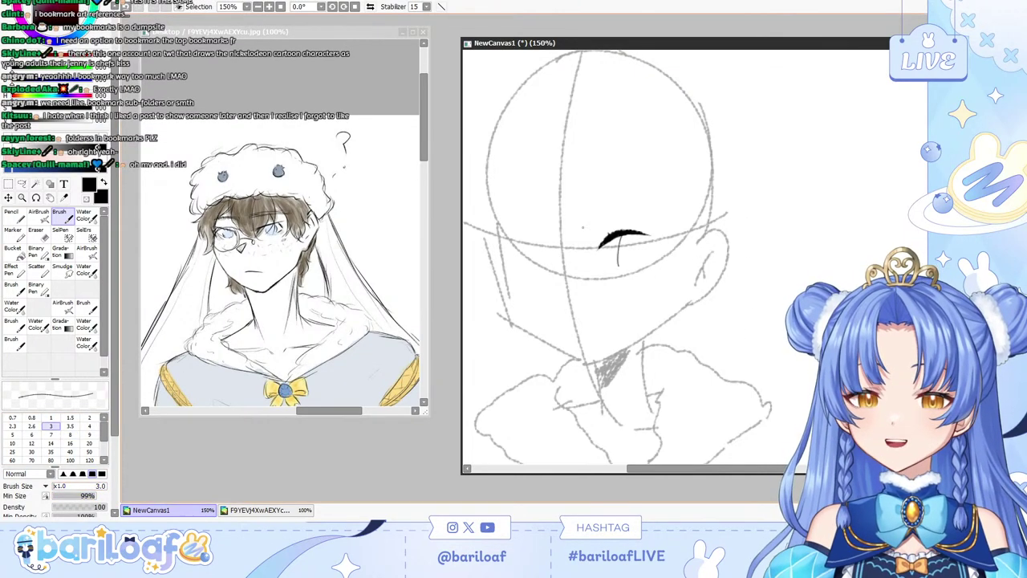
# Undo the short iris stroke and draw a tapered, flat-bottomed iris outline under the right-hand lash at brush size 3.5.
pyautogui.hotkey('ctrl', 'z')
pyautogui.press(']')
pyautogui.press(']')
pyautogui.press(']')
pyautogui.press(']')
pyautogui.press(']')
pyautogui.press(']')
pyautogui.press(']')
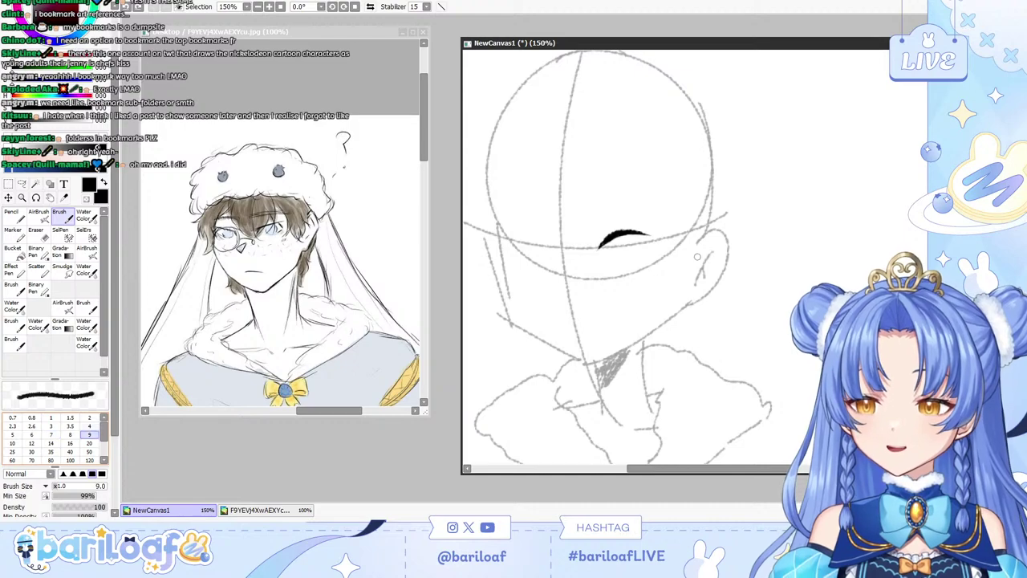
pyautogui.press('[')
pyautogui.press('[')
pyautogui.press('[')
pyautogui.press('[')
pyautogui.press('[')
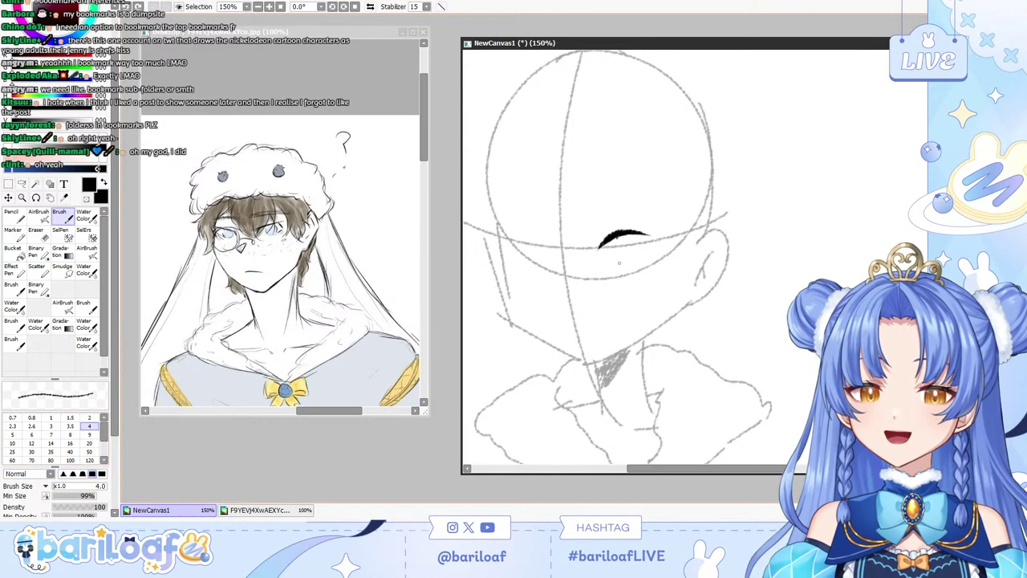
pyautogui.press('[')
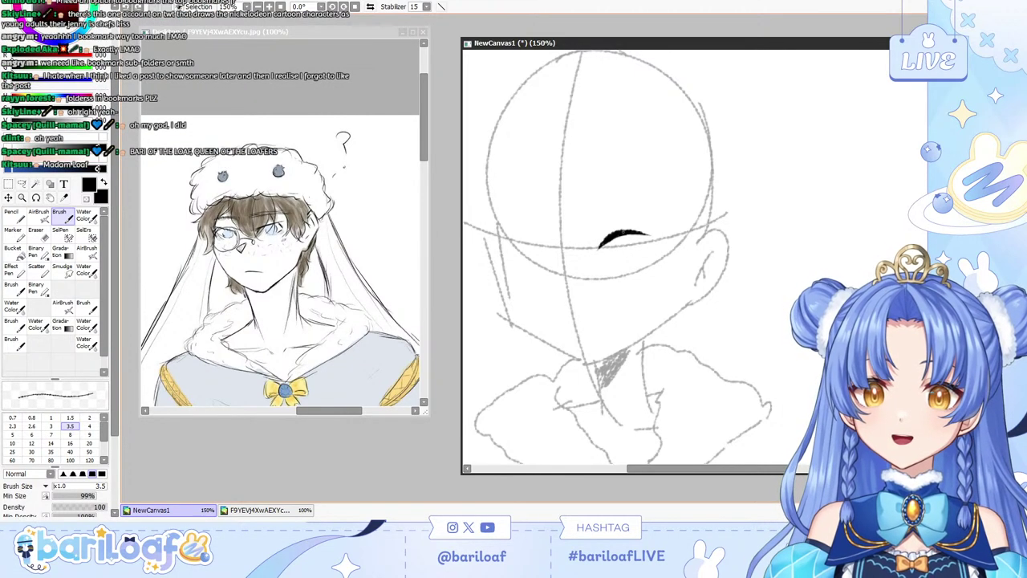
pyautogui.moveTo(618, 247); pyautogui.dragTo(623, 268)
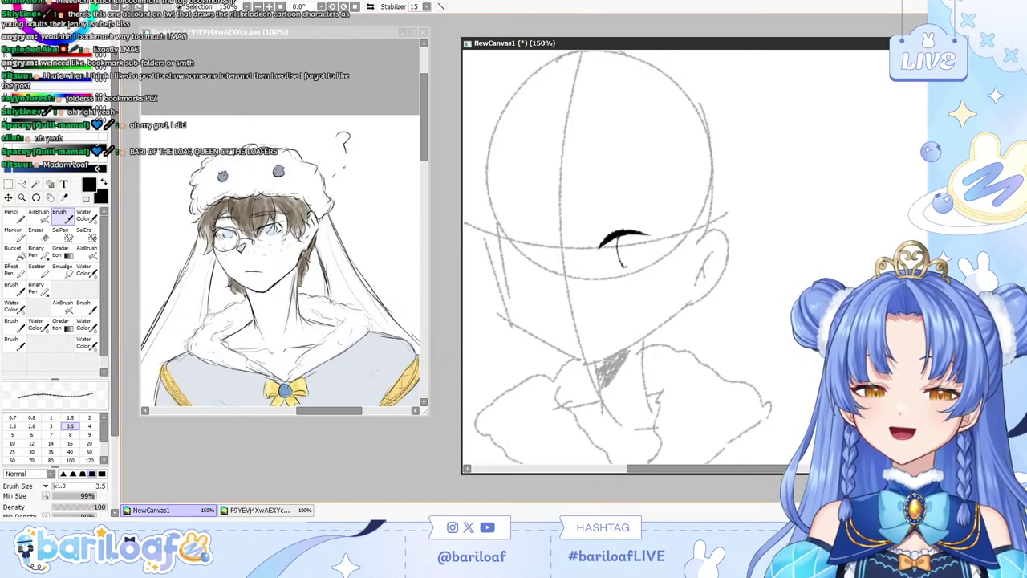
pyautogui.hotkey('ctrl', 'z')
pyautogui.moveTo(642, 264); pyautogui.dragTo(645, 262)
pyautogui.hotkey('ctrl', 'z')
pyautogui.moveTo(638, 236); pyautogui.dragTo(644, 264)
pyautogui.hotkey('ctrl', 'z')
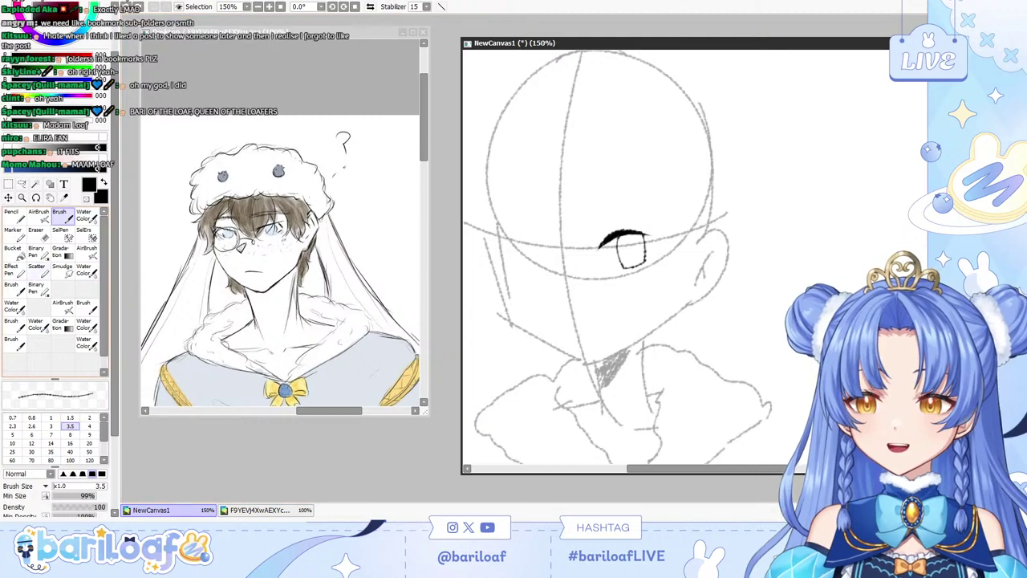
# Thicken and extend the outer end of the right-hand upper lash using brush size 13 with 0% minimum size.
pyautogui.moveTo(78, 486); pyautogui.dragTo(48, 487)
pyautogui.moveTo(77, 496)
pyautogui.mouseDown()
pyautogui.moveTo(46, 496)
pyautogui.moveTo(68, 486)
pyautogui.mouseUp()
pyautogui.moveTo(623, 232)
pyautogui.mouseDown()
pyautogui.moveTo(659, 240)
pyautogui.moveTo(649, 225)
pyautogui.moveTo(659, 246)
pyautogui.moveTo(635, 228)
pyautogui.moveTo(655, 237)
pyautogui.mouseUp()
pyautogui.hotkey('ctrl', 'z')
pyautogui.hotkey('ctrl', 'z')
pyautogui.hotkey('ctrl', 'z')
pyautogui.hotkey('ctrl', 'z')
pyautogui.hotkey('ctrl', 'z')
pyautogui.hotkey('ctrl', 'z')
pyautogui.hotkey('ctrl', 'z')
pyautogui.hotkey('ctrl', 'z')
pyautogui.hotkey('ctrl', 'z')
pyautogui.hotkey('ctrl', 'z')
pyautogui.hotkey('ctrl', 'z')
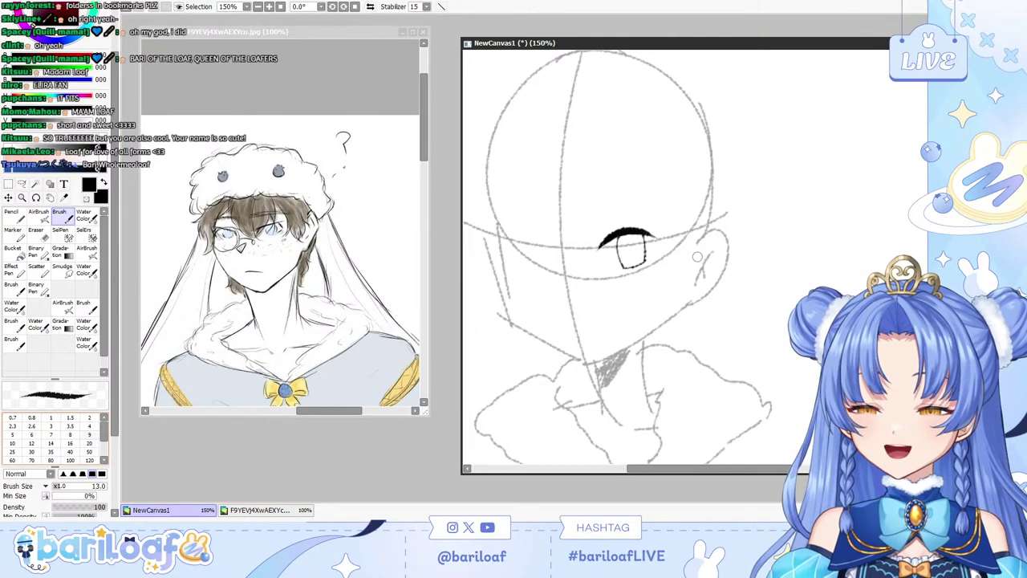
# Set the brush size to 12, add small marks above the right-hand lash and draw an arched eyebrow over that eye.
pyautogui.click(89, 417)
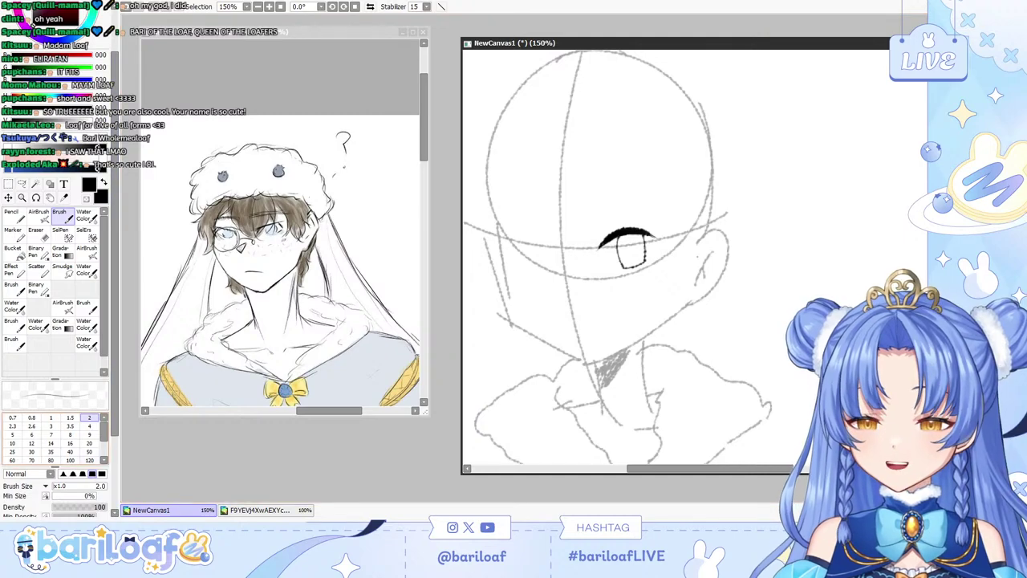
pyautogui.press(']')
pyautogui.press(']')
pyautogui.press(']')
pyautogui.press(']')
pyautogui.press(']')
pyautogui.press(']')
pyautogui.press(']')
pyautogui.press(']')
pyautogui.press(']')
pyautogui.press(']')
pyautogui.press(']')
pyautogui.press(']')
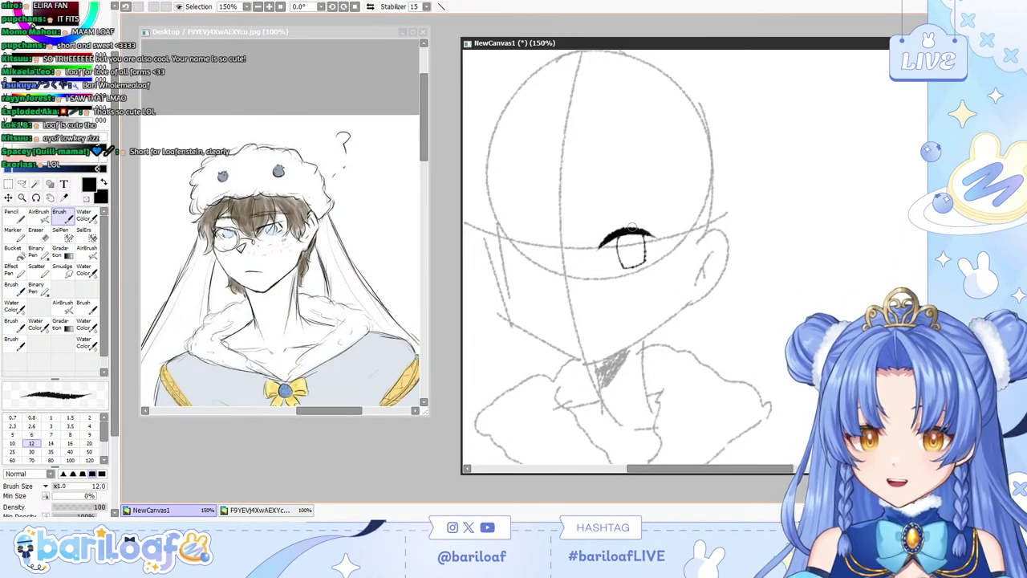
pyautogui.moveTo(560, 239)
pyautogui.mouseDown()
pyautogui.moveTo(633, 217)
pyautogui.moveTo(636, 196)
pyautogui.moveTo(638, 216)
pyautogui.moveTo(660, 207)
pyautogui.mouseUp()
pyautogui.hotkey('ctrl', 'z')
pyautogui.hotkey('ctrl', 'z')
pyautogui.hotkey('ctrl', 'z')
pyautogui.hotkey('ctrl', 'z')
pyautogui.hotkey('ctrl', 'z')
pyautogui.hotkey('ctrl', 'z')
pyautogui.hotkey('ctrl', 'z')
pyautogui.hotkey('ctrl', 'z')
pyautogui.hotkey('ctrl', 'z')
pyautogui.hotkey('ctrl', 'z')
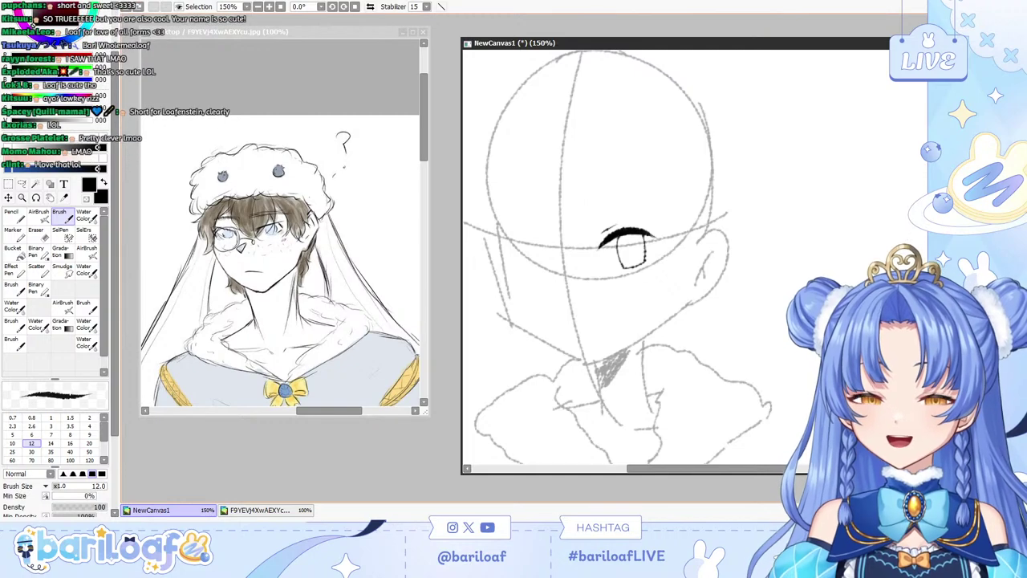
pyautogui.moveTo(594, 202); pyautogui.dragTo(657, 202)
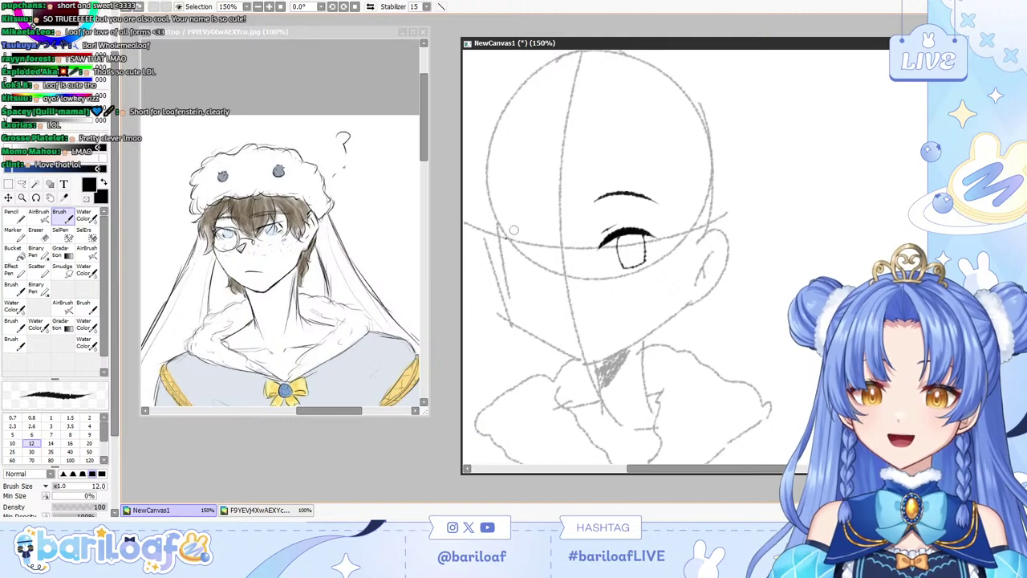
# Draw the left-hand eye's thick, arched upper lash along the eye guideline.
pyautogui.moveTo(507, 238)
pyautogui.mouseDown()
pyautogui.moveTo(549, 239)
pyautogui.moveTo(556, 252)
pyautogui.moveTo(536, 272)
pyautogui.mouseUp()
pyautogui.hotkey('ctrl', 'z')
pyautogui.hotkey('ctrl', 'z')
pyautogui.hotkey('ctrl', 'z')
pyautogui.hotkey('ctrl', 'z')
pyautogui.hotkey('ctrl', 'z')
pyautogui.hotkey('ctrl', 'z')
pyautogui.hotkey('ctrl', 'z')
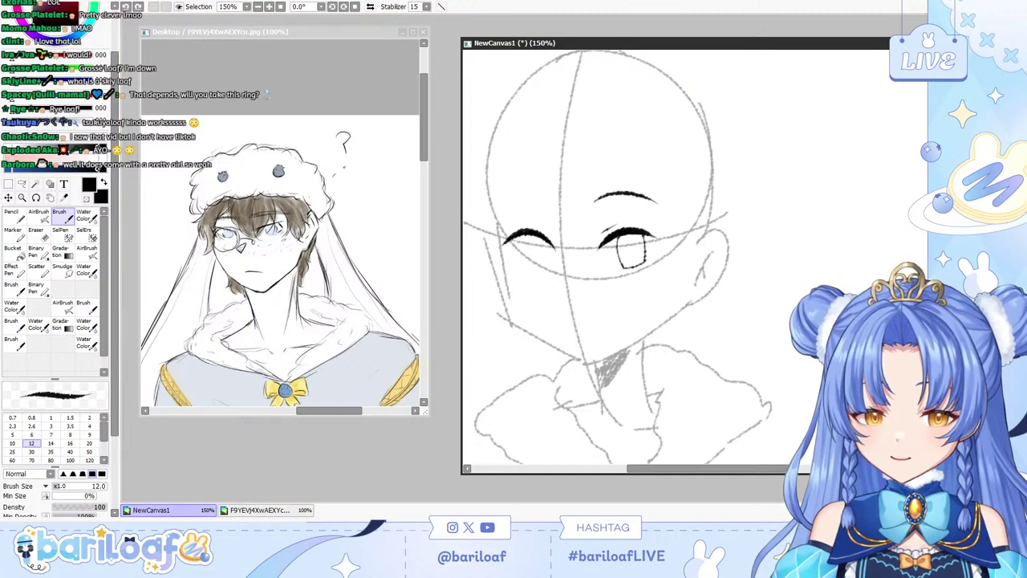
# Set the brush to size 3.5 with 100% minimum size and outline a tapered iris below the left-hand lash.
pyautogui.click(89, 417)
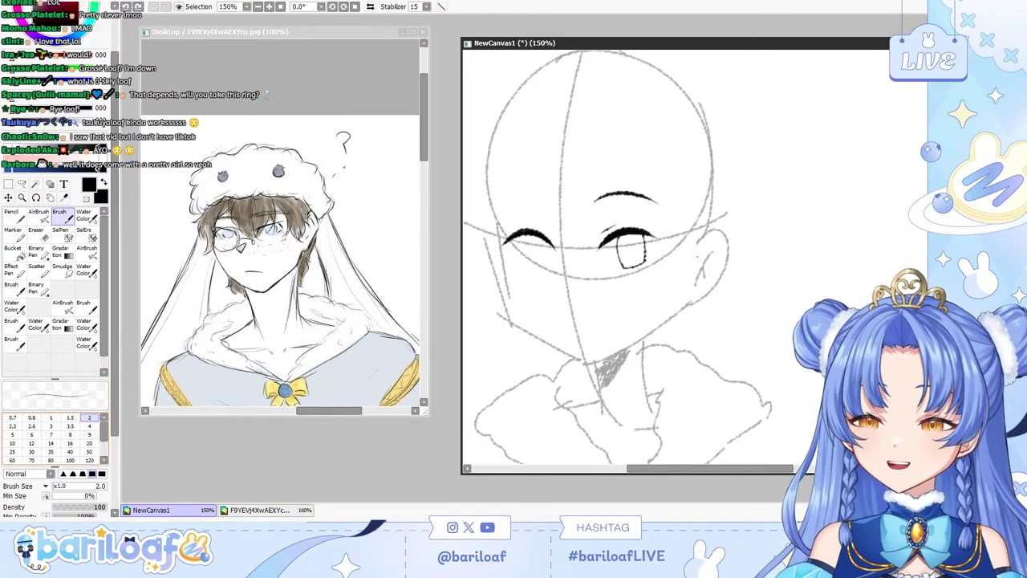
pyautogui.moveTo(56, 496); pyautogui.dragTo(104, 496)
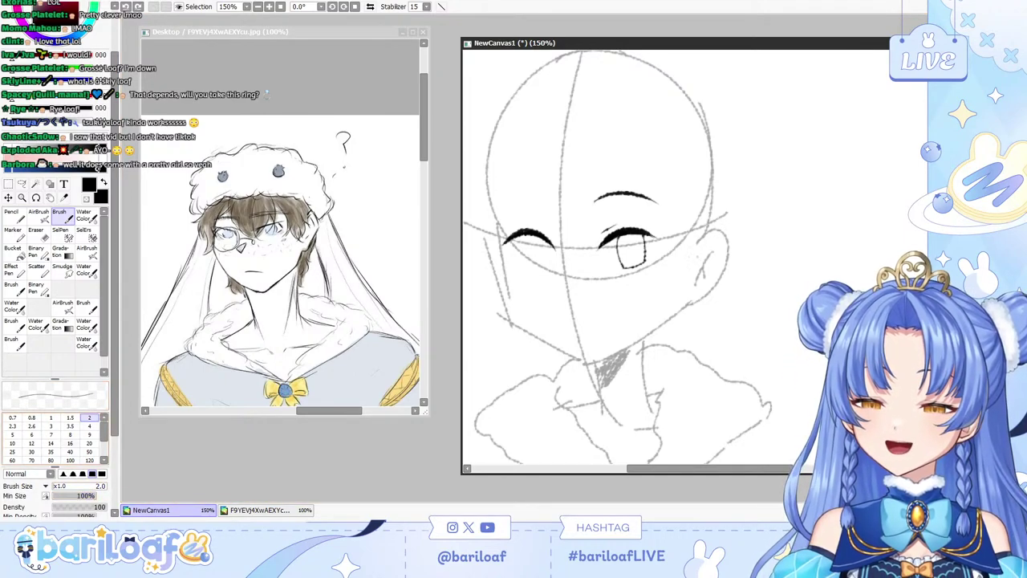
pyautogui.click(71, 434)
pyautogui.click(70, 426)
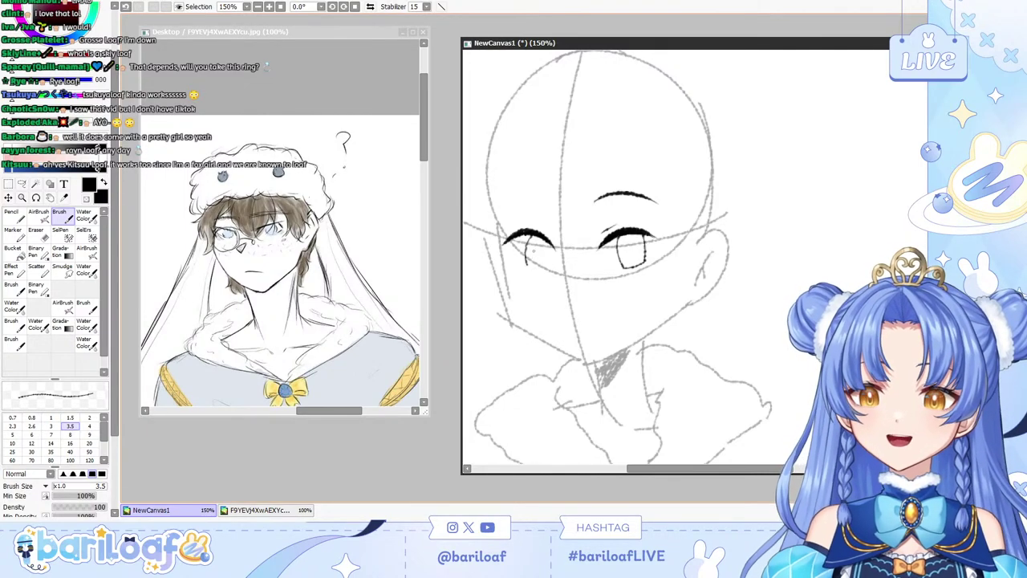
pyautogui.moveTo(531, 267); pyautogui.dragTo(537, 273)
pyautogui.hotkey('ctrl', 'z')
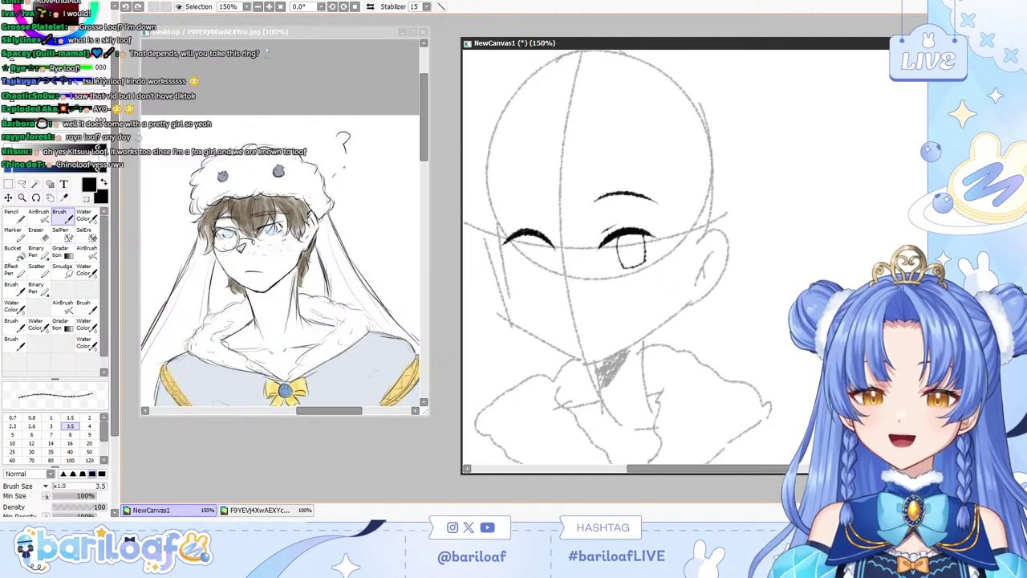
pyautogui.moveTo(528, 236); pyautogui.dragTo(539, 276)
pyautogui.hotkey('ctrl', 'z')
pyautogui.moveTo(528, 236)
pyautogui.mouseDown()
pyautogui.moveTo(541, 279)
pyautogui.moveTo(559, 276)
pyautogui.mouseUp()
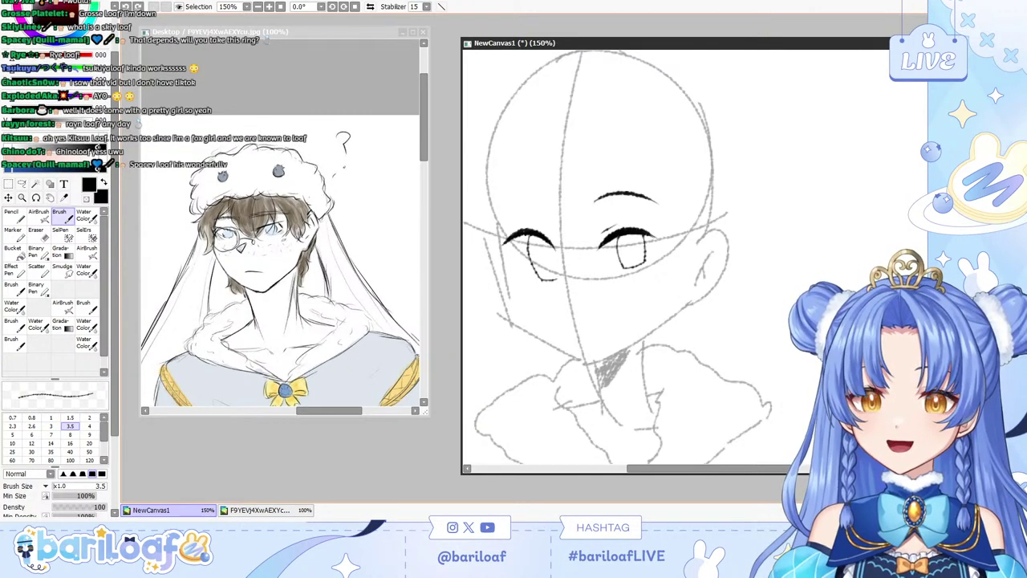
pyautogui.moveTo(553, 239); pyautogui.dragTo(555, 280)
pyautogui.hotkey('ctrl', 'z')
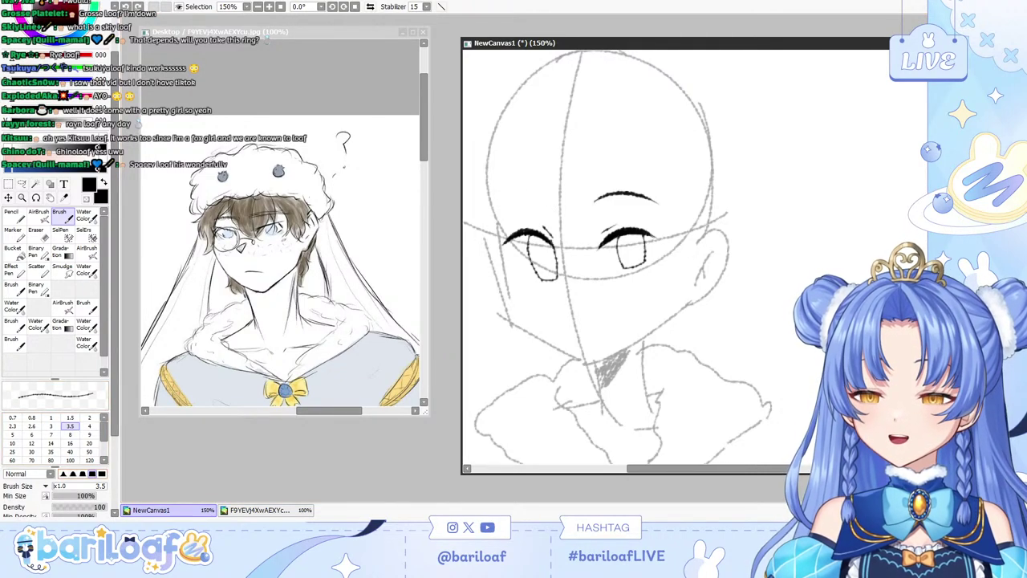
# Set the brush to size 5 with 0% minimum size and draw a thin arched eyebrow above the left-hand eye.
pyautogui.click(70, 435)
pyautogui.click(53, 495)
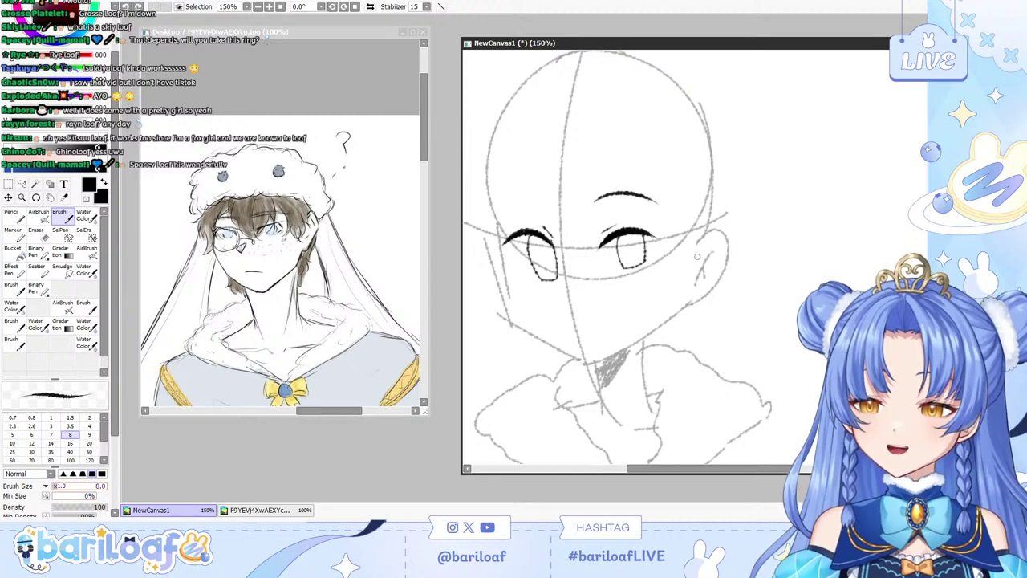
pyautogui.click(12, 434)
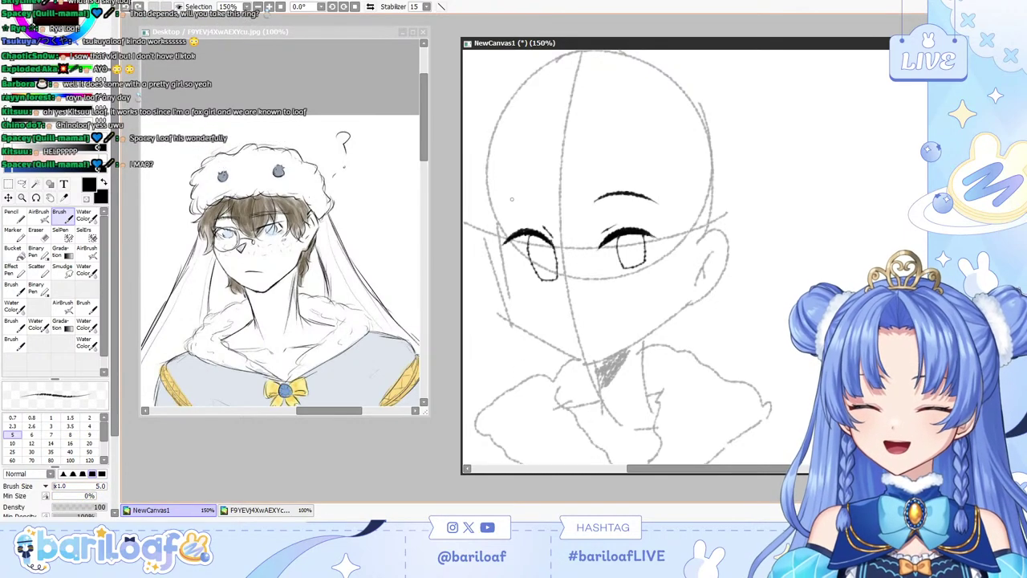
pyautogui.moveTo(506, 202)
pyautogui.mouseDown()
pyautogui.moveTo(529, 193)
pyautogui.moveTo(552, 209)
pyautogui.mouseUp()
pyautogui.hotkey('ctrl', 'z')
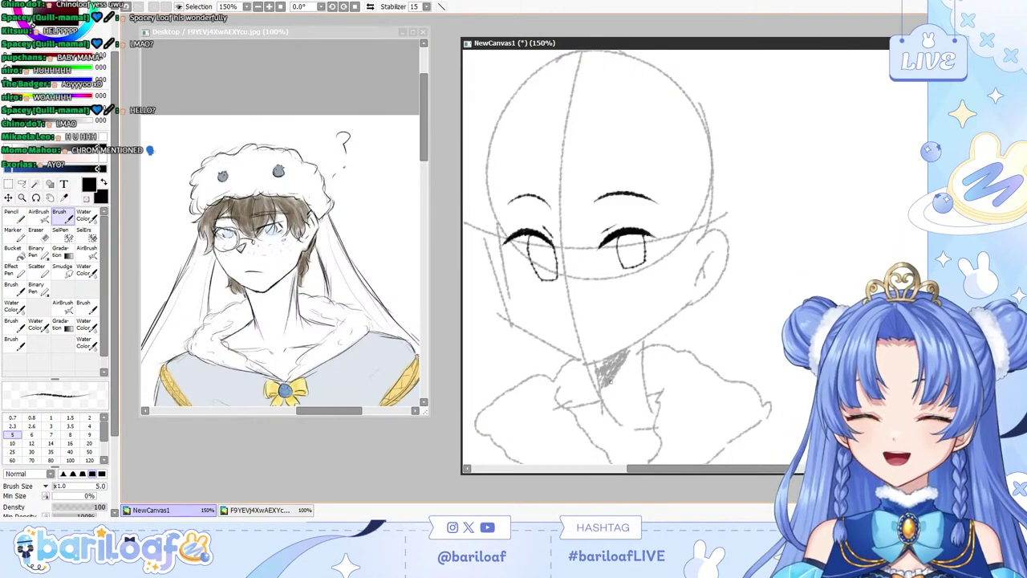
# Erase both eyebrows with the eraser at size 20 and return to the brush.
pyautogui.press('e')
pyautogui.moveTo(595, 196); pyautogui.dragTo(653, 198)
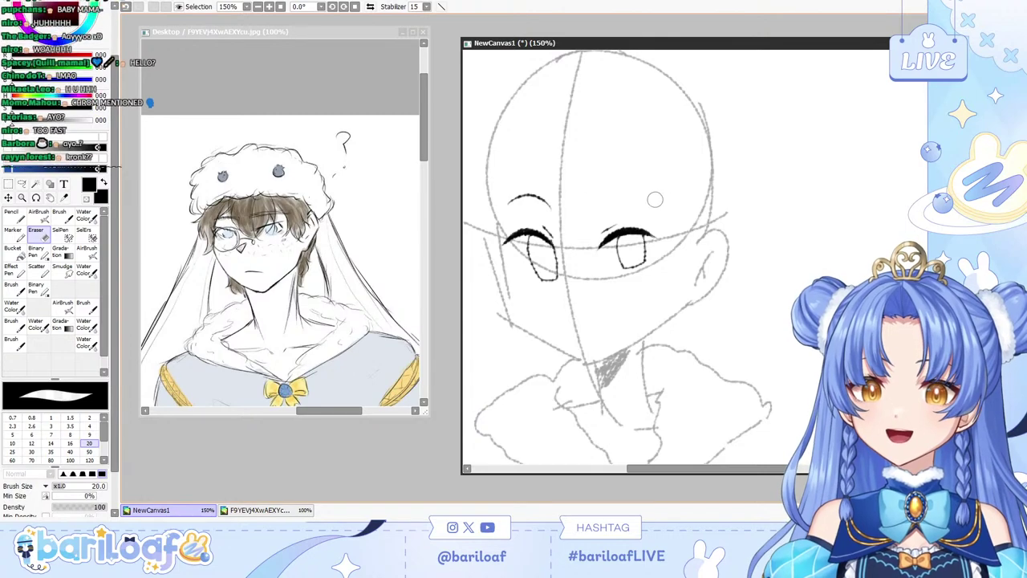
pyautogui.press('b')
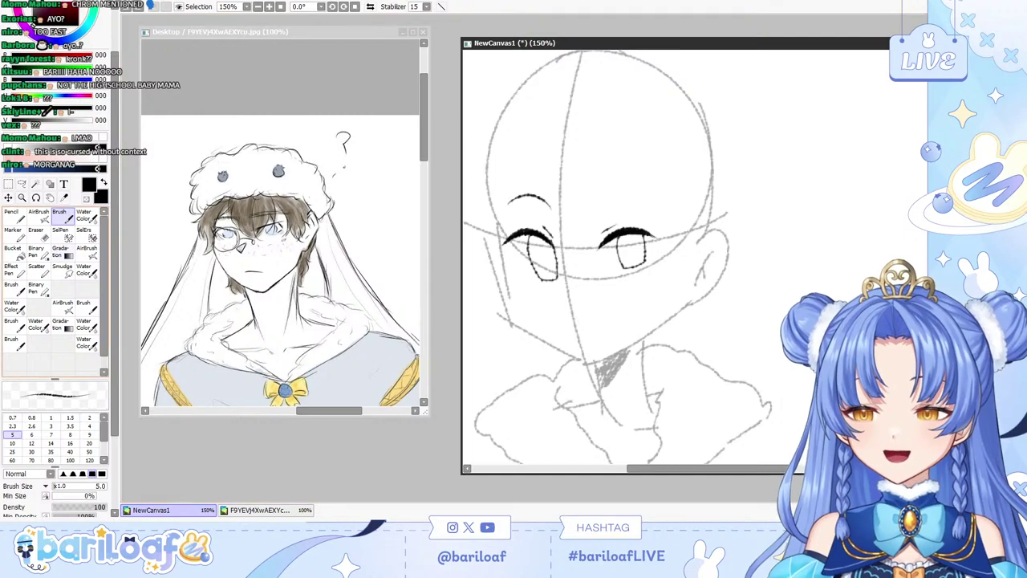
pyautogui.moveTo(598, 213); pyautogui.dragTo(638, 200)
pyautogui.hotkey('ctrl', 'z')
pyautogui.hotkey('ctrl', 'z')
pyautogui.press('e')
pyautogui.moveTo(540, 195)
pyautogui.mouseDown()
pyautogui.moveTo(513, 200)
pyautogui.moveTo(545, 210)
pyautogui.mouseUp()
pyautogui.press('b')
# Erase the entire right-hand eye with the eraser at size 50 and return to the brush.
pyautogui.moveTo(599, 234)
pyautogui.mouseDown()
pyautogui.moveTo(630, 218)
pyautogui.moveTo(646, 252)
pyautogui.moveTo(658, 231)
pyautogui.mouseUp()
pyautogui.hotkey('ctrl', 'z')
pyautogui.click(38, 233)
pyautogui.click(89, 452)
pyautogui.press('n')
pyautogui.press('b')
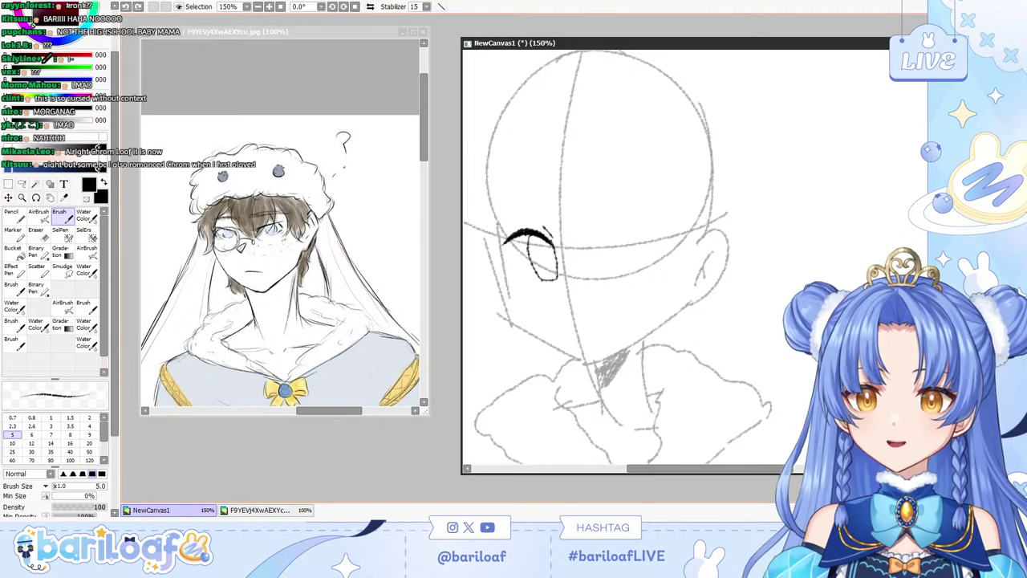
# Redraw the right-hand upper lash as a tapered arch on the eye guideline at brush size 10.
pyautogui.click(13, 444)
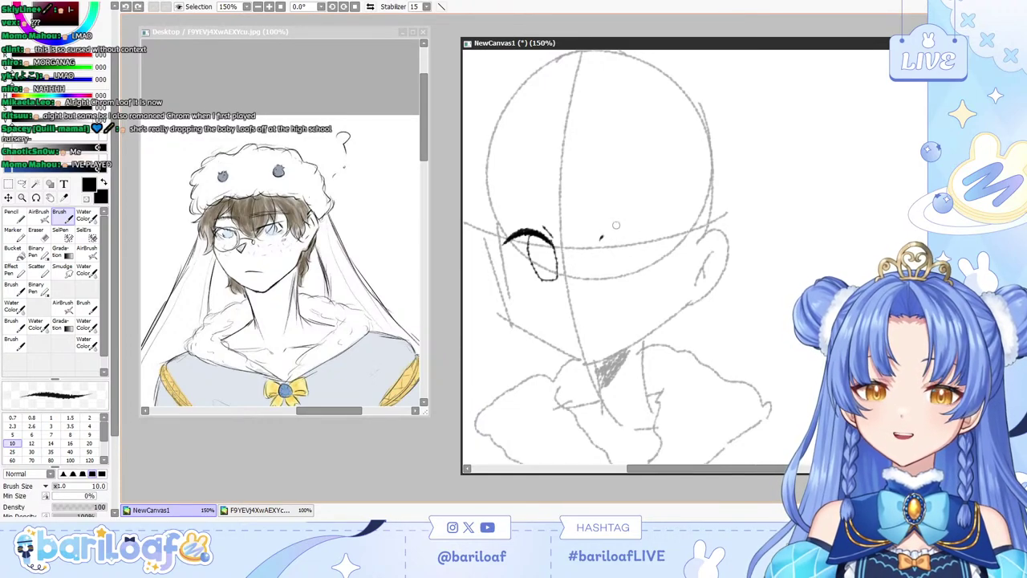
pyautogui.moveTo(600, 239)
pyautogui.mouseDown()
pyautogui.moveTo(648, 231)
pyautogui.moveTo(653, 243)
pyautogui.moveTo(638, 223)
pyautogui.moveTo(656, 243)
pyautogui.moveTo(620, 227)
pyautogui.moveTo(651, 240)
pyautogui.mouseUp()
pyautogui.hotkey('ctrl', 'z')
pyautogui.hotkey('ctrl', 'z')
pyautogui.hotkey('ctrl', 'z')
pyautogui.hotkey('ctrl', 'z')
pyautogui.hotkey('ctrl', 'z')
pyautogui.hotkey('ctrl', 'z')
pyautogui.hotkey('ctrl', 'z')
pyautogui.hotkey('ctrl', 'z')
pyautogui.hotkey('ctrl', 'z')
pyautogui.hotkey('ctrl', 'z')
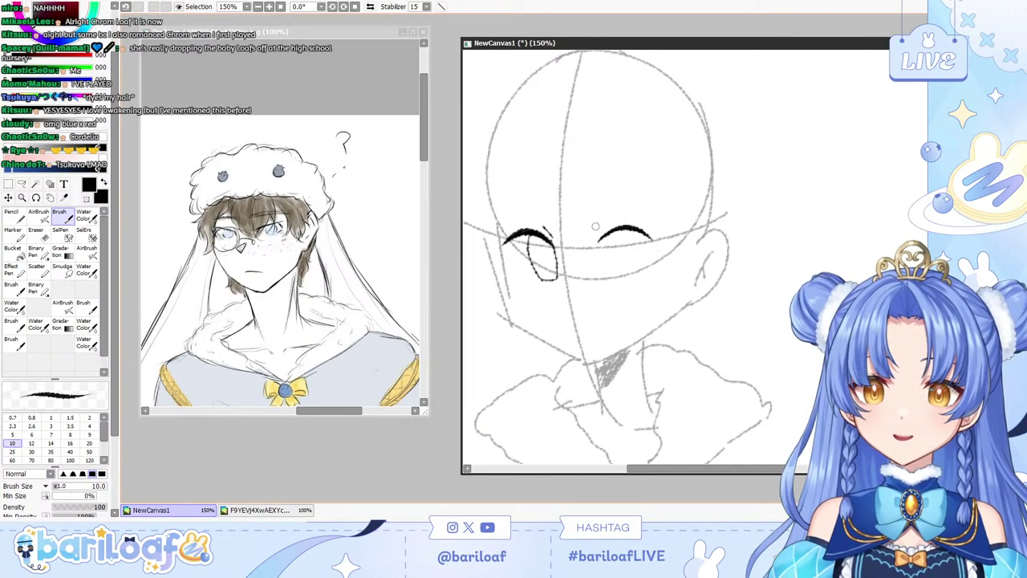
# Set the brush size to 7 and draw thin arched eyebrows above both eyes.
pyautogui.moveTo(69, 496); pyautogui.dragTo(50, 495)
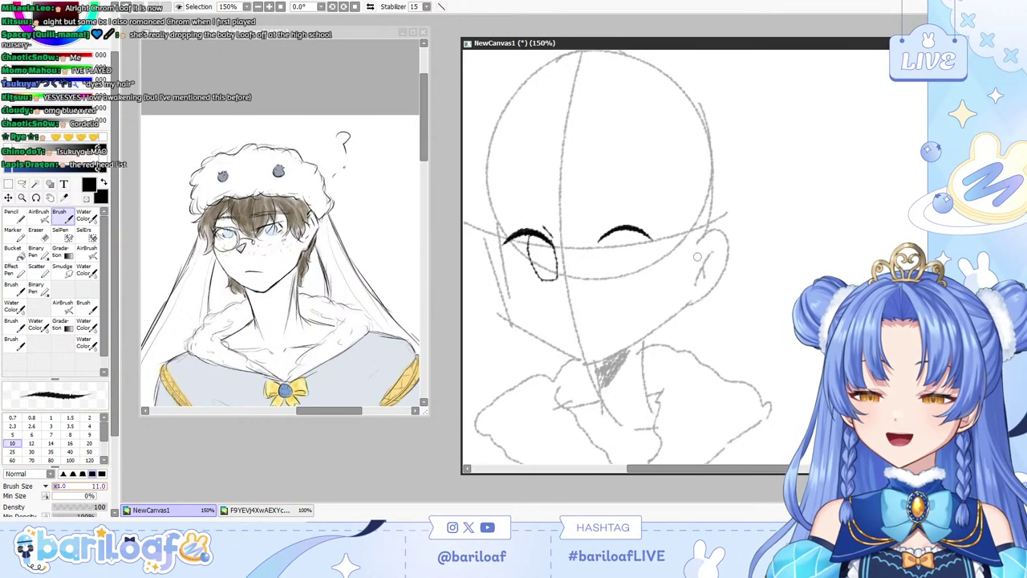
pyautogui.click(51, 417)
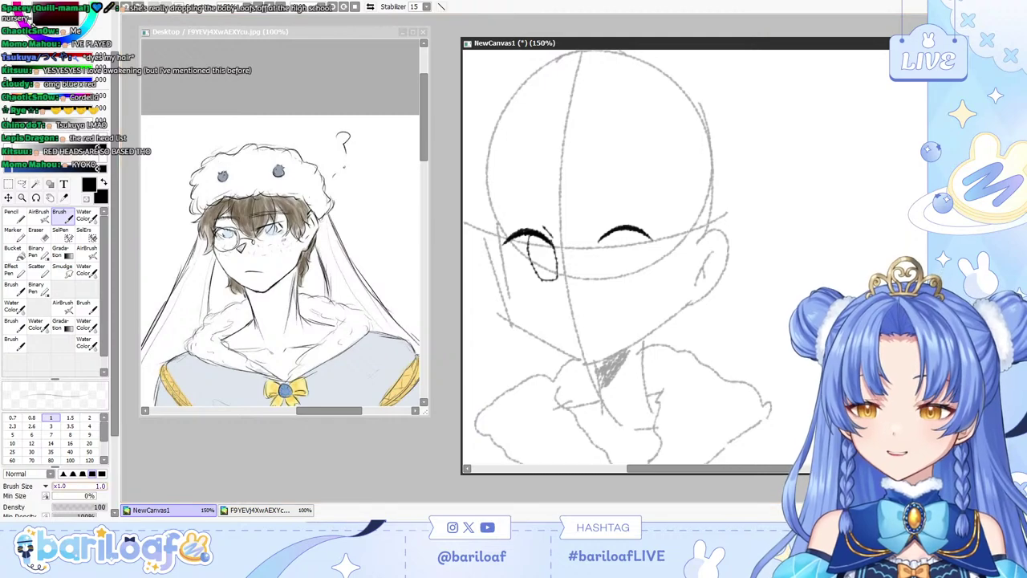
pyautogui.click(51, 434)
pyautogui.hotkey('ctrl', 'z')
pyautogui.moveTo(599, 231)
pyautogui.mouseDown()
pyautogui.moveTo(631, 191)
pyautogui.moveTo(621, 198)
pyautogui.moveTo(660, 206)
pyautogui.mouseUp()
pyautogui.hotkey('ctrl', 'z')
pyautogui.hotkey('ctrl', 'z')
pyautogui.hotkey('ctrl', 'z')
pyautogui.moveTo(497, 202); pyautogui.dragTo(545, 196)
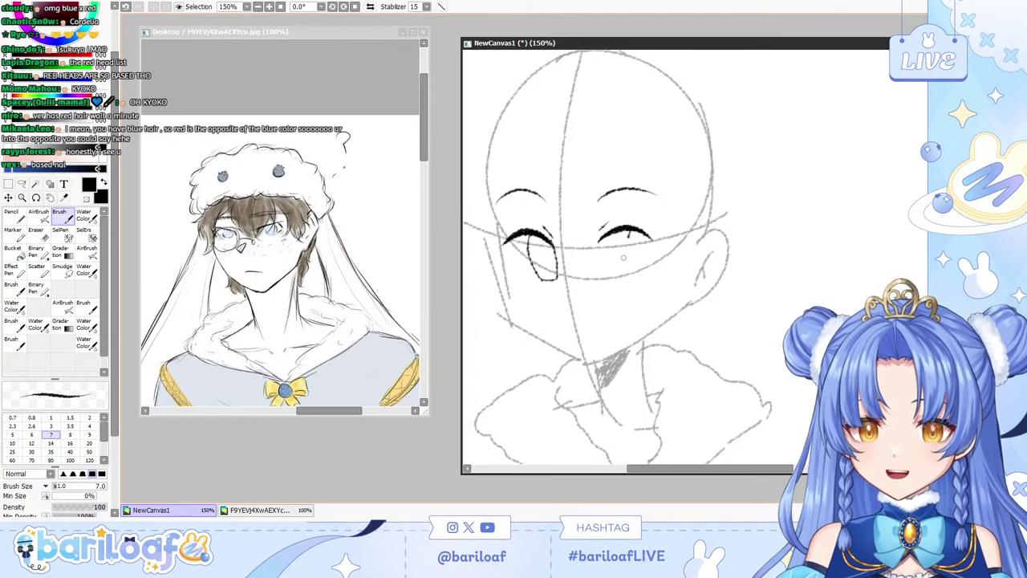
# Set the brush to size 3.5 with 100% minimum size, trying short iris strokes under the right-hand lash.
pyautogui.moveTo(58, 496)
pyautogui.mouseDown()
pyautogui.moveTo(95, 496)
pyautogui.moveTo(55, 487)
pyautogui.mouseUp()
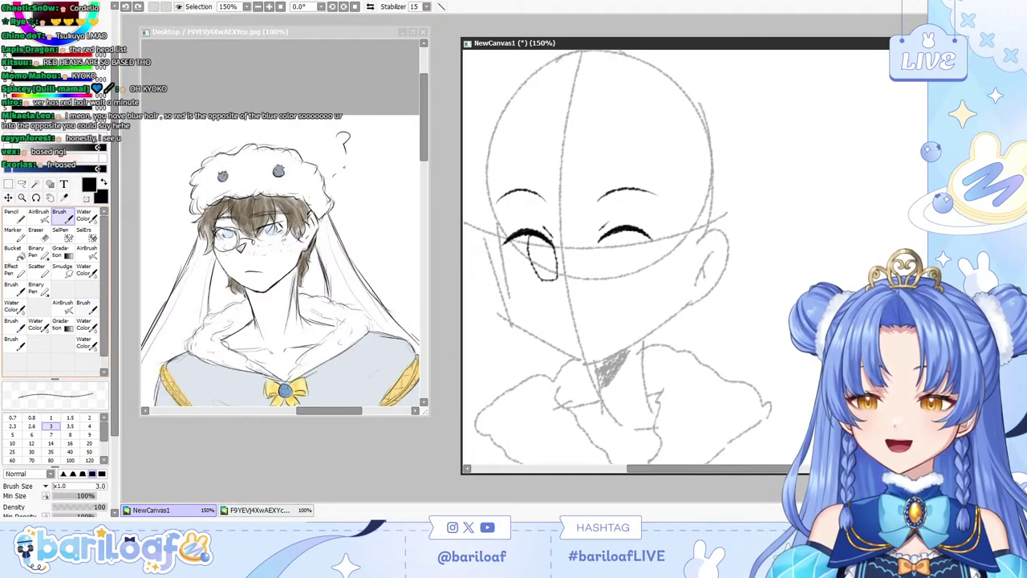
pyautogui.moveTo(59, 486); pyautogui.dragTo(54, 487)
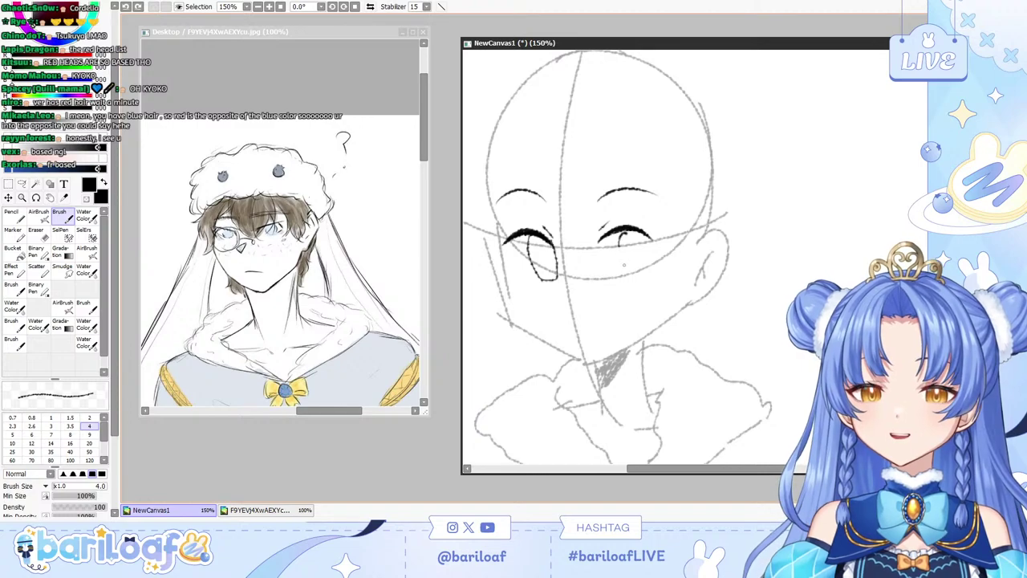
pyautogui.press(']')
pyautogui.press(']')
pyautogui.press(']')
pyautogui.press('[')
pyautogui.press('[')
pyautogui.press('[')
pyautogui.press('[')
pyautogui.press('[')
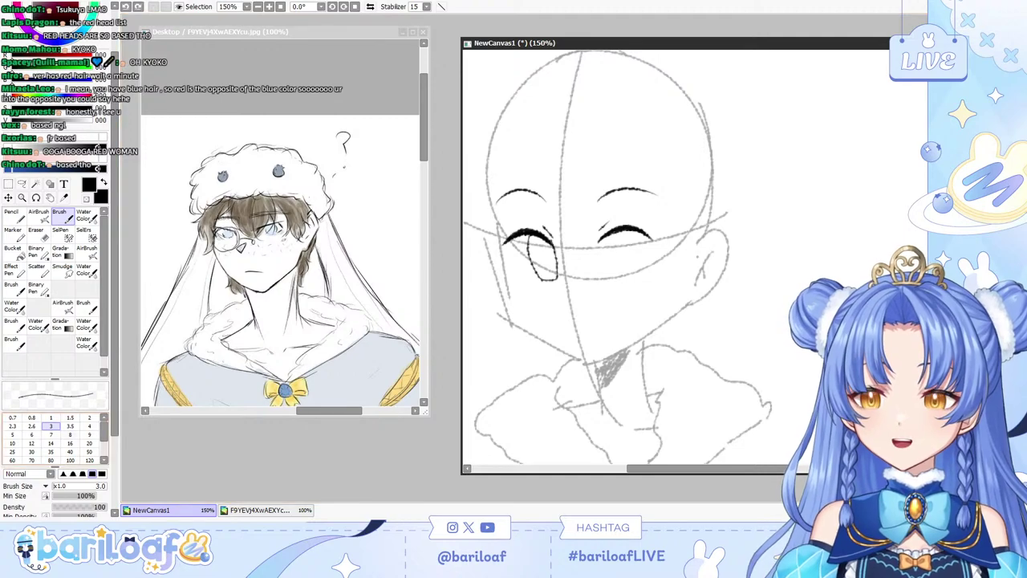
pyautogui.press(']')
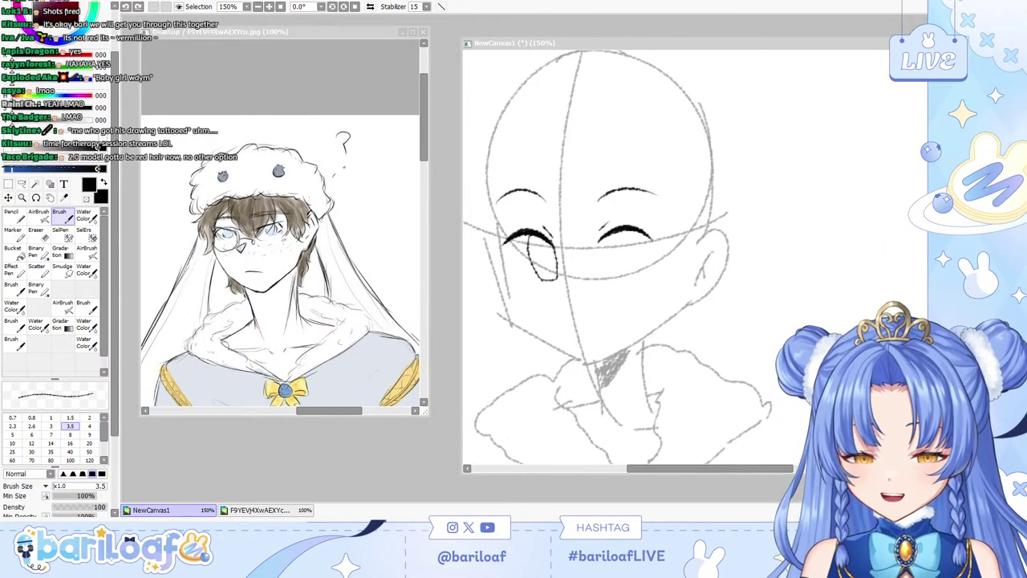
pyautogui.click(800, 274)
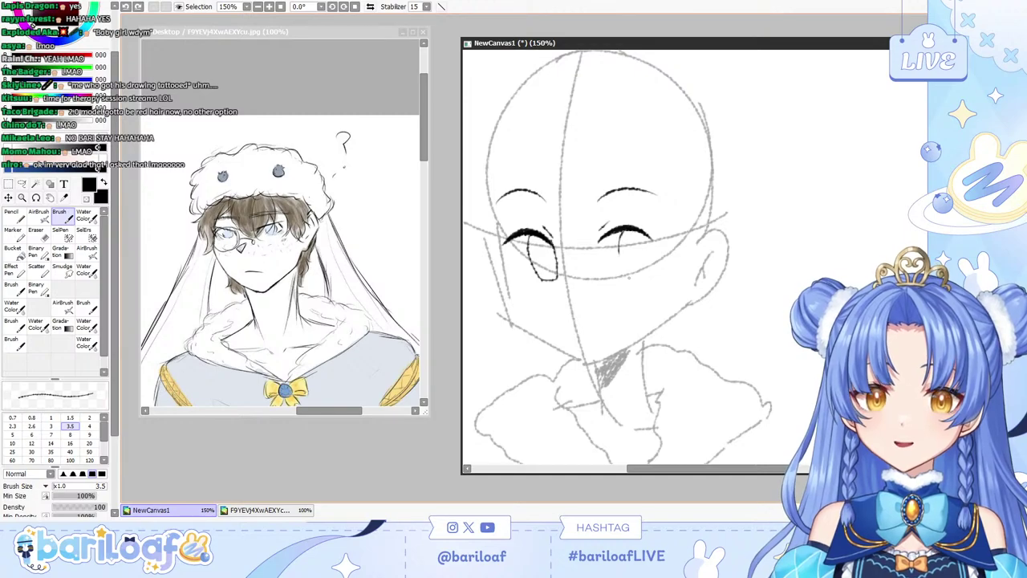
pyautogui.moveTo(615, 233); pyautogui.dragTo(623, 267)
pyautogui.hotkey('ctrl', 'z')
pyautogui.moveTo(617, 231); pyautogui.dragTo(624, 274)
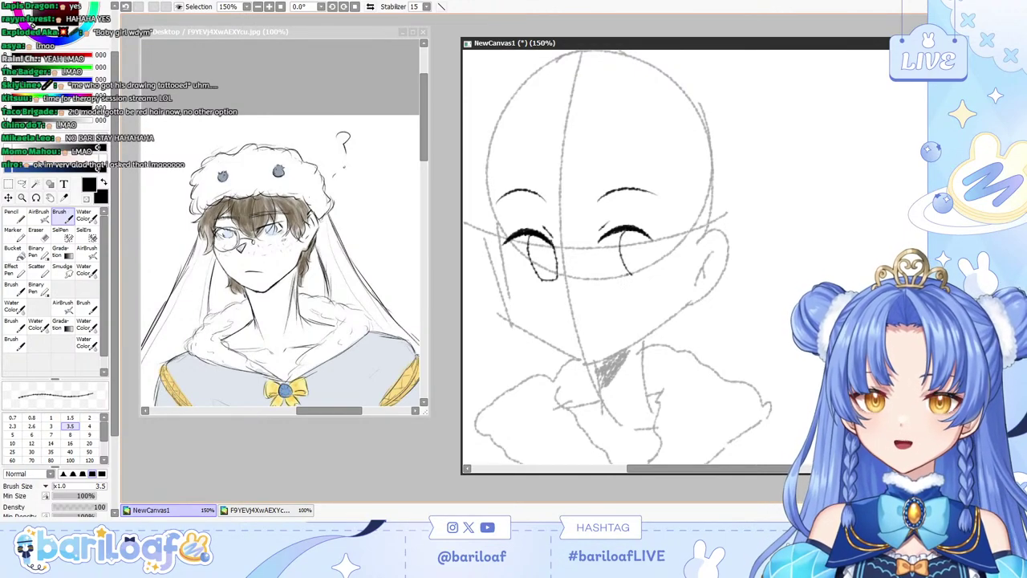
pyautogui.hotkey('ctrl', 'z')
pyautogui.moveTo(614, 232); pyautogui.dragTo(622, 279)
pyautogui.hotkey('ctrl', 'z')
pyautogui.moveTo(617, 233); pyautogui.dragTo(623, 279)
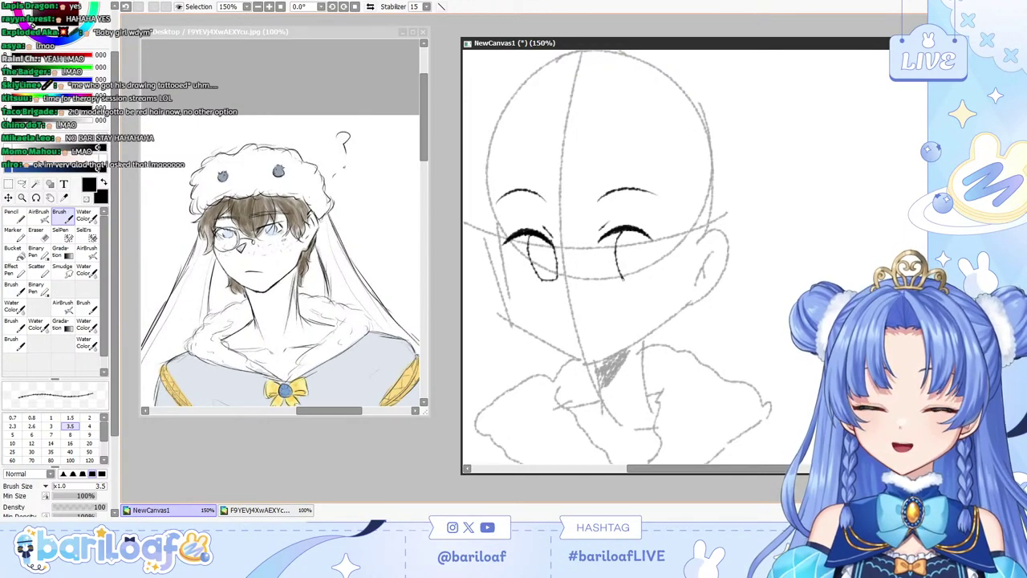
pyautogui.hotkey('ctrl', 'z')
pyautogui.moveTo(620, 228); pyautogui.dragTo(625, 268)
pyautogui.hotkey('ctrl', 'z')
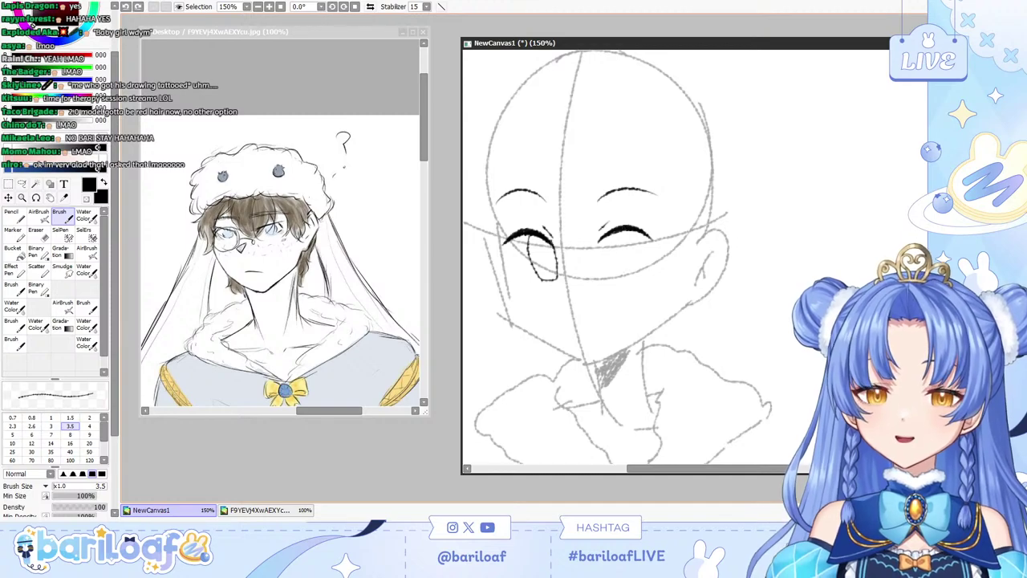
pyautogui.moveTo(618, 231); pyautogui.dragTo(621, 278)
pyautogui.hotkey('ctrl', 'z')
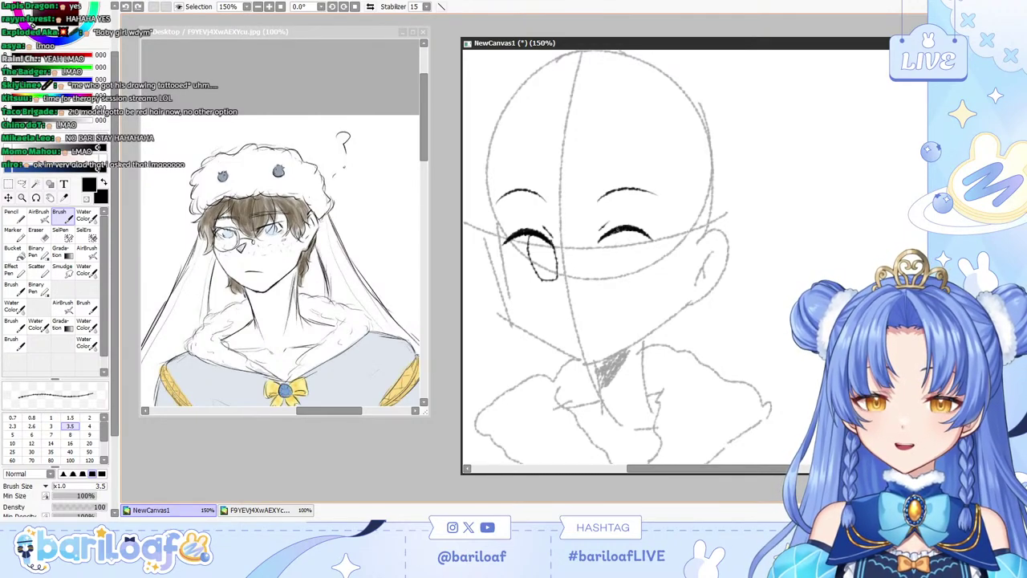
# Outline the right-hand iris as a tall oval hanging from the upper lash, using the size 3.5 brush.
pyautogui.moveTo(620, 232)
pyautogui.mouseDown()
pyautogui.moveTo(625, 276)
pyautogui.moveTo(639, 277)
pyautogui.mouseUp()
pyautogui.hotkey('ctrl', 'z')
pyautogui.moveTo(624, 276); pyautogui.dragTo(647, 273)
pyautogui.hotkey('ctrl', 'z')
pyautogui.moveTo(645, 233); pyautogui.dragTo(647, 276)
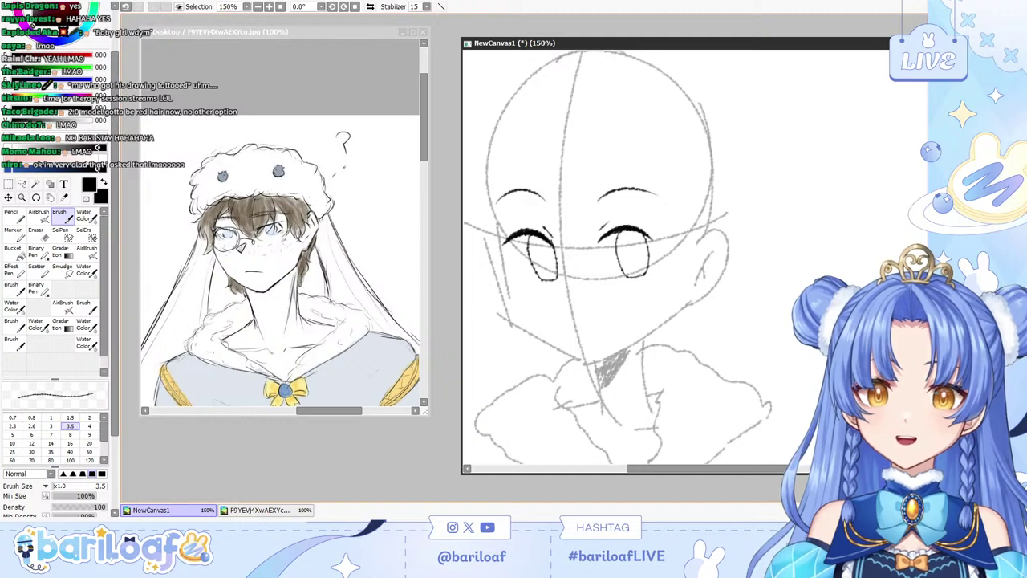
pyautogui.hotkey('ctrl', 'z')
pyautogui.moveTo(646, 233); pyautogui.dragTo(647, 278)
pyautogui.hotkey('ctrl', 'z')
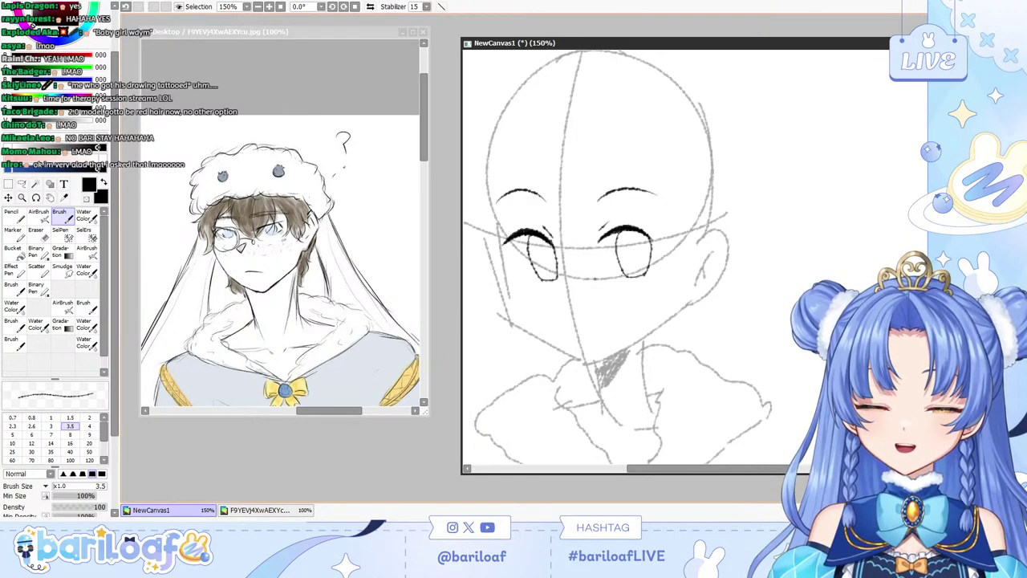
pyautogui.hotkey('ctrl', 'z')
# Add a short nose mark on the face's vertical centre guideline, just below the eyes.
pyautogui.moveTo(571, 296); pyautogui.dragTo(586, 336)
pyautogui.hotkey('ctrl', 'z')
pyautogui.hotkey('ctrl', 'z')
pyautogui.hotkey('ctrl', 'z')
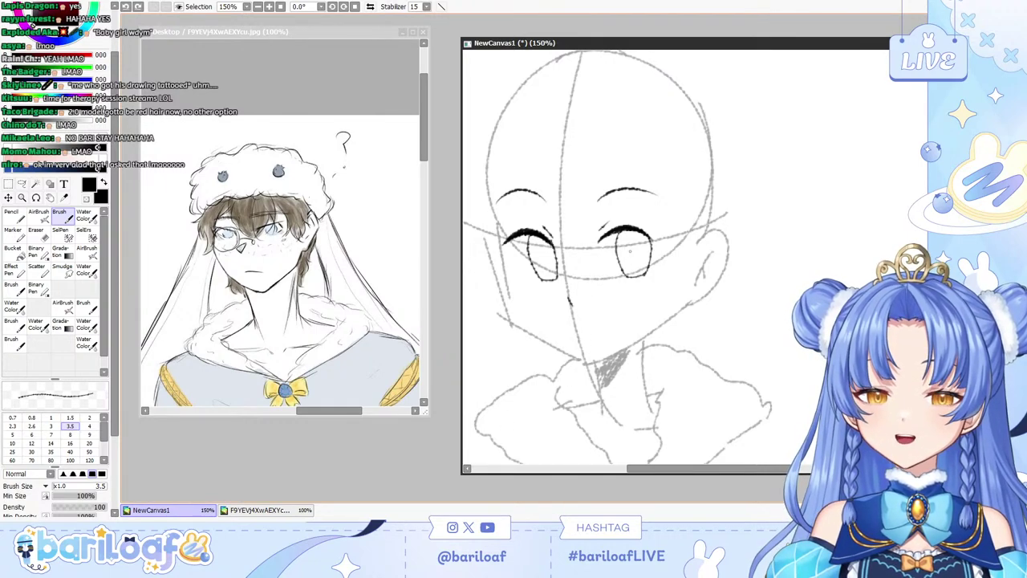
# Erase both arched eyebrows with the eraser at size 50 and return to the brush.
pyautogui.press('e')
pyautogui.moveTo(655, 210); pyautogui.dragTo(626, 181)
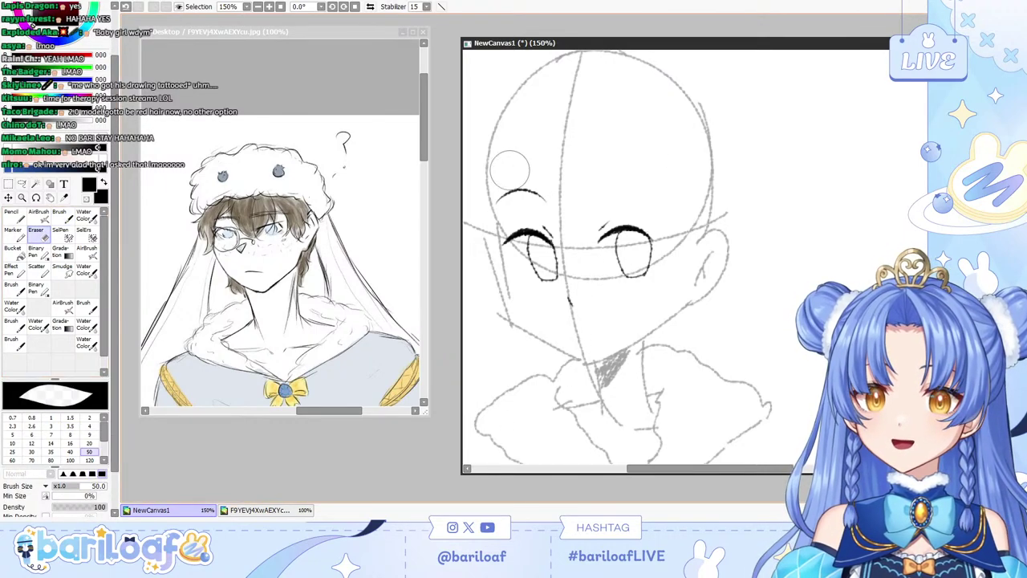
pyautogui.moveTo(510, 170); pyautogui.dragTo(499, 199)
pyautogui.press('n')
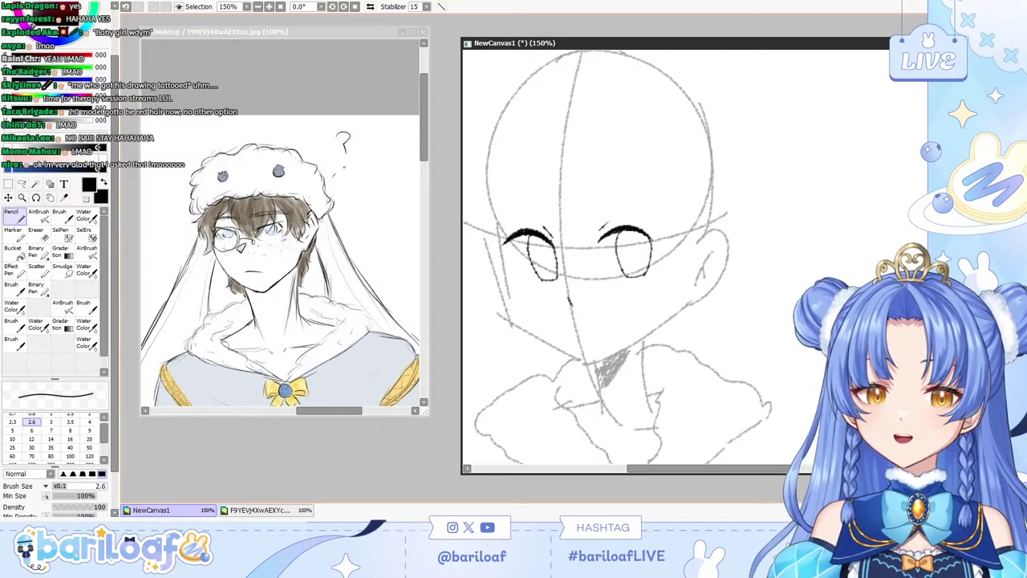
pyautogui.press('b')
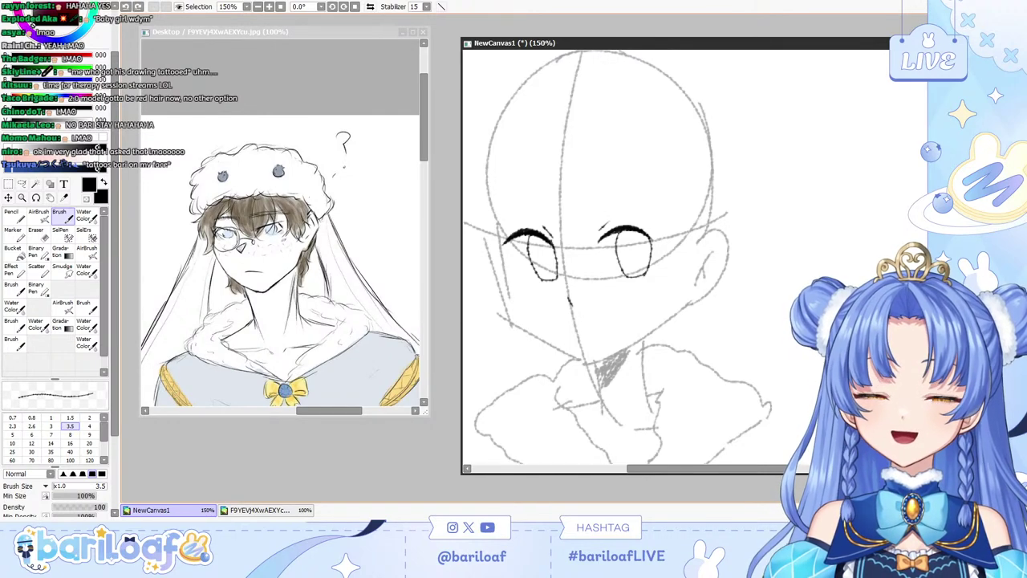
# Redraw both eyebrows as thin, flatter arcs above the eyes at brush size 3.5.
pyautogui.moveTo(605, 197); pyautogui.dragTo(652, 198)
pyautogui.hotkey('ctrl', 'z')
pyautogui.hotkey('ctrl', 'z')
pyautogui.hotkey('ctrl', 'z')
pyautogui.moveTo(499, 199); pyautogui.dragTo(543, 202)
pyautogui.hotkey('ctrl', 'z')
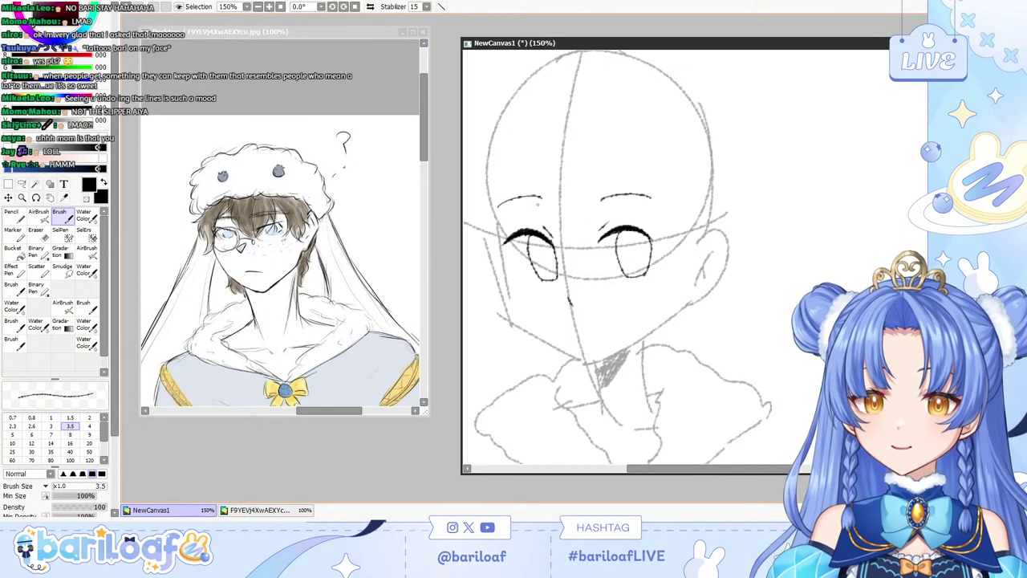
pyautogui.hotkey('ctrl', 'z')
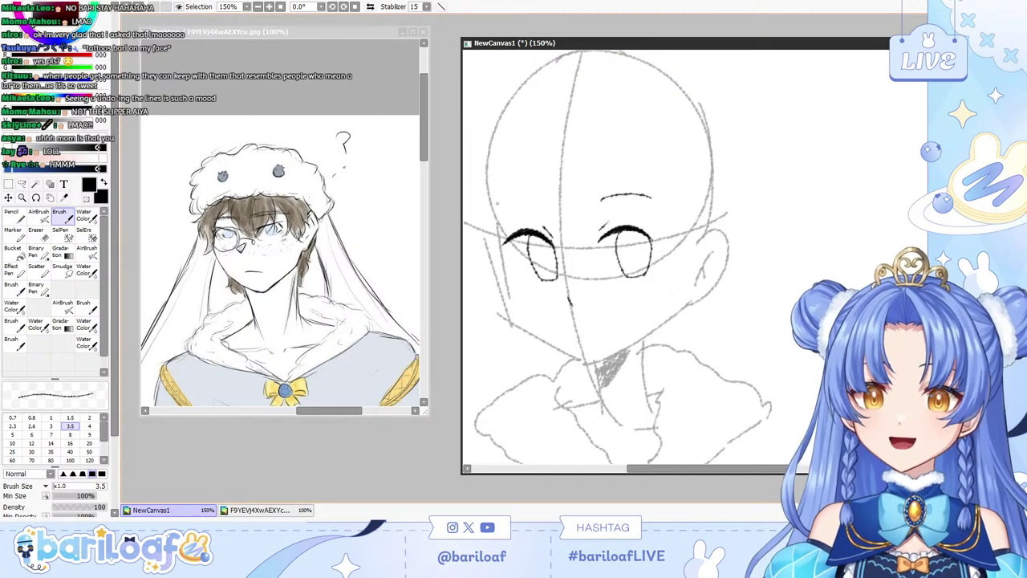
pyautogui.moveTo(494, 202); pyautogui.dragTo(539, 195)
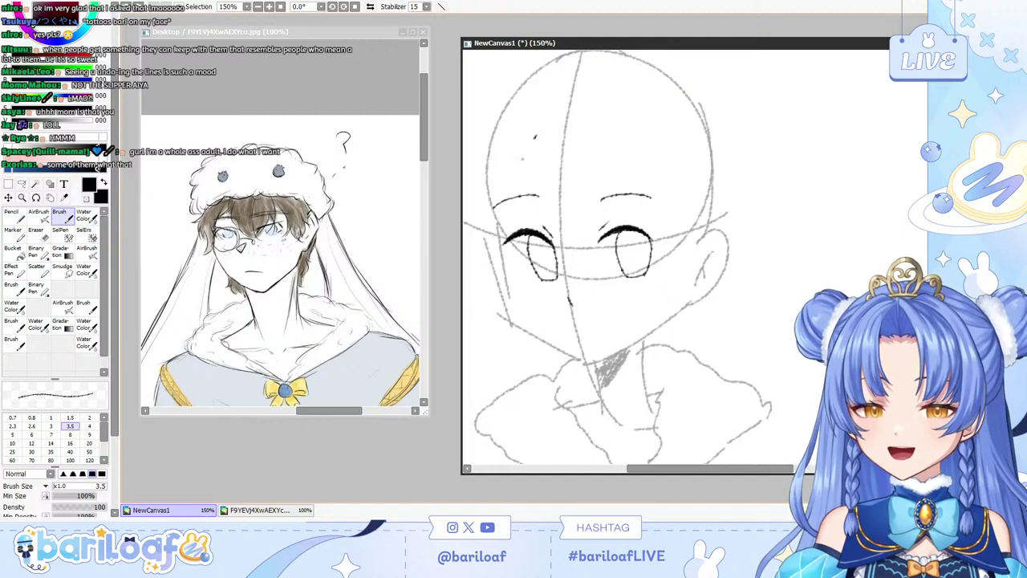
# Draw the first fringe lock, curving from the upper forehead past the left-hand eyebrow to a split tip near the eye.
pyautogui.moveTo(536, 134)
pyautogui.mouseDown()
pyautogui.moveTo(522, 196)
pyautogui.moveTo(570, 259)
pyautogui.mouseUp()
pyautogui.hotkey('ctrl', 'z')
pyautogui.moveTo(546, 209); pyautogui.dragTo(578, 257)
pyautogui.hotkey('ctrl', 'z')
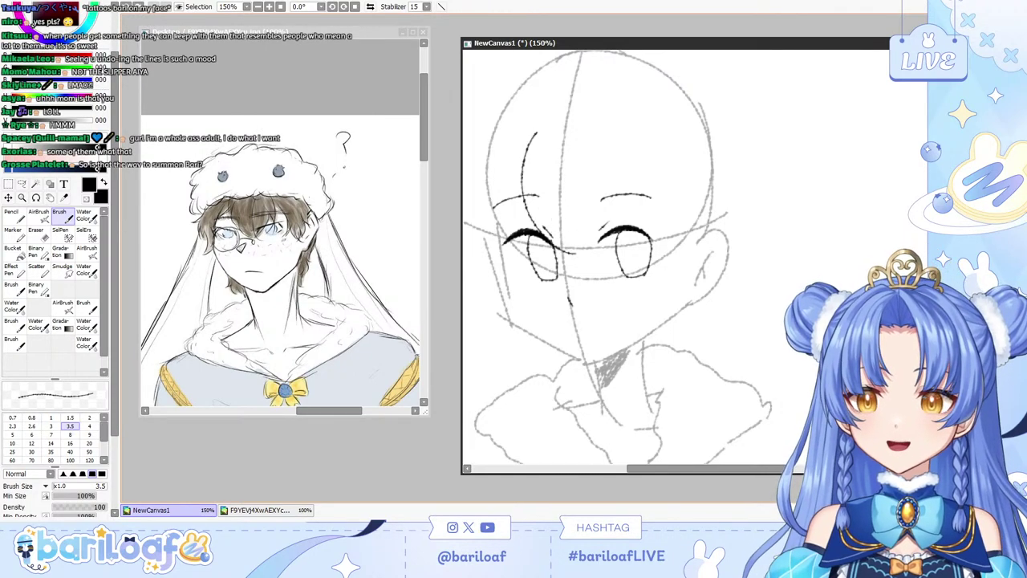
pyautogui.moveTo(546, 204); pyautogui.dragTo(571, 249)
pyautogui.hotkey('ctrl', 'z')
pyautogui.hotkey('ctrl', 'z')
pyautogui.moveTo(541, 123); pyautogui.dragTo(533, 226)
pyautogui.hotkey('ctrl', 'z')
pyautogui.hotkey('ctrl', 'z')
pyautogui.moveTo(541, 140)
pyautogui.mouseDown()
pyautogui.moveTo(527, 232)
pyautogui.moveTo(524, 191)
pyautogui.moveTo(556, 235)
pyautogui.moveTo(585, 245)
pyautogui.mouseUp()
pyautogui.hotkey('ctrl', 'z')
pyautogui.hotkey('ctrl', 'z')
pyautogui.hotkey('ctrl', 'z')
pyautogui.hotkey('ctrl', 'z')
pyautogui.hotkey('ctrl', 'z')
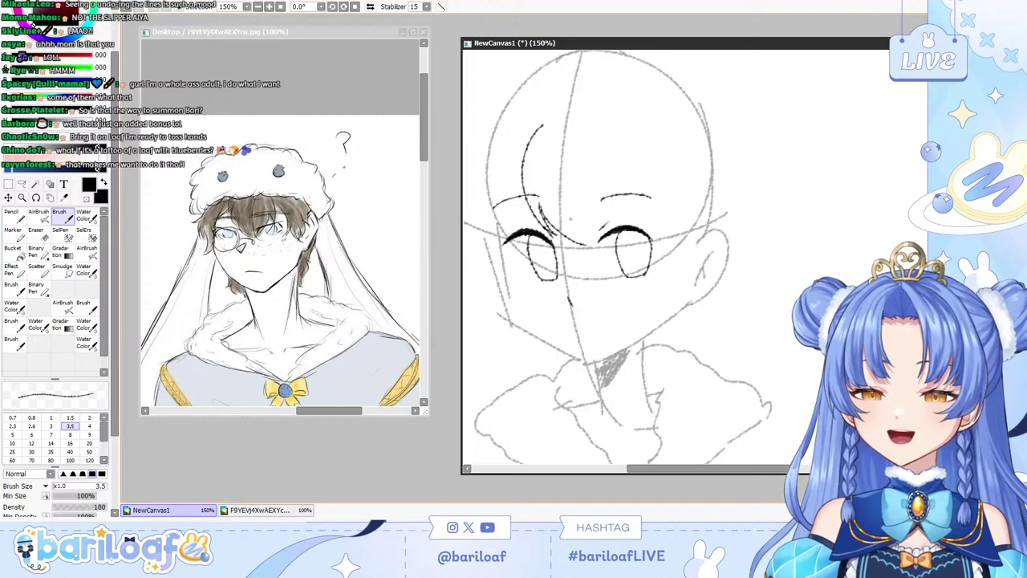
pyautogui.hotkey('ctrl', 'z')
pyautogui.hotkey('ctrl', 'z')
# Draw the central fringe lock from mid-forehead, bringing its two edges to a pointed tip beside the right-hand lash.
pyautogui.moveTo(540, 203)
pyautogui.mouseDown()
pyautogui.moveTo(605, 250)
pyautogui.moveTo(578, 243)
pyautogui.moveTo(606, 250)
pyautogui.mouseUp()
pyautogui.hotkey('ctrl', 'z')
pyautogui.moveTo(564, 143); pyautogui.dragTo(571, 189)
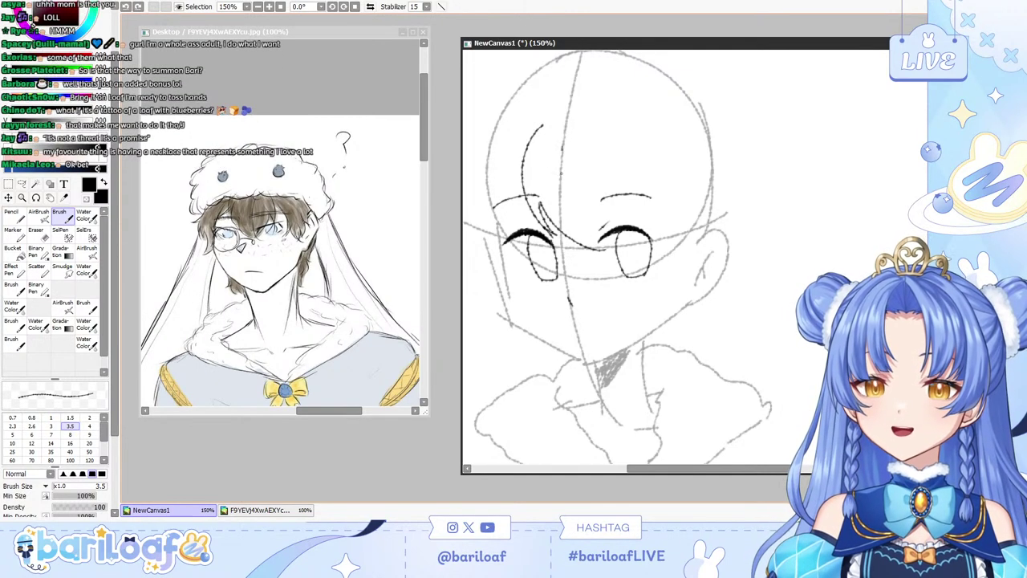
pyautogui.moveTo(565, 140); pyautogui.dragTo(606, 249)
pyautogui.hotkey('ctrl', 'z')
pyautogui.moveTo(565, 148); pyautogui.dragTo(600, 250)
pyautogui.hotkey('ctrl', 'z')
pyautogui.hotkey('ctrl', 'z')
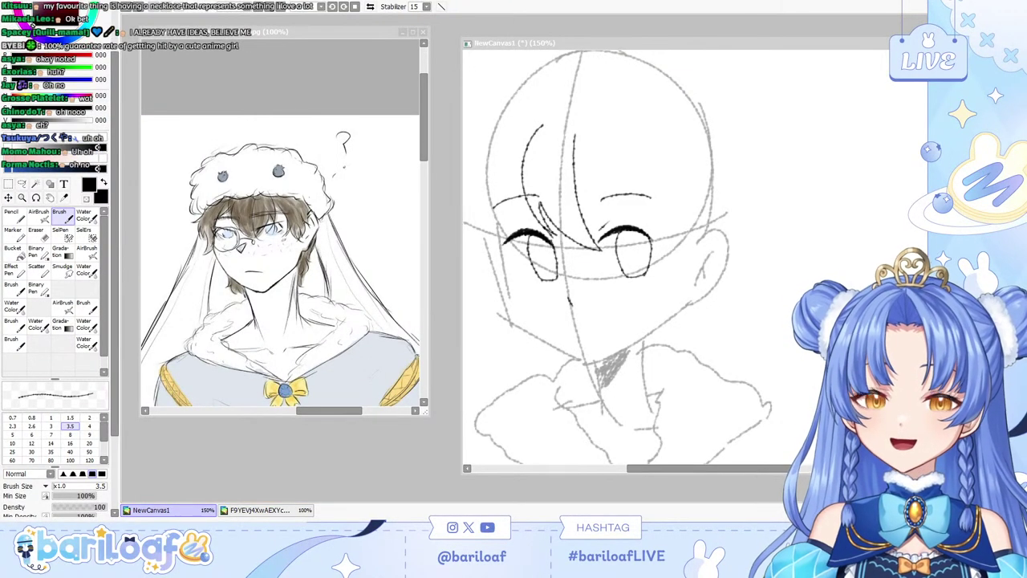
# Draw curved fringe strands from the forehead across the inner end of the right-hand eyebrow.
pyautogui.click(798, 268)
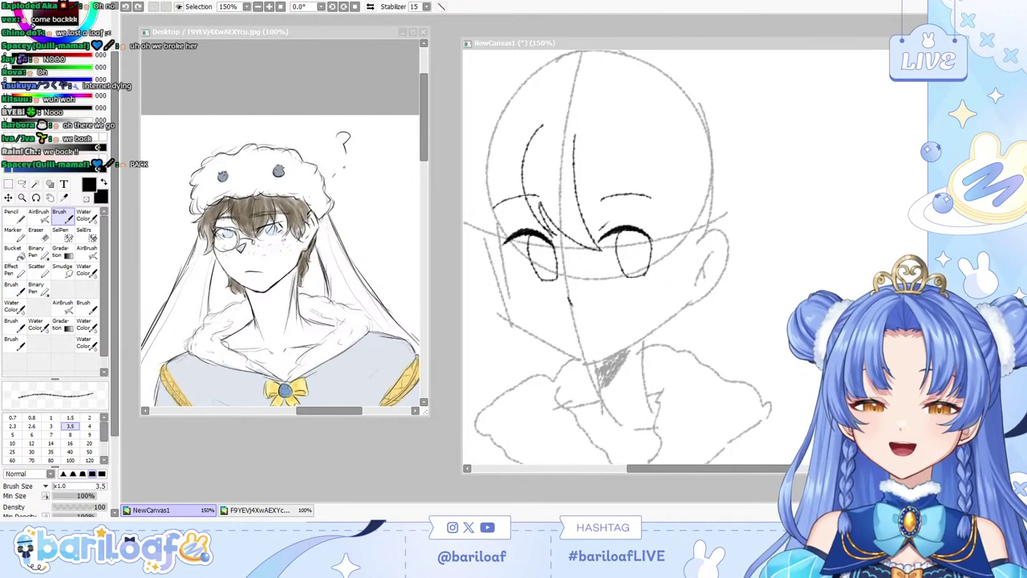
pyautogui.click(589, 159)
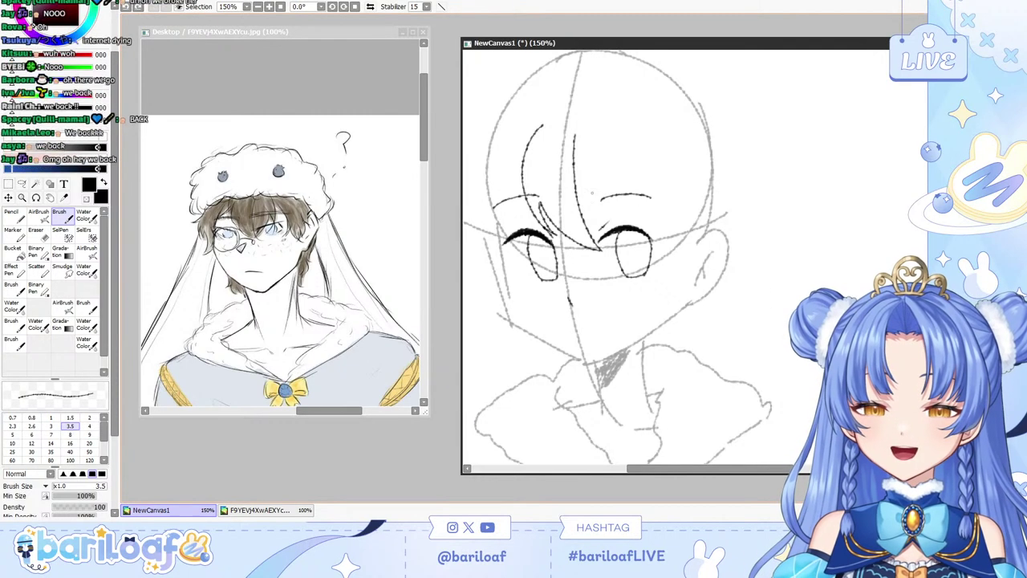
pyautogui.moveTo(604, 127); pyautogui.dragTo(620, 225)
pyautogui.hotkey('ctrl', 'z')
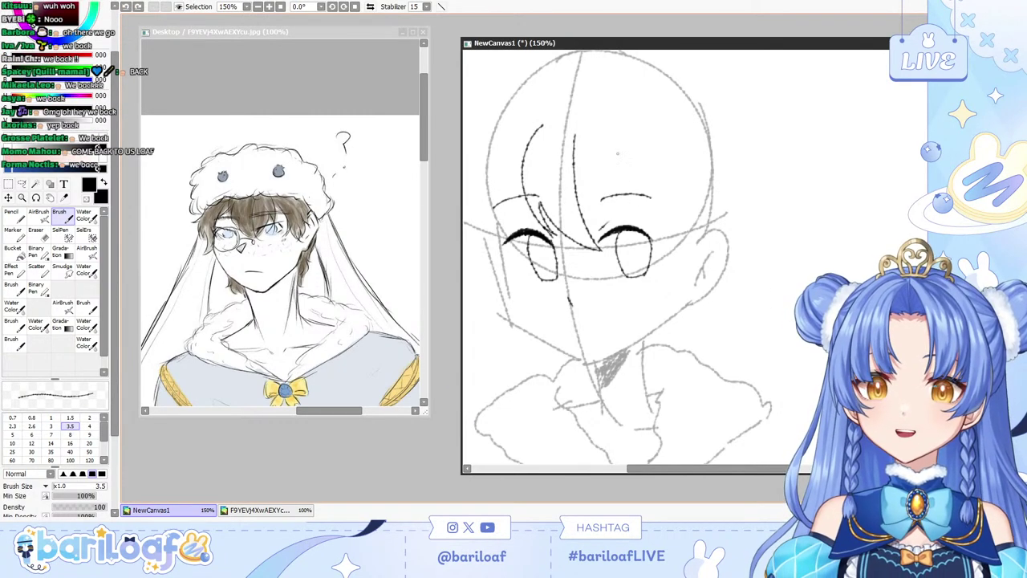
pyautogui.moveTo(624, 145); pyautogui.dragTo(600, 230)
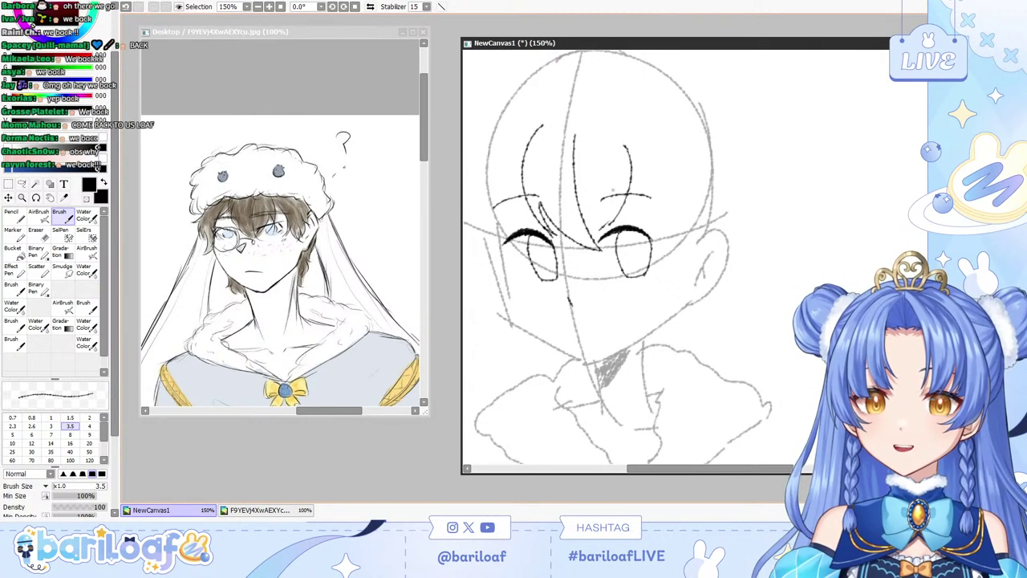
pyautogui.hotkey('ctrl', 'z')
pyautogui.moveTo(616, 167); pyautogui.dragTo(609, 227)
pyautogui.hotkey('ctrl', 'z')
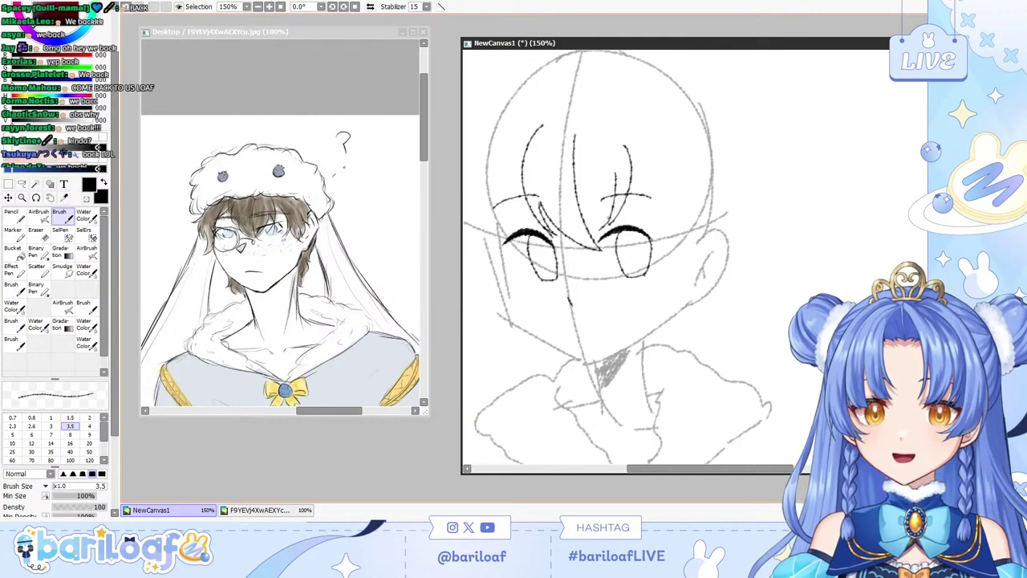
# Add a fringe strand sweeping from the right-hand eyebrow across the central lock to a tip at the face's centre line.
pyautogui.moveTo(614, 177)
pyautogui.mouseDown()
pyautogui.moveTo(611, 228)
pyautogui.moveTo(598, 219)
pyautogui.moveTo(564, 256)
pyautogui.mouseUp()
pyautogui.hotkey('ctrl', 'z')
pyautogui.hotkey('ctrl', 'z')
pyautogui.hotkey('ctrl', 'z')
pyautogui.hotkey('ctrl', 'z')
pyautogui.moveTo(615, 194)
pyautogui.mouseDown()
pyautogui.moveTo(573, 251)
pyautogui.moveTo(590, 235)
pyautogui.moveTo(553, 260)
pyautogui.mouseUp()
pyautogui.hotkey('ctrl', 'z')
pyautogui.hotkey('ctrl', 'z')
pyautogui.moveTo(614, 187)
pyautogui.mouseDown()
pyautogui.moveTo(606, 211)
pyautogui.moveTo(559, 252)
pyautogui.mouseUp()
pyautogui.moveTo(571, 193); pyautogui.dragTo(559, 252)
pyautogui.hotkey('ctrl', 'z')
pyautogui.hotkey('ctrl', 'z')
pyautogui.press('e')
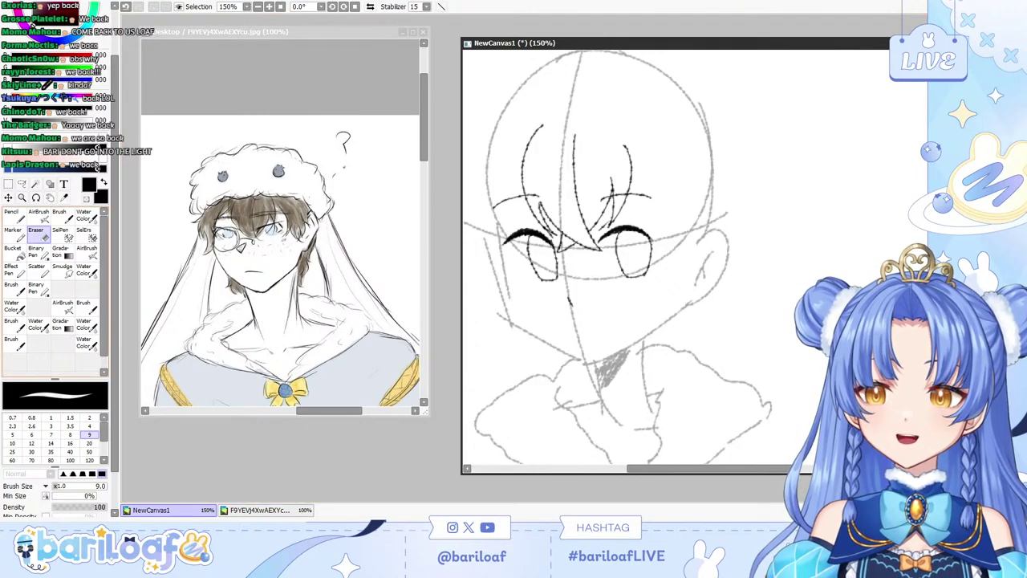
pyautogui.press('n')
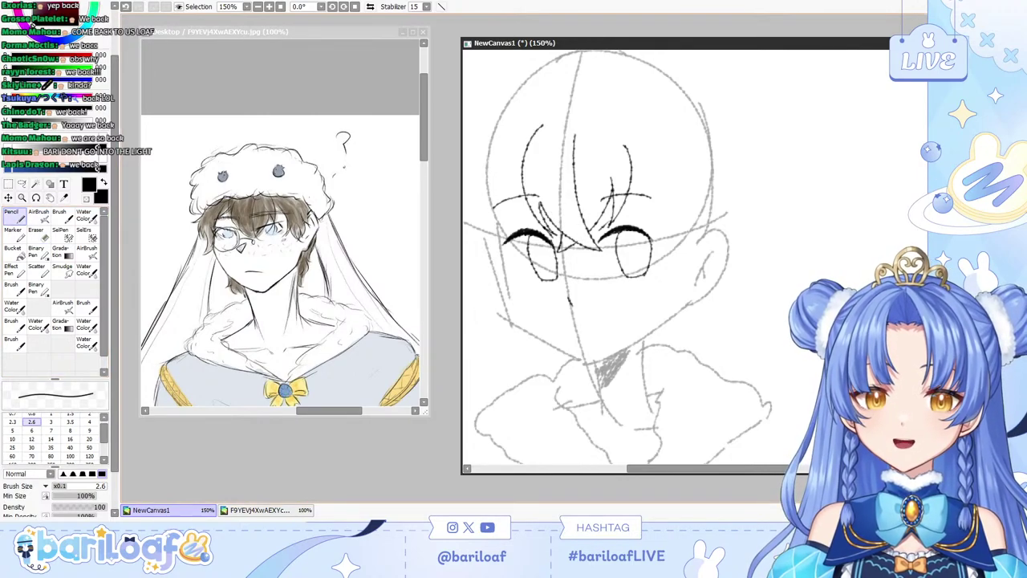
pyautogui.press('b')
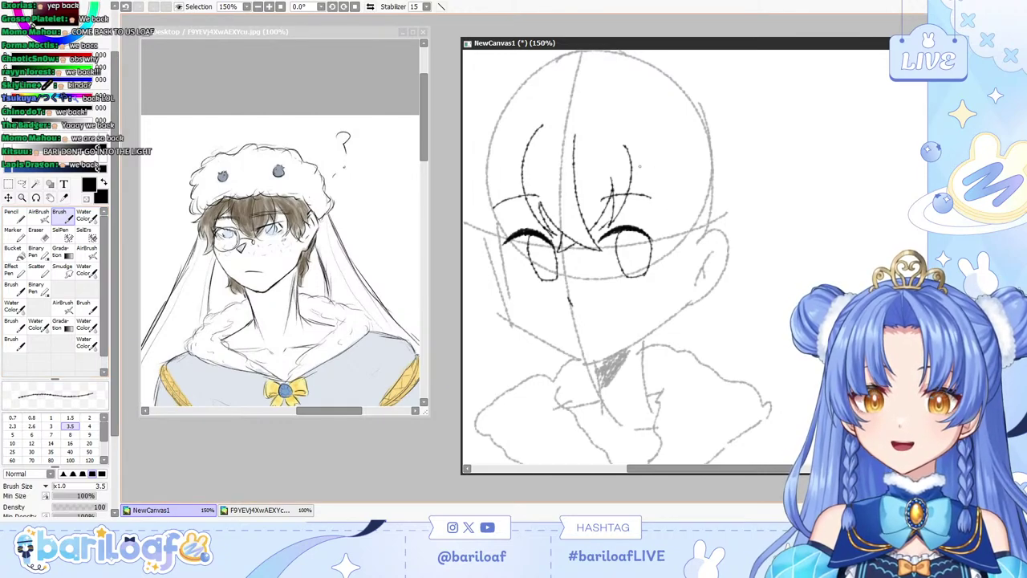
# Draw the outer fringe over the right-hand eyebrow and pointed side locks falling between that eye and the ear.
pyautogui.moveTo(641, 156); pyautogui.dragTo(672, 219)
pyautogui.hotkey('ctrl', 'z')
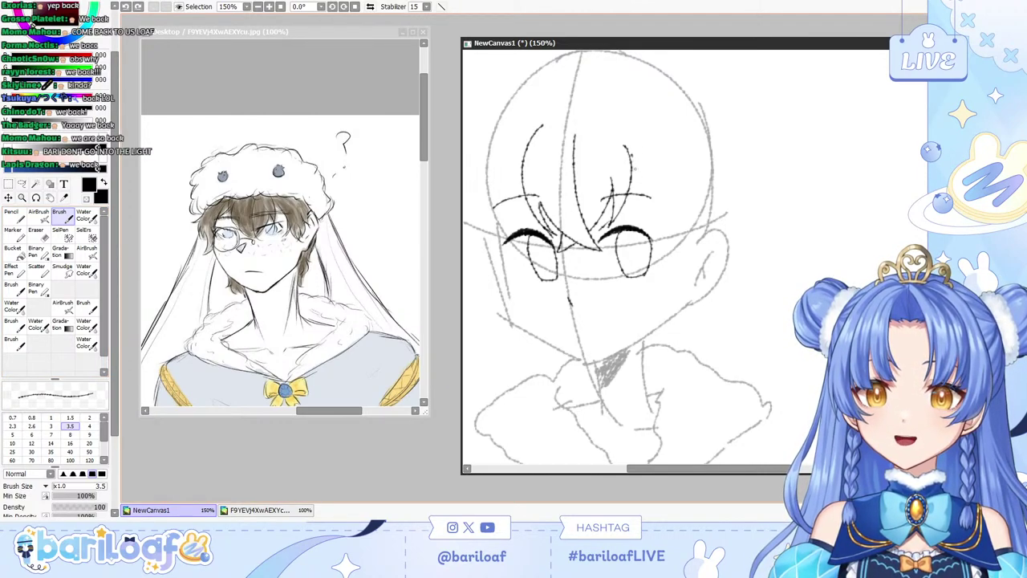
pyautogui.moveTo(639, 157); pyautogui.dragTo(671, 238)
pyautogui.hotkey('ctrl', 'z')
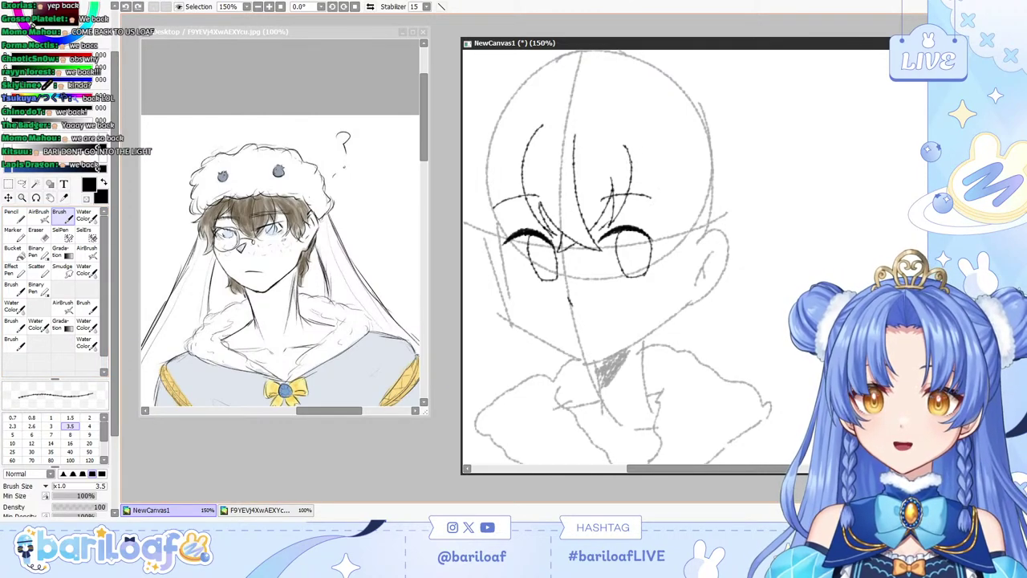
pyautogui.moveTo(631, 159); pyautogui.dragTo(681, 235)
pyautogui.moveTo(663, 181)
pyautogui.mouseDown()
pyautogui.moveTo(674, 237)
pyautogui.moveTo(666, 275)
pyautogui.moveTo(673, 206)
pyautogui.moveTo(657, 265)
pyautogui.moveTo(673, 198)
pyautogui.moveTo(655, 276)
pyautogui.mouseUp()
pyautogui.hotkey('ctrl', 'z')
pyautogui.hotkey('ctrl', 'z')
pyautogui.hotkey('ctrl', 'z')
pyautogui.hotkey('ctrl', 'z')
pyautogui.moveTo(695, 224); pyautogui.dragTo(663, 276)
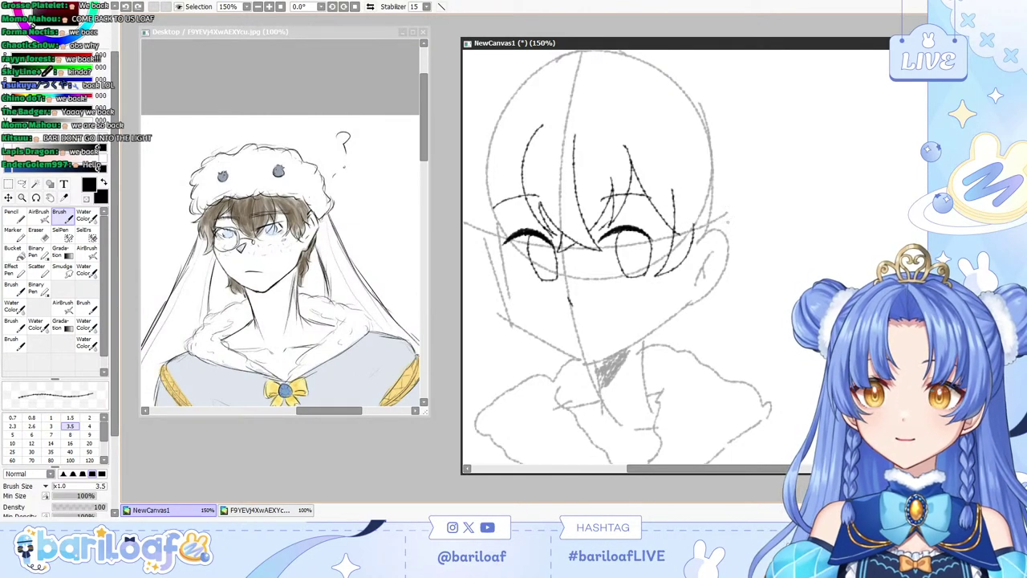
# Sketch a hair lock flicking outward above the ear and a pointed strand curving down over it.
pyautogui.moveTo(717, 187)
pyautogui.mouseDown()
pyautogui.moveTo(751, 249)
pyautogui.moveTo(717, 220)
pyautogui.moveTo(761, 245)
pyautogui.moveTo(721, 232)
pyautogui.mouseUp()
pyautogui.hotkey('ctrl', 'z')
pyautogui.hotkey('ctrl', 'z')
pyautogui.hotkey('ctrl', 'z')
pyautogui.moveTo(722, 232)
pyautogui.mouseDown()
pyautogui.moveTo(727, 246)
pyautogui.moveTo(691, 269)
pyautogui.mouseUp()
pyautogui.hotkey('ctrl', 'z')
pyautogui.hotkey('ctrl', 'z')
pyautogui.moveTo(708, 227)
pyautogui.mouseDown()
pyautogui.moveTo(695, 273)
pyautogui.moveTo(689, 267)
pyautogui.mouseUp()
pyautogui.hotkey('ctrl', 'z')
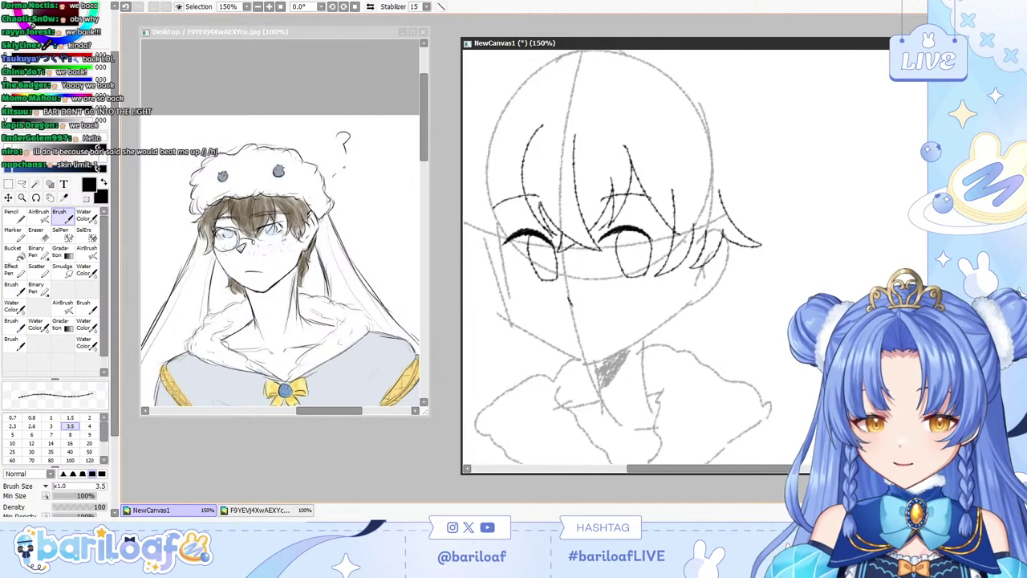
# Add crossing hair tips over the ear, then use the eraser at size 9 on them and return to the brush.
pyautogui.hotkey('ctrl', 'z')
pyautogui.moveTo(695, 231)
pyautogui.mouseDown()
pyautogui.moveTo(686, 268)
pyautogui.moveTo(695, 256)
pyautogui.moveTo(721, 275)
pyautogui.moveTo(727, 259)
pyautogui.moveTo(702, 261)
pyautogui.moveTo(733, 263)
pyautogui.mouseUp()
pyautogui.hotkey('ctrl', 'z')
pyautogui.moveTo(721, 235); pyautogui.dragTo(701, 265)
pyautogui.hotkey('ctrl', 'z')
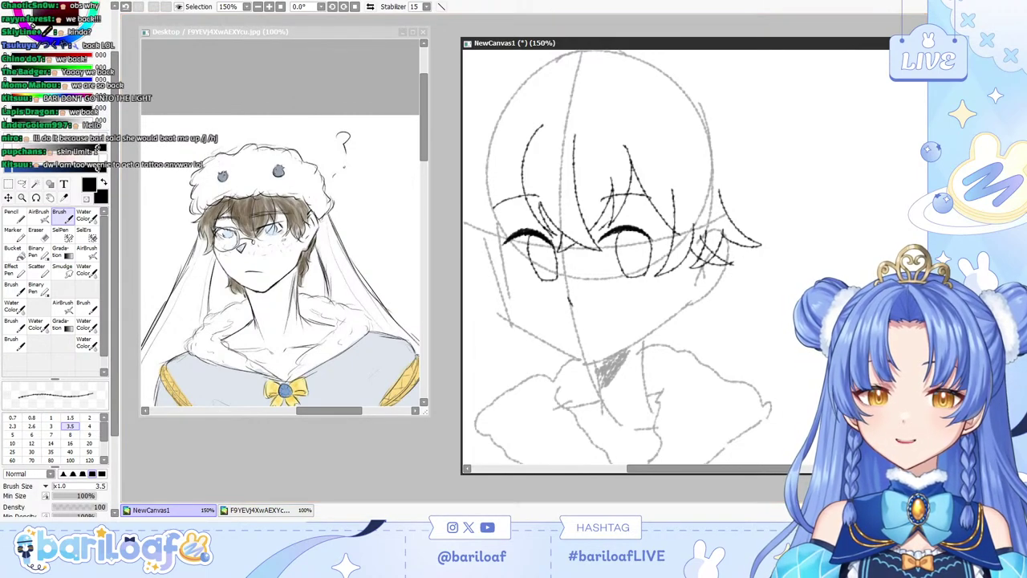
pyautogui.press('e')
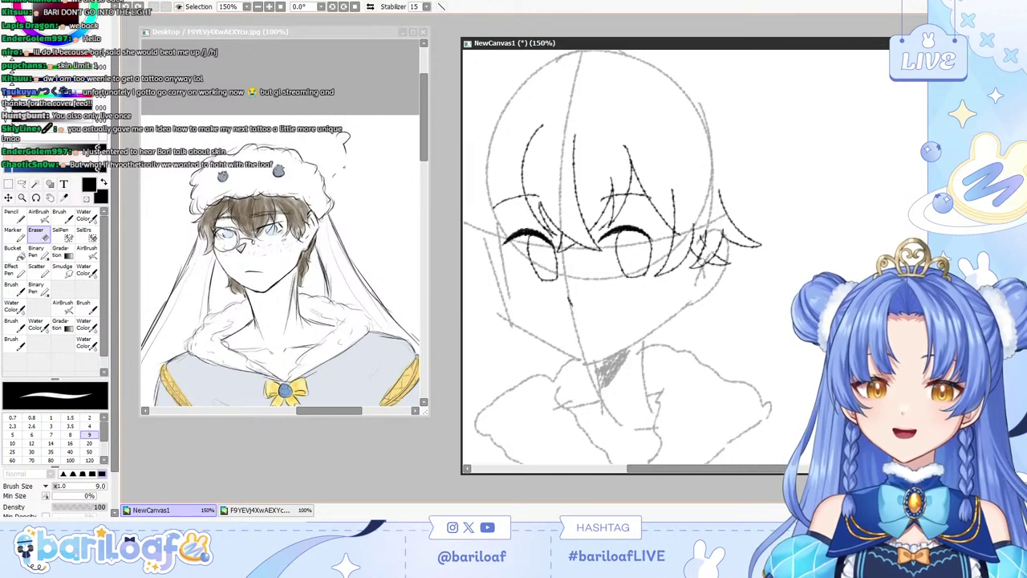
pyautogui.press('b')
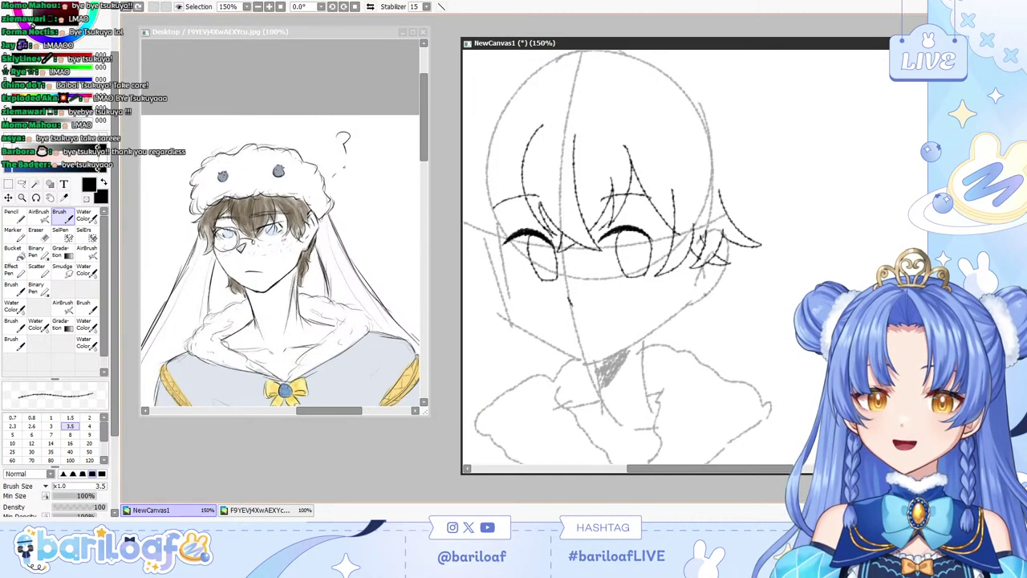
# Draw short, pointed hair tips at the nape below the ear, beside the jaw.
pyautogui.moveTo(703, 325); pyautogui.dragTo(704, 326)
pyautogui.moveTo(691, 309)
pyautogui.mouseDown()
pyautogui.moveTo(702, 326)
pyautogui.moveTo(659, 332)
pyautogui.mouseUp()
pyautogui.hotkey('ctrl', 'z')
pyautogui.hotkey('ctrl', 'z')
pyautogui.hotkey('ctrl', 'z')
pyautogui.hotkey('ctrl', 'z')
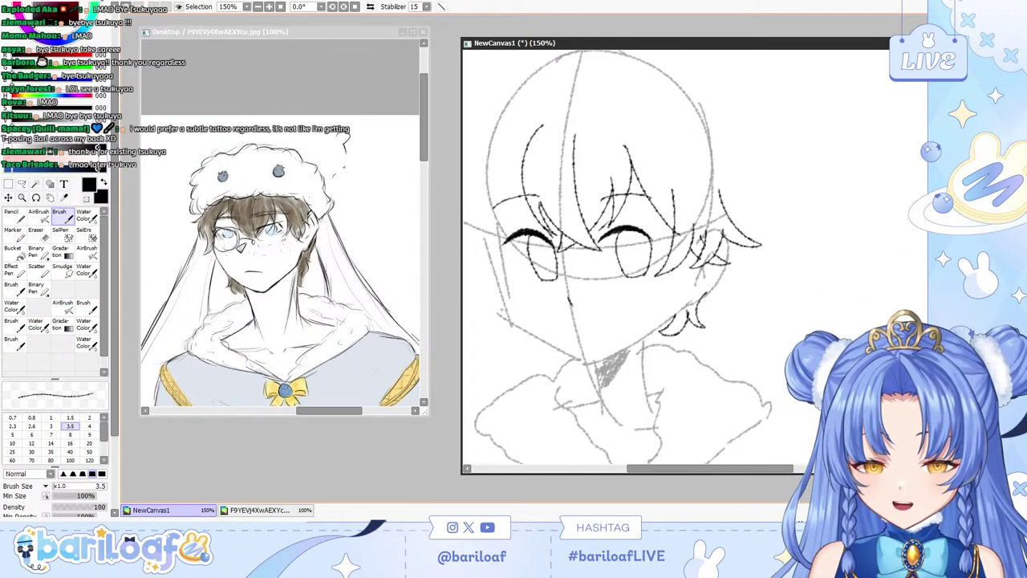
pyautogui.moveTo(513, 314)
pyautogui.mouseDown()
pyautogui.moveTo(505, 348)
pyautogui.moveTo(517, 332)
pyautogui.moveTo(542, 354)
pyautogui.moveTo(501, 340)
pyautogui.moveTo(521, 337)
pyautogui.moveTo(575, 363)
pyautogui.mouseUp()
pyautogui.hotkey('ctrl', 'z')
pyautogui.hotkey('ctrl', 'z')
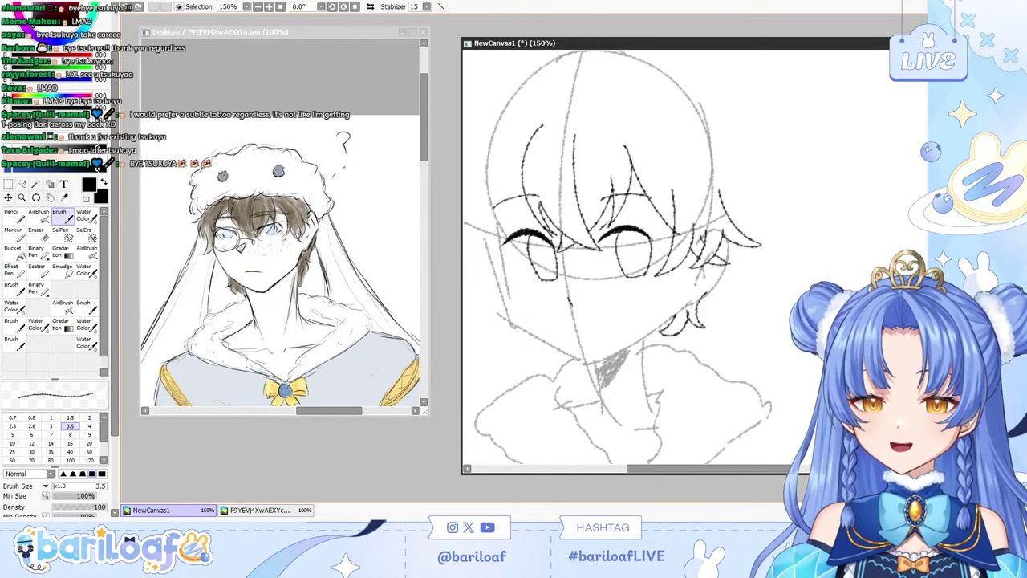
# Draw short, pointed hair tips at the nape beside the left-hand side of the jaw.
pyautogui.moveTo(517, 316)
pyautogui.mouseDown()
pyautogui.moveTo(520, 339)
pyautogui.moveTo(540, 358)
pyautogui.moveTo(538, 345)
pyautogui.moveTo(547, 358)
pyautogui.moveTo(560, 348)
pyautogui.mouseUp()
pyautogui.moveTo(639, 468); pyautogui.dragTo(608, 468)
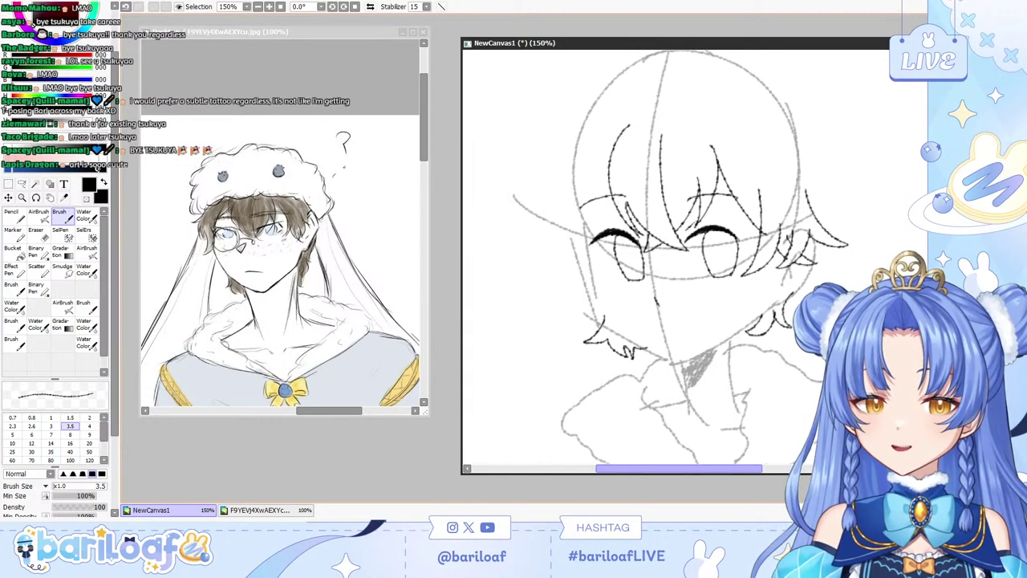
pyautogui.hotkey('ctrl', 'z')
# Draw a pointed hair lock flicking outward from the left-hand side of the head at brow height.
pyautogui.moveTo(544, 168)
pyautogui.mouseDown()
pyautogui.moveTo(496, 196)
pyautogui.moveTo(537, 201)
pyautogui.moveTo(488, 195)
pyautogui.moveTo(538, 193)
pyautogui.moveTo(531, 236)
pyautogui.mouseUp()
pyautogui.hotkey('ctrl', 'z')
pyautogui.hotkey('ctrl', 'z')
pyautogui.hotkey('ctrl', 'z')
# Add short strands beneath the left-hand flicked lock and a pointed lock curving down beside the face.
pyautogui.moveTo(537, 192); pyautogui.dragTo(548, 278)
pyautogui.hotkey('ctrl', 'z')
pyautogui.hotkey('ctrl', 'z')
pyautogui.hotkey('ctrl', 'z')
pyautogui.hotkey('ctrl', 'z')
pyautogui.hotkey('ctrl', 'z')
pyautogui.hotkey('ctrl', 'z')
pyautogui.hotkey('ctrl', 'z')
pyautogui.hotkey('ctrl', 'z')
pyautogui.hotkey('ctrl', 'z')
pyautogui.hotkey('ctrl', 'z')
pyautogui.moveTo(567, 219)
pyautogui.mouseDown()
pyautogui.moveTo(555, 272)
pyautogui.moveTo(573, 242)
pyautogui.moveTo(575, 261)
pyautogui.moveTo(551, 280)
pyautogui.mouseUp()
pyautogui.hotkey('ctrl', 'z')
pyautogui.hotkey('ctrl', 'z')
pyautogui.hotkey('ctrl', 'z')
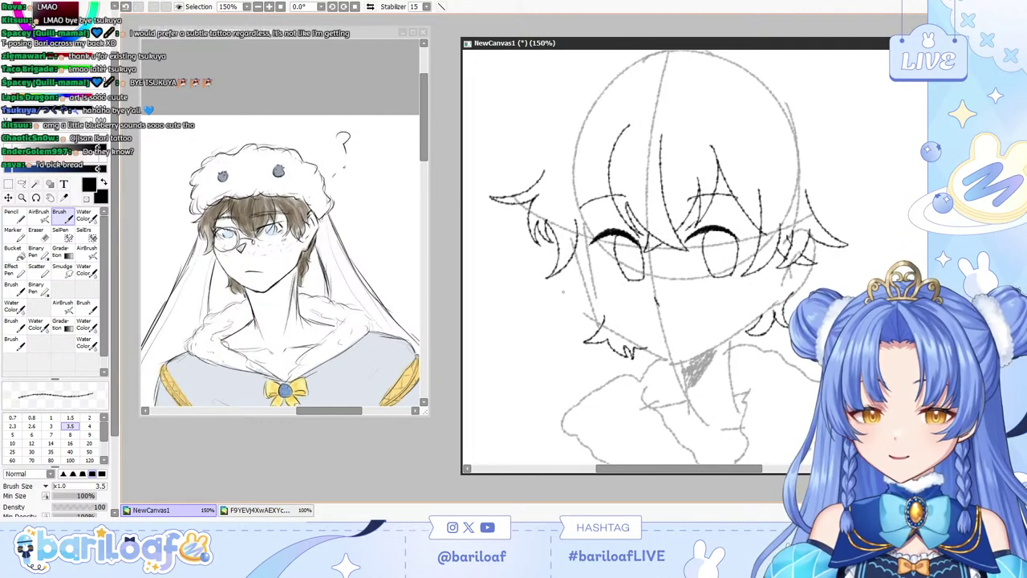
# Draw curved fringe locks between the left-hand temple and eyebrow, using the size 9 eraser on them before returning to the brush.
pyautogui.moveTo(580, 184); pyautogui.dragTo(593, 236)
pyautogui.hotkey('ctrl', 'z')
pyautogui.hotkey('ctrl', 'z')
pyautogui.moveTo(580, 163); pyautogui.dragTo(595, 231)
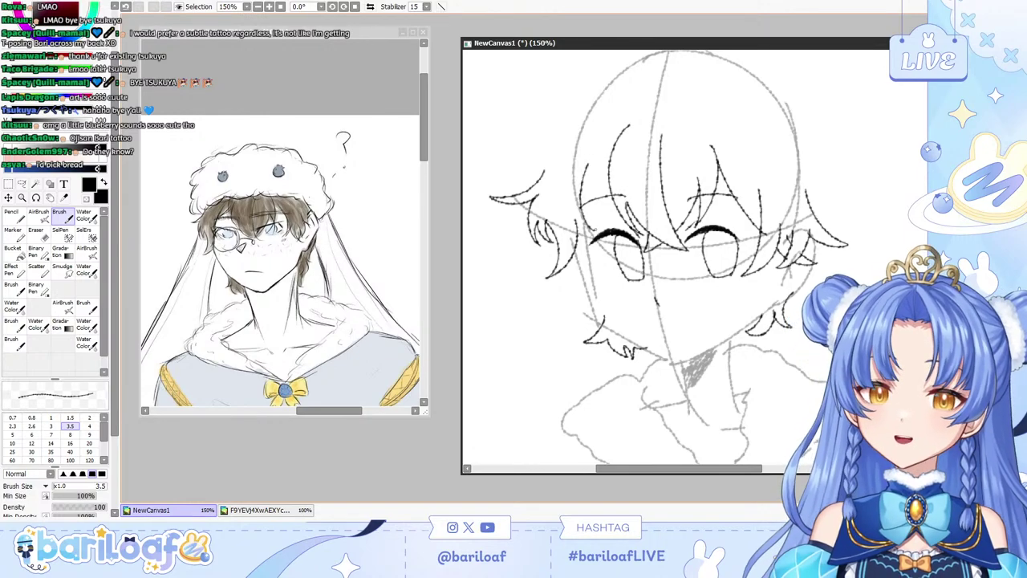
pyautogui.hotkey('ctrl', 'z')
pyautogui.moveTo(581, 175); pyautogui.dragTo(596, 232)
pyautogui.hotkey('ctrl', 'z')
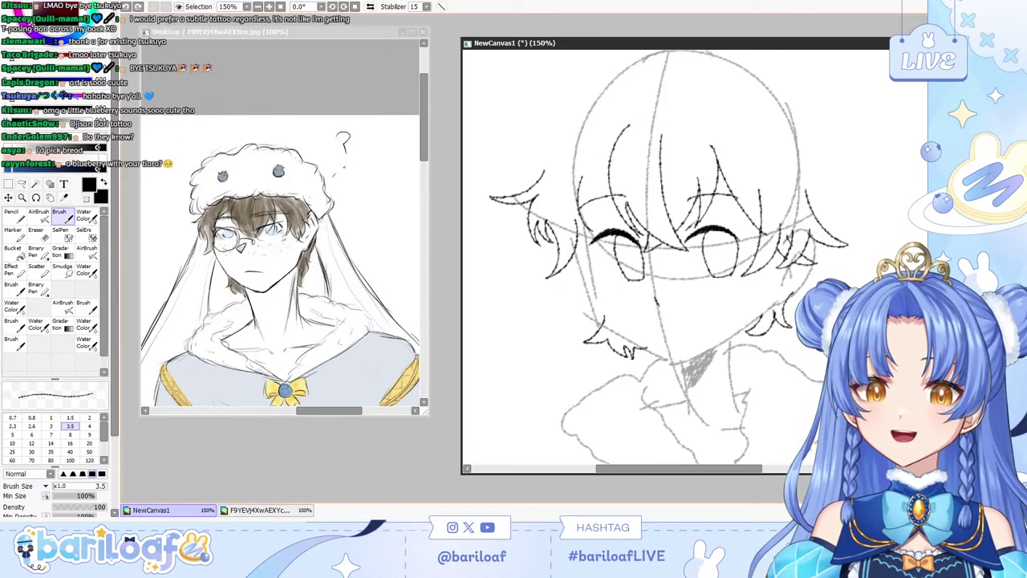
pyautogui.moveTo(565, 182); pyautogui.dragTo(591, 232)
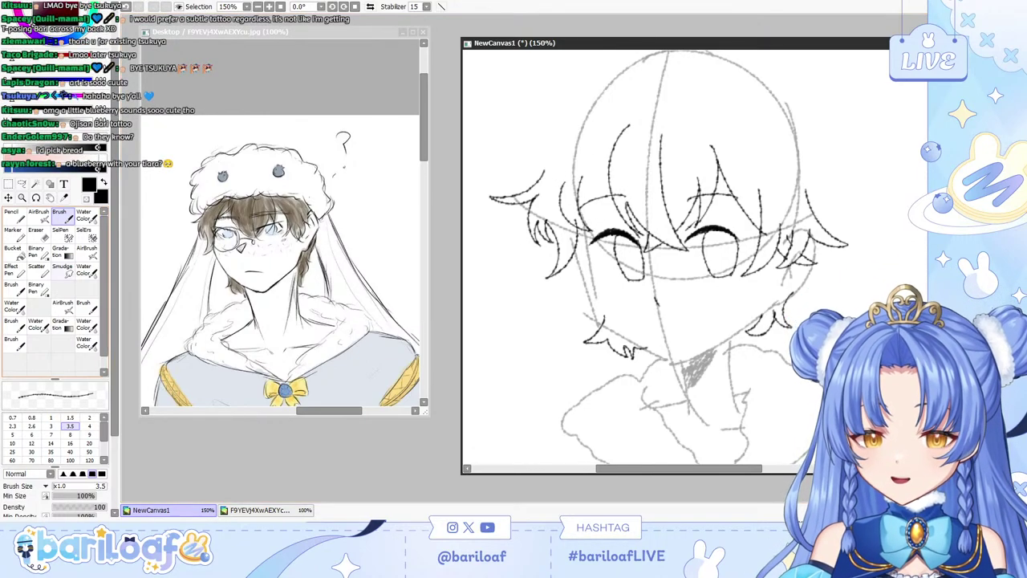
pyautogui.press('e')
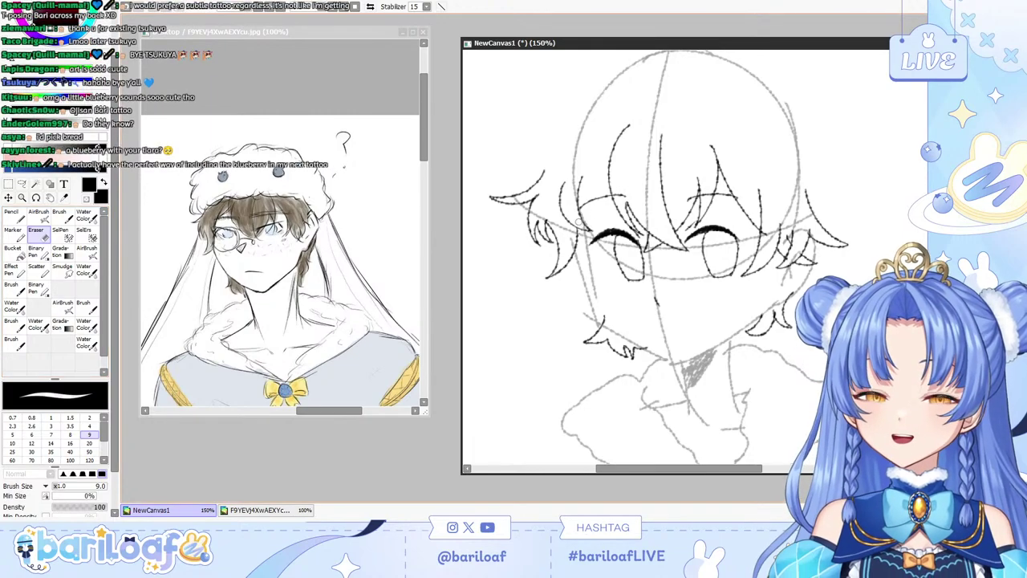
pyautogui.press('b')
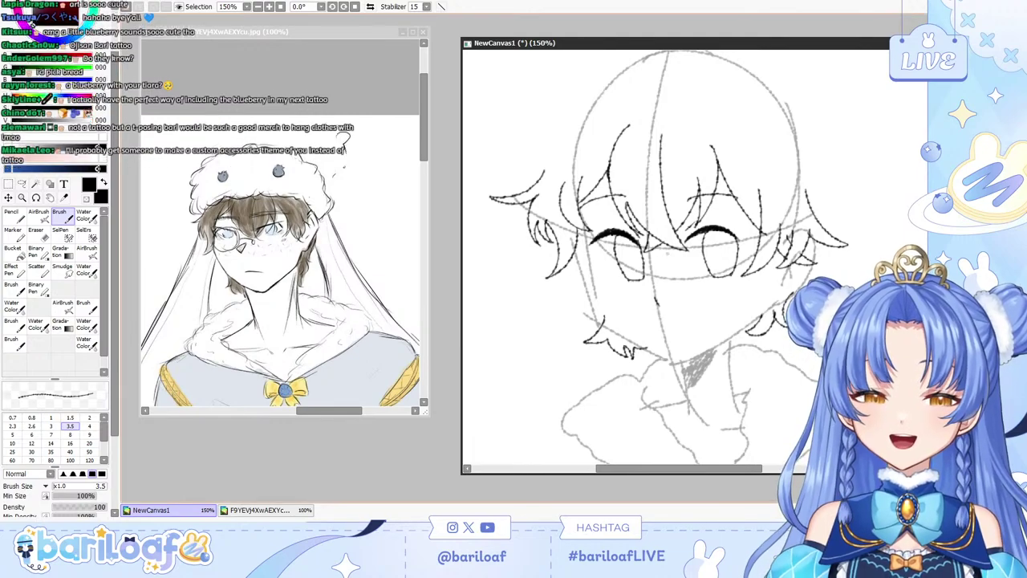
# Draw the scalloped outline of a fluffy hat across the top of the head, tilted down toward the right-hand side.
pyautogui.moveTo(675, 43); pyautogui.dragTo(622, 36)
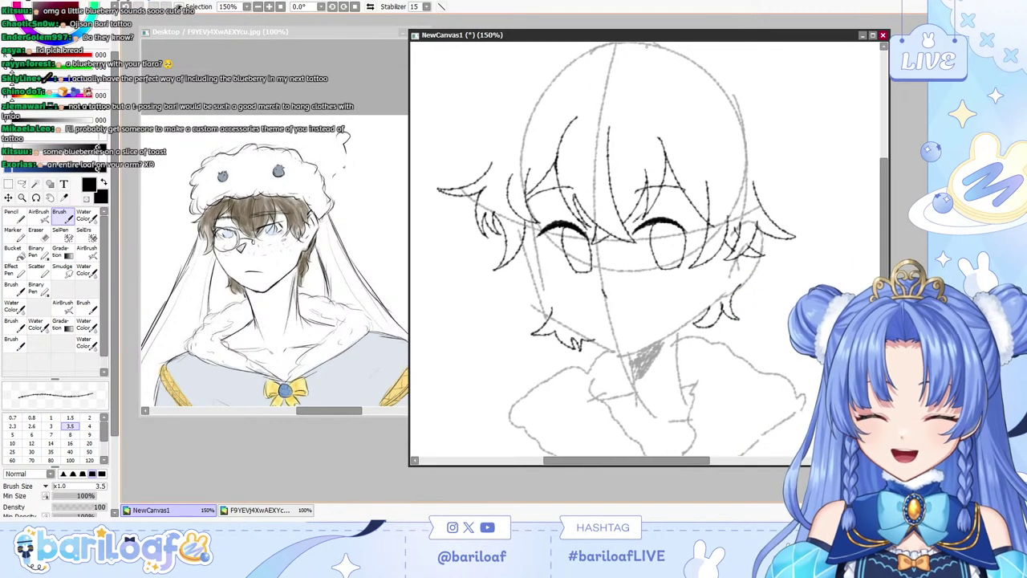
pyautogui.moveTo(885, 221); pyautogui.dragTo(884, 194)
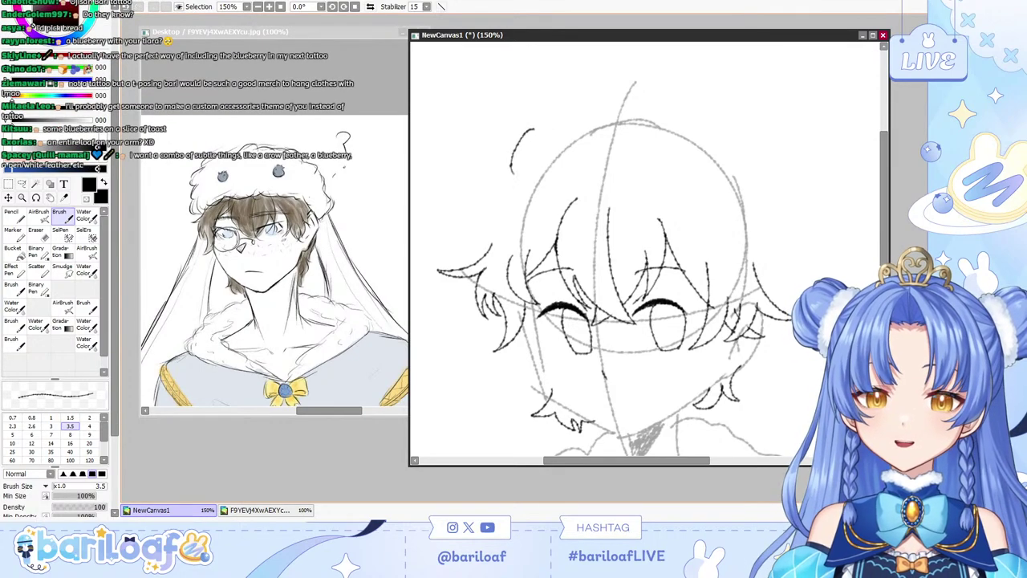
pyautogui.moveTo(492, 126)
pyautogui.mouseDown()
pyautogui.moveTo(471, 175)
pyautogui.moveTo(489, 201)
pyautogui.moveTo(595, 184)
pyautogui.moveTo(783, 246)
pyautogui.moveTo(811, 203)
pyautogui.moveTo(806, 166)
pyautogui.moveTo(777, 127)
pyautogui.moveTo(727, 116)
pyautogui.moveTo(697, 94)
pyautogui.moveTo(631, 95)
pyautogui.moveTo(597, 83)
pyautogui.moveTo(488, 125)
pyautogui.mouseUp()
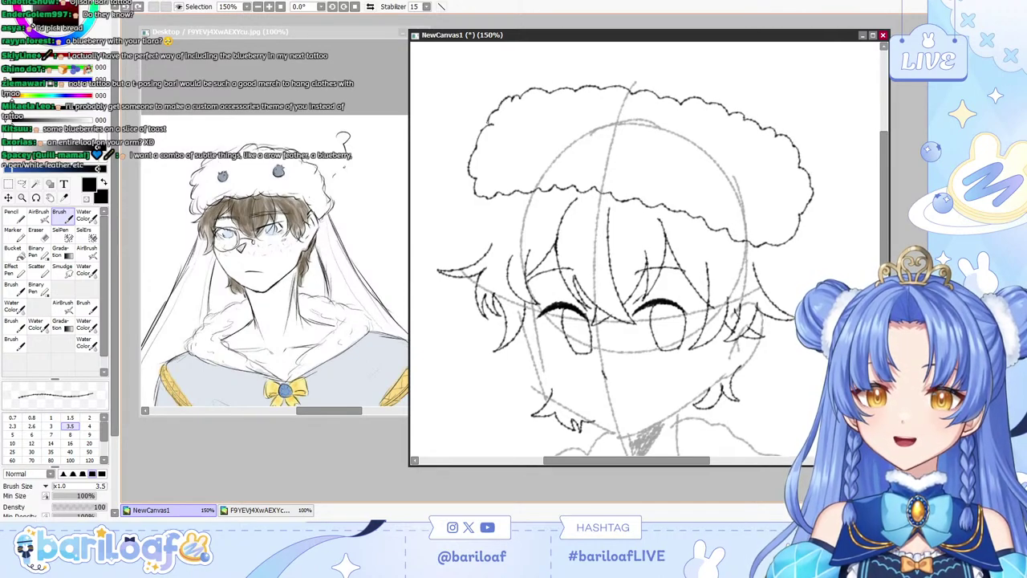
pyautogui.press('e')
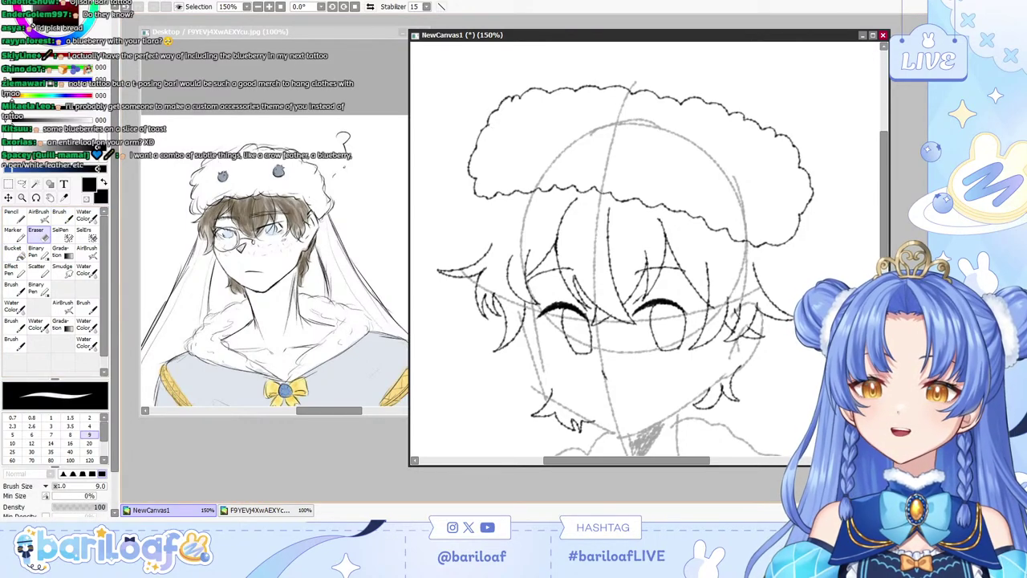
pyautogui.press('b')
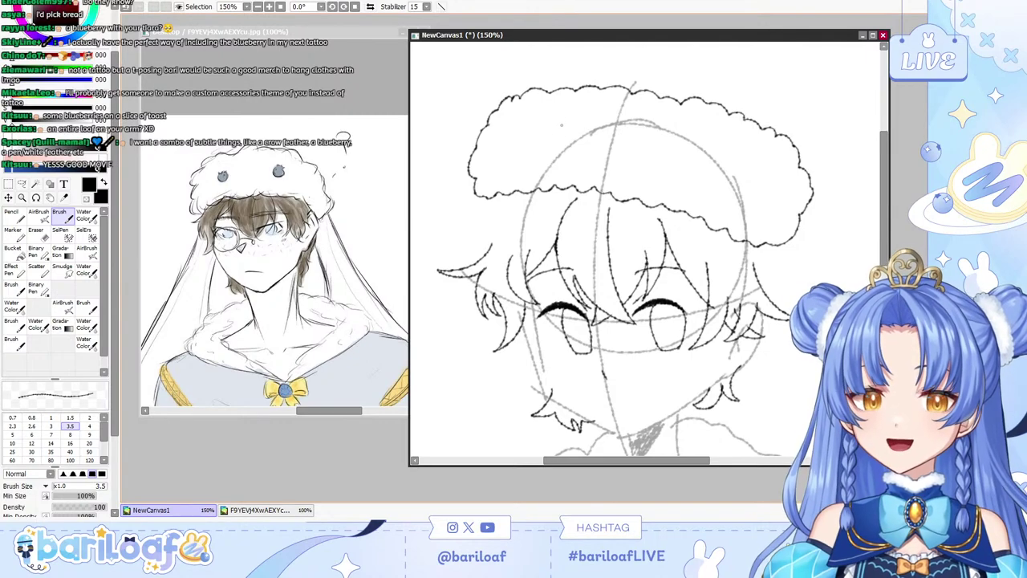
# Draw a small round blueberry with a jagged crown on the left-hand part of the hat.
pyautogui.moveTo(560, 125); pyautogui.dragTo(562, 147)
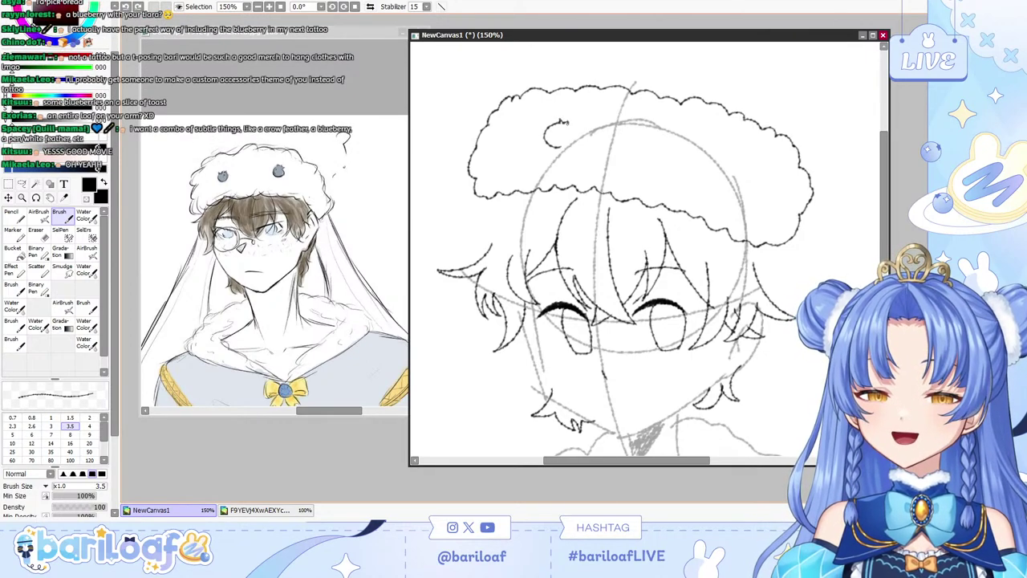
pyautogui.moveTo(572, 126); pyautogui.dragTo(559, 146)
pyautogui.hotkey('ctrl', 'z')
pyautogui.hotkey('ctrl', 'z')
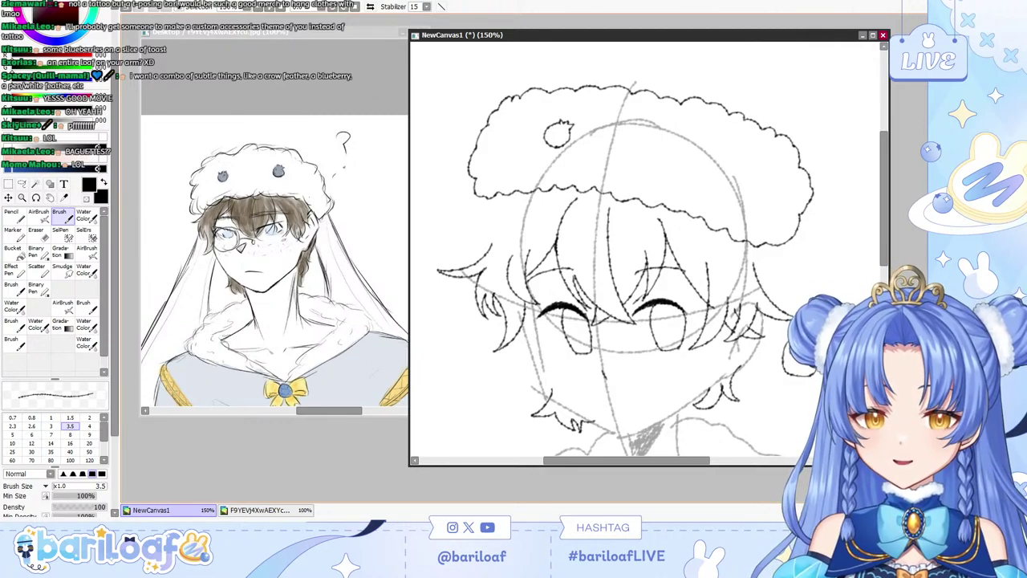
# Erase the arm-and-fist doodle beside the right-hand shoulder with the eraser enlarged to size 50, and return to the brush.
pyautogui.scroll(-3, 610, 249)
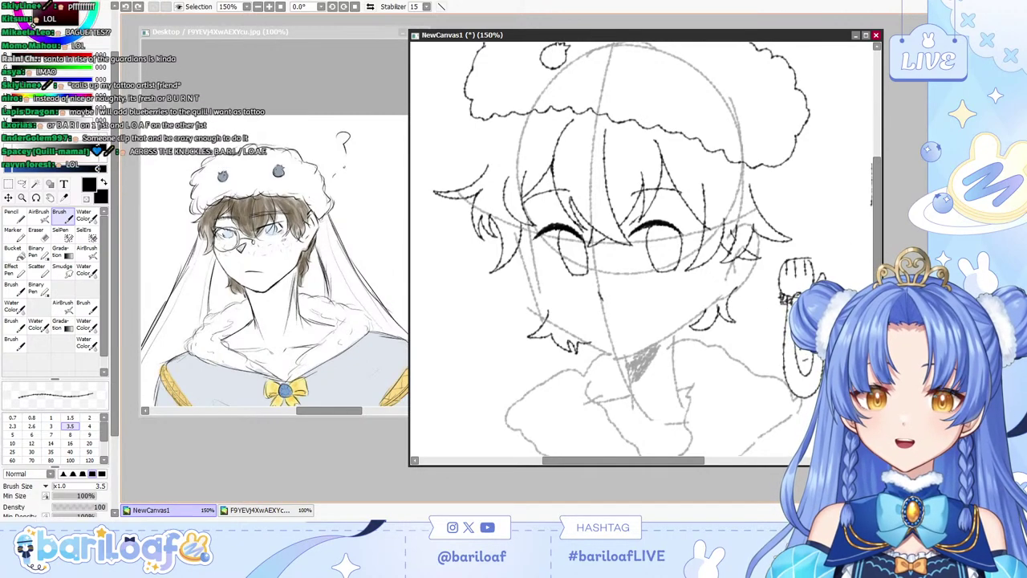
pyautogui.press('e')
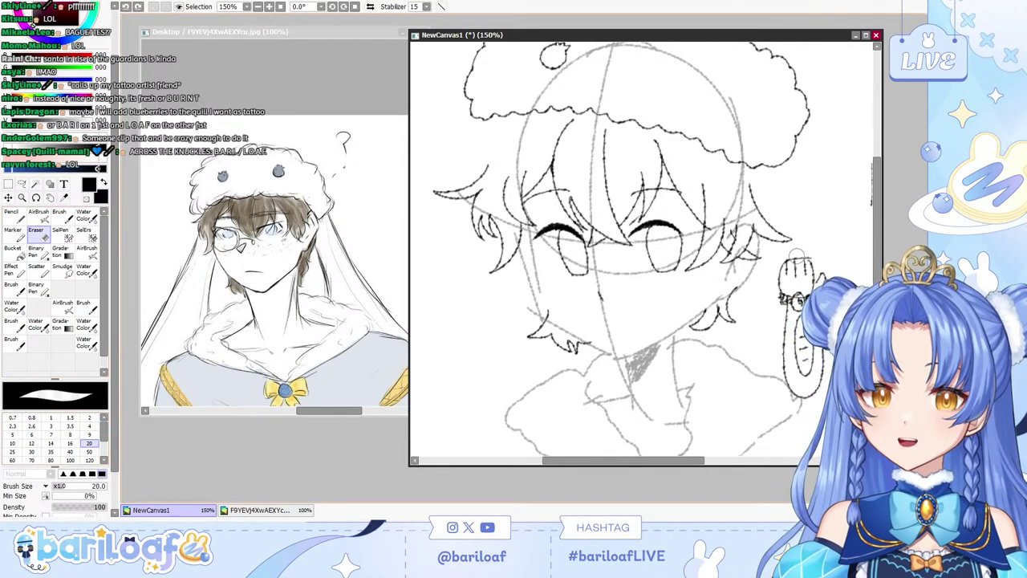
pyautogui.moveTo(783, 276); pyautogui.dragTo(802, 263)
pyautogui.click(89, 452)
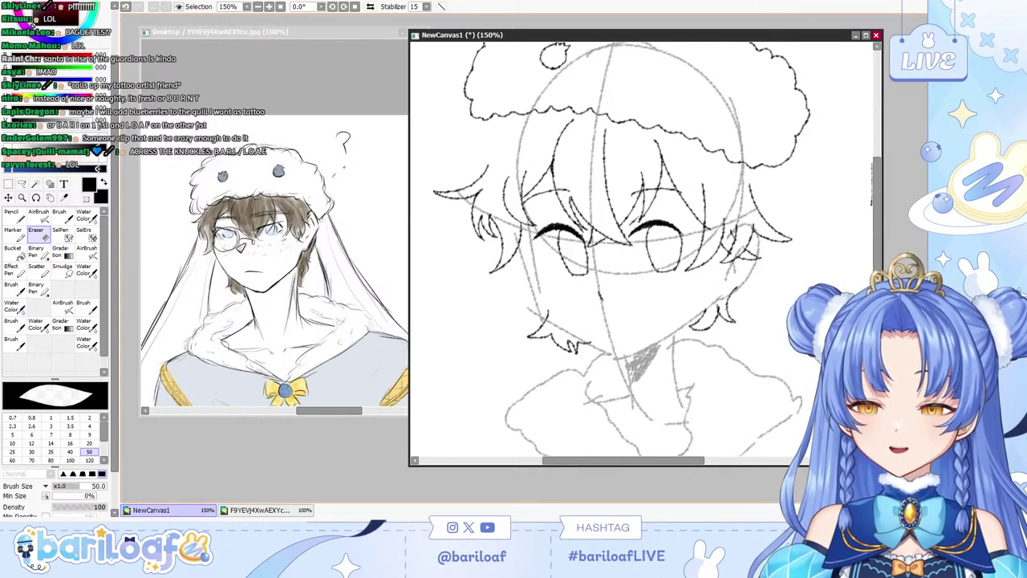
pyautogui.press('b')
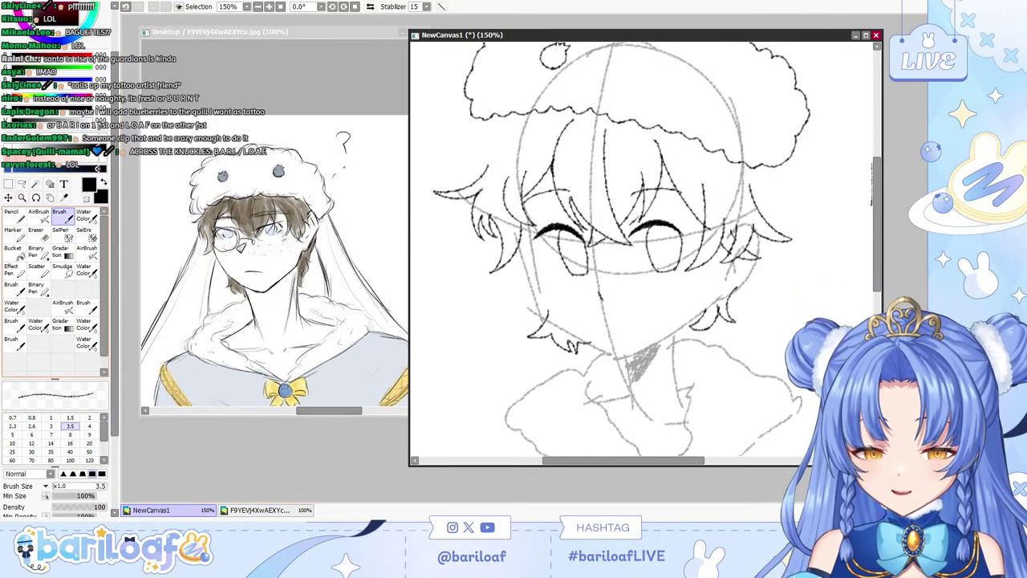
# Draw a second round blueberry with a jagged crown on the hat above the right-hand eye.
pyautogui.scroll(2, 642, 249)
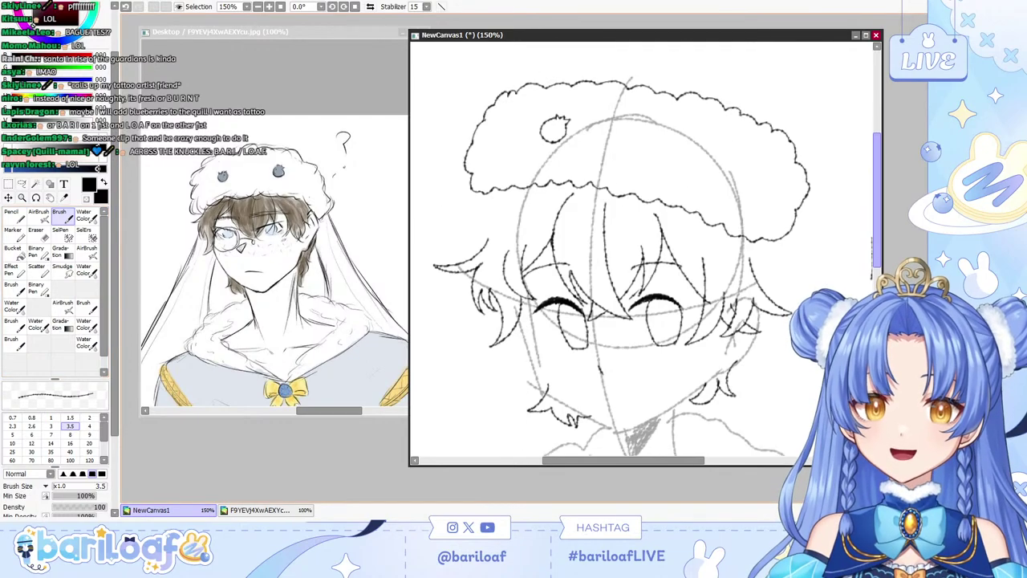
pyautogui.press('e')
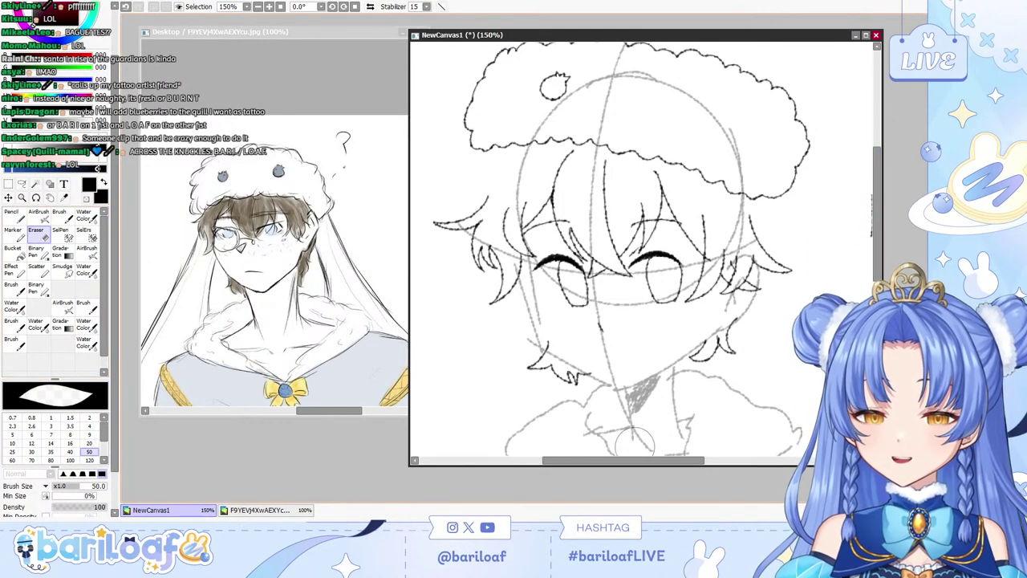
pyautogui.moveTo(624, 460); pyautogui.dragTo(658, 460)
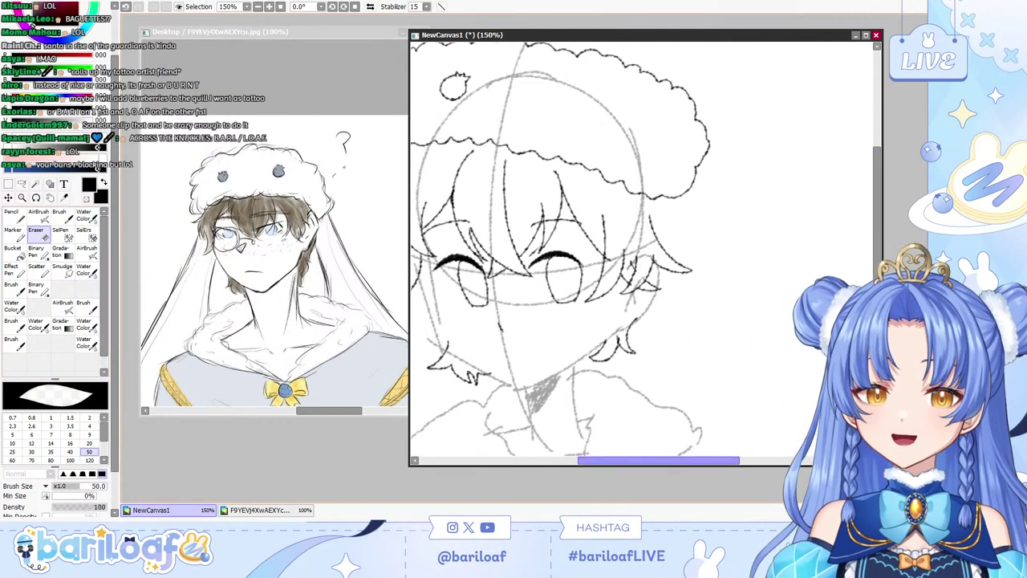
pyautogui.press('b')
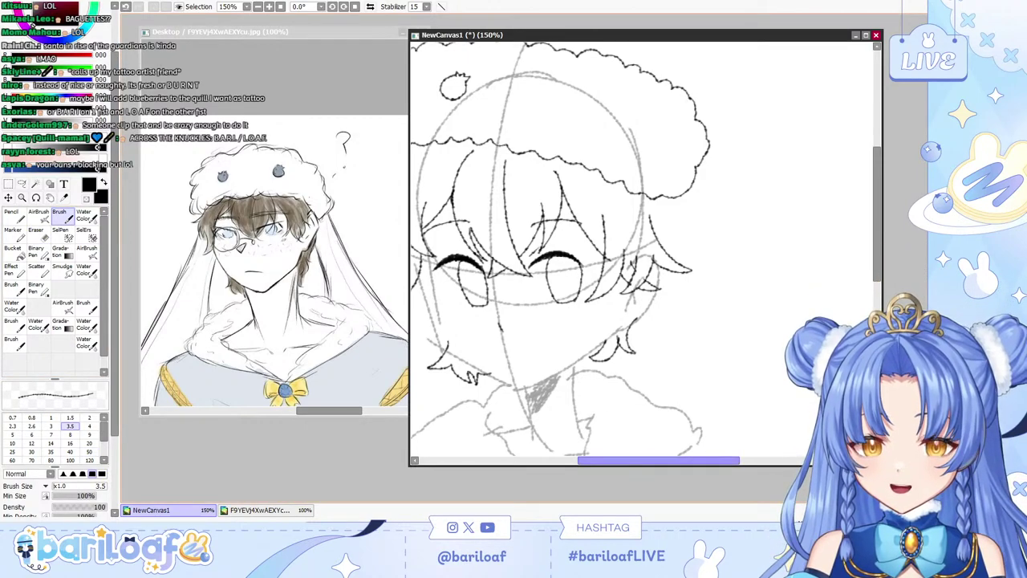
pyautogui.moveTo(659, 460); pyautogui.dragTo(622, 460)
pyautogui.moveTo(878, 207); pyautogui.dragTo(877, 188)
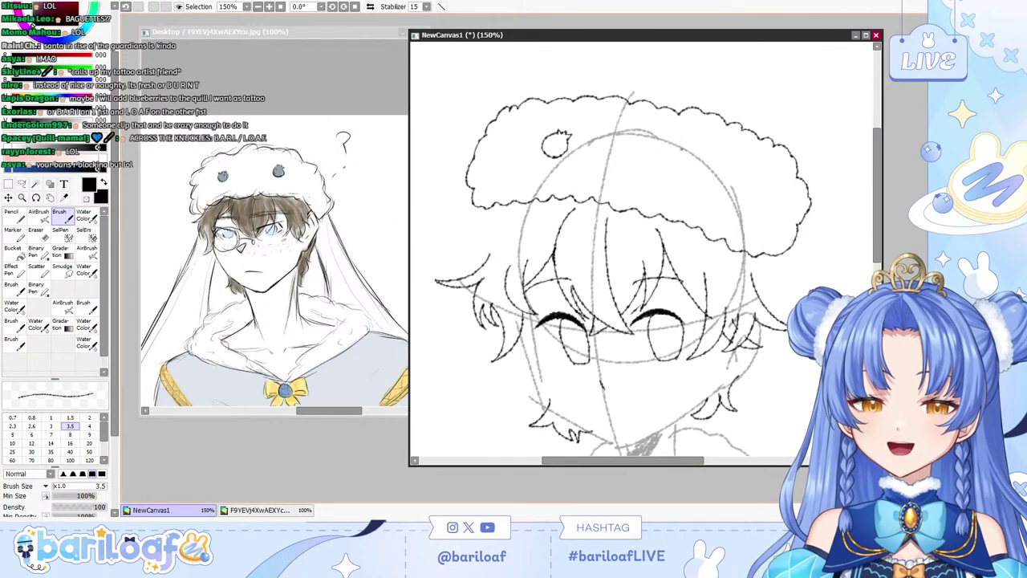
pyautogui.moveTo(682, 149); pyautogui.dragTo(673, 166)
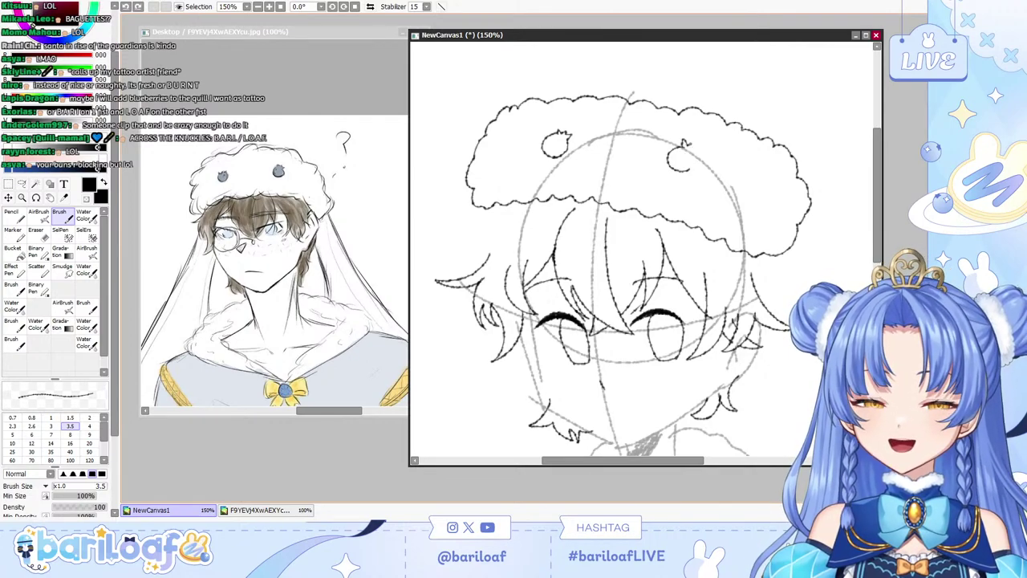
pyautogui.hotkey('ctrl', 'z')
pyautogui.moveTo(683, 149)
pyautogui.mouseDown()
pyautogui.moveTo(696, 149)
pyautogui.moveTo(684, 171)
pyautogui.mouseUp()
pyautogui.hotkey('ctrl', 'z')
pyautogui.hotkey('ctrl', 'z')
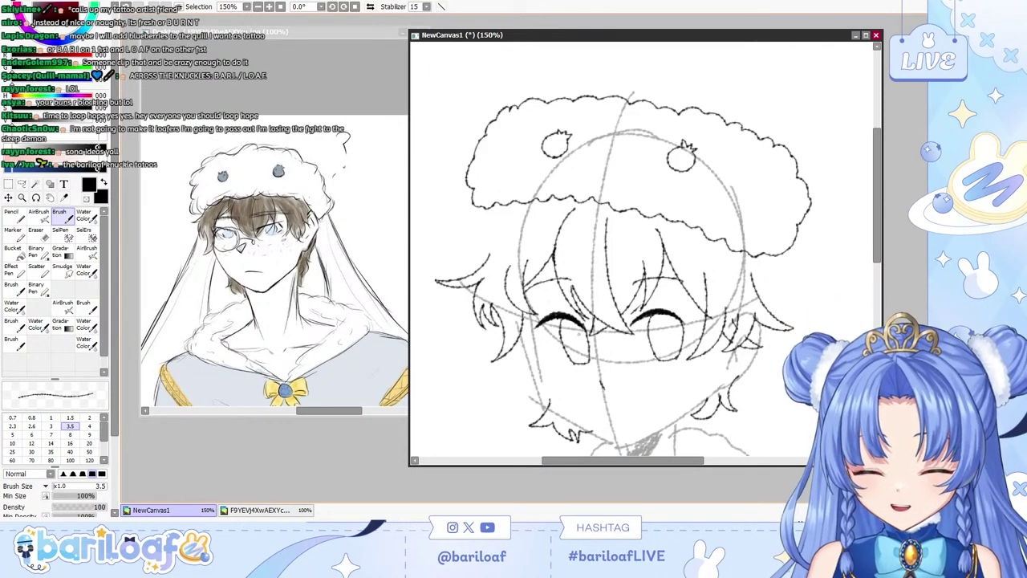
# Move the hat with its blueberries slightly to the right over the head.
pyautogui.click(258, 7)
pyautogui.click(258, 6)
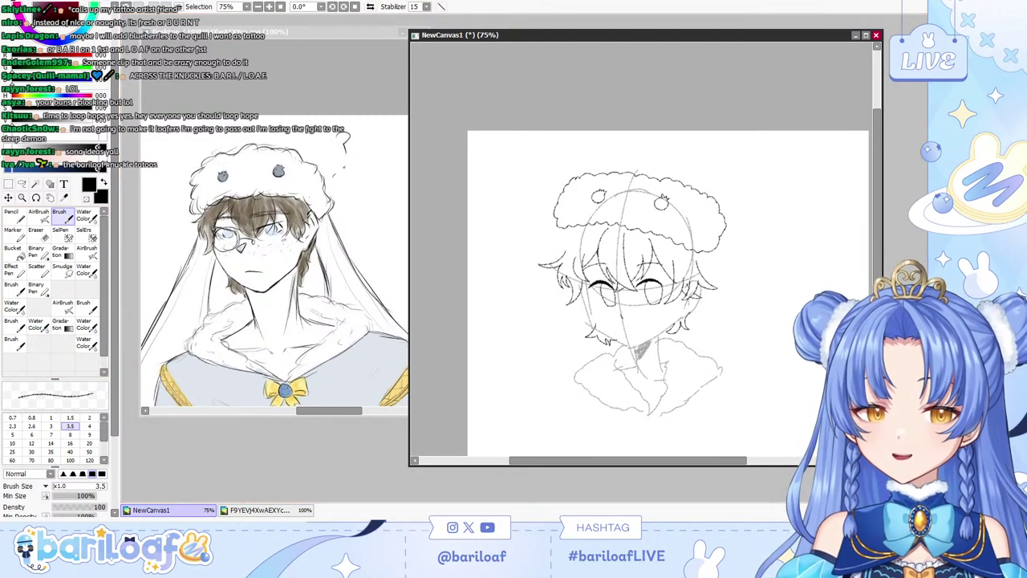
pyautogui.press('Delete')
pyautogui.hotkey('ctrl', 'z')
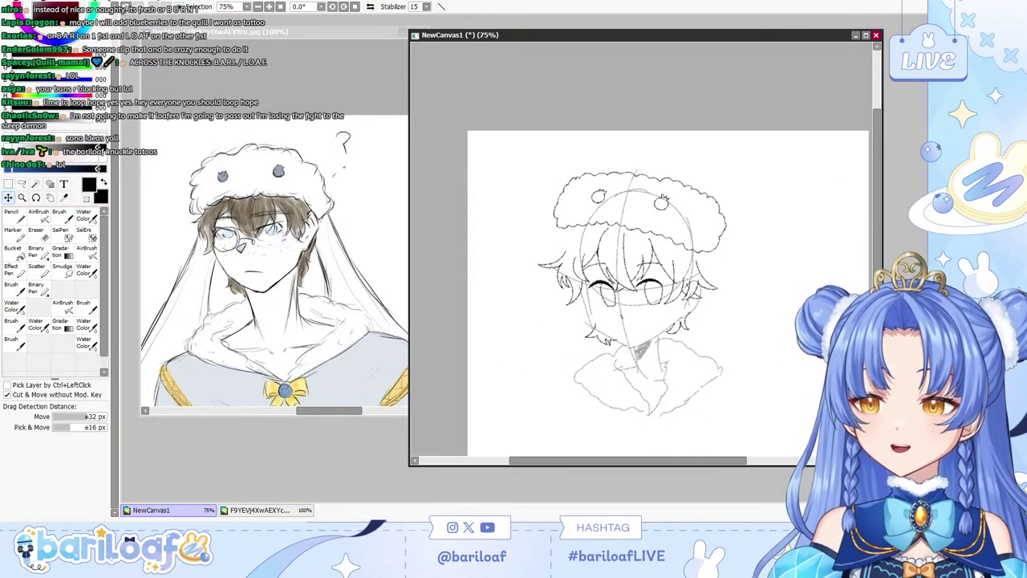
pyautogui.press('ctrl')
pyautogui.moveTo(642, 212); pyautogui.dragTo(647, 213)
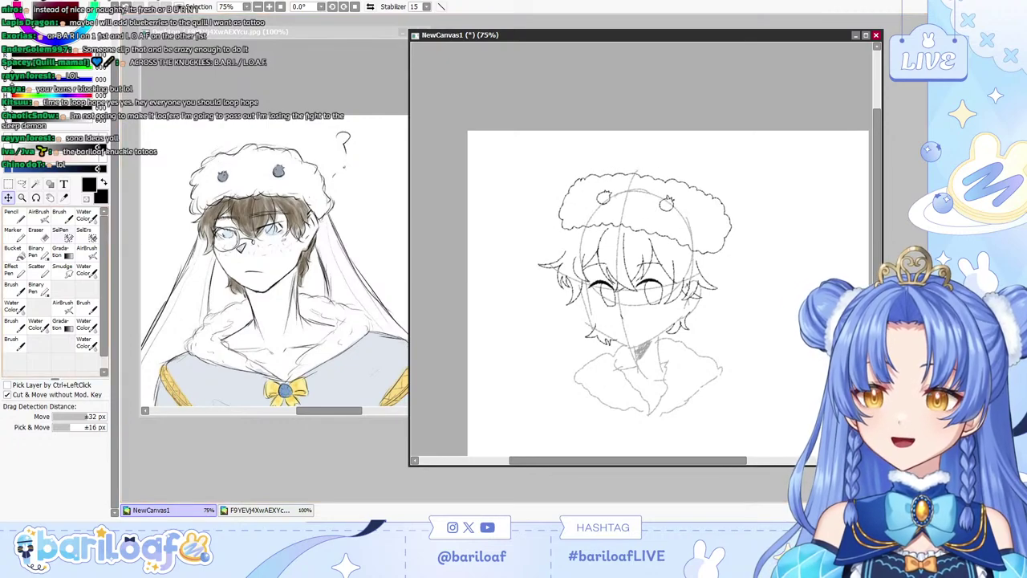
# Draw the hat's long drooping ear with the size 3.5 brush, hanging from its left-hand side to below the hood, following the reference.
pyautogui.click(63, 234)
pyautogui.click(85, 217)
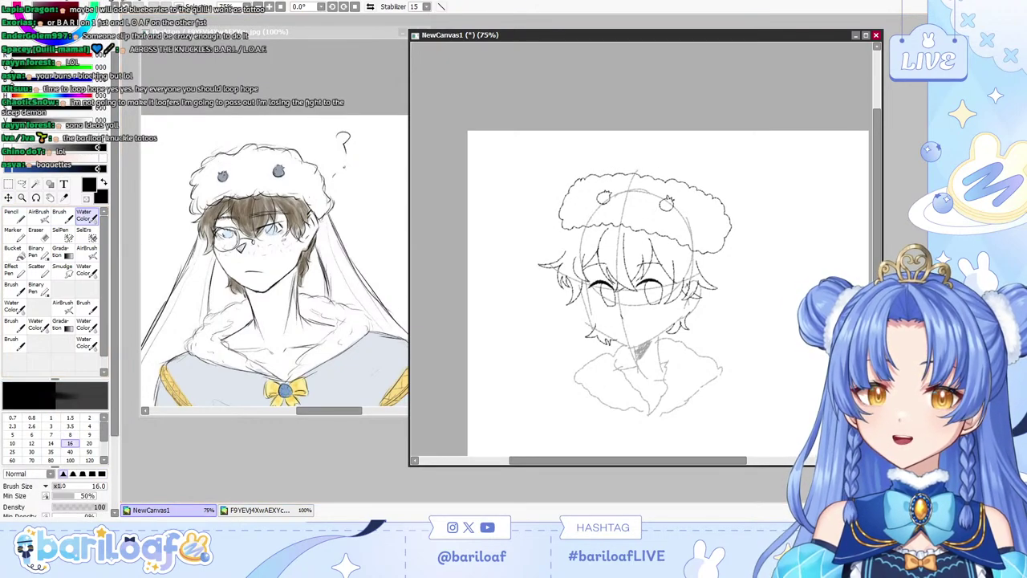
pyautogui.click(281, 223)
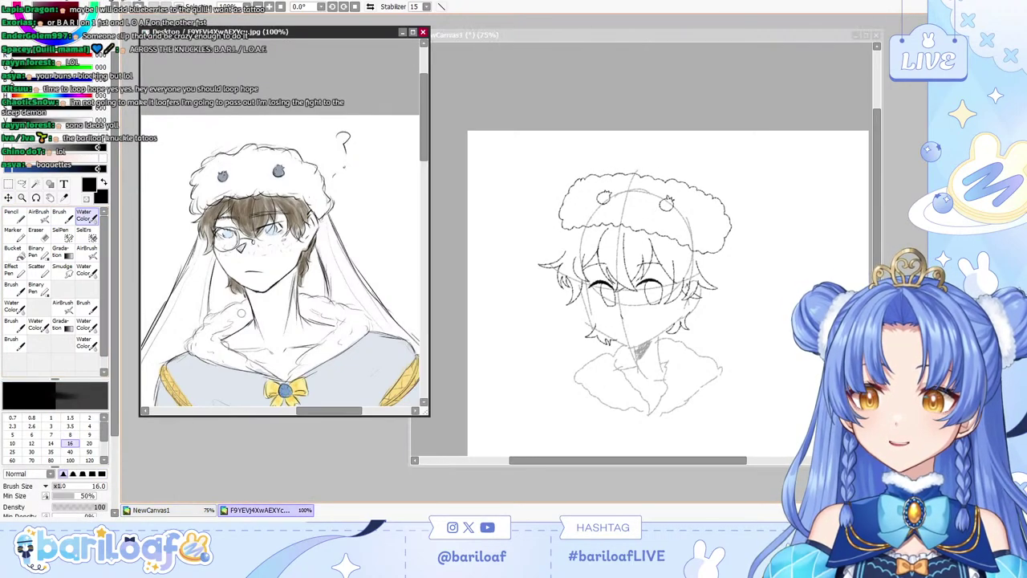
pyautogui.scroll(-1, 281, 222)
pyautogui.moveTo(423, 124); pyautogui.dragTo(423, 153)
pyautogui.click(597, 370)
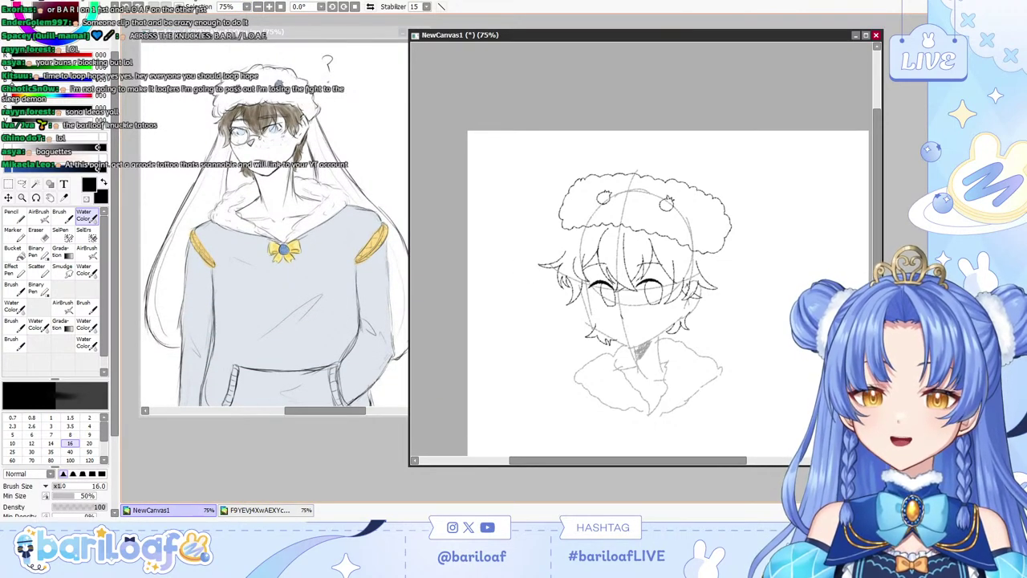
pyautogui.click(62, 217)
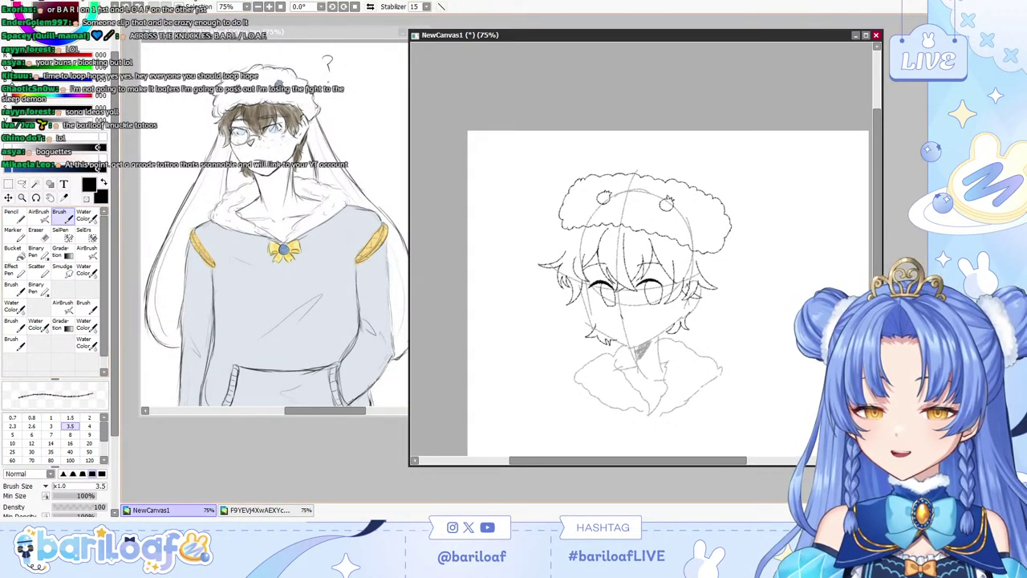
pyautogui.moveTo(567, 216)
pyautogui.mouseDown()
pyautogui.moveTo(562, 331)
pyautogui.moveTo(561, 249)
pyautogui.moveTo(505, 355)
pyautogui.moveTo(572, 258)
pyautogui.mouseUp()
pyautogui.hotkey('ctrl', 'z')
pyautogui.hotkey('ctrl', 'z')
pyautogui.hotkey('ctrl', 'z')
pyautogui.moveTo(570, 209)
pyautogui.mouseDown()
pyautogui.moveTo(570, 359)
pyautogui.moveTo(570, 228)
pyautogui.mouseUp()
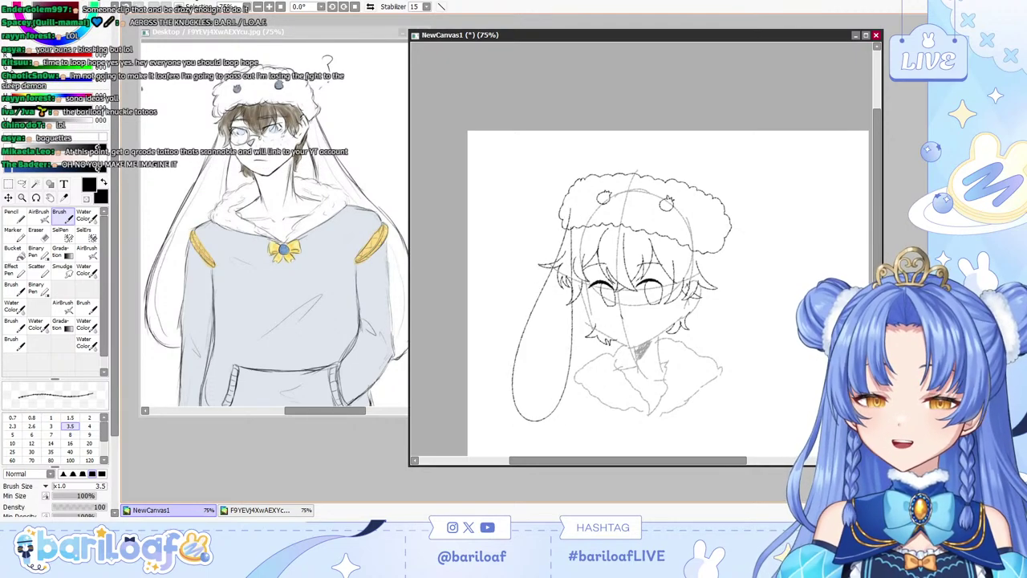
# Erase the drooping ear's outline where it crosses the left-hand side hair, using the eraser at size 9.
pyautogui.press('e')
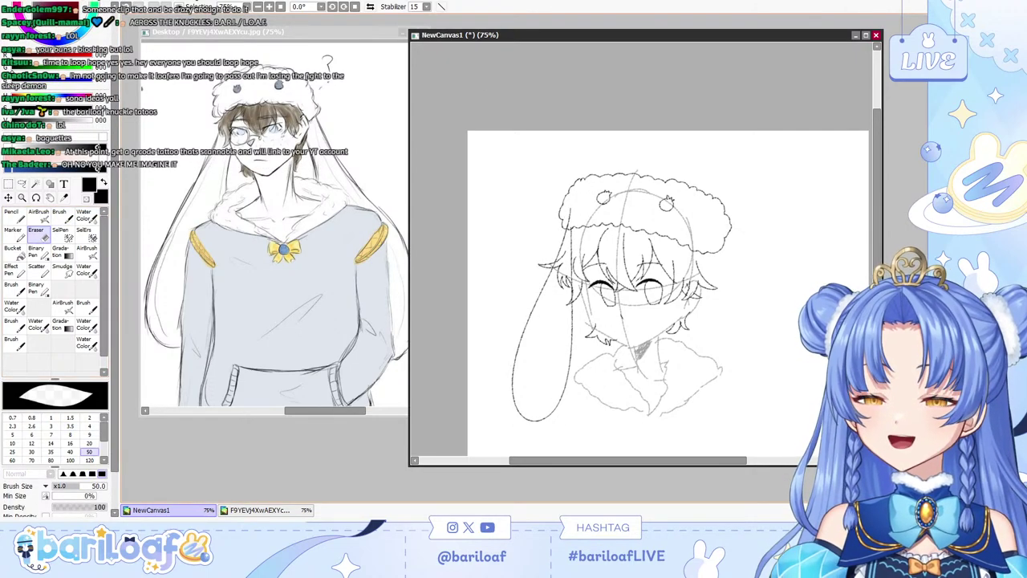
pyautogui.press('pageup')
pyautogui.click(549, 194)
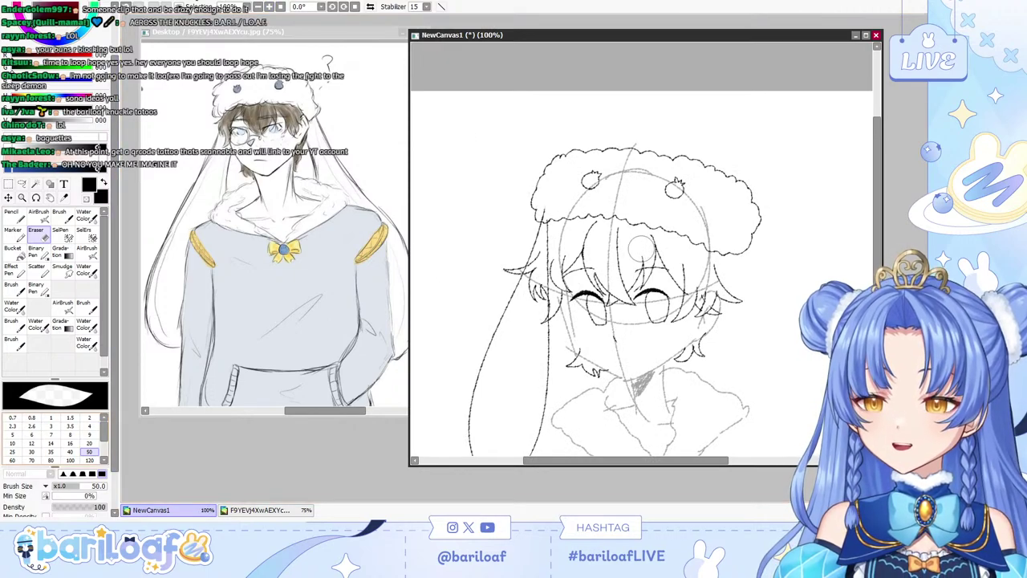
pyautogui.click(89, 426)
pyautogui.click(89, 434)
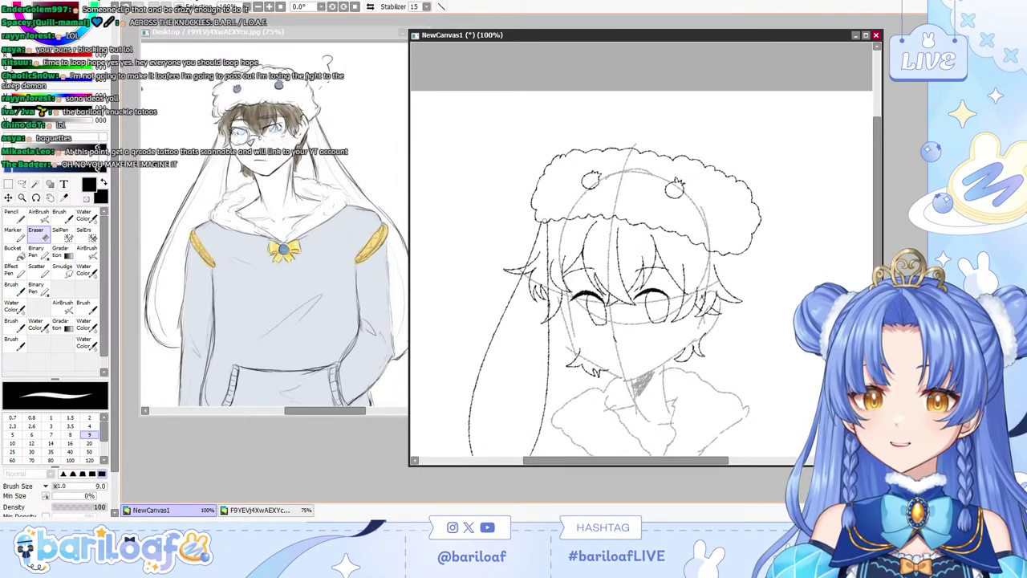
pyautogui.hotkey('ctrl', '+')
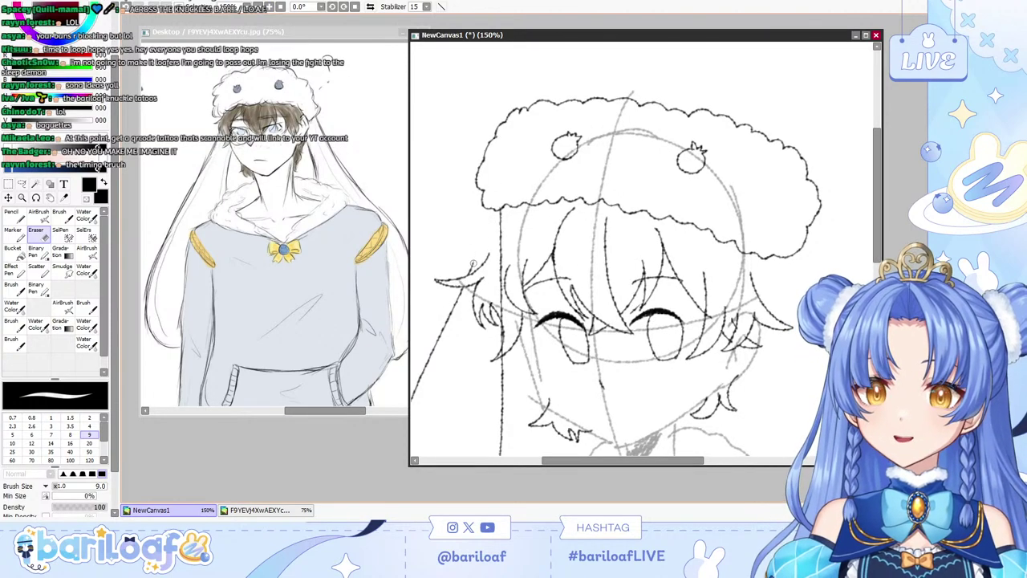
# Draw the short outline linking the hat's left-hand edge to the outer hair tuft with the size 3.5 brush, retrying until it fits.
pyautogui.press('b')
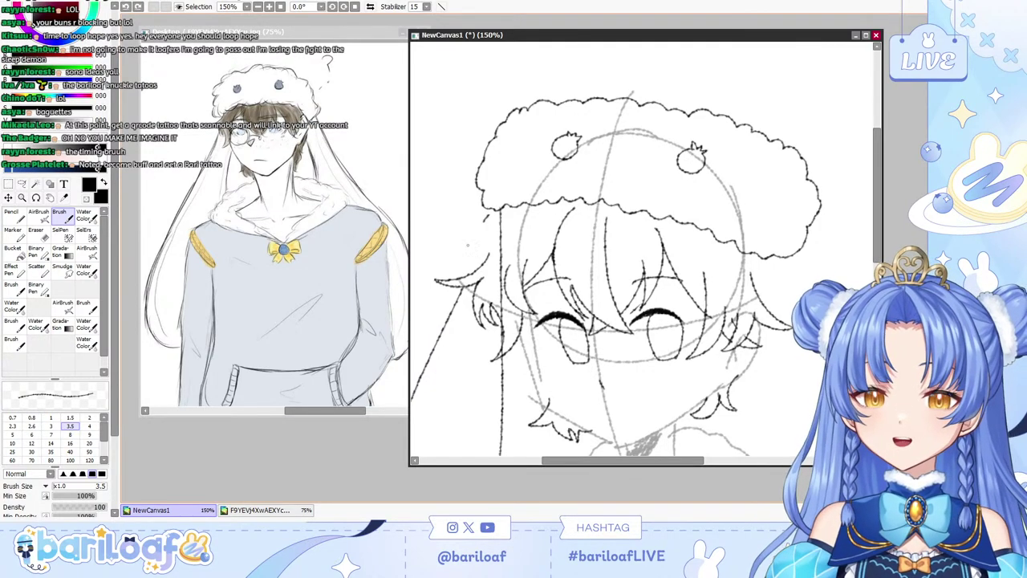
pyautogui.moveTo(491, 209); pyautogui.dragTo(470, 264)
pyautogui.hotkey('ctrl', 'z')
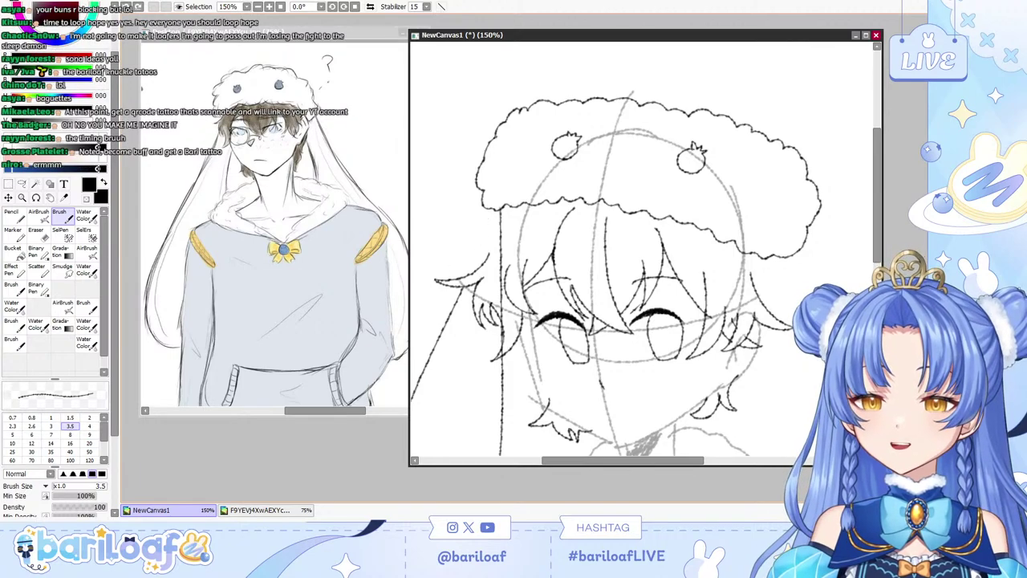
pyautogui.moveTo(488, 211); pyautogui.dragTo(471, 272)
pyautogui.hotkey('ctrl', 'z')
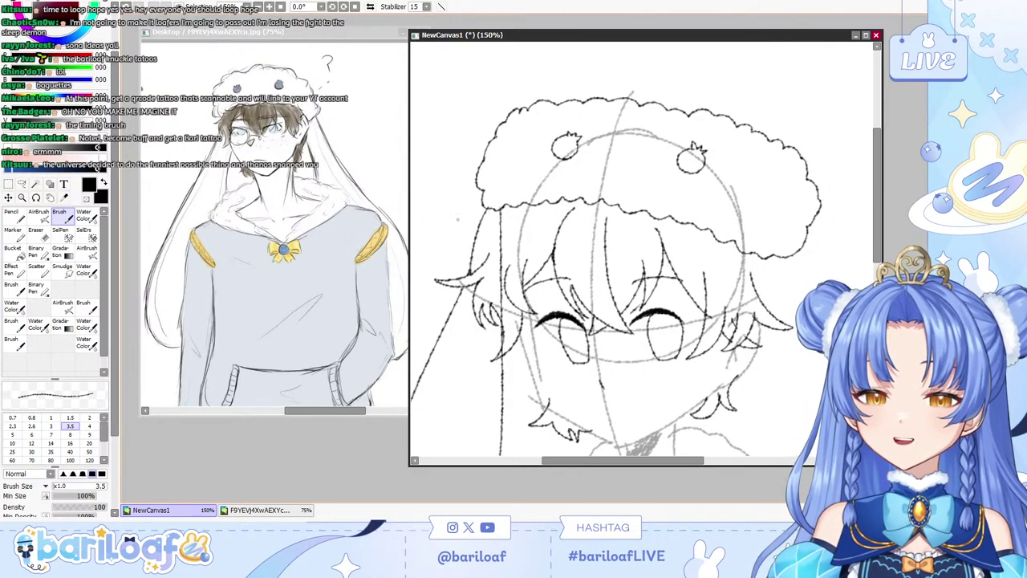
pyautogui.press('e')
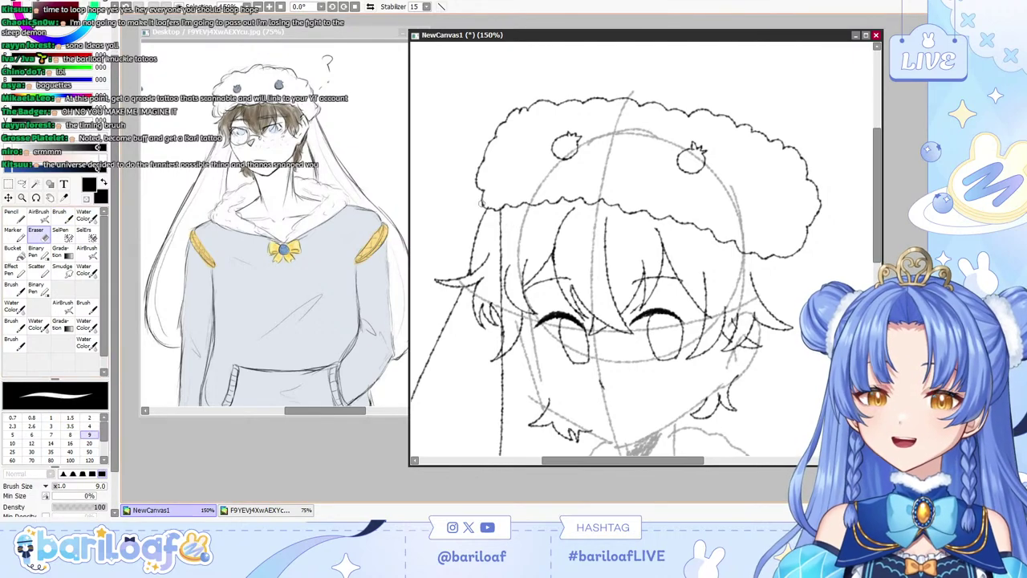
pyautogui.press('b')
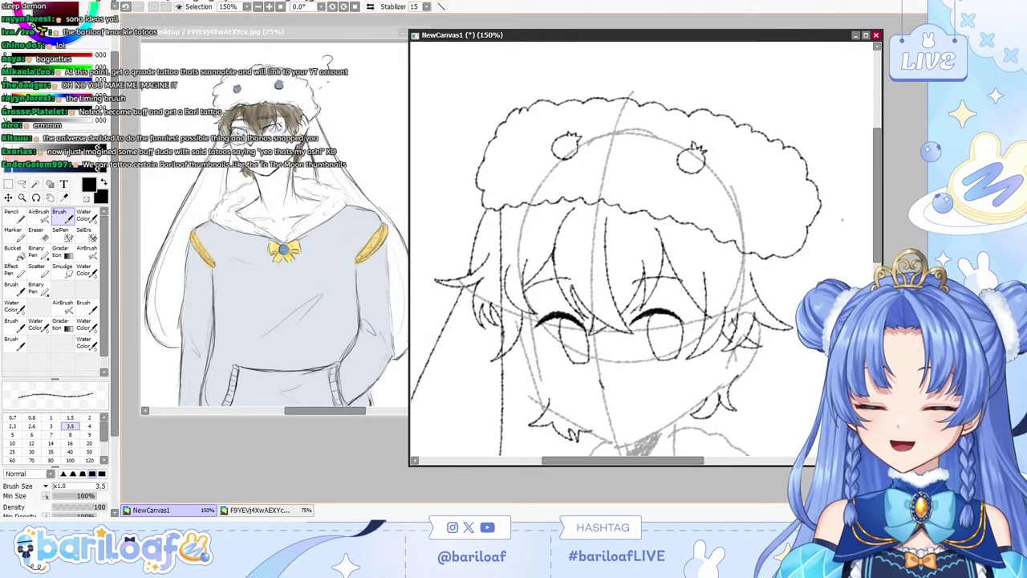
# Draw the side hair's outline beneath the hat's right-hand end down to the hair tuft, retrying the stroke.
pyautogui.moveTo(878, 197); pyautogui.dragTo(878, 225)
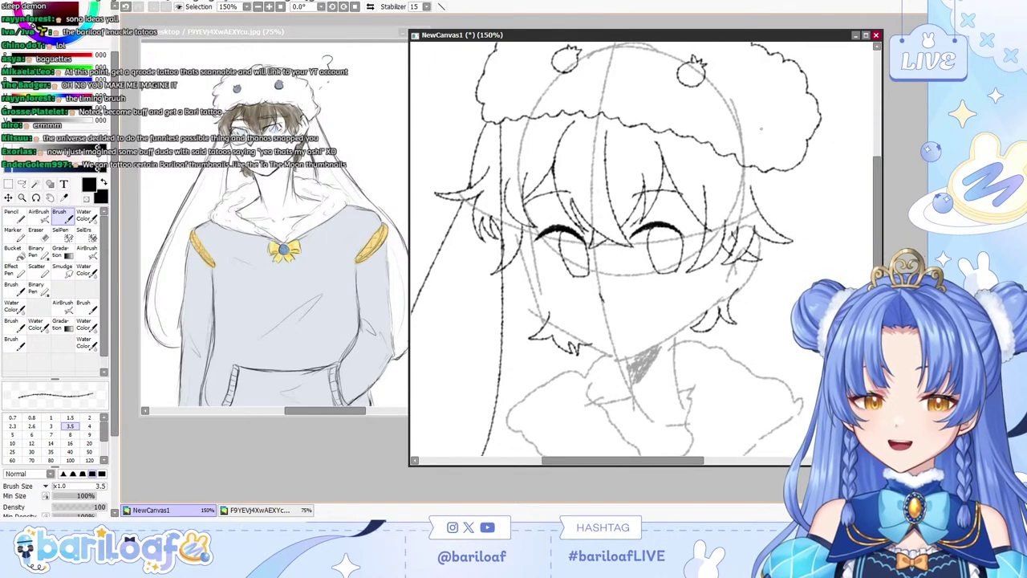
pyautogui.moveTo(768, 164); pyautogui.dragTo(771, 221)
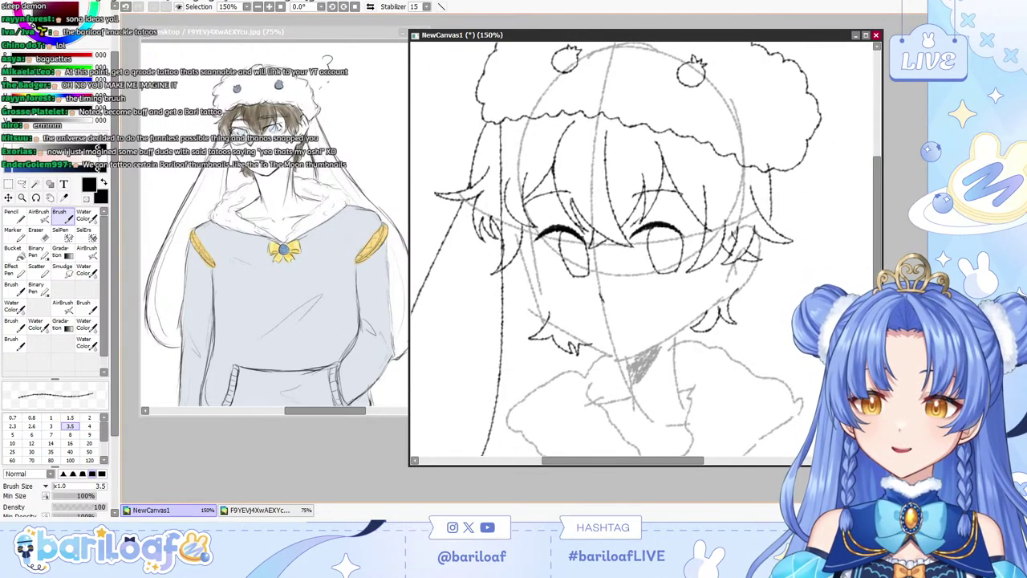
pyautogui.hotkey('ctrl', 'z')
pyautogui.hotkey('ctrl', 'z')
pyautogui.moveTo(775, 167); pyautogui.dragTo(779, 230)
pyautogui.hotkey('ctrl', 'z')
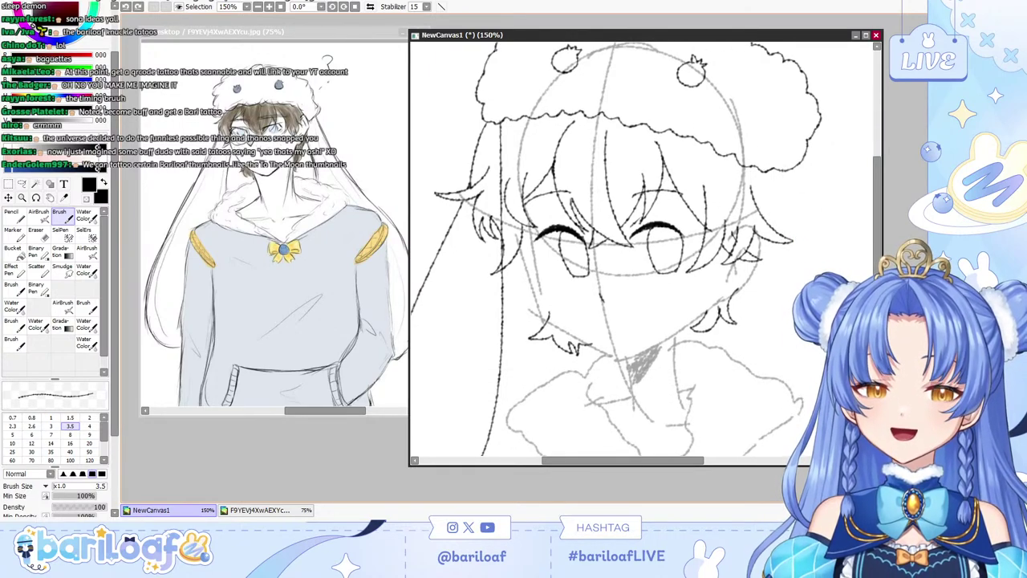
pyautogui.hotkey('ctrl', 'y')
pyautogui.hotkey('ctrl', 'z')
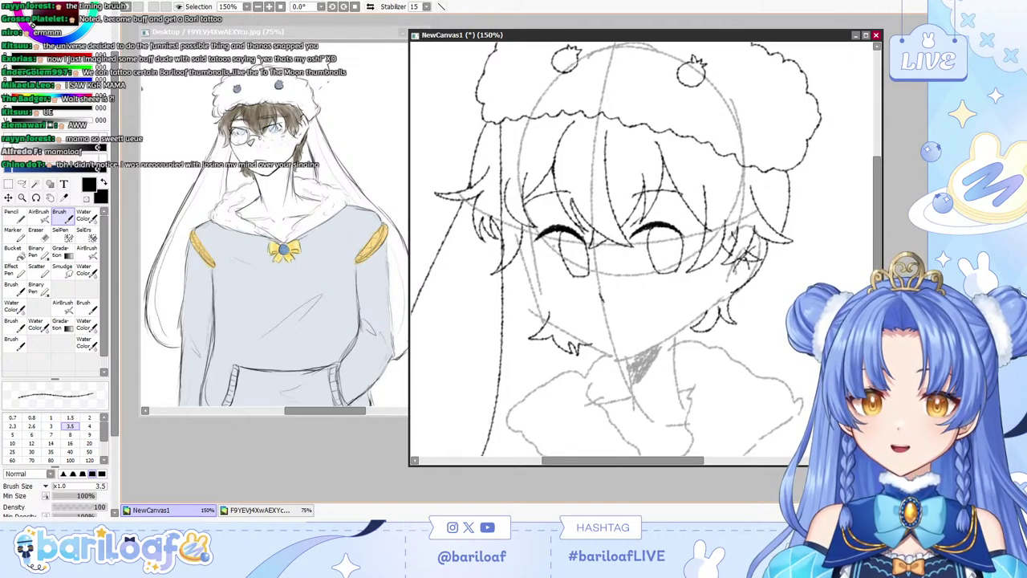
# Erase the scribbled detail inside the right-hand side hair with the size 9 eraser.
pyautogui.click(15, 235)
pyautogui.click(63, 234)
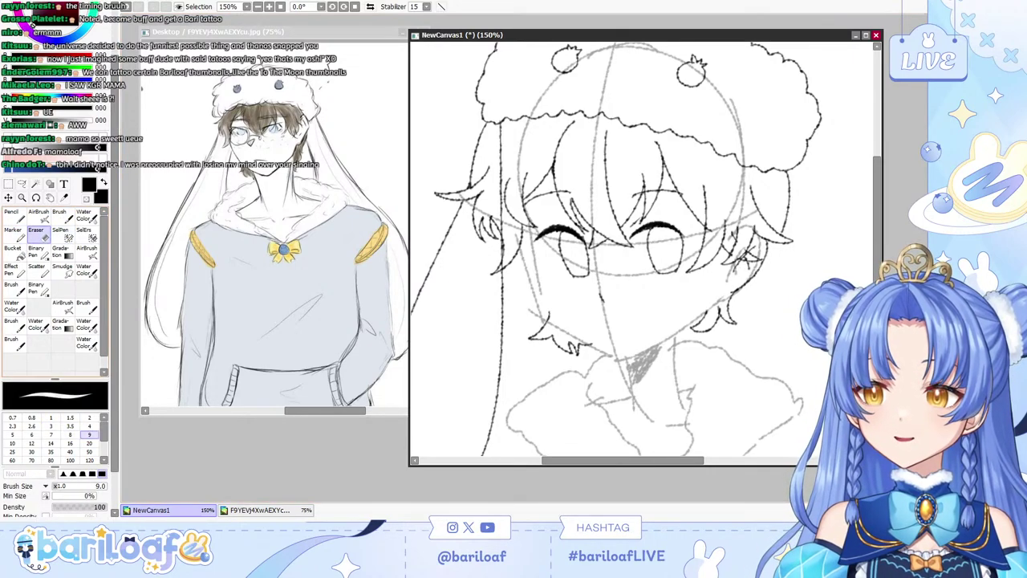
pyautogui.press('e')
pyautogui.moveTo(743, 253); pyautogui.dragTo(737, 246)
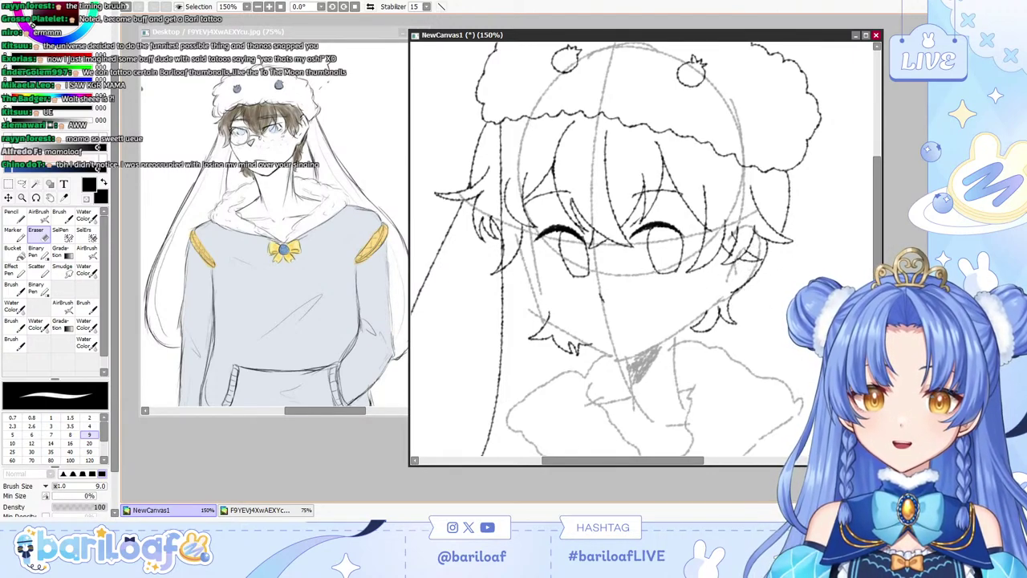
pyautogui.press('alt')
# Draw the jawline over the guide with the size 3.5 brush, from the left-hand cheek to the pointed chin and up the other side.
pyautogui.press('b')
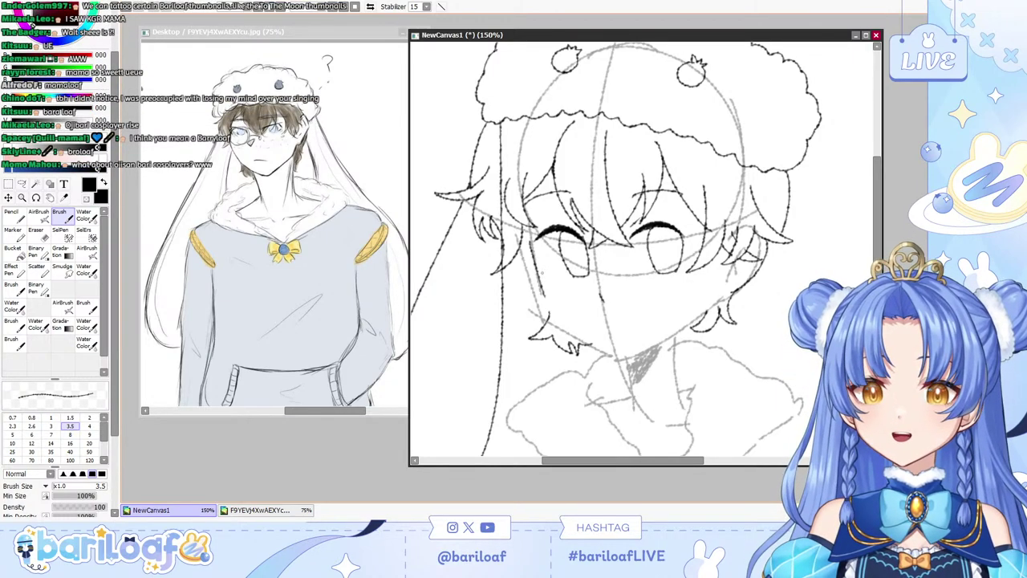
pyautogui.moveTo(522, 226); pyautogui.dragTo(607, 342)
pyautogui.hotkey('ctrl', 'z')
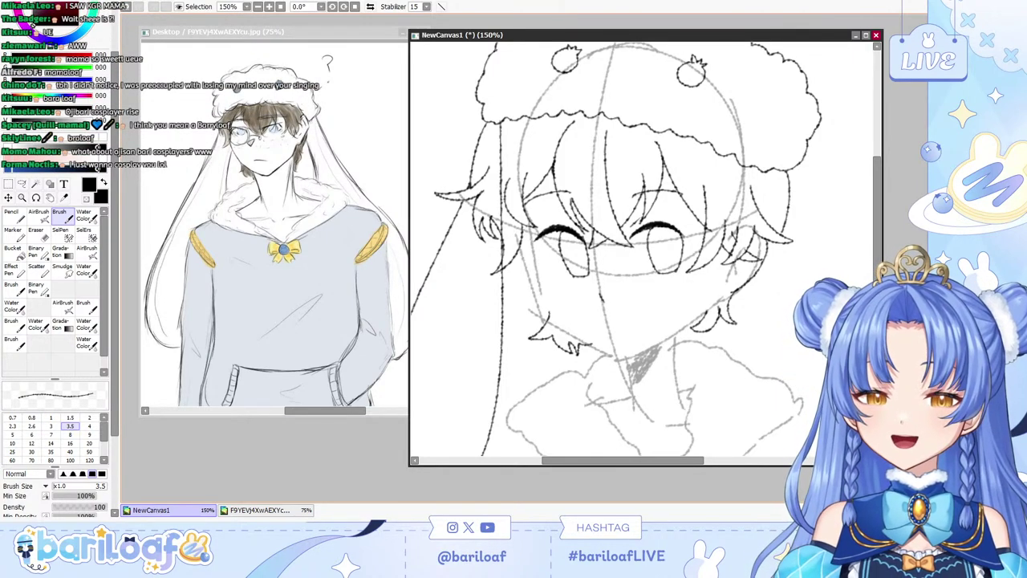
pyautogui.moveTo(521, 232)
pyautogui.mouseDown()
pyautogui.moveTo(544, 295)
pyautogui.moveTo(637, 354)
pyautogui.mouseUp()
pyautogui.hotkey('ctrl', 'z')
pyautogui.hotkey('ctrl', 'z')
pyautogui.moveTo(518, 228); pyautogui.dragTo(542, 303)
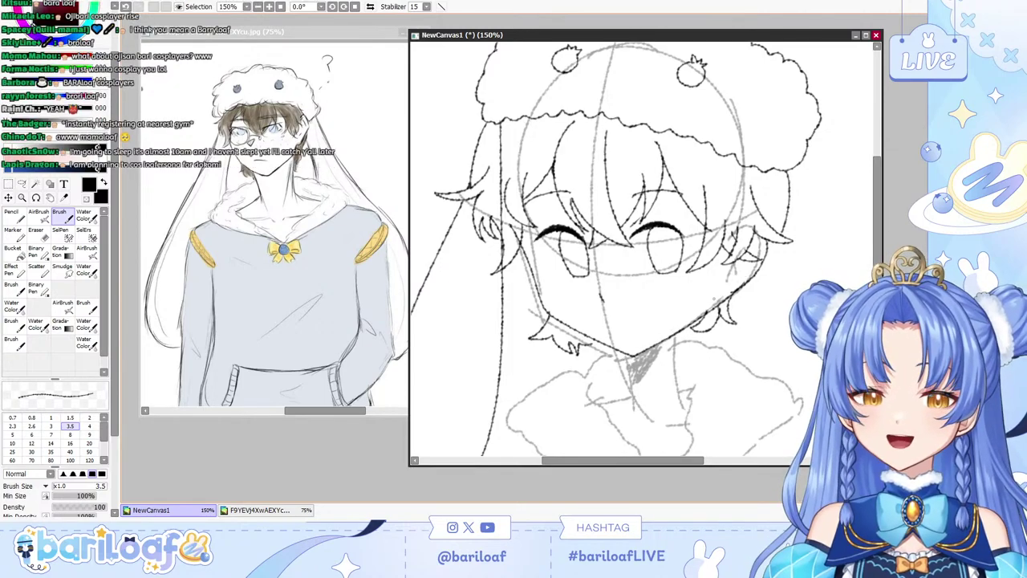
pyautogui.moveTo(633, 354); pyautogui.dragTo(716, 305)
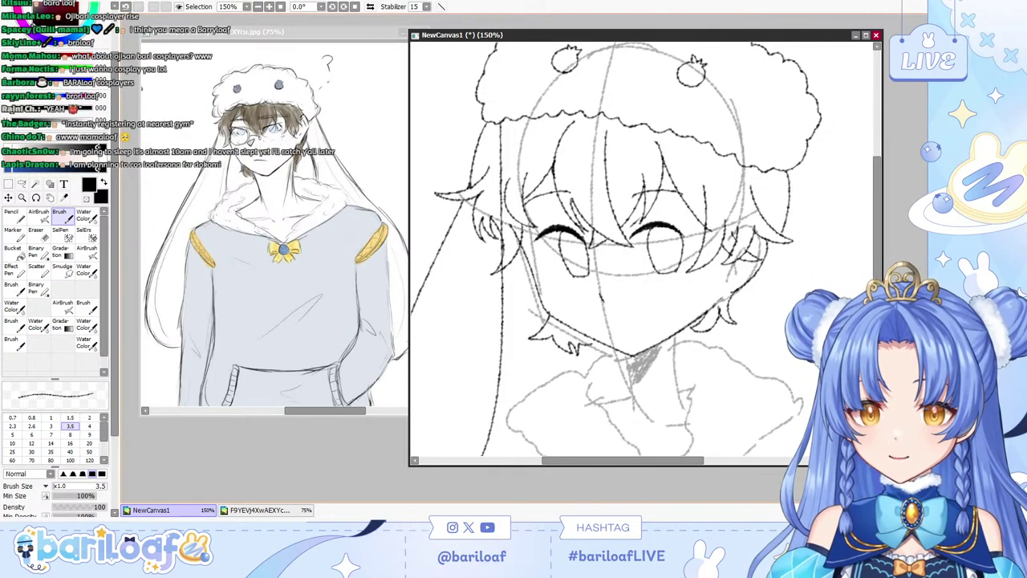
# Redraw the left-hand cheek as a fuller, rounder curve joining the jaw, and clean up the overlapping lines with the eraser.
pyautogui.press('e')
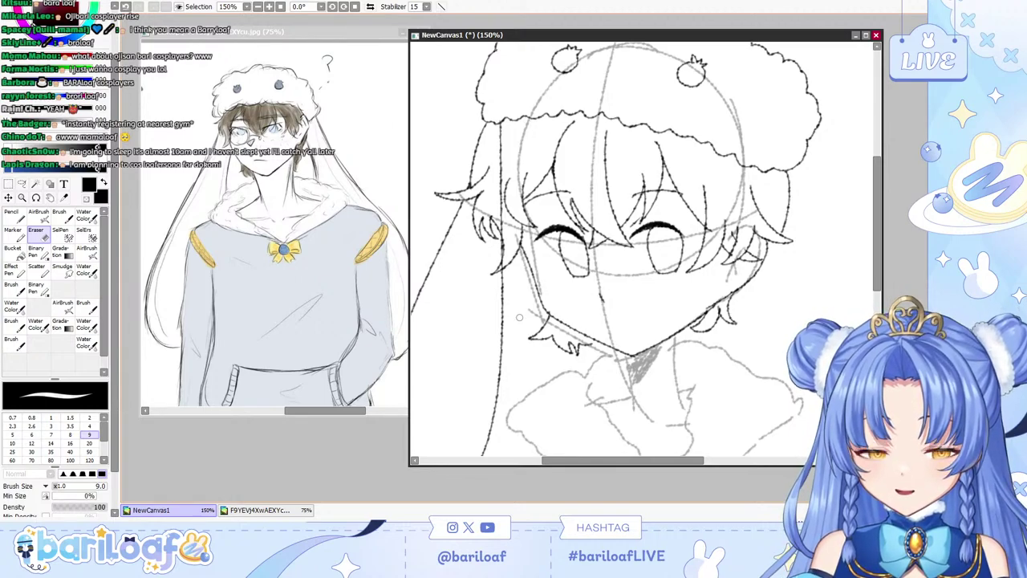
pyautogui.press('b')
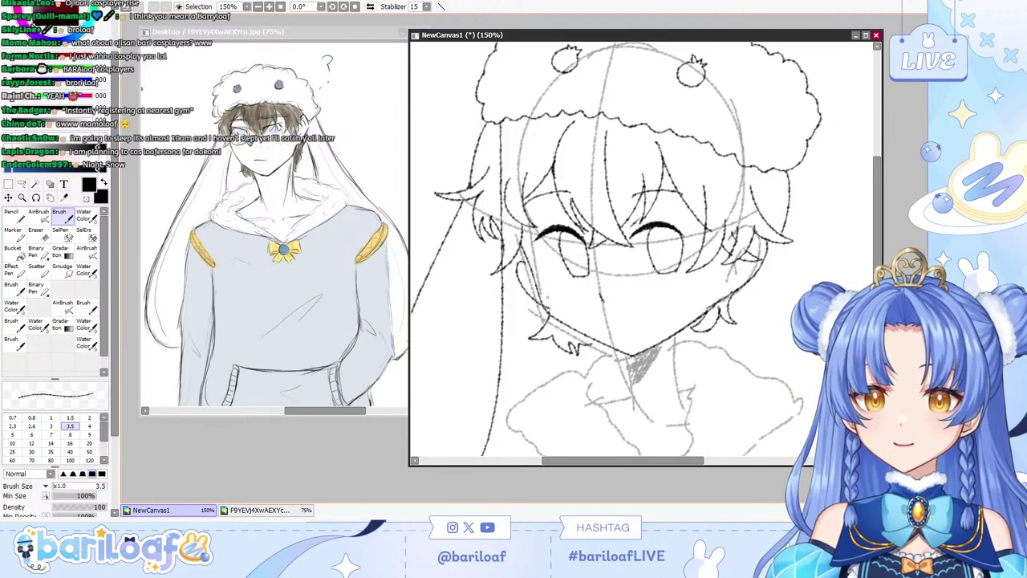
pyautogui.moveTo(521, 262); pyautogui.dragTo(554, 315)
pyautogui.hotkey('ctrl', 'z')
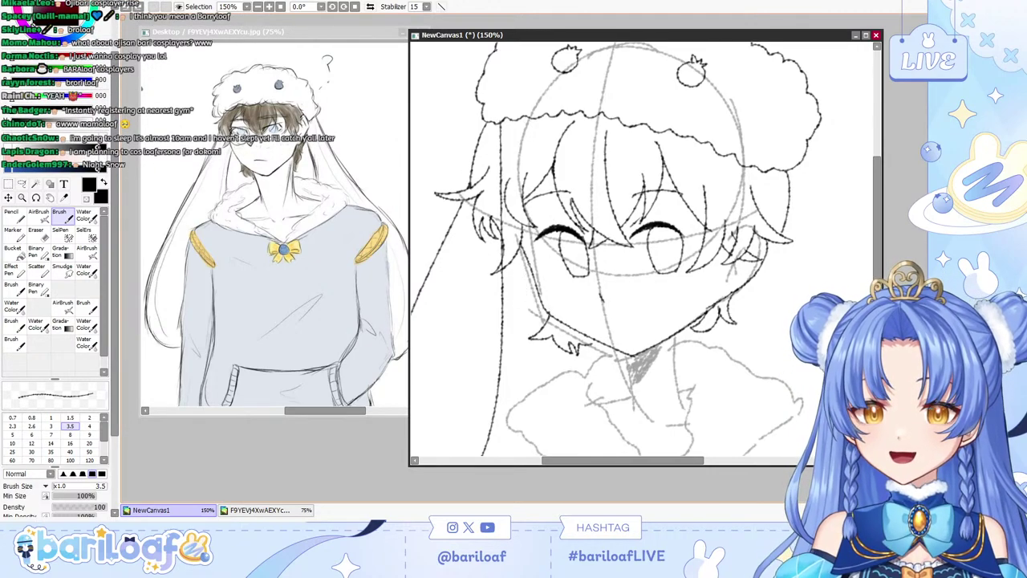
pyautogui.moveTo(519, 260); pyautogui.dragTo(550, 308)
pyautogui.press('e')
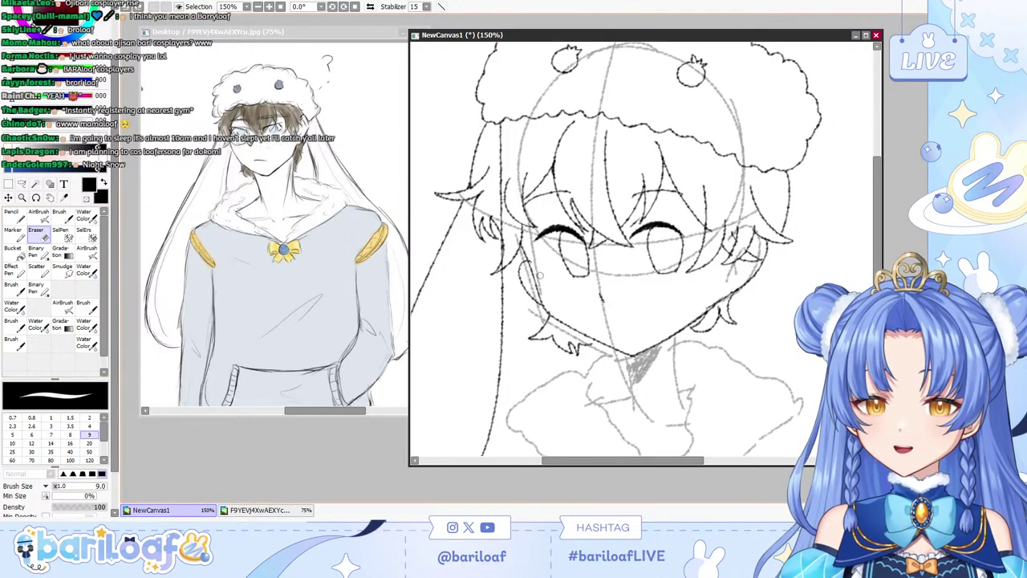
pyautogui.moveTo(520, 276); pyautogui.dragTo(544, 317)
# Rework the nose on the face's centre line into a tiny short mark.
pyautogui.press('b')
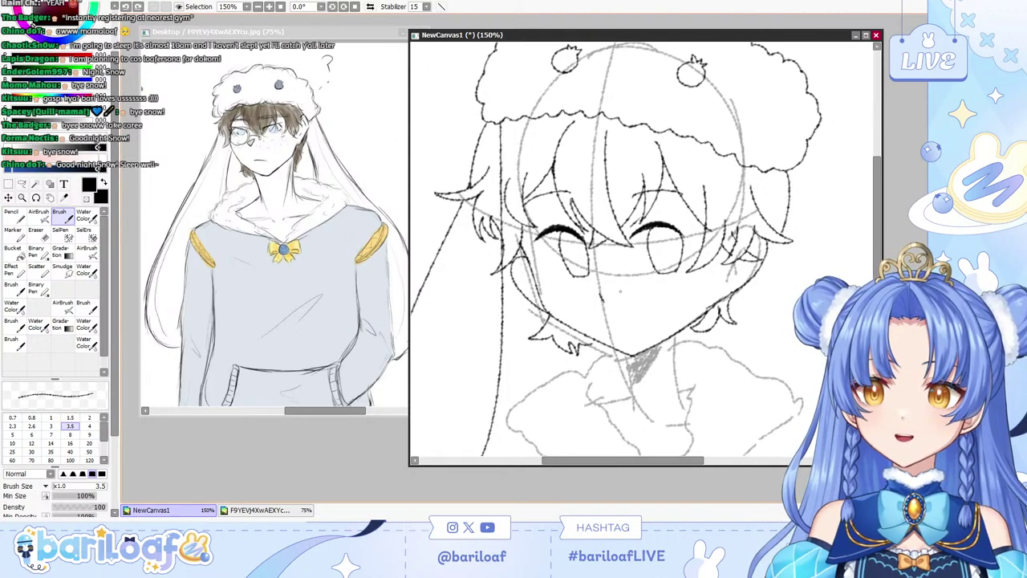
pyautogui.press('e')
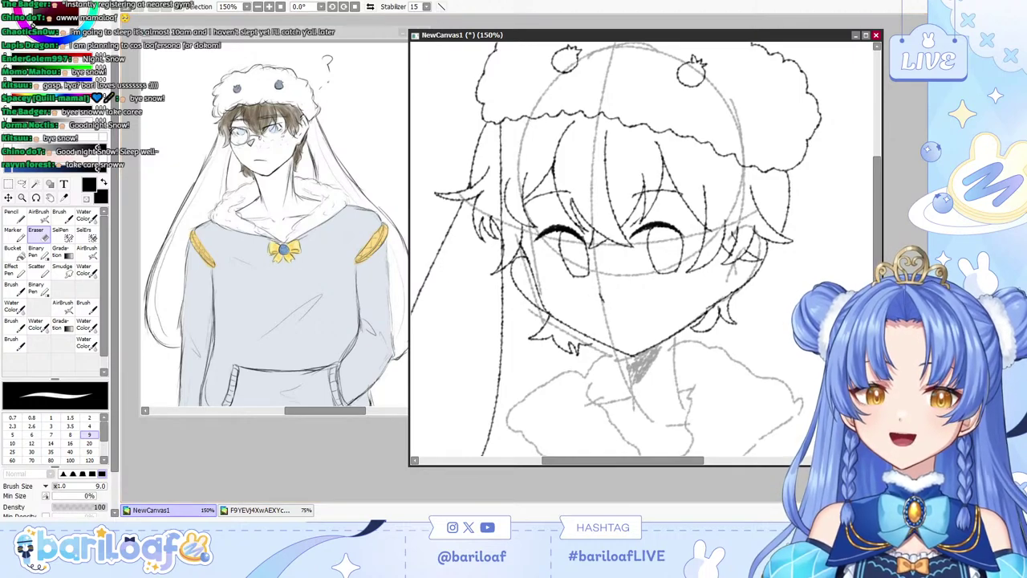
pyautogui.press('b')
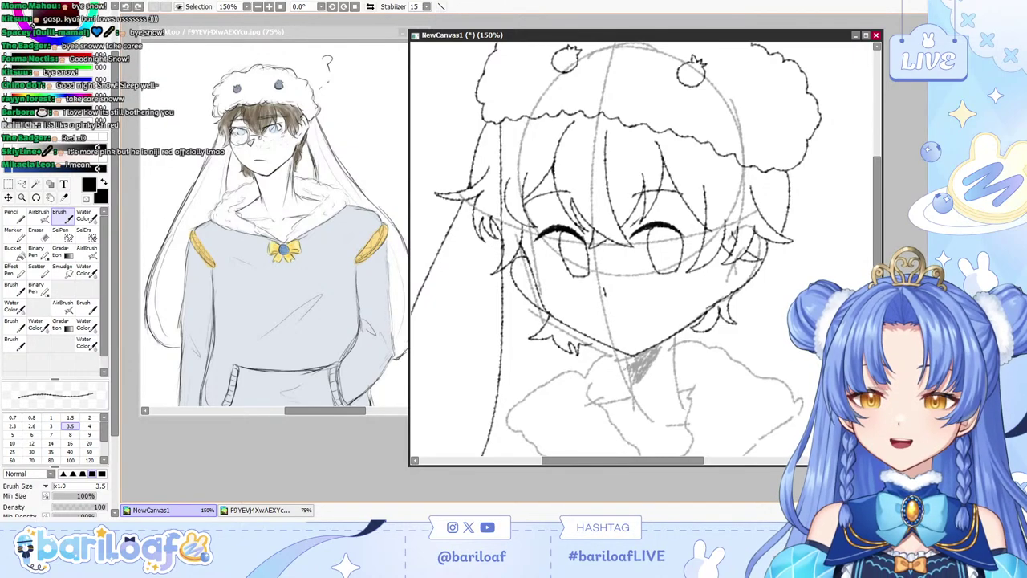
# Draw both sides of the neck below the chin and the shoulder lines sloping outward from its base.
pyautogui.moveTo(625, 355); pyautogui.dragTo(628, 389)
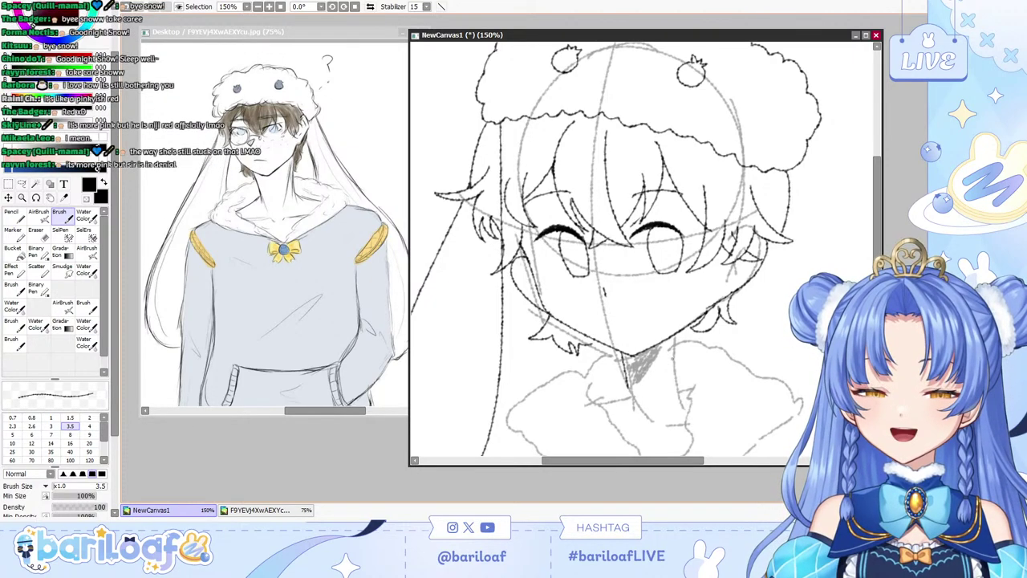
pyautogui.moveTo(676, 334); pyautogui.dragTo(682, 380)
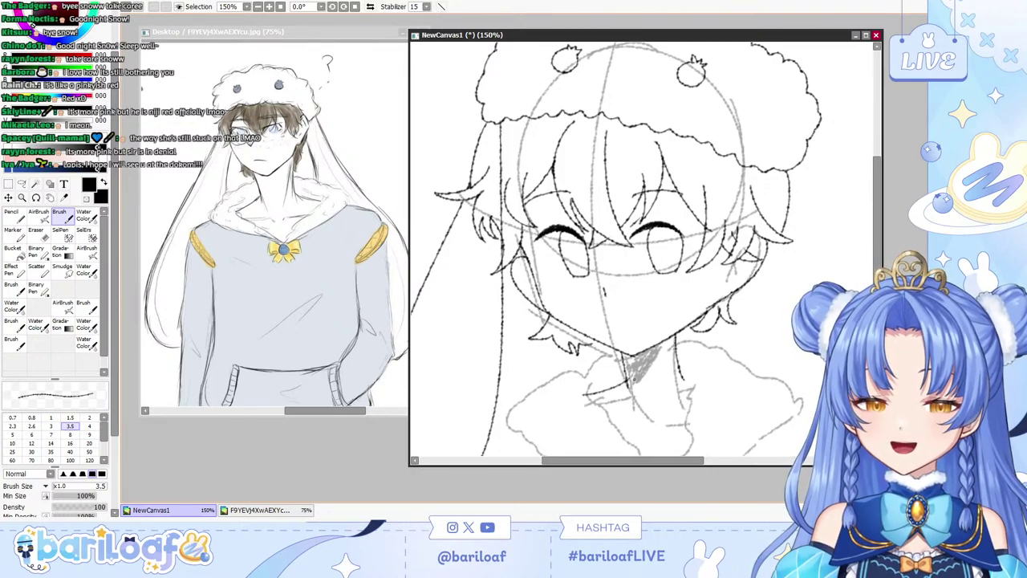
pyautogui.moveTo(580, 398); pyautogui.dragTo(624, 388)
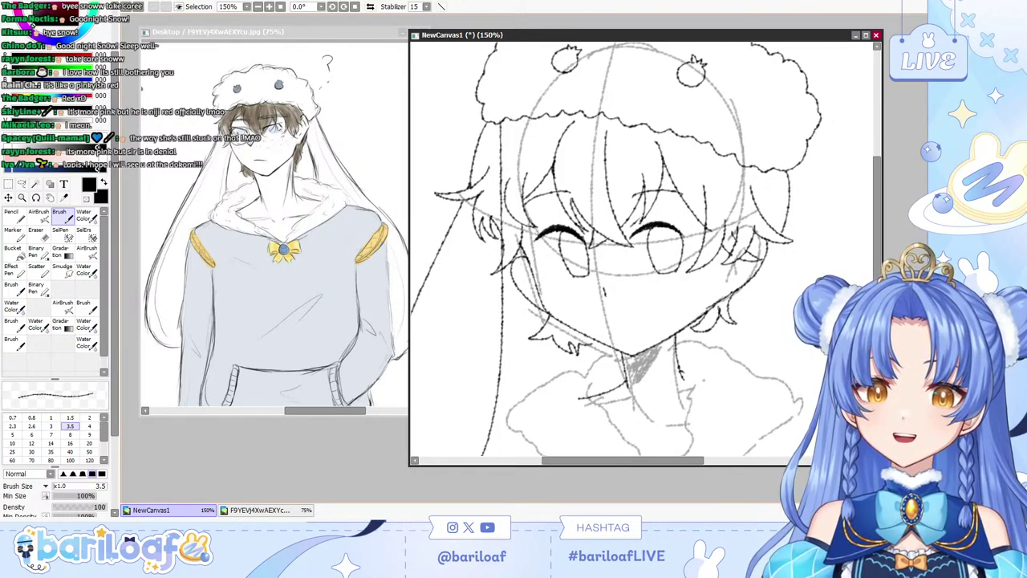
pyautogui.moveTo(679, 376); pyautogui.dragTo(748, 387)
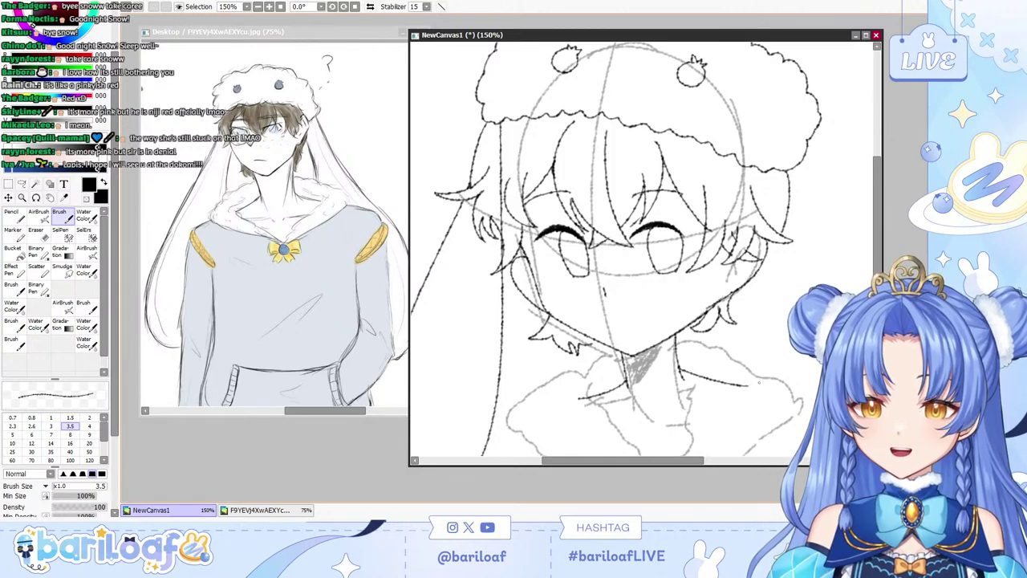
# Draw the fluffy V-shaped inner edge of the collar, running from both shoulder lines to a point below the neck.
pyautogui.scroll(-2, 646, 249)
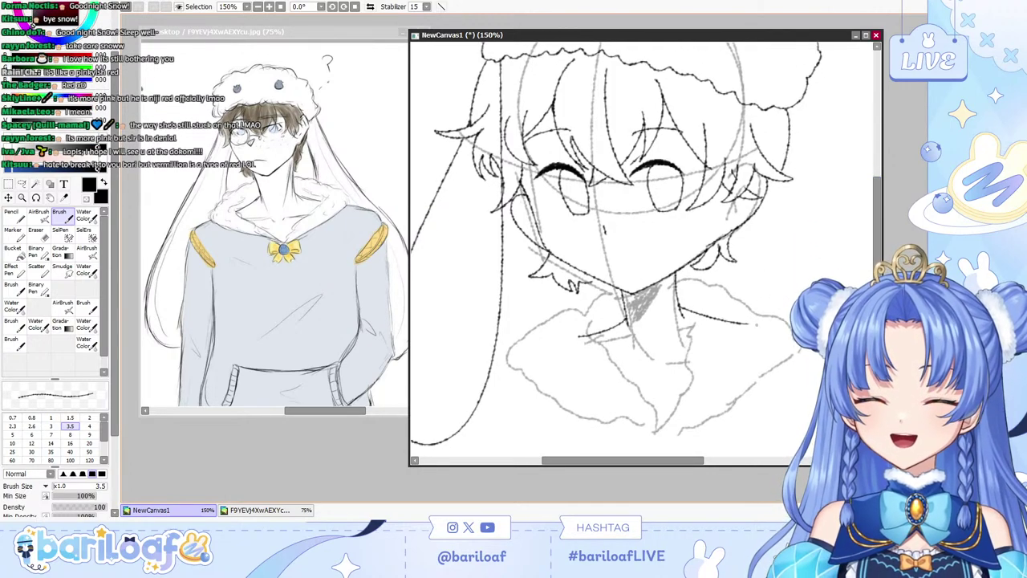
pyautogui.moveTo(745, 329); pyautogui.dragTo(650, 403)
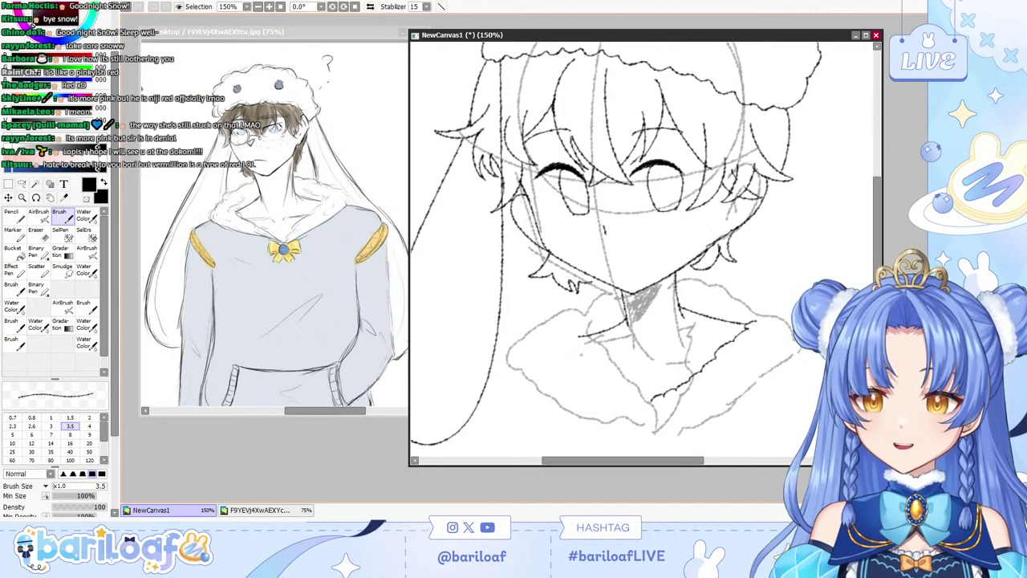
pyautogui.moveTo(576, 337); pyautogui.dragTo(652, 403)
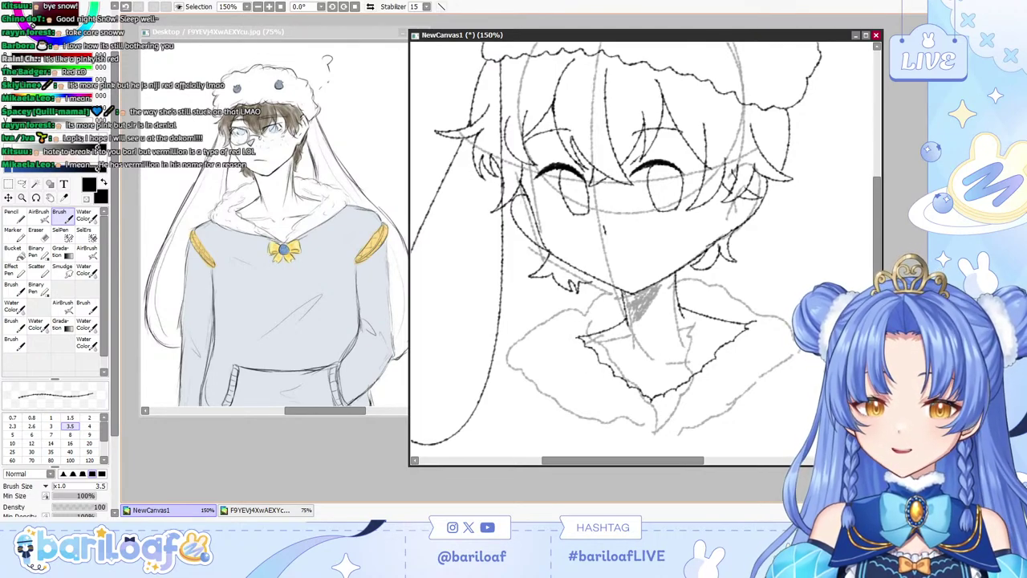
# Draw the fluffy outer outline of the collar, from both sides of the neck around to the point below the inner V.
pyautogui.moveTo(626, 289); pyautogui.dragTo(537, 327)
pyautogui.moveTo(530, 357)
pyautogui.mouseDown()
pyautogui.moveTo(577, 386)
pyautogui.moveTo(657, 397)
pyautogui.mouseUp()
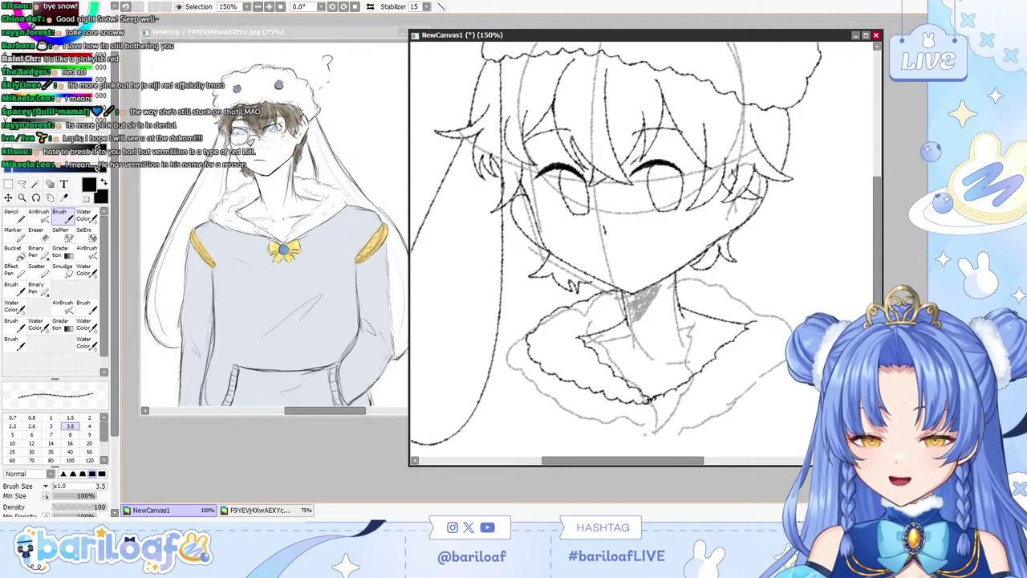
pyautogui.hotkey('ctrl', 'z')
pyautogui.moveTo(616, 284)
pyautogui.mouseDown()
pyautogui.moveTo(549, 318)
pyautogui.moveTo(534, 377)
pyautogui.moveTo(602, 405)
pyautogui.mouseUp()
pyautogui.hotkey('ctrl', 'z')
pyautogui.moveTo(618, 288)
pyautogui.mouseDown()
pyautogui.moveTo(538, 335)
pyautogui.moveTo(548, 374)
pyautogui.moveTo(585, 401)
pyautogui.moveTo(650, 424)
pyautogui.moveTo(748, 383)
pyautogui.mouseUp()
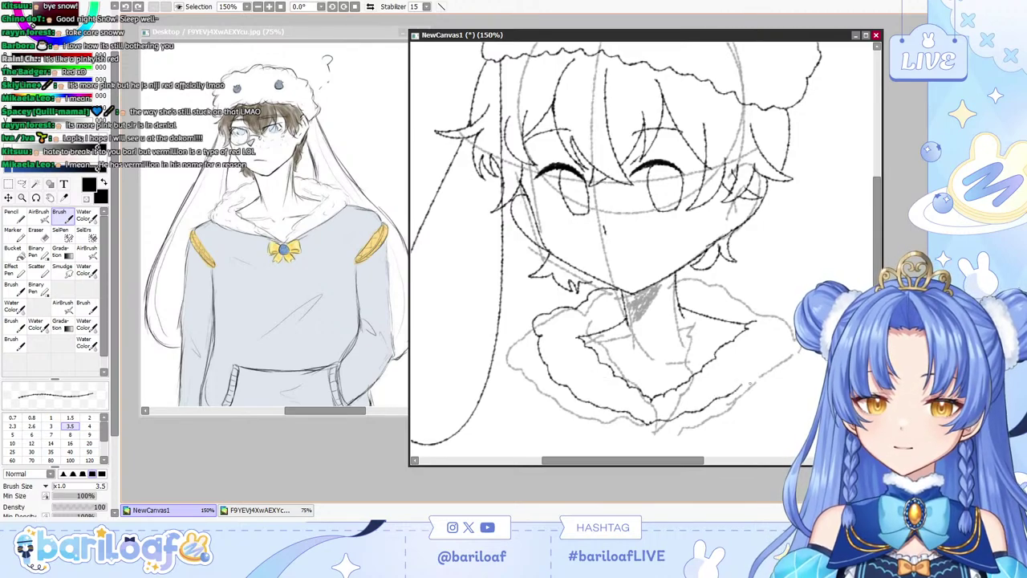
pyautogui.moveTo(771, 289); pyautogui.dragTo(676, 271)
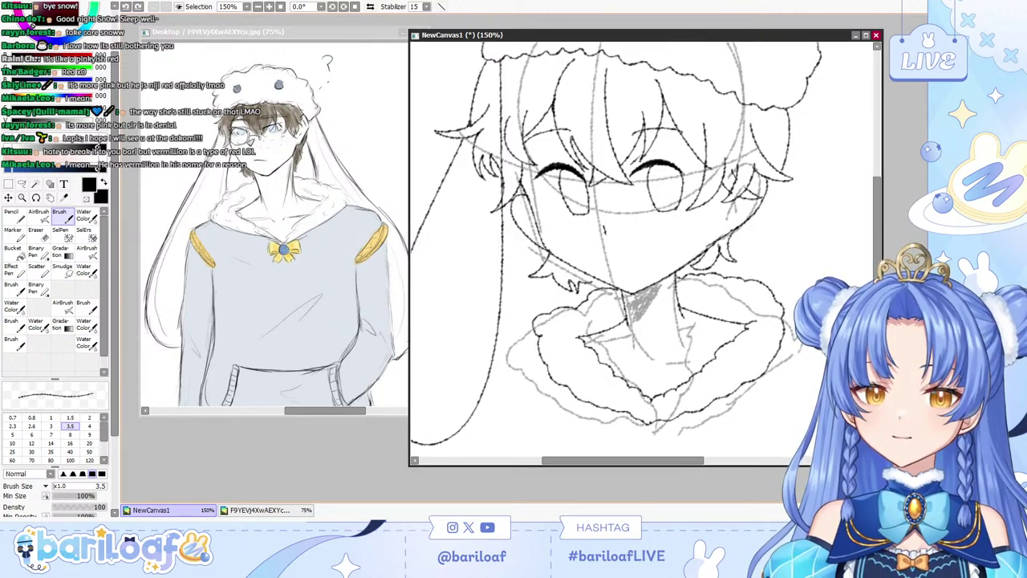
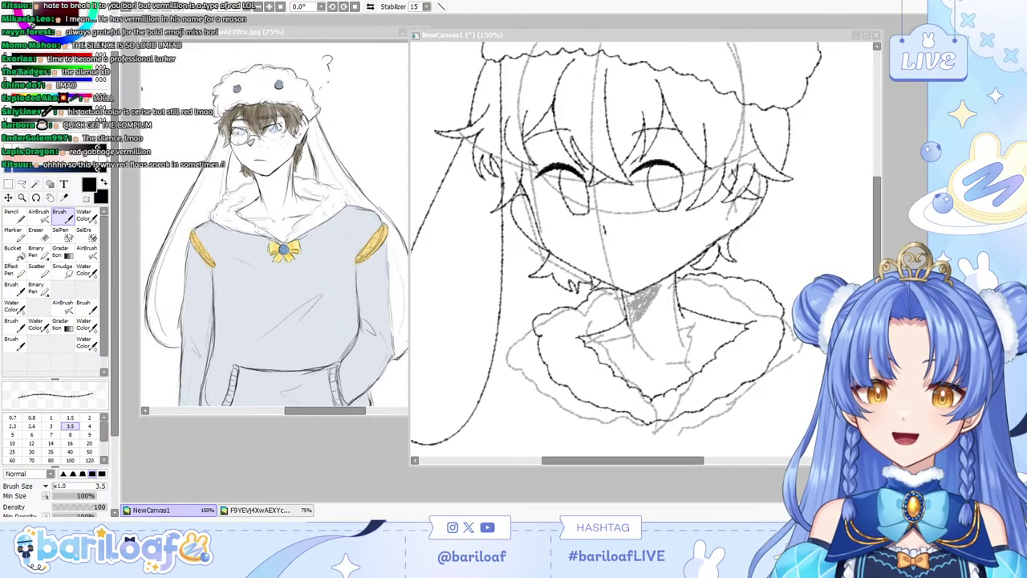
# Erase the part of the left-hand bunny ear's inner line that overlaps the hair.
pyautogui.press('e')
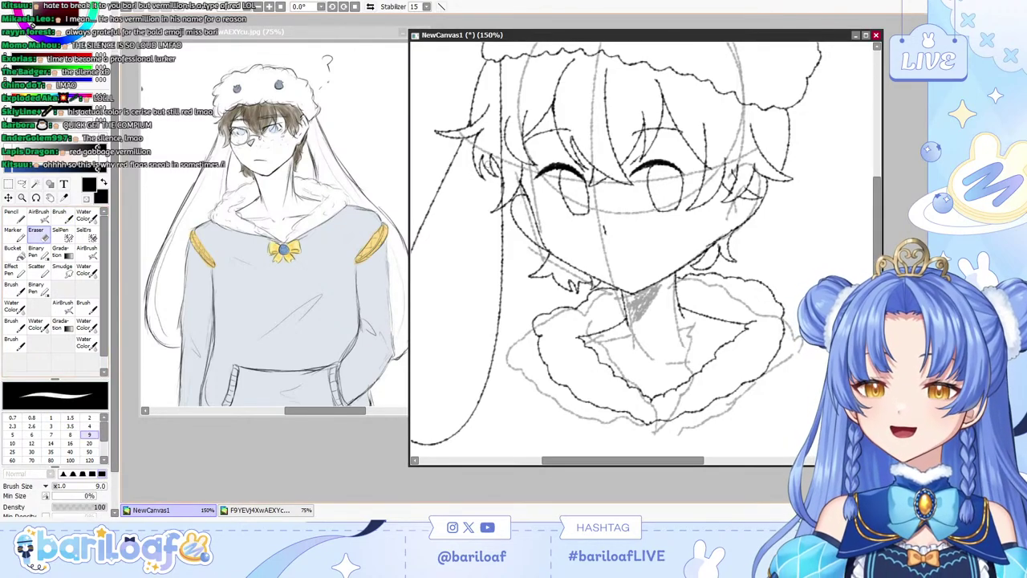
pyautogui.moveTo(501, 152)
pyautogui.mouseDown()
pyautogui.moveTo(502, 170)
pyautogui.moveTo(499, 65)
pyautogui.moveTo(501, 85)
pyautogui.mouseUp()
pyautogui.moveTo(507, 123); pyautogui.dragTo(504, 140)
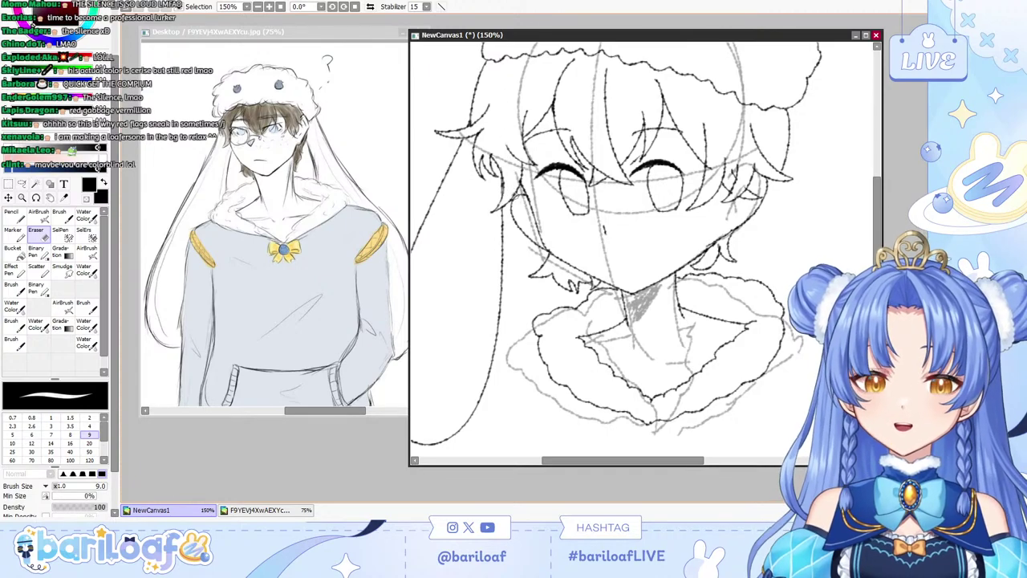
# Draw the long drooping bunny ear on the right-hand side of the hat, matching the length of the left-hand one.
pyautogui.press('b')
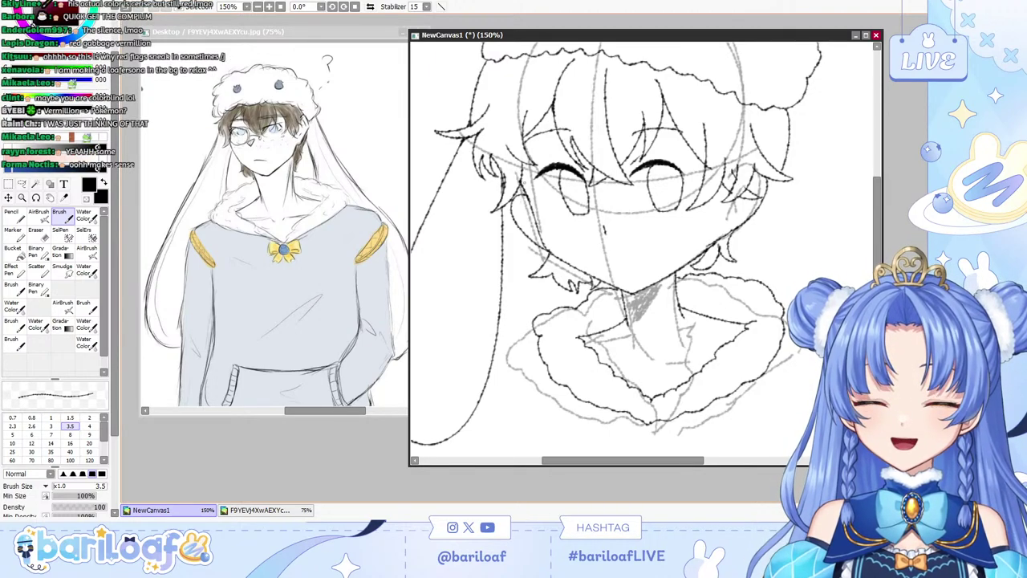
pyautogui.scroll(-2, 642, 249)
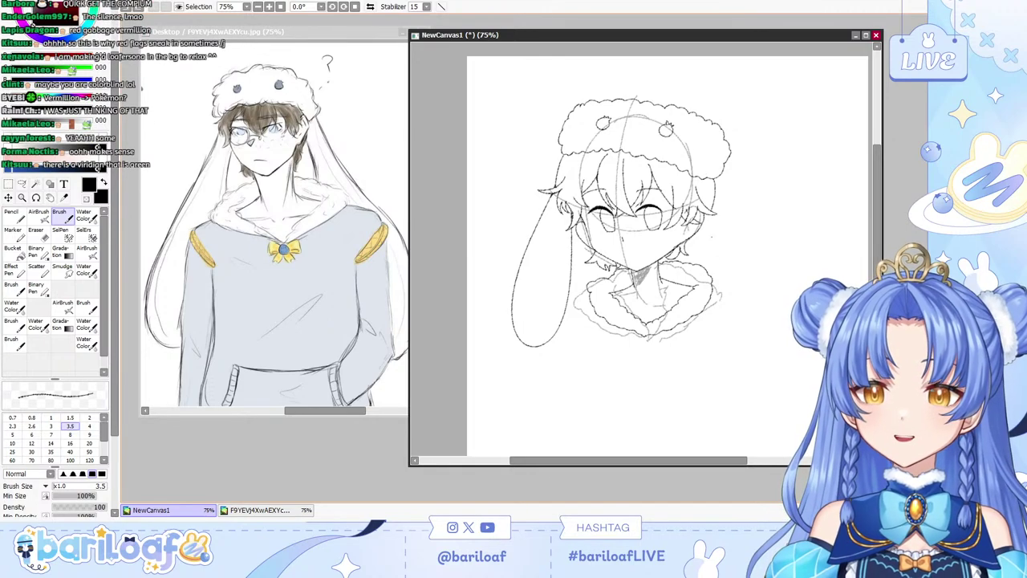
pyautogui.hotkey('ctrl', 'z')
pyautogui.moveTo(705, 191)
pyautogui.mouseDown()
pyautogui.moveTo(712, 237)
pyautogui.moveTo(716, 178)
pyautogui.moveTo(782, 360)
pyautogui.moveTo(713, 161)
pyautogui.moveTo(708, 205)
pyautogui.moveTo(713, 154)
pyautogui.mouseUp()
pyautogui.hotkey('ctrl', 'z')
pyautogui.hotkey('ctrl', 'z')
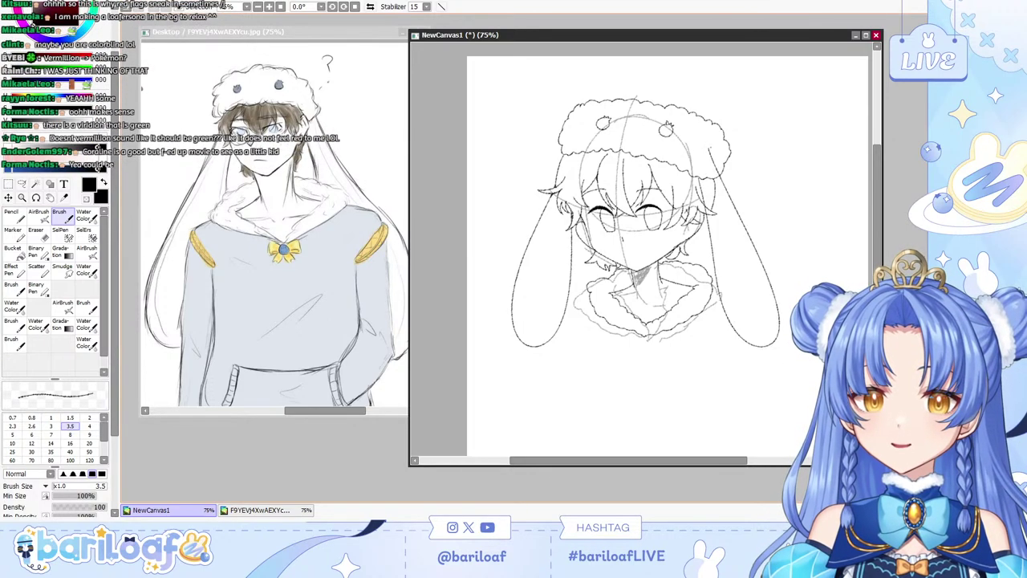
# Erase the right-hand ear's lines where they overlap the hat's fluffy brim.
pyautogui.click(39, 234)
pyautogui.click(269, 6)
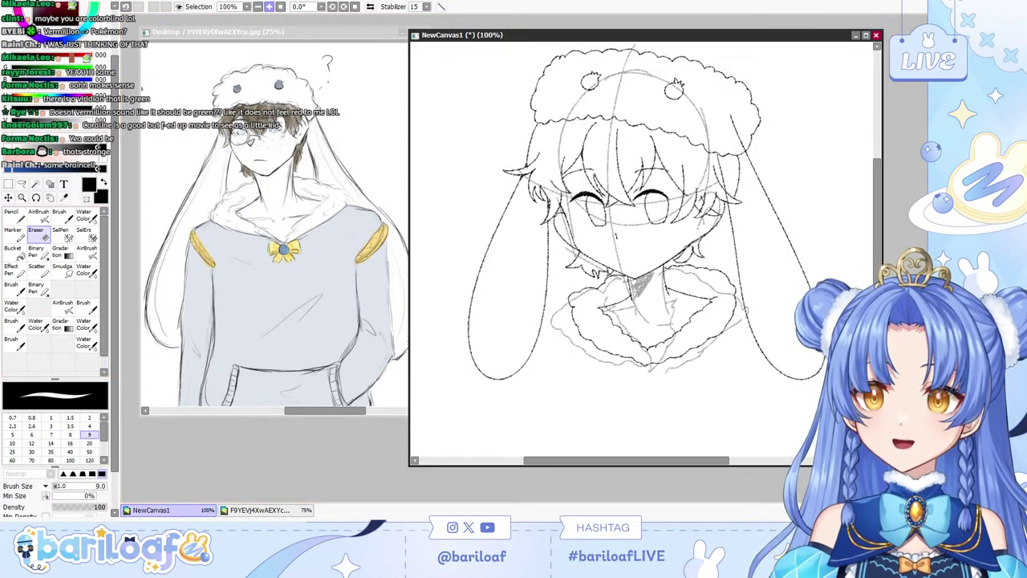
pyautogui.click(269, 6)
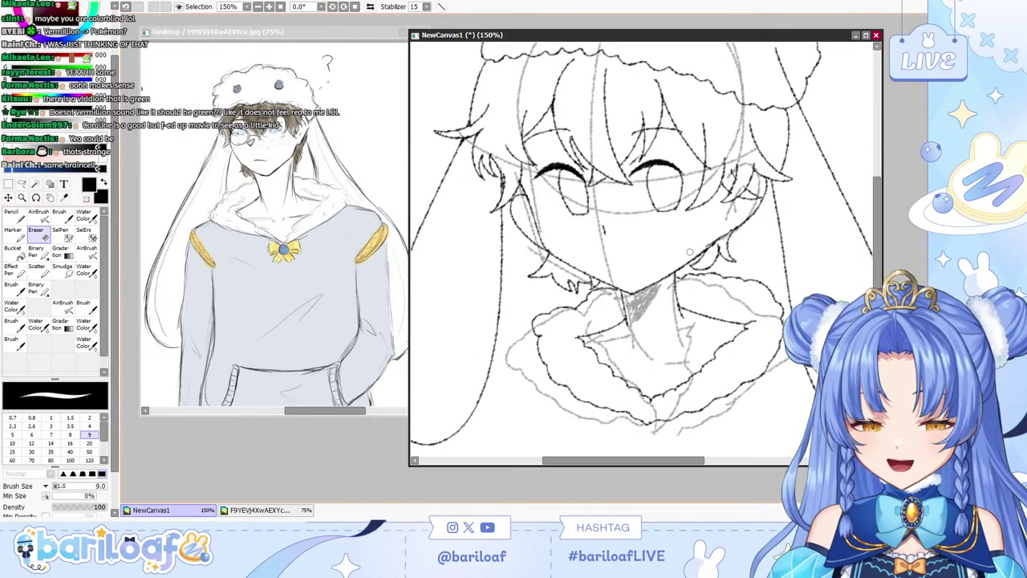
pyautogui.scroll(2, 783, 164)
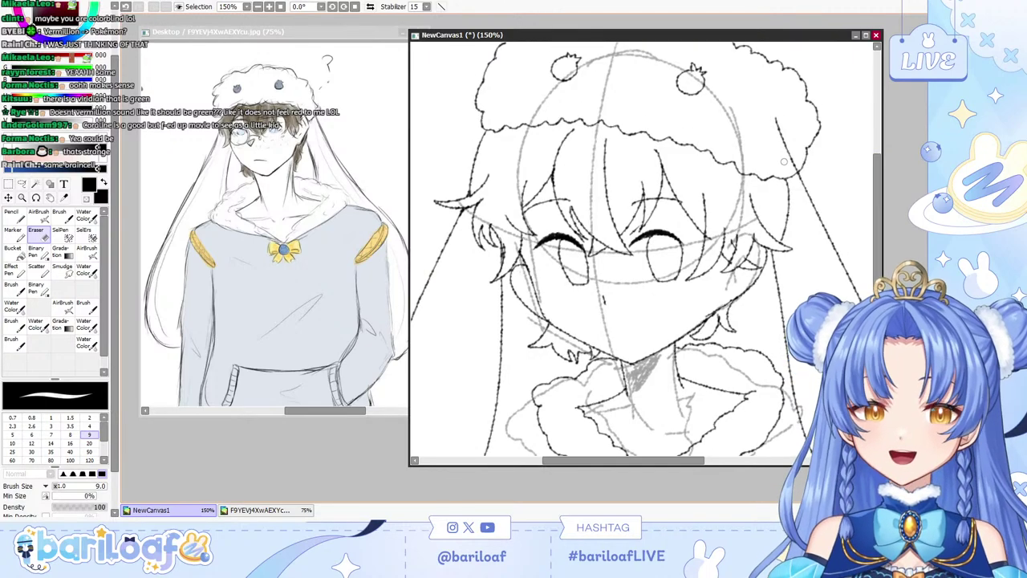
pyautogui.moveTo(793, 163); pyautogui.dragTo(773, 114)
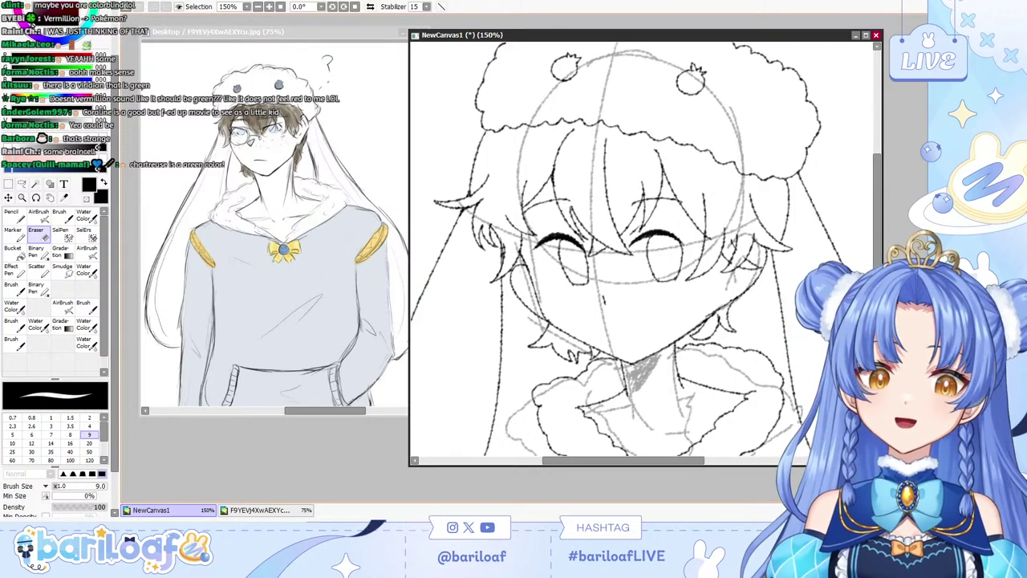
# Draw a thin eyebrow with an angled inner end above the right-hand eye, reworking the strokes until the shape fits.
pyautogui.click(62, 216)
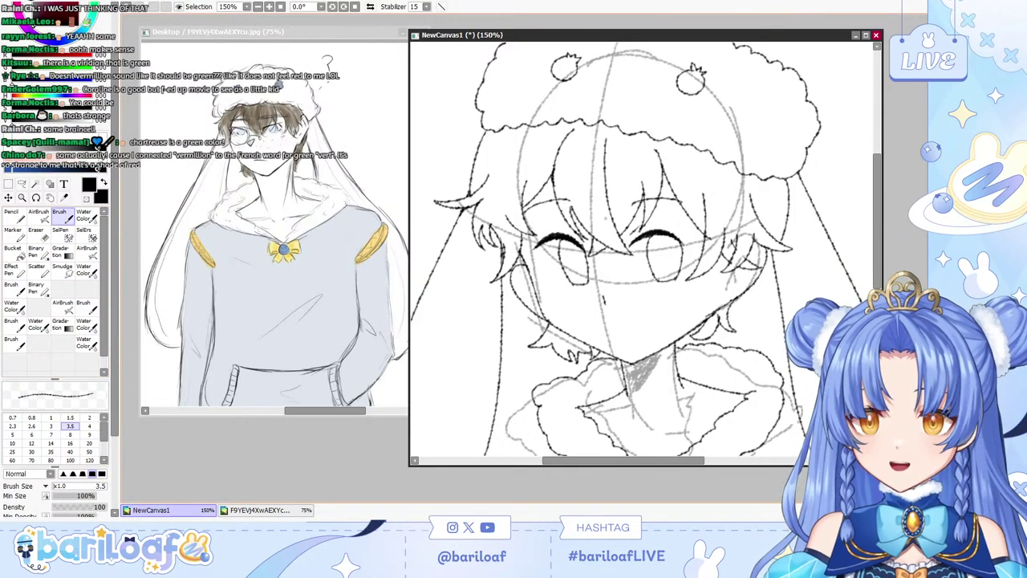
pyautogui.moveTo(683, 139); pyautogui.dragTo(686, 159)
pyautogui.hotkey('ctrl', 'z')
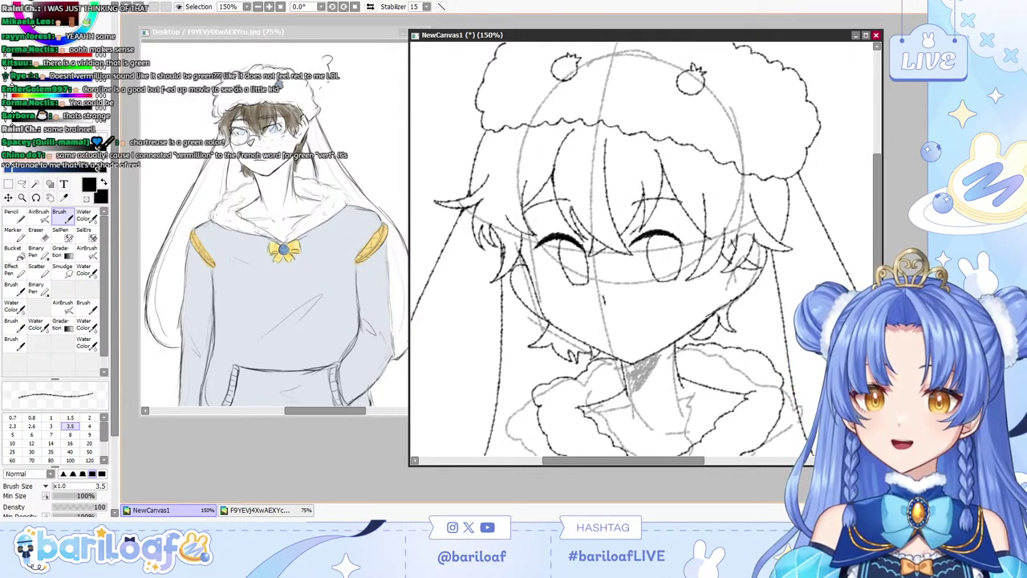
pyautogui.hotkey('ctrl', 'z')
pyautogui.moveTo(635, 206); pyautogui.dragTo(689, 200)
pyautogui.hotkey('ctrl', 'z')
pyautogui.hotkey('ctrl', 'z')
pyautogui.hotkey('ctrl', 'z')
pyautogui.hotkey('ctrl', 'z')
pyautogui.hotkey('ctrl', 'z')
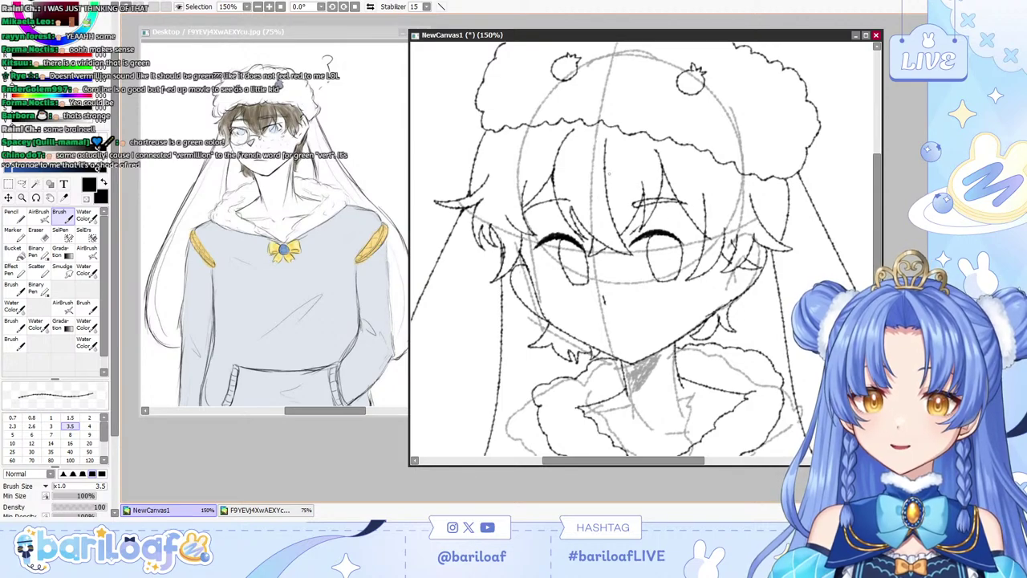
# Mirror the view and draw the matching eyebrow above the other eye.
pyautogui.press('h')
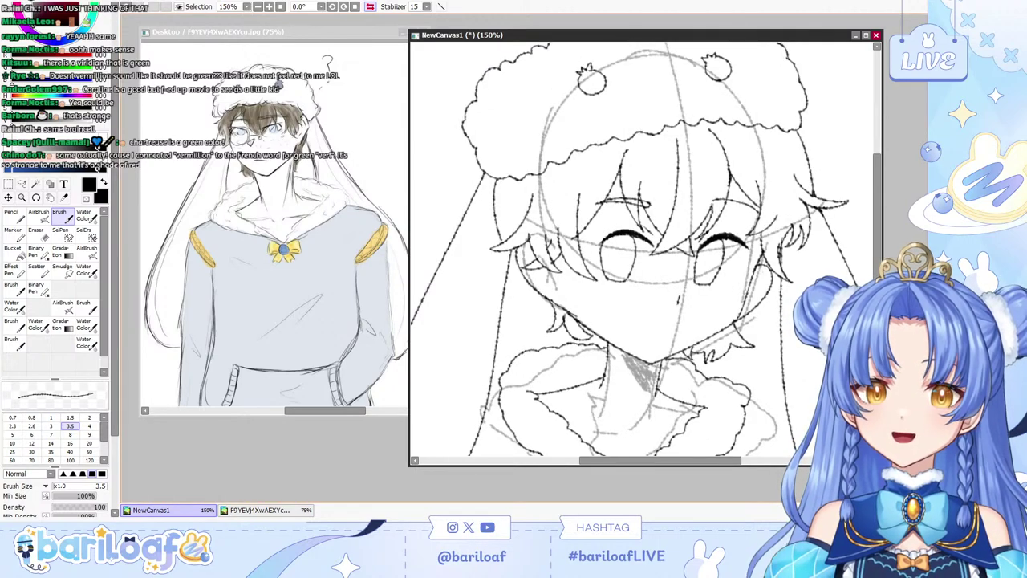
pyautogui.moveTo(711, 201); pyautogui.dragTo(766, 213)
pyautogui.hotkey('ctrl', 'z')
pyautogui.hotkey('ctrl', 'z')
pyautogui.hotkey('ctrl', 'z')
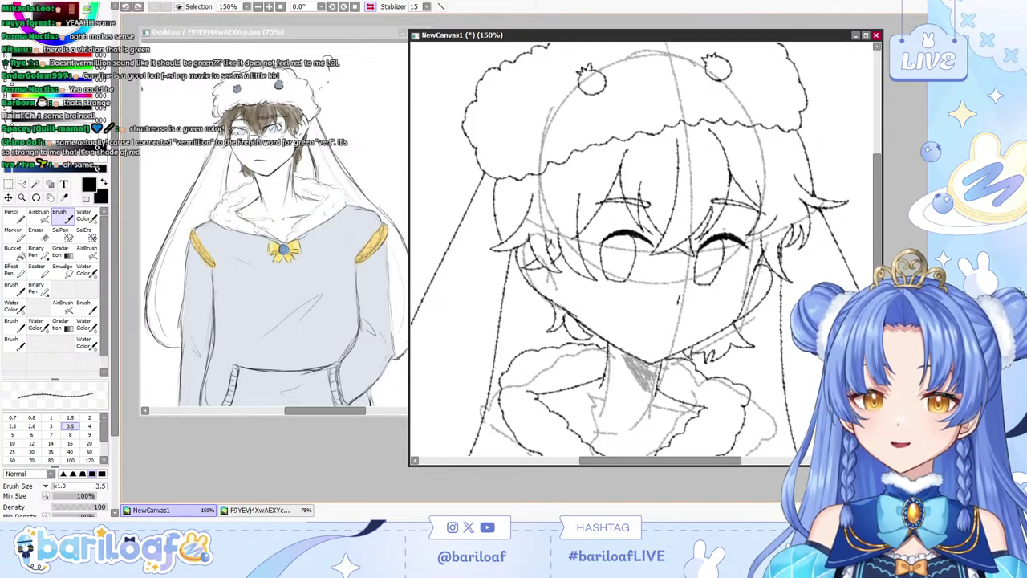
# Restore the unmirrored view, then draw a tiny frowning mouth above the chin and scattered freckles on both cheeks.
pyautogui.press('h')
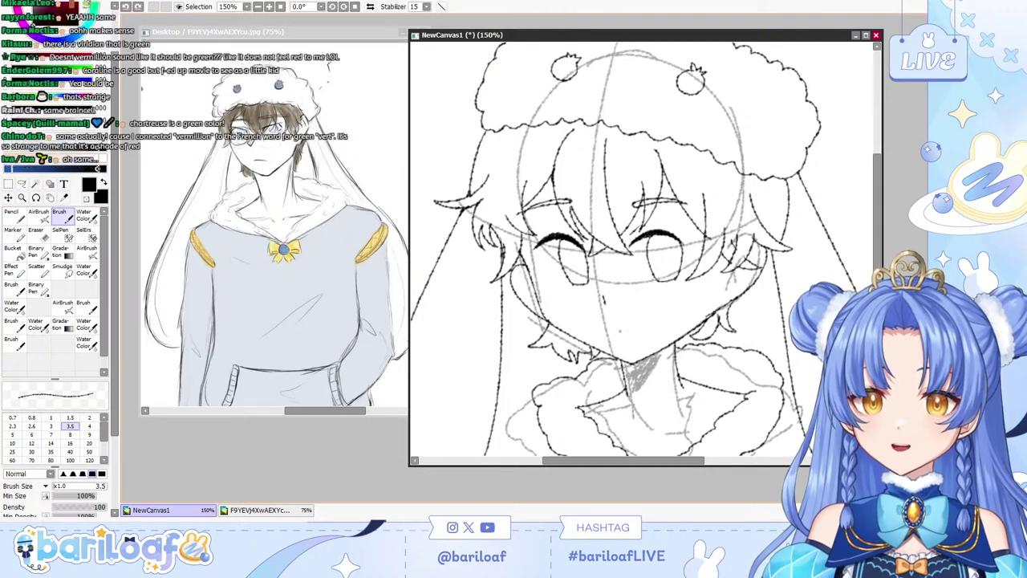
pyautogui.moveTo(616, 331); pyautogui.dragTo(633, 331)
pyautogui.hotkey('ctrl', 'z')
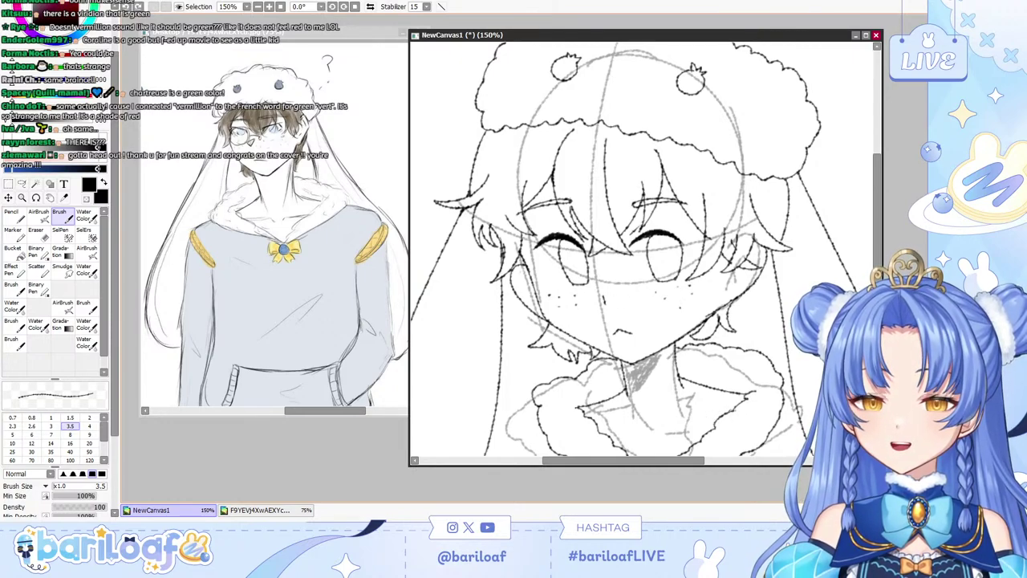
# Draw the collarbone lines and the small notch at the base of the neck inside the collar opening.
pyautogui.moveTo(736, 409); pyautogui.dragTo(674, 420)
pyautogui.moveTo(589, 409); pyautogui.dragTo(664, 427)
pyautogui.hotkey('ctrl', 'z')
pyautogui.hotkey('ctrl', 'z')
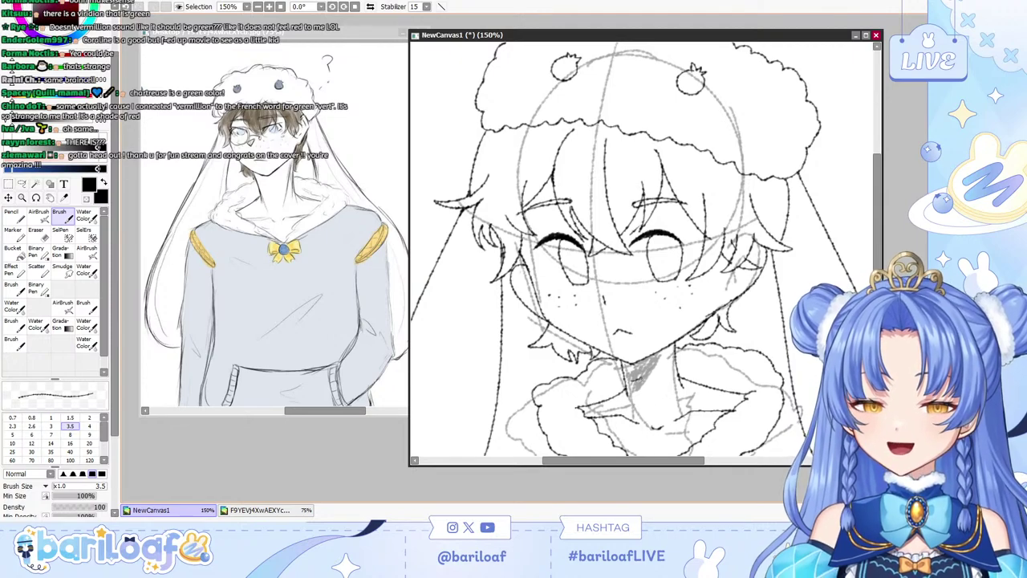
# Hide the rough grey construction sketch so that only the clean line art remains on the canvas.
pyautogui.press('pagedown')
pyautogui.press('pagedown')
pyautogui.press('pageup')
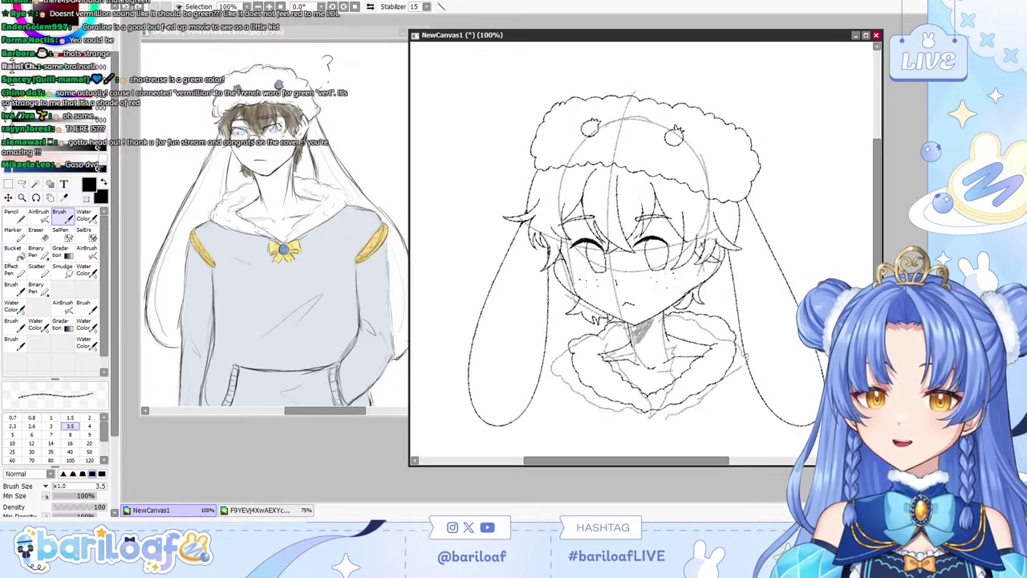
pyautogui.hotkey('ctrl', 'Tab')
pyautogui.hotkey('ctrl', 'Tab')
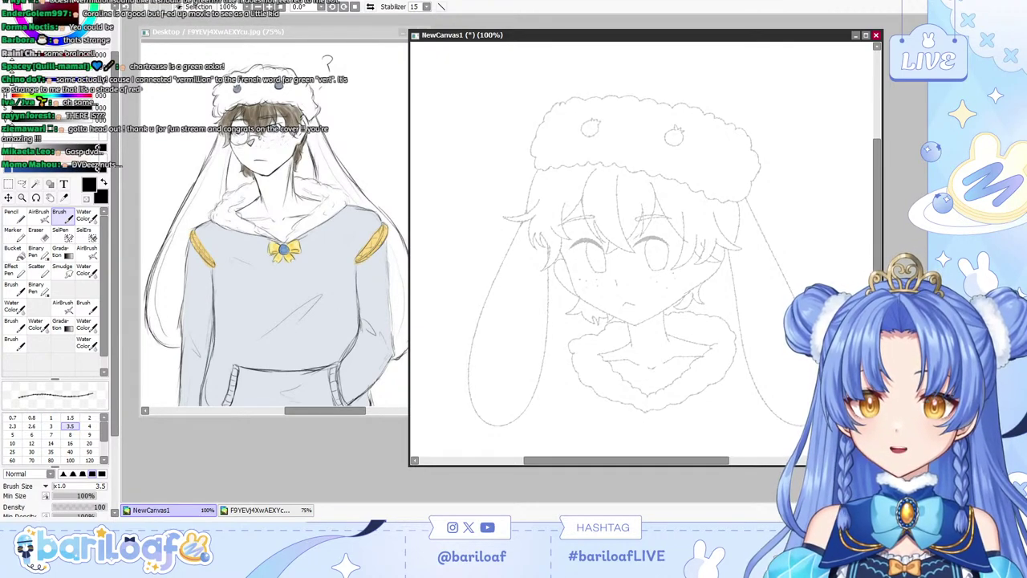
pyautogui.click(258, 6)
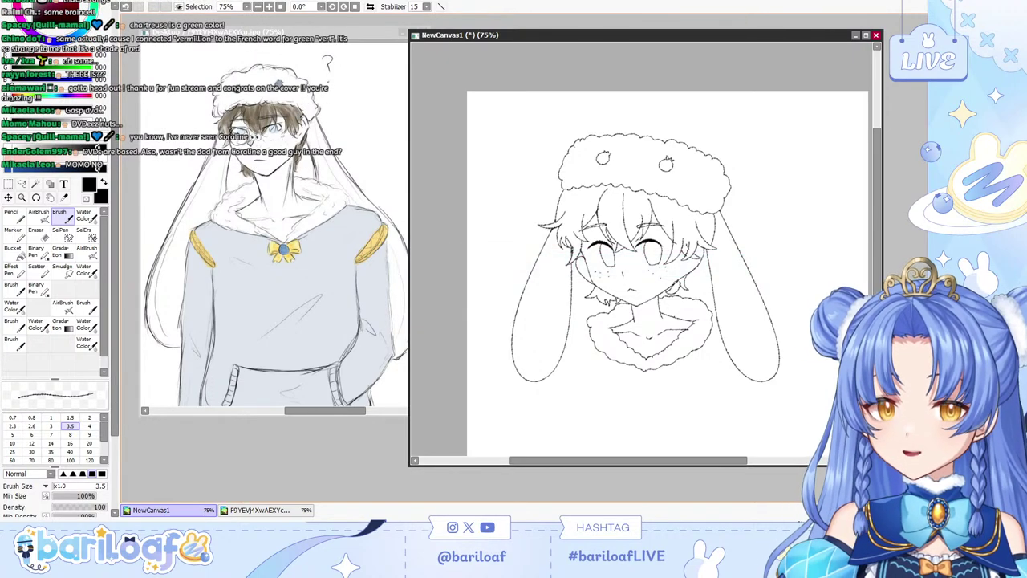
# Transform the whole line art, skewing its upper edge slightly rightward and pulling the lower-left corner slightly inward.
pyautogui.hotkey('ctrl', 't')
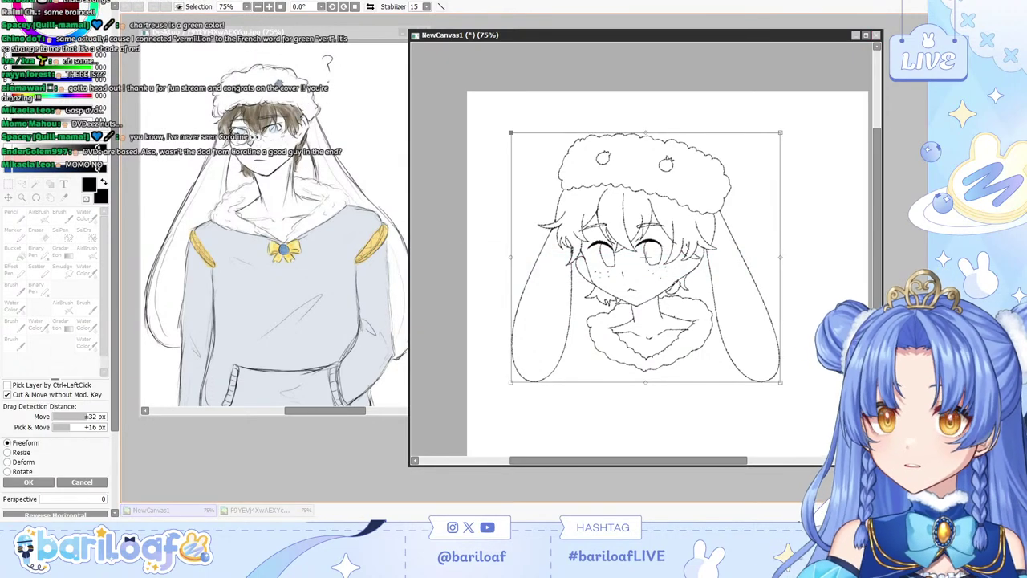
pyautogui.moveTo(647, 133); pyautogui.dragTo(653, 132)
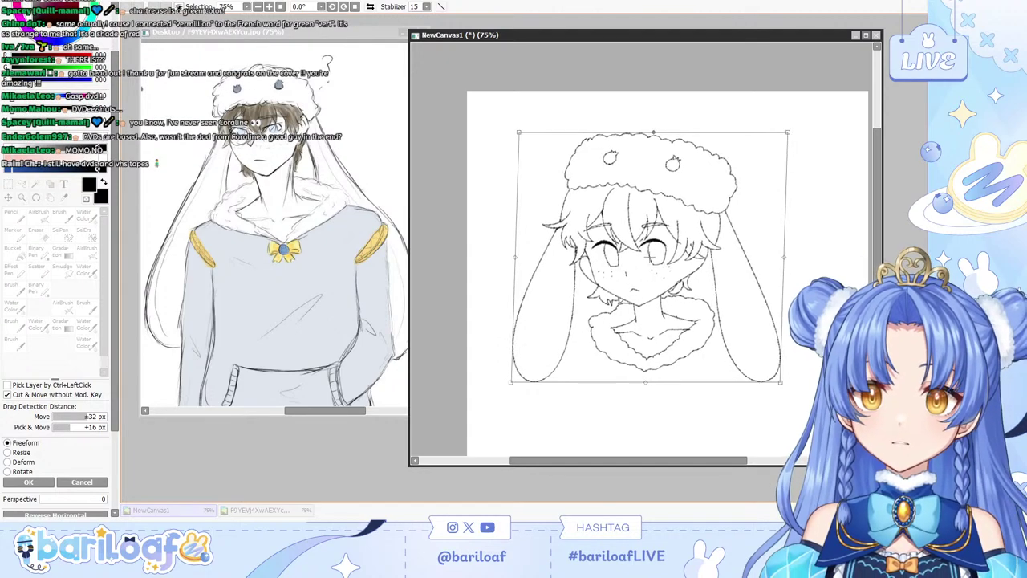
pyautogui.moveTo(510, 382); pyautogui.dragTo(514, 378)
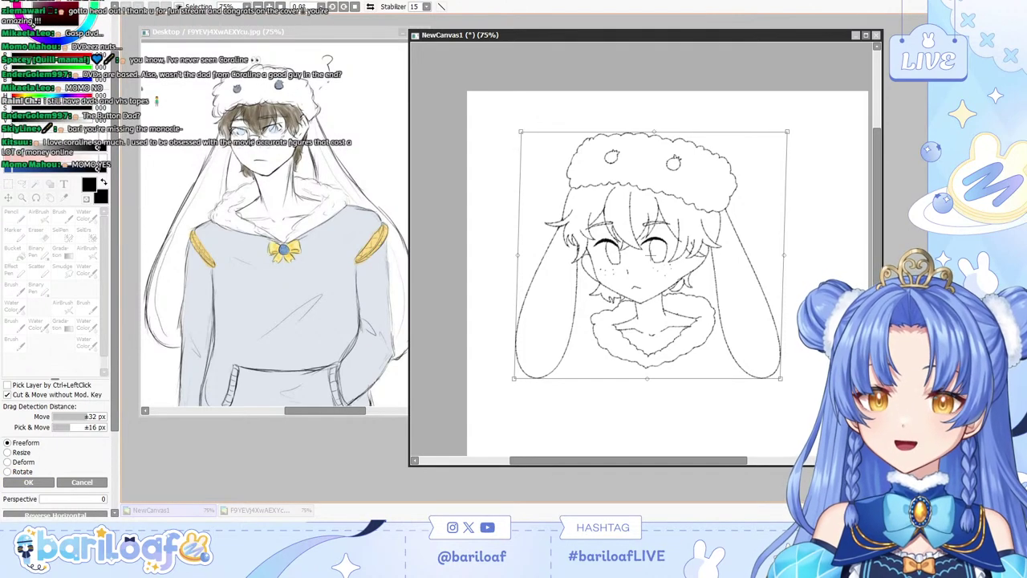
pyautogui.moveTo(515, 379); pyautogui.dragTo(517, 376)
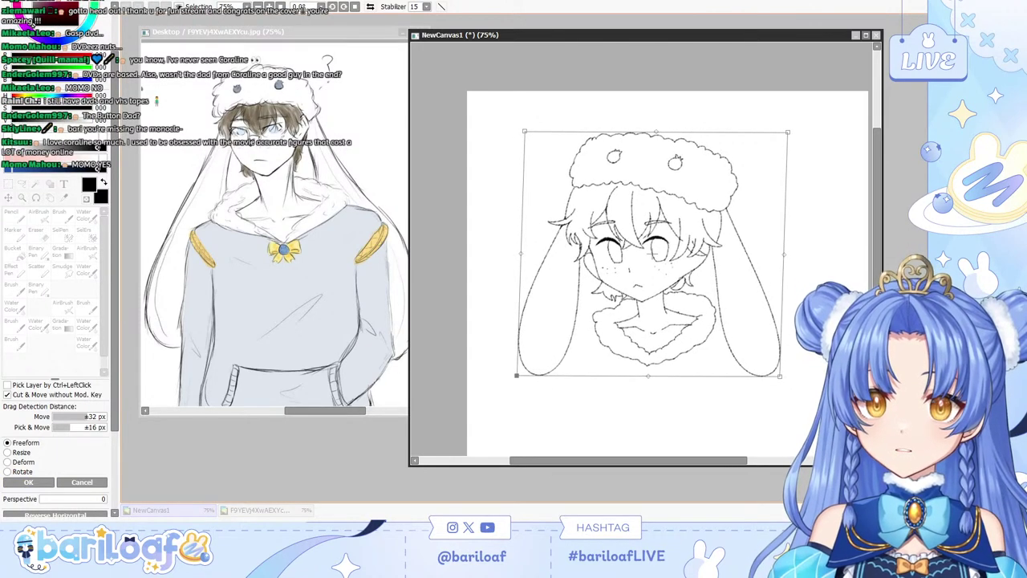
pyautogui.press('Return')
# Examine the reference sheet's full outfit, bunny-eared loaf creature and small chibi version of the character.
pyautogui.click(277, 33)
pyautogui.click(259, 7)
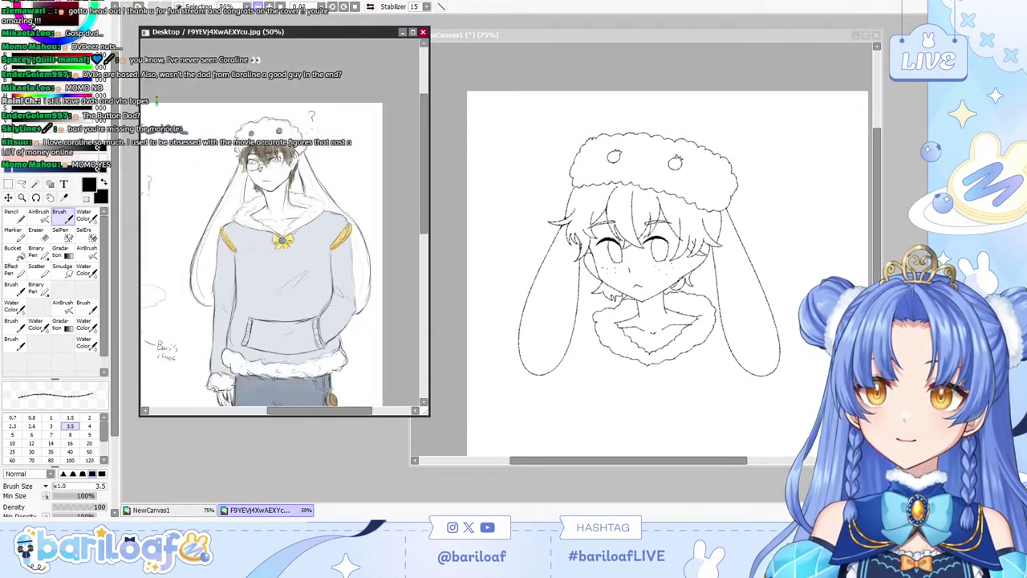
pyautogui.click(258, 6)
pyautogui.click(270, 6)
pyautogui.click(269, 7)
pyautogui.moveTo(325, 410); pyautogui.dragTo(231, 411)
pyautogui.click(514, 36)
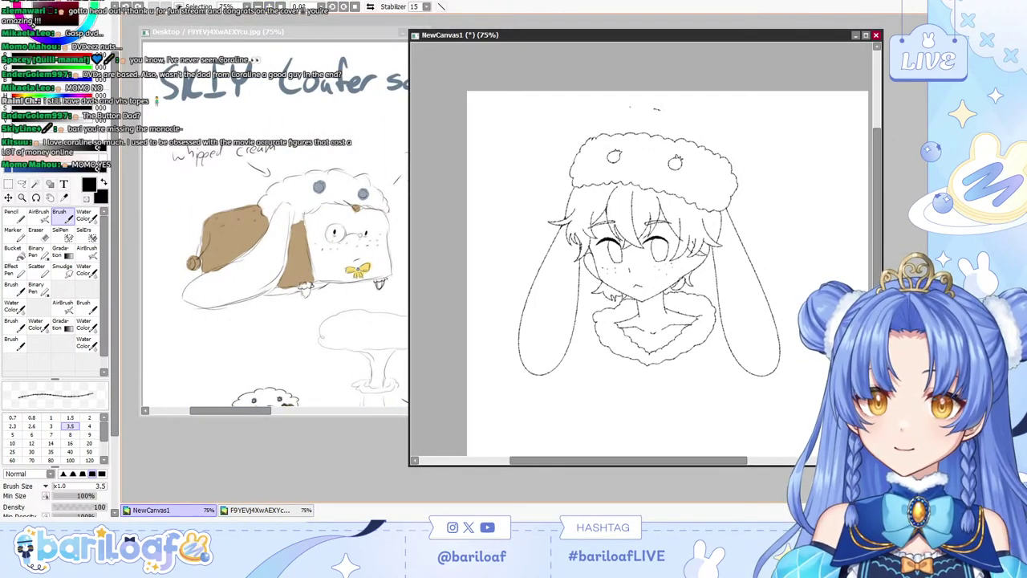
pyautogui.moveTo(605, 114); pyautogui.dragTo(647, 107)
pyautogui.hotkey('ctrl', 'z')
pyautogui.click(321, 353)
pyautogui.moveTo(231, 411); pyautogui.dragTo(244, 411)
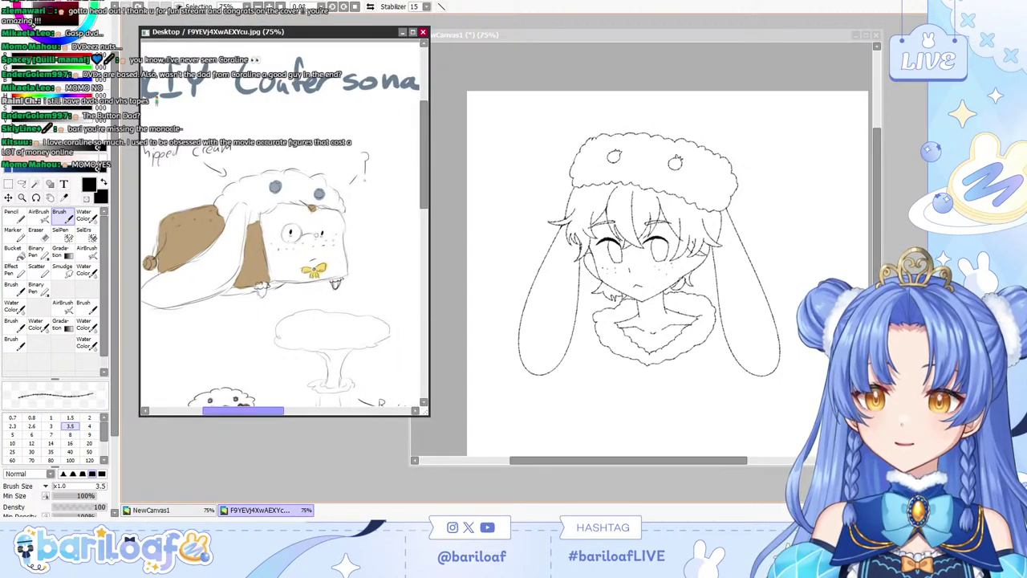
pyautogui.moveTo(424, 155)
pyautogui.mouseDown()
pyautogui.moveTo(424, 215)
pyautogui.moveTo(424, 141)
pyautogui.mouseUp()
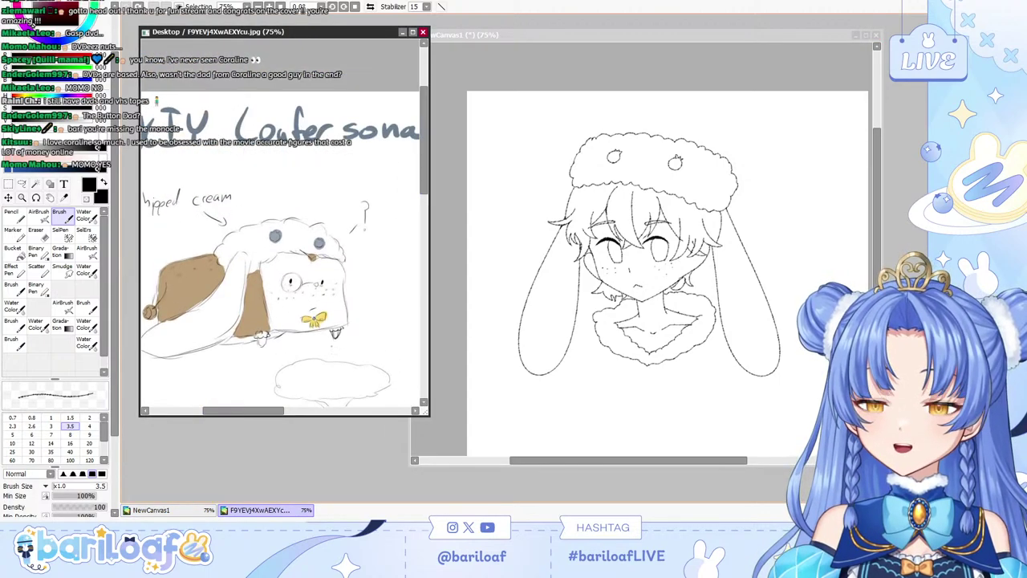
pyautogui.scroll(-3, 285, 225)
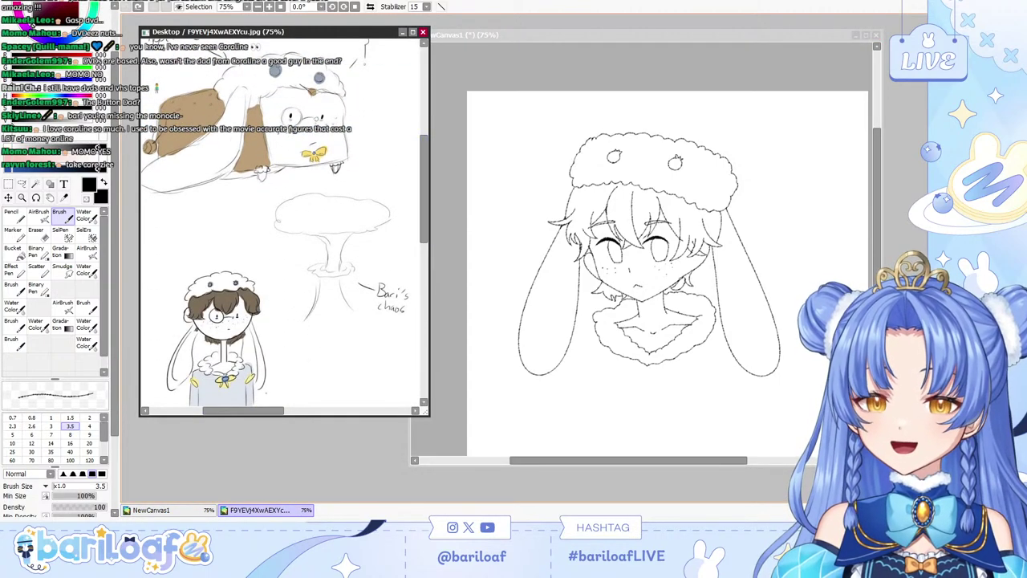
pyautogui.moveTo(265, 410); pyautogui.dragTo(295, 411)
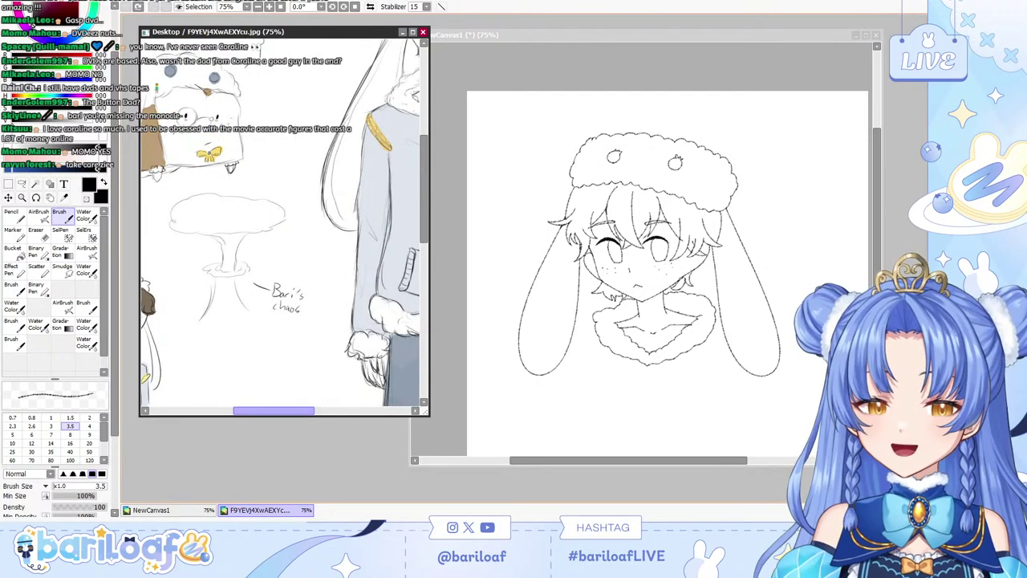
pyautogui.moveTo(274, 411); pyautogui.dragTo(252, 411)
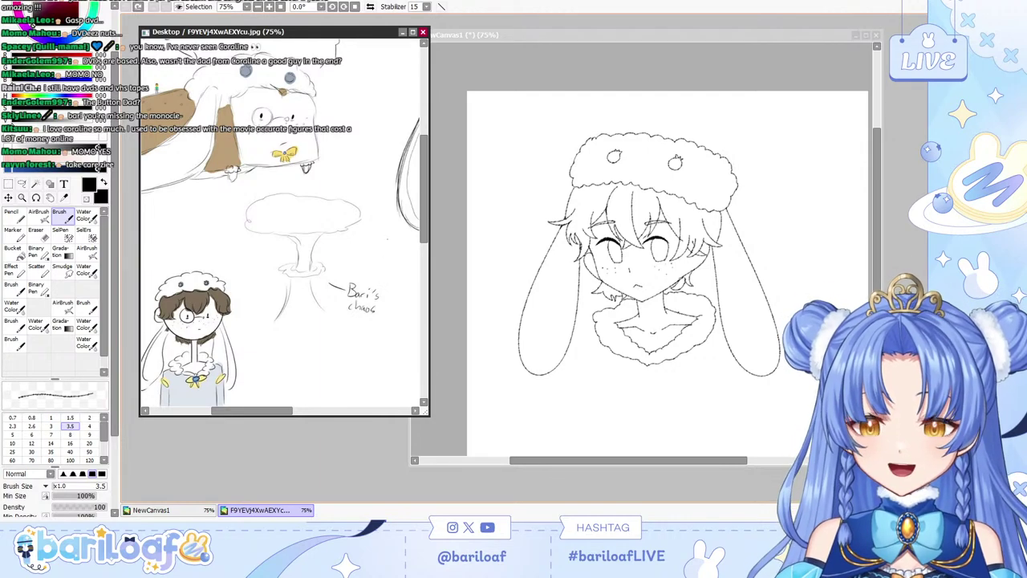
# Enlarge the reference image and examine the mushroom-cloud doodle, the outfit, and the character's head and shoulders.
pyautogui.scroll(5, 358, 282)
pyautogui.moveTo(427, 415); pyautogui.dragTo(565, 467)
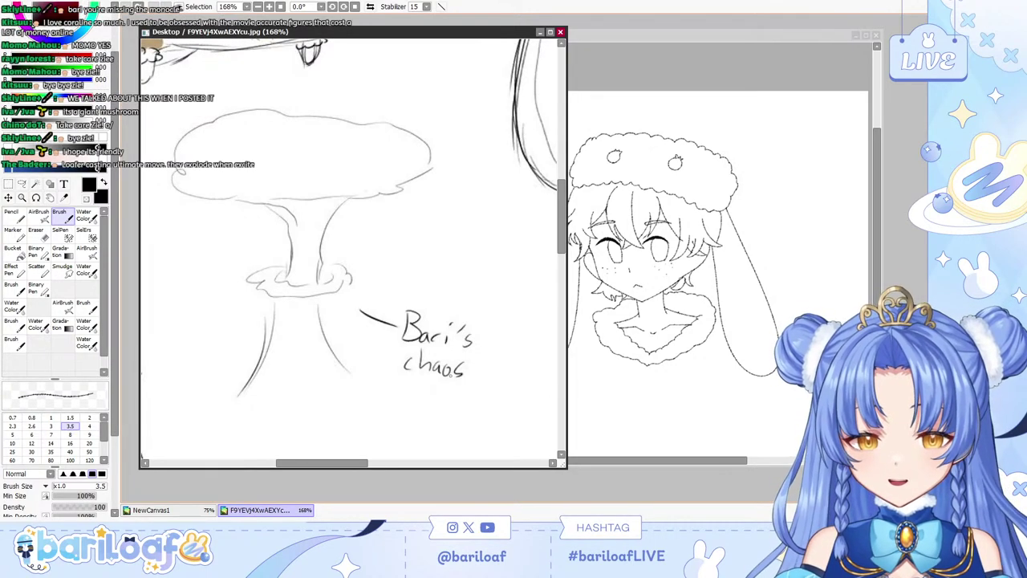
pyautogui.scroll(4, 327, 286)
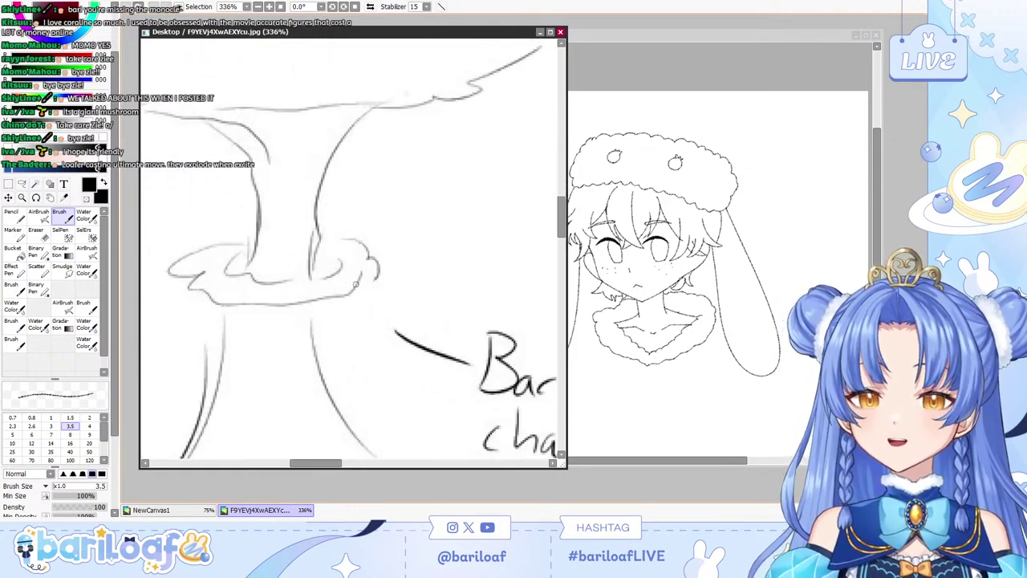
pyautogui.scroll(-7, 370, 268)
pyautogui.moveTo(319, 463); pyautogui.dragTo(429, 463)
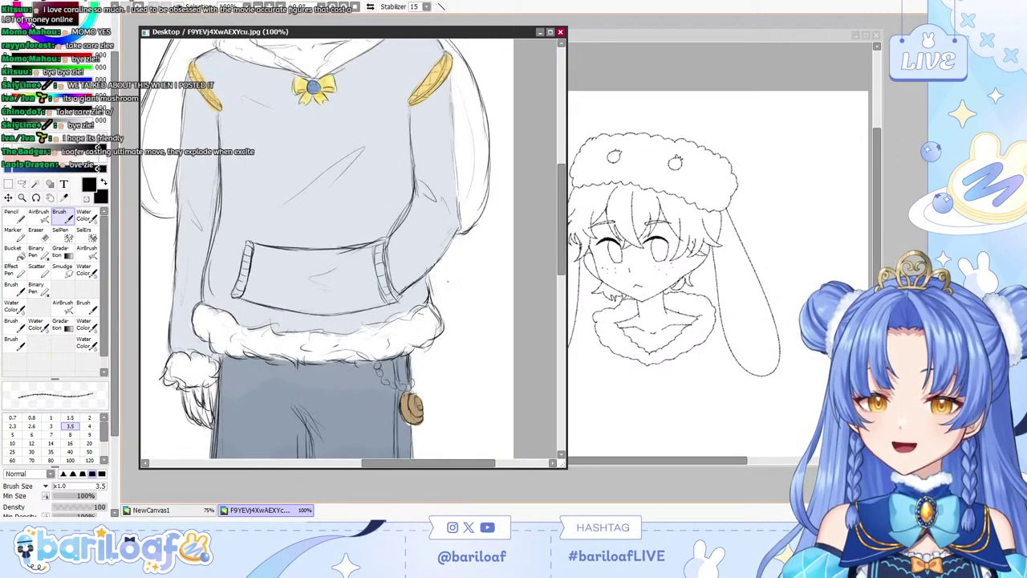
pyautogui.scroll(5, 353, 249)
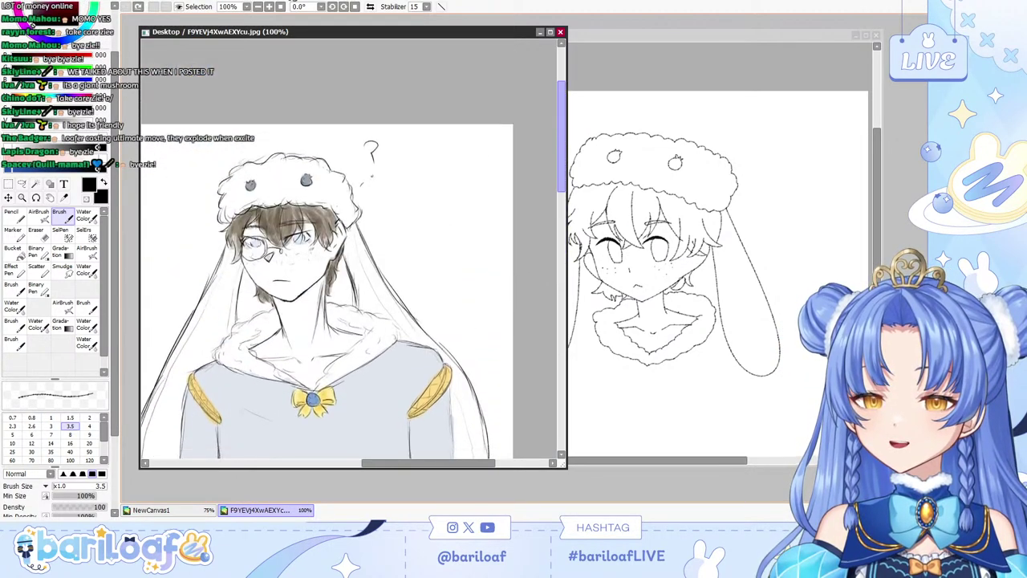
pyautogui.moveTo(429, 463); pyautogui.dragTo(400, 463)
pyautogui.scroll(1, 486, 311)
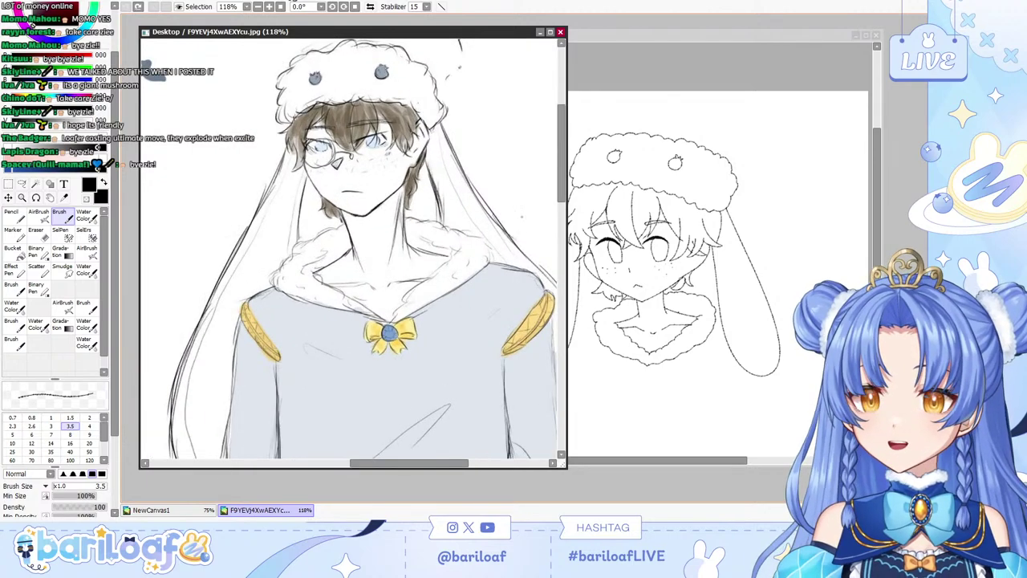
pyautogui.scroll(2, 353, 249)
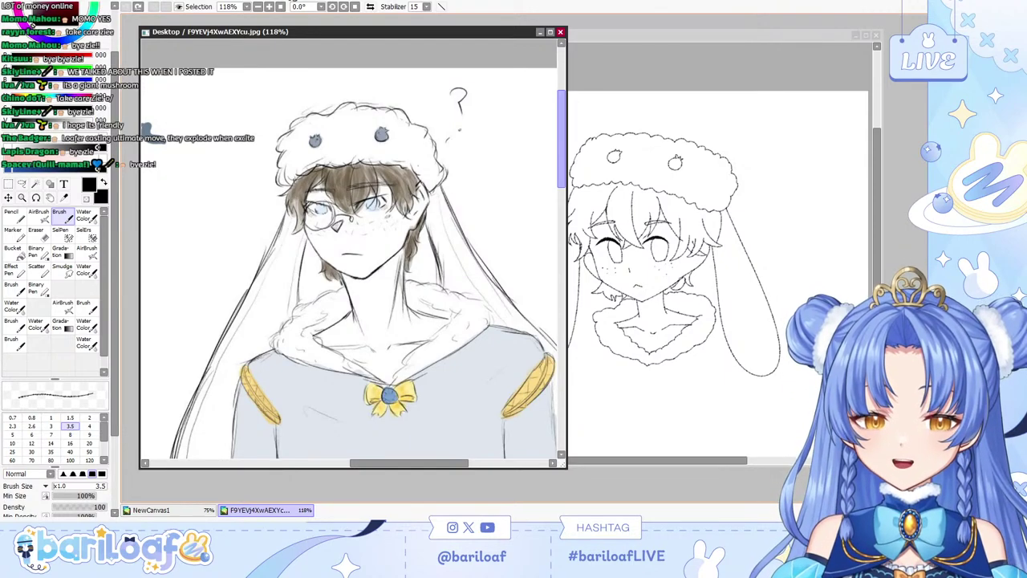
# Draw a round monocle over the left-hand eye of the line art, with a short curved bridge across the nose.
pyautogui.click(607, 373)
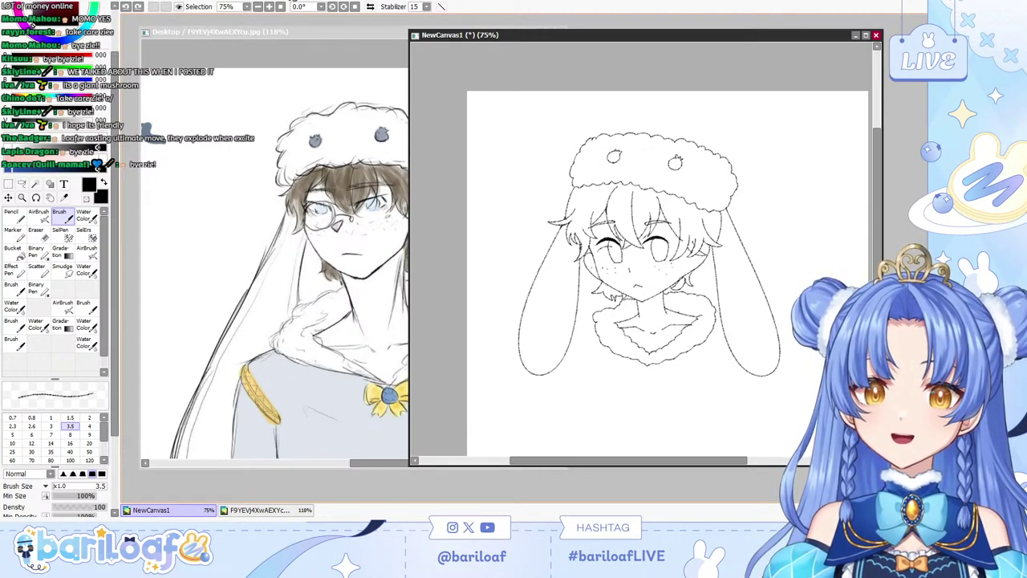
pyautogui.hotkey('ctrl', 'z')
pyautogui.moveTo(599, 249)
pyautogui.mouseDown()
pyautogui.moveTo(626, 268)
pyautogui.moveTo(613, 245)
pyautogui.moveTo(623, 257)
pyautogui.moveTo(606, 248)
pyautogui.moveTo(608, 278)
pyautogui.moveTo(599, 251)
pyautogui.moveTo(621, 258)
pyautogui.moveTo(607, 274)
pyautogui.moveTo(603, 252)
pyautogui.moveTo(610, 248)
pyautogui.moveTo(606, 275)
pyautogui.moveTo(607, 248)
pyautogui.moveTo(639, 263)
pyautogui.mouseUp()
pyautogui.hotkey('ctrl', 'z')
pyautogui.hotkey('ctrl', 'z')
pyautogui.hotkey('ctrl', 'z')
pyautogui.hotkey('ctrl', 'z')
pyautogui.hotkey('ctrl', 'z')
pyautogui.hotkey('ctrl', 'z')
pyautogui.hotkey('ctrl', 'z')
pyautogui.hotkey('ctrl', 'z')
pyautogui.hotkey('ctrl', 'z')
pyautogui.hotkey('ctrl', 'z')
pyautogui.hotkey('ctrl', 'z')
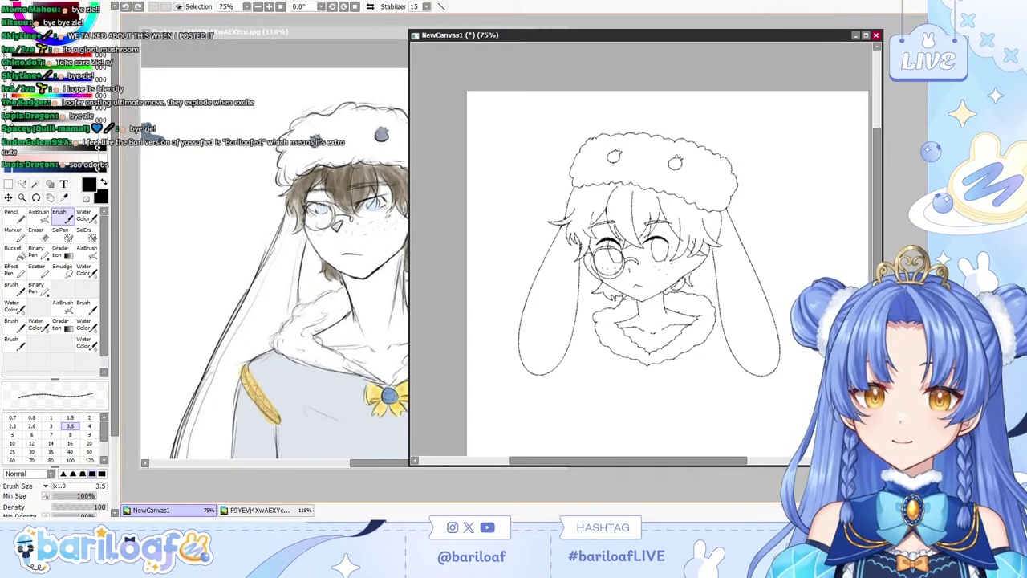
# Fill the neck shadow beneath the chin with black, and fade the whole line art to a pale guide.
pyautogui.click(14, 252)
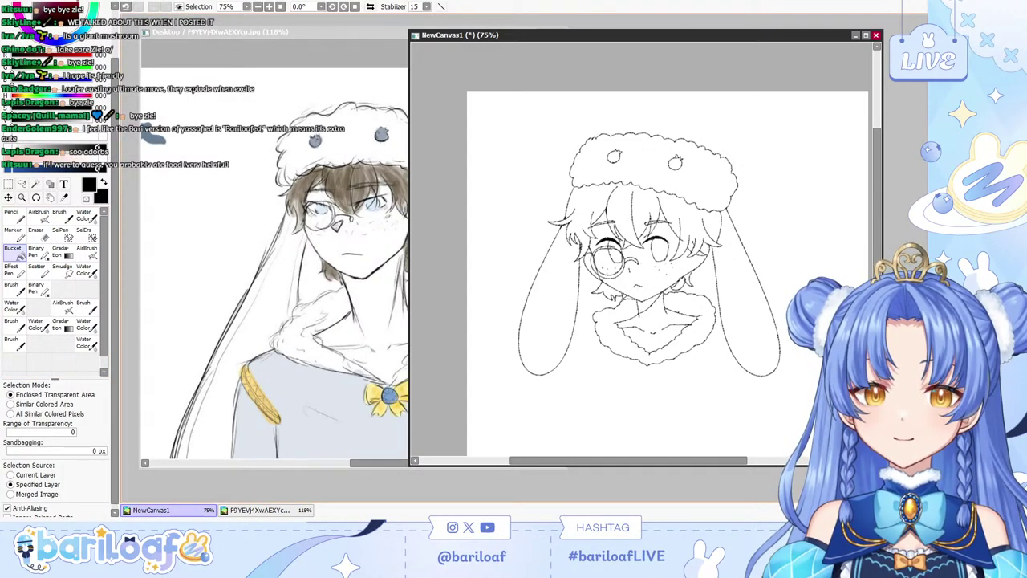
pyautogui.click(646, 304)
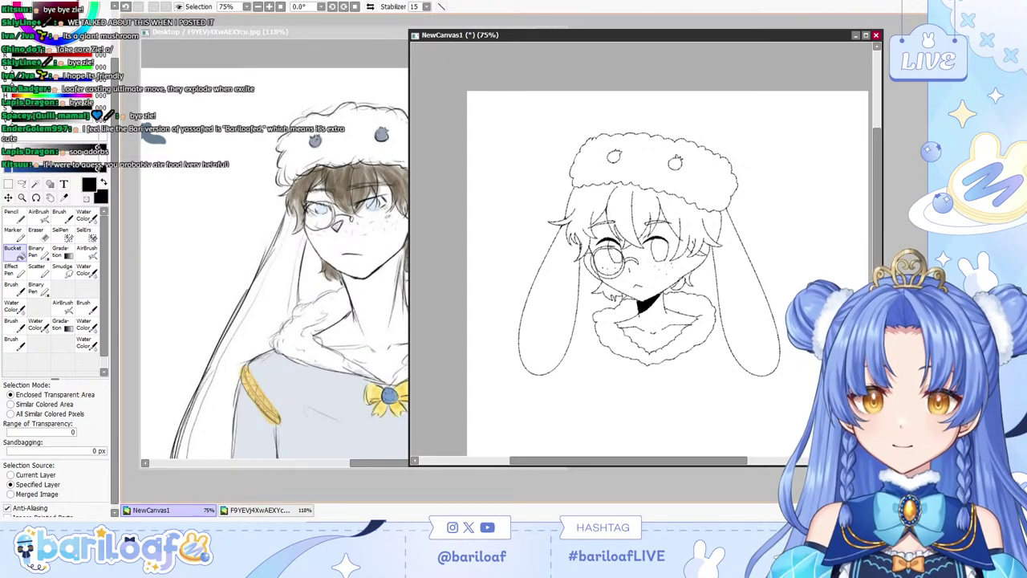
pyautogui.click(14, 217)
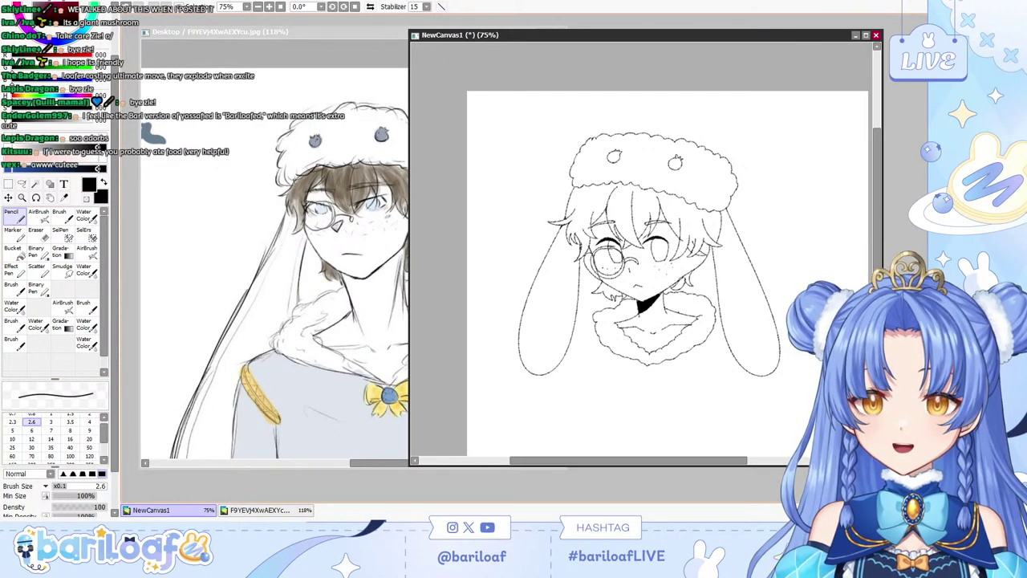
pyautogui.press('pageup')
pyautogui.press('pageup')
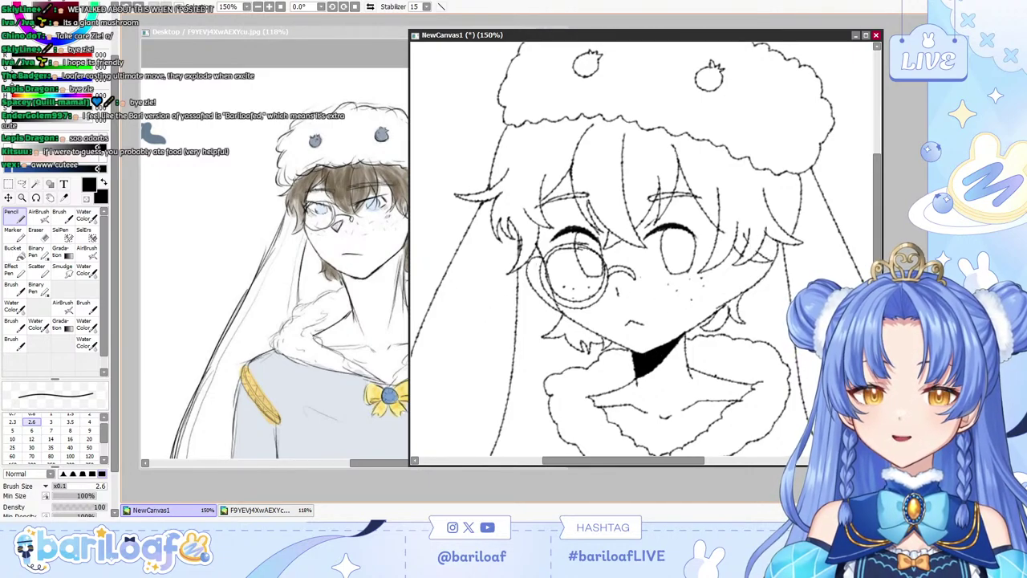
pyautogui.click(258, 6)
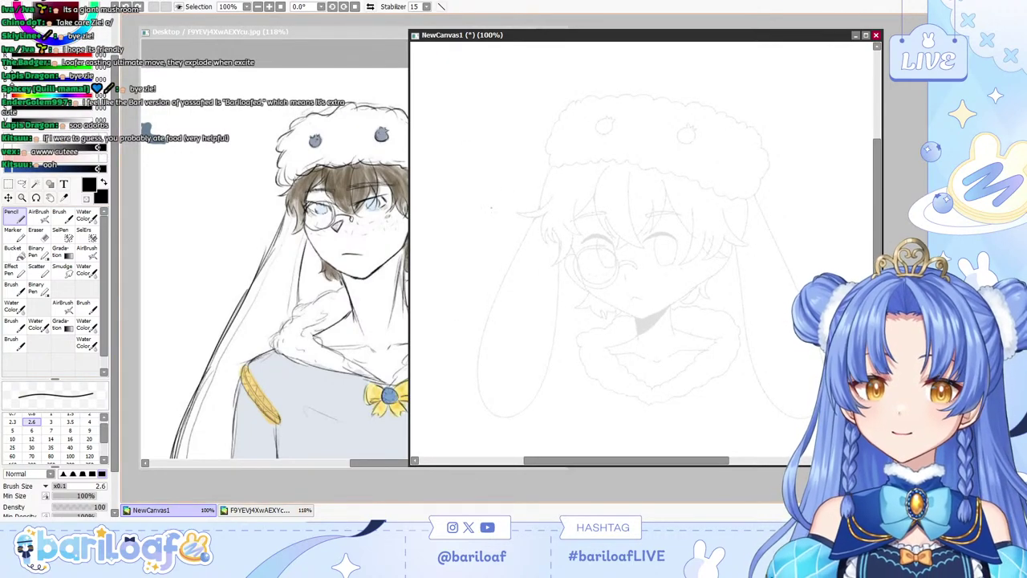
# Ink the long curved left edge of the central bang over the faded sketch with the Marker at size 1.5.
pyautogui.moveTo(594, 156); pyautogui.dragTo(613, 230)
pyautogui.hotkey('ctrl', 'z')
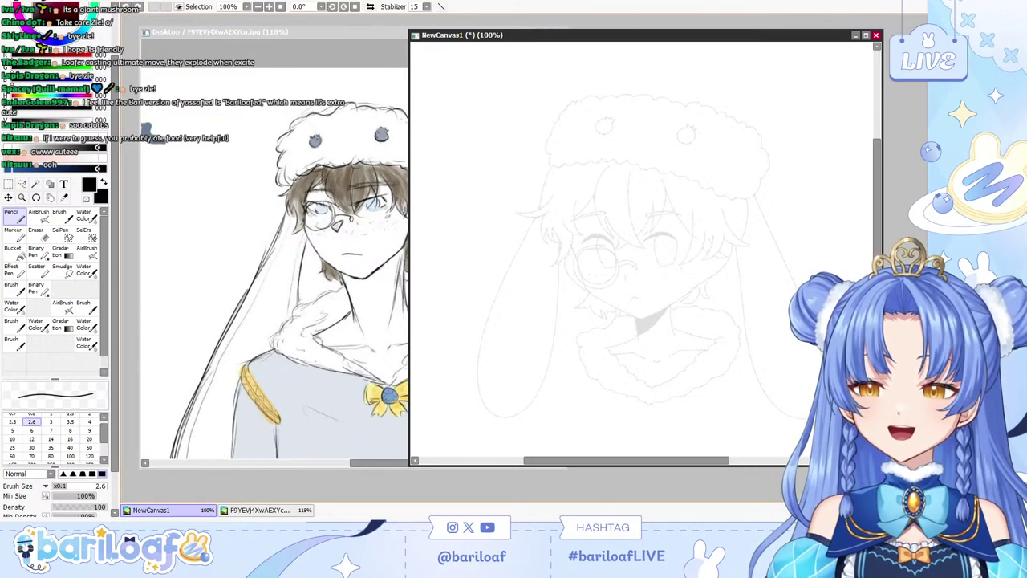
pyautogui.scroll(4, 642, 249)
pyautogui.click(14, 235)
pyautogui.moveTo(572, 145)
pyautogui.mouseDown()
pyautogui.moveTo(574, 210)
pyautogui.moveTo(592, 227)
pyautogui.mouseUp()
pyautogui.hotkey('ctrl', 'z')
pyautogui.click(89, 418)
pyautogui.moveTo(590, 97)
pyautogui.mouseDown()
pyautogui.moveTo(578, 127)
pyautogui.moveTo(592, 209)
pyautogui.mouseUp()
pyautogui.hotkey('ctrl', 'z')
pyautogui.moveTo(583, 80); pyautogui.dragTo(584, 225)
pyautogui.hotkey('ctrl', 'z')
pyautogui.press('[')
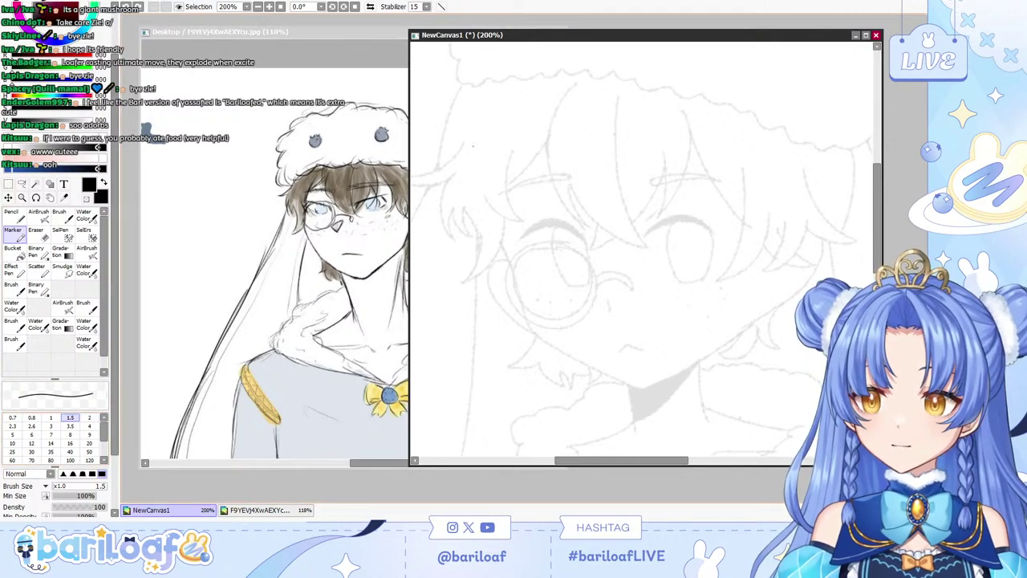
pyautogui.hotkey('ctrl', 'z')
pyautogui.moveTo(567, 86)
pyautogui.mouseDown()
pyautogui.moveTo(590, 205)
pyautogui.moveTo(554, 102)
pyautogui.moveTo(594, 238)
pyautogui.mouseUp()
pyautogui.hotkey('ctrl', 'z')
pyautogui.hotkey('ctrl', 'z')
pyautogui.moveTo(570, 80); pyautogui.dragTo(591, 225)
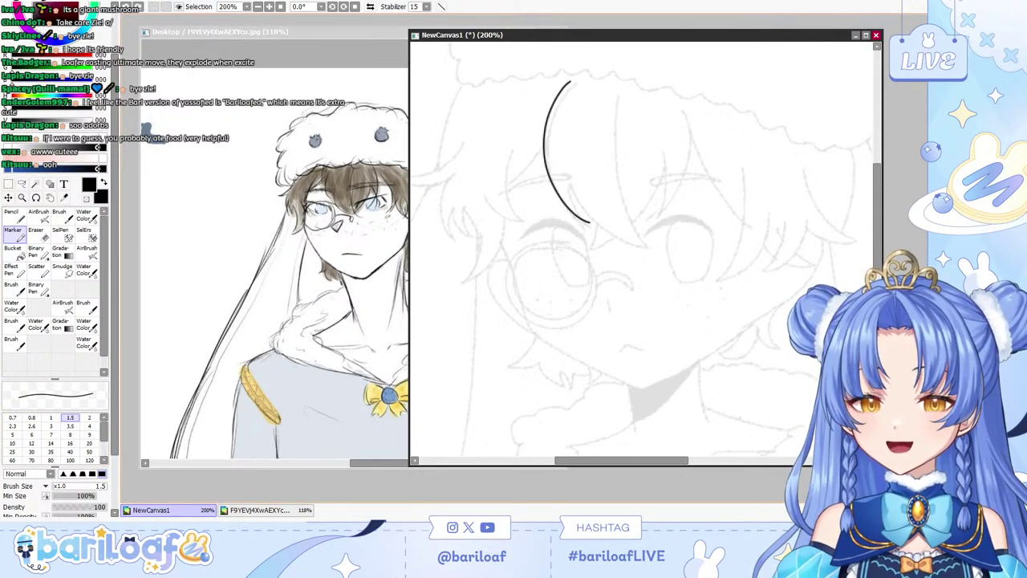
# Ink the short inner stroke closing the left lock's tip, and the central bang's lower edge sweeping down to its point.
pyautogui.moveTo(568, 175); pyautogui.dragTo(592, 228)
pyautogui.hotkey('ctrl', 'z')
pyautogui.moveTo(569, 178); pyautogui.dragTo(591, 224)
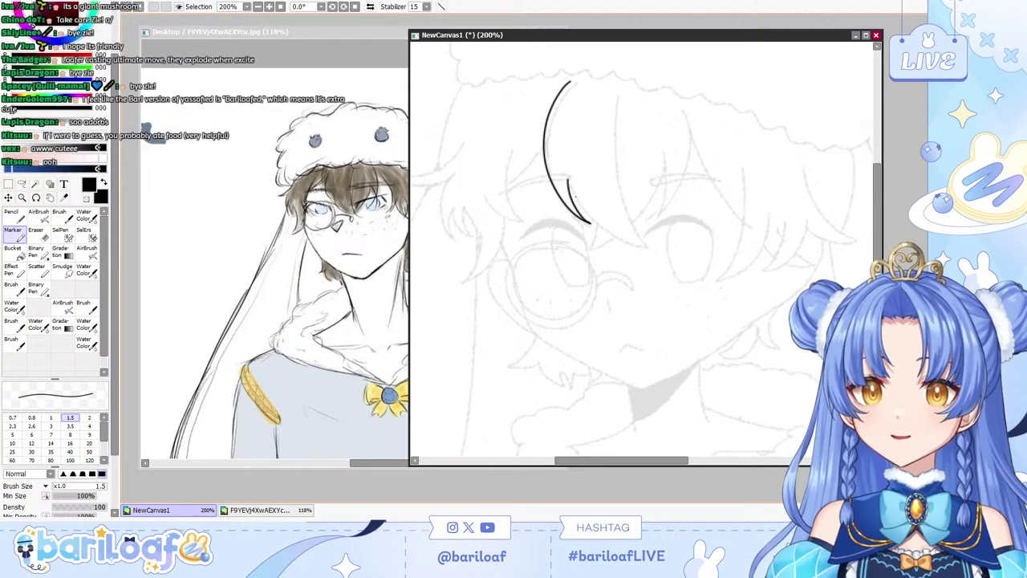
pyautogui.moveTo(569, 180); pyautogui.dragTo(658, 245)
pyautogui.hotkey('ctrl', 'z')
pyautogui.moveTo(567, 178)
pyautogui.mouseDown()
pyautogui.moveTo(583, 211)
pyautogui.moveTo(650, 249)
pyautogui.mouseUp()
pyautogui.hotkey('ctrl', 'z')
pyautogui.moveTo(567, 178); pyautogui.dragTo(657, 244)
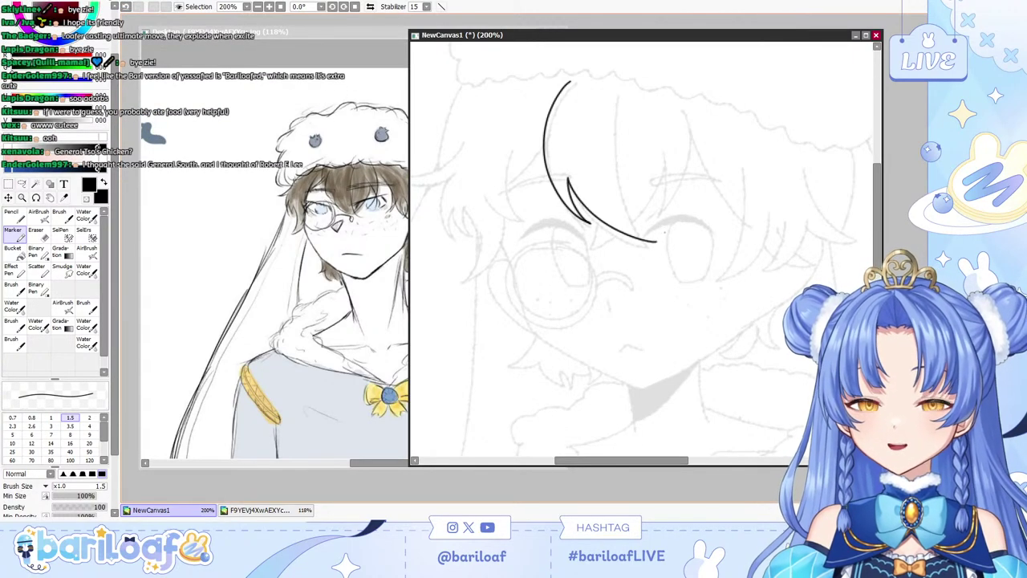
pyautogui.hotkey('ctrl', 'z')
pyautogui.moveTo(568, 178)
pyautogui.mouseDown()
pyautogui.moveTo(616, 239)
pyautogui.moveTo(654, 253)
pyautogui.mouseUp()
# Ink the central bang's right edge from the hat brim down to meet the pointed tip between the eyes.
pyautogui.moveTo(605, 120); pyautogui.dragTo(611, 162)
pyautogui.hotkey('ctrl', 'z')
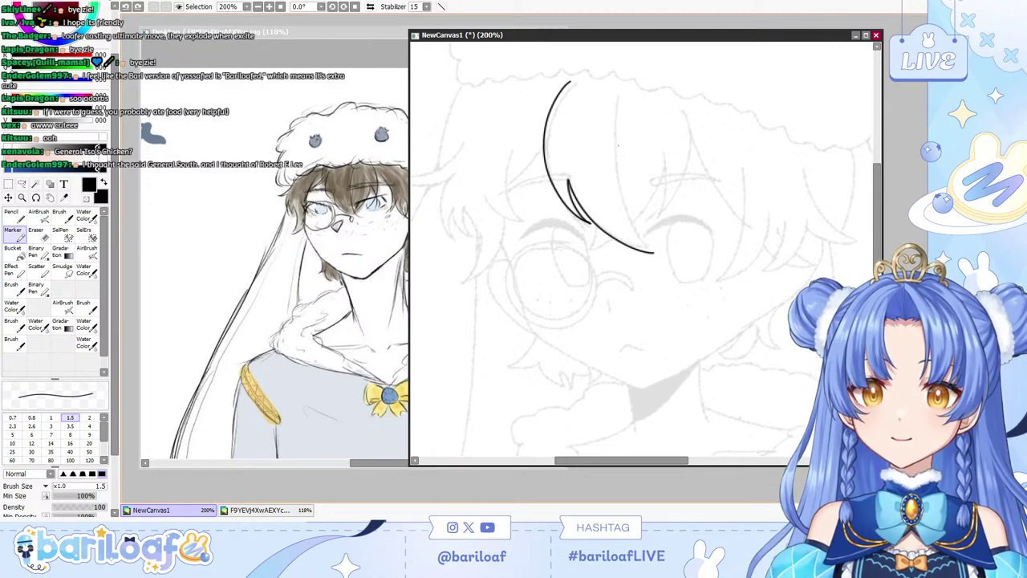
pyautogui.moveTo(617, 99); pyautogui.dragTo(657, 247)
pyautogui.hotkey('ctrl', 'z')
pyautogui.moveTo(618, 100); pyautogui.dragTo(665, 255)
pyautogui.hotkey('ctrl', 'z')
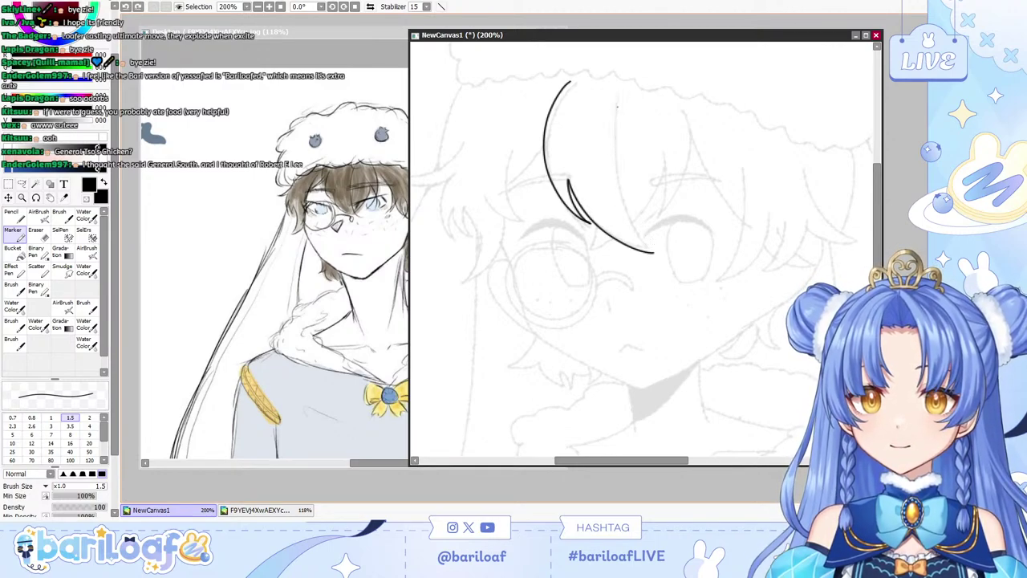
pyautogui.moveTo(616, 98); pyautogui.dragTo(654, 253)
# Trim the overshooting line ends at the bang tips with the Eraser at size 2.
pyautogui.press('e')
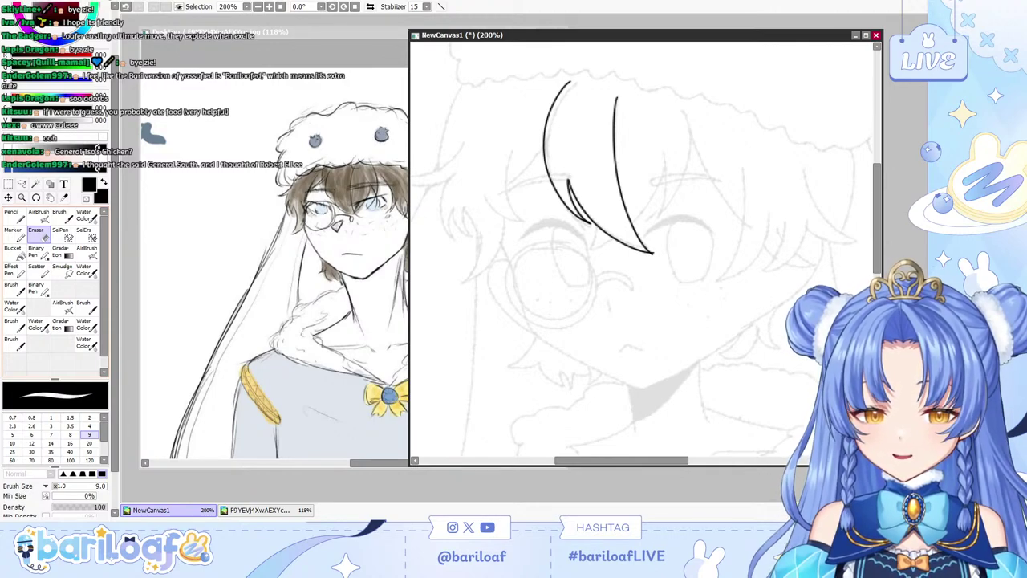
pyautogui.click(89, 418)
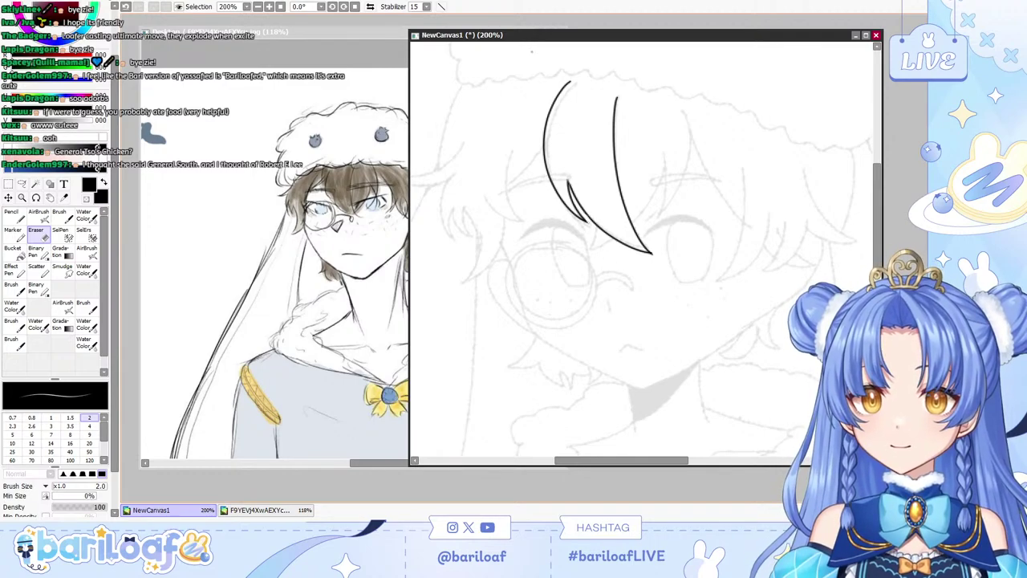
pyautogui.hotkey('ctrl', 'z')
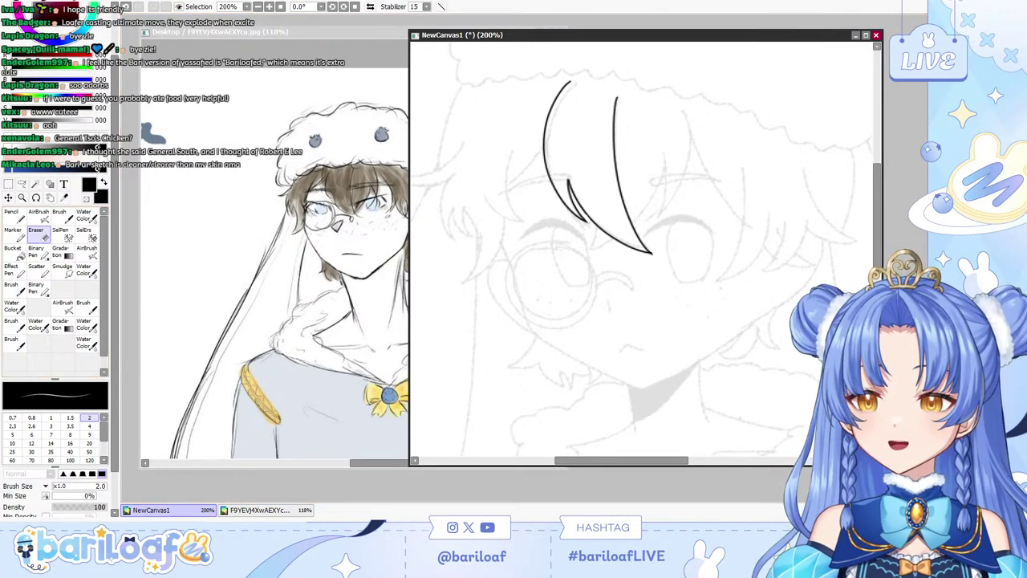
# Ink the right-hand bang's outer curve and the short inner stroke closing its tip with the Marker at size 1.5.
pyautogui.click(15, 216)
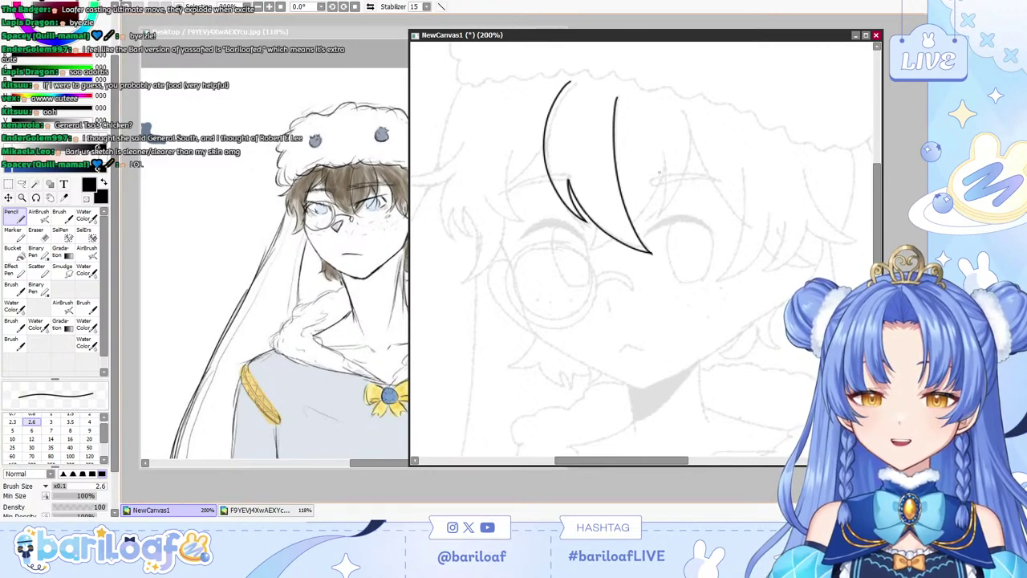
pyautogui.moveTo(663, 96); pyautogui.dragTo(633, 225)
pyautogui.hotkey('ctrl', 'z')
pyautogui.click(14, 234)
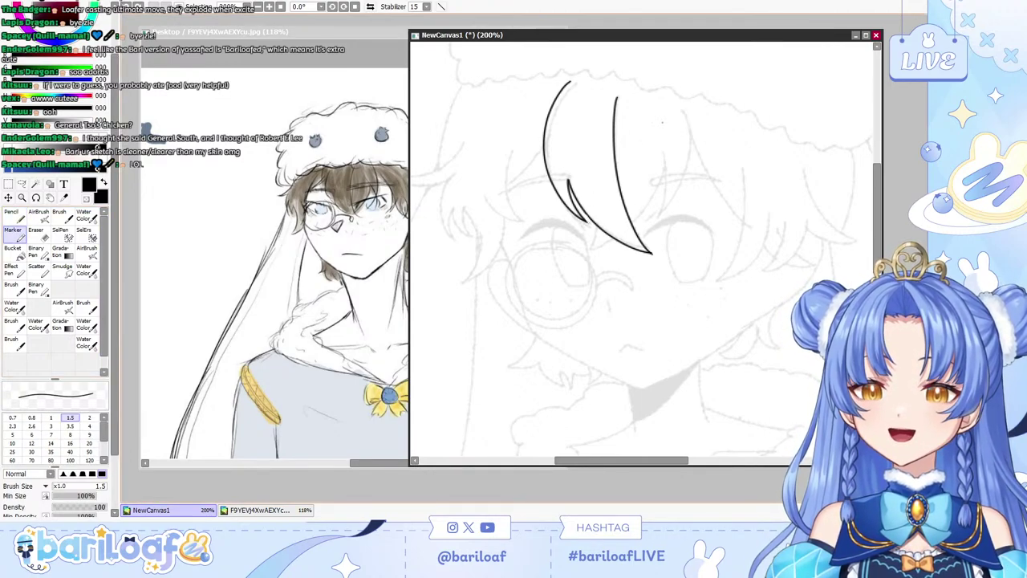
pyautogui.moveTo(684, 110)
pyautogui.mouseDown()
pyautogui.moveTo(685, 183)
pyautogui.moveTo(649, 222)
pyautogui.mouseUp()
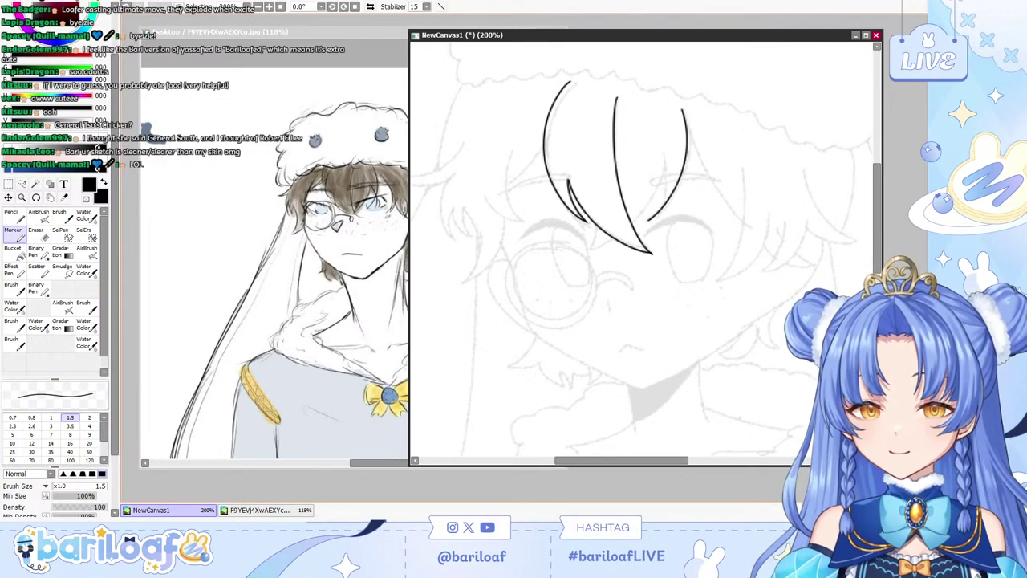
pyautogui.moveTo(664, 159); pyautogui.dragTo(648, 221)
# Ink a short curve joining the right-hand bang's inner stroke to the central bang, and erase its overshoot.
pyautogui.moveTo(665, 164)
pyautogui.mouseDown()
pyautogui.moveTo(644, 211)
pyautogui.moveTo(594, 241)
pyautogui.mouseUp()
pyautogui.hotkey('ctrl', 'z')
pyautogui.moveTo(666, 165); pyautogui.dragTo(576, 258)
pyautogui.hotkey('ctrl', 'z')
pyautogui.moveTo(607, 185); pyautogui.dragTo(575, 261)
pyautogui.hotkey('ctrl', 'z')
pyautogui.hotkey('ctrl', 'z')
pyautogui.hotkey('ctrl', 'z')
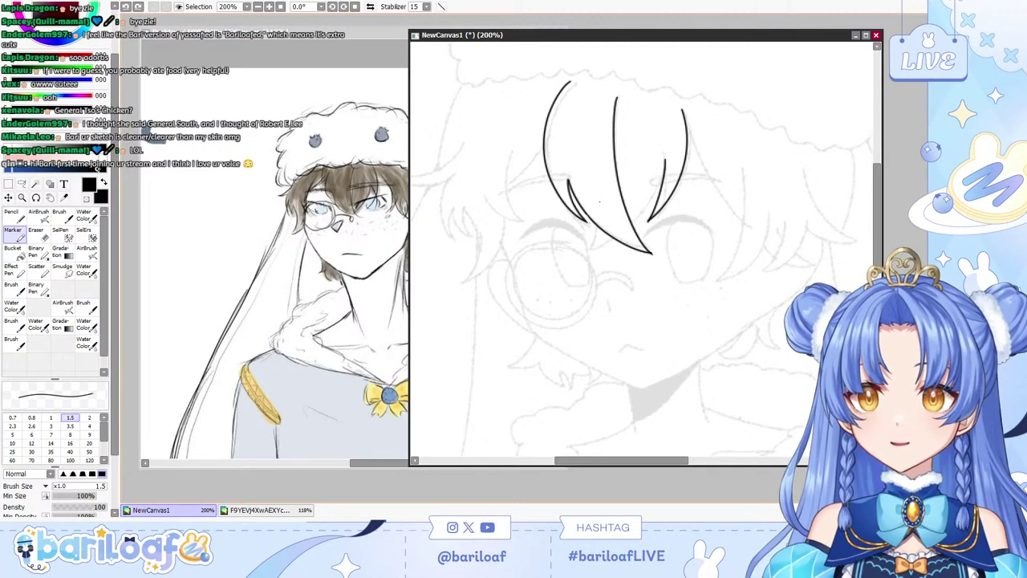
pyautogui.moveTo(601, 202); pyautogui.dragTo(584, 254)
pyautogui.hotkey('ctrl', 'z')
pyautogui.hotkey('ctrl', 'z')
pyautogui.moveTo(659, 181); pyautogui.dragTo(632, 224)
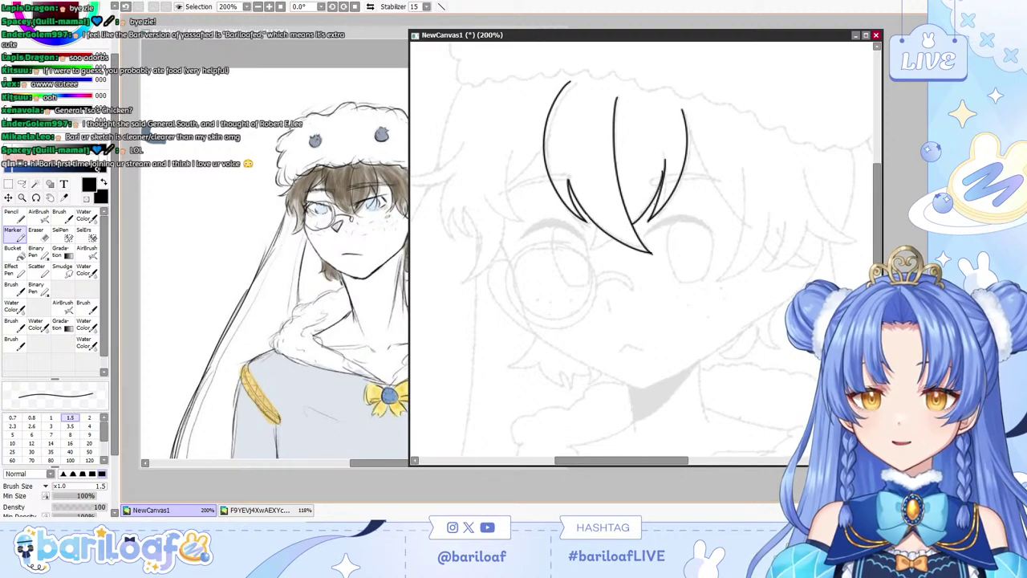
pyautogui.hotkey('ctrl', 'z')
pyautogui.moveTo(665, 170); pyautogui.dragTo(626, 228)
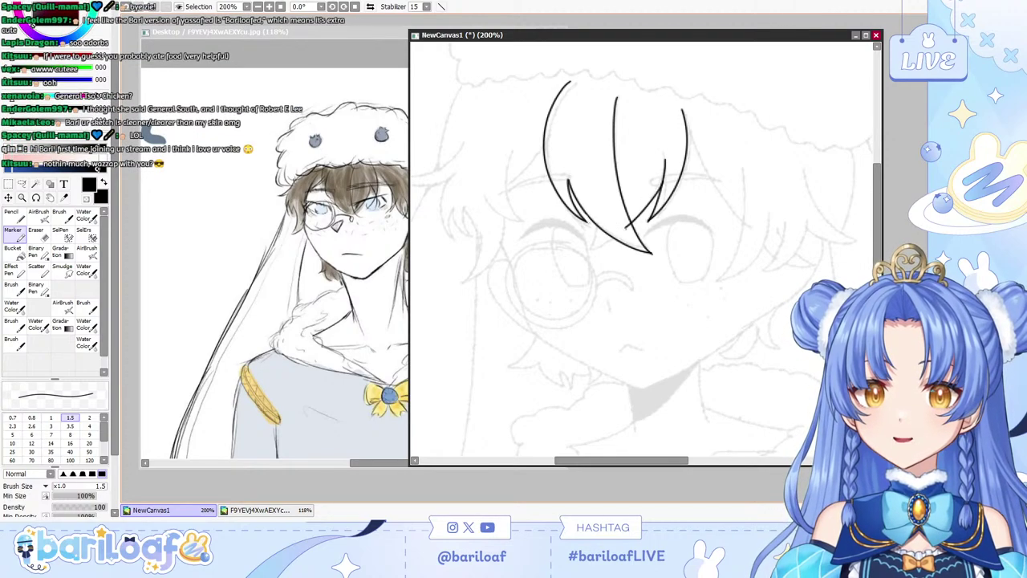
pyautogui.press('e')
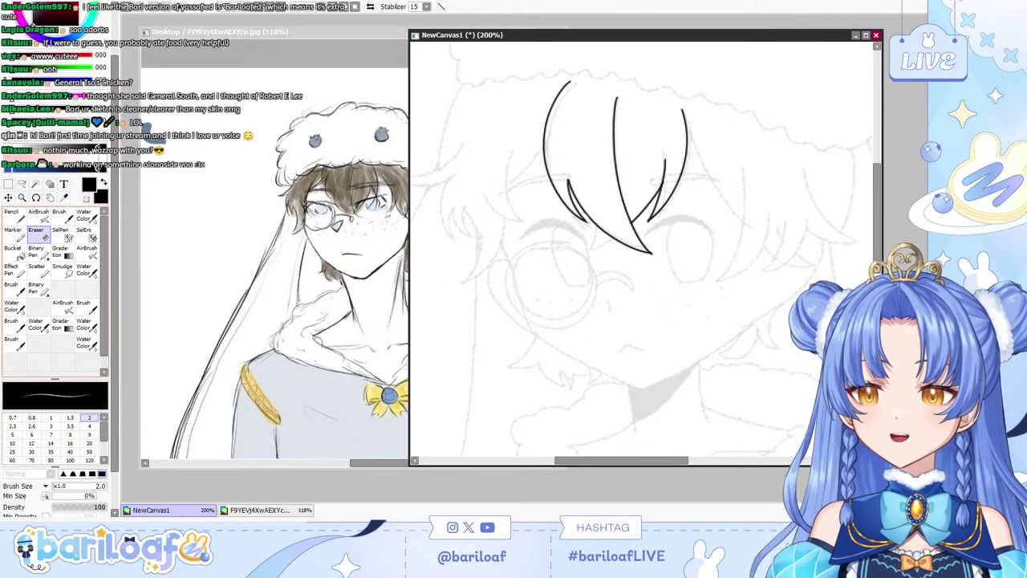
# Redraw the central bang's tip curving upward to the right, and erase the old pointed tip with the Eraser at size 4.
pyautogui.press('n')
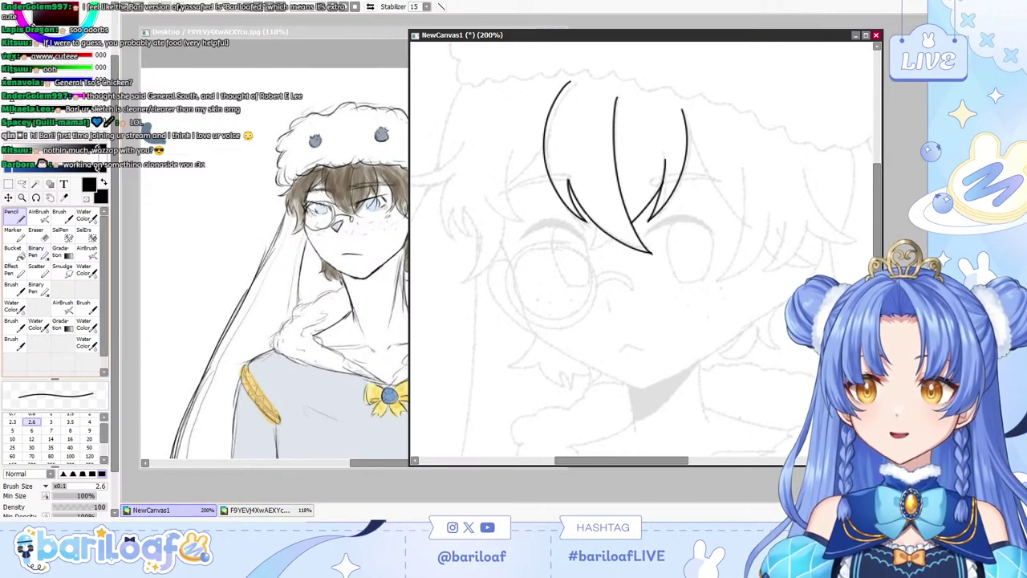
pyautogui.press('m')
pyautogui.moveTo(611, 238); pyautogui.dragTo(664, 242)
pyautogui.hotkey('ctrl', 'z')
pyautogui.hotkey('ctrl', 'z')
pyautogui.hotkey('ctrl', 'z')
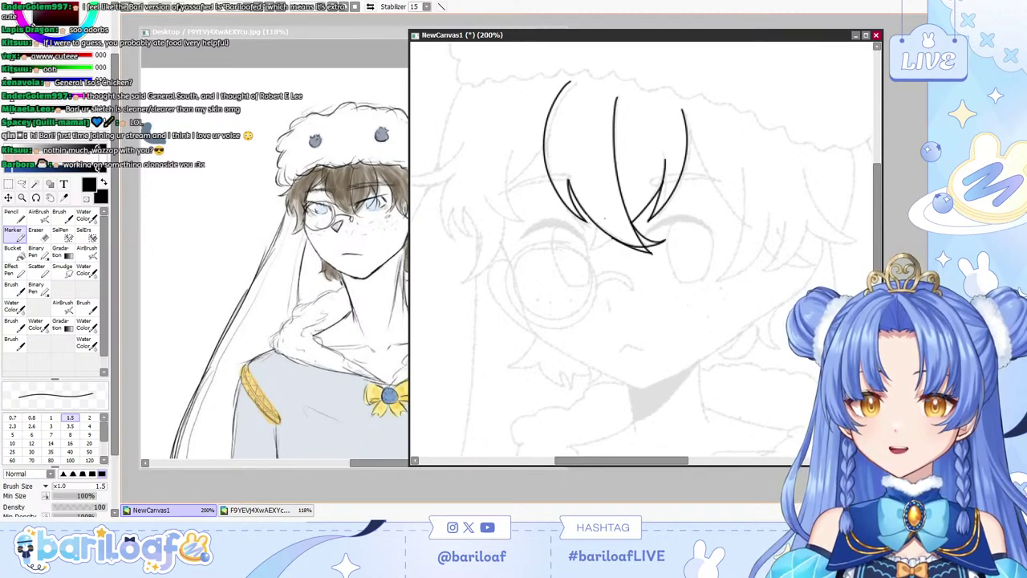
pyautogui.press('e')
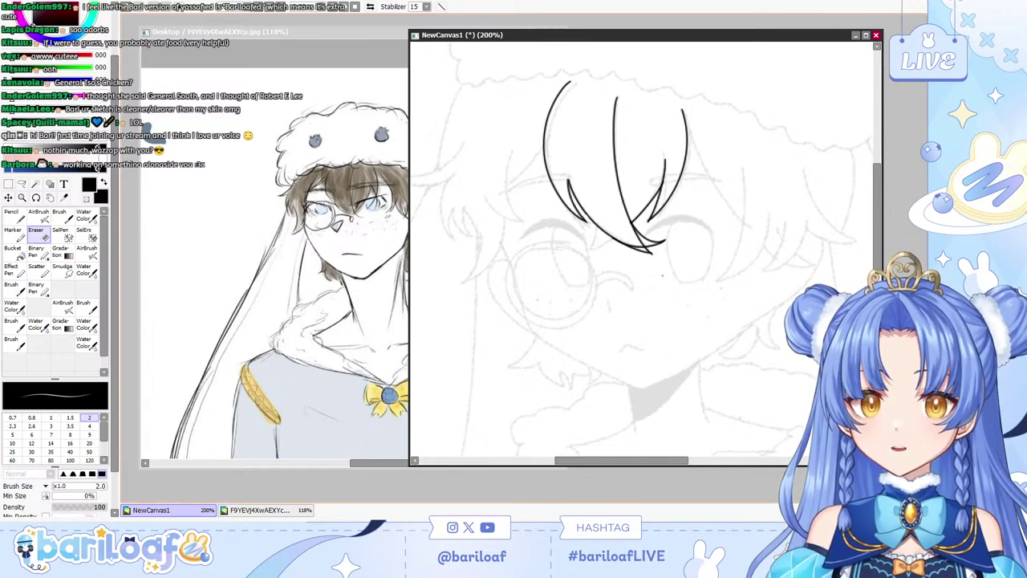
pyautogui.click(90, 426)
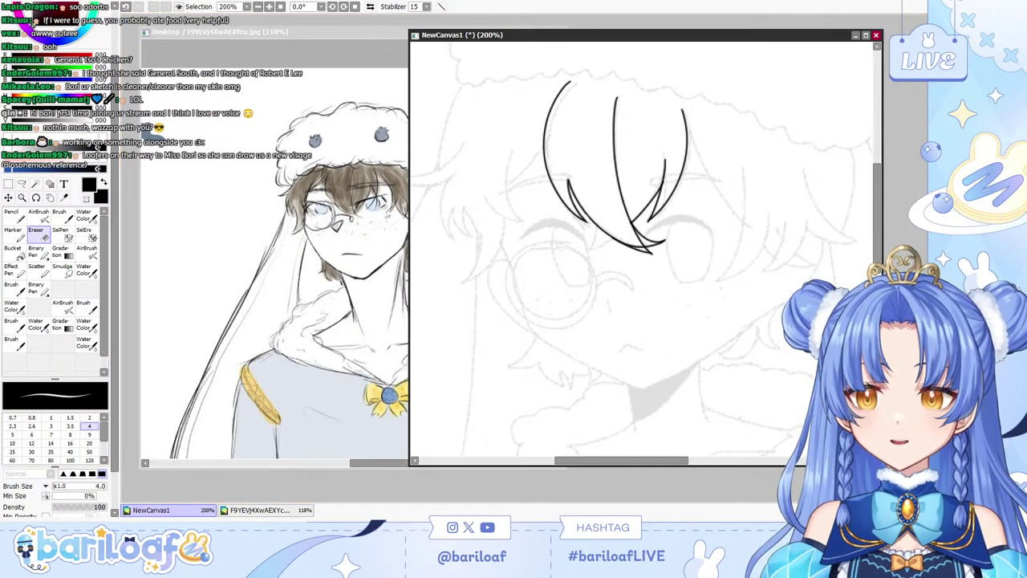
pyautogui.moveTo(656, 254); pyautogui.dragTo(634, 251)
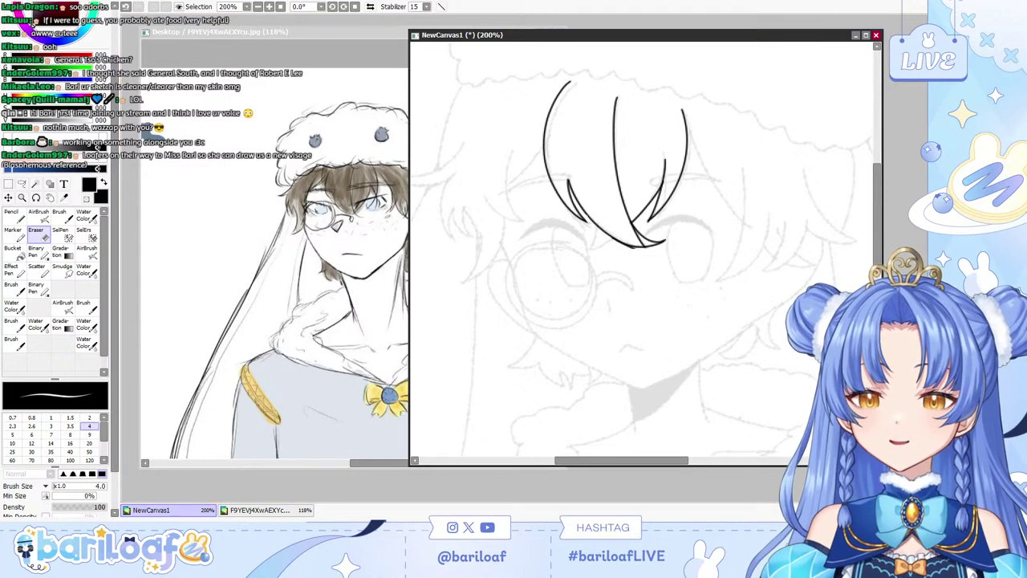
pyautogui.hotkey('alt', 'Tab')
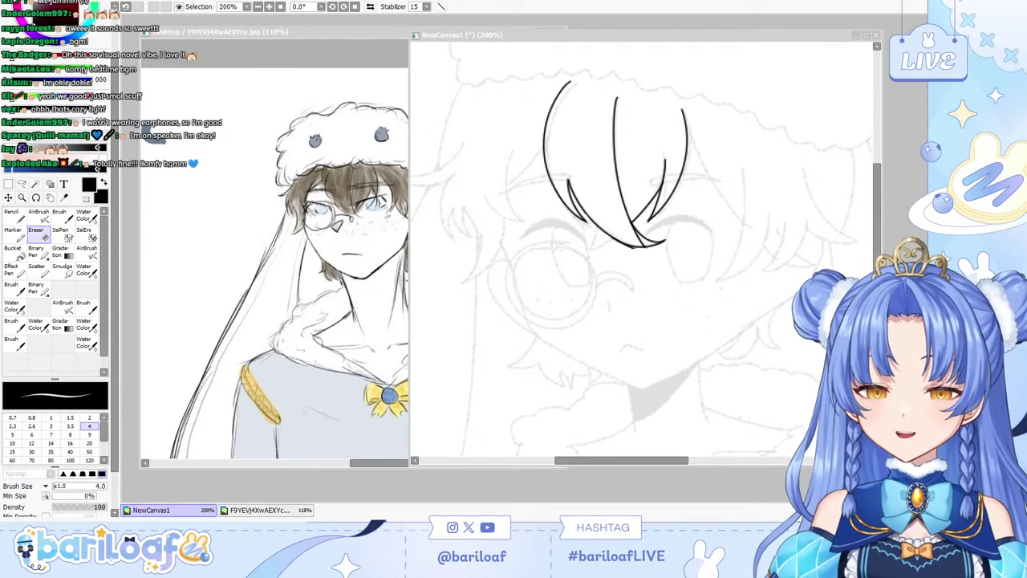
pyautogui.click(623, 315)
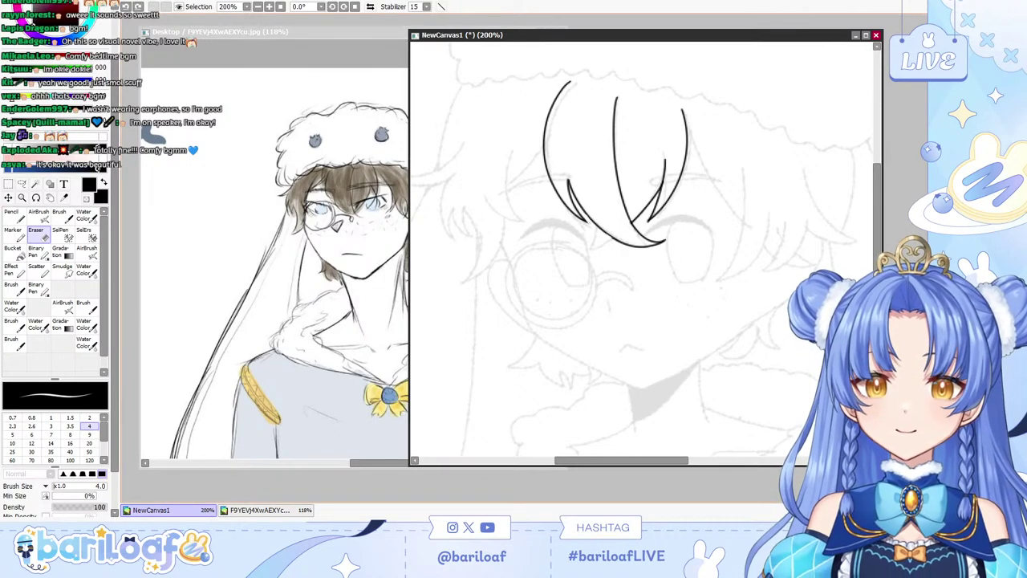
pyautogui.press('b')
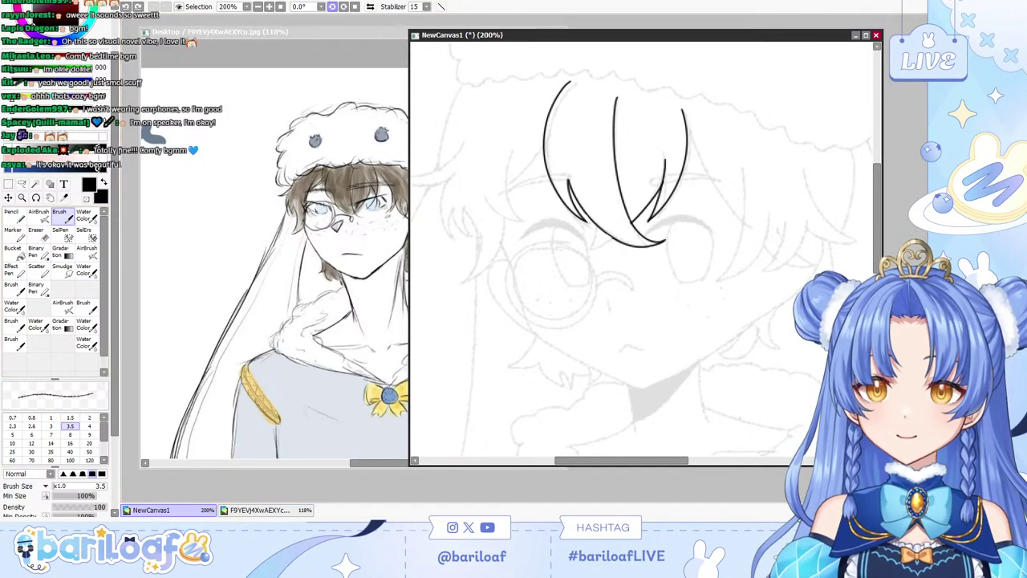
pyautogui.press('pageup')
pyautogui.press('pageup')
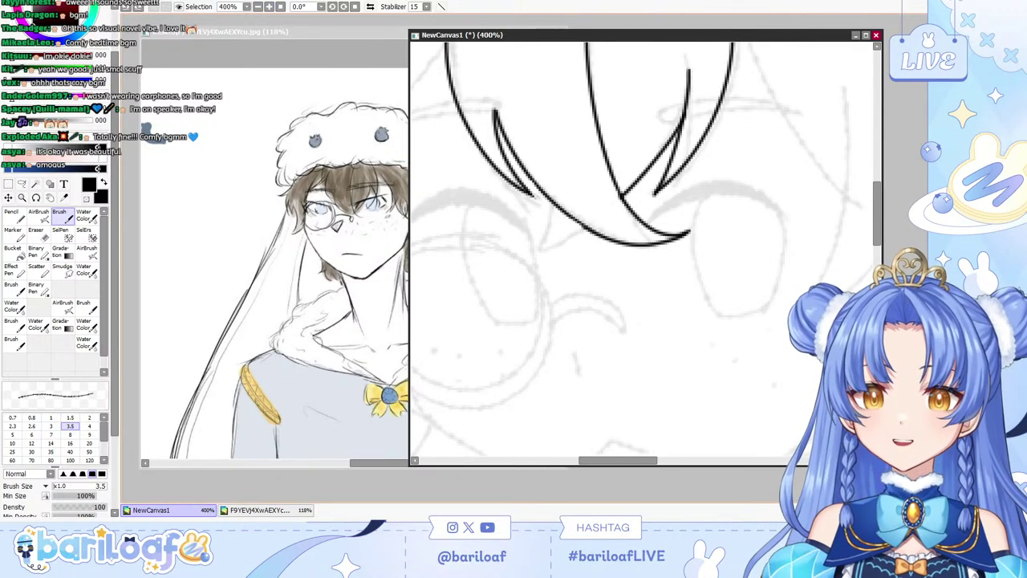
pyautogui.click(15, 217)
pyautogui.moveTo(516, 165); pyautogui.dragTo(582, 220)
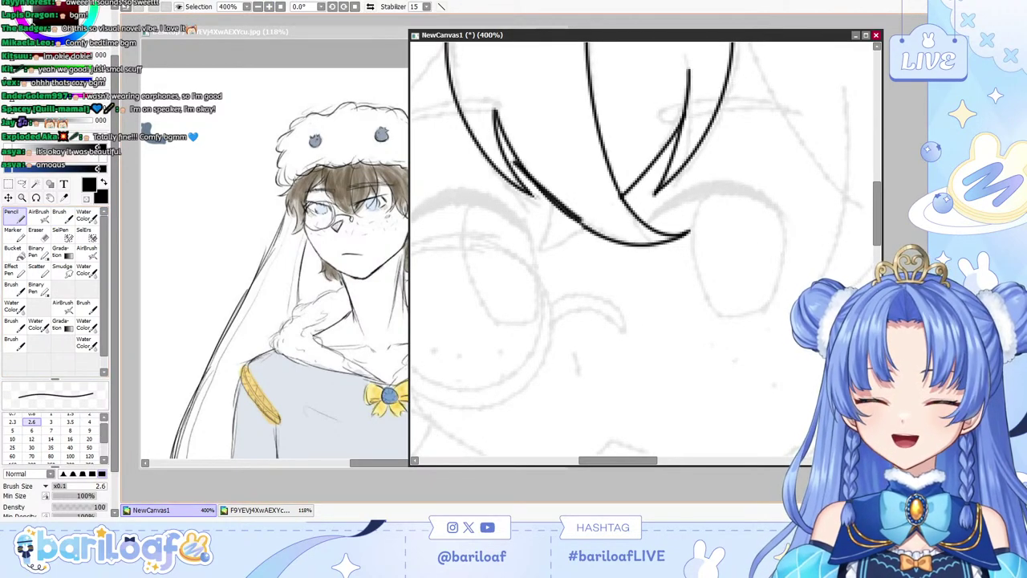
pyautogui.hotkey('ctrl', 'z')
# Extend the left bang's short inner line slightly upward with the Marker at size 1.
pyautogui.click(14, 235)
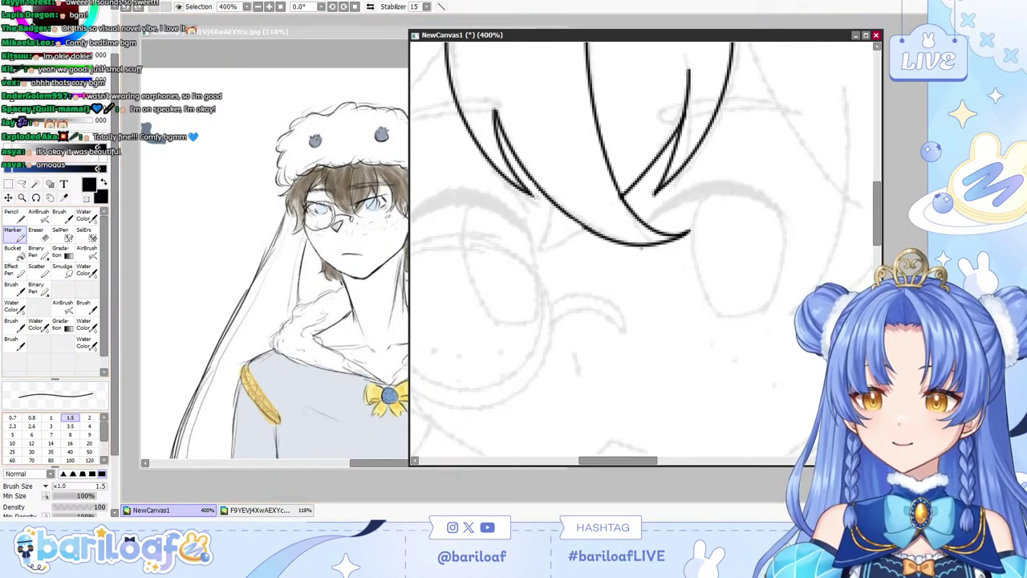
pyautogui.press('[')
pyautogui.hotkey('ctrl', 'z')
pyautogui.moveTo(492, 78)
pyautogui.mouseDown()
pyautogui.moveTo(502, 136)
pyautogui.moveTo(495, 121)
pyautogui.mouseUp()
pyautogui.hotkey('ctrl', 'z')
# Smooth the central bang's lower-left edge with Marker touch-ups, and trim its underside with the Eraser at size 4.
pyautogui.moveTo(553, 200); pyautogui.dragTo(592, 232)
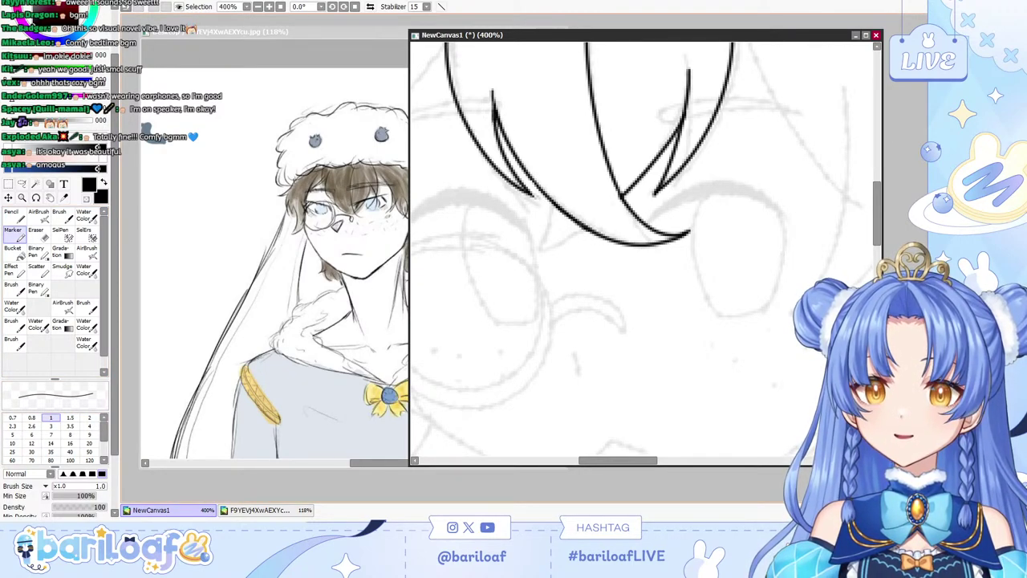
pyautogui.hotkey('ctrl', 'z')
pyautogui.moveTo(546, 198); pyautogui.dragTo(619, 242)
pyautogui.hotkey('ctrl', 'z')
pyautogui.hotkey('ctrl', 'z')
pyautogui.press('e')
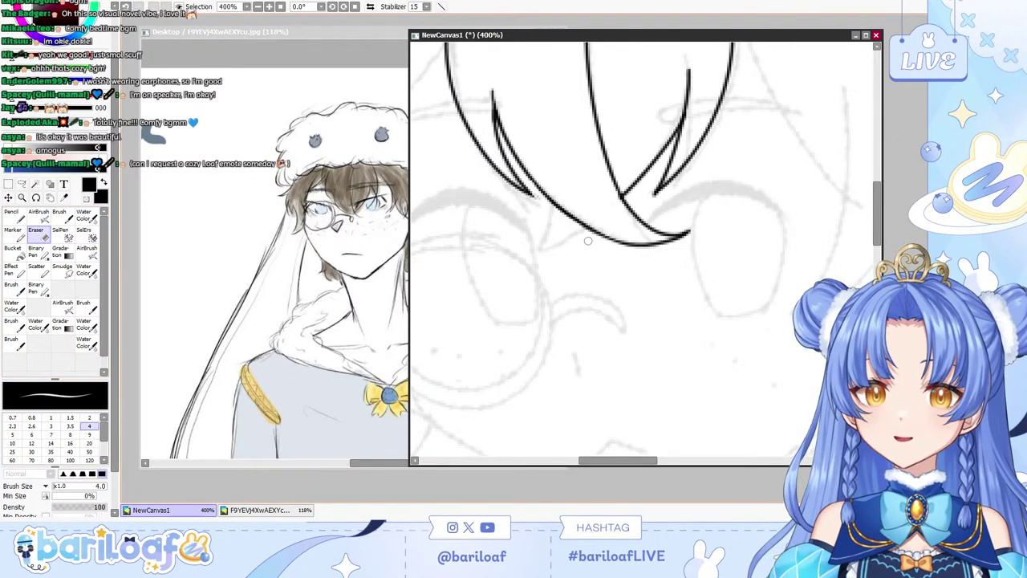
pyautogui.hotkey('ctrl', 'z')
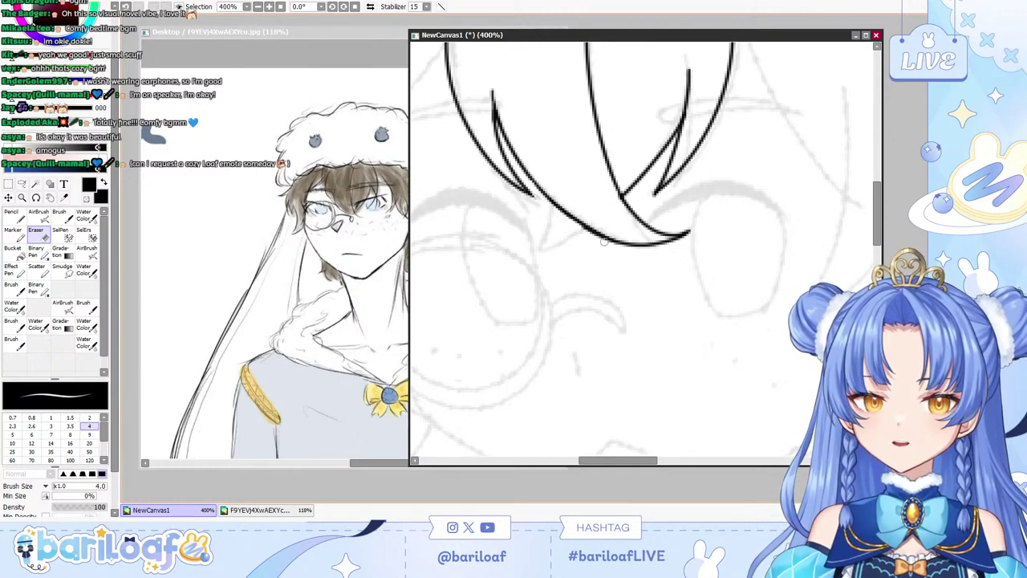
pyautogui.moveTo(576, 225); pyautogui.dragTo(618, 246)
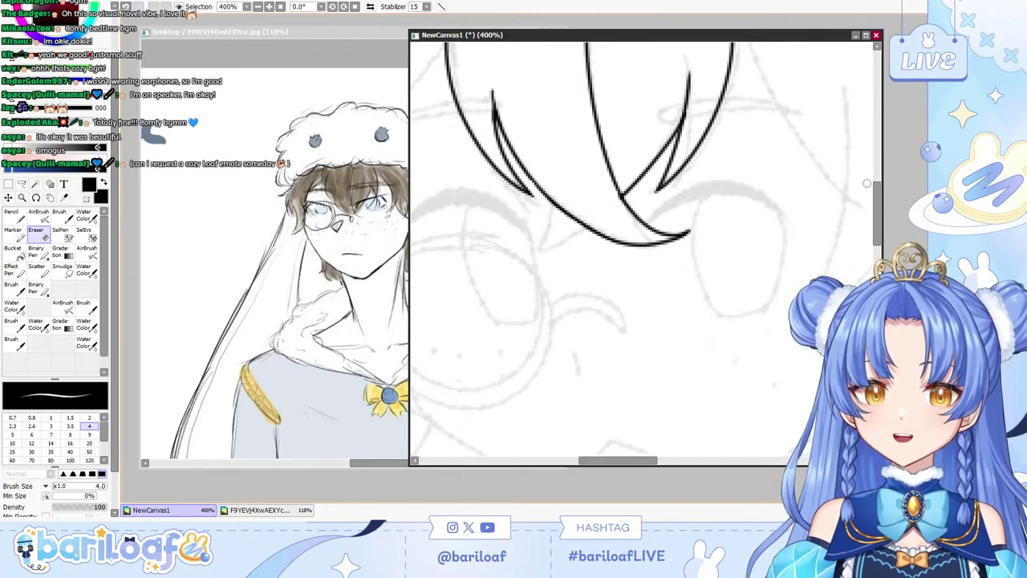
# Ink the inner curved edge of the strand left of the bangs, ending above the left eye, with the Marker at size 1.
pyautogui.moveTo(882, 197); pyautogui.dragTo(878, 197)
pyautogui.scroll(4, 698, 212)
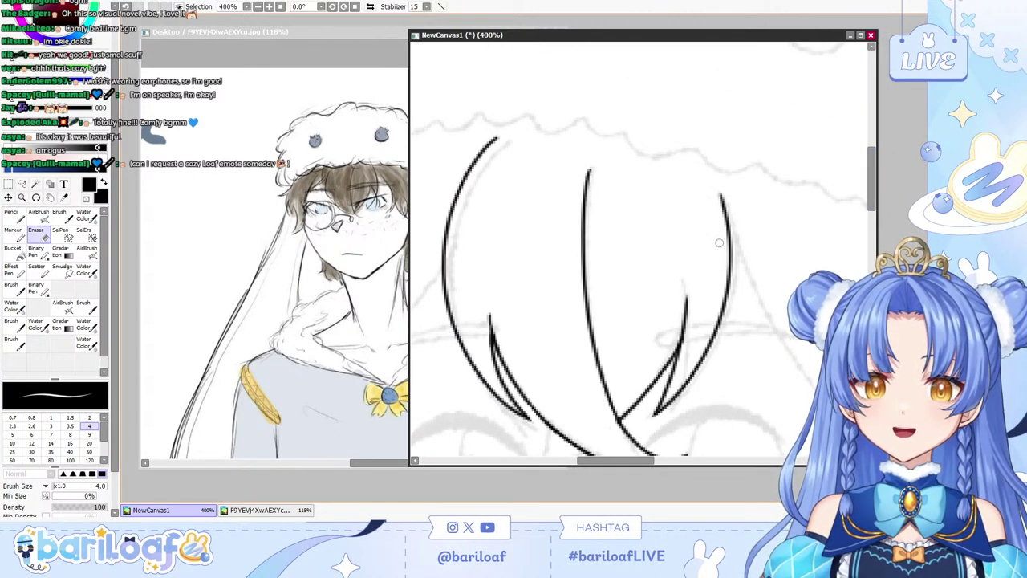
pyautogui.press('n')
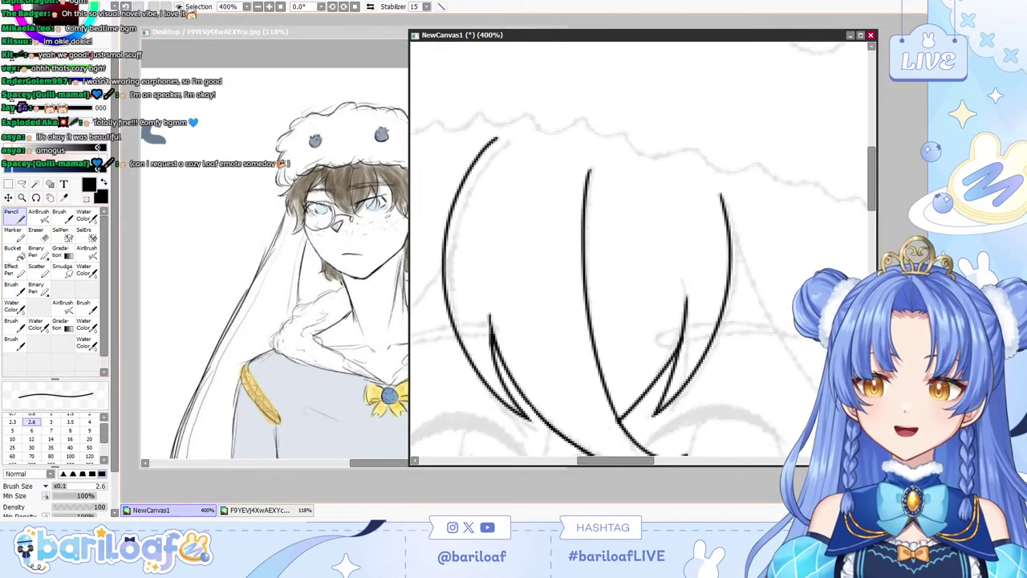
pyautogui.press('pagedown')
pyautogui.press('pagedown')
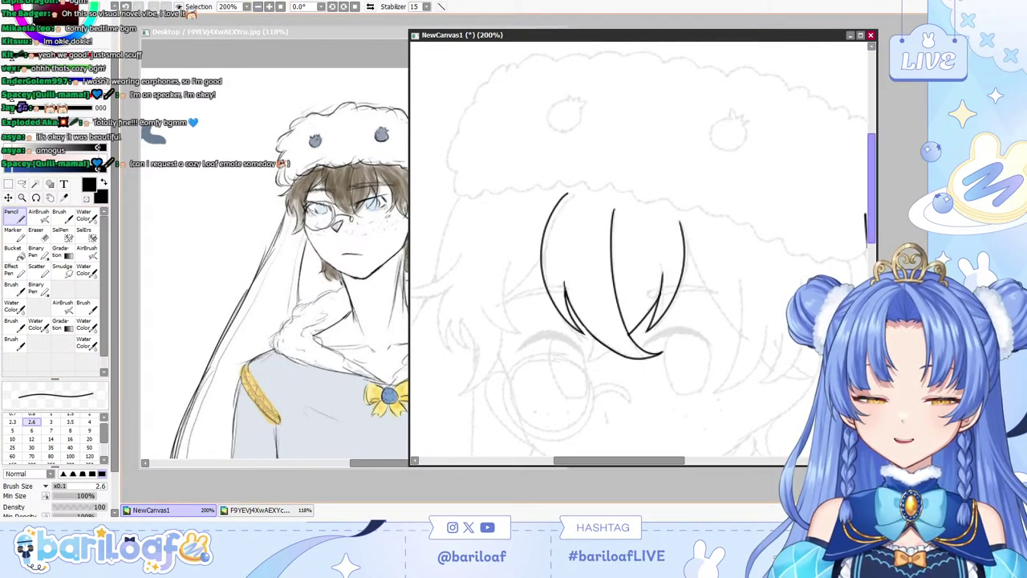
pyautogui.moveTo(871, 185); pyautogui.dragTo(872, 233)
pyautogui.click(15, 235)
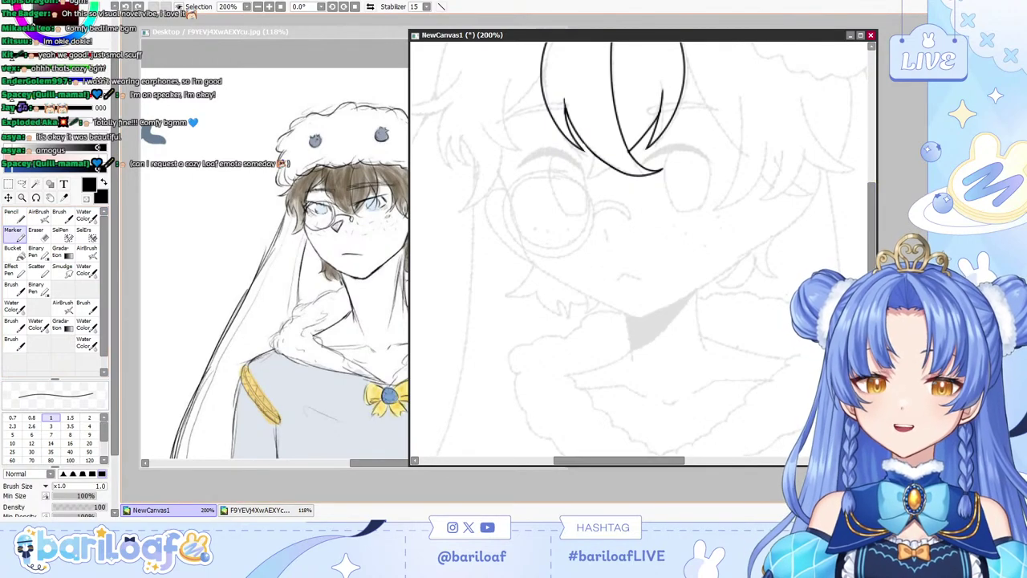
pyautogui.scroll(3, 642, 248)
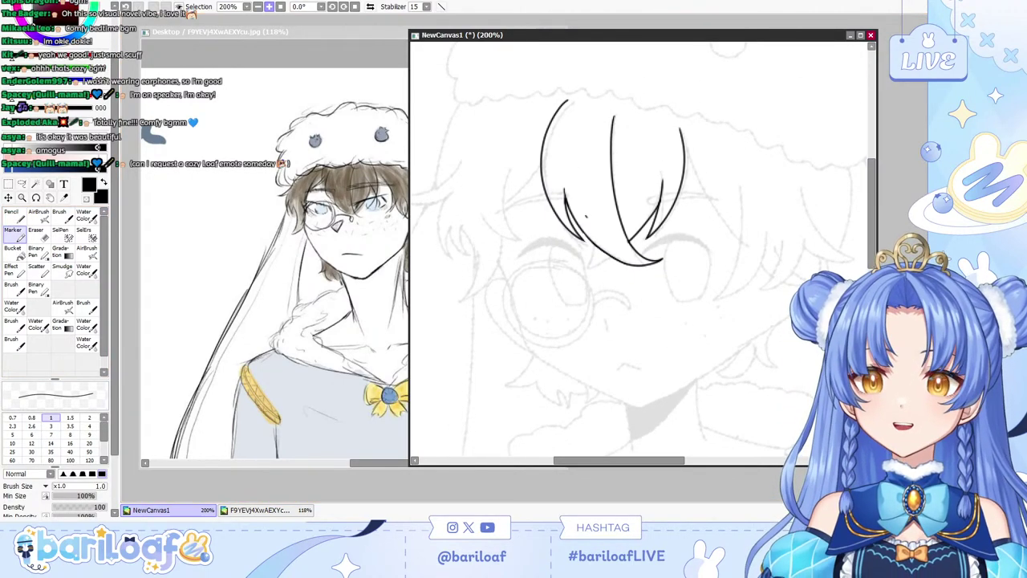
pyautogui.hotkey('ctrl', '+')
pyautogui.moveTo(617, 460); pyautogui.dragTo(577, 461)
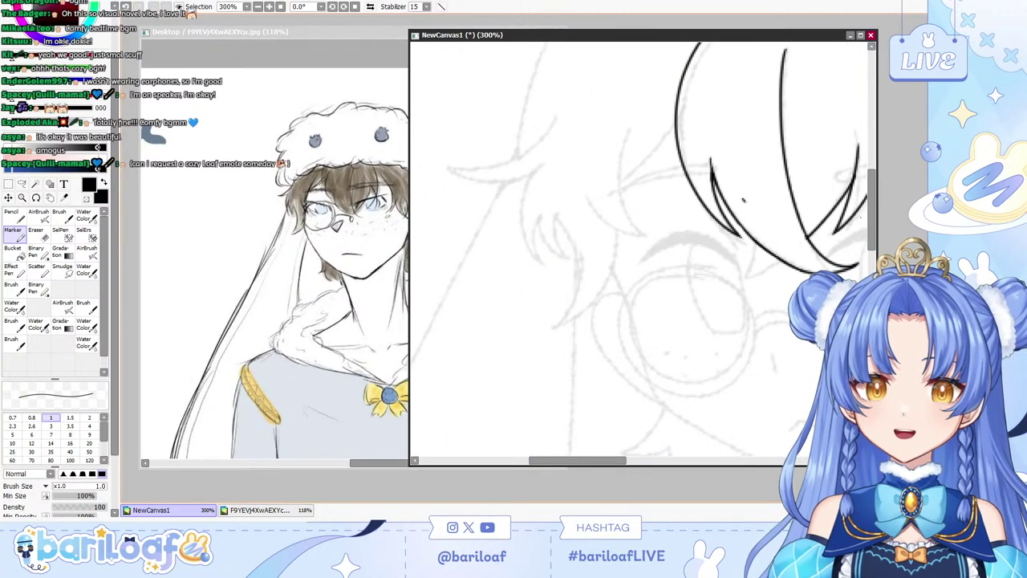
pyautogui.moveTo(871, 209); pyautogui.dragTo(872, 188)
pyautogui.hotkey('ctrl', 'z')
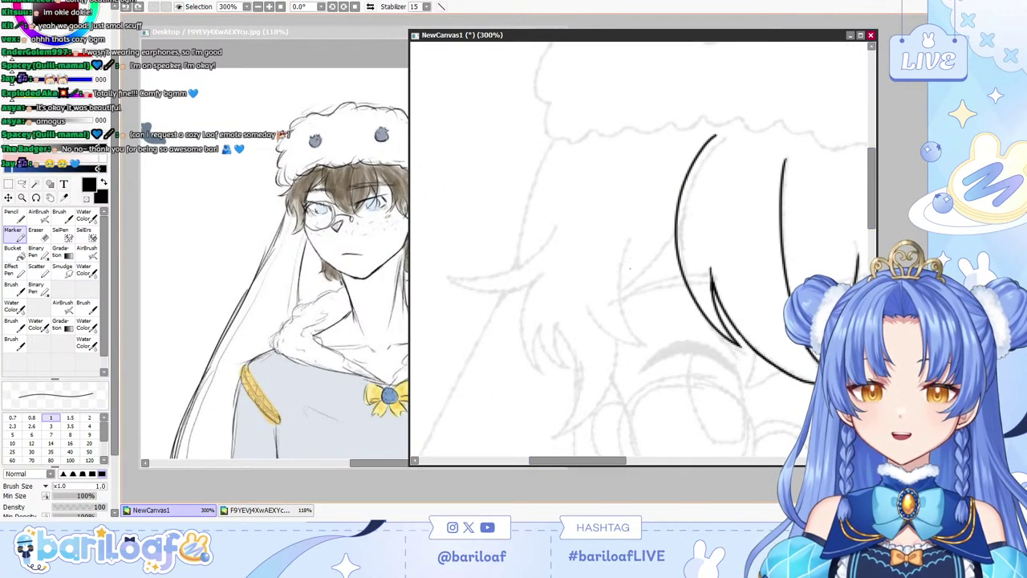
pyautogui.moveTo(635, 229)
pyautogui.mouseDown()
pyautogui.moveTo(639, 353)
pyautogui.moveTo(619, 295)
pyautogui.moveTo(652, 354)
pyautogui.moveTo(664, 352)
pyautogui.mouseUp()
pyautogui.hotkey('ctrl', 'z')
pyautogui.hotkey('ctrl', 'z')
pyautogui.hotkey('ctrl', 'z')
pyautogui.hotkey('ctrl', 'z')
pyautogui.hotkey('ctrl', 'z')
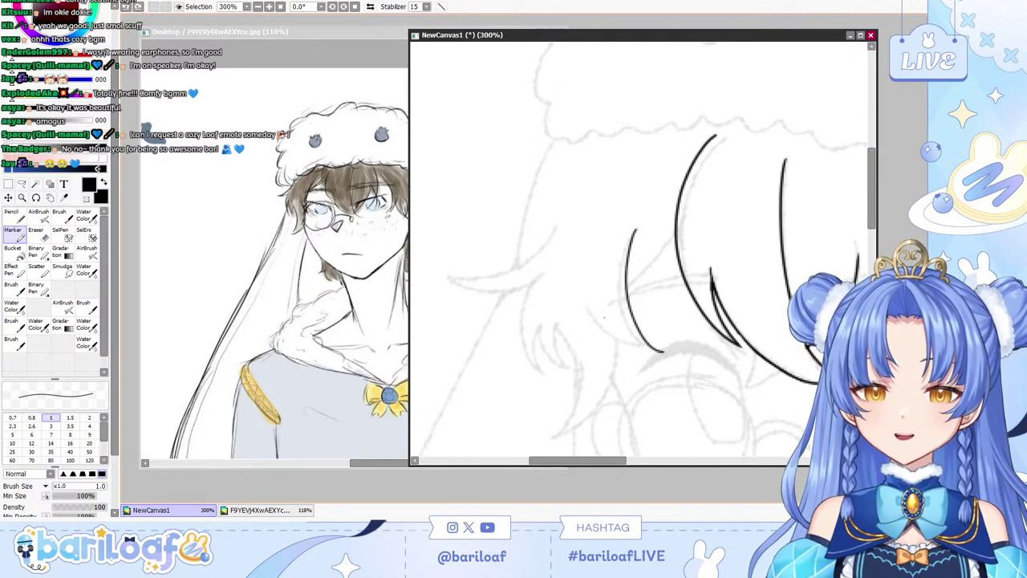
# Ink the left strand's outer curve so it sweeps down to meet the inner curve in a pointed tip.
pyautogui.moveTo(577, 278)
pyautogui.mouseDown()
pyautogui.moveTo(654, 358)
pyautogui.moveTo(584, 313)
pyautogui.moveTo(663, 350)
pyautogui.mouseUp()
pyautogui.hotkey('ctrl', 'z')
pyautogui.hotkey('ctrl', 'z')
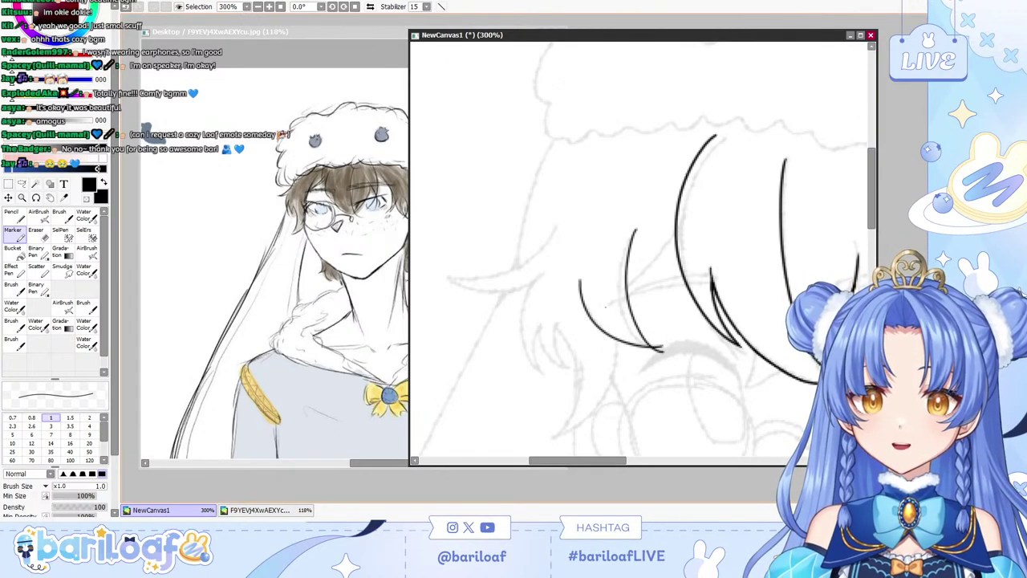
pyautogui.moveTo(587, 282)
pyautogui.mouseDown()
pyautogui.moveTo(639, 346)
pyautogui.moveTo(622, 345)
pyautogui.moveTo(651, 348)
pyautogui.mouseUp()
pyautogui.hotkey('ctrl', 'z')
pyautogui.hotkey('ctrl', 'z')
pyautogui.hotkey('ctrl', 'z')
pyautogui.hotkey('ctrl', 'z')
pyautogui.hotkey('ctrl', 'z')
pyautogui.moveTo(585, 273); pyautogui.dragTo(642, 350)
pyautogui.hotkey('ctrl', 'z')
pyautogui.hotkey('ctrl', 'z')
pyautogui.moveTo(576, 274)
pyautogui.mouseDown()
pyautogui.moveTo(673, 350)
pyautogui.moveTo(631, 350)
pyautogui.moveTo(642, 349)
pyautogui.mouseUp()
pyautogui.hotkey('ctrl', 'z')
pyautogui.hotkey('ctrl', 'z')
pyautogui.hotkey('ctrl', 'z')
pyautogui.hotkey('ctrl', 'z')
pyautogui.moveTo(578, 275)
pyautogui.mouseDown()
pyautogui.moveTo(644, 351)
pyautogui.moveTo(589, 314)
pyautogui.moveTo(662, 352)
pyautogui.mouseUp()
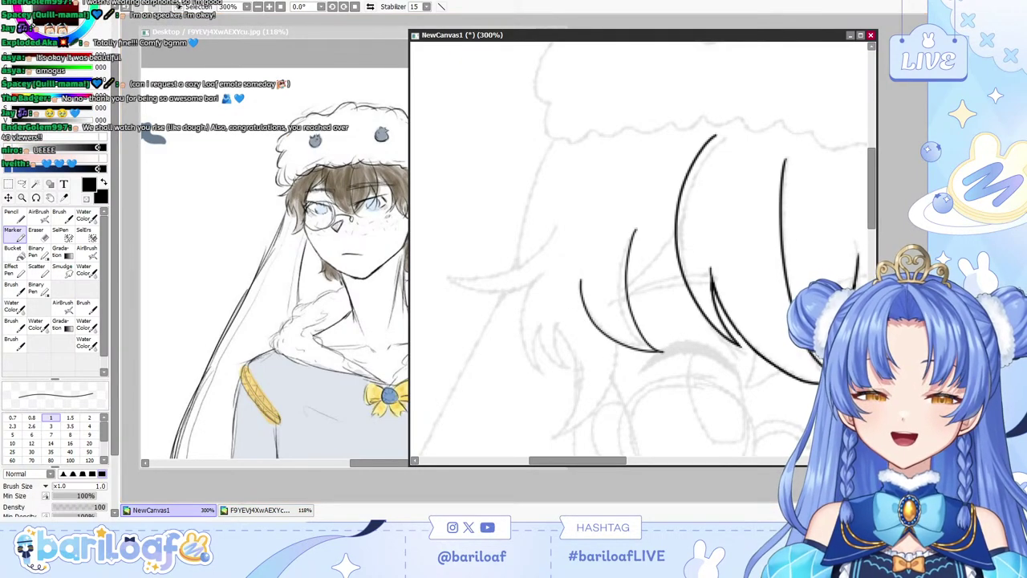
# Ink a diagonal line from the left bang's outer curve to the neighbouring strand, and erase its overshoot with the Eraser at size 4.
pyautogui.moveTo(695, 203); pyautogui.dragTo(697, 213)
pyautogui.hotkey('ctrl', 'z')
pyautogui.moveTo(687, 201); pyautogui.dragTo(611, 303)
pyautogui.hotkey('ctrl', 'z')
pyautogui.hotkey('ctrl', 'z')
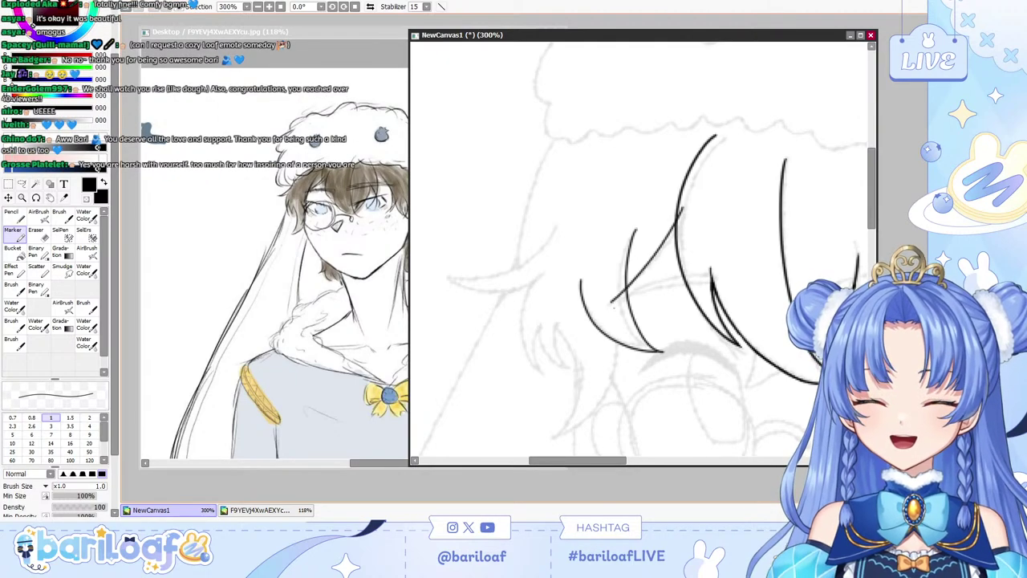
pyautogui.hotkey('ctrl', 'z')
pyautogui.hotkey('ctrl', 'z')
pyautogui.moveTo(686, 209)
pyautogui.mouseDown()
pyautogui.moveTo(654, 264)
pyautogui.moveTo(609, 305)
pyautogui.mouseUp()
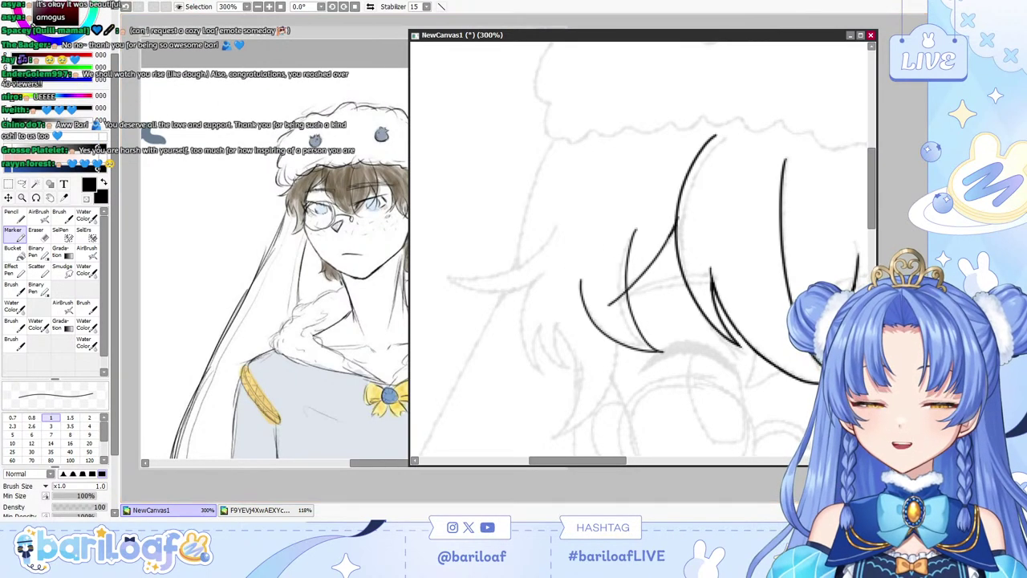
pyautogui.press('e')
pyautogui.moveTo(608, 293)
pyautogui.mouseDown()
pyautogui.moveTo(614, 314)
pyautogui.moveTo(626, 303)
pyautogui.mouseUp()
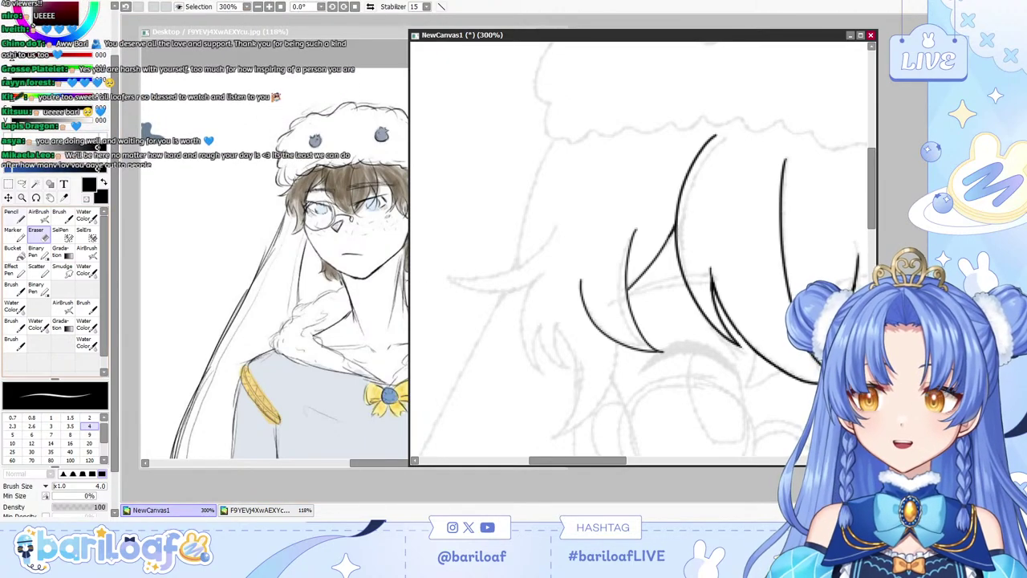
# Try inking the outward-flicking hair tuft at the far left with the Marker at size 1.
pyautogui.click(15, 234)
pyautogui.moveTo(556, 209); pyautogui.dragTo(545, 329)
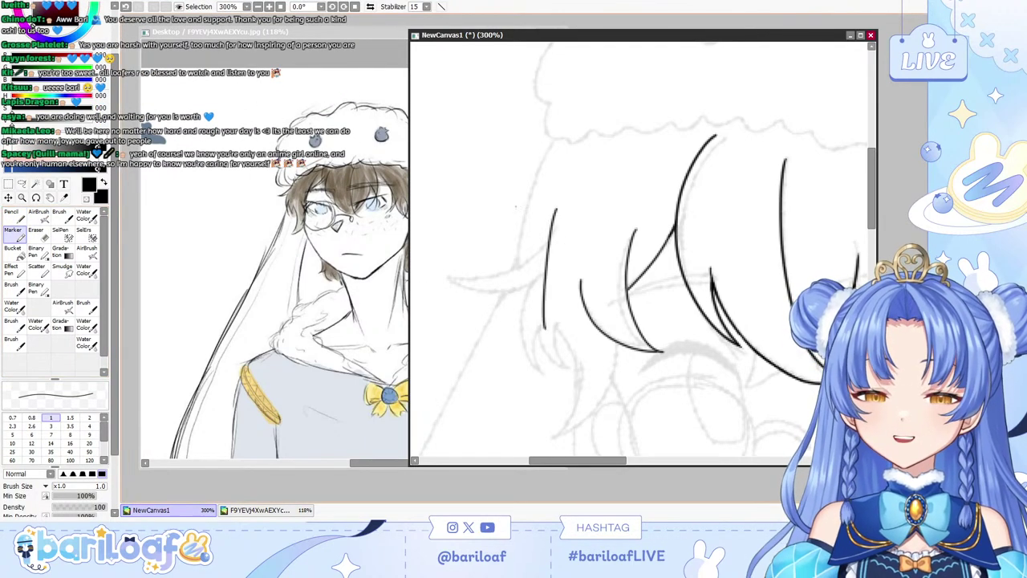
pyautogui.hotkey('ctrl', 'z')
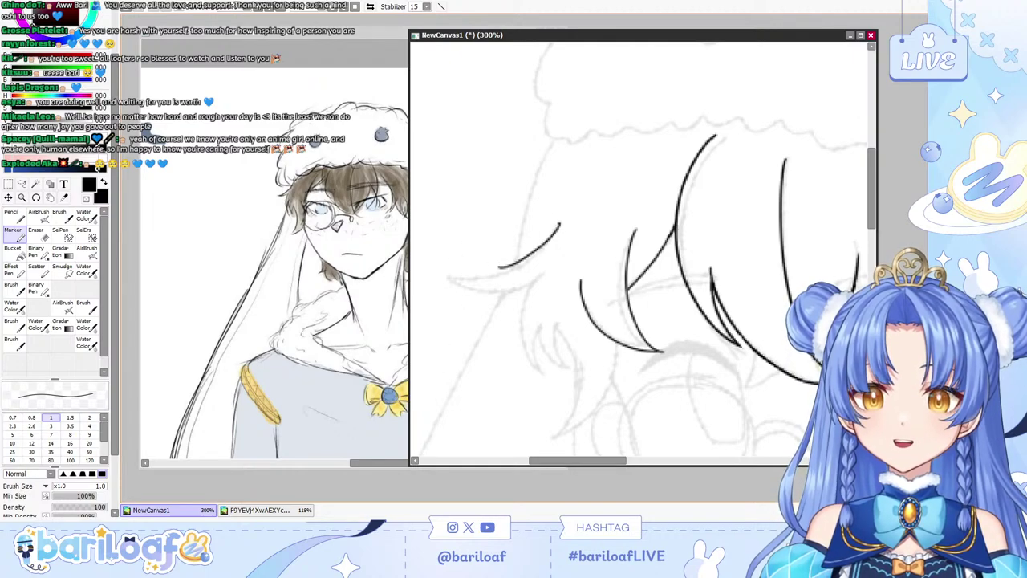
pyautogui.moveTo(551, 227)
pyautogui.mouseDown()
pyautogui.moveTo(518, 252)
pyautogui.moveTo(554, 271)
pyautogui.moveTo(437, 270)
pyautogui.moveTo(533, 273)
pyautogui.mouseUp()
pyautogui.hotkey('ctrl', 'z')
pyautogui.hotkey('ctrl', 'z')
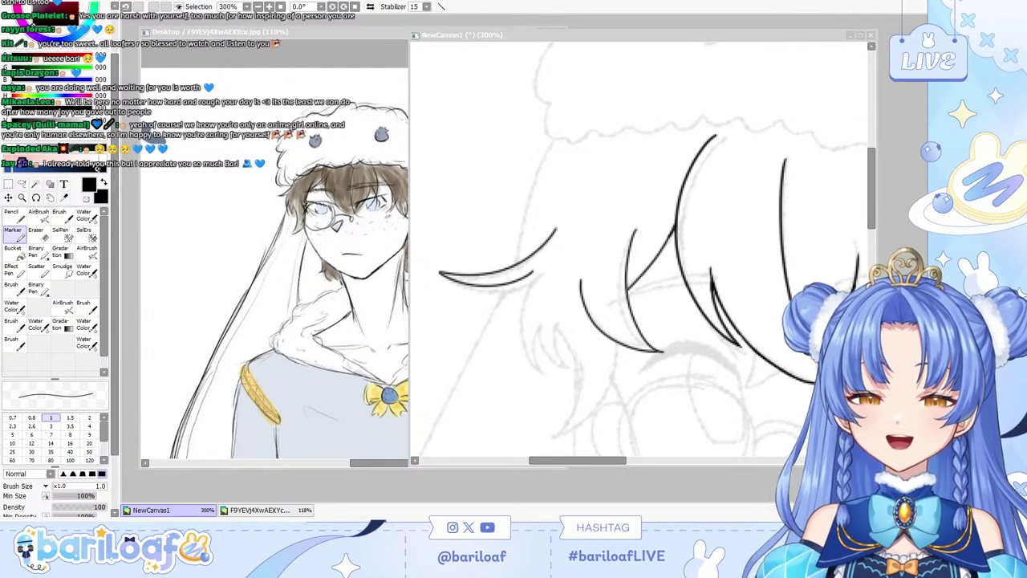
pyautogui.click(337, 265)
pyautogui.click(602, 325)
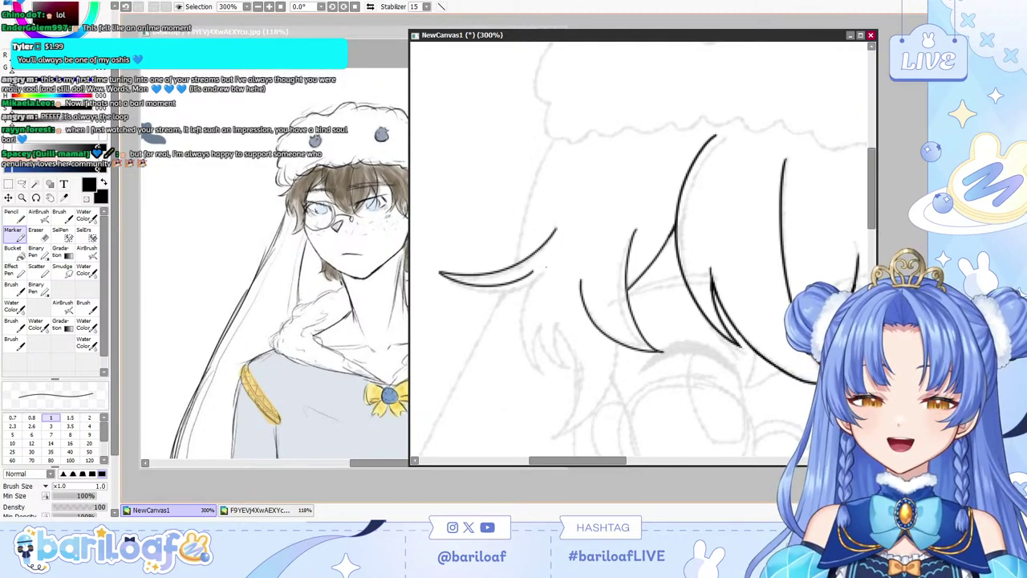
pyautogui.hotkey('ctrl', 'z')
pyautogui.moveTo(556, 215); pyautogui.dragTo(523, 281)
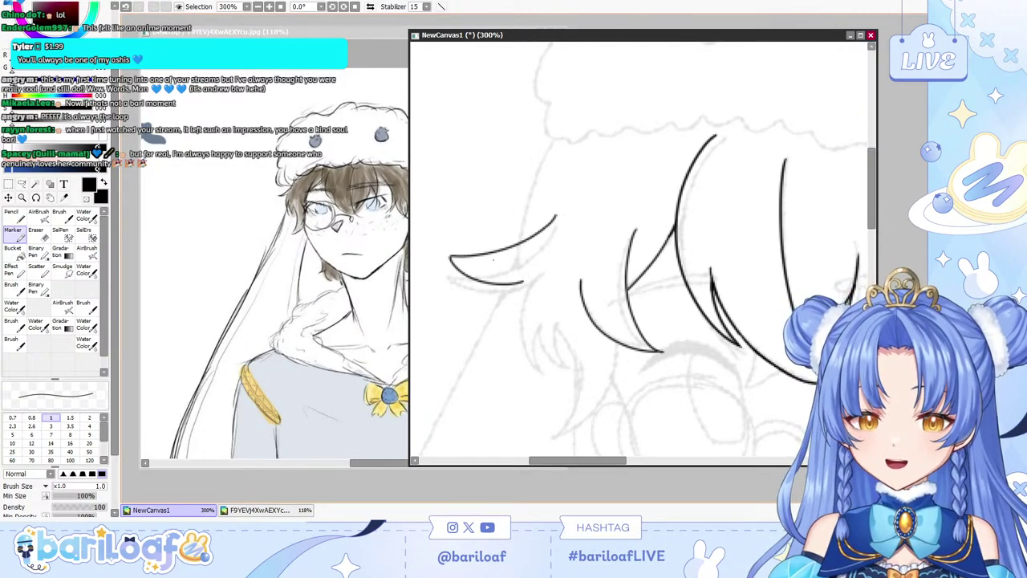
pyautogui.hotkey('ctrl', 'z')
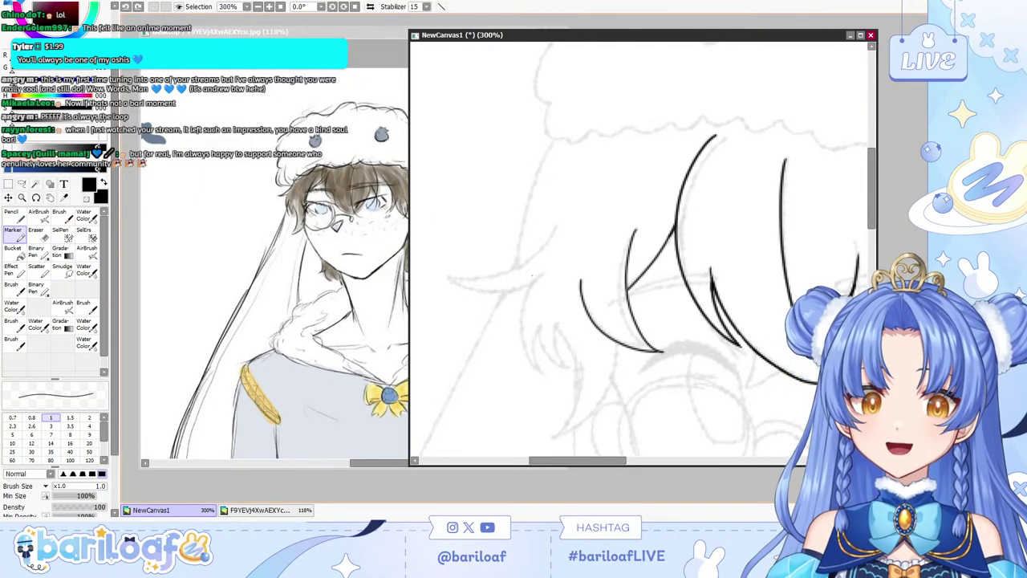
# Ink the far-left hair tuft as a pointed outward flick, and add the curved strand running down from its lower edge.
pyautogui.moveTo(554, 243); pyautogui.dragTo(477, 270)
pyautogui.hotkey('ctrl', 'z')
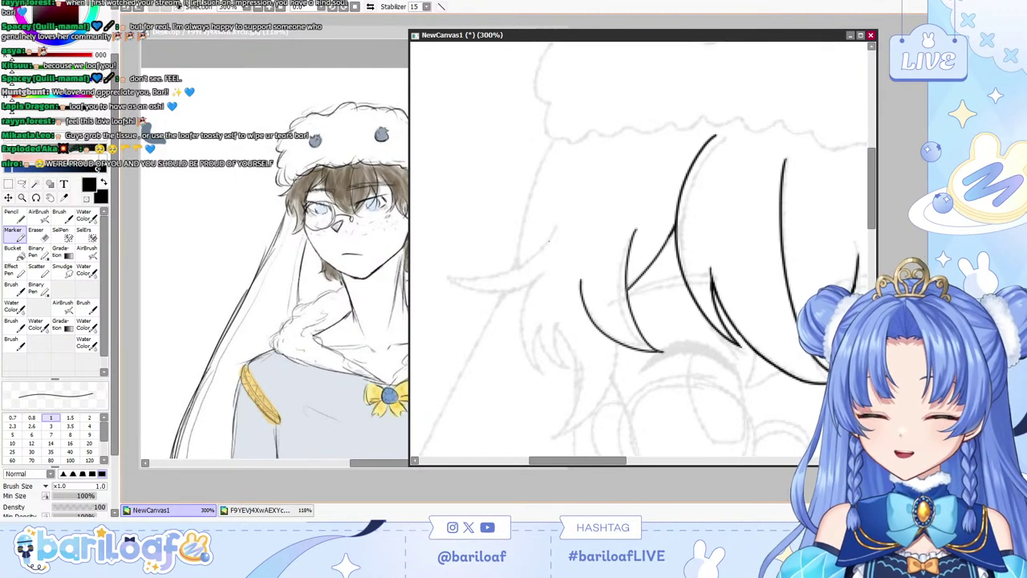
pyautogui.moveTo(534, 228); pyautogui.dragTo(448, 256)
pyautogui.hotkey('ctrl', 'z')
pyautogui.moveTo(557, 215); pyautogui.dragTo(490, 250)
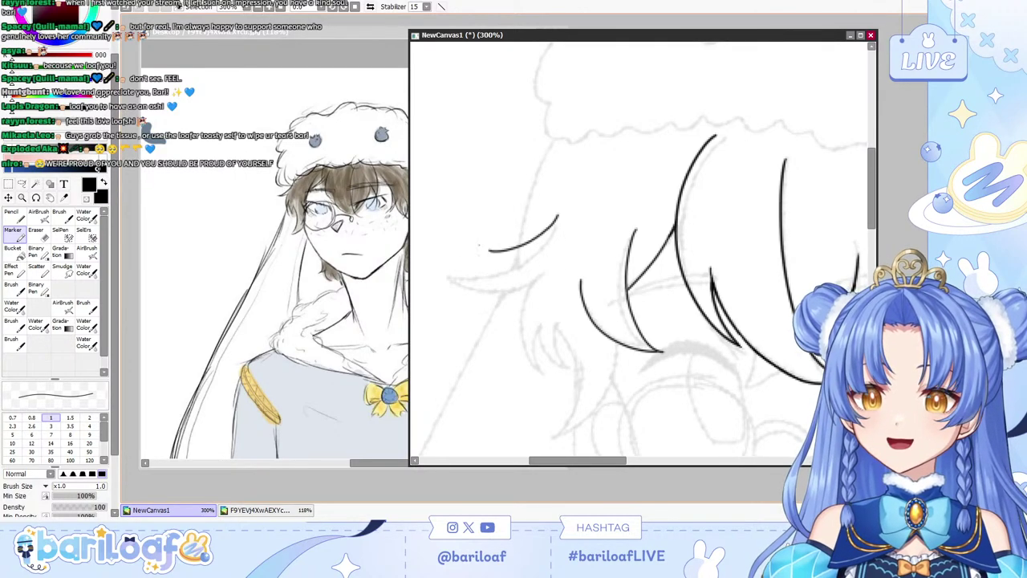
pyautogui.hotkey('ctrl', 'z')
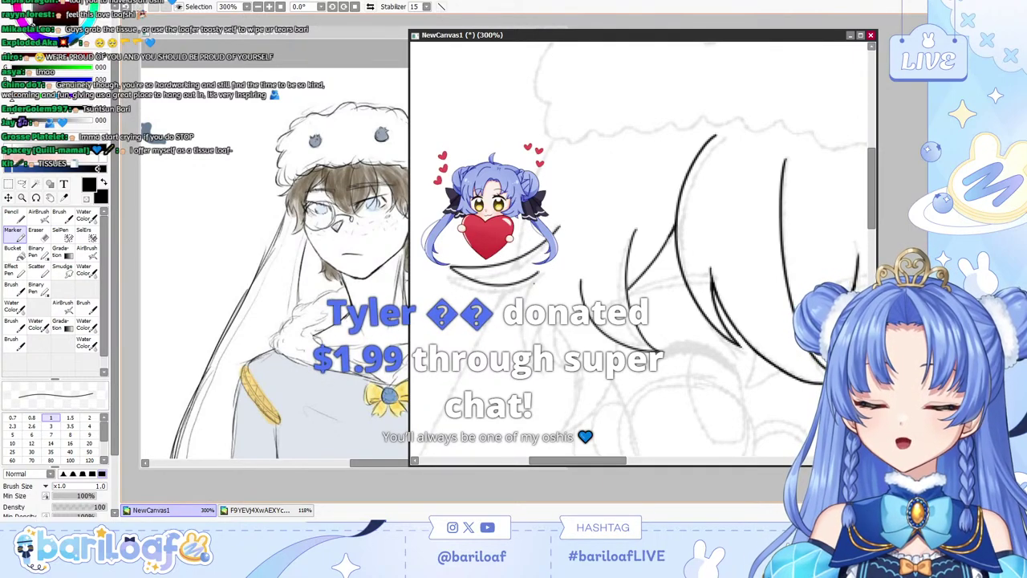
pyautogui.moveTo(557, 226)
pyautogui.mouseDown()
pyautogui.moveTo(488, 252)
pyautogui.moveTo(441, 255)
pyautogui.mouseUp()
pyautogui.moveTo(441, 255); pyautogui.dragTo(536, 279)
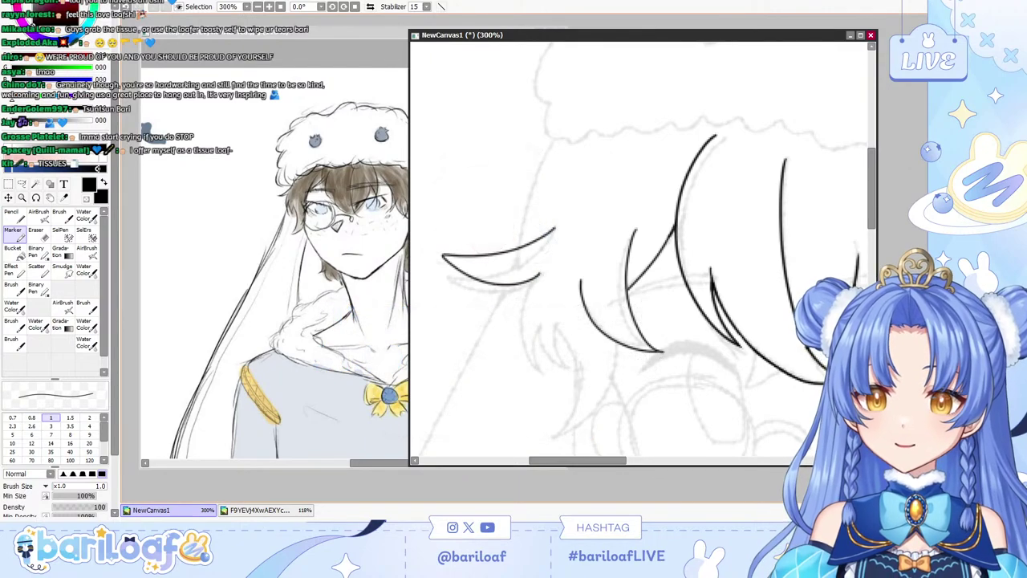
pyautogui.hotkey('ctrl', 'z')
pyautogui.hotkey('ctrl', 'z')
pyautogui.moveTo(556, 222)
pyautogui.mouseDown()
pyautogui.moveTo(447, 271)
pyautogui.moveTo(534, 279)
pyautogui.mouseUp()
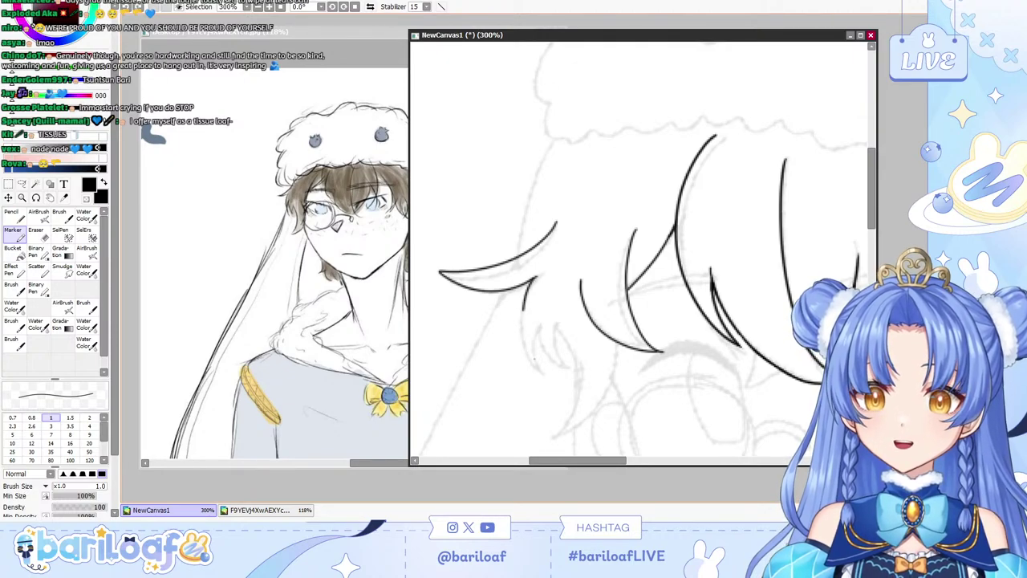
pyautogui.moveTo(534, 280)
pyautogui.mouseDown()
pyautogui.moveTo(523, 341)
pyautogui.moveTo(554, 368)
pyautogui.mouseUp()
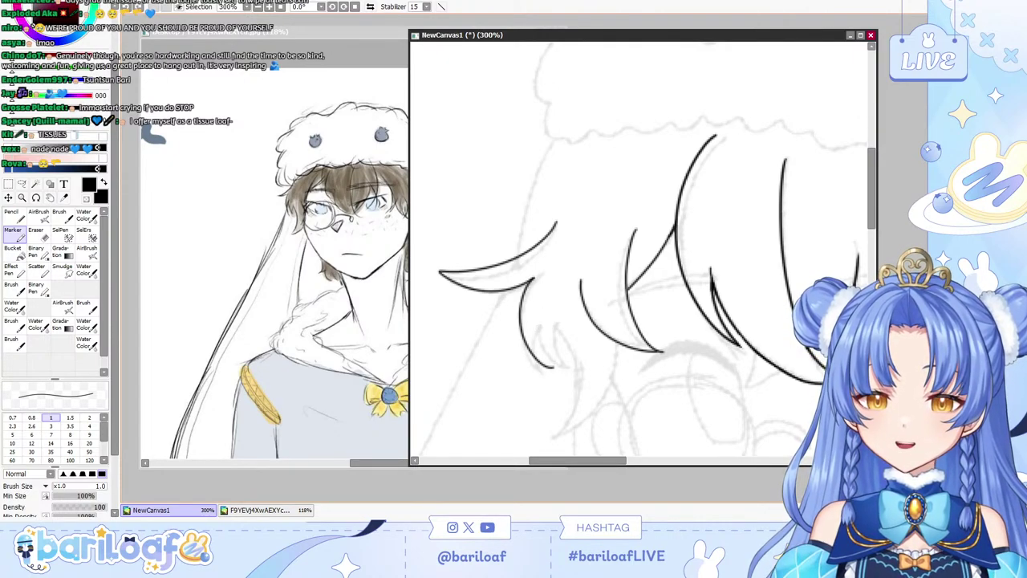
# Ink a short inner curve that closes the strand below the far-left hair tuft into a pointed tip.
pyautogui.moveTo(539, 320); pyautogui.dragTo(554, 370)
pyautogui.hotkey('ctrl', 'z')
pyautogui.hotkey('ctrl', 'z')
pyautogui.hotkey('ctrl', 'z')
pyautogui.hotkey('ctrl', 'z')
pyautogui.moveTo(541, 323); pyautogui.dragTo(553, 368)
pyautogui.hotkey('ctrl', 'z')
pyautogui.hotkey('ctrl', 'z')
pyautogui.press('e')
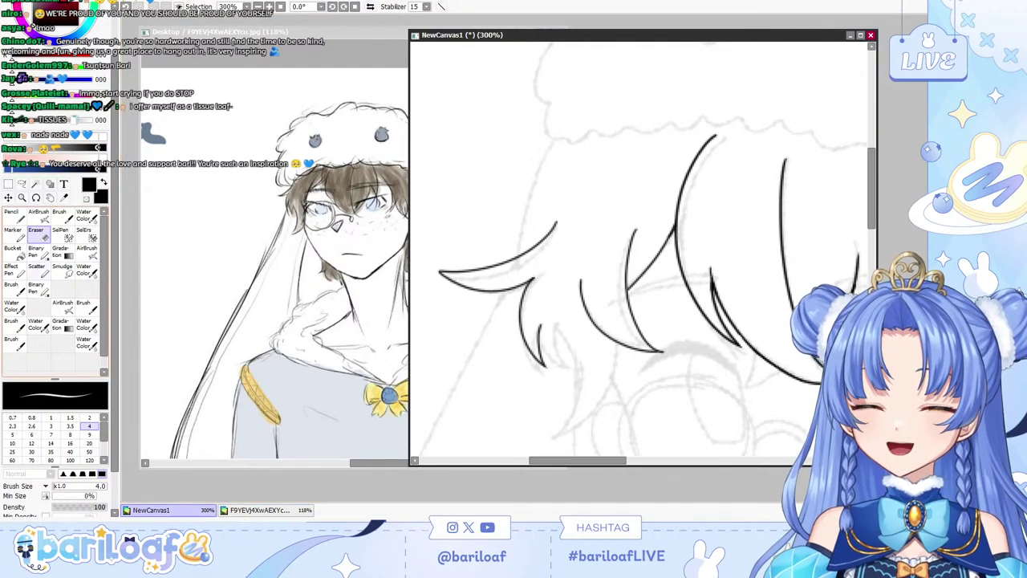
pyautogui.press('n')
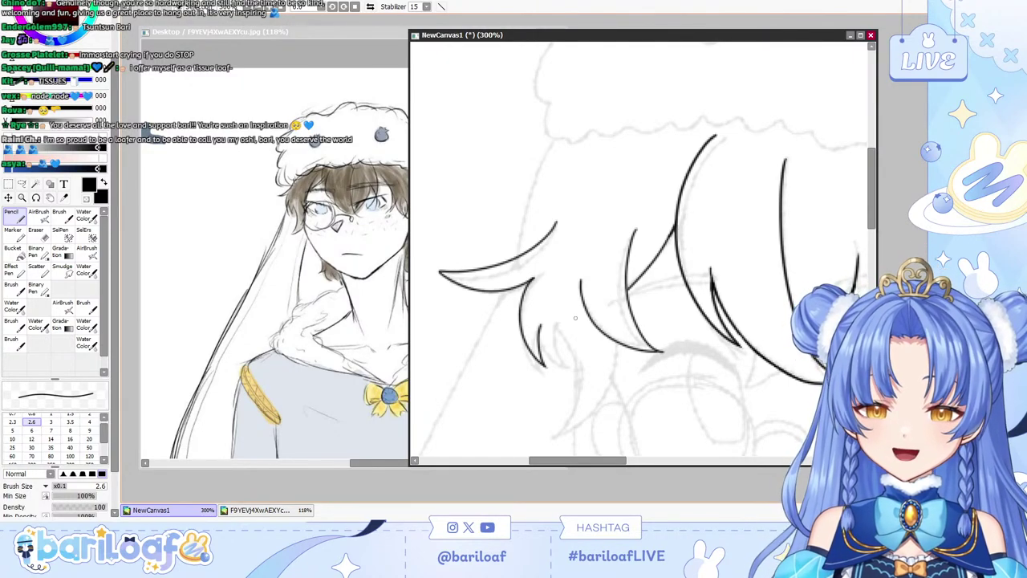
pyautogui.moveTo(544, 325); pyautogui.dragTo(565, 378)
pyautogui.hotkey('ctrl', 'z')
# Ink a small pointed strand directly beside the far-left strand's tip, using the Marker at size 1.
pyautogui.press('m')
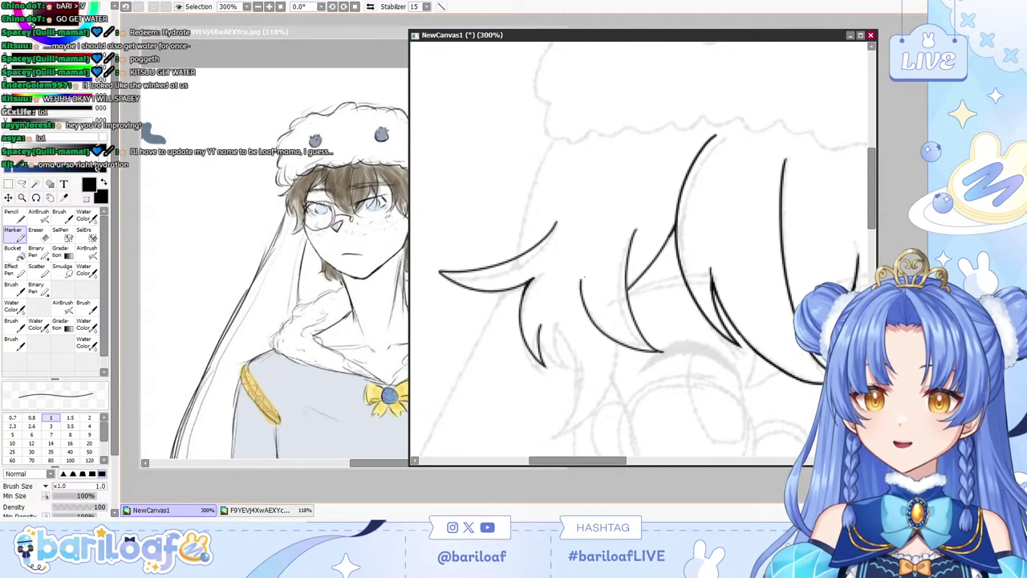
pyautogui.scroll(-3, 642, 248)
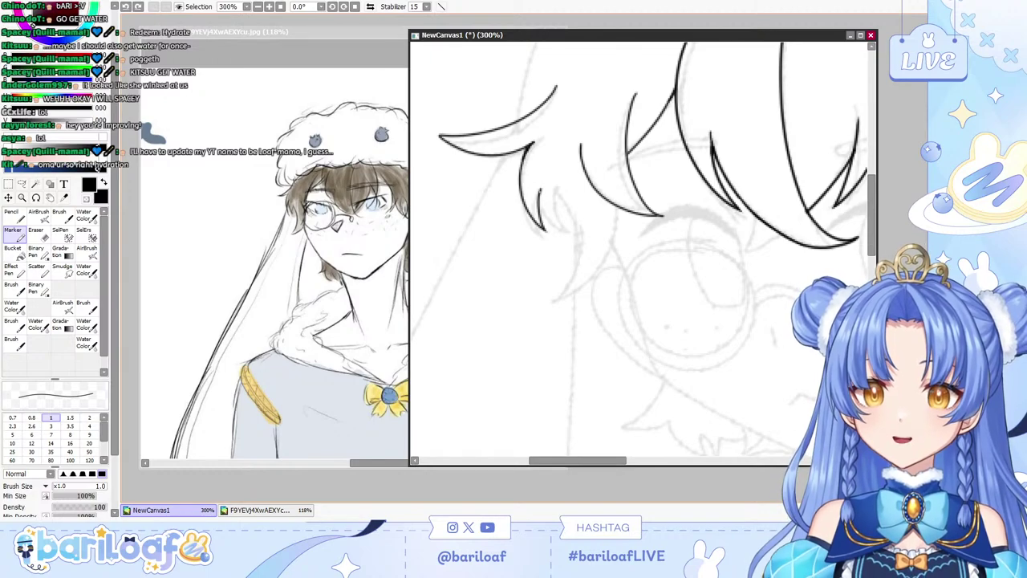
pyautogui.moveTo(541, 199); pyautogui.dragTo(584, 235)
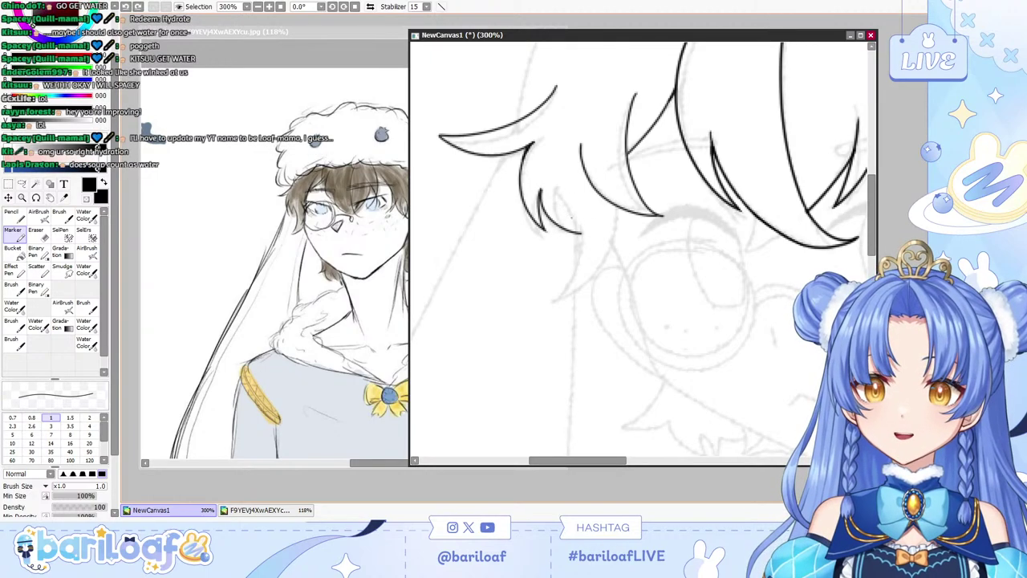
pyautogui.moveTo(560, 193); pyautogui.dragTo(584, 235)
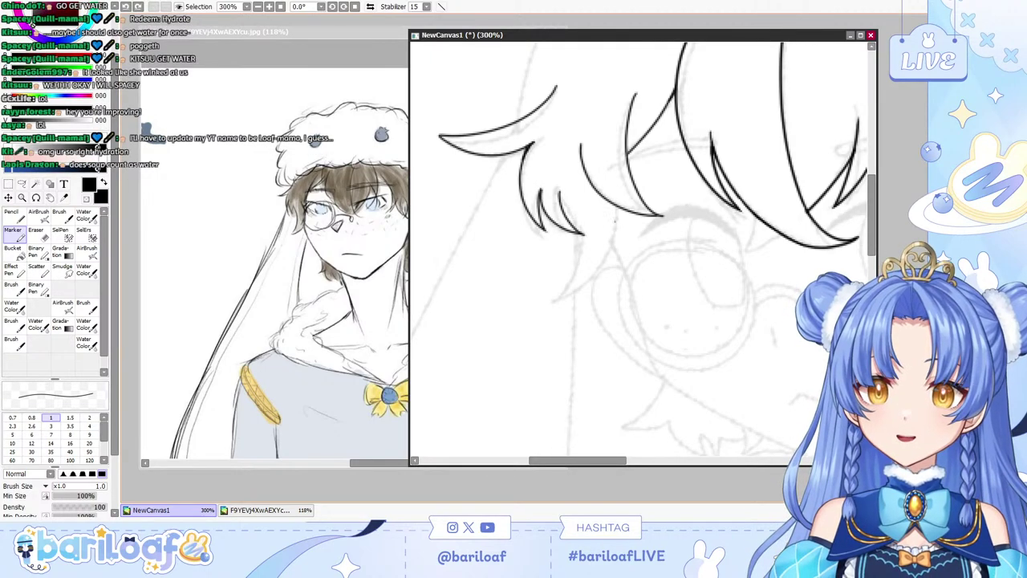
# Ink the outer curve of a longer strand, from the left bang's underside down and inward to the sketched tip.
pyautogui.moveTo(613, 207); pyautogui.dragTo(552, 286)
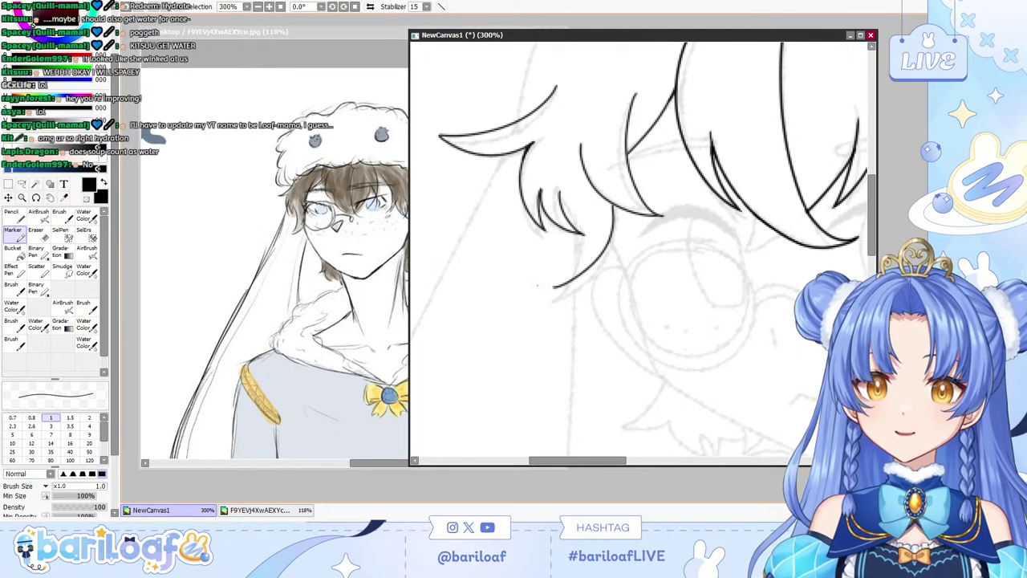
pyautogui.hotkey('ctrl', 'z')
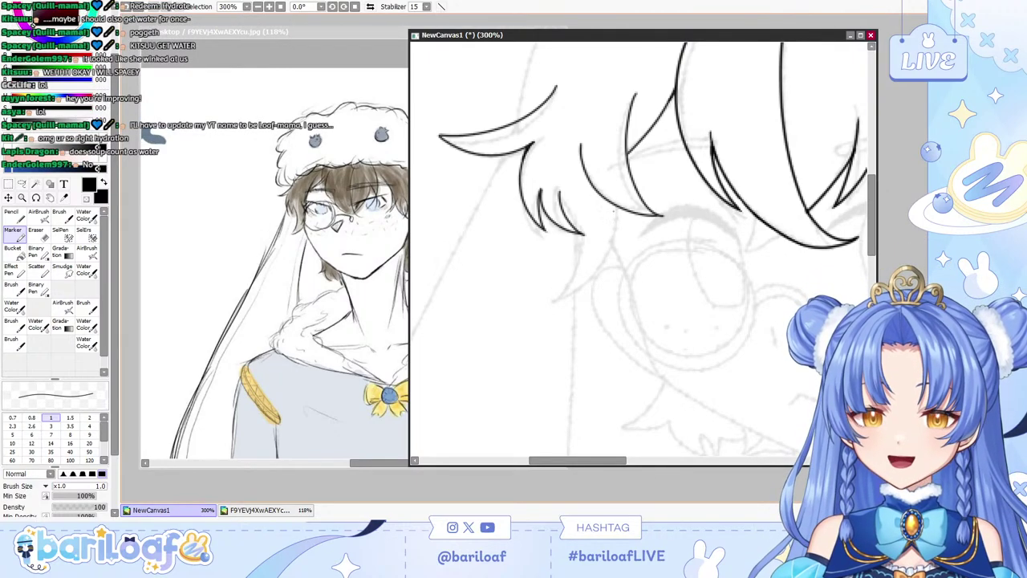
pyautogui.moveTo(616, 209); pyautogui.dragTo(560, 294)
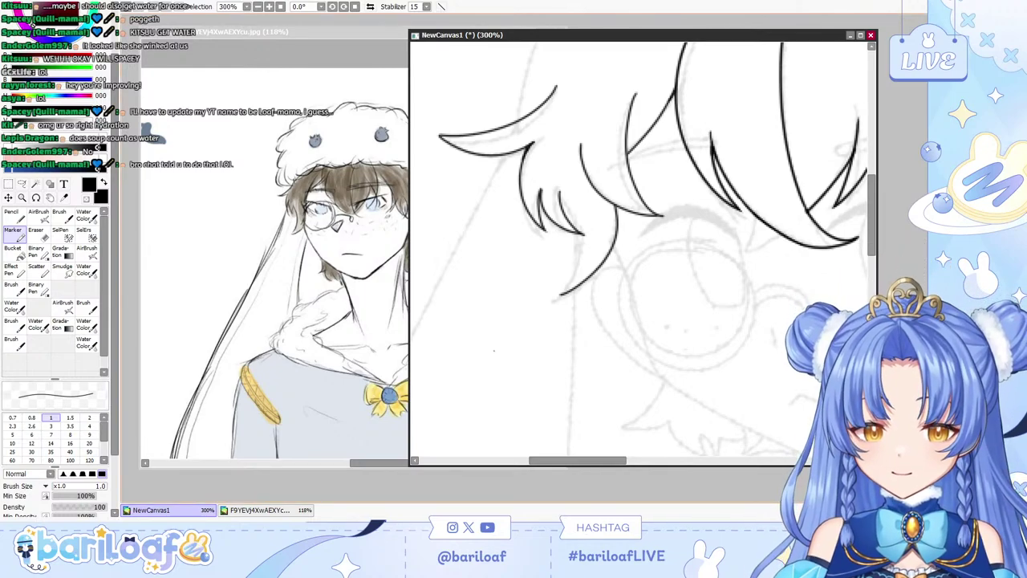
# Ink the longer strand's inner curve down to its pointed tip, and erase its overshoot above the small strand with the Eraser at size 4.
pyautogui.moveTo(579, 190); pyautogui.dragTo(572, 287)
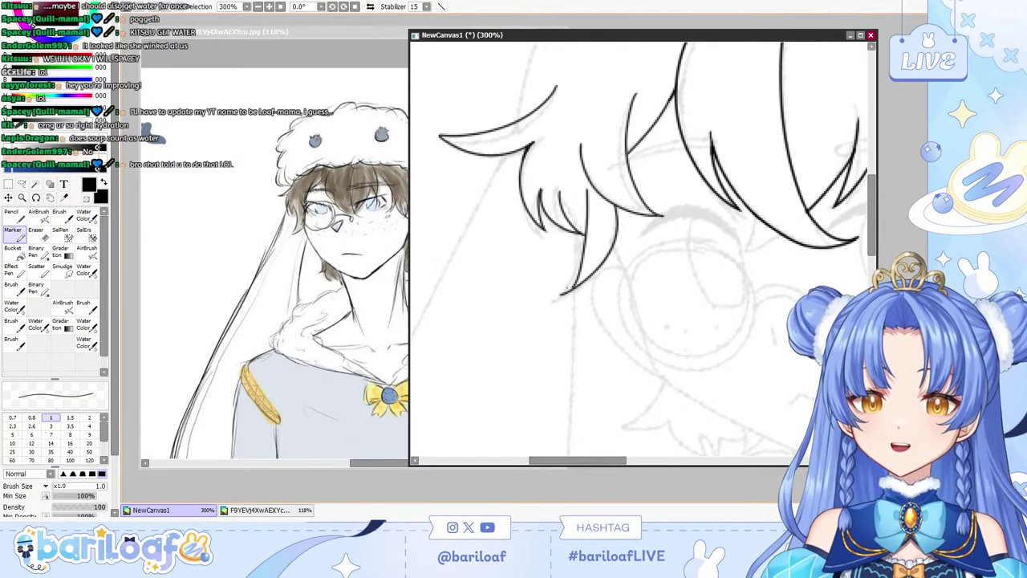
pyautogui.hotkey('ctrl', 'z')
pyautogui.moveTo(557, 188)
pyautogui.mouseDown()
pyautogui.moveTo(552, 292)
pyautogui.moveTo(562, 294)
pyautogui.moveTo(570, 199)
pyautogui.moveTo(560, 296)
pyautogui.mouseUp()
pyautogui.hotkey('ctrl', 'z')
pyautogui.hotkey('ctrl', 'z')
pyautogui.hotkey('ctrl', 'z')
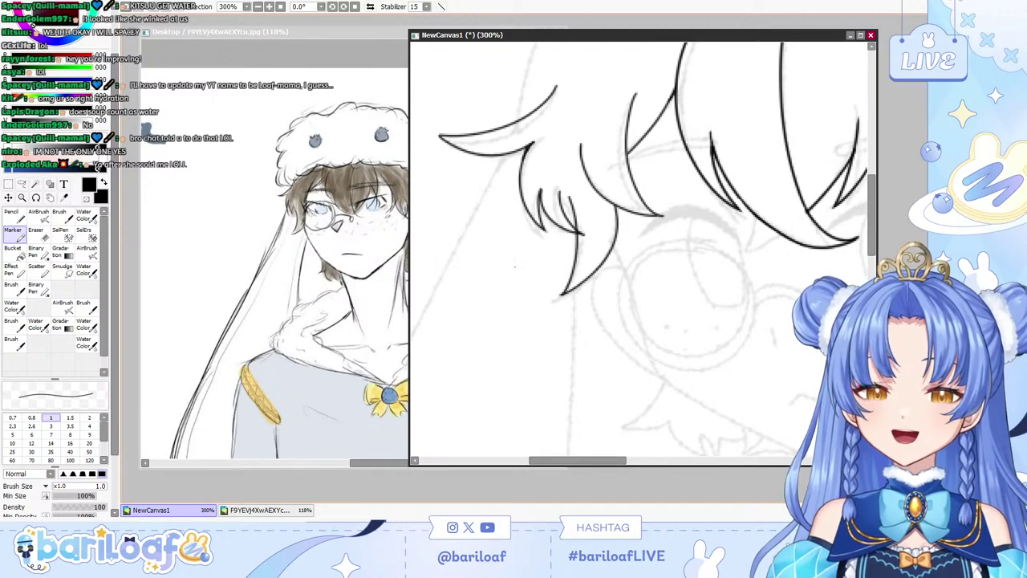
pyautogui.press('e')
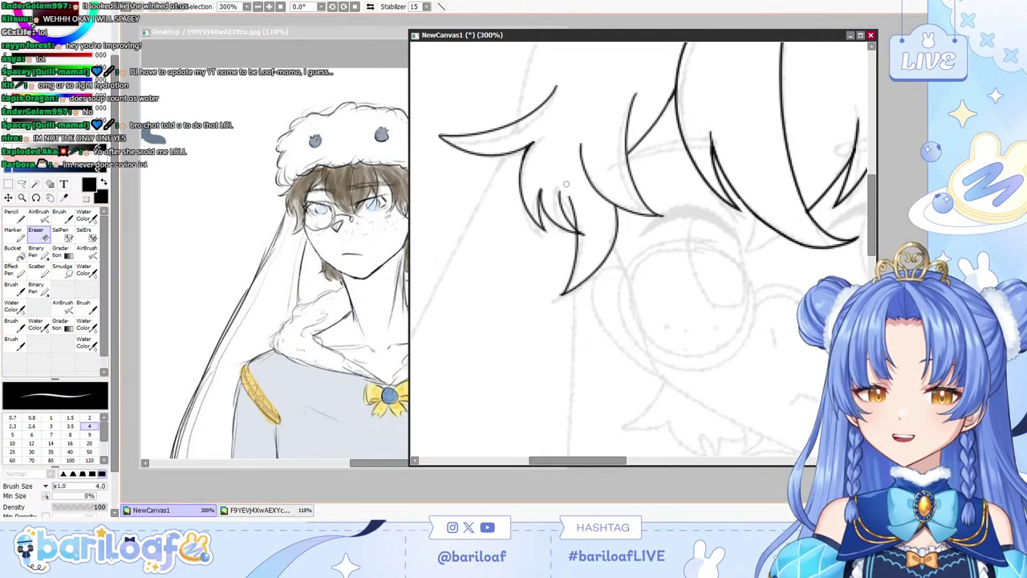
pyautogui.moveTo(569, 195); pyautogui.dragTo(575, 228)
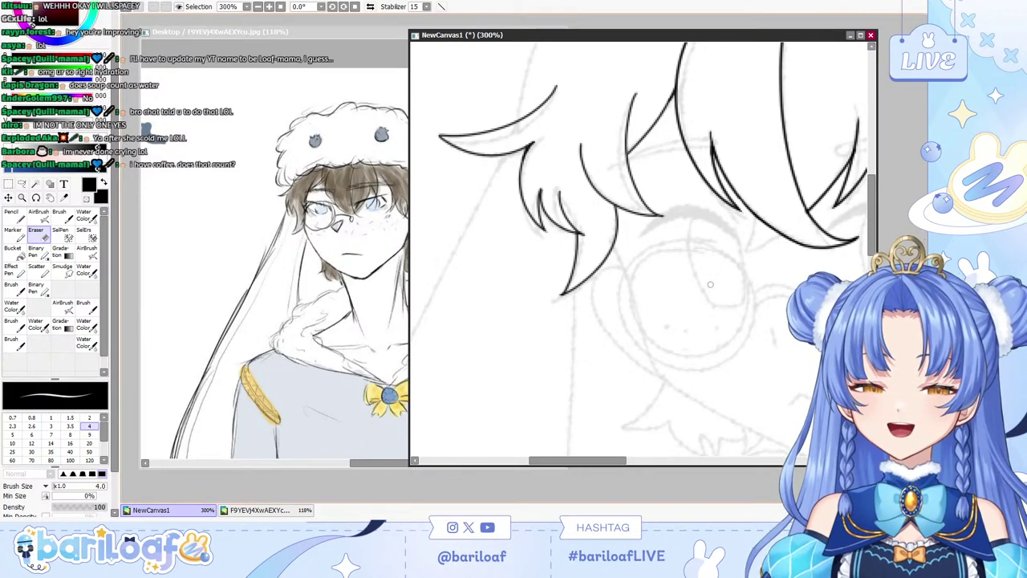
# Ink the inner curve of the bang strand beside the right-hand eye with the Marker at size 1, following the reference and sketch.
pyautogui.press('n')
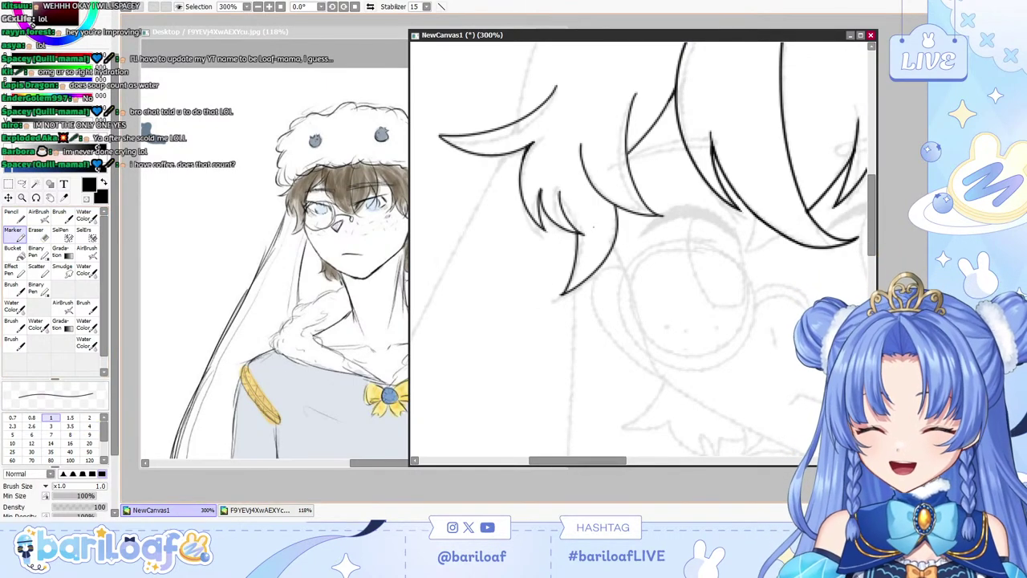
pyautogui.press('pagedown')
pyautogui.press('pagedown')
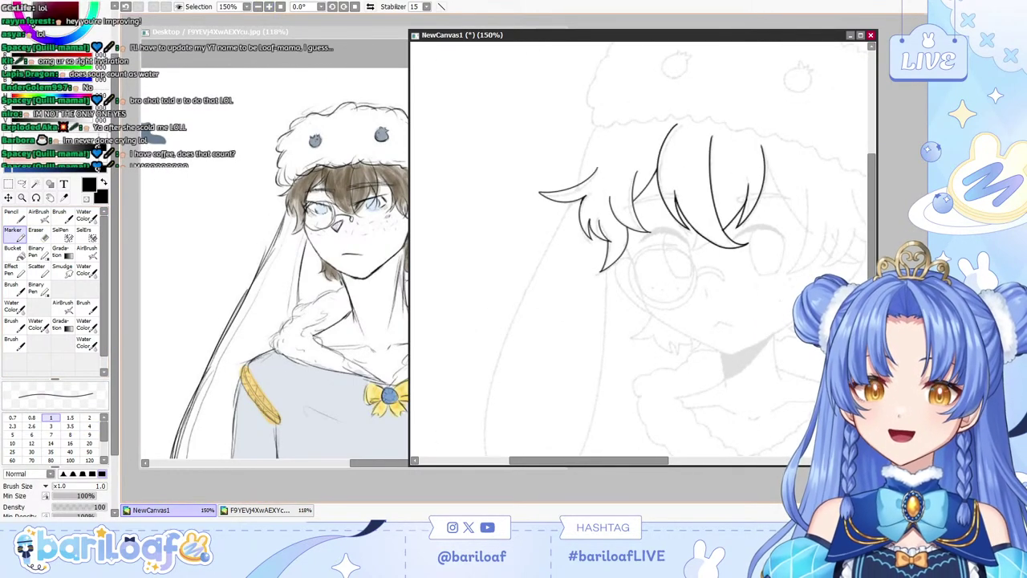
pyautogui.moveTo(589, 460); pyautogui.dragTo(709, 460)
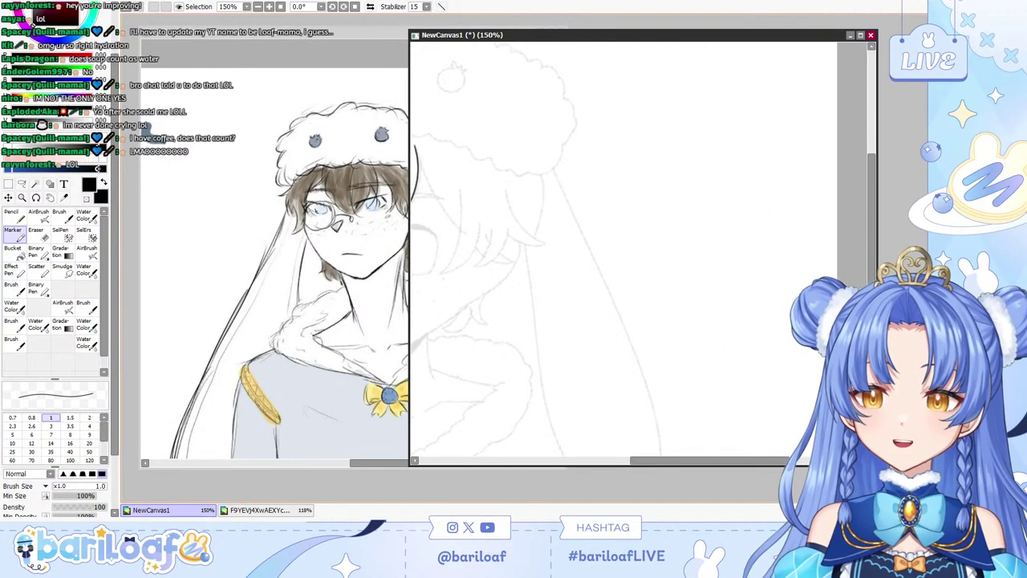
pyautogui.click(273, 321)
pyautogui.moveTo(409, 463); pyautogui.dragTo(462, 463)
pyautogui.moveTo(709, 461); pyautogui.dragTo(655, 461)
pyautogui.press('+')
pyautogui.press('+')
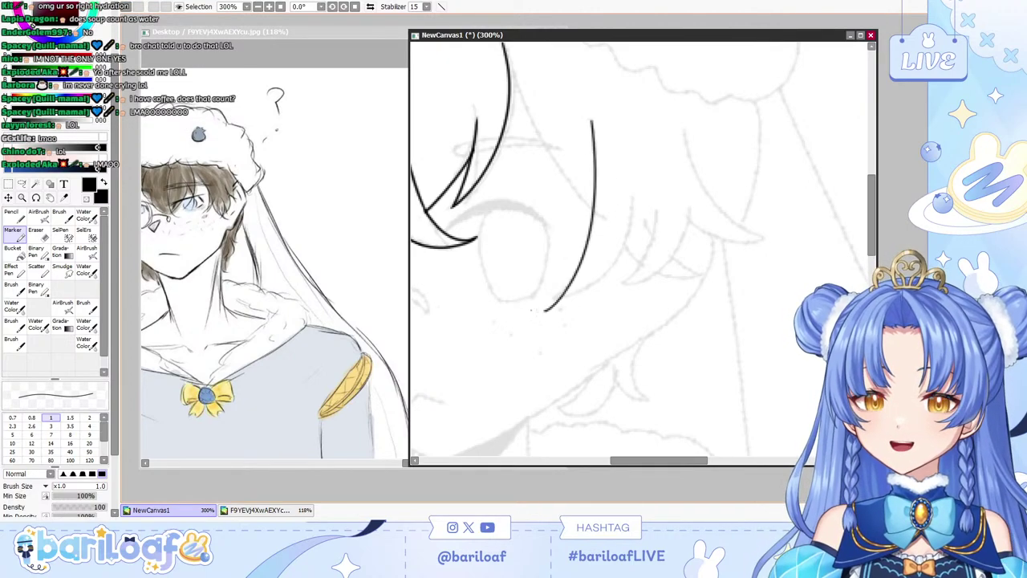
pyautogui.moveTo(590, 120); pyautogui.dragTo(593, 264)
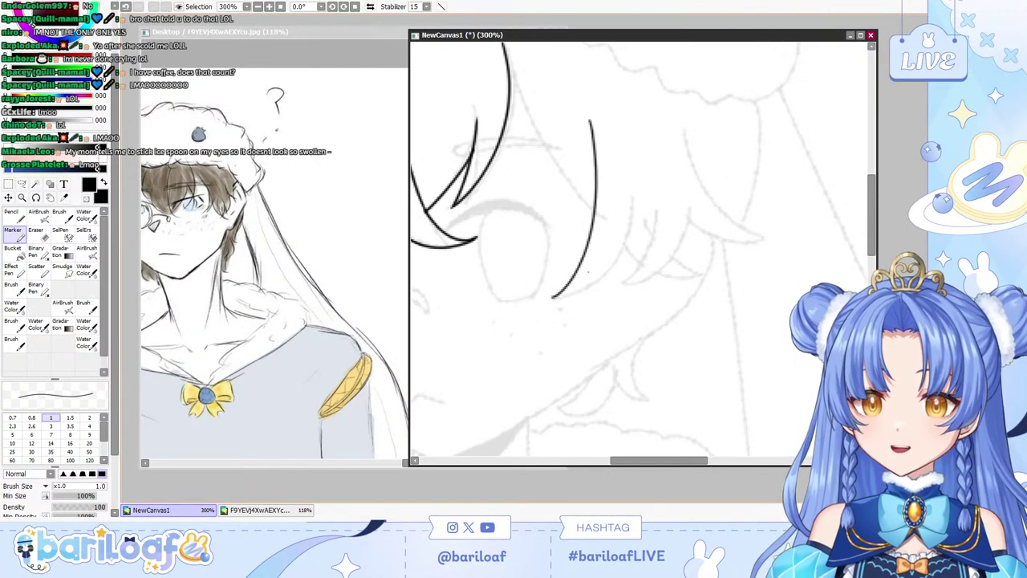
# Ink the outer curve of the strand beside the right-hand eye so it meets the inner curve in a pointed tip.
pyautogui.moveTo(639, 196)
pyautogui.mouseDown()
pyautogui.moveTo(550, 296)
pyautogui.moveTo(554, 274)
pyautogui.moveTo(555, 299)
pyautogui.mouseUp()
pyautogui.hotkey('ctrl', 'z')
pyautogui.hotkey('ctrl', 'z')
pyautogui.moveTo(643, 187); pyautogui.dragTo(552, 297)
pyautogui.hotkey('ctrl', 'z')
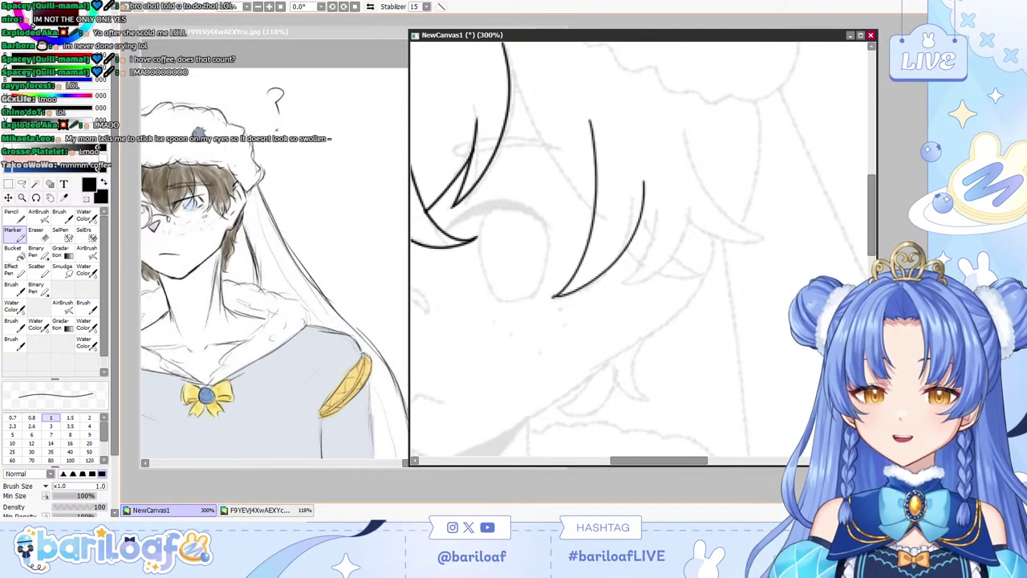
# Ink the upper curve of the far-right hair tuft, sweeping down and outward from below the hat brim.
pyautogui.moveTo(691, 166); pyautogui.dragTo(742, 251)
pyautogui.hotkey('ctrl', 'z')
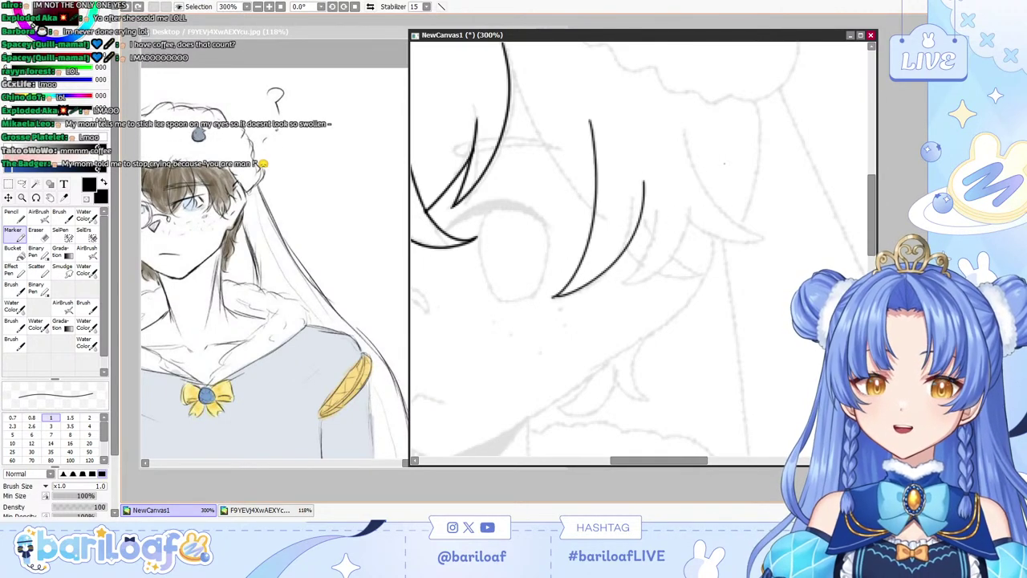
pyautogui.moveTo(690, 122); pyautogui.dragTo(766, 252)
pyautogui.hotkey('ctrl', 'z')
pyautogui.moveTo(691, 124); pyautogui.dragTo(780, 243)
# Ink the lower curve of the far-right hair tuft so it meets the upper curve in an outward point.
pyautogui.moveTo(684, 185)
pyautogui.mouseDown()
pyautogui.moveTo(687, 218)
pyautogui.moveTo(737, 247)
pyautogui.mouseUp()
pyautogui.hotkey('ctrl', 'z')
pyautogui.moveTo(686, 199); pyautogui.dragTo(760, 245)
pyautogui.hotkey('ctrl', 'z')
pyautogui.hotkey('ctrl', 'z')
pyautogui.hotkey('ctrl', 'z')
pyautogui.moveTo(682, 208)
pyautogui.mouseDown()
pyautogui.moveTo(691, 223)
pyautogui.moveTo(769, 243)
pyautogui.moveTo(698, 231)
pyautogui.moveTo(769, 244)
pyautogui.mouseUp()
pyautogui.hotkey('ctrl', 'z')
pyautogui.hotkey('ctrl', 'z')
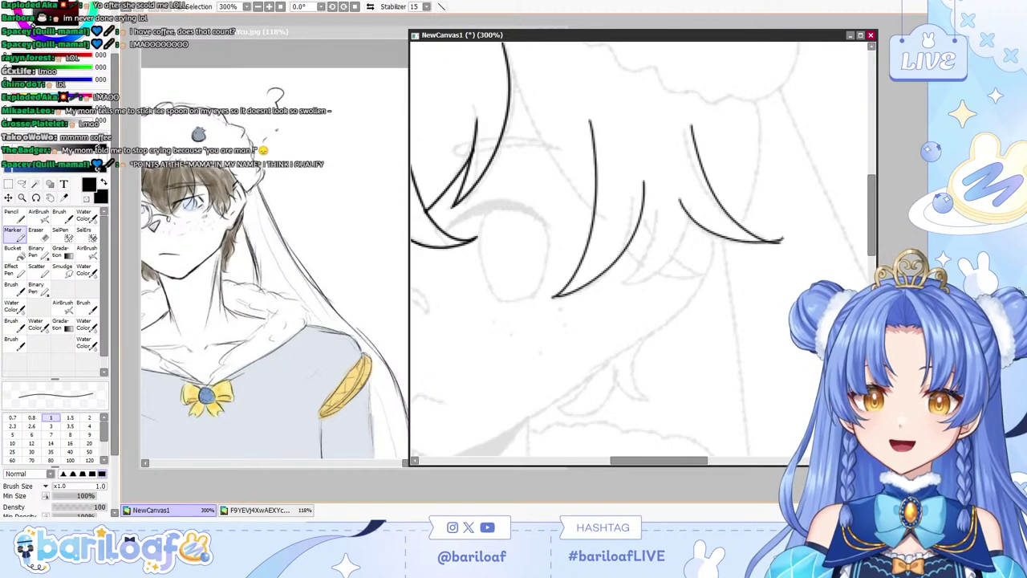
# Redraw the lower curve of the outermost right-hand fringe strand so it ends cleanly at the strand's tip.
pyautogui.hotkey('ctrl', 'z')
pyautogui.hotkey('ctrl', 'z')
pyautogui.moveTo(678, 202)
pyautogui.mouseDown()
pyautogui.moveTo(716, 238)
pyautogui.moveTo(781, 243)
pyautogui.mouseUp()
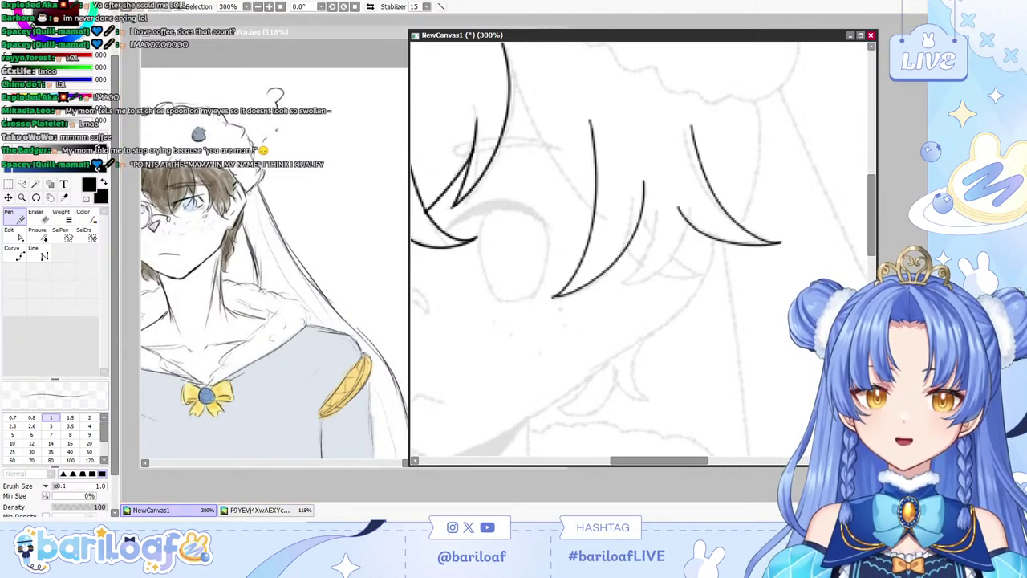
pyautogui.hotkey('ctrl', 'z')
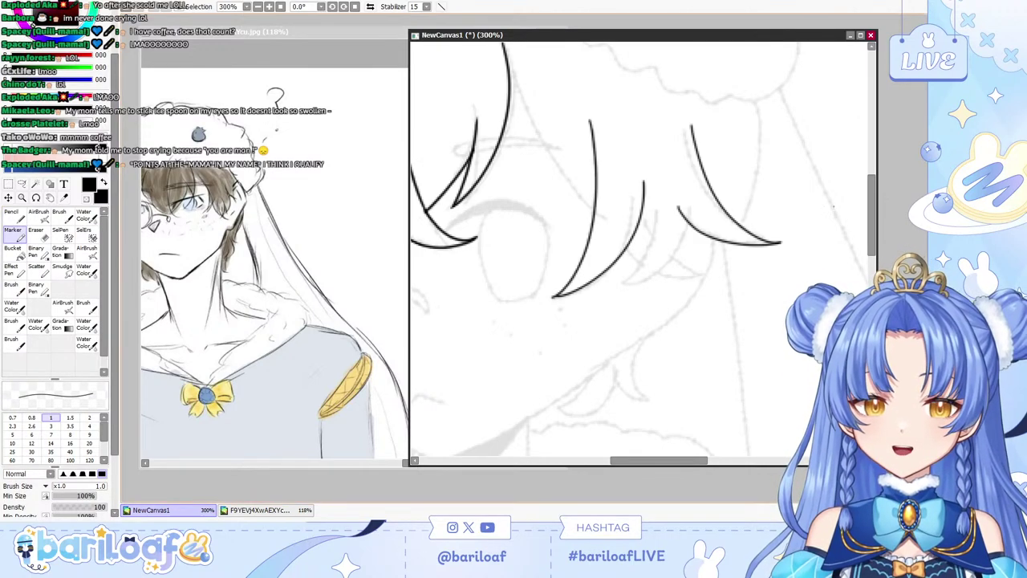
# Ink the curved line from the fringe's peak above the eye down to the neighbouring strand, erasing the overshoot past it.
pyautogui.scroll(3, 560, 209)
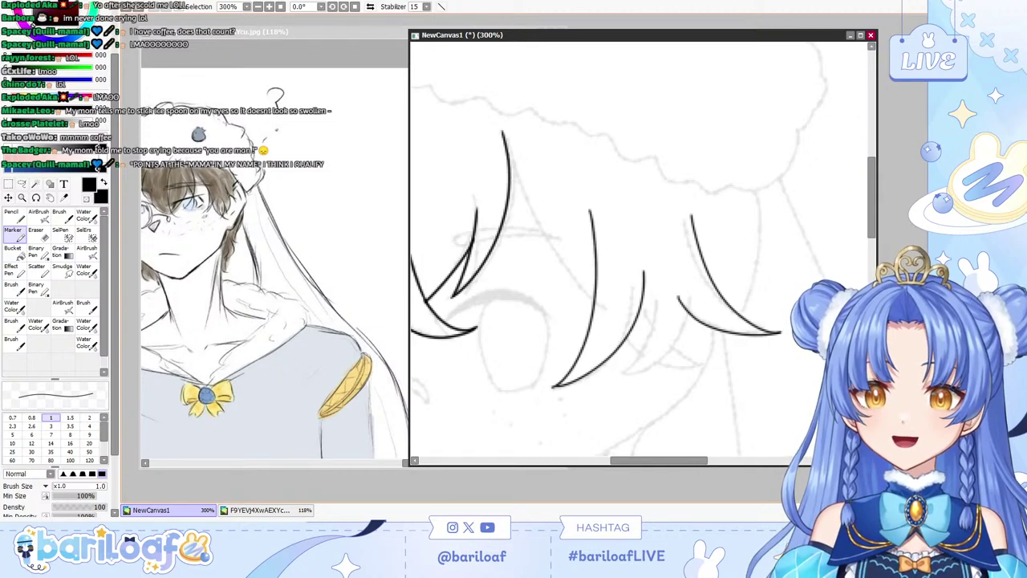
pyautogui.moveTo(506, 154); pyautogui.dragTo(607, 318)
pyautogui.hotkey('ctrl', 'z')
pyautogui.moveTo(507, 151); pyautogui.dragTo(611, 305)
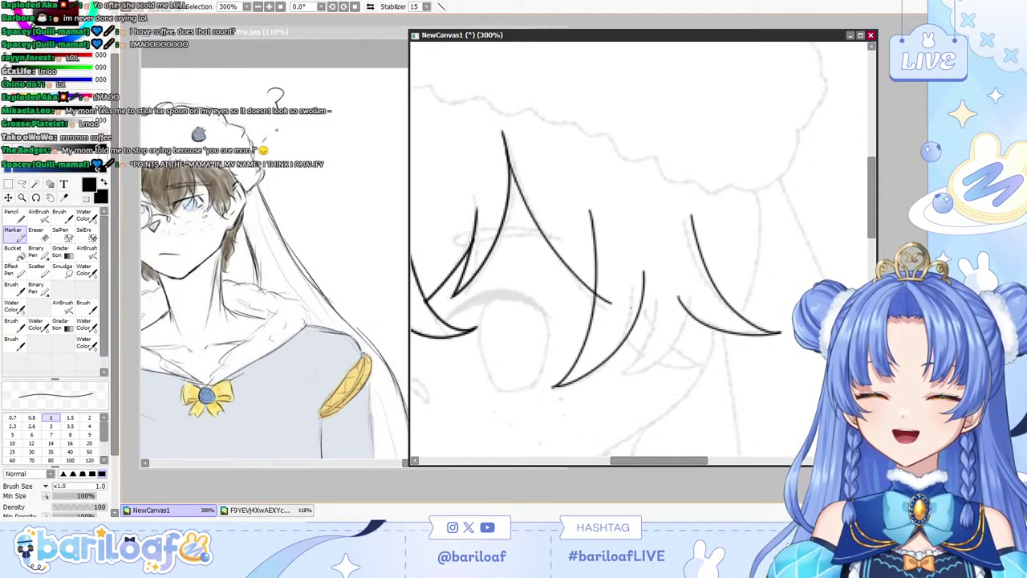
pyautogui.hotkey('ctrl', 'z')
pyautogui.moveTo(506, 151); pyautogui.dragTo(619, 329)
pyautogui.hotkey('ctrl', 'z')
pyautogui.moveTo(506, 151)
pyautogui.mouseDown()
pyautogui.moveTo(541, 241)
pyautogui.moveTo(612, 315)
pyautogui.mouseUp()
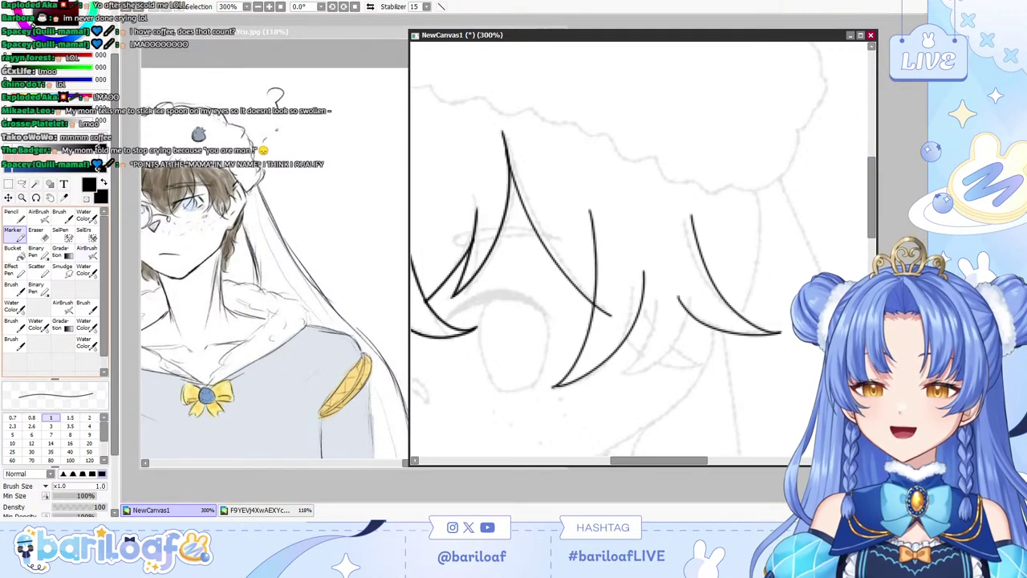
pyautogui.press('e')
pyautogui.moveTo(605, 315); pyautogui.dragTo(596, 305)
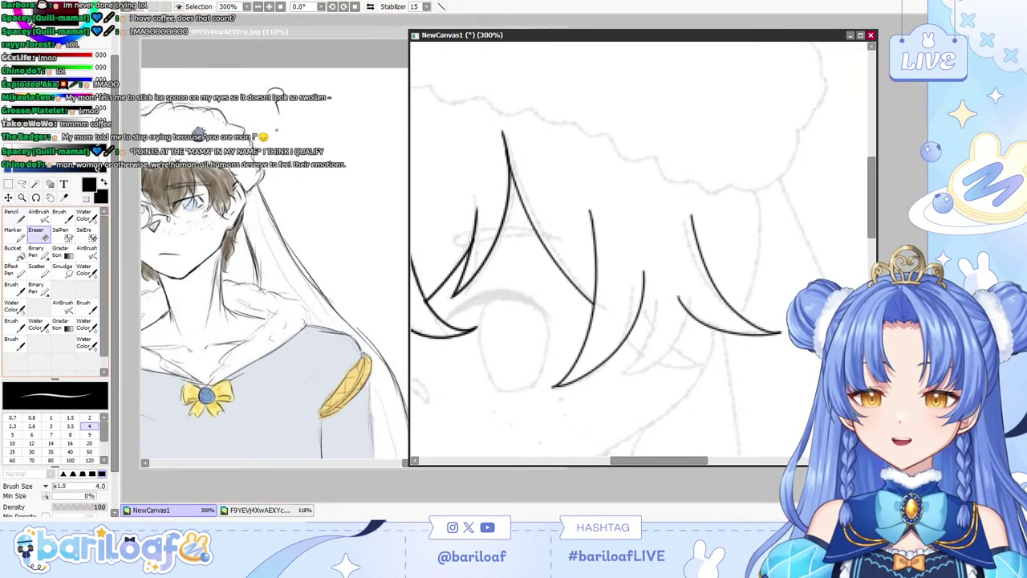
# With the size 1 Marker, ink the outer curve of the small strand beside the outermost right-hand fringe strand.
pyautogui.click(14, 234)
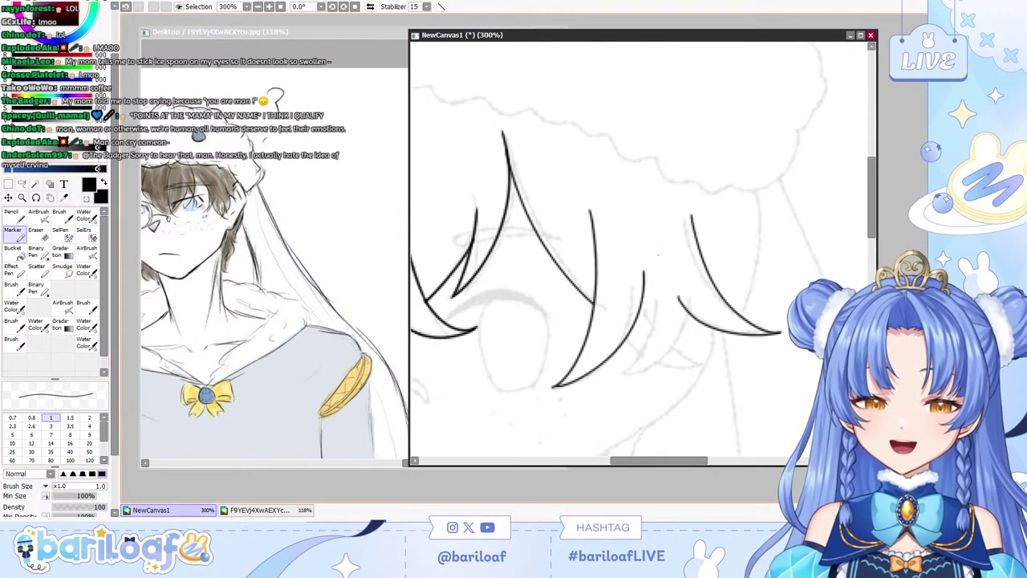
pyautogui.hotkey('ctrl', 'z')
pyautogui.moveTo(692, 289)
pyautogui.mouseDown()
pyautogui.moveTo(640, 368)
pyautogui.moveTo(618, 381)
pyautogui.mouseUp()
pyautogui.hotkey('ctrl', 'z')
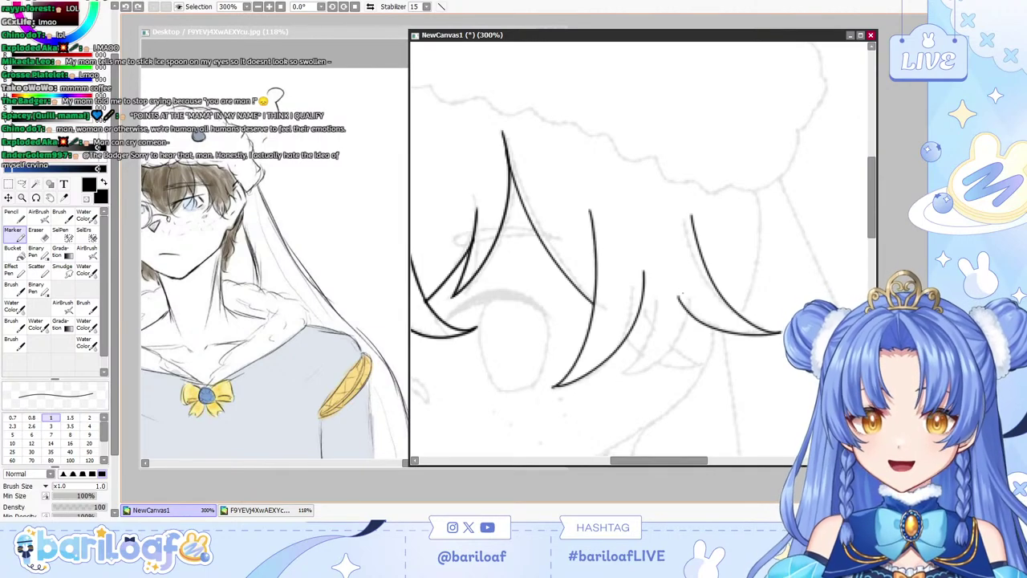
pyautogui.moveTo(685, 289); pyautogui.dragTo(607, 387)
pyautogui.hotkey('ctrl', 'z')
pyautogui.moveTo(689, 291)
pyautogui.mouseDown()
pyautogui.moveTo(615, 369)
pyautogui.moveTo(656, 307)
pyautogui.moveTo(615, 369)
pyautogui.moveTo(623, 368)
pyautogui.mouseUp()
pyautogui.hotkey('ctrl', 'z')
pyautogui.hotkey('ctrl', 'z')
pyautogui.hotkey('ctrl', 'z')
# Ink the inner edge of the small right-hand strand down to its tip, then erase the stray end to sharpen the point.
pyautogui.moveTo(661, 284); pyautogui.dragTo(618, 372)
pyautogui.hotkey('ctrl', 'z')
pyautogui.hotkey('ctrl', 'z')
pyautogui.moveTo(658, 293)
pyautogui.mouseDown()
pyautogui.moveTo(614, 372)
pyautogui.moveTo(658, 318)
pyautogui.moveTo(609, 376)
pyautogui.mouseUp()
pyautogui.hotkey('ctrl', 'z')
pyautogui.hotkey('ctrl', 'z')
pyautogui.hotkey('ctrl', 'z')
pyautogui.hotkey('ctrl', 'z')
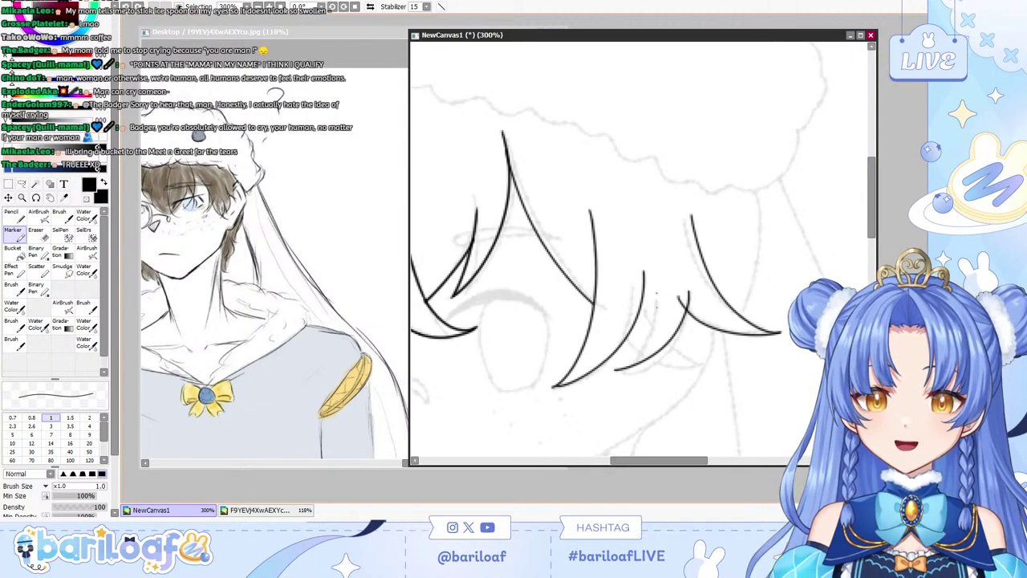
pyautogui.hotkey('ctrl', 'z')
pyautogui.moveTo(659, 293)
pyautogui.mouseDown()
pyautogui.moveTo(617, 366)
pyautogui.moveTo(640, 348)
pyautogui.moveTo(616, 371)
pyautogui.mouseUp()
pyautogui.hotkey('ctrl', 'z')
pyautogui.hotkey('ctrl', 'z')
pyautogui.press('e')
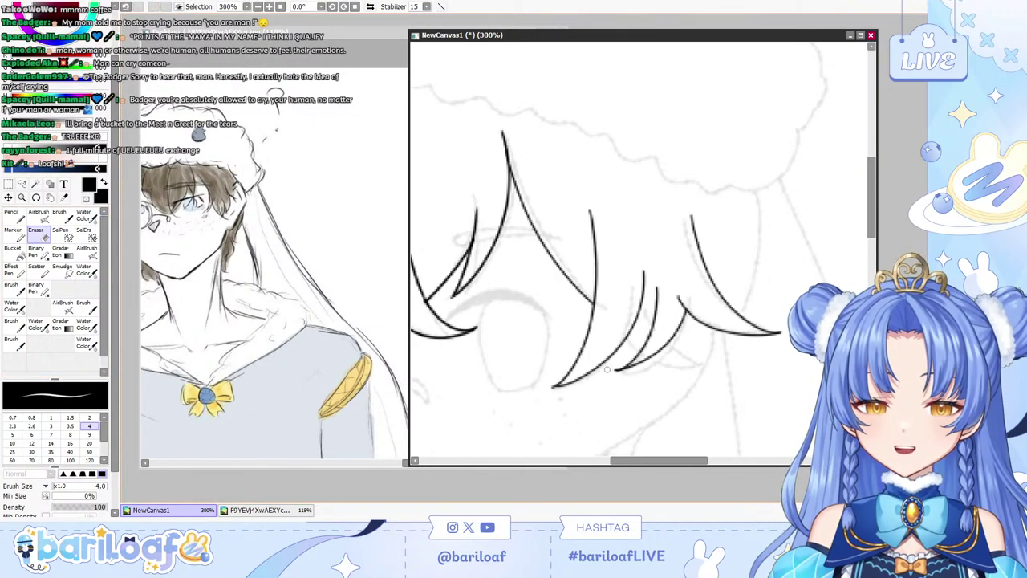
pyautogui.moveTo(607, 374)
pyautogui.mouseDown()
pyautogui.moveTo(617, 370)
pyautogui.moveTo(597, 371)
pyautogui.moveTo(617, 373)
pyautogui.mouseUp()
pyautogui.hotkey('ctrl', 'z')
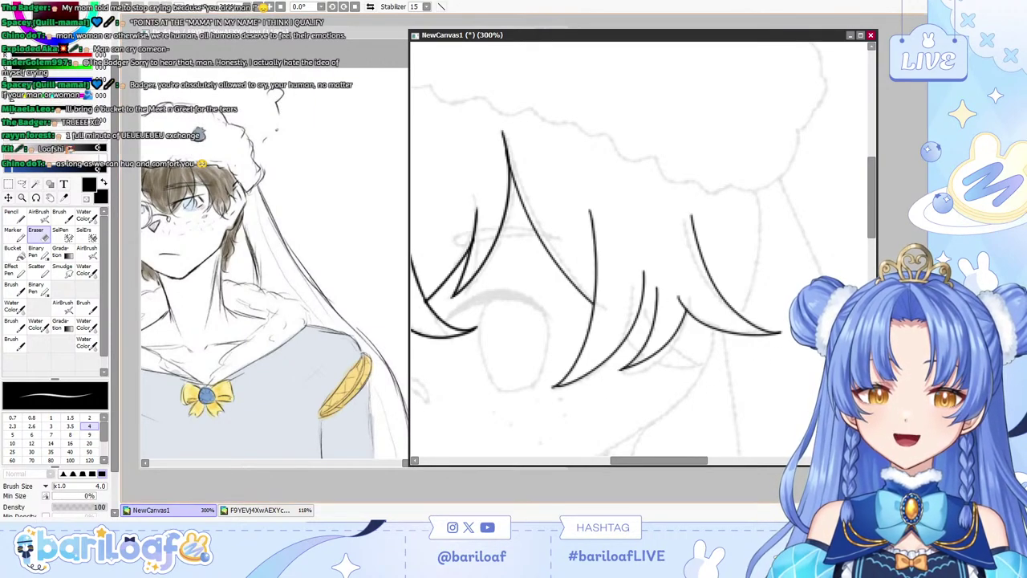
# Ink two curves forming a pointed strand behind the small right-hand strand and erase the segments that overlap the front hair.
pyautogui.click(14, 235)
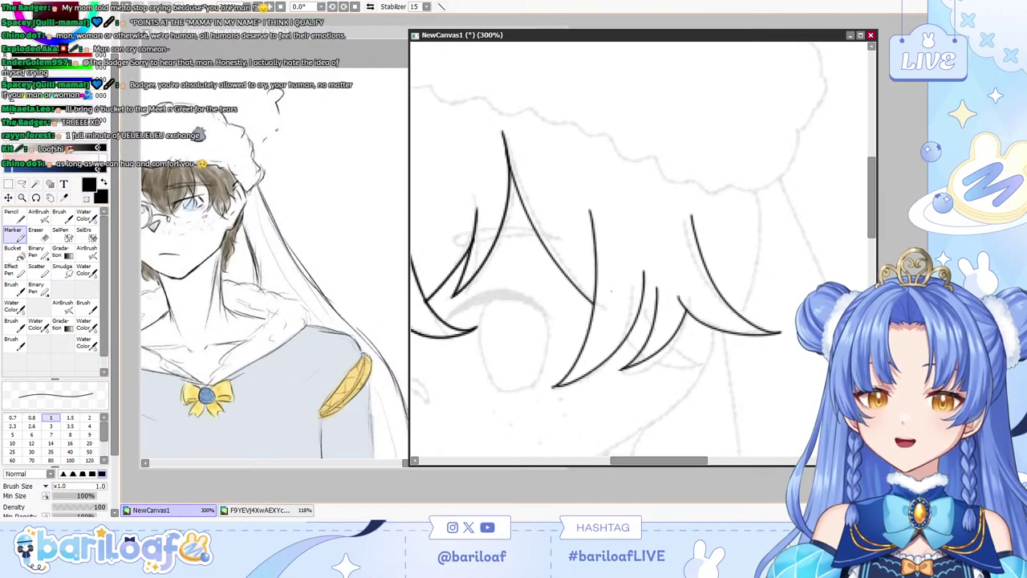
pyautogui.hotkey('ctrl', 'z')
pyautogui.moveTo(612, 292)
pyautogui.mouseDown()
pyautogui.moveTo(662, 367)
pyautogui.moveTo(618, 332)
pyautogui.moveTo(688, 367)
pyautogui.mouseUp()
pyautogui.hotkey('ctrl', 'z')
pyautogui.hotkey('ctrl', 'z')
pyautogui.moveTo(612, 311); pyautogui.dragTo(712, 367)
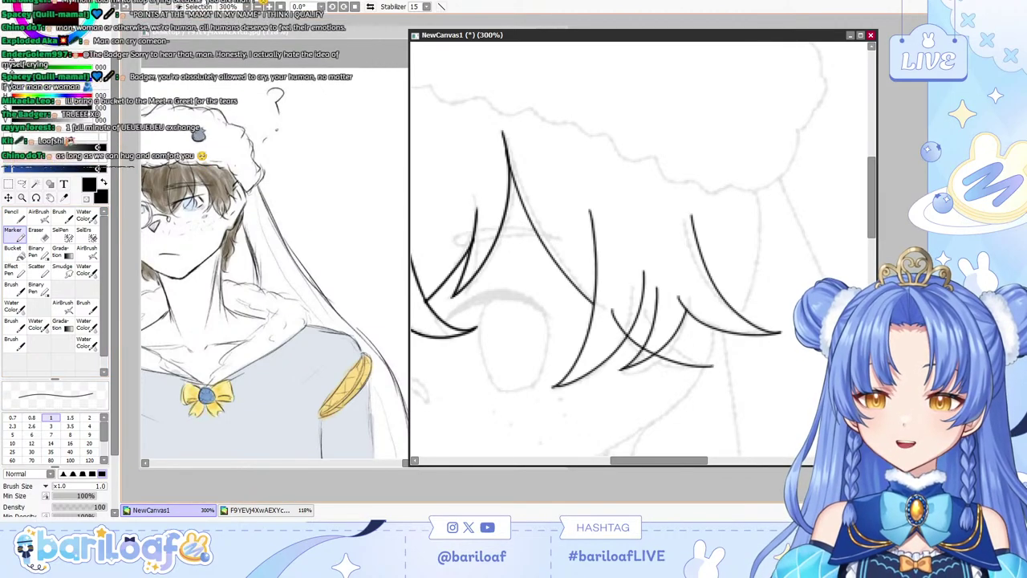
pyautogui.hotkey('ctrl', 'z')
pyautogui.moveTo(607, 321)
pyautogui.mouseDown()
pyautogui.moveTo(637, 352)
pyautogui.moveTo(710, 367)
pyautogui.mouseUp()
pyautogui.hotkey('ctrl', 'z')
pyautogui.moveTo(659, 302)
pyautogui.mouseDown()
pyautogui.moveTo(680, 346)
pyautogui.moveTo(714, 368)
pyautogui.moveTo(676, 345)
pyautogui.moveTo(714, 367)
pyautogui.mouseUp()
pyautogui.hotkey('ctrl', 'z')
pyautogui.hotkey('ctrl', 'z')
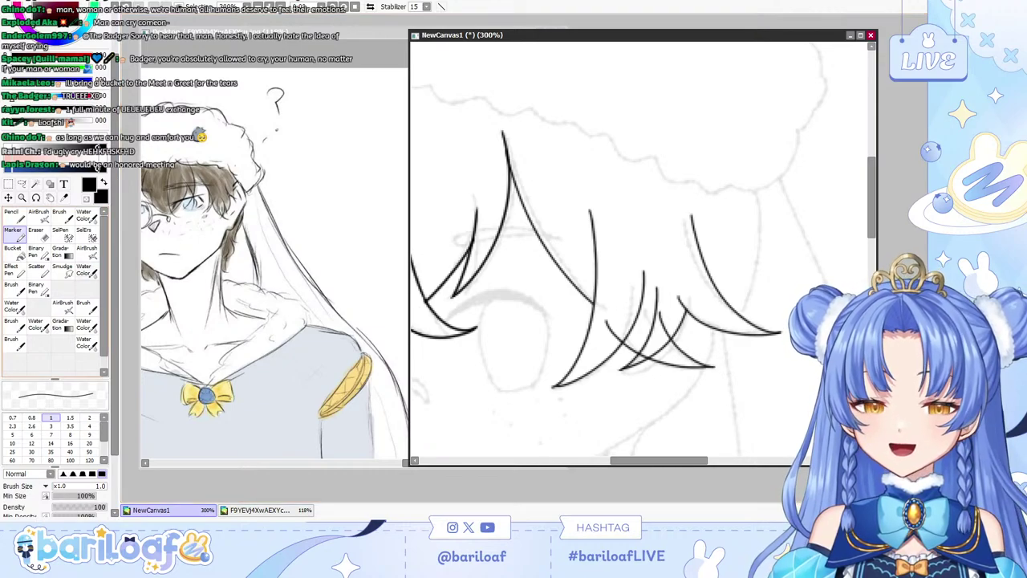
pyautogui.press('e')
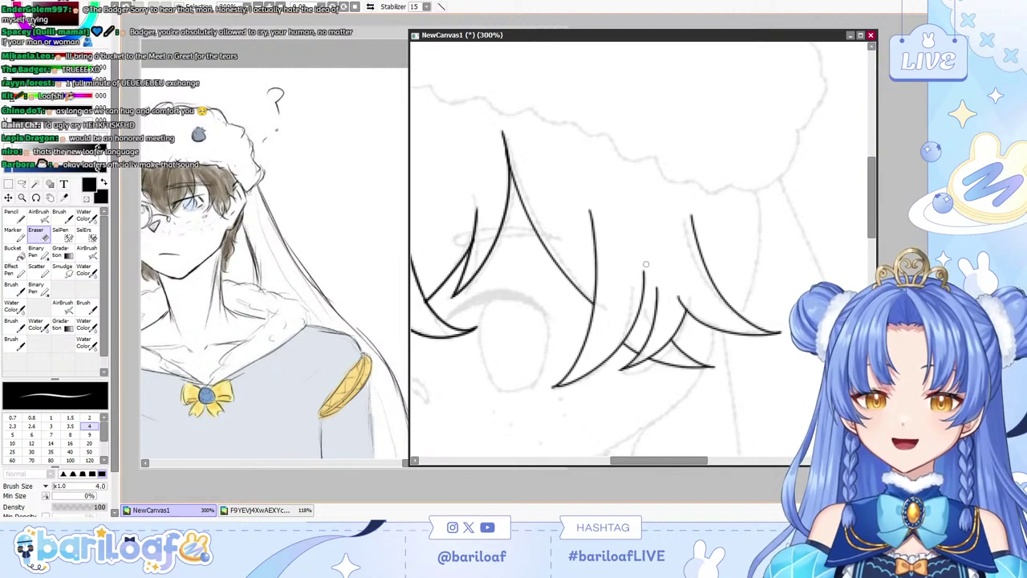
pyautogui.press('n')
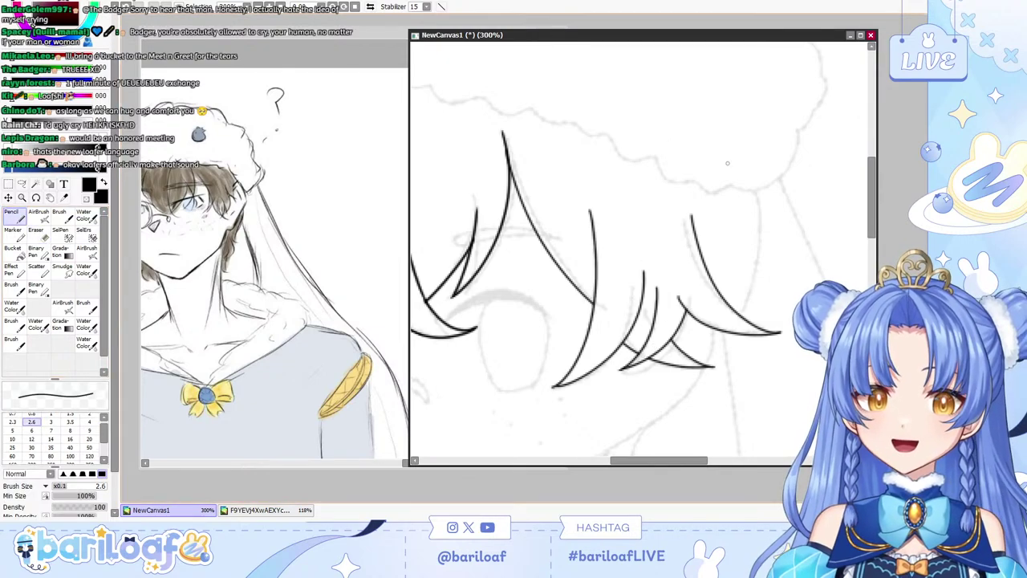
pyautogui.press('pagedown')
pyautogui.press('pagedown')
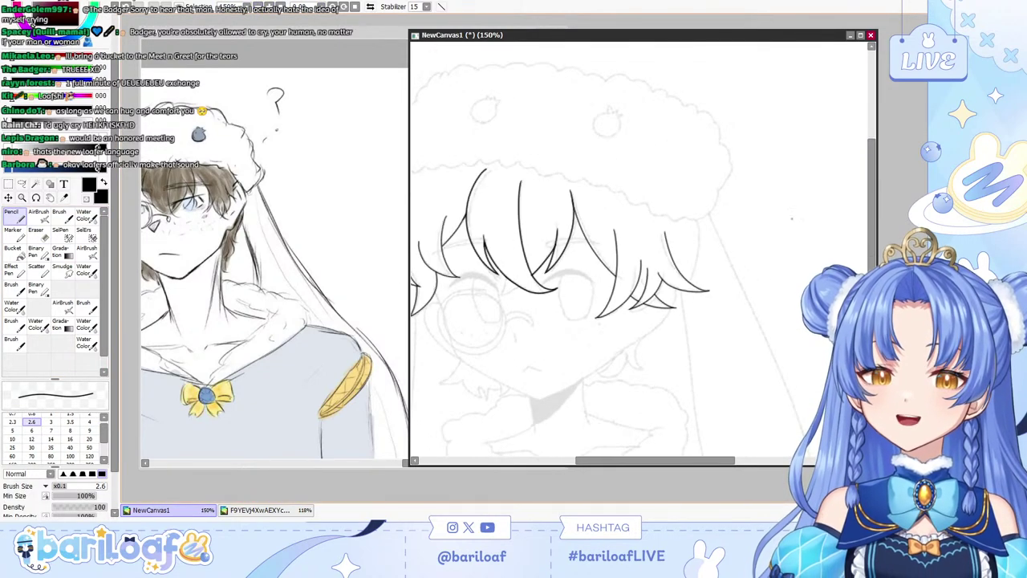
pyautogui.moveTo(655, 460)
pyautogui.mouseDown()
pyautogui.moveTo(620, 460)
pyautogui.moveTo(651, 461)
pyautogui.mouseUp()
pyautogui.scroll(2, 752, 285)
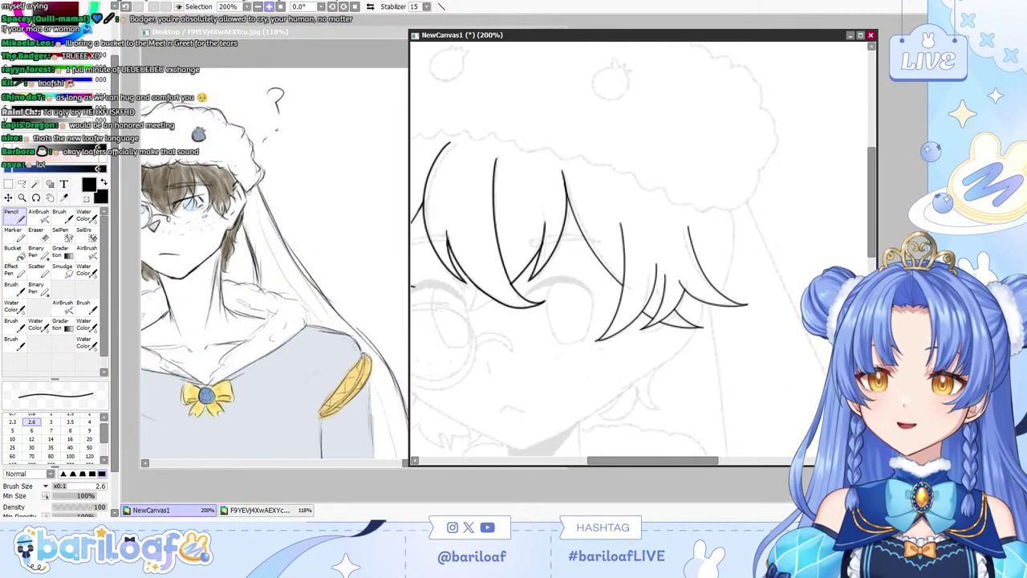
pyautogui.moveTo(757, 179); pyautogui.dragTo(727, 380)
pyautogui.hotkey('ctrl', 'z')
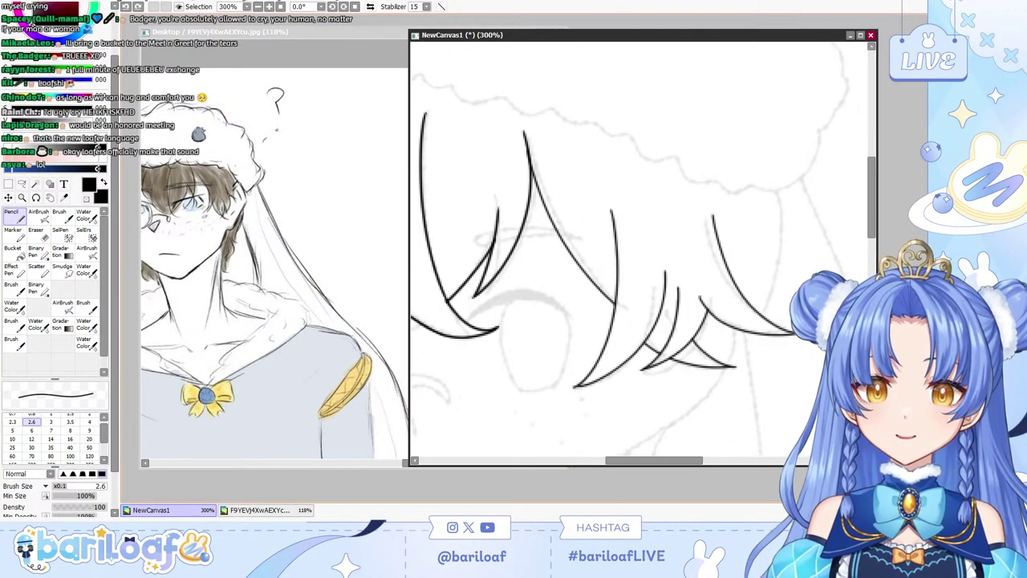
# With the size 1 Marker, ink the long side hair line curving from the fur hat's brim to the right-hand jaw and trim its end.
pyautogui.click(14, 235)
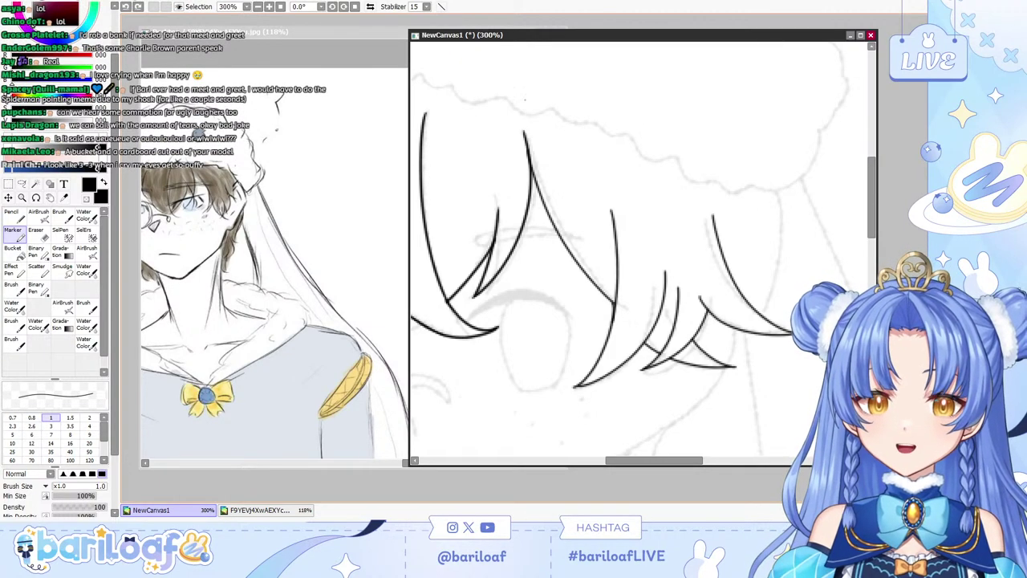
pyautogui.click(257, 6)
pyautogui.hotkey('ctrl', '-')
pyautogui.hotkey('ctrl', '-')
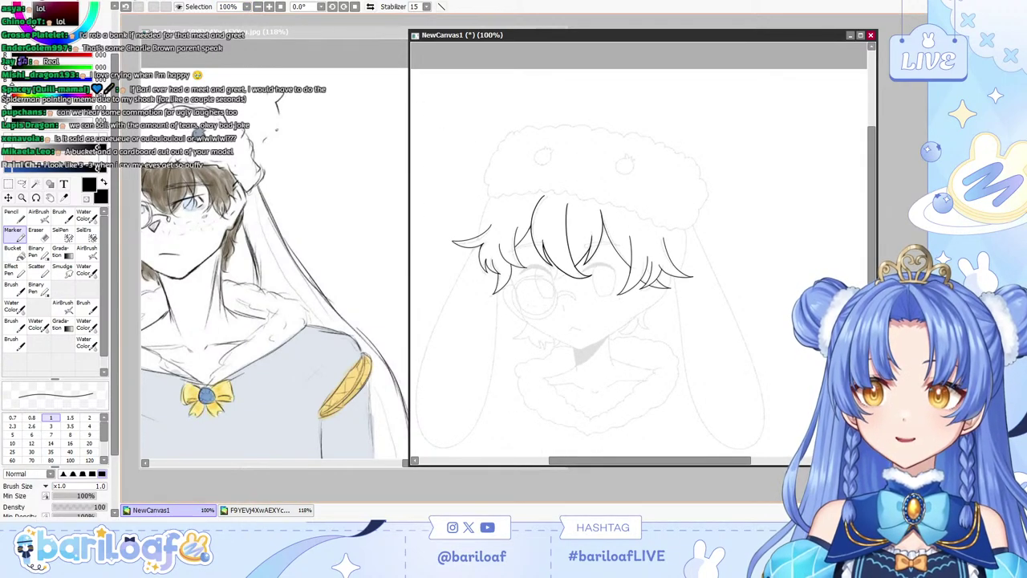
pyautogui.hotkey('ctrl', '+')
pyautogui.hotkey('ctrl', '+')
pyautogui.hotkey('ctrl', '+')
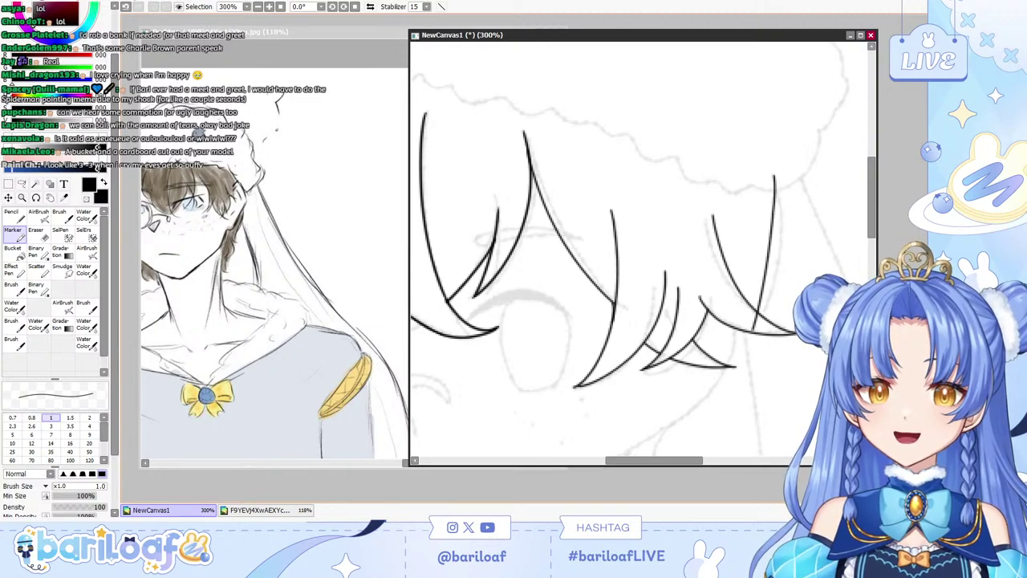
pyautogui.moveTo(778, 184)
pyautogui.mouseDown()
pyautogui.moveTo(748, 322)
pyautogui.moveTo(728, 373)
pyautogui.moveTo(768, 217)
pyautogui.moveTo(711, 402)
pyautogui.mouseUp()
pyautogui.hotkey('ctrl', 'z')
pyautogui.hotkey('ctrl', 'z')
pyautogui.scroll(-3, 642, 249)
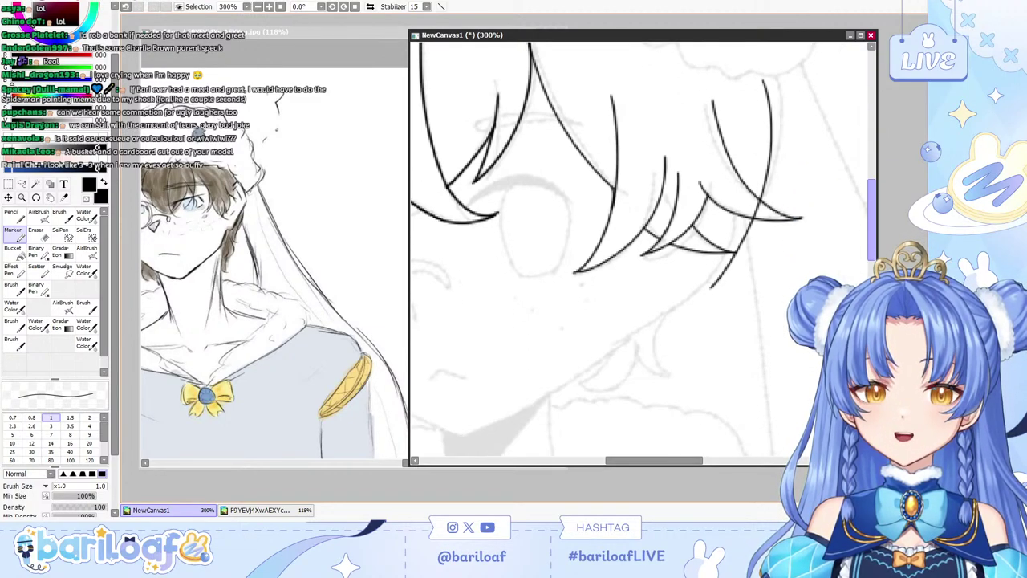
pyautogui.hotkey('ctrl', 'z')
pyautogui.moveTo(773, 91); pyautogui.dragTo(695, 313)
pyautogui.hotkey('ctrl', 'z')
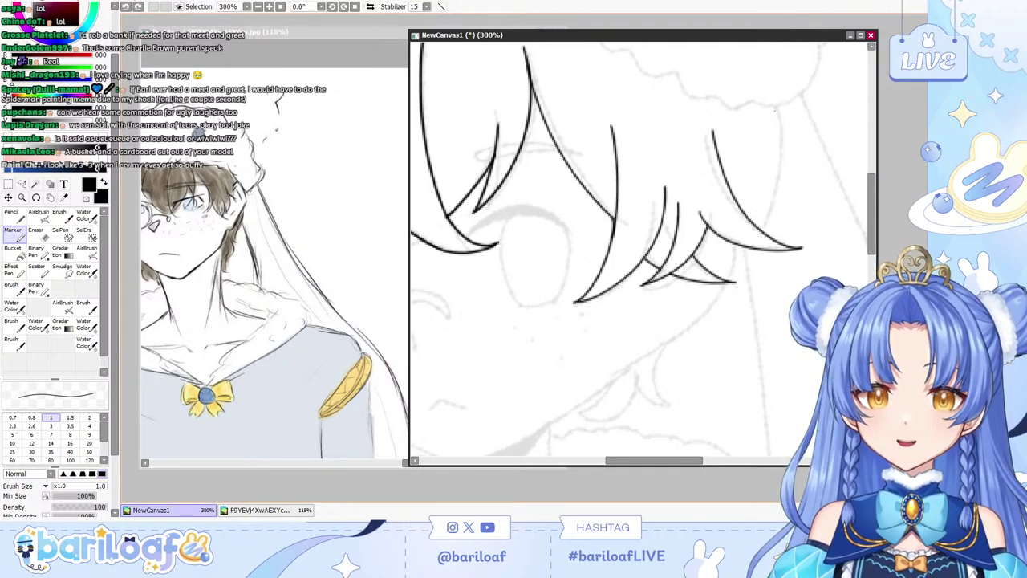
pyautogui.moveTo(764, 94)
pyautogui.mouseDown()
pyautogui.moveTo(786, 167)
pyautogui.moveTo(700, 314)
pyautogui.mouseUp()
pyautogui.press('e')
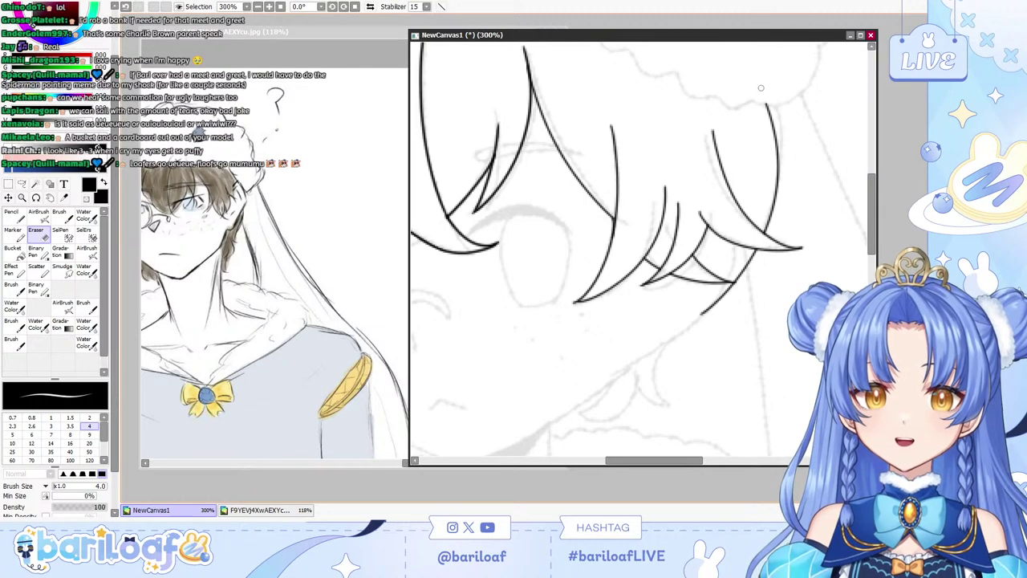
# With the Marker, ink the two curves of the small outer hair tuft below the right-hand side of the jaw.
pyautogui.click(38, 216)
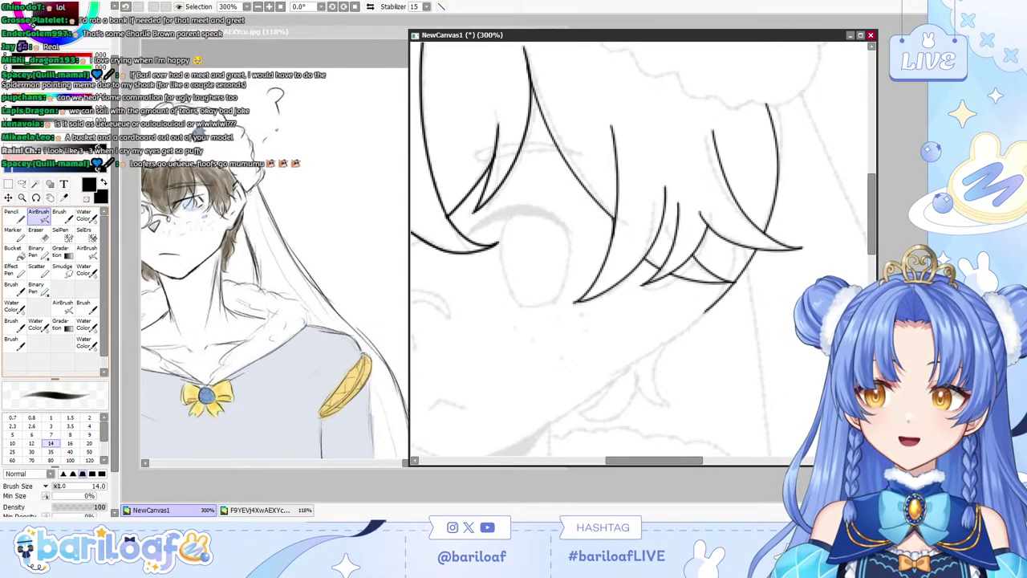
pyautogui.click(62, 216)
pyautogui.click(14, 216)
pyautogui.click(15, 234)
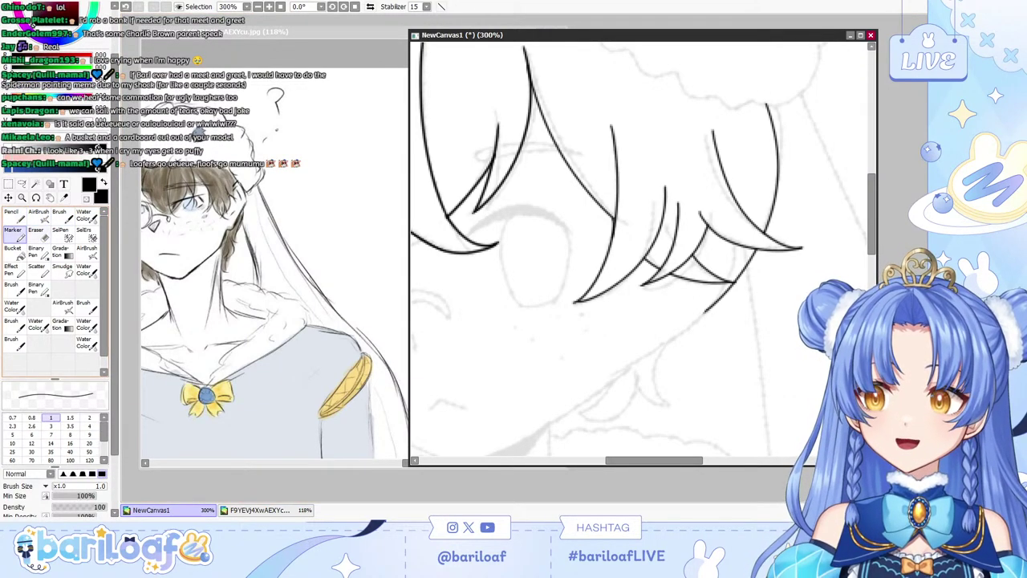
pyautogui.moveTo(872, 212); pyautogui.dragTo(872, 268)
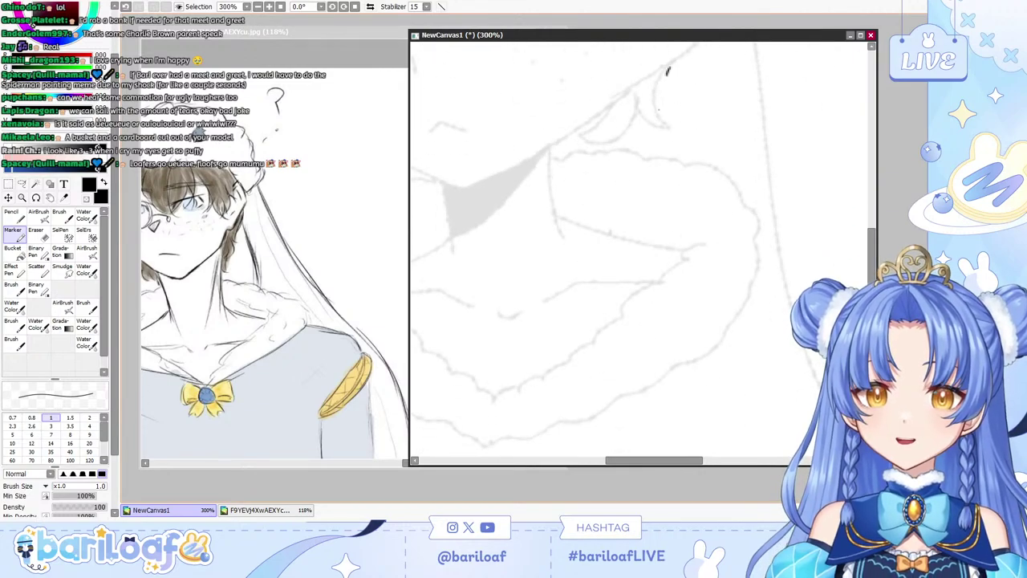
pyautogui.hotkey('ctrl', 'z')
pyautogui.hotkey('ctrl', 'z')
pyautogui.moveTo(668, 65); pyautogui.dragTo(674, 125)
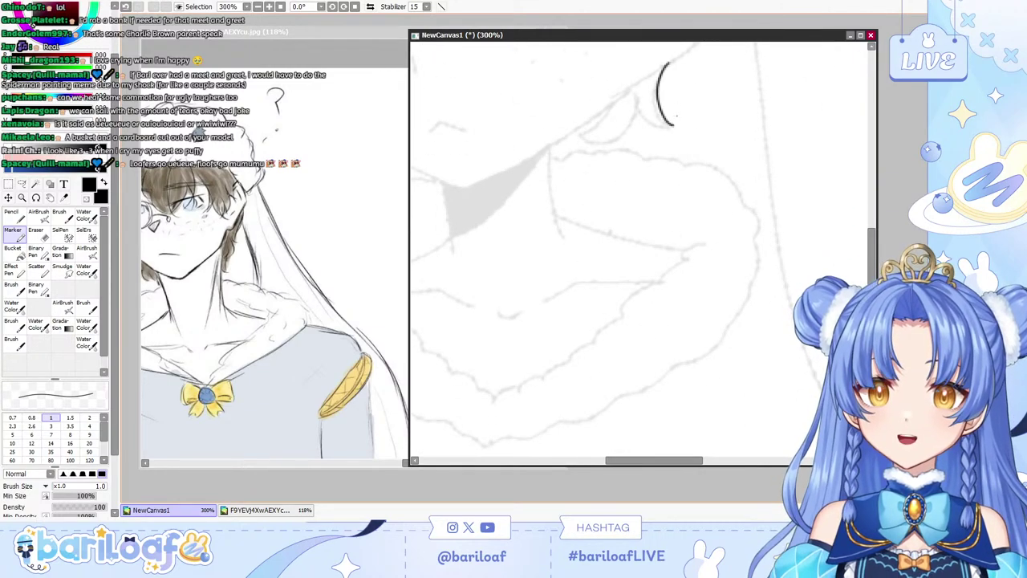
pyautogui.moveTo(652, 85); pyautogui.dragTo(653, 127)
pyautogui.hotkey('ctrl', 'z')
pyautogui.moveTo(647, 80); pyautogui.dragTo(655, 125)
pyautogui.hotkey('ctrl', 'z')
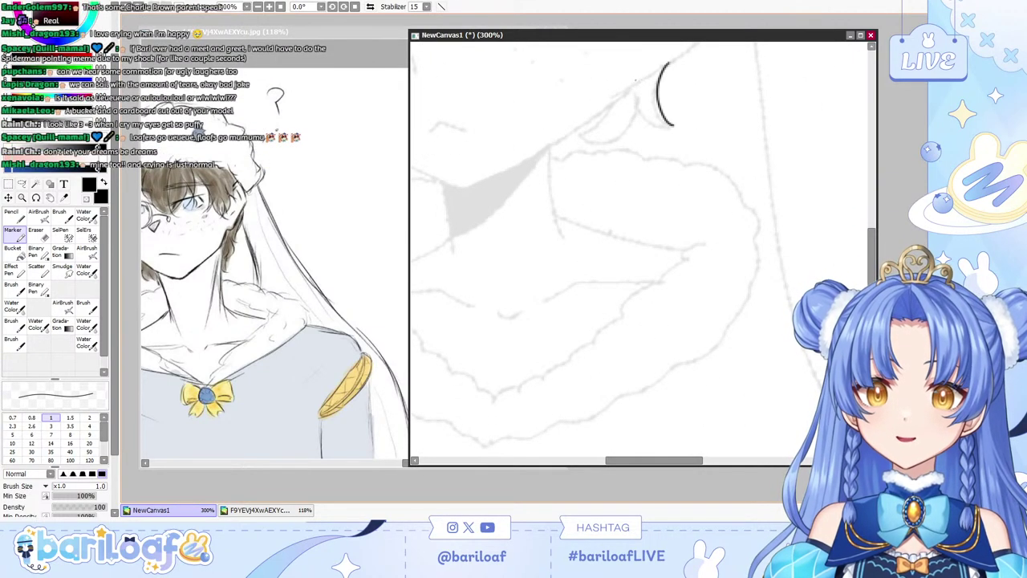
pyautogui.moveTo(647, 81); pyautogui.dragTo(657, 125)
pyautogui.hotkey('ctrl', 'z')
pyautogui.hotkey('ctrl', 'z')
# Ink the lower curve of the second hair tuft below the jaw, running from the outer tuft to its pointed tip.
pyautogui.moveTo(639, 81)
pyautogui.mouseDown()
pyautogui.moveTo(677, 125)
pyautogui.moveTo(623, 139)
pyautogui.mouseUp()
pyautogui.hotkey('ctrl', 'z')
pyautogui.moveTo(637, 100)
pyautogui.mouseDown()
pyautogui.moveTo(618, 141)
pyautogui.moveTo(582, 150)
pyautogui.mouseUp()
pyautogui.hotkey('ctrl', 'z')
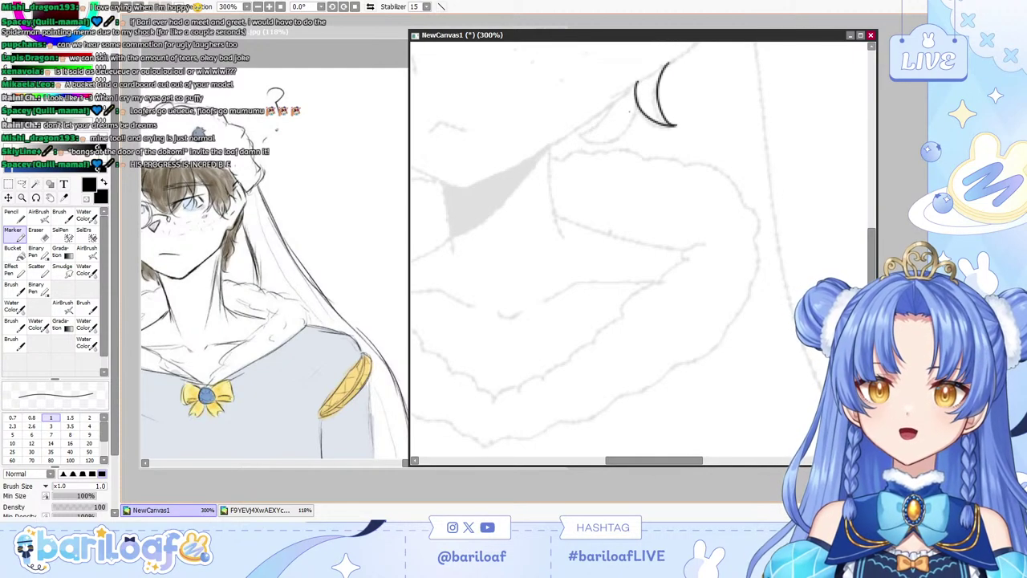
pyautogui.moveTo(637, 101); pyautogui.dragTo(574, 146)
pyautogui.hotkey('ctrl', 'z')
pyautogui.hotkey('ctrl', 'z')
pyautogui.hotkey('ctrl', 'z')
# Ink the upper edge of the second hair tuft from the jawline to its tip.
pyautogui.moveTo(614, 93); pyautogui.dragTo(567, 144)
pyautogui.hotkey('ctrl', 'z')
pyautogui.hotkey('ctrl', 'z')
pyautogui.hotkey('ctrl', 'z')
pyautogui.moveTo(607, 91); pyautogui.dragTo(572, 145)
pyautogui.hotkey('ctrl', 'z')
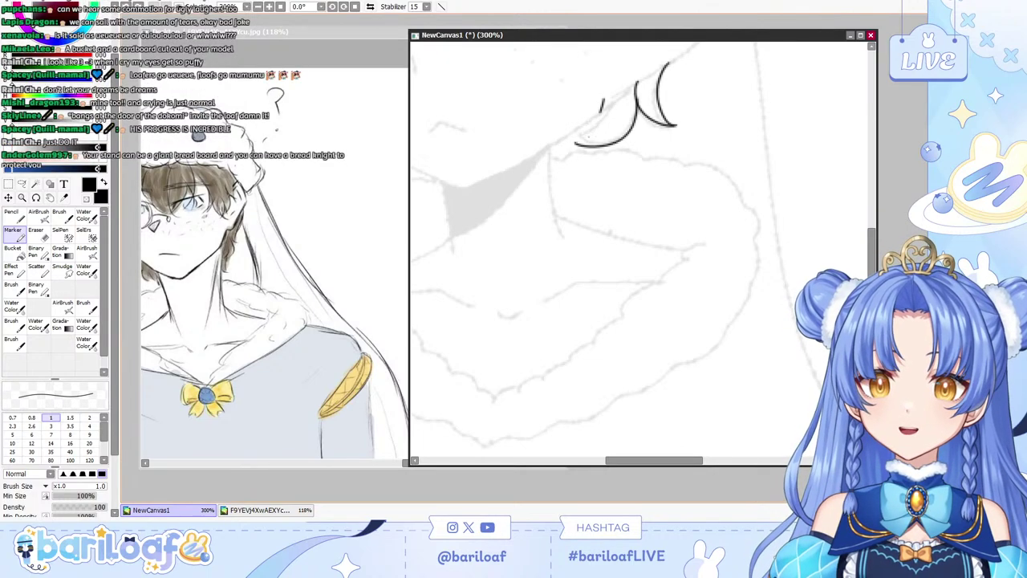
pyautogui.moveTo(604, 99); pyautogui.dragTo(575, 146)
pyautogui.hotkey('ctrl', 'z')
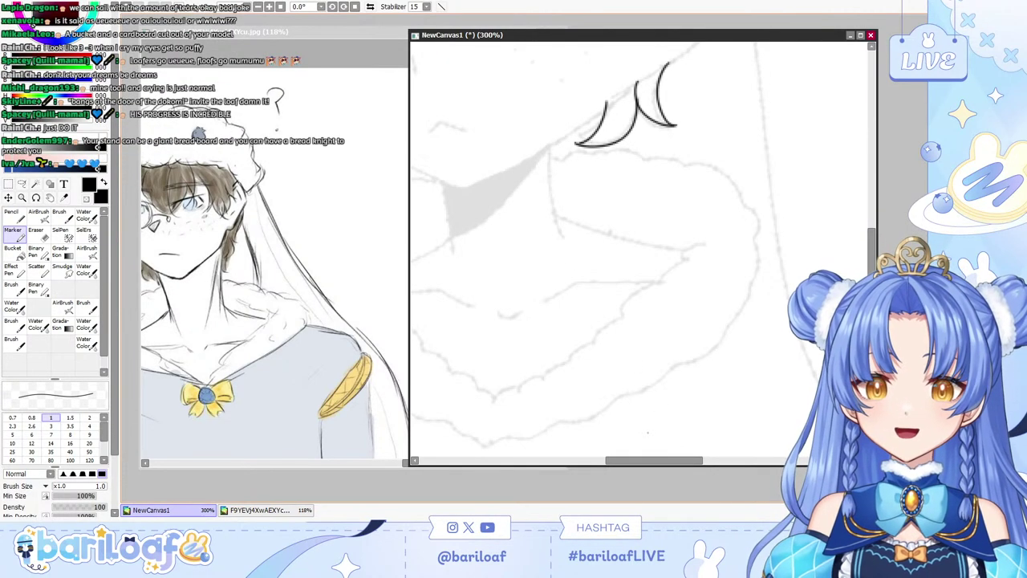
# Ink the row of small pointed hair tufts below the left-hand side of the jaw.
pyautogui.moveTo(634, 455); pyautogui.dragTo(560, 460)
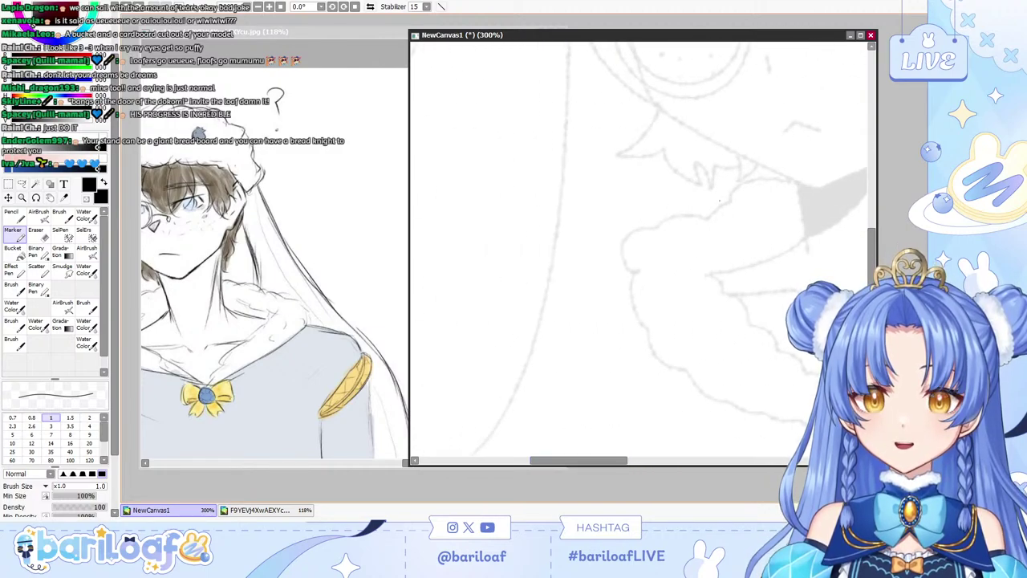
pyautogui.scroll(2, 639, 249)
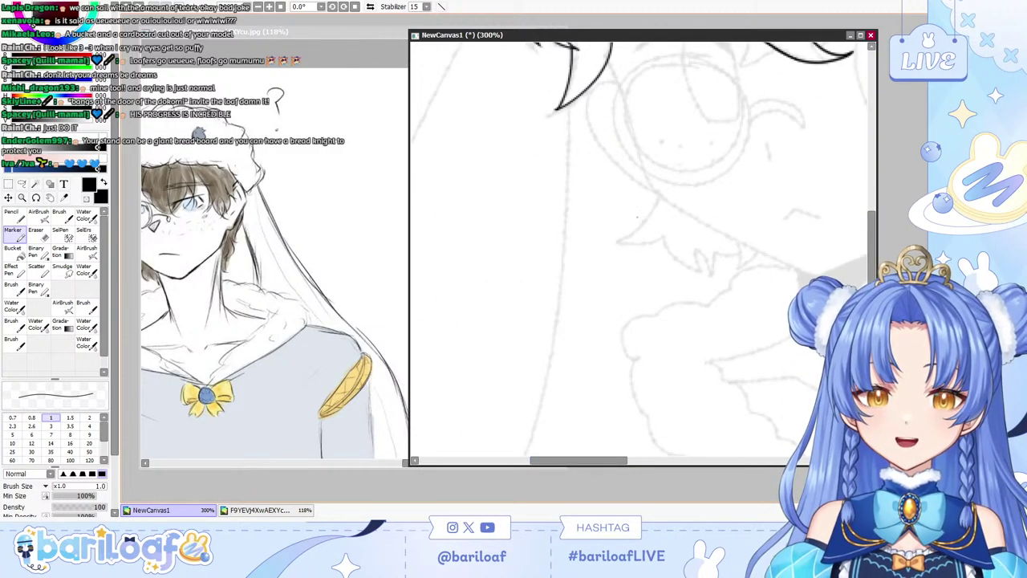
pyautogui.moveTo(652, 202)
pyautogui.mouseDown()
pyautogui.moveTo(648, 238)
pyautogui.moveTo(665, 265)
pyautogui.moveTo(691, 275)
pyautogui.moveTo(683, 255)
pyautogui.moveTo(698, 275)
pyautogui.moveTo(711, 258)
pyautogui.moveTo(737, 259)
pyautogui.moveTo(729, 269)
pyautogui.moveTo(757, 250)
pyautogui.mouseUp()
pyautogui.hotkey('ctrl', 'z')
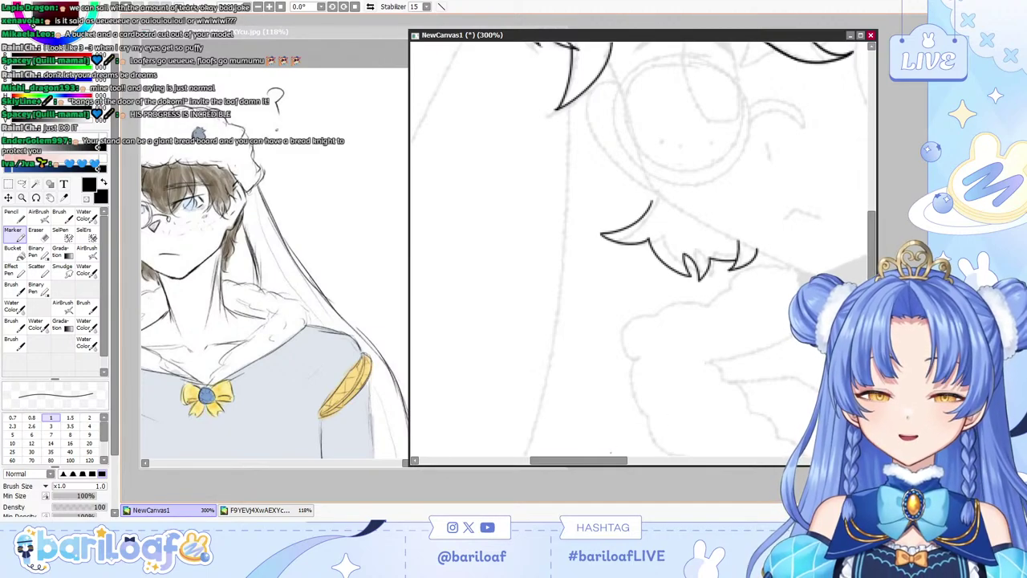
# Set the Marker to brush size 8 with a minimum size of 0% for the eye lines.
pyautogui.moveTo(572, 455); pyautogui.dragTo(658, 460)
pyautogui.hotkey('ctrl', 'z')
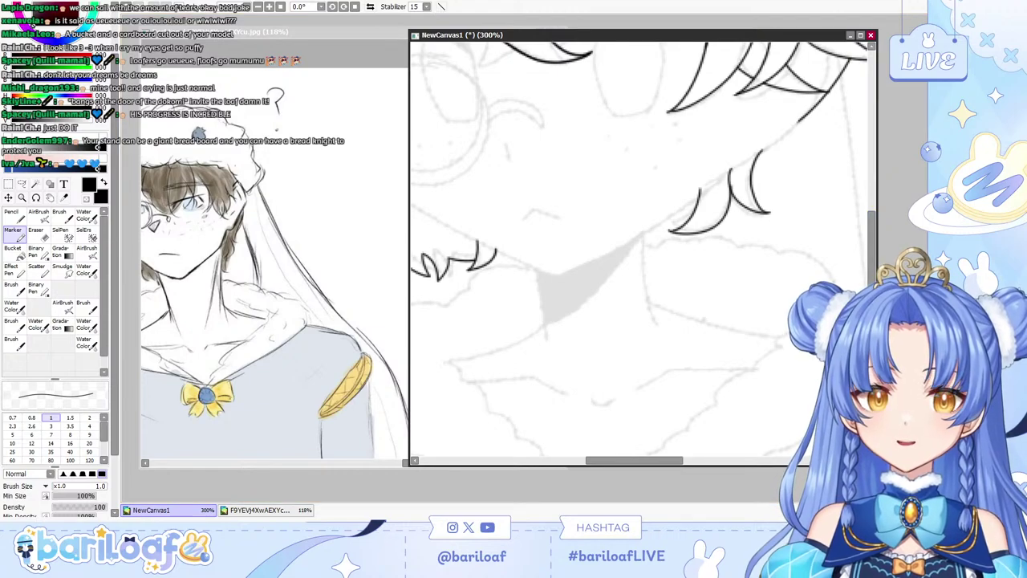
pyautogui.scroll(4, 639, 249)
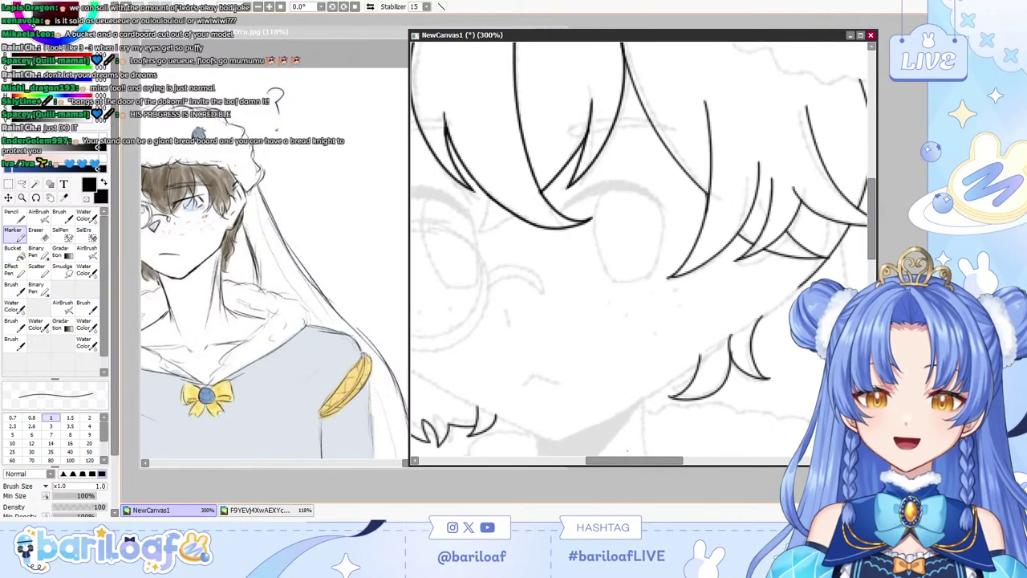
pyautogui.moveTo(628, 460); pyautogui.dragTo(603, 461)
pyautogui.click(90, 434)
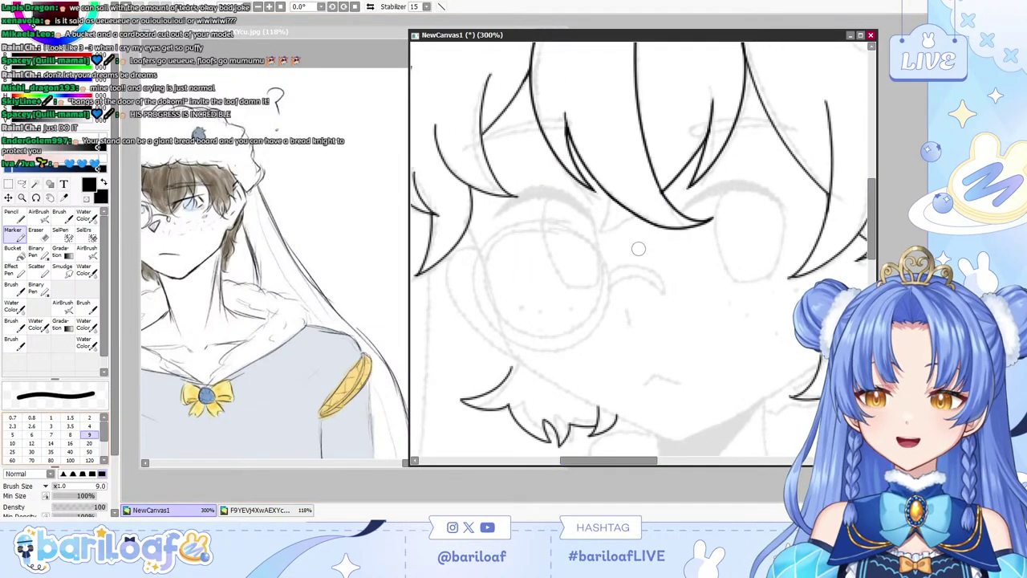
pyautogui.moveTo(83, 496); pyautogui.dragTo(52, 496)
pyautogui.click(70, 434)
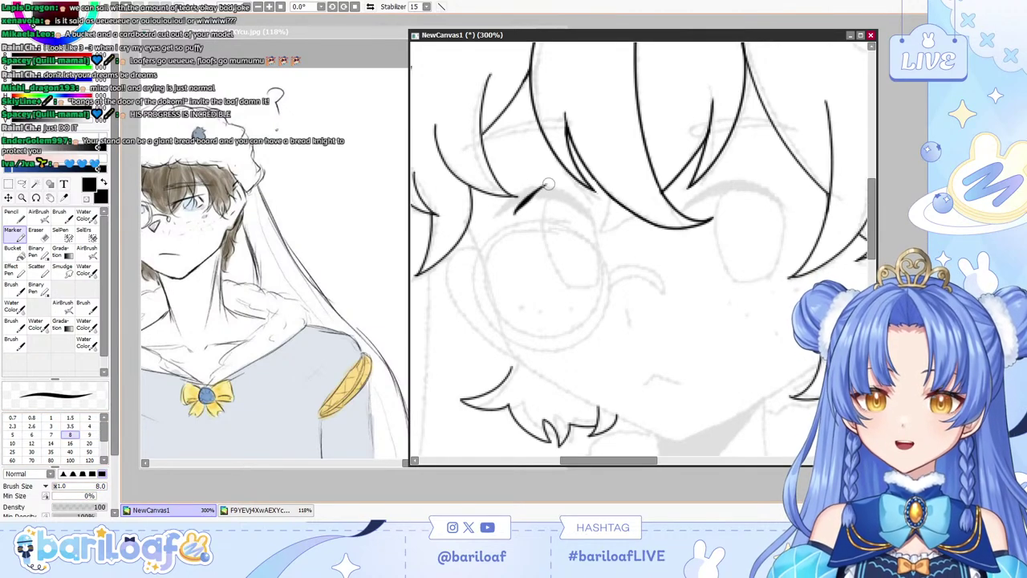
pyautogui.hotkey('ctrl', 'z')
pyautogui.moveTo(501, 211)
pyautogui.mouseDown()
pyautogui.moveTo(594, 211)
pyautogui.moveTo(521, 190)
pyautogui.moveTo(593, 226)
pyautogui.mouseUp()
pyautogui.hotkey('ctrl', 'z')
pyautogui.hotkey('ctrl', 'z')
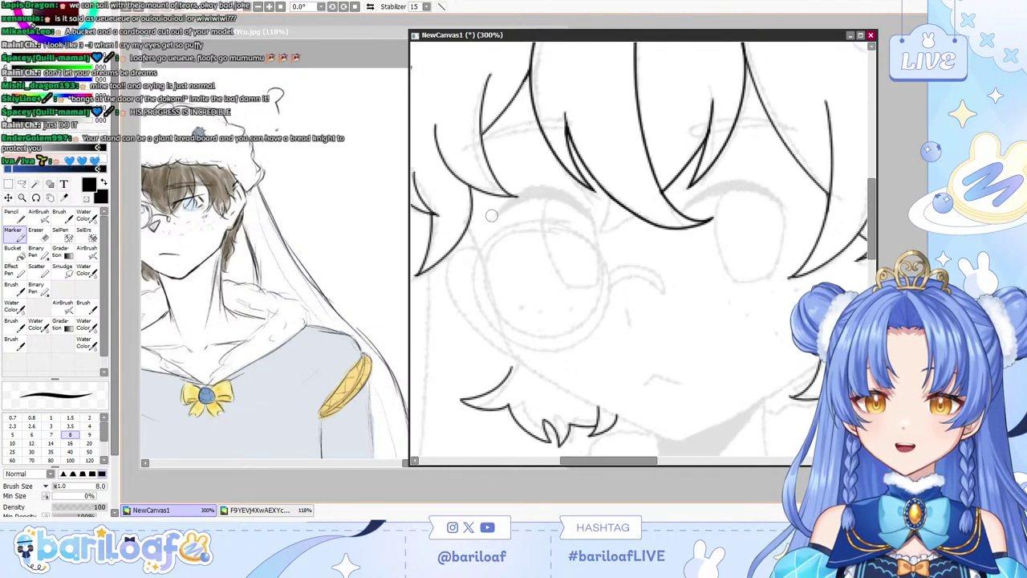
pyautogui.moveTo(505, 203); pyautogui.dragTo(593, 242)
pyautogui.hotkey('ctrl', 'z')
# Ink the upper lash line over the left-hand eye as a thick tapered arc built from two overlapping curves.
pyautogui.moveTo(495, 221)
pyautogui.mouseDown()
pyautogui.moveTo(554, 179)
pyautogui.moveTo(593, 230)
pyautogui.mouseUp()
pyautogui.moveTo(497, 216); pyautogui.dragTo(592, 221)
pyautogui.hotkey('ctrl', 'z')
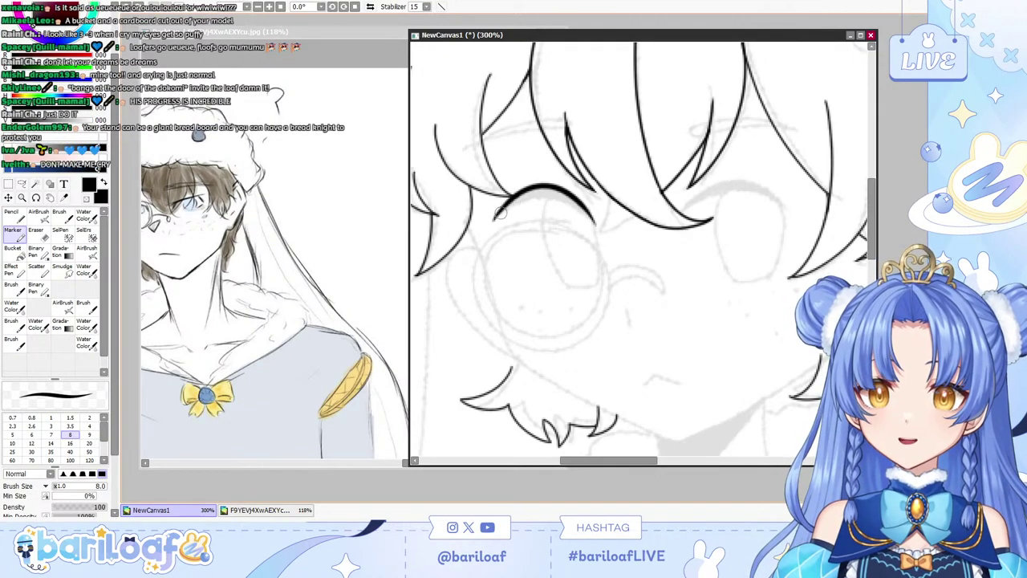
pyautogui.moveTo(497, 214); pyautogui.dragTo(598, 226)
pyautogui.hotkey('ctrl', 'z')
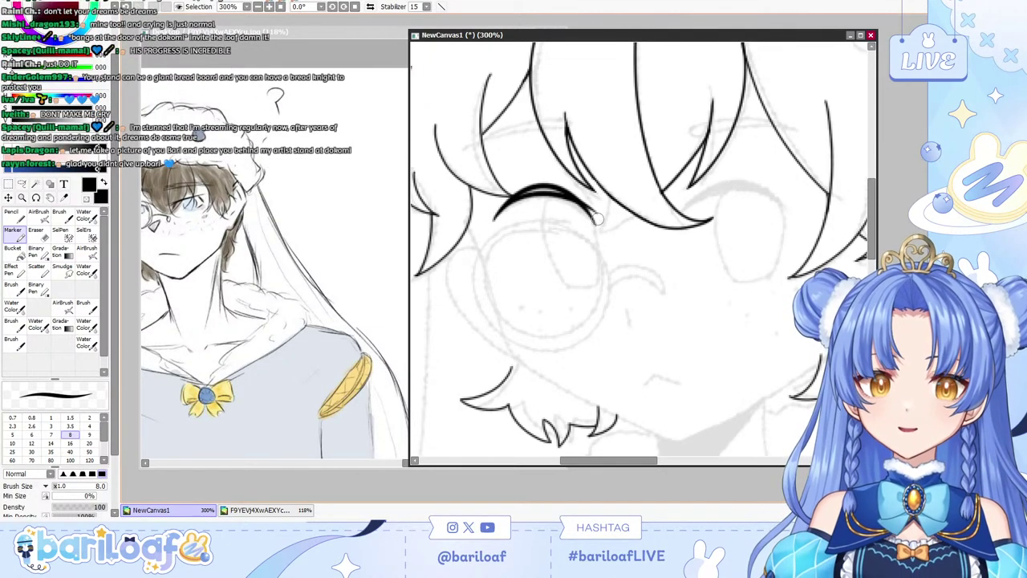
pyautogui.hotkey('ctrl', 'z')
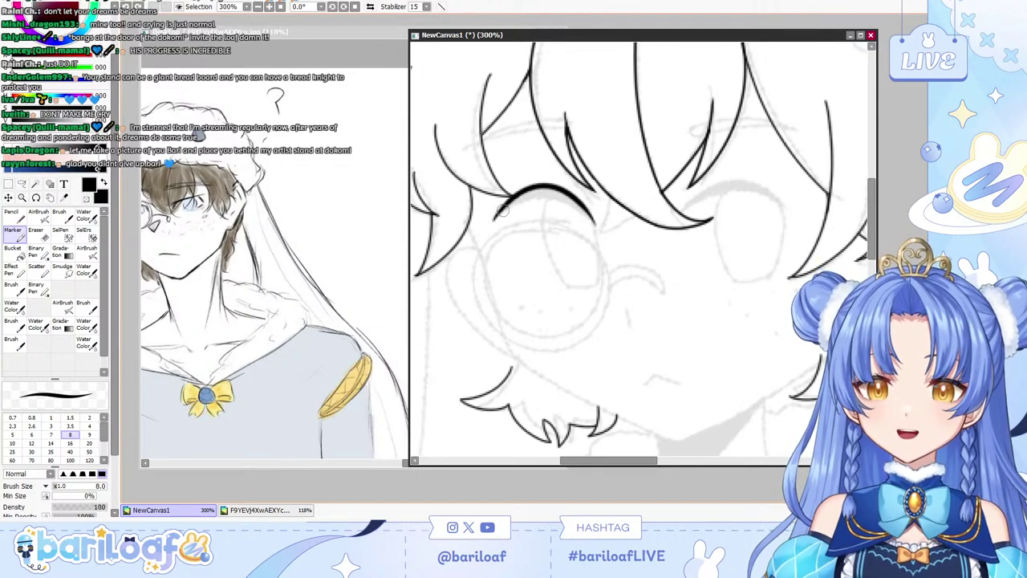
pyautogui.moveTo(502, 209)
pyautogui.mouseDown()
pyautogui.moveTo(552, 187)
pyautogui.moveTo(595, 223)
pyautogui.mouseUp()
pyautogui.hotkey('ctrl', 'z')
pyautogui.moveTo(502, 210); pyautogui.dragTo(596, 224)
pyautogui.hotkey('ctrl', 'z')
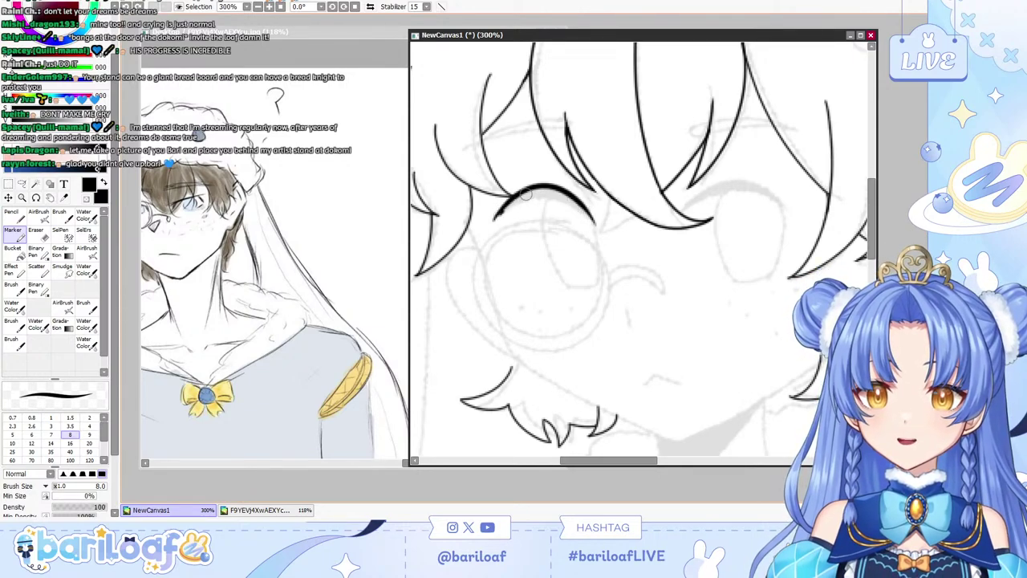
pyautogui.hotkey('ctrl', 'y')
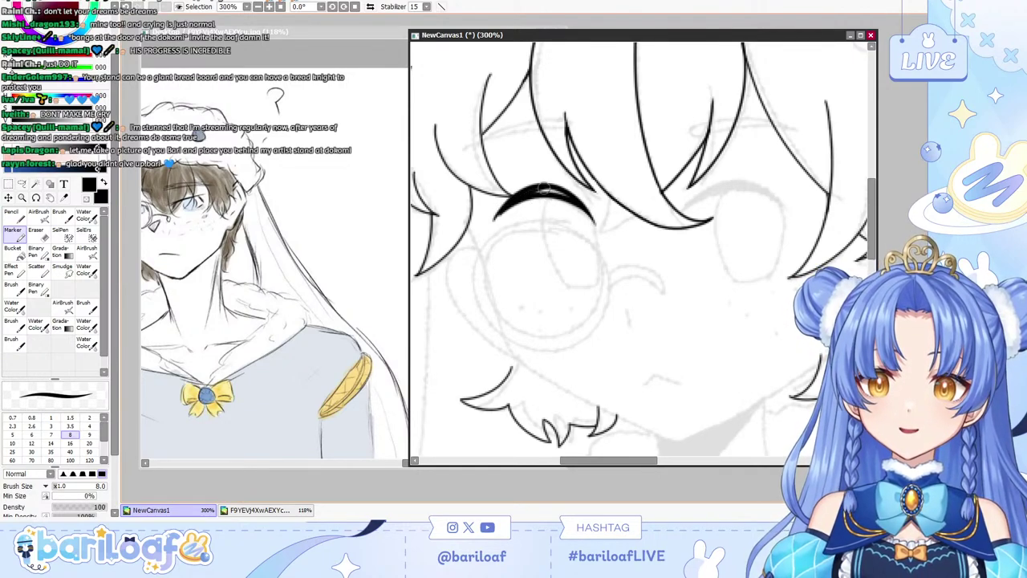
# Extend the outer tip of the left-hand eye's lash line and trim it with the size 4 Eraser.
pyautogui.moveTo(544, 188)
pyautogui.mouseDown()
pyautogui.moveTo(583, 210)
pyautogui.moveTo(533, 192)
pyautogui.moveTo(502, 217)
pyautogui.moveTo(520, 194)
pyautogui.moveTo(486, 228)
pyautogui.mouseUp()
pyautogui.press('e')
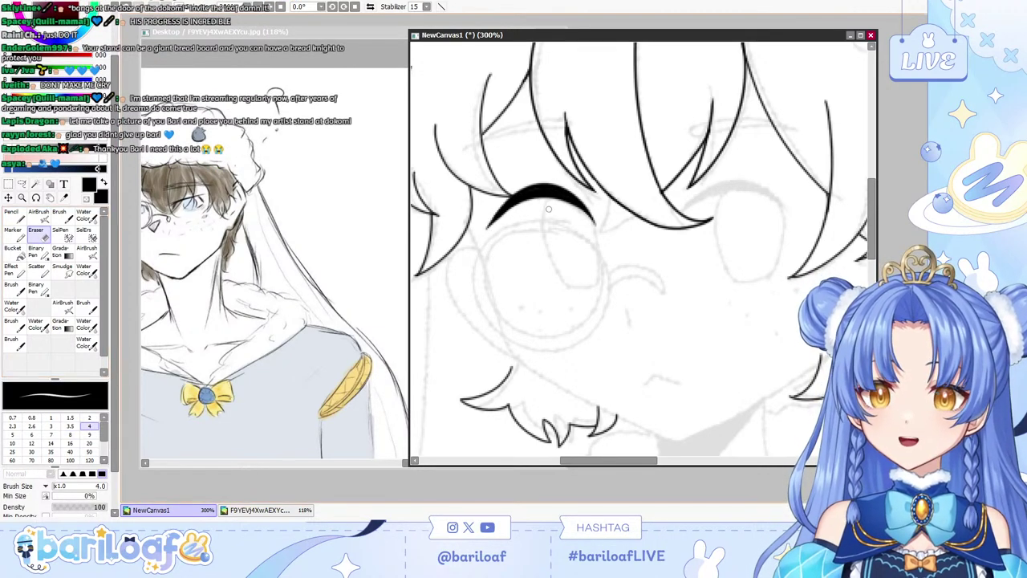
pyautogui.moveTo(534, 202); pyautogui.dragTo(480, 241)
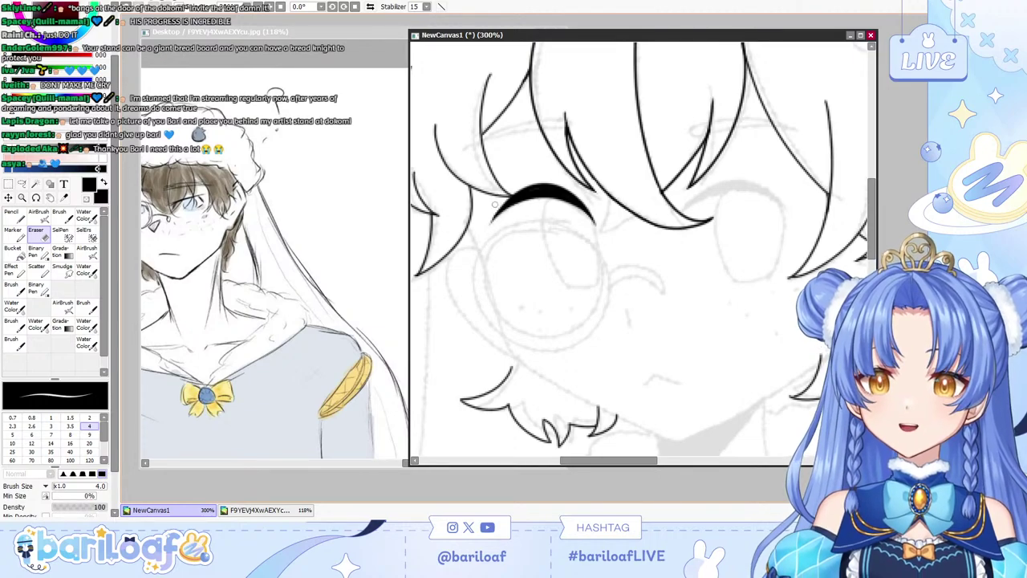
# With the Marker at size 3.5, ink the thin eyebrow arcs over the sketch above both eyes.
pyautogui.press('n')
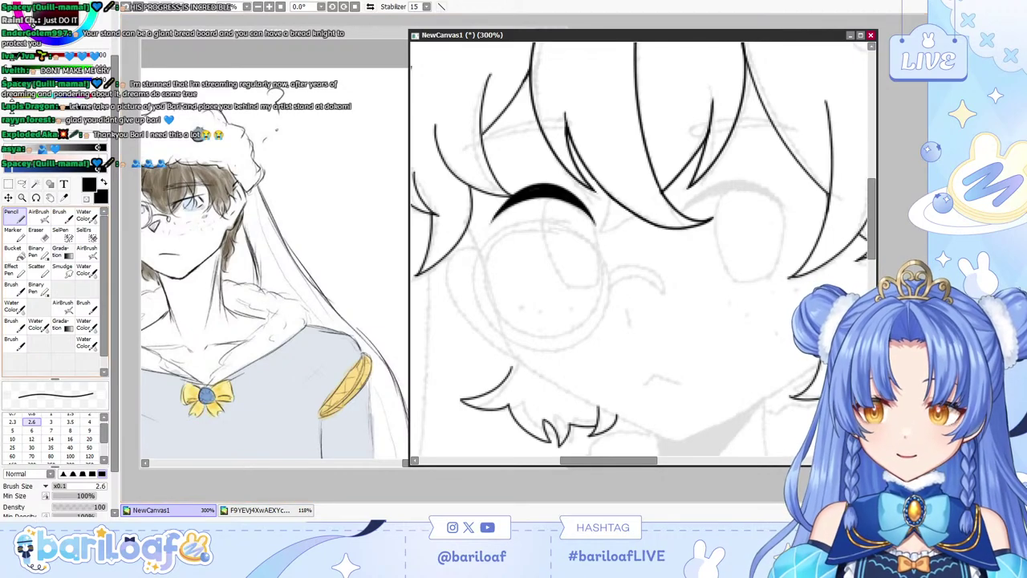
pyautogui.click(14, 235)
pyautogui.moveTo(484, 176); pyautogui.dragTo(480, 235)
pyautogui.hotkey('ctrl', 'z')
pyautogui.click(70, 417)
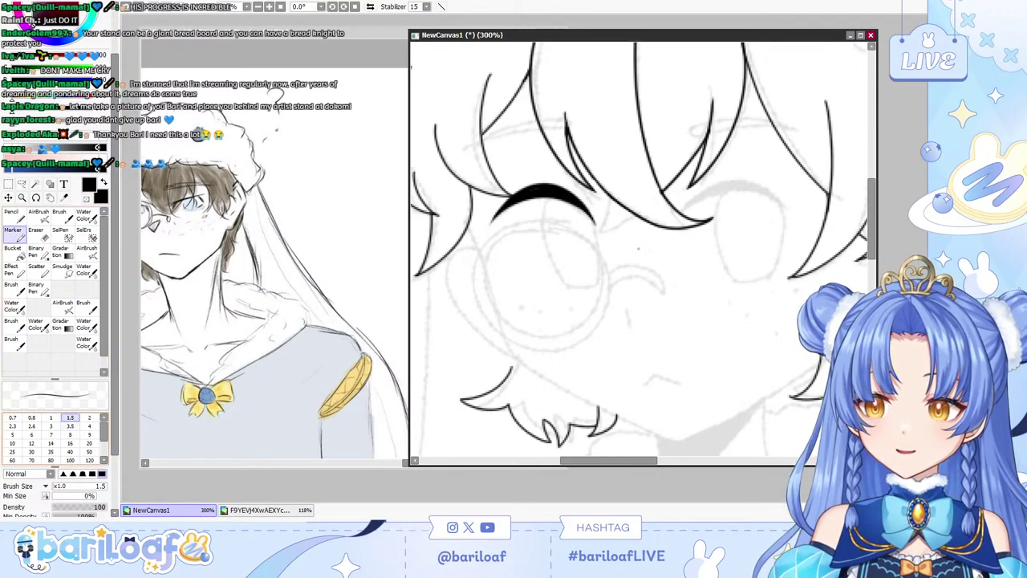
pyautogui.click(70, 426)
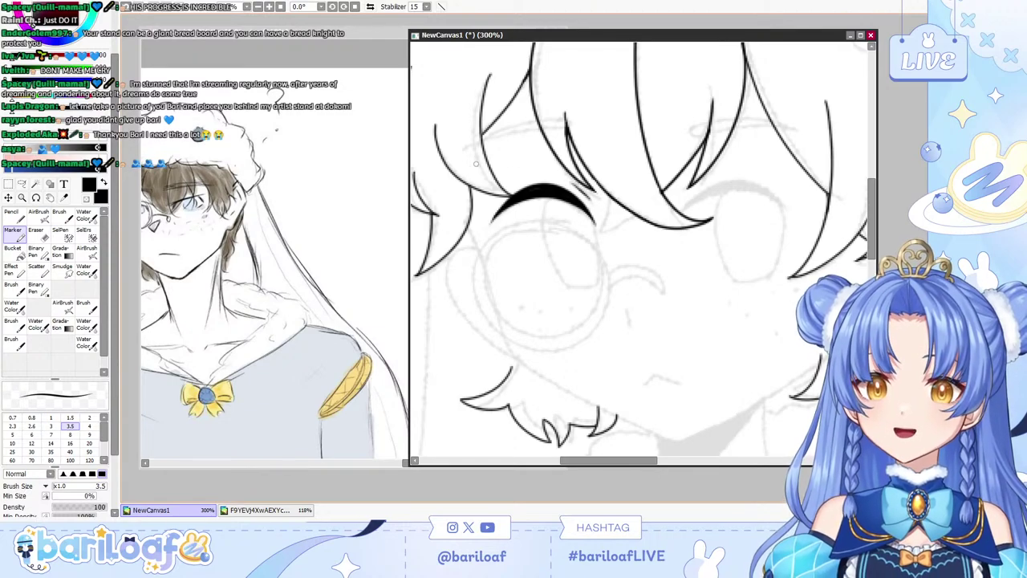
pyautogui.moveTo(499, 129); pyautogui.dragTo(576, 150)
pyautogui.hotkey('ctrl', 'z')
pyautogui.moveTo(468, 165); pyautogui.dragTo(565, 140)
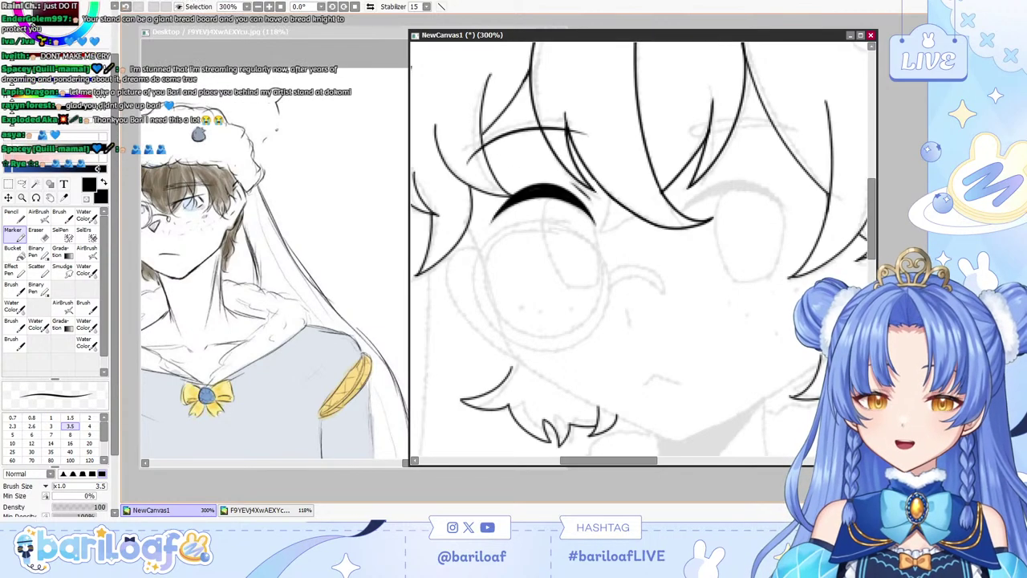
pyautogui.hotkey('ctrl', 'z')
pyautogui.moveTo(468, 158)
pyautogui.mouseDown()
pyautogui.moveTo(588, 154)
pyautogui.moveTo(543, 124)
pyautogui.moveTo(586, 138)
pyautogui.mouseUp()
pyautogui.hotkey('ctrl', 'z')
pyautogui.hotkey('ctrl', 'z')
pyautogui.moveTo(469, 162)
pyautogui.mouseDown()
pyautogui.moveTo(503, 134)
pyautogui.moveTo(584, 137)
pyautogui.mouseUp()
pyautogui.hotkey('ctrl', 'z')
pyautogui.hotkey('ctrl', 'y')
pyautogui.hotkey('ctrl', 'z')
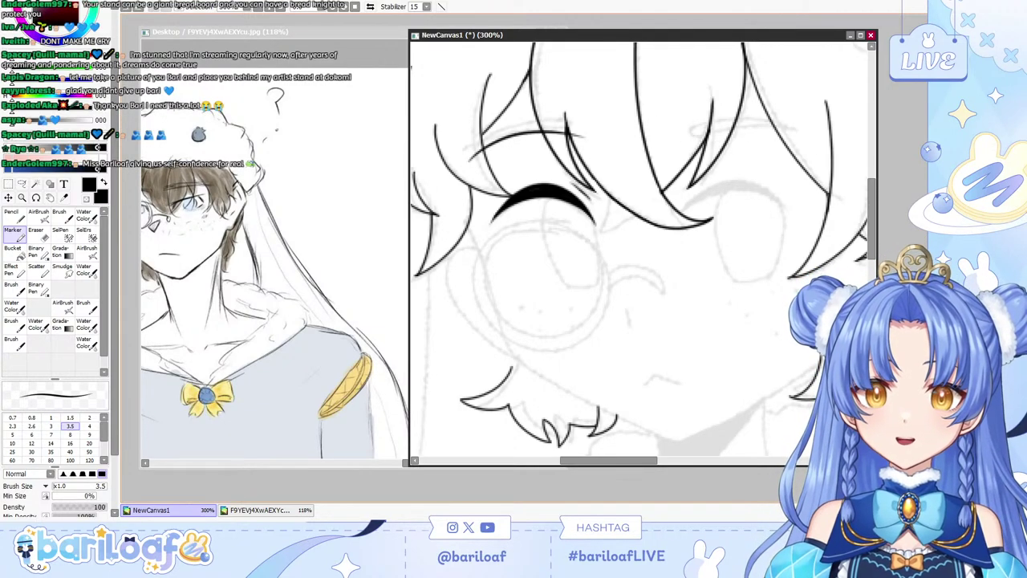
pyautogui.hotkey('ctrl', 'y')
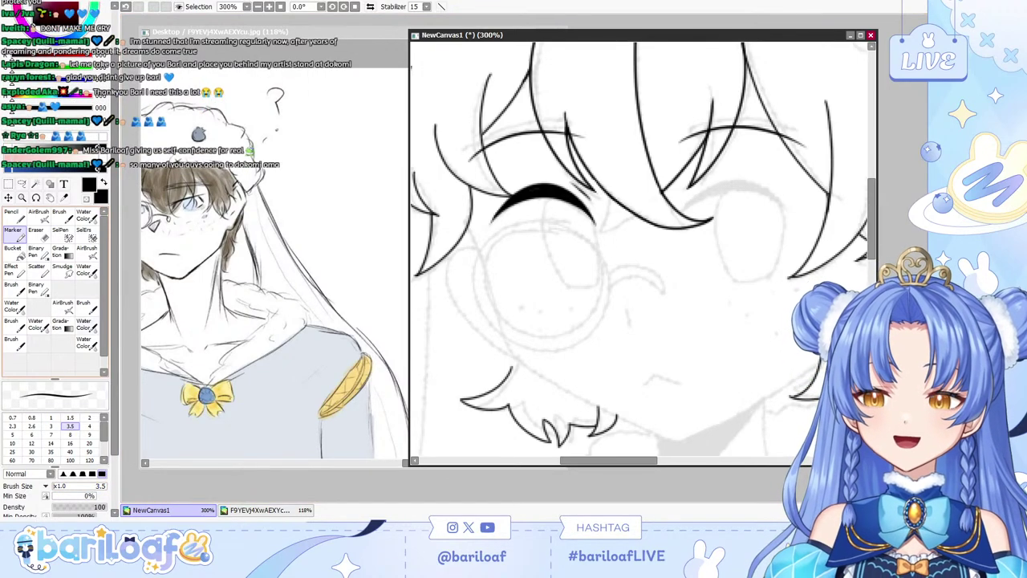
# Increase the Marker's brush size to 9 for the right-hand eye's lash line.
pyautogui.press(']')
pyautogui.press(']')
pyautogui.press(']')
pyautogui.press(']')
pyautogui.press(']')
pyautogui.press(']')
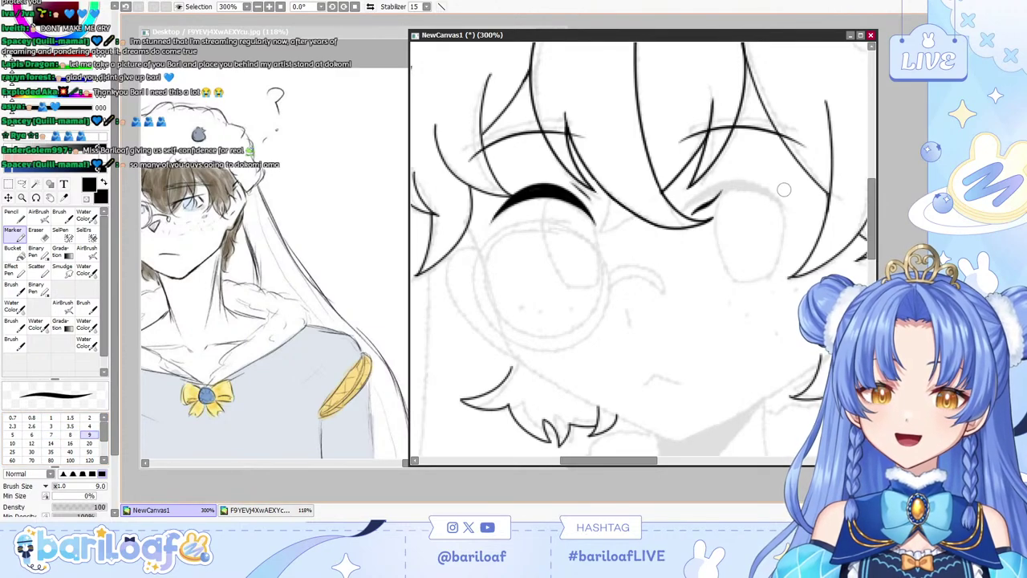
pyautogui.hotkey('ctrl', 'z')
pyautogui.moveTo(683, 209)
pyautogui.mouseDown()
pyautogui.moveTo(757, 176)
pyautogui.moveTo(693, 196)
pyautogui.moveTo(803, 205)
pyautogui.mouseUp()
pyautogui.hotkey('ctrl', 'z')
pyautogui.moveTo(682, 210)
pyautogui.mouseDown()
pyautogui.moveTo(749, 174)
pyautogui.moveTo(789, 207)
pyautogui.mouseUp()
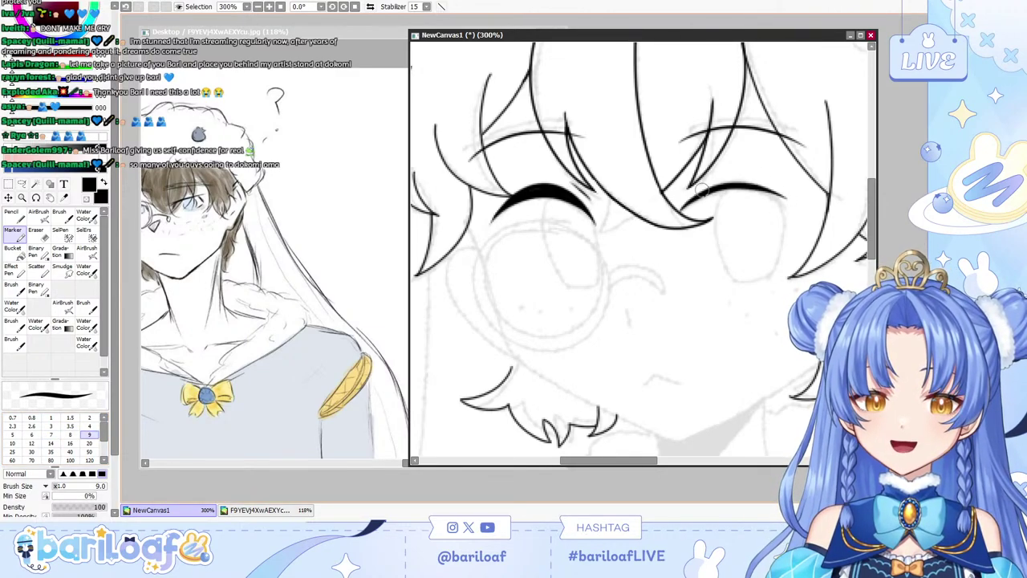
pyautogui.hotkey('ctrl', 'z')
pyautogui.hotkey('ctrl', 'z')
pyautogui.moveTo(680, 204)
pyautogui.mouseDown()
pyautogui.moveTo(743, 178)
pyautogui.moveTo(790, 179)
pyautogui.mouseUp()
pyautogui.hotkey('ctrl', 'z')
pyautogui.moveTo(723, 187); pyautogui.dragTo(796, 210)
pyautogui.hotkey('ctrl', 'z')
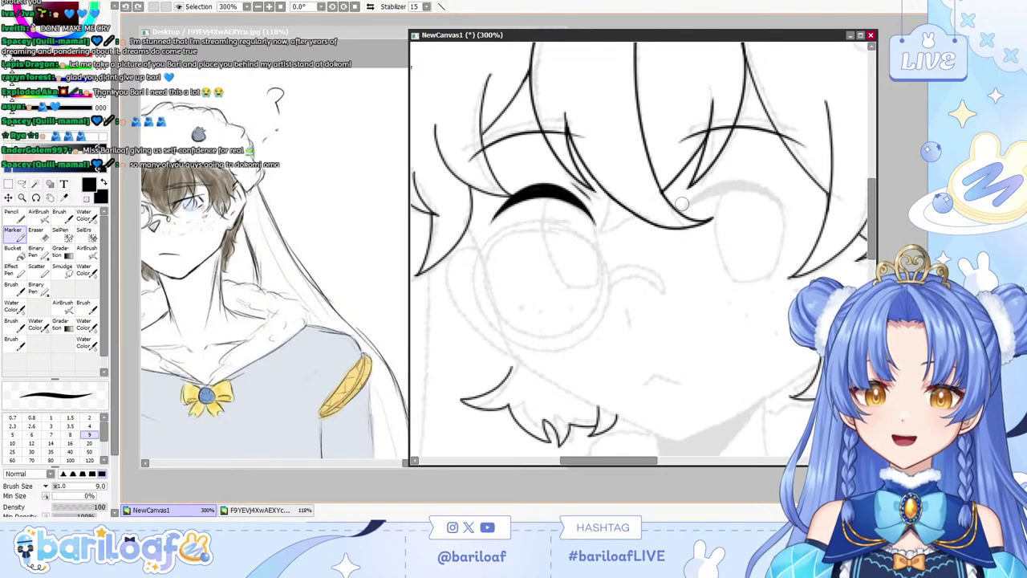
pyautogui.moveTo(682, 204)
pyautogui.mouseDown()
pyautogui.moveTo(770, 184)
pyautogui.moveTo(740, 174)
pyautogui.moveTo(793, 230)
pyautogui.moveTo(805, 208)
pyautogui.mouseUp()
pyautogui.hotkey('ctrl', 'z')
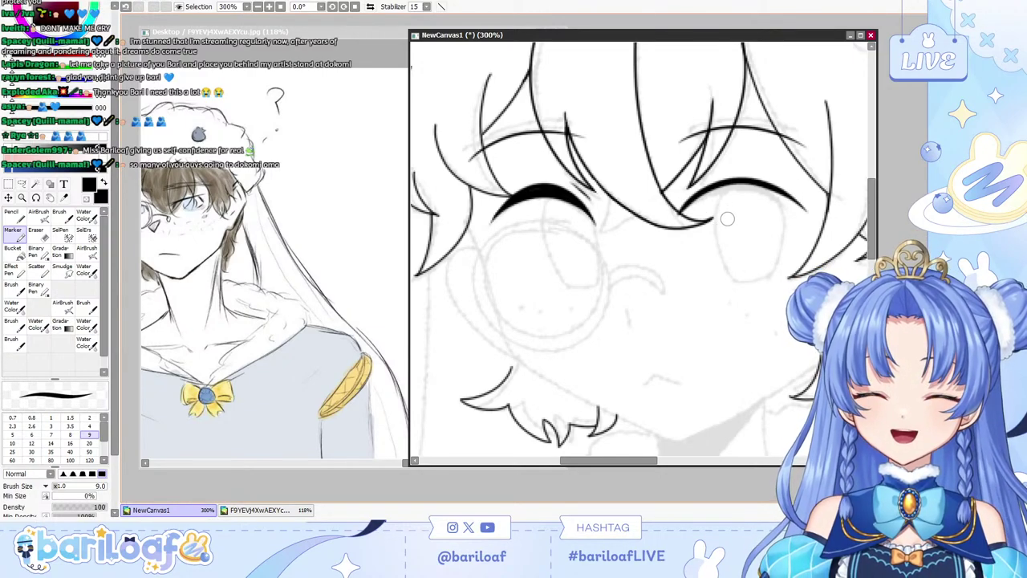
pyautogui.hotkey('ctrl', 'z')
pyautogui.moveTo(682, 206)
pyautogui.mouseDown()
pyautogui.moveTo(759, 176)
pyautogui.moveTo(784, 215)
pyautogui.mouseUp()
pyautogui.hotkey('ctrl', 'z')
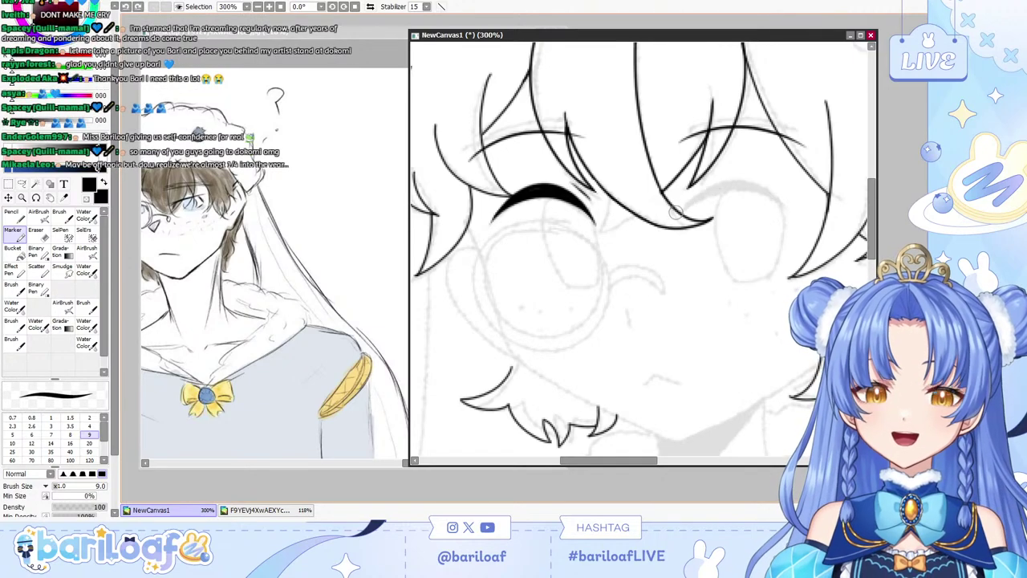
pyautogui.moveTo(684, 202); pyautogui.dragTo(785, 205)
pyautogui.hotkey('ctrl', 'z')
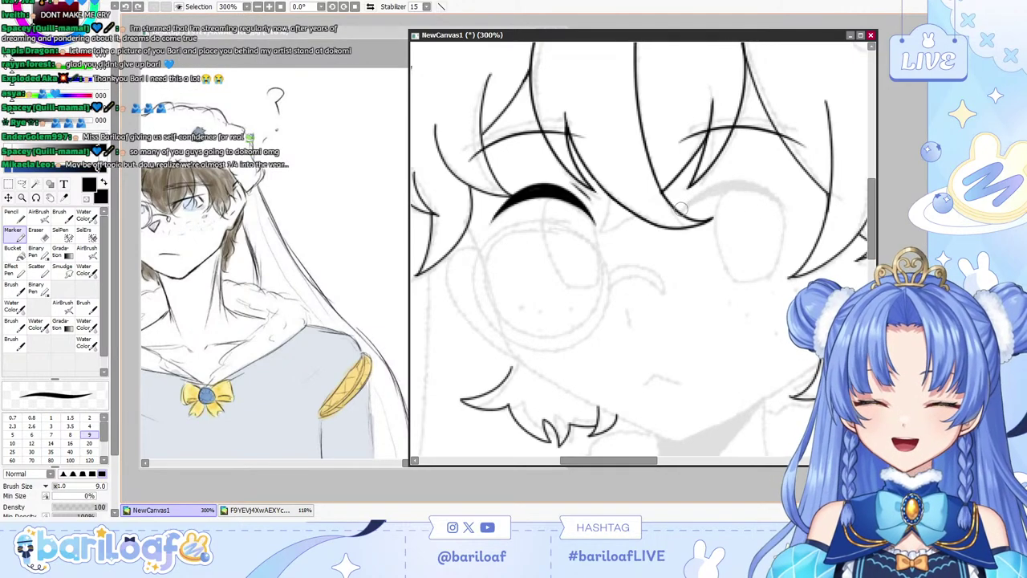
pyautogui.moveTo(687, 210)
pyautogui.mouseDown()
pyautogui.moveTo(709, 184)
pyautogui.moveTo(798, 221)
pyautogui.mouseUp()
pyautogui.hotkey('ctrl', 'z')
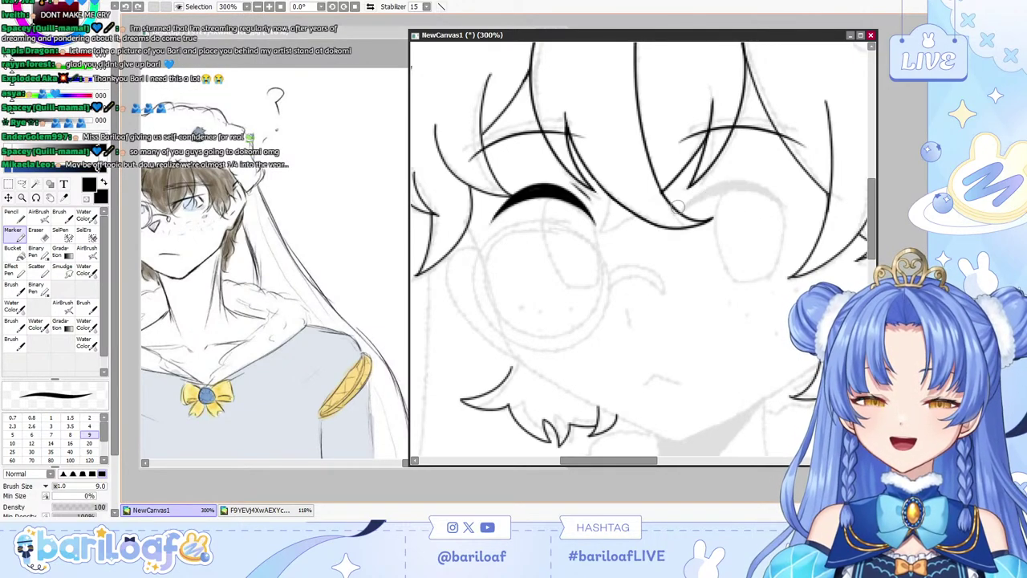
# Ink the upper lash line over the right-hand eye with two tapered arcs and fill the gap between them.
pyautogui.moveTo(678, 207)
pyautogui.mouseDown()
pyautogui.moveTo(798, 218)
pyautogui.moveTo(711, 193)
pyautogui.moveTo(802, 206)
pyautogui.mouseUp()
pyautogui.hotkey('ctrl', 'z')
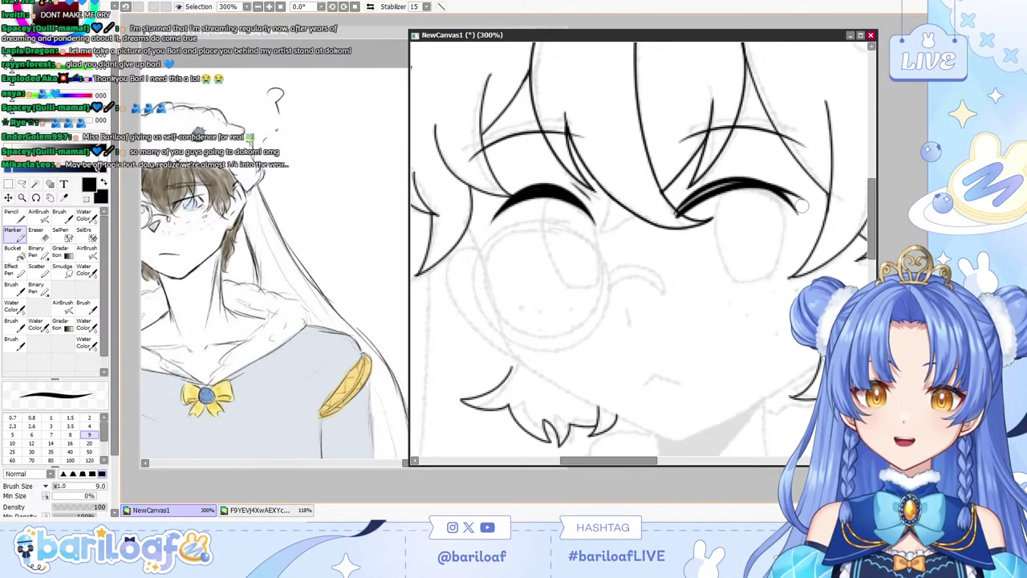
pyautogui.hotkey('ctrl', 'z')
pyautogui.moveTo(679, 210); pyautogui.dragTo(798, 211)
pyautogui.hotkey('ctrl', 'z')
pyautogui.moveTo(672, 212)
pyautogui.mouseDown()
pyautogui.moveTo(779, 186)
pyautogui.moveTo(786, 203)
pyautogui.moveTo(677, 213)
pyautogui.moveTo(751, 180)
pyautogui.moveTo(798, 205)
pyautogui.mouseUp()
pyautogui.hotkey('ctrl', 'z')
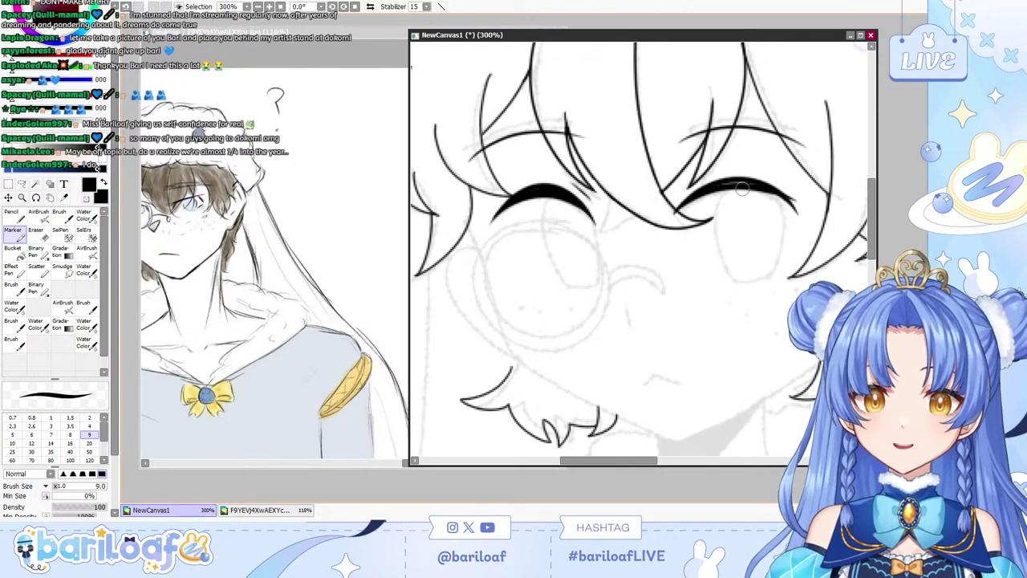
pyautogui.moveTo(729, 183); pyautogui.dragTo(752, 187)
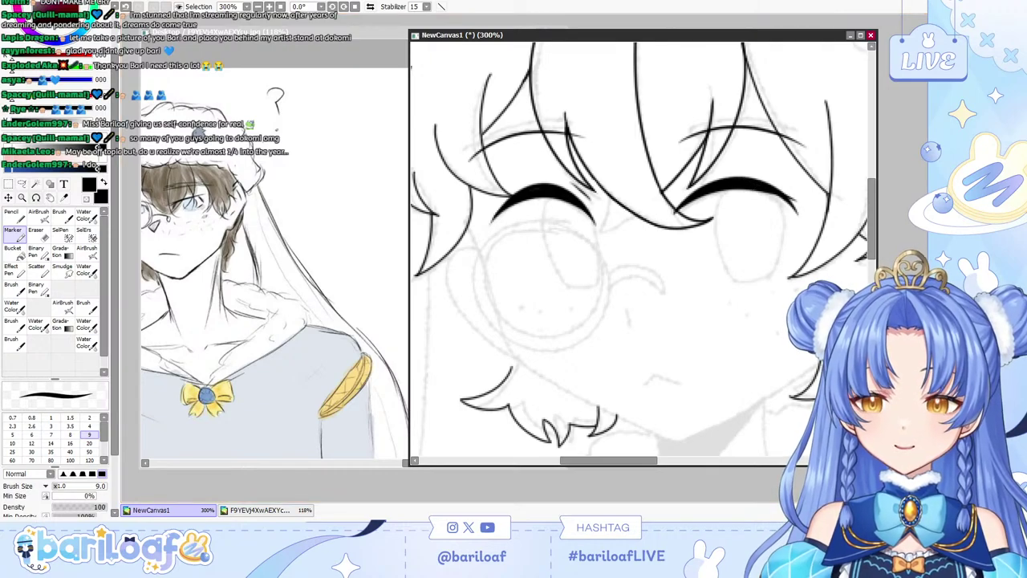
# Touch up the outer part of the right-hand eye's lash line with the size 4 Eraser and return to the Marker.
pyautogui.click(38, 215)
pyautogui.press('e')
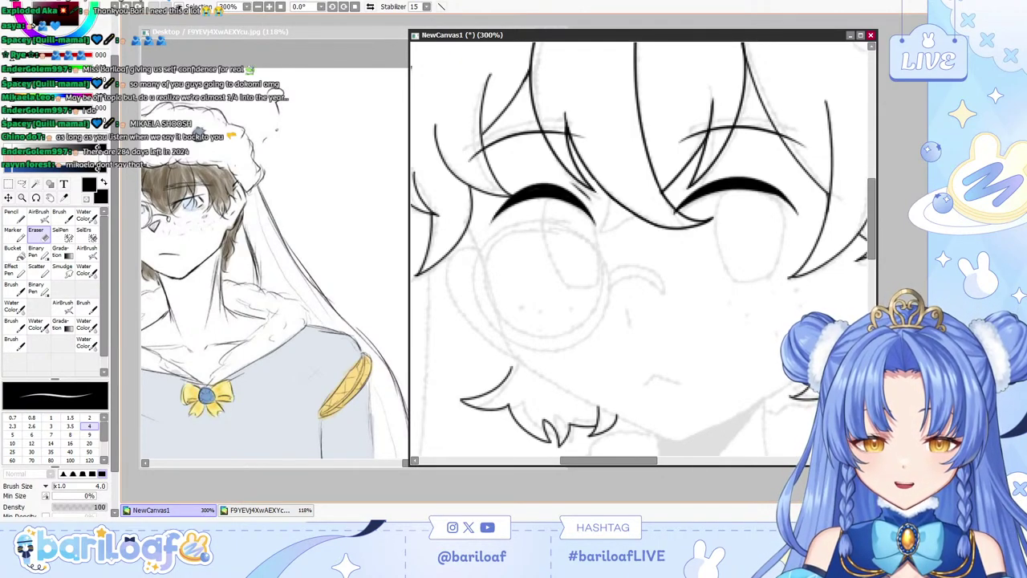
pyautogui.moveTo(789, 186); pyautogui.dragTo(795, 213)
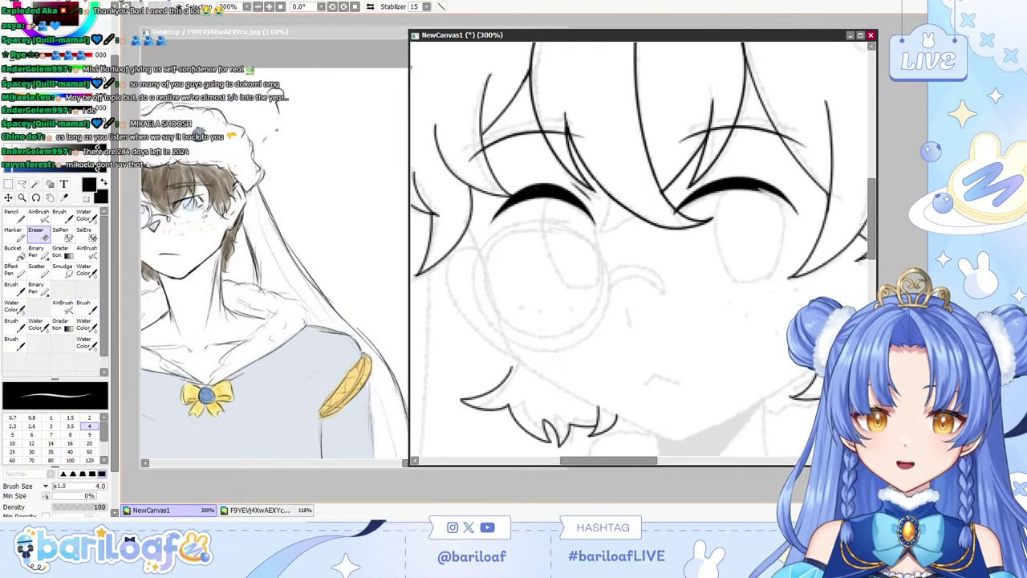
pyautogui.press('n')
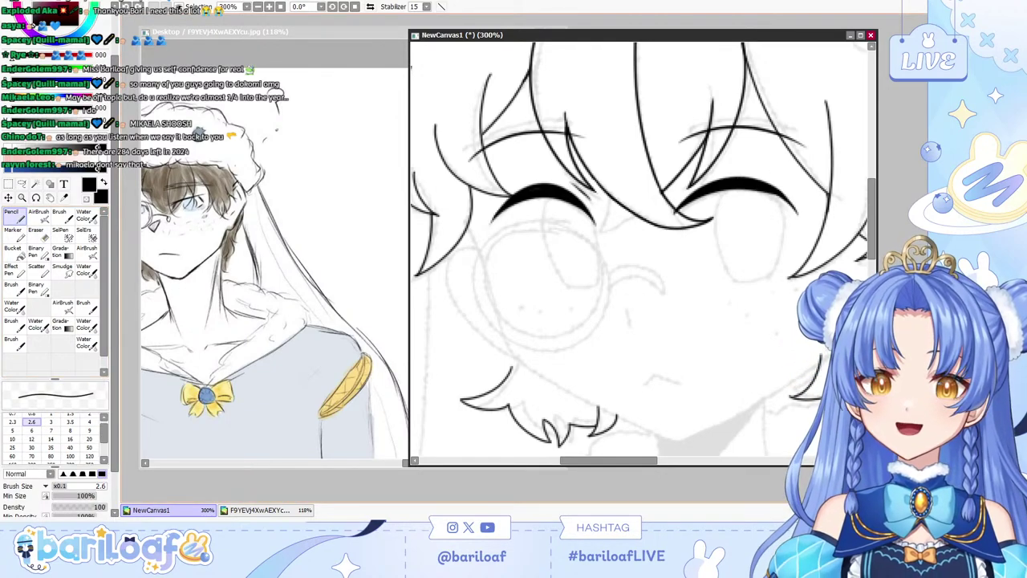
pyautogui.press('m')
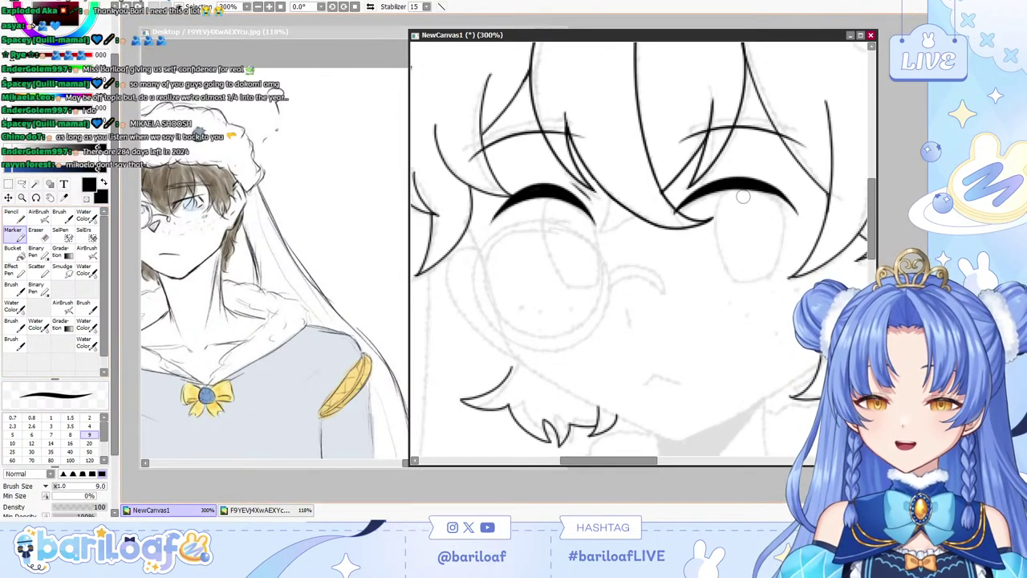
# Redraw the outer end of the right-hand eye's upper lash line with the size 9 Marker.
pyautogui.moveTo(743, 195)
pyautogui.mouseDown()
pyautogui.moveTo(778, 194)
pyautogui.moveTo(741, 179)
pyautogui.moveTo(796, 216)
pyautogui.moveTo(740, 187)
pyautogui.moveTo(797, 212)
pyautogui.moveTo(715, 190)
pyautogui.moveTo(798, 220)
pyautogui.mouseUp()
pyautogui.hotkey('ctrl', 'z')
pyautogui.hotkey('ctrl', 'z')
pyautogui.hotkey('ctrl', 'z')
pyautogui.hotkey('ctrl', 'z')
pyautogui.hotkey('ctrl', 'z')
pyautogui.moveTo(747, 190)
pyautogui.mouseDown()
pyautogui.moveTo(799, 209)
pyautogui.moveTo(800, 221)
pyautogui.mouseUp()
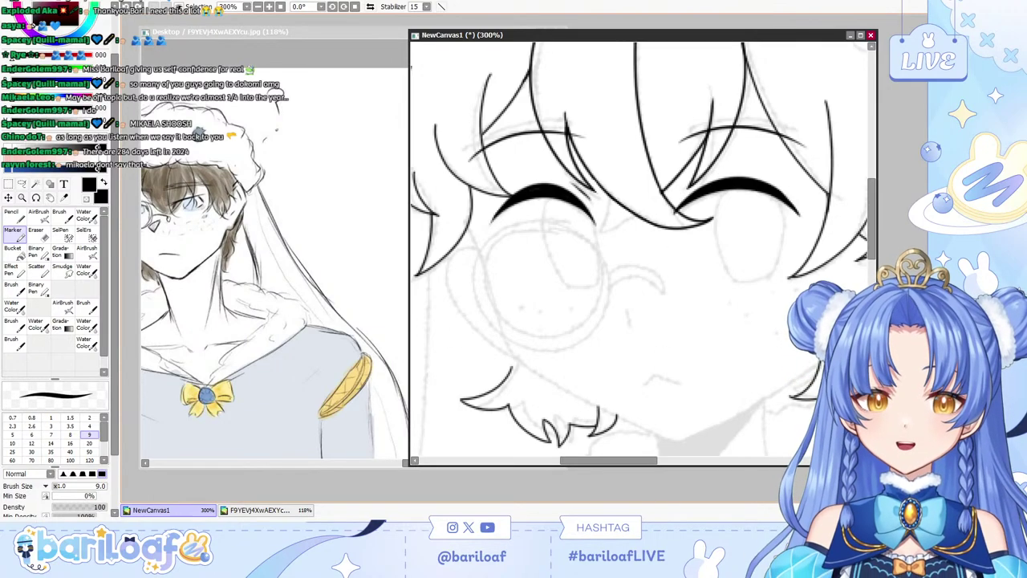
pyautogui.click(71, 417)
pyautogui.click(71, 427)
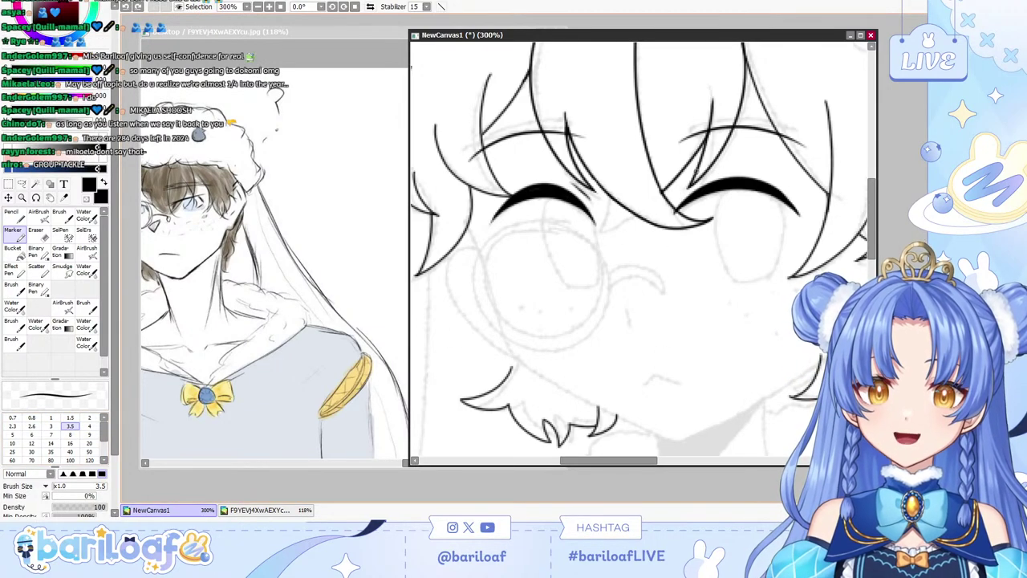
pyautogui.hotkey('ctrl', 'z')
pyautogui.moveTo(686, 181); pyautogui.dragTo(718, 164)
pyautogui.hotkey('ctrl', 'z')
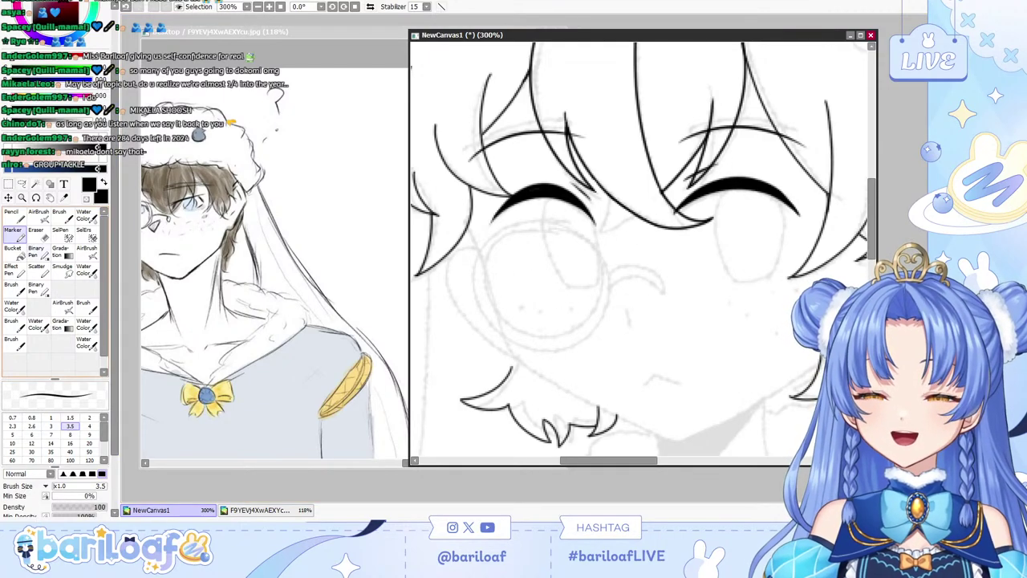
# Set the Marker's minimum size to 100% and its brush size to 1 for the iris outlines.
pyautogui.moveTo(55, 496); pyautogui.dragTo(105, 495)
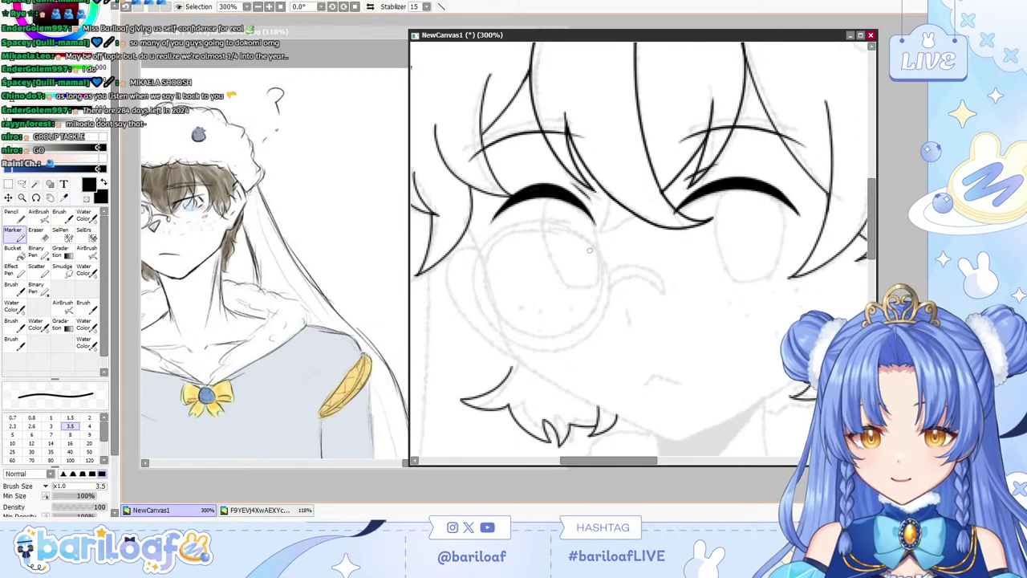
pyautogui.moveTo(553, 200); pyautogui.dragTo(541, 218)
pyautogui.moveTo(548, 260); pyautogui.dragTo(547, 262)
pyautogui.hotkey('ctrl', 'z')
pyautogui.click(51, 419)
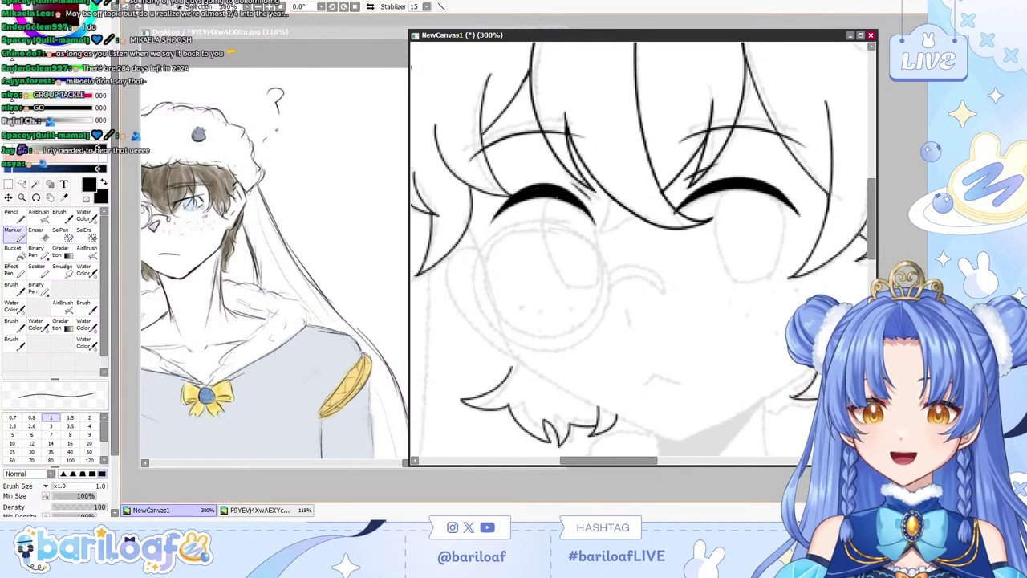
# Ink the curved left edge of the left-hand eye's iris, from the lash line down to the iris's bottom.
pyautogui.moveTo(538, 199); pyautogui.dragTo(561, 288)
pyautogui.hotkey('ctrl', 'z')
pyautogui.hotkey('ctrl', 'z')
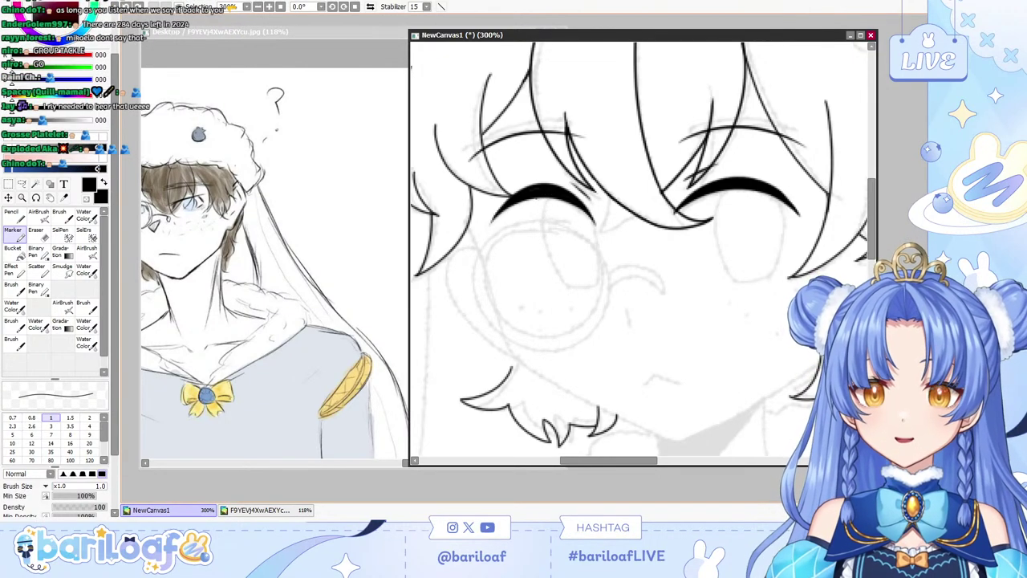
pyautogui.moveTo(543, 199); pyautogui.dragTo(565, 292)
pyautogui.hotkey('ctrl', 'z')
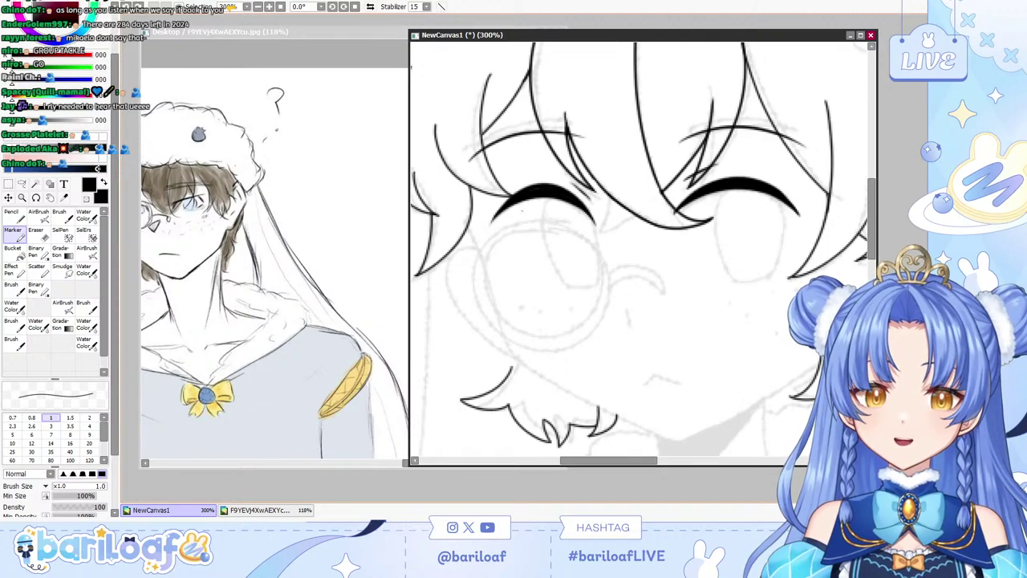
pyautogui.moveTo(544, 198); pyautogui.dragTo(562, 292)
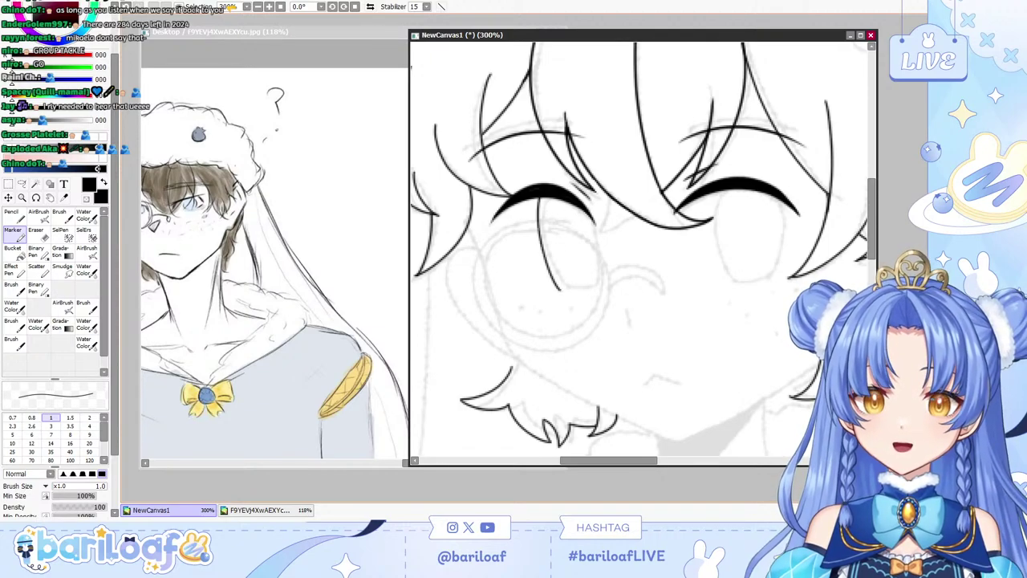
pyautogui.hotkey('ctrl', 'z')
pyautogui.moveTo(543, 198); pyautogui.dragTo(569, 299)
pyautogui.hotkey('ctrl', 'z')
pyautogui.moveTo(540, 199); pyautogui.dragTo(576, 292)
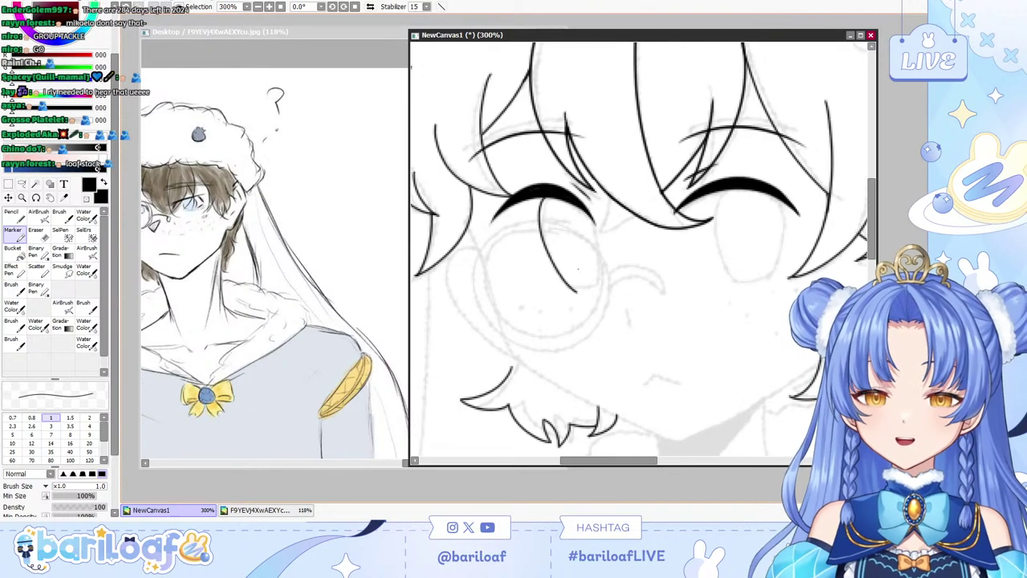
# Ink the right edge and bottom of the left-hand eye's iris to close its outline.
pyautogui.hotkey('ctrl', 'z')
pyautogui.moveTo(584, 199)
pyautogui.mouseDown()
pyautogui.moveTo(604, 237)
pyautogui.moveTo(590, 211)
pyautogui.moveTo(597, 285)
pyautogui.moveTo(588, 291)
pyautogui.moveTo(595, 286)
pyautogui.mouseUp()
pyautogui.hotkey('ctrl', 'z')
pyautogui.hotkey('ctrl', 'z')
pyautogui.hotkey('ctrl', 'z')
pyautogui.hotkey('ctrl', 'z')
pyautogui.hotkey('ctrl', 'z')
pyautogui.hotkey('ctrl', 'z')
pyautogui.hotkey('ctrl', 'z')
pyautogui.hotkey('ctrl', 'z')
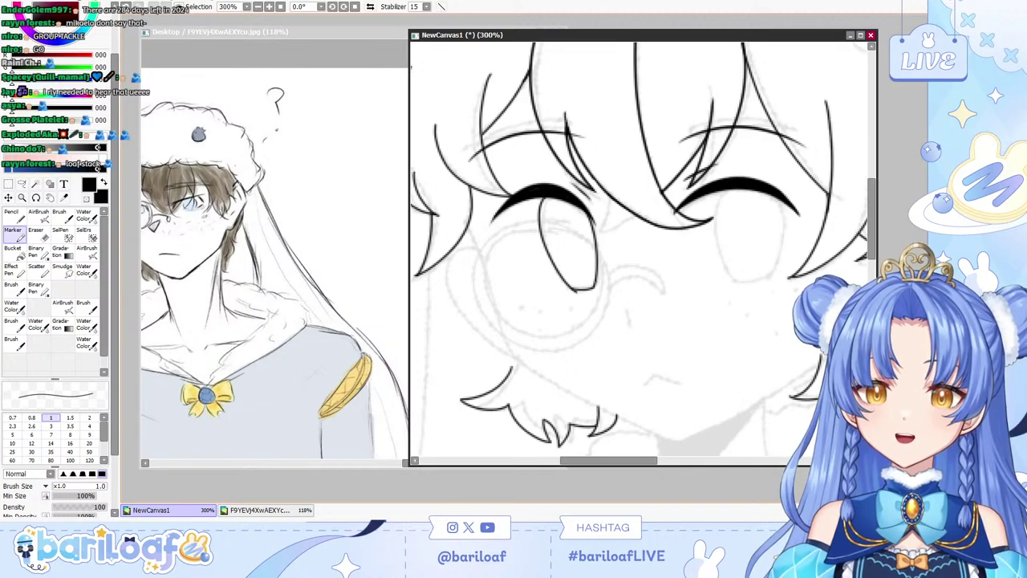
pyautogui.press('e')
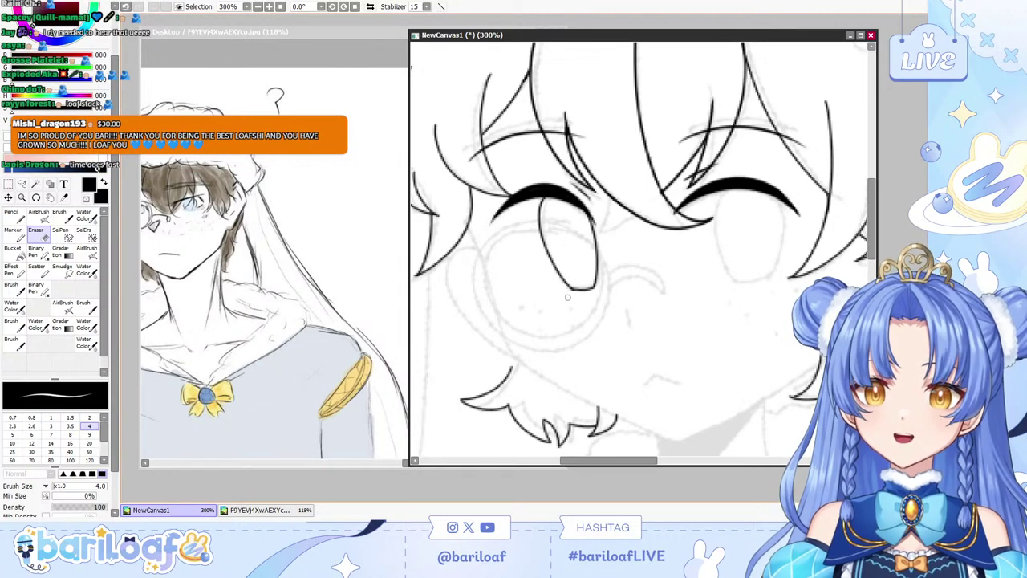
pyautogui.press('n')
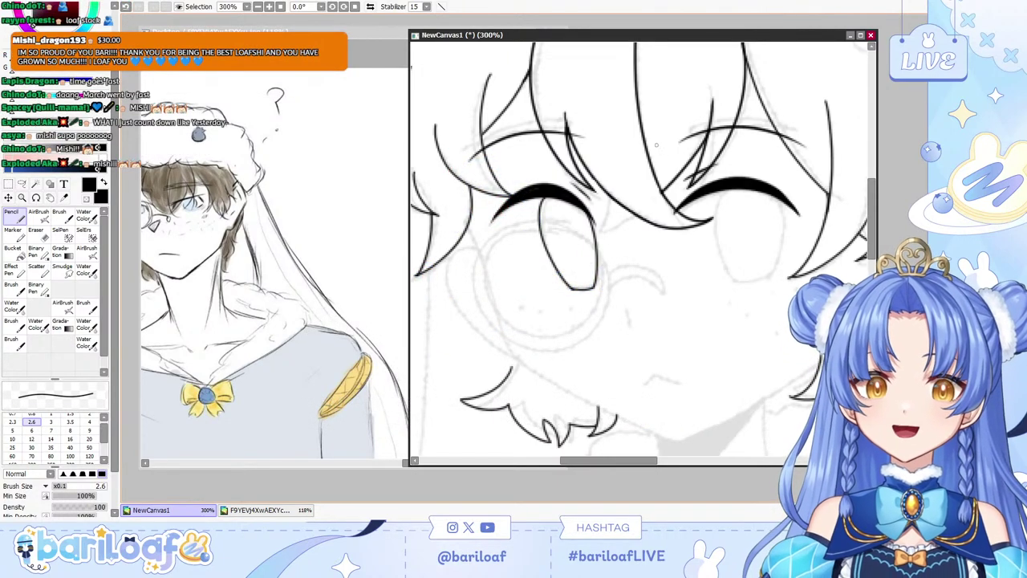
pyautogui.moveTo(736, 191); pyautogui.dragTo(739, 263)
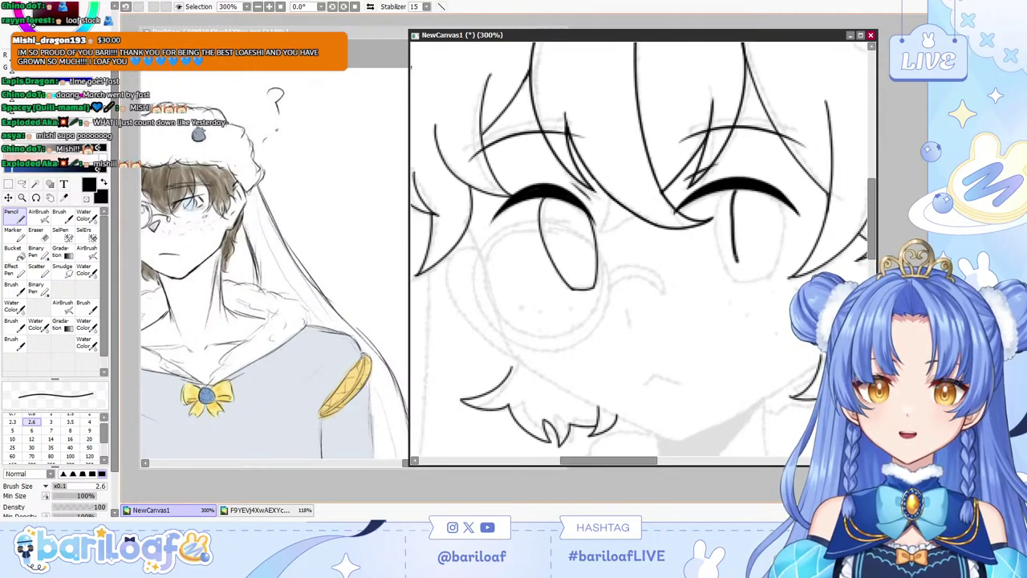
pyautogui.hotkey('ctrl', 'z')
pyautogui.click(14, 234)
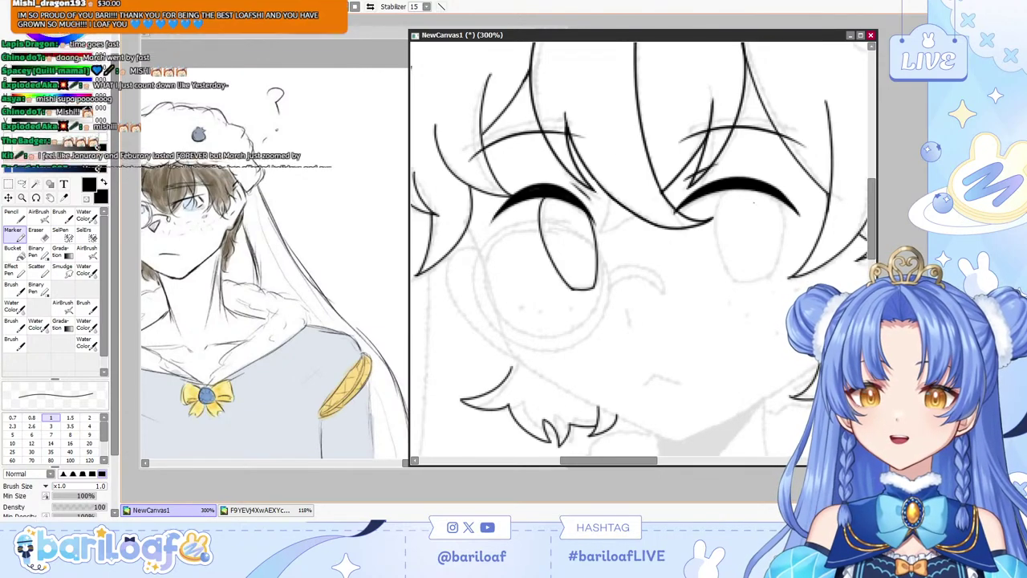
# Ink the left edge and bottom of the right-hand eye's iris with the size 1 Marker.
pyautogui.moveTo(743, 189); pyautogui.dragTo(731, 290)
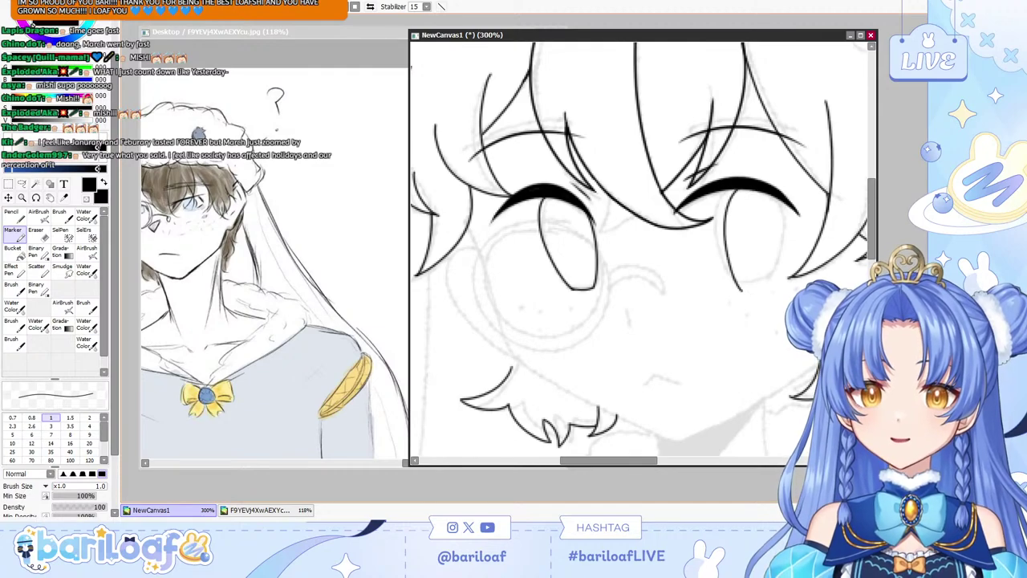
pyautogui.hotkey('ctrl', 'z')
pyautogui.moveTo(726, 190); pyautogui.dragTo(740, 283)
pyautogui.hotkey('ctrl', 'z')
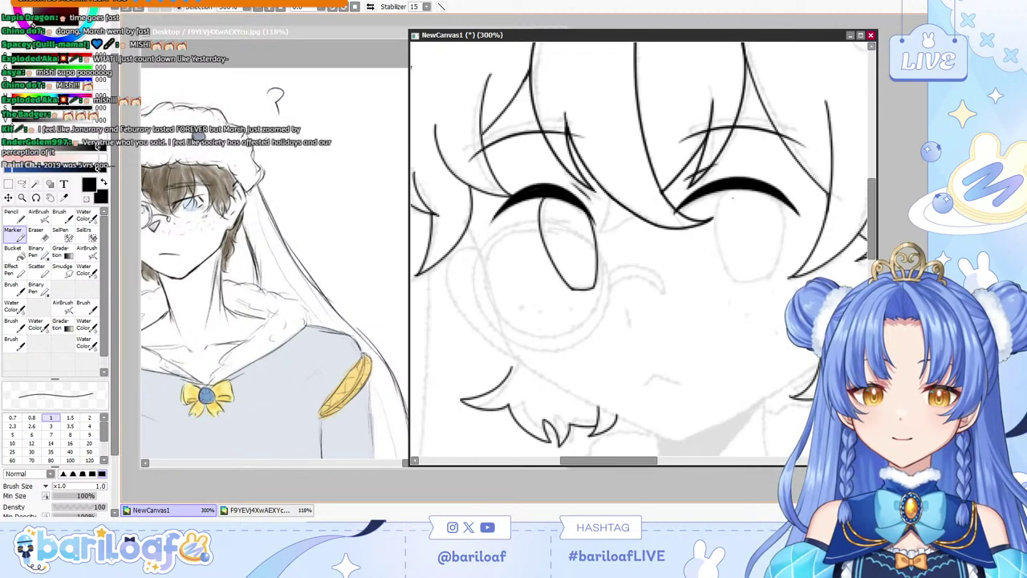
pyautogui.moveTo(726, 191)
pyautogui.mouseDown()
pyautogui.moveTo(737, 283)
pyautogui.moveTo(768, 279)
pyautogui.mouseUp()
# Ink the right edge of the right-hand eye's iris from the lash line down to close its outline.
pyautogui.moveTo(776, 194); pyautogui.dragTo(769, 279)
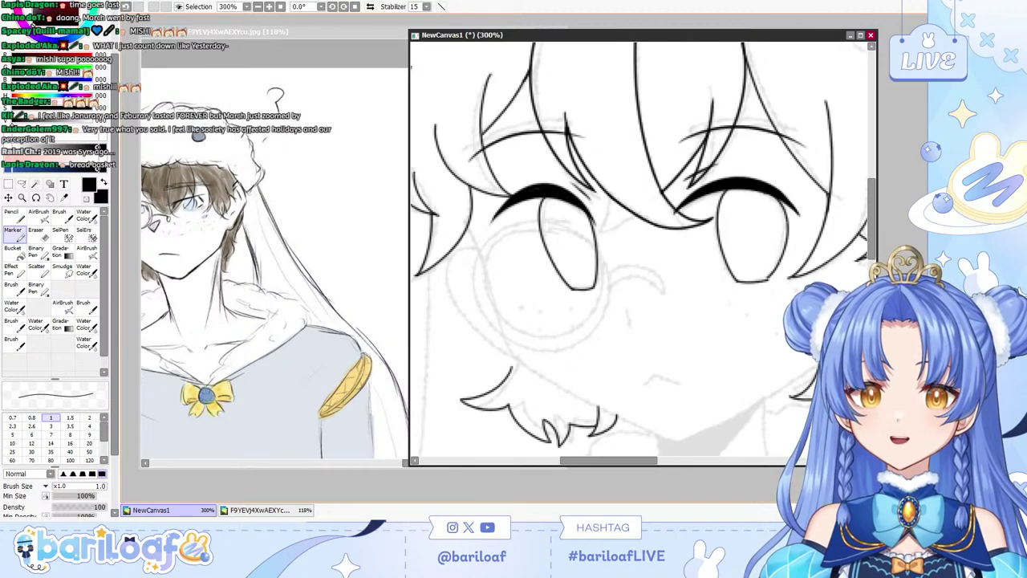
pyautogui.hotkey('ctrl', 'z')
pyautogui.moveTo(775, 194); pyautogui.dragTo(769, 280)
pyautogui.hotkey('ctrl', 'z')
pyautogui.moveTo(779, 197); pyautogui.dragTo(767, 284)
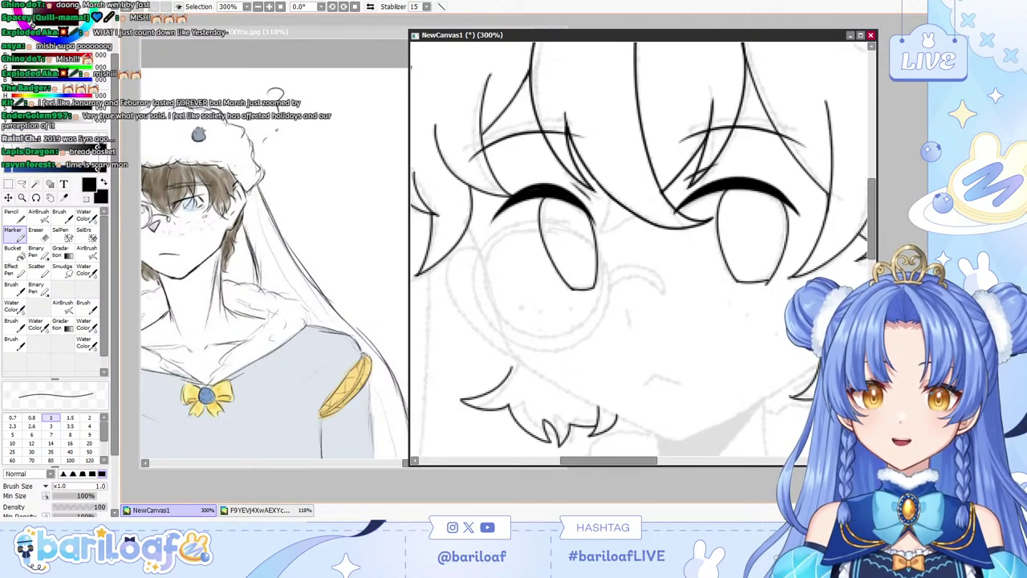
pyautogui.hotkey('ctrl', 'z')
pyautogui.moveTo(779, 196)
pyautogui.mouseDown()
pyautogui.moveTo(767, 282)
pyautogui.moveTo(777, 231)
pyautogui.mouseUp()
pyautogui.hotkey('ctrl', 'z')
pyautogui.hotkey('ctrl', 'z')
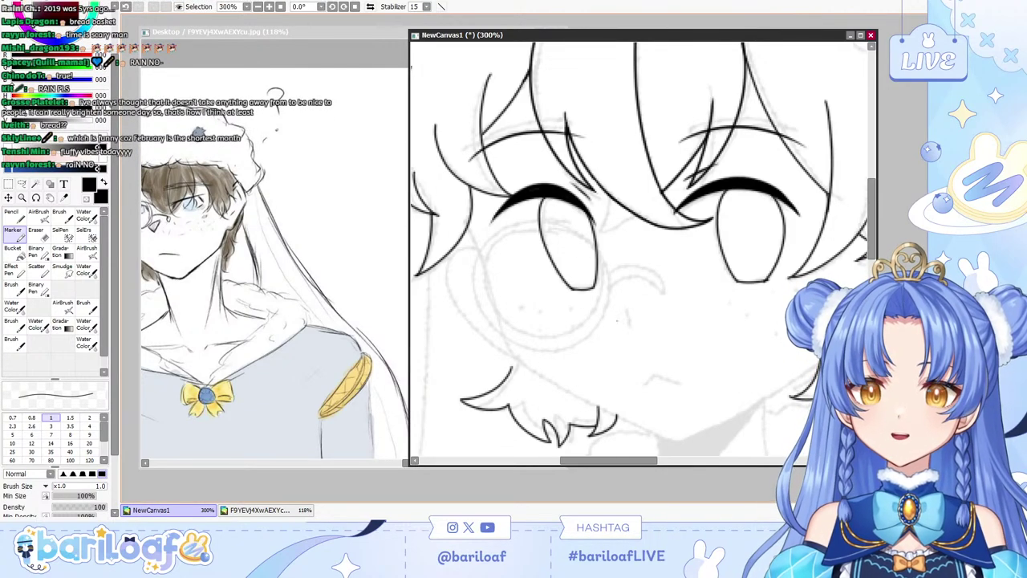
# Ink the nose as one short slanted stroke over the sketch.
pyautogui.moveTo(634, 314)
pyautogui.mouseDown()
pyautogui.moveTo(643, 332)
pyautogui.moveTo(633, 322)
pyautogui.mouseUp()
pyautogui.hotkey('ctrl', 'z')
pyautogui.hotkey('ctrl', 'z')
pyautogui.hotkey('ctrl', 'z')
pyautogui.hotkey('ctrl', 'z')
pyautogui.hotkey('ctrl', 'z')
pyautogui.hotkey('ctrl', 'z')
pyautogui.hotkey('ctrl', 'z')
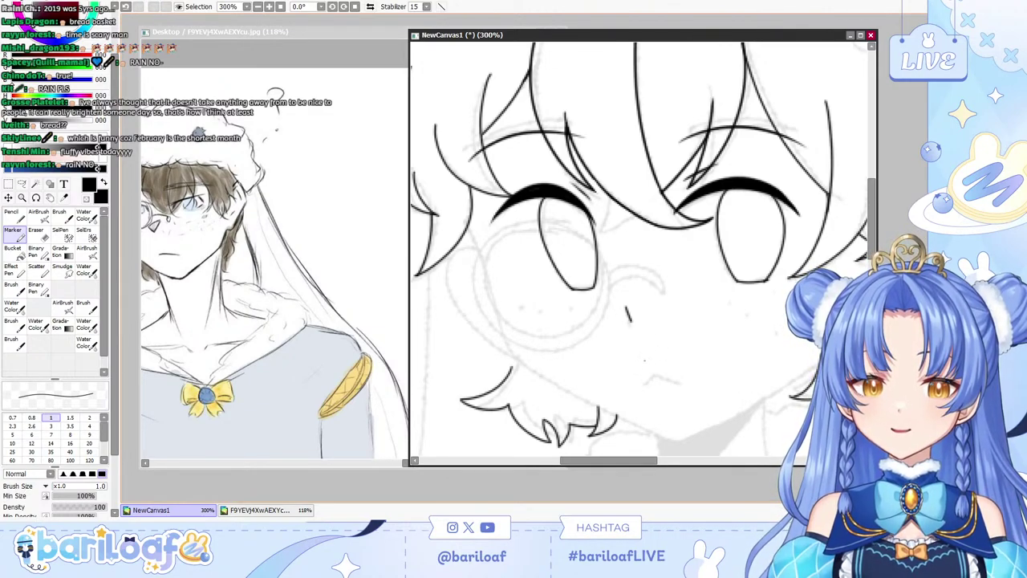
# Ink the small frowning mouth with a short rising stroke and a longer stroke sloping down from its peak.
pyautogui.moveTo(645, 359)
pyautogui.mouseDown()
pyautogui.moveTo(679, 380)
pyautogui.moveTo(647, 380)
pyautogui.moveTo(689, 377)
pyautogui.moveTo(654, 376)
pyautogui.mouseUp()
pyautogui.hotkey('ctrl', 'z')
pyautogui.hotkey('ctrl', 'z')
pyautogui.hotkey('ctrl', 'z')
pyautogui.hotkey('ctrl', 'z')
pyautogui.hotkey('ctrl', 'z')
pyautogui.hotkey('ctrl', 'z')
pyautogui.hotkey('ctrl', 'z')
pyautogui.hotkey('ctrl', 'z')
pyautogui.hotkey('ctrl', 'z')
pyautogui.hotkey('ctrl', 'z')
pyautogui.hotkey('ctrl', 'z')
pyautogui.hotkey('ctrl', 'z')
pyautogui.moveTo(654, 375); pyautogui.dragTo(680, 379)
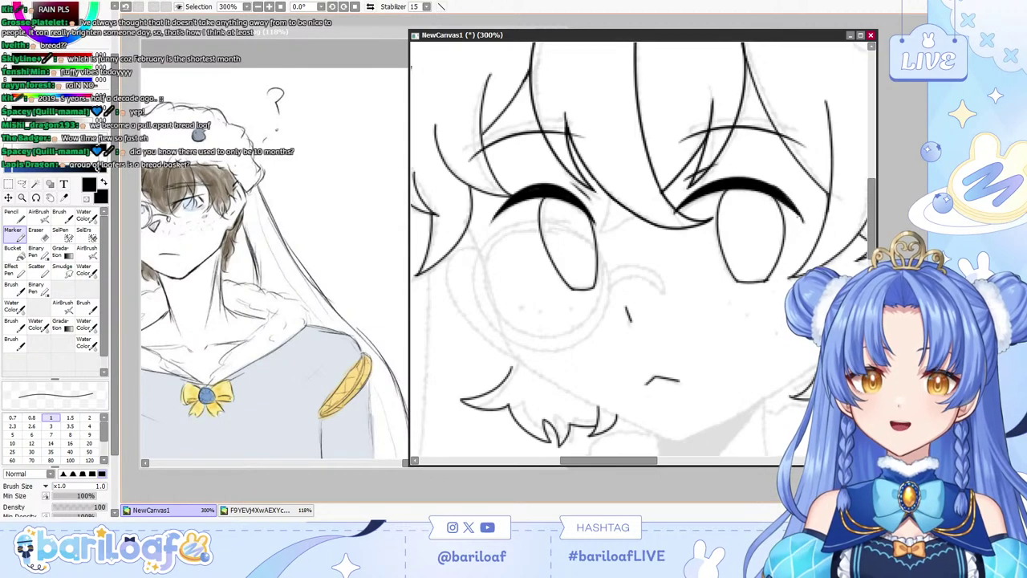
# Extend the outer tip of the right-hand eye's upper lash line with the size 1 Marker.
pyautogui.moveTo(777, 193); pyautogui.dragTo(807, 220)
pyautogui.hotkey('ctrl', 'z')
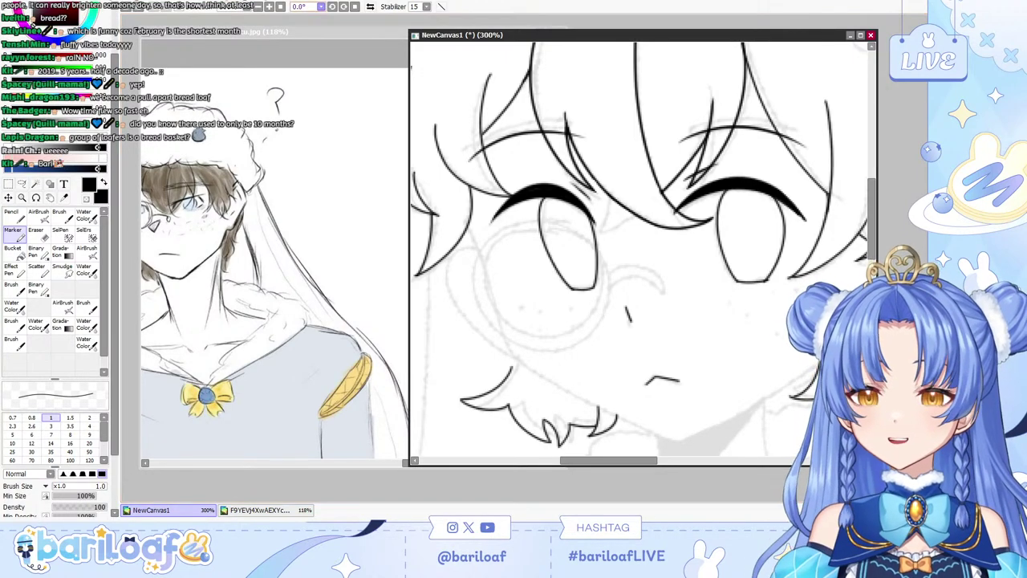
pyautogui.click(270, 6)
pyautogui.click(258, 7)
pyautogui.click(258, 6)
pyautogui.click(269, 7)
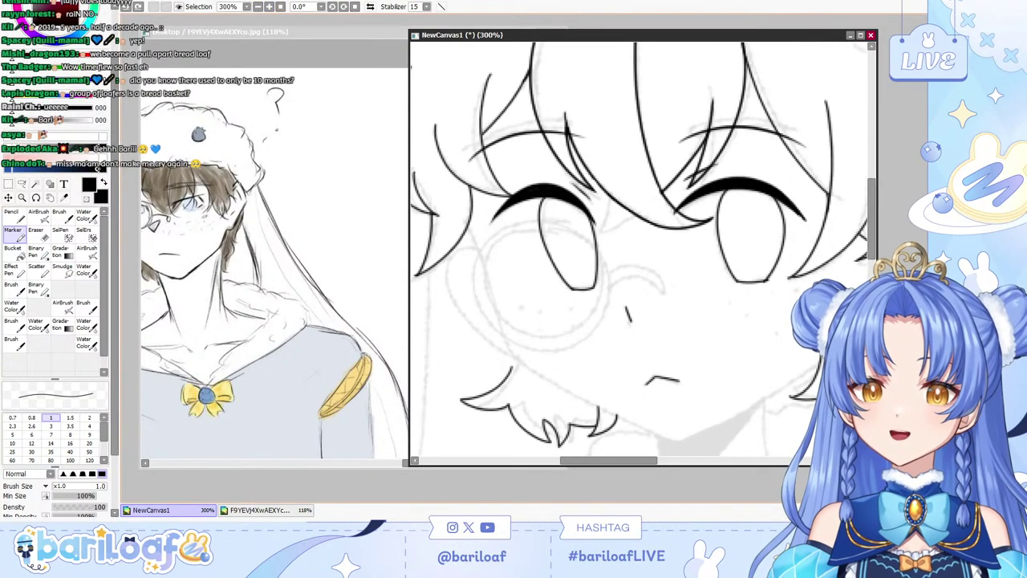
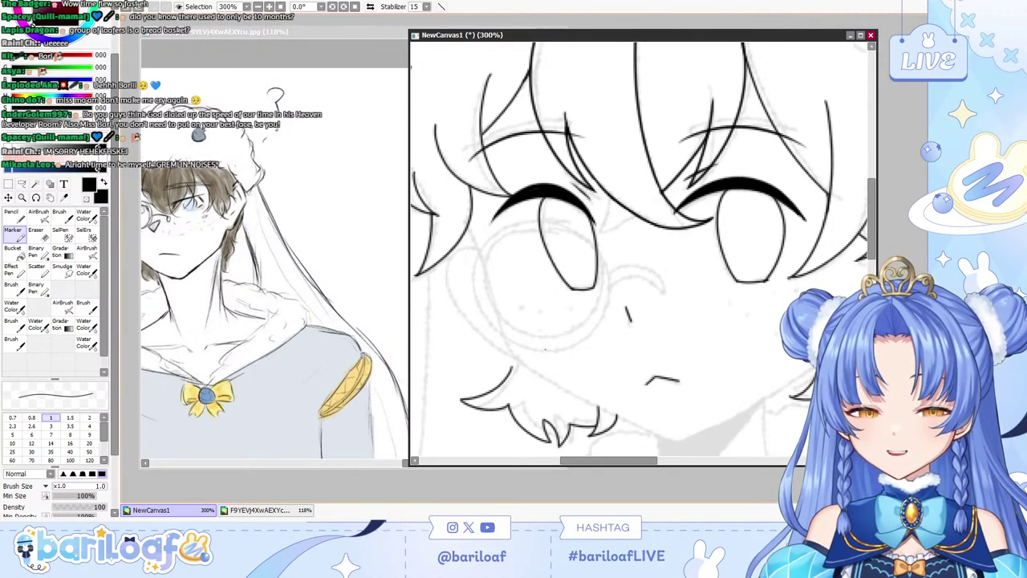
# Ink the left cheek and jawline in one stroke from the hair beside the left-hand eye down to the chin.
pyautogui.press('Home')
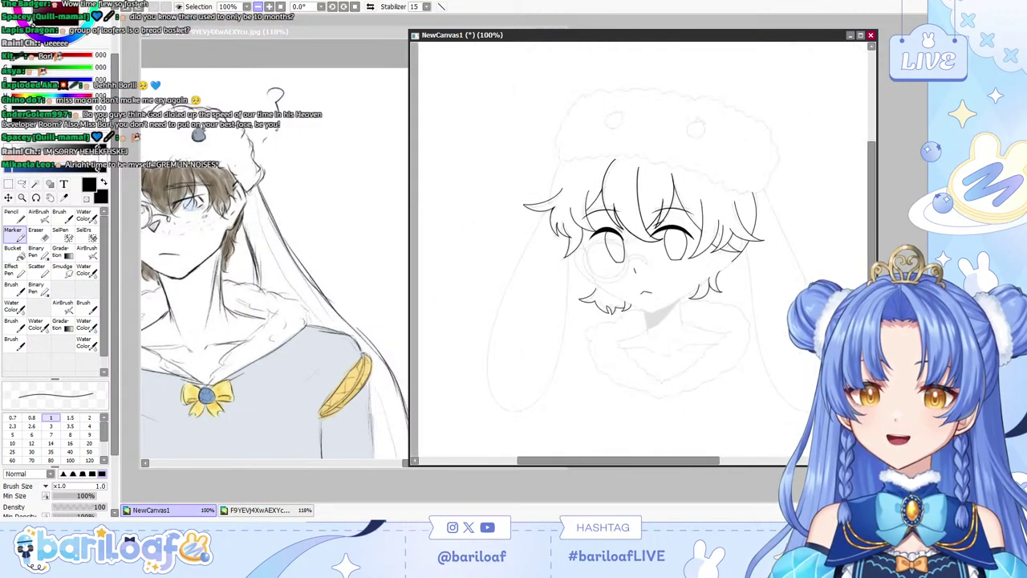
pyautogui.press('End')
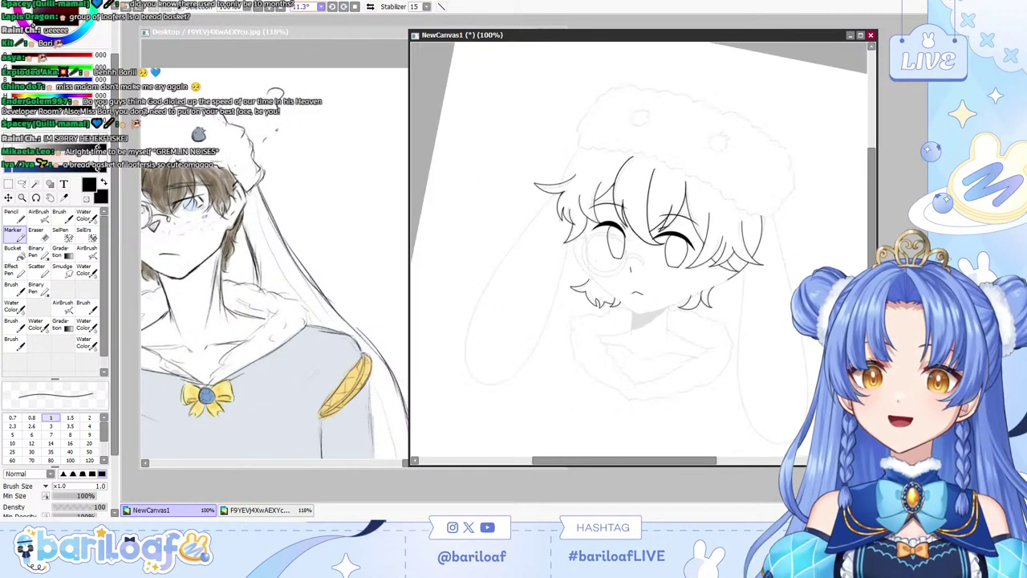
pyautogui.press('pageup')
pyautogui.press('pageup')
pyautogui.press('Home')
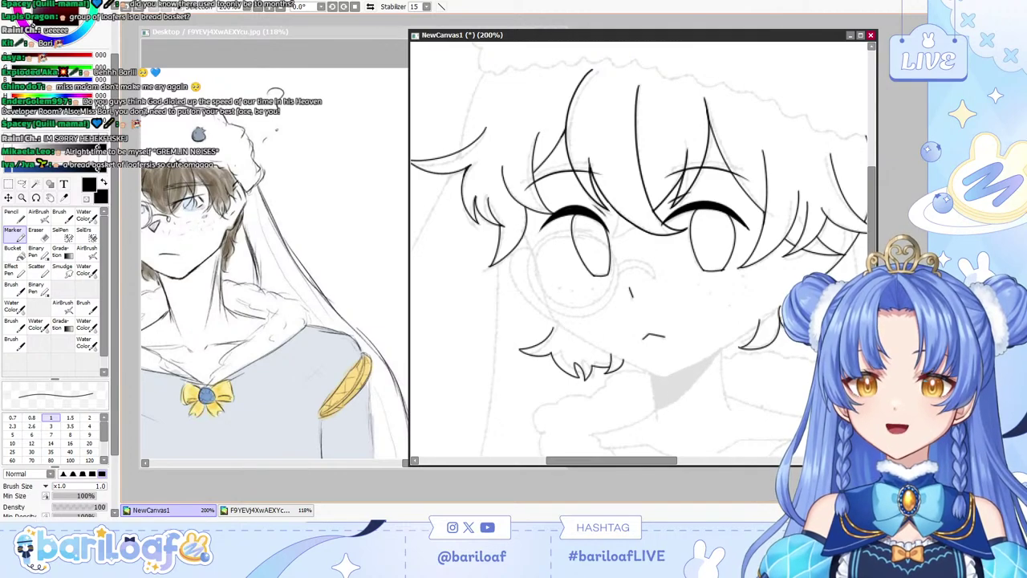
pyautogui.moveTo(526, 212)
pyautogui.mouseDown()
pyautogui.moveTo(632, 359)
pyautogui.moveTo(672, 377)
pyautogui.mouseUp()
pyautogui.hotkey('ctrl', 'z')
pyautogui.hotkey('ctrl', 'z')
pyautogui.moveTo(532, 222)
pyautogui.mouseDown()
pyautogui.moveTo(539, 244)
pyautogui.moveTo(695, 378)
pyautogui.mouseUp()
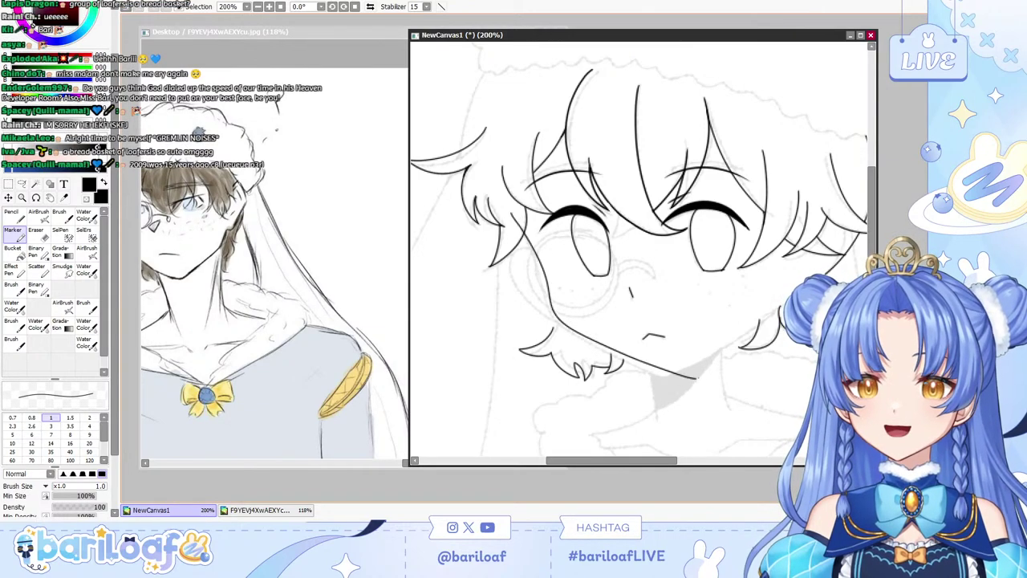
pyautogui.hotkey('ctrl', 'z')
pyautogui.moveTo(527, 215)
pyautogui.mouseDown()
pyautogui.moveTo(553, 303)
pyautogui.moveTo(674, 375)
pyautogui.mouseUp()
pyautogui.hotkey('ctrl', 'z')
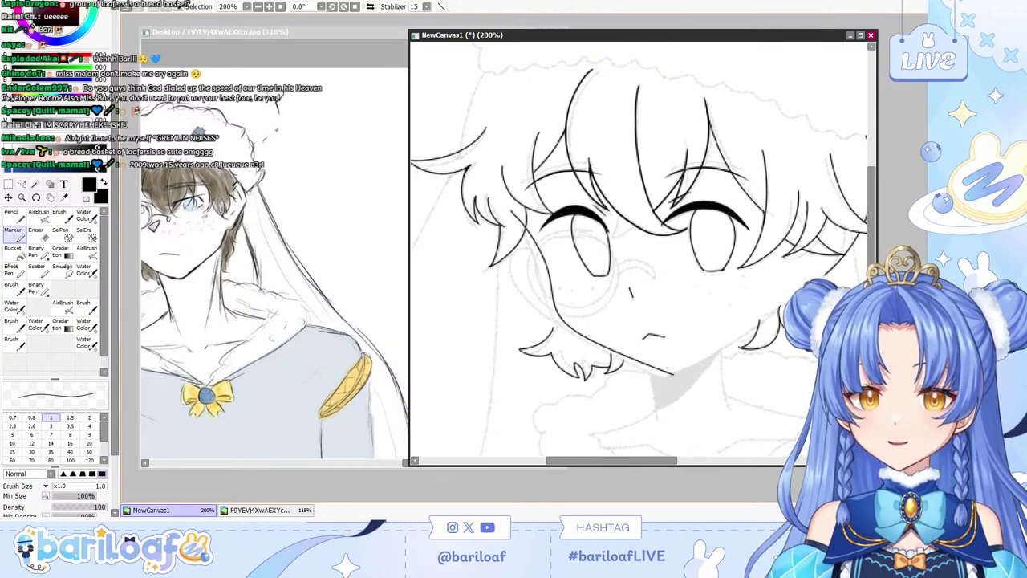
pyautogui.hotkey('ctrl', 'z')
pyautogui.moveTo(520, 218); pyautogui.dragTo(541, 276)
pyautogui.moveTo(513, 221); pyautogui.dragTo(675, 386)
pyautogui.hotkey('ctrl', 'z')
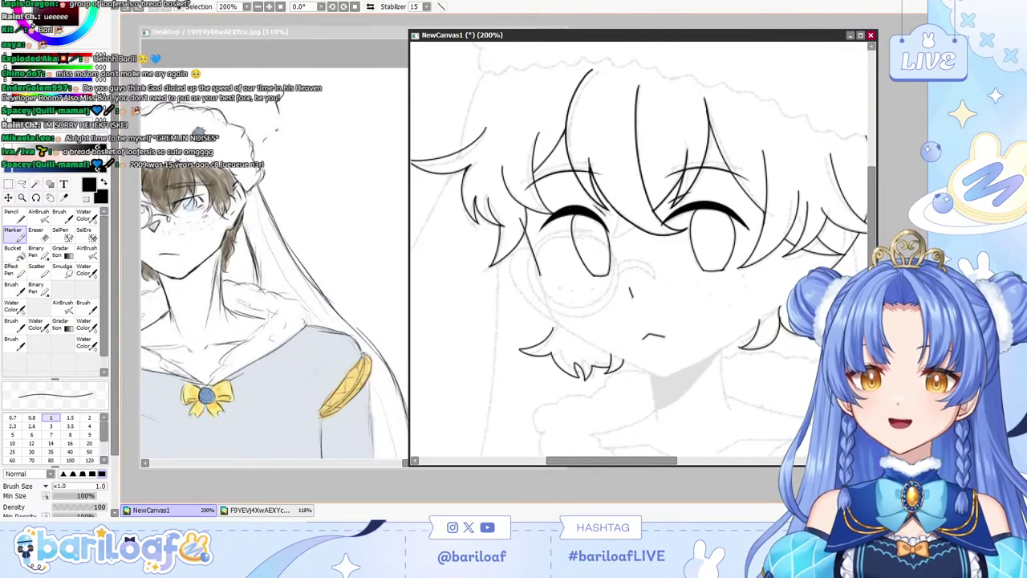
pyautogui.hotkey('ctrl', 'z')
pyautogui.hotkey('ctrl', 'z')
pyautogui.moveTo(521, 231)
pyautogui.mouseDown()
pyautogui.moveTo(547, 282)
pyautogui.moveTo(675, 376)
pyautogui.mouseUp()
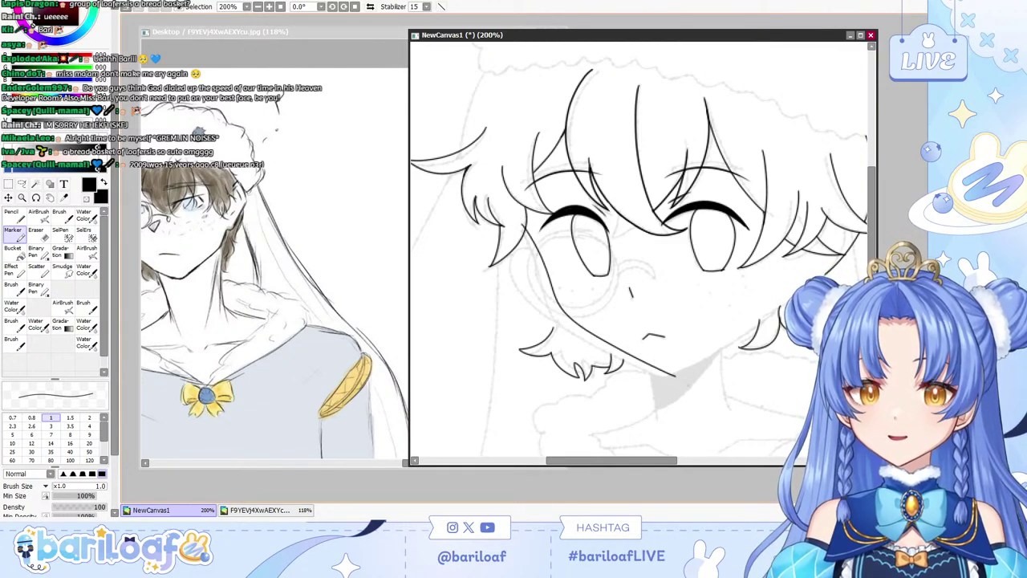
pyautogui.hotkey('ctrl', 'z')
pyautogui.moveTo(515, 215)
pyautogui.mouseDown()
pyautogui.moveTo(548, 290)
pyautogui.moveTo(696, 389)
pyautogui.mouseUp()
pyautogui.hotkey('ctrl', 'z')
pyautogui.press('ctrl')
pyautogui.hotkey('ctrl', 'Left')
pyautogui.hotkey('ctrl', 'Left')
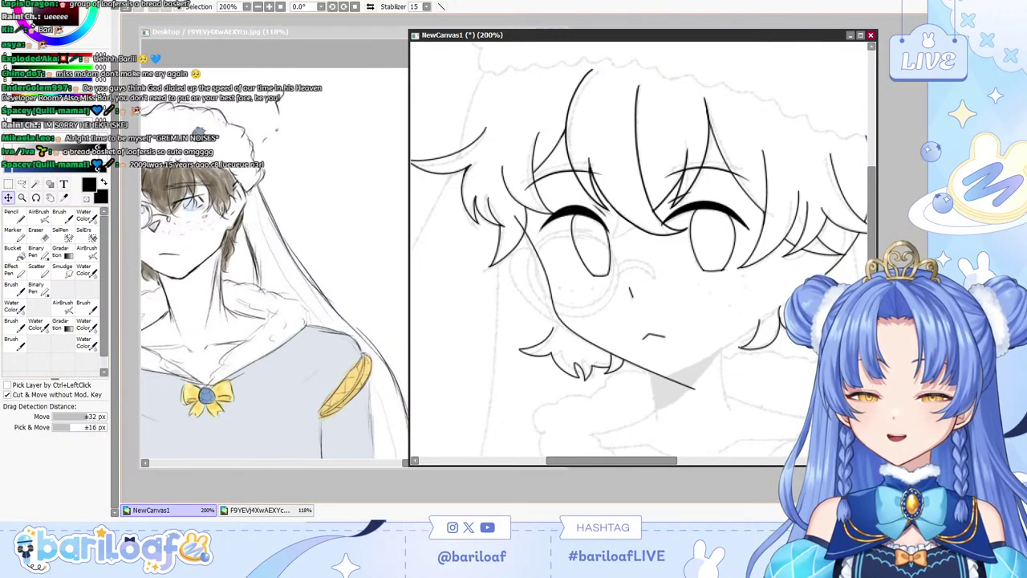
# Trim the upper end of the cheek line at the hair with the size 4 Eraser and switch to the Pencil.
pyautogui.press('e')
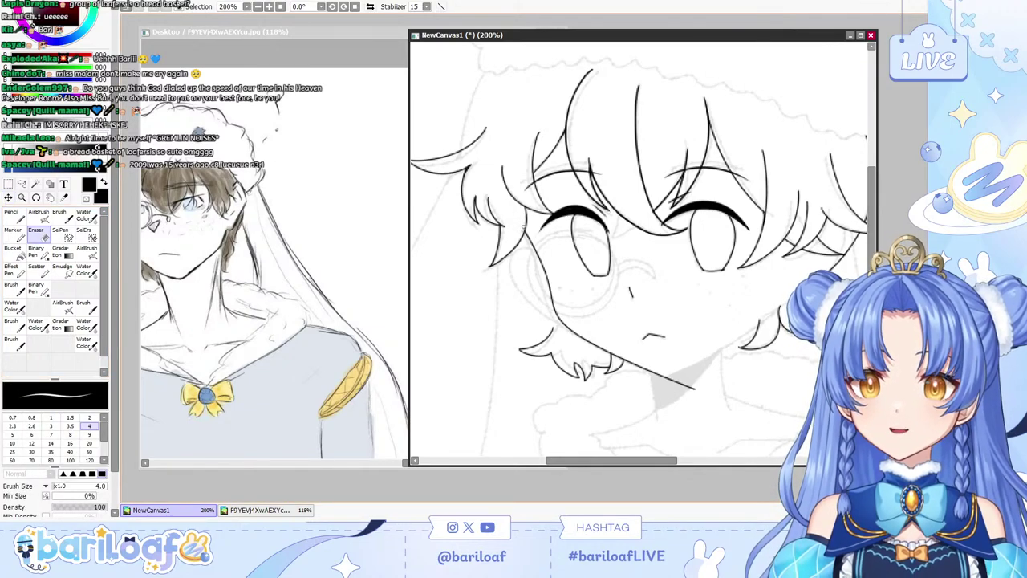
pyautogui.press('n')
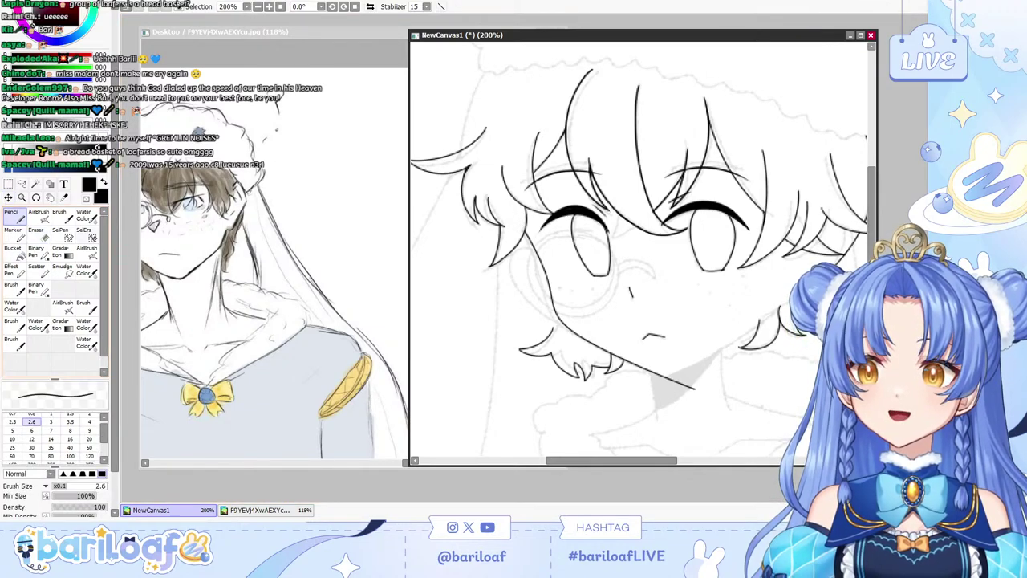
pyautogui.hotkey('ctrl', 'z')
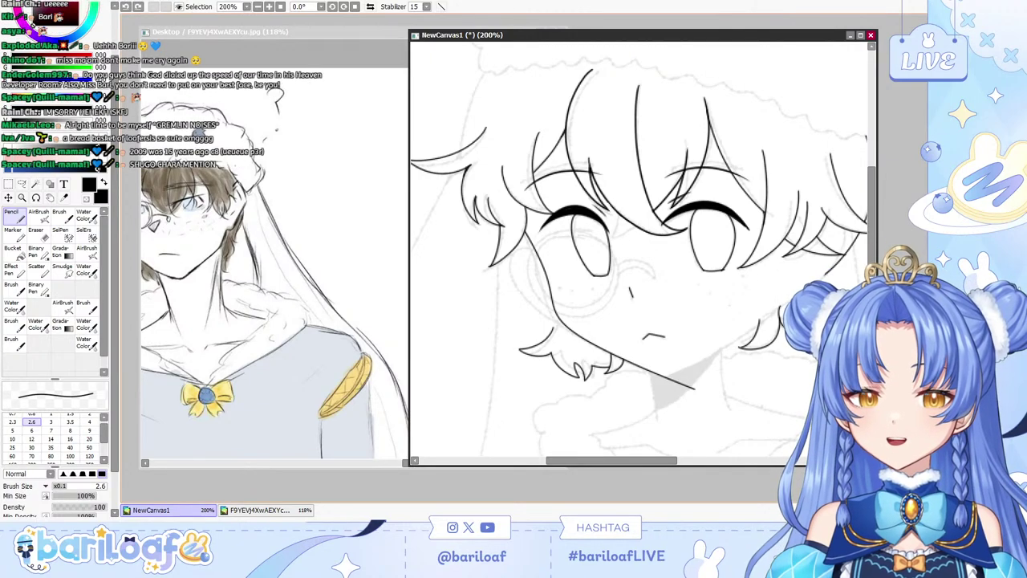
# Ink the right-hand ear and jawline with the size 1 Marker and erase the crossing line ends at the chin with the size 4 Eraser.
pyautogui.click(14, 234)
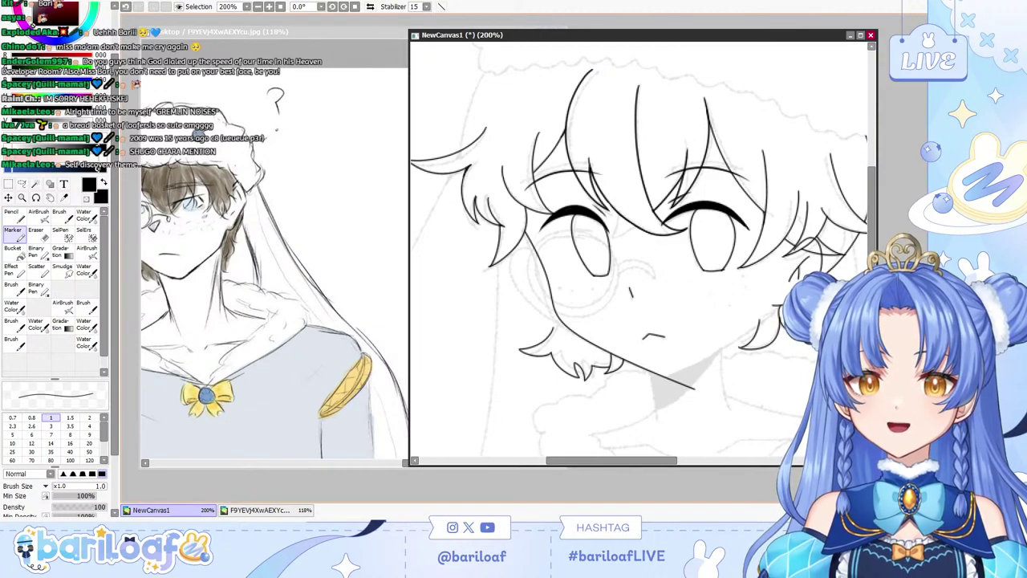
pyautogui.press('h')
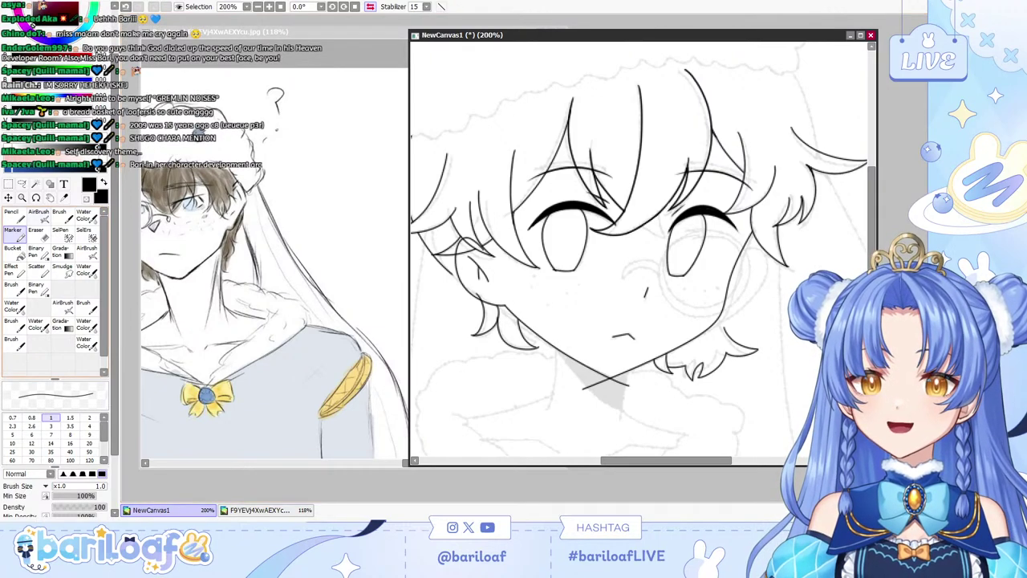
pyautogui.press('e')
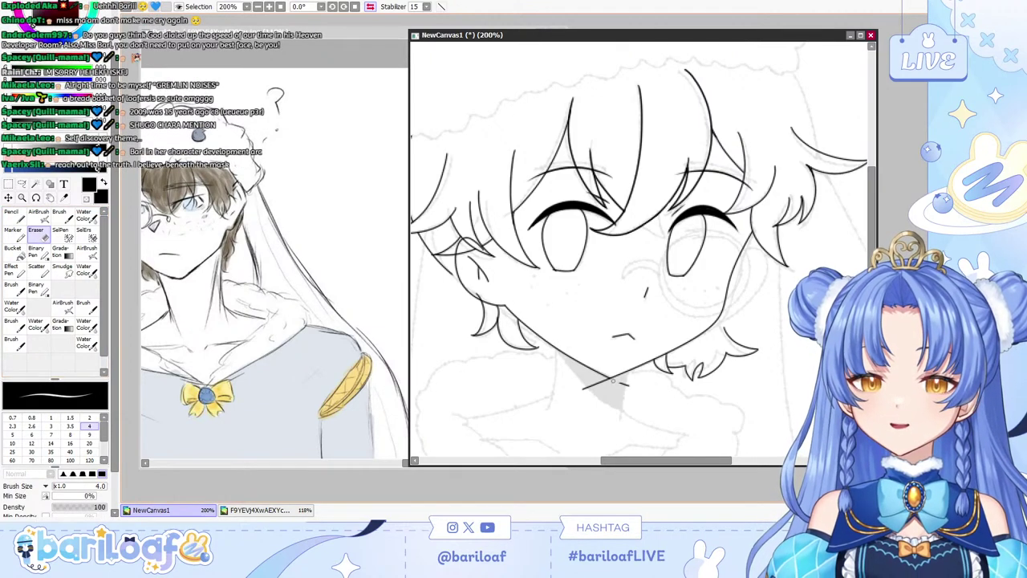
pyautogui.moveTo(619, 383); pyautogui.dragTo(630, 386)
pyautogui.hotkey('ctrl', 'z')
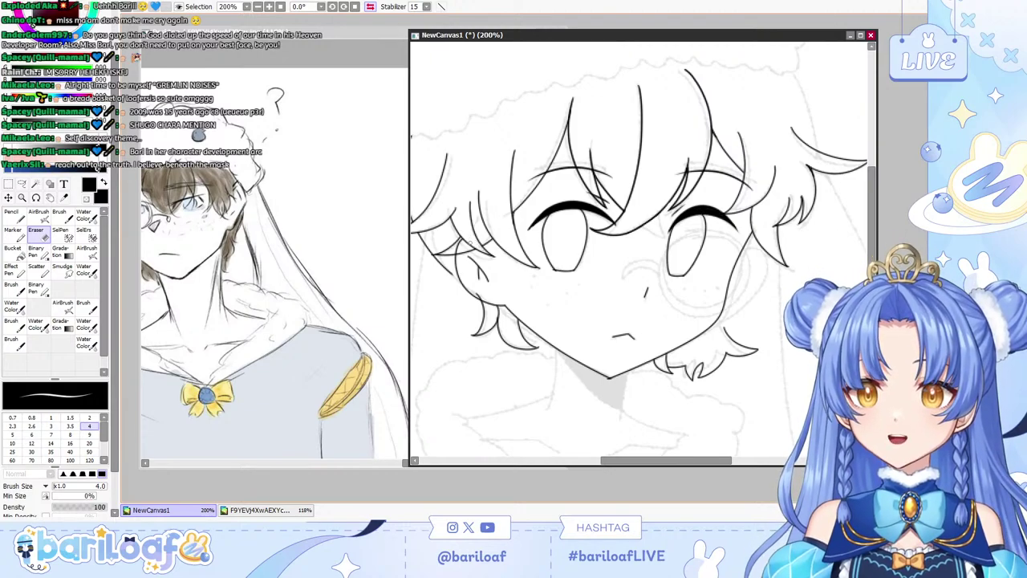
pyautogui.press('h')
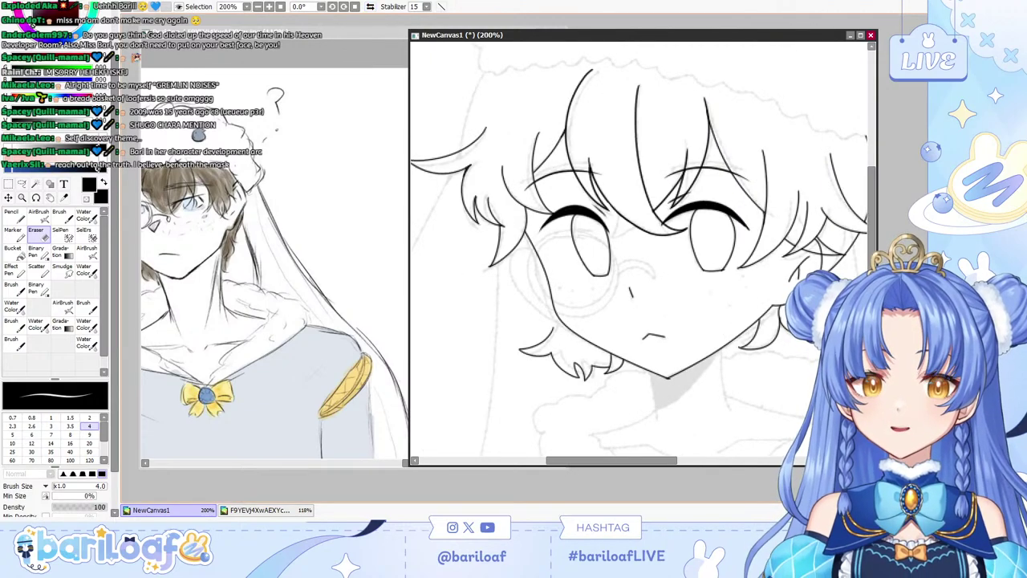
# Deform the lower-face line art very slightly by its lower edge and apply the transform.
pyautogui.hotkey('ctrl', 't')
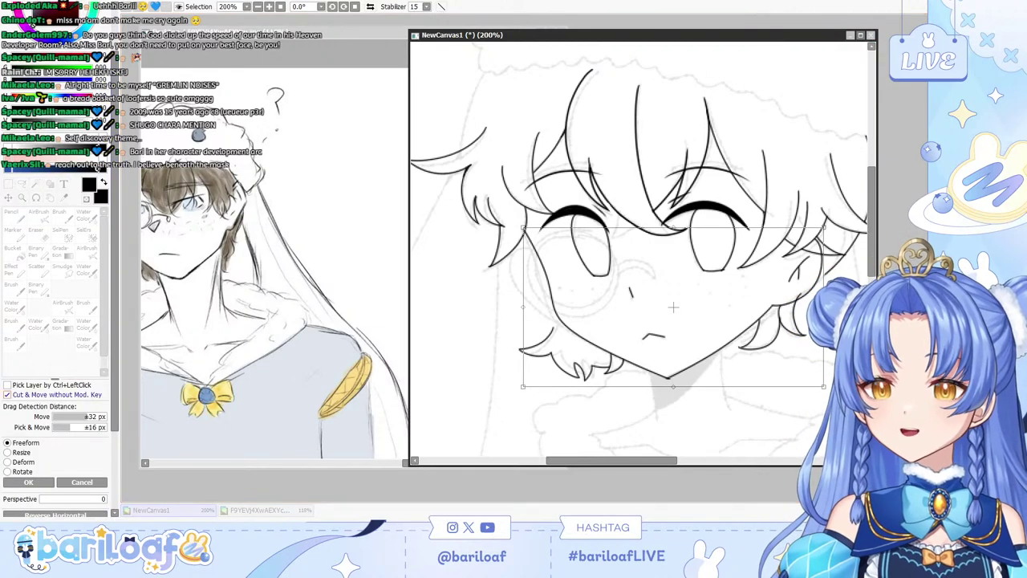
pyautogui.click(23, 462)
pyautogui.moveTo(673, 386); pyautogui.dragTo(674, 387)
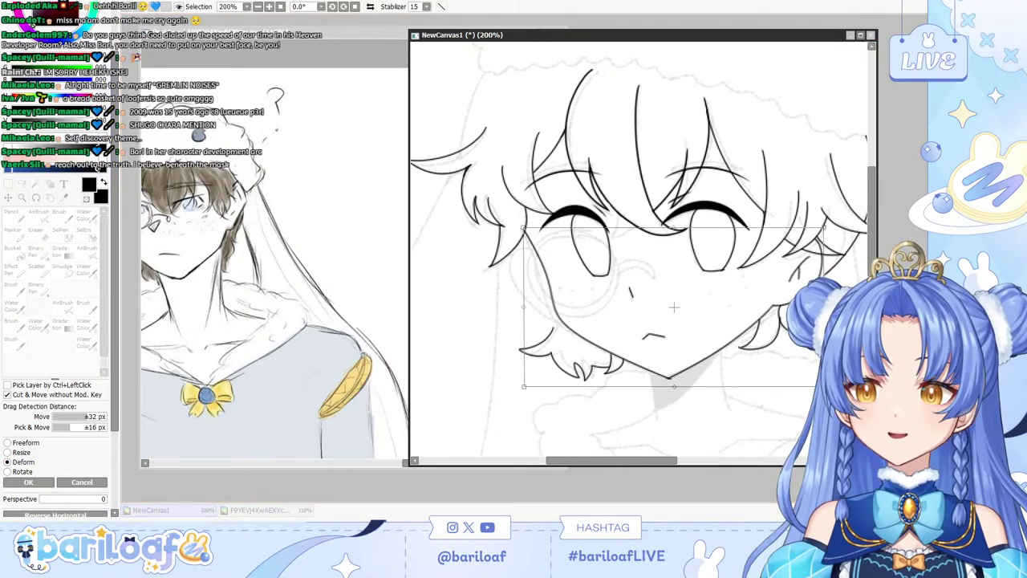
pyautogui.press('Return')
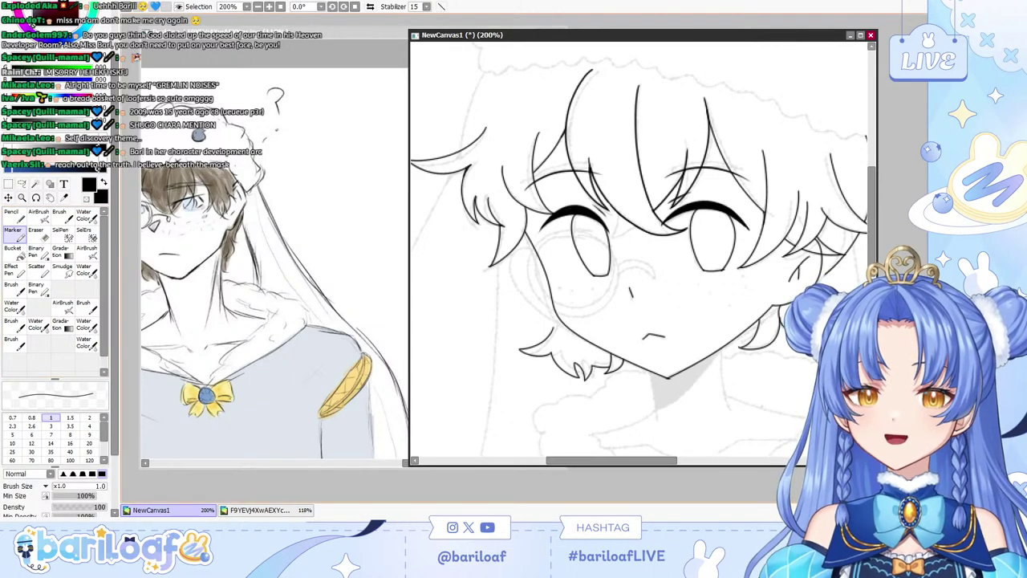
pyautogui.press('e')
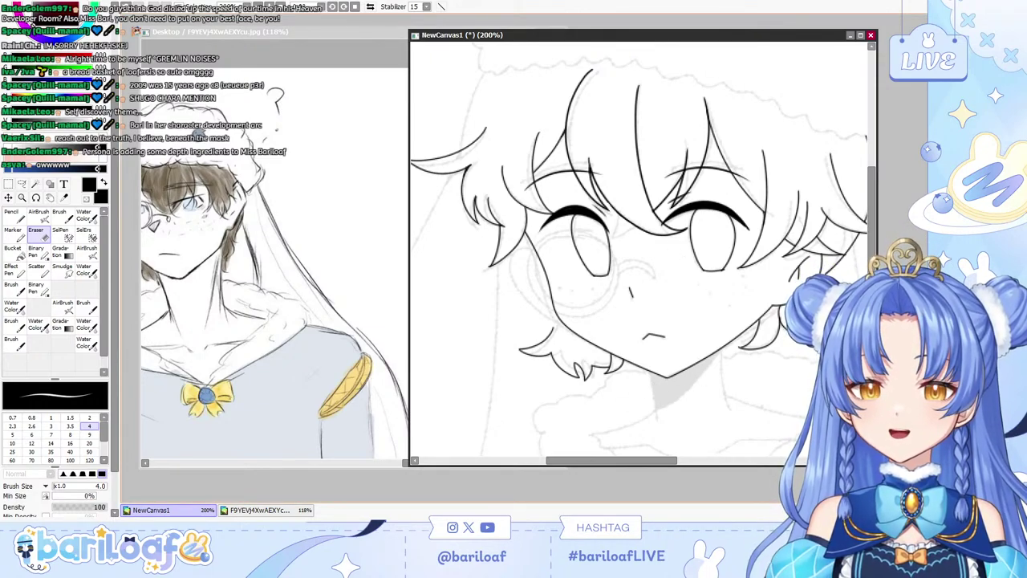
pyautogui.click(15, 234)
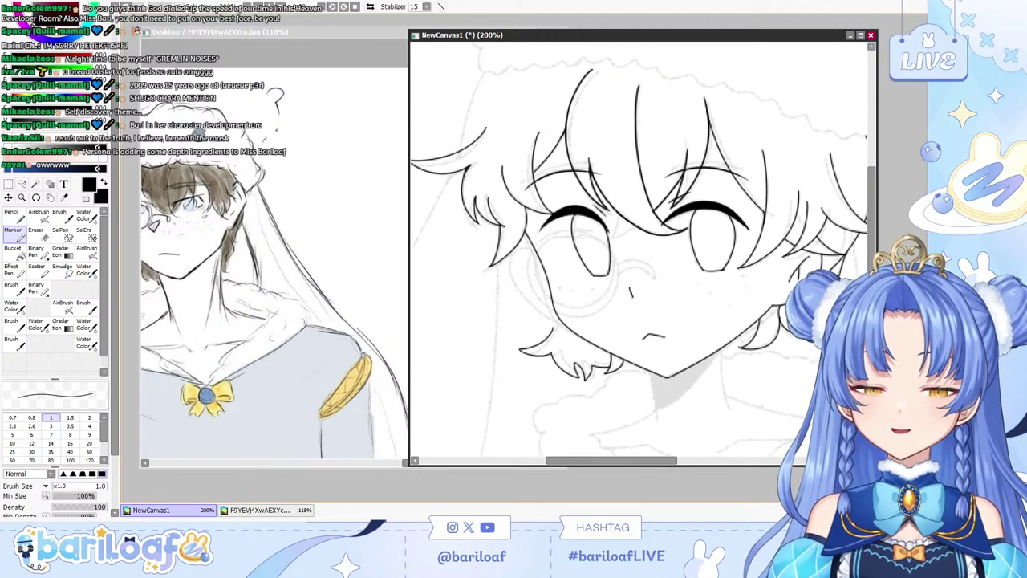
pyautogui.press('e')
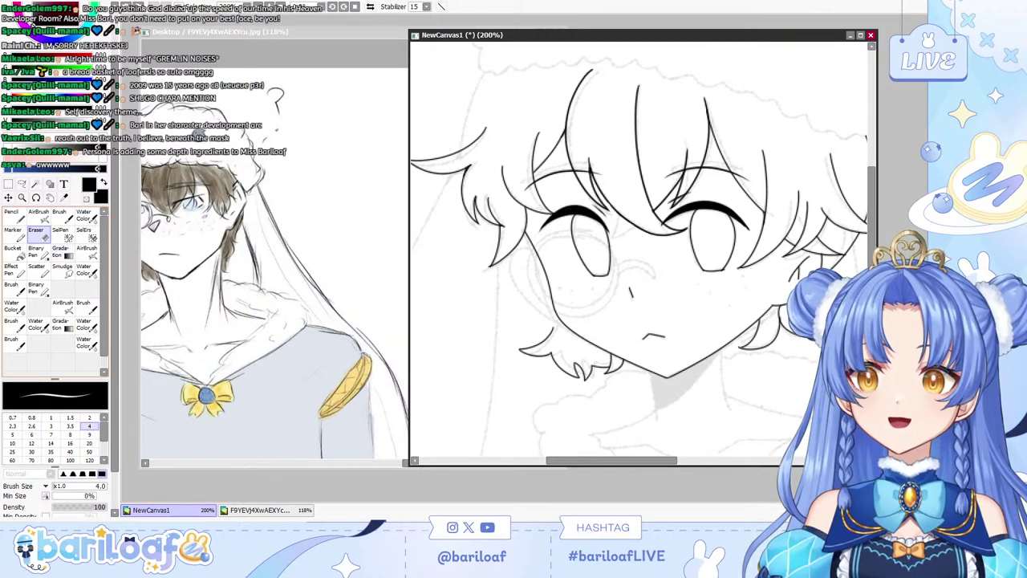
pyautogui.press('e')
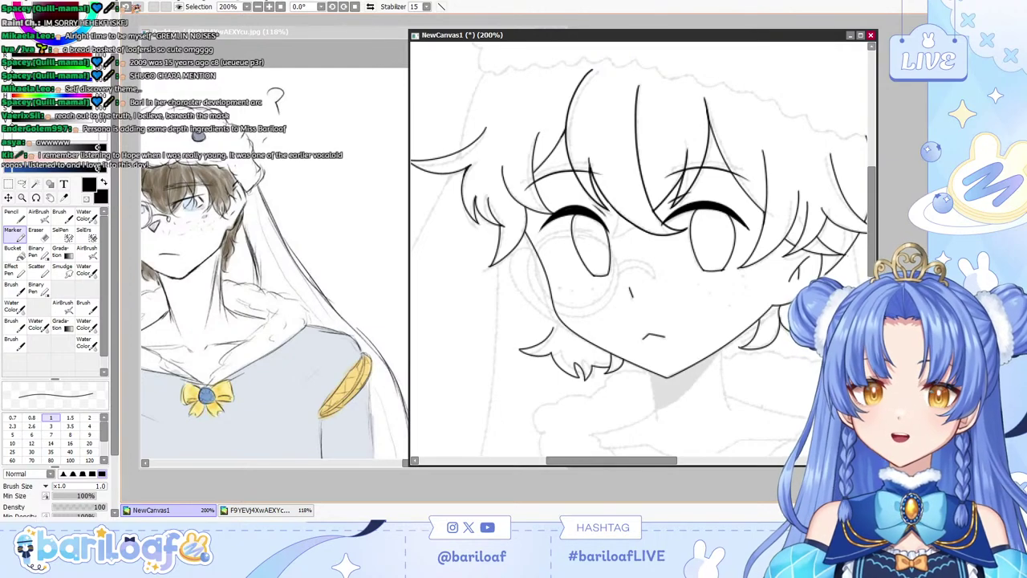
# Ink the pointed hair strands behind and below the right-hand ear with the size 1 Marker, redoing strokes until they fit.
pyautogui.moveTo(611, 461); pyautogui.dragTo(643, 461)
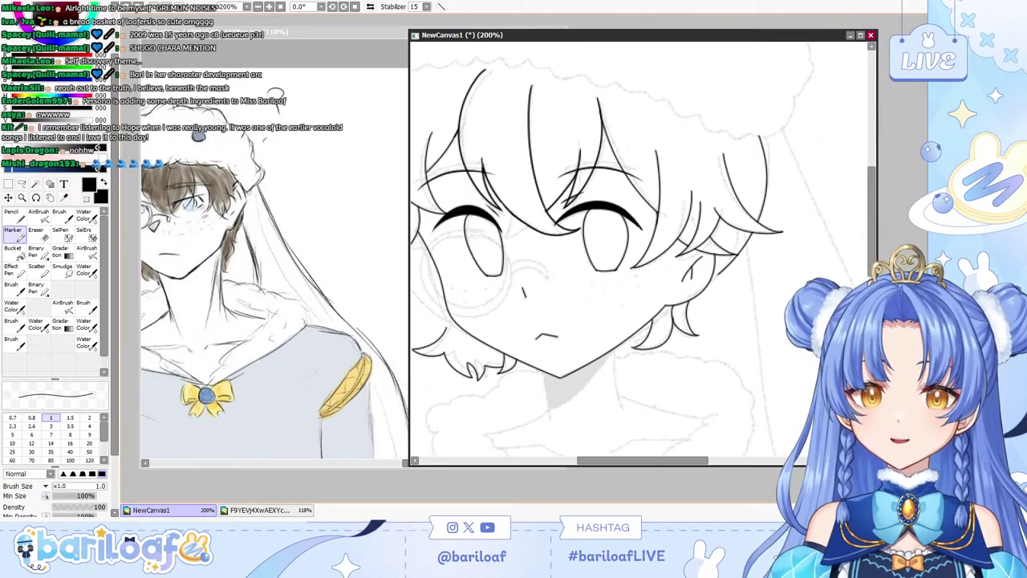
pyautogui.hotkey('ctrl', 'z')
pyautogui.moveTo(754, 233)
pyautogui.mouseDown()
pyautogui.moveTo(720, 286)
pyautogui.moveTo(748, 277)
pyautogui.moveTo(699, 303)
pyautogui.mouseUp()
pyautogui.hotkey('ctrl', 'z')
pyautogui.hotkey('ctrl', 'z')
pyautogui.hotkey('ctrl', 'z')
pyautogui.hotkey('ctrl', 'z')
pyautogui.hotkey('ctrl', 'z')
pyautogui.hotkey('ctrl', 'z')
pyautogui.hotkey('ctrl', 'z')
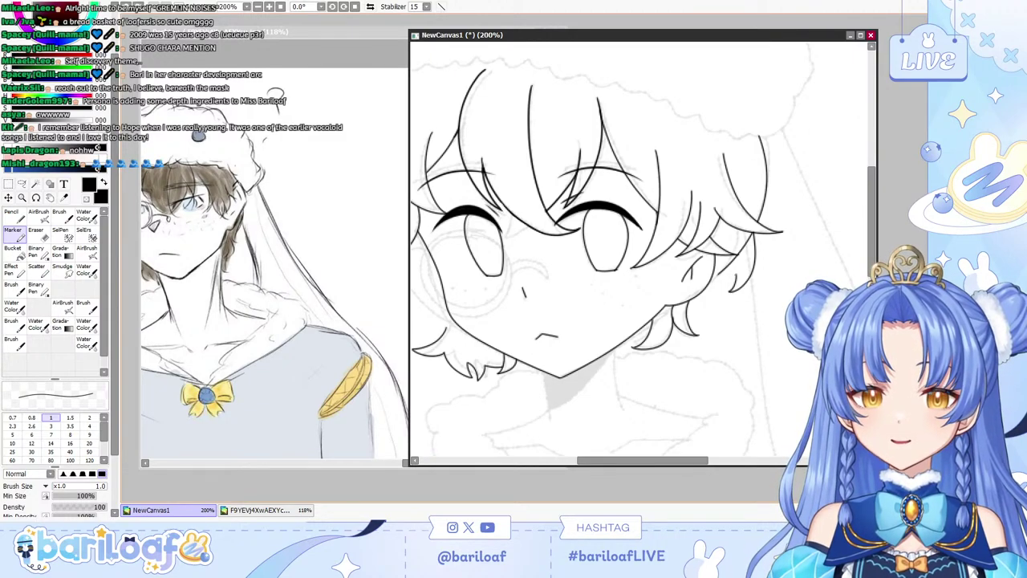
pyautogui.moveTo(736, 275); pyautogui.dragTo(704, 302)
pyautogui.hotkey('ctrl', 'z')
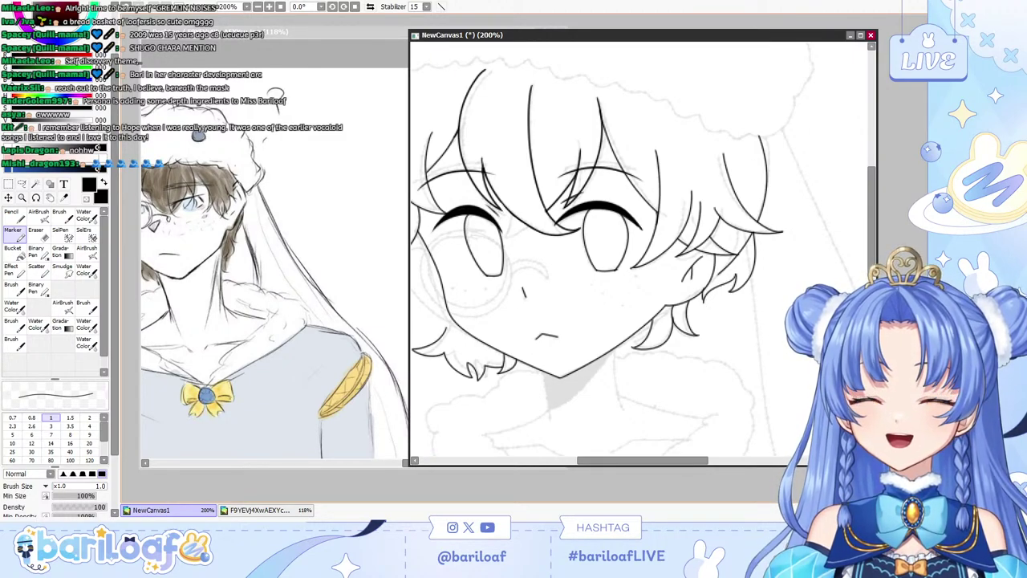
# Clean up the hair lines behind the right-hand ear with the size 4 Eraser and return to the Marker.
pyautogui.press('e')
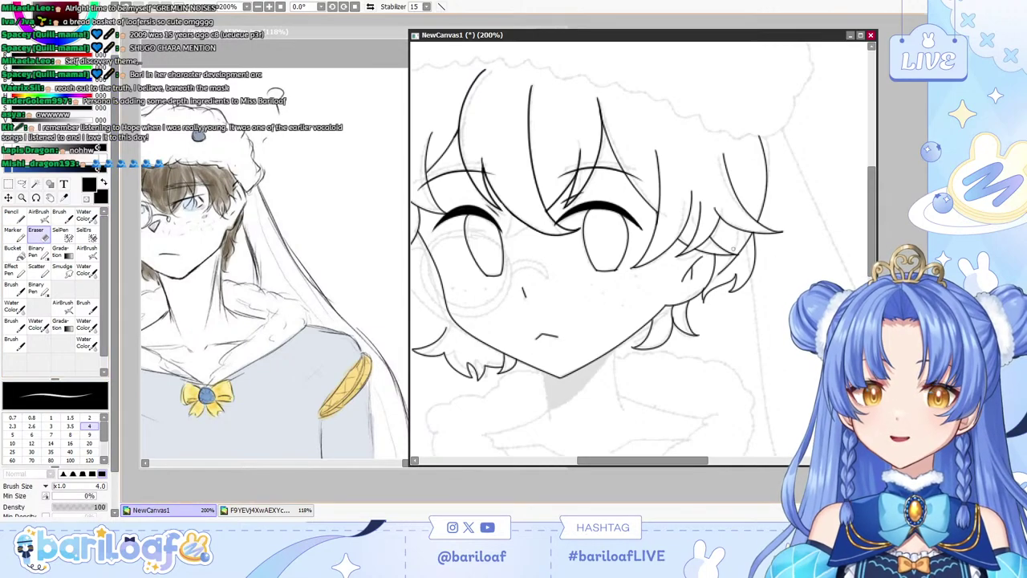
pyautogui.moveTo(728, 264)
pyautogui.mouseDown()
pyautogui.moveTo(720, 275)
pyautogui.moveTo(724, 266)
pyautogui.mouseUp()
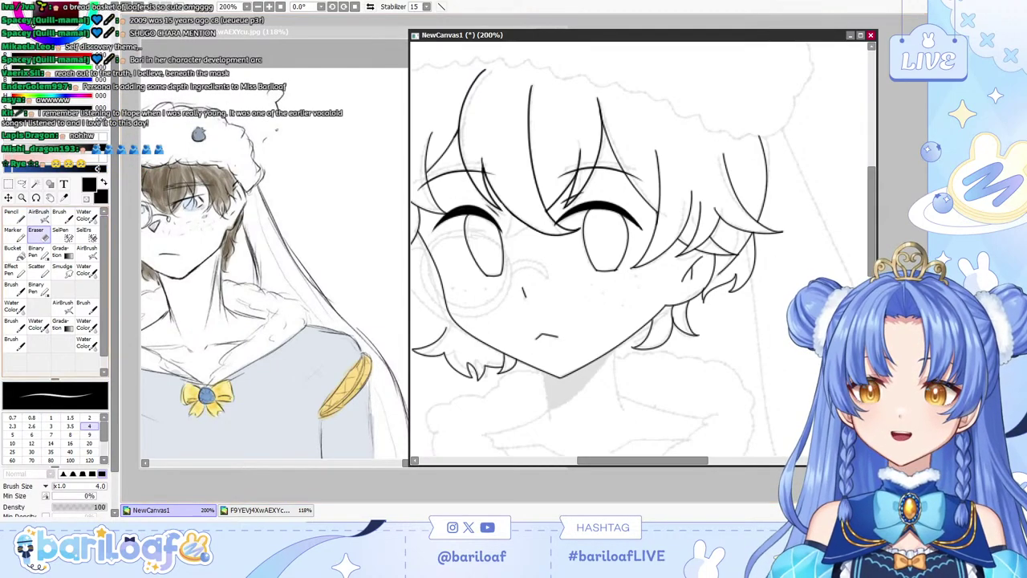
pyautogui.press('b')
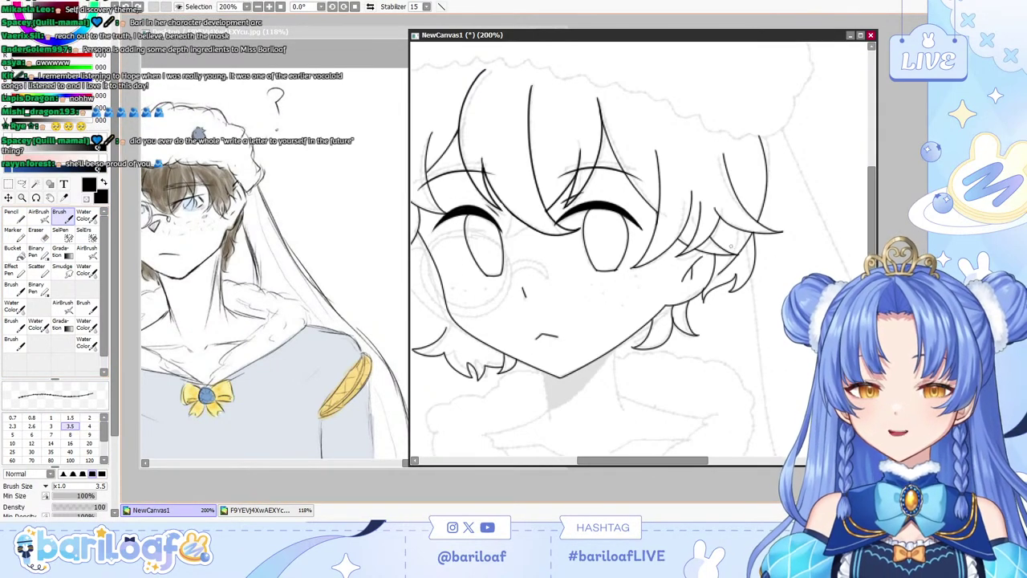
pyautogui.press('m')
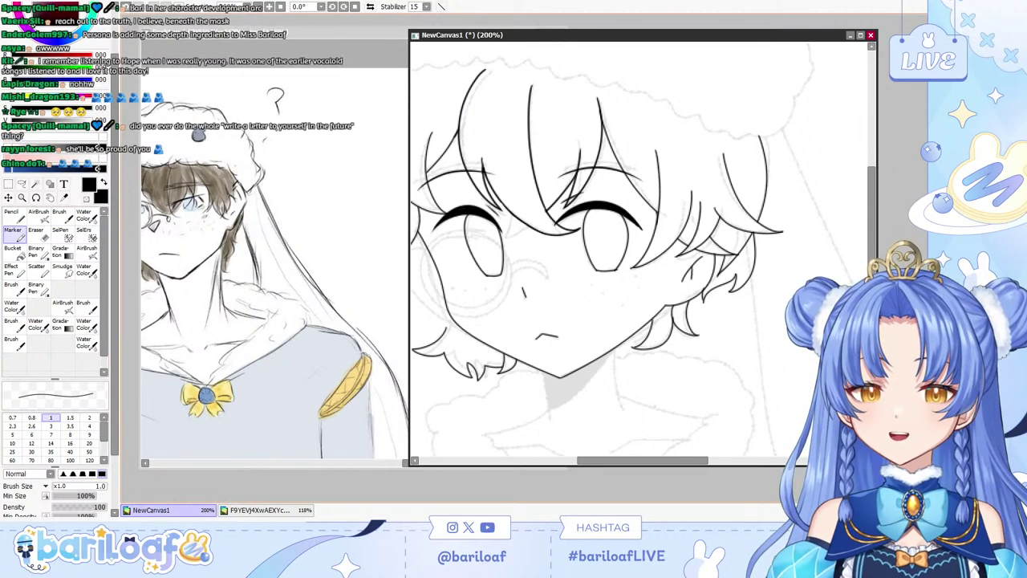
# Ink the curved outline of the left-hand ear against the cheek with the size 1 Marker, redrawing it until it fits.
pyautogui.moveTo(642, 461); pyautogui.dragTo(619, 461)
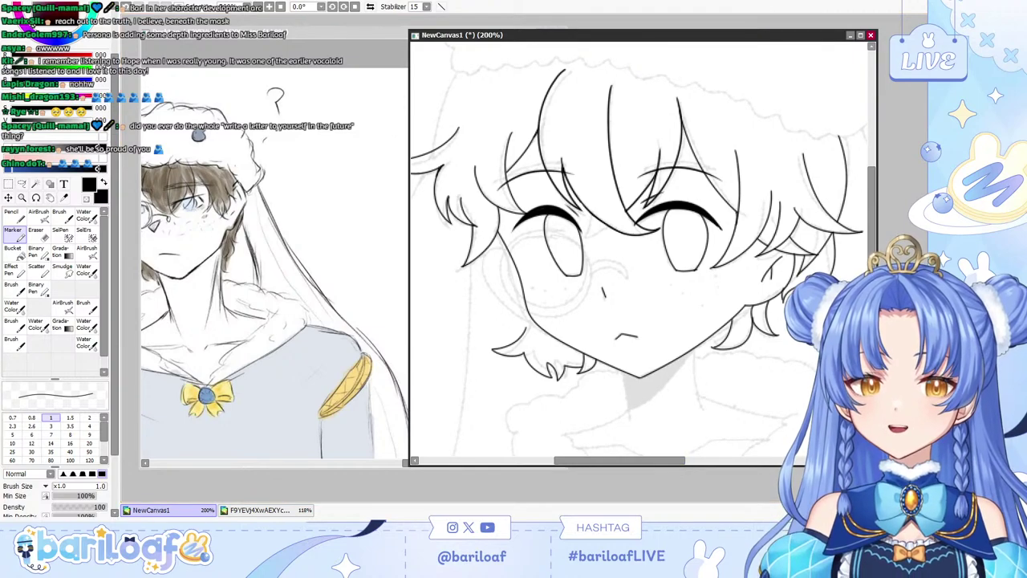
pyautogui.moveTo(516, 259)
pyautogui.mouseDown()
pyautogui.moveTo(496, 280)
pyautogui.moveTo(537, 325)
pyautogui.mouseUp()
pyautogui.hotkey('ctrl', 'z')
pyautogui.hotkey('ctrl', 'z')
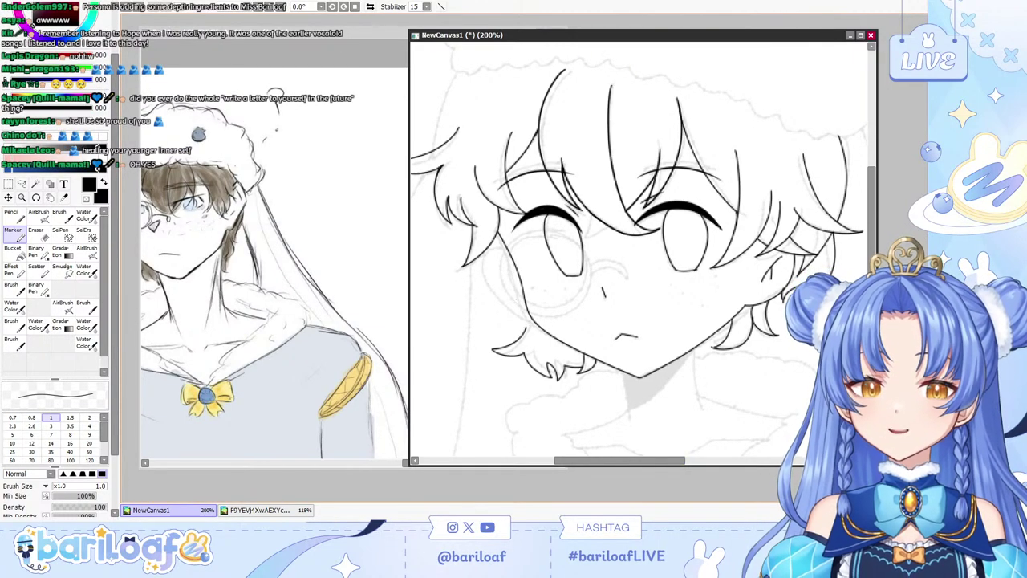
pyautogui.moveTo(514, 260); pyautogui.dragTo(534, 326)
pyautogui.hotkey('ctrl', 'z')
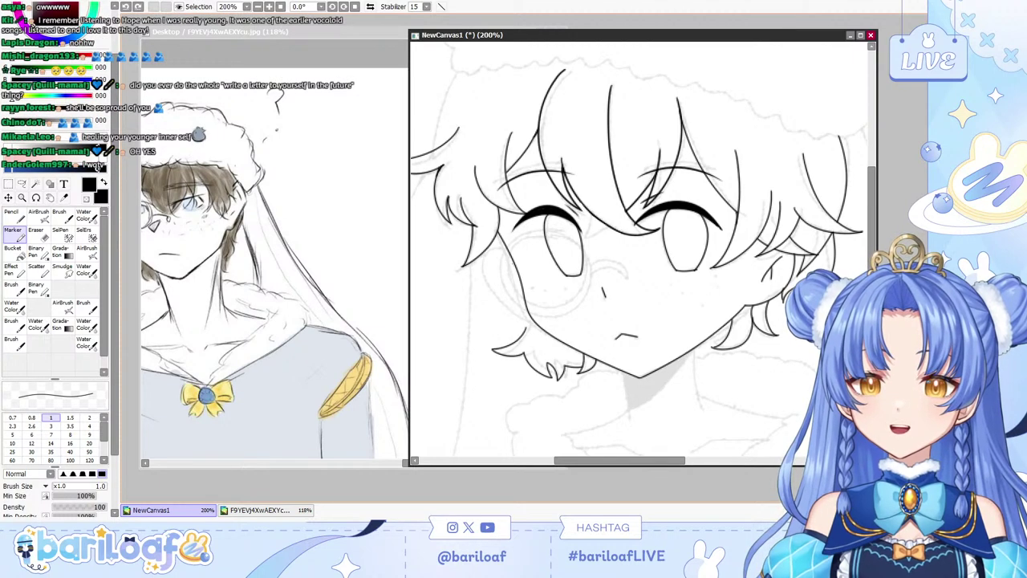
pyautogui.moveTo(516, 259)
pyautogui.mouseDown()
pyautogui.moveTo(500, 265)
pyautogui.moveTo(535, 318)
pyautogui.mouseUp()
pyautogui.press('e')
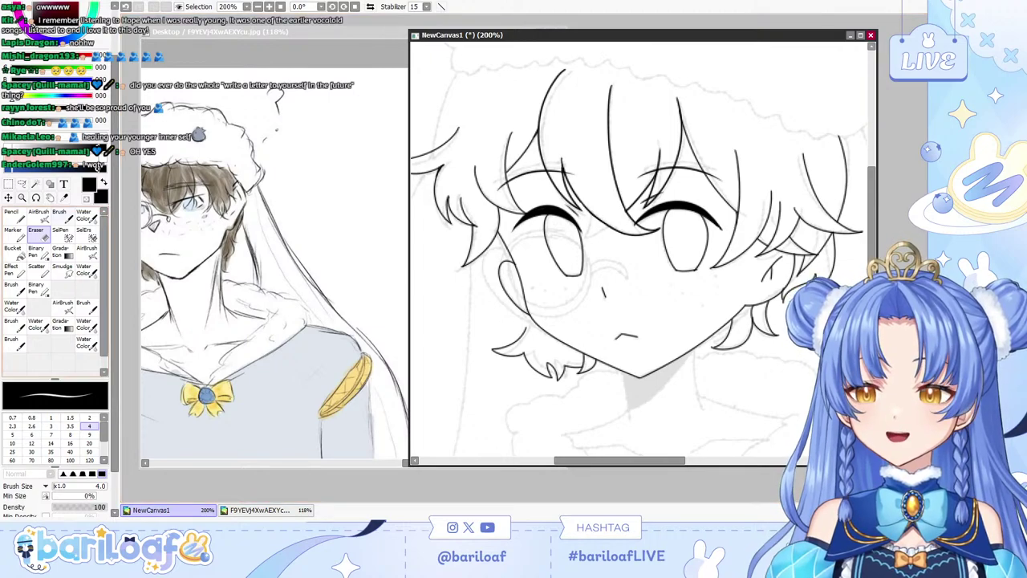
pyautogui.press('b')
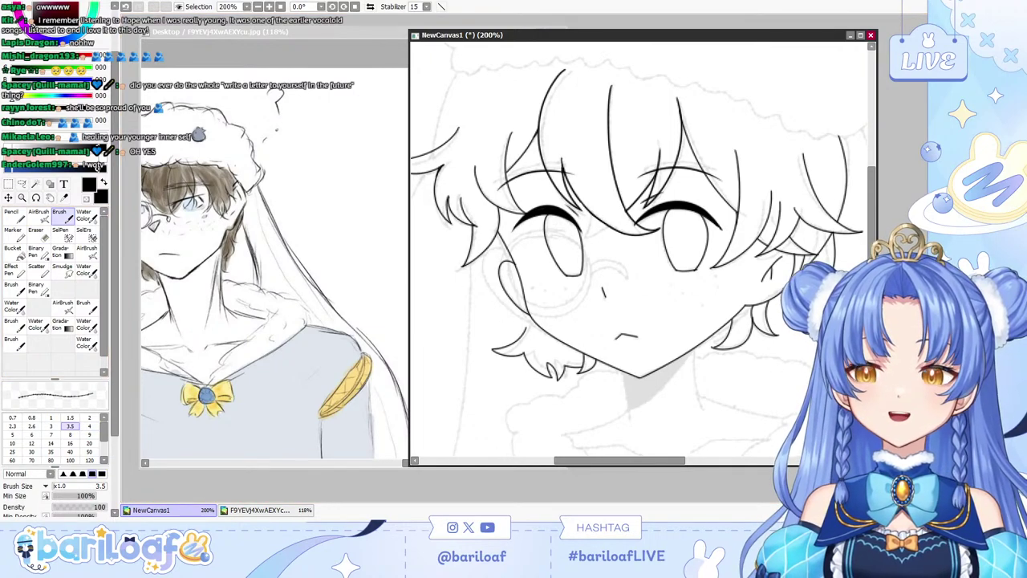
pyautogui.press('m')
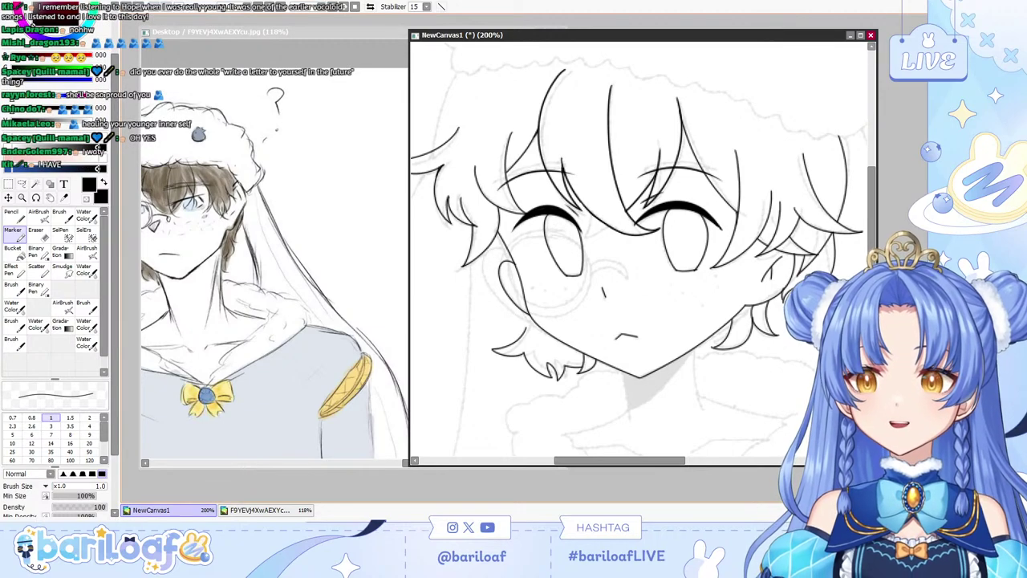
# Bring the left side of the reference into view and ink the small pointed hair strands below the left-hand ear.
pyautogui.click(321, 385)
pyautogui.moveTo(461, 463); pyautogui.dragTo(402, 463)
pyautogui.click(683, 321)
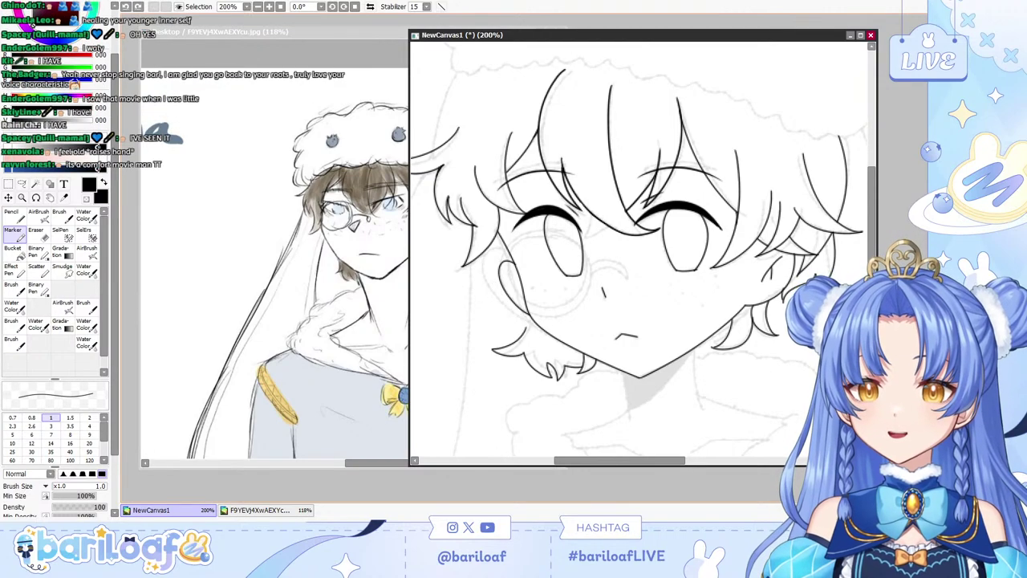
pyautogui.hotkey('ctrl', 'z')
pyautogui.moveTo(485, 261); pyautogui.dragTo(492, 303)
pyautogui.moveTo(491, 287); pyautogui.dragTo(501, 326)
pyautogui.moveTo(503, 325); pyautogui.dragTo(515, 317)
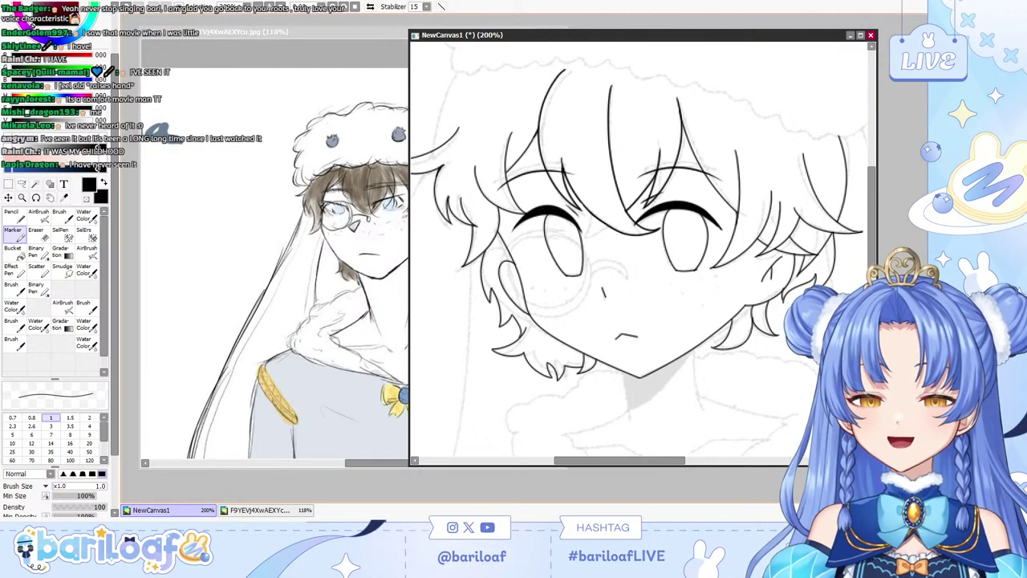
# Ink the scalloped outline of the fluffy hat above the hair with the size 2 Marker and switch to the Eraser.
pyautogui.press('pageup')
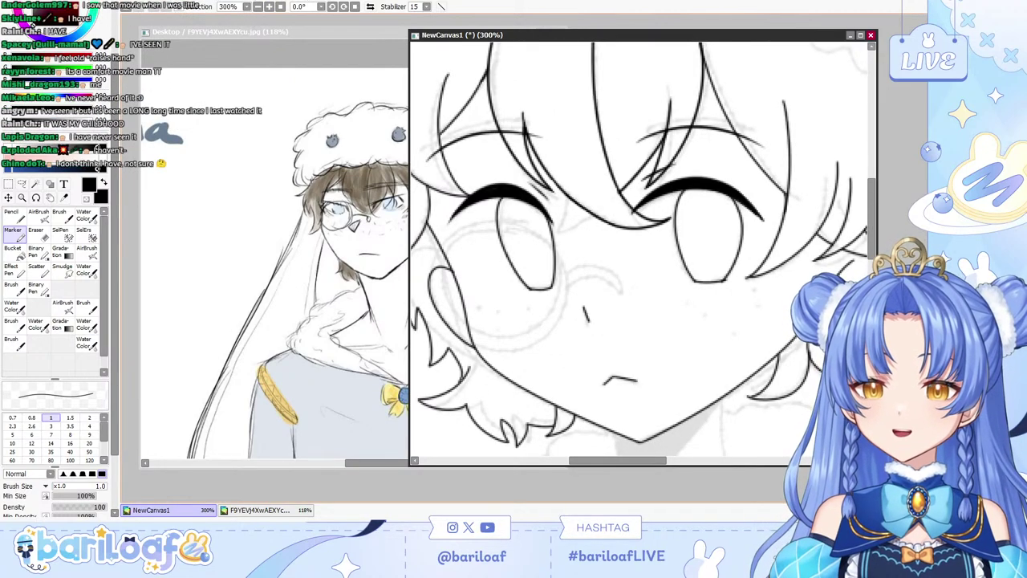
pyautogui.hotkey('ctrl', '-')
pyautogui.hotkey('ctrl', '-')
pyautogui.hotkey('ctrl', '-')
pyautogui.hotkey('ctrl', '-')
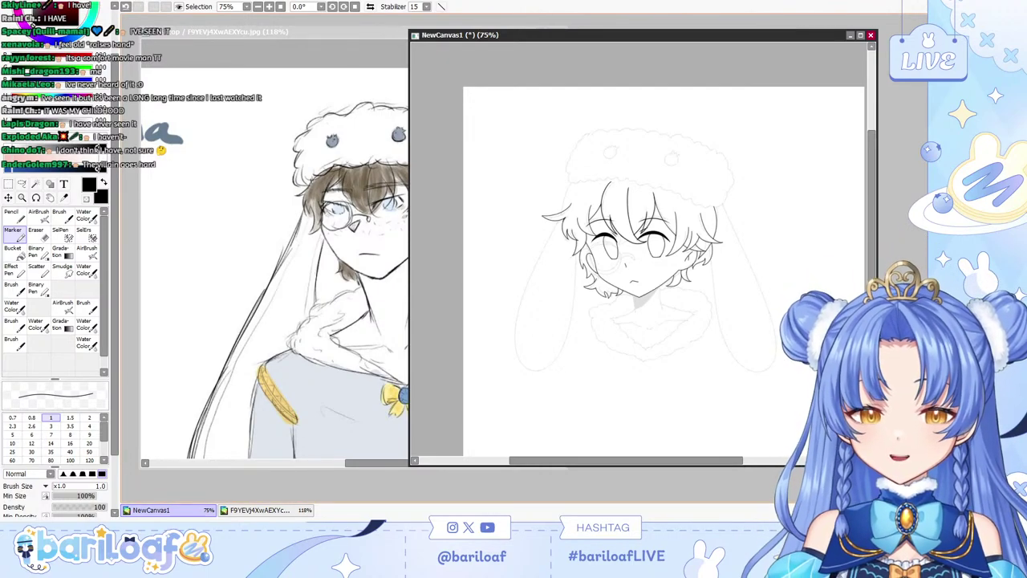
pyautogui.moveTo(871, 183); pyautogui.dragTo(871, 143)
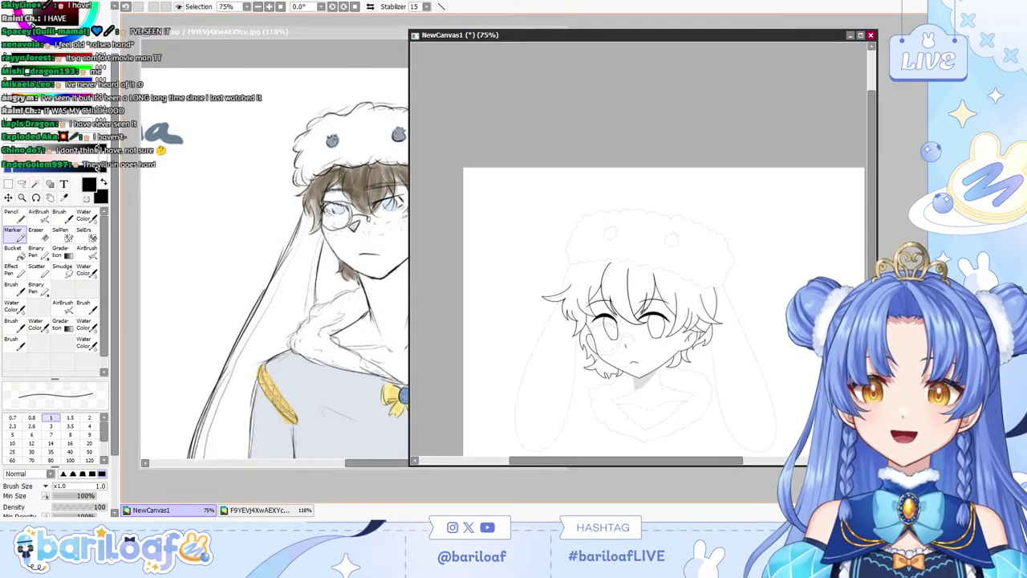
pyautogui.press('pageup')
pyautogui.press('pageup')
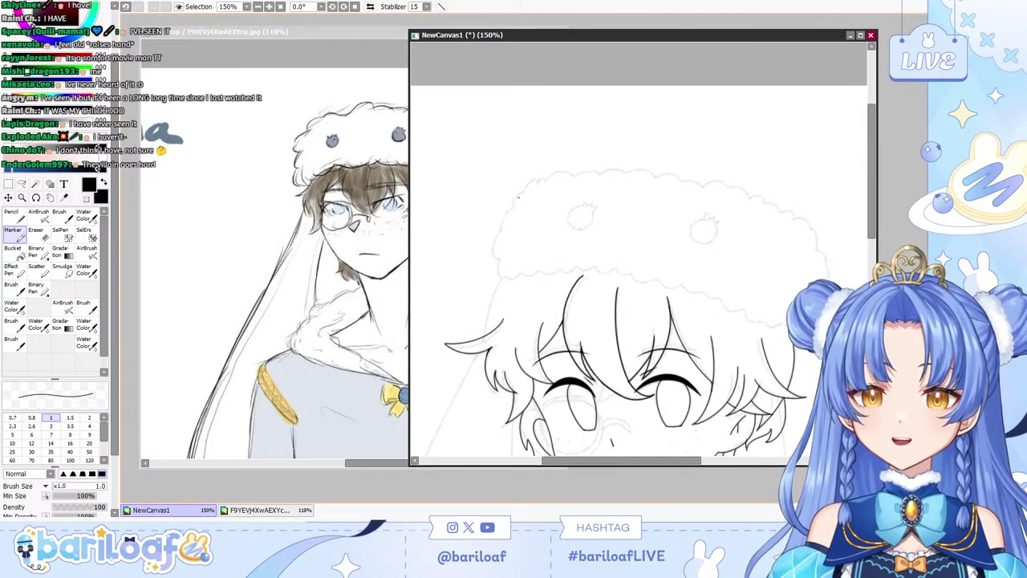
pyautogui.click(50, 426)
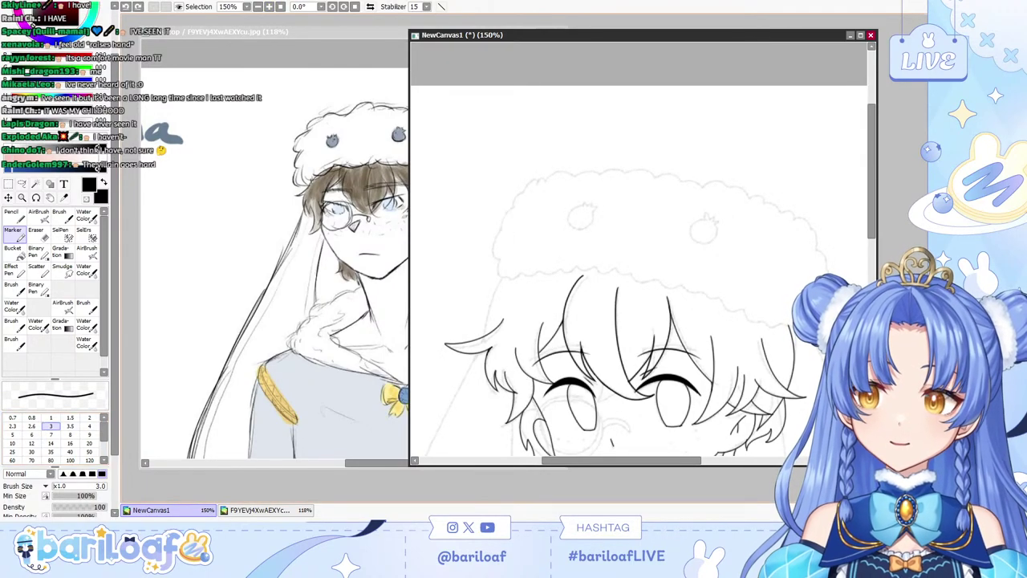
pyautogui.moveTo(485, 235)
pyautogui.mouseDown()
pyautogui.moveTo(507, 274)
pyautogui.moveTo(587, 280)
pyautogui.mouseUp()
pyautogui.hotkey('ctrl', 'z')
pyautogui.click(89, 418)
pyautogui.moveTo(486, 233)
pyautogui.mouseDown()
pyautogui.moveTo(576, 274)
pyautogui.moveTo(679, 286)
pyautogui.moveTo(761, 325)
pyautogui.mouseUp()
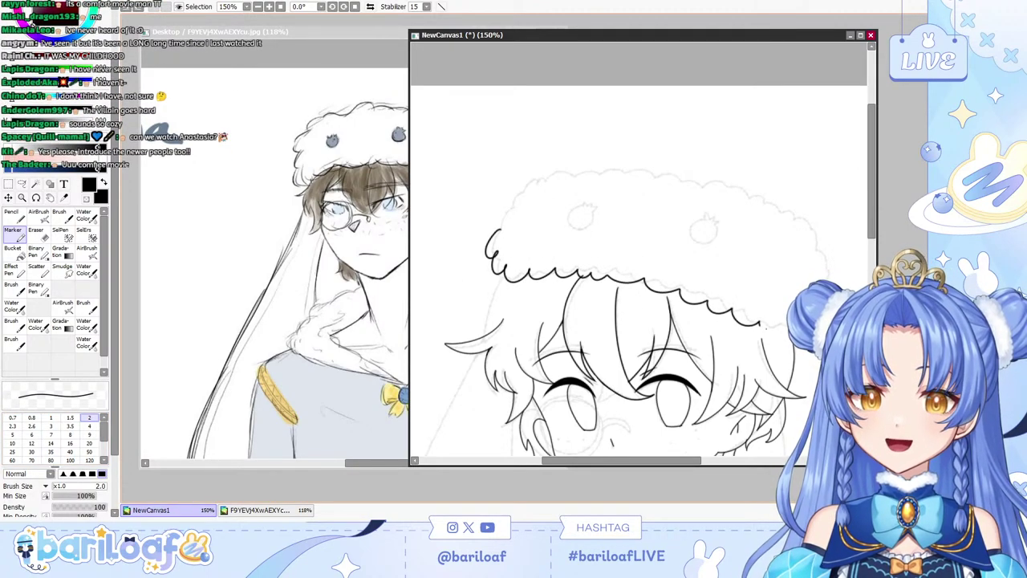
pyautogui.moveTo(816, 228)
pyautogui.mouseDown()
pyautogui.moveTo(719, 180)
pyautogui.moveTo(647, 167)
pyautogui.moveTo(566, 166)
pyautogui.moveTo(520, 192)
pyautogui.moveTo(499, 225)
pyautogui.mouseUp()
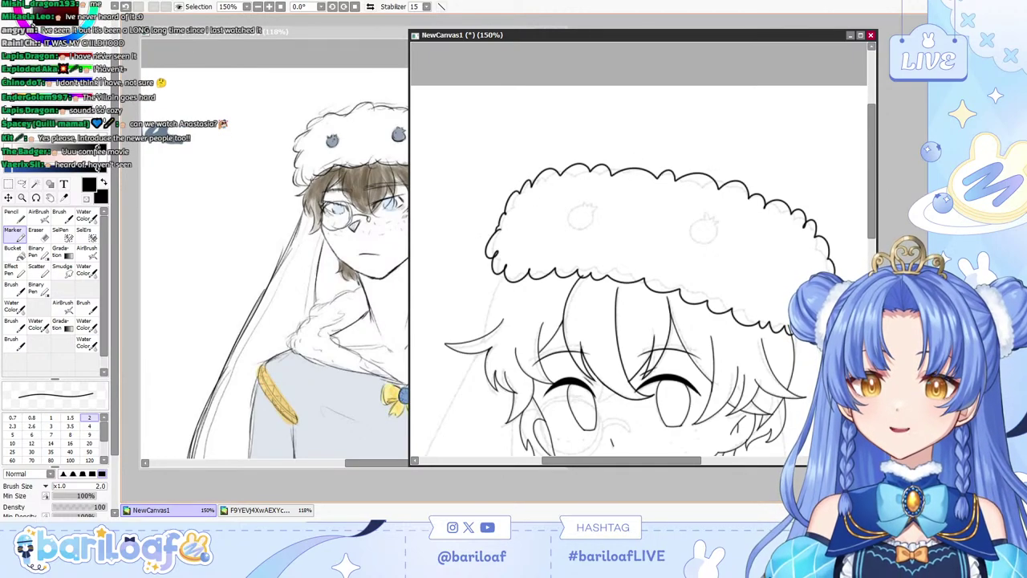
pyautogui.press('e')
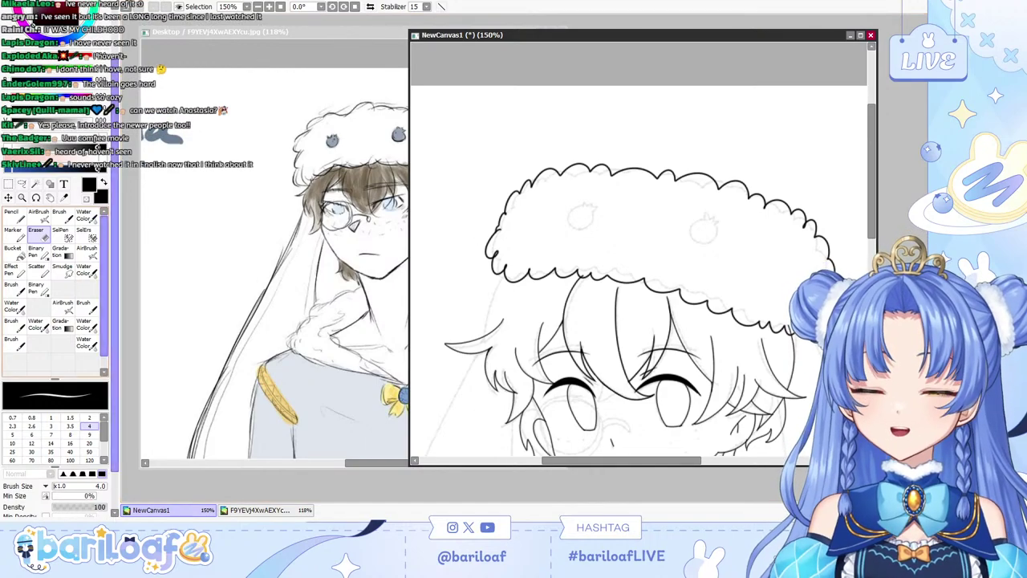
pyautogui.click(85, 234)
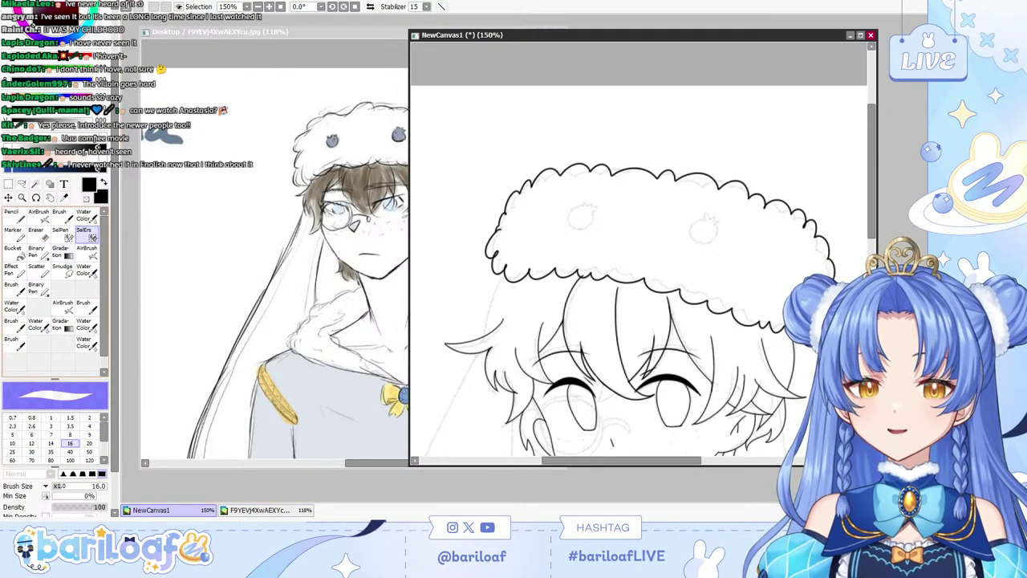
pyautogui.press('b')
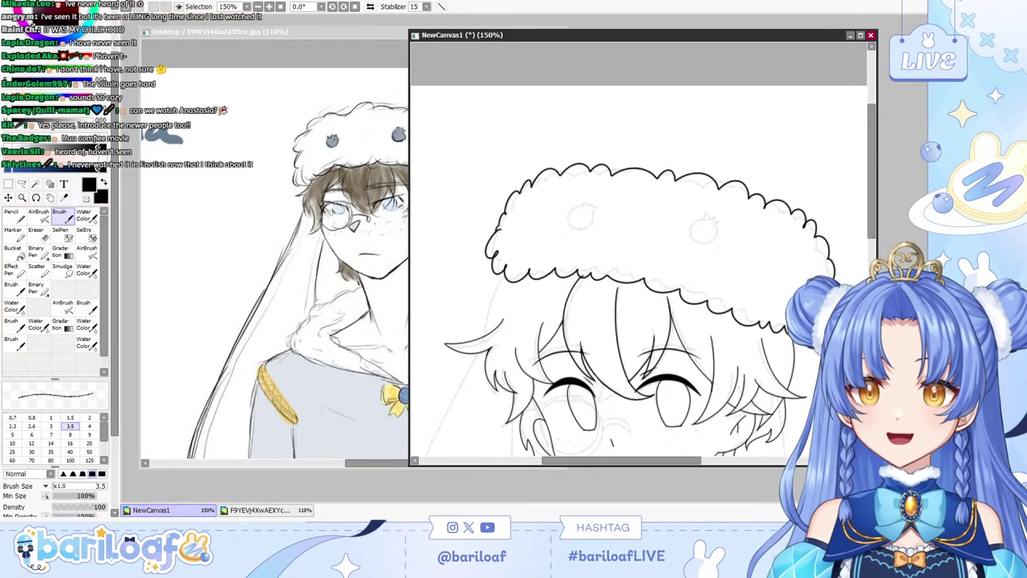
pyautogui.hotkey('ctrl', '+')
pyautogui.moveTo(552, 196); pyautogui.dragTo(551, 237)
pyautogui.hotkey('ctrl', 'z')
# Ink the left curve and spiky crown of the right-hand berry on the hat with the size 2 Marker, redrawing strokes until they fit.
pyautogui.click(15, 234)
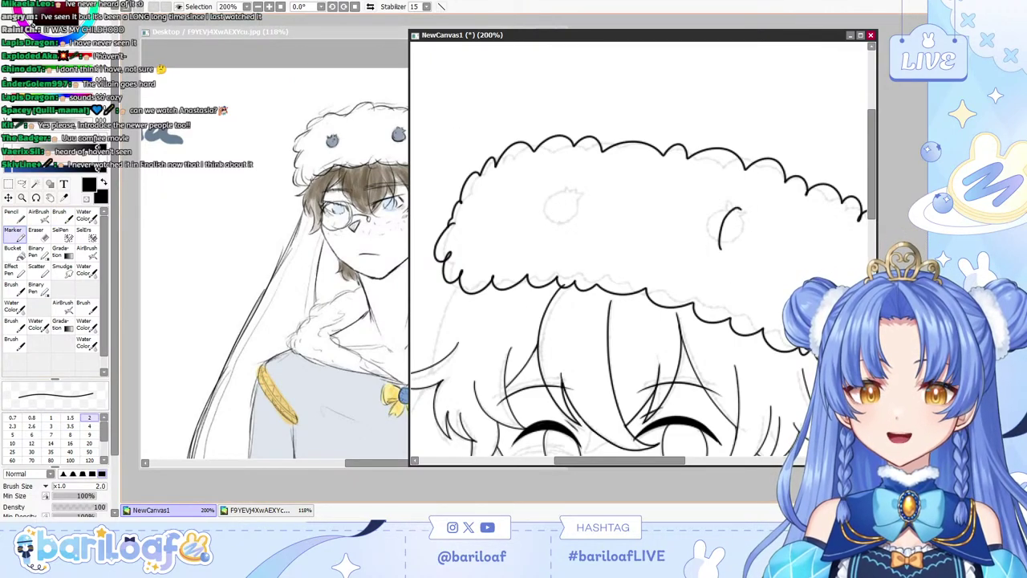
pyautogui.moveTo(745, 233); pyautogui.dragTo(747, 269)
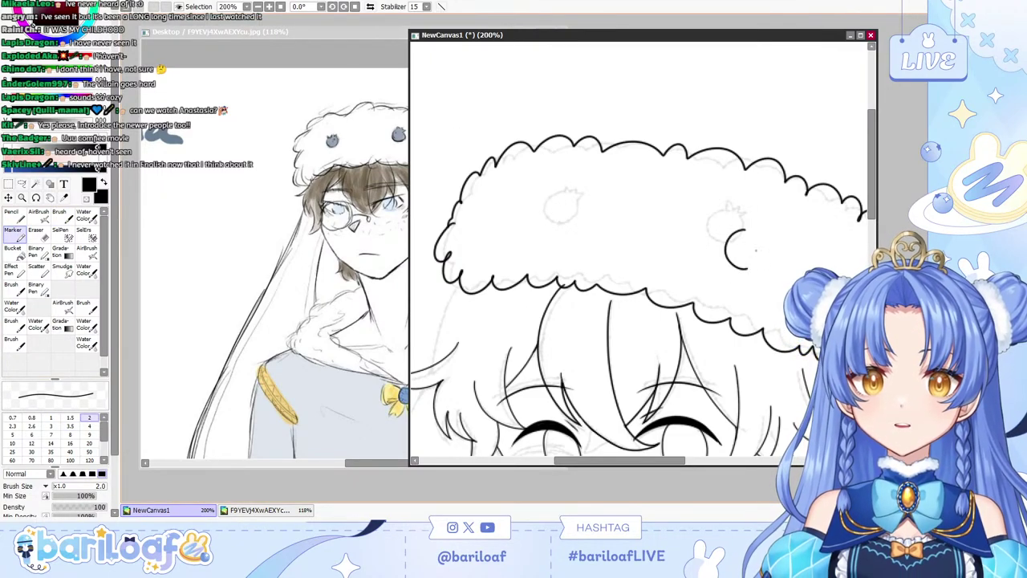
pyautogui.moveTo(748, 230)
pyautogui.mouseDown()
pyautogui.moveTo(762, 232)
pyautogui.moveTo(758, 257)
pyautogui.moveTo(746, 221)
pyautogui.moveTo(771, 228)
pyautogui.moveTo(768, 245)
pyautogui.mouseUp()
pyautogui.hotkey('ctrl', 'z')
pyautogui.hotkey('ctrl', 'z')
pyautogui.hotkey('ctrl', 'z')
pyautogui.hotkey('ctrl', 'z')
pyautogui.hotkey('ctrl', 'z')
pyautogui.hotkey('ctrl', 'z')
pyautogui.hotkey('ctrl', 'z')
pyautogui.moveTo(731, 211)
pyautogui.mouseDown()
pyautogui.moveTo(707, 237)
pyautogui.moveTo(730, 250)
pyautogui.moveTo(708, 229)
pyautogui.moveTo(738, 241)
pyautogui.moveTo(733, 201)
pyautogui.mouseUp()
pyautogui.hotkey('ctrl', 'z')
pyautogui.hotkey('ctrl', 'z')
pyautogui.moveTo(731, 205); pyautogui.dragTo(750, 215)
pyautogui.hotkey('ctrl', 'z')
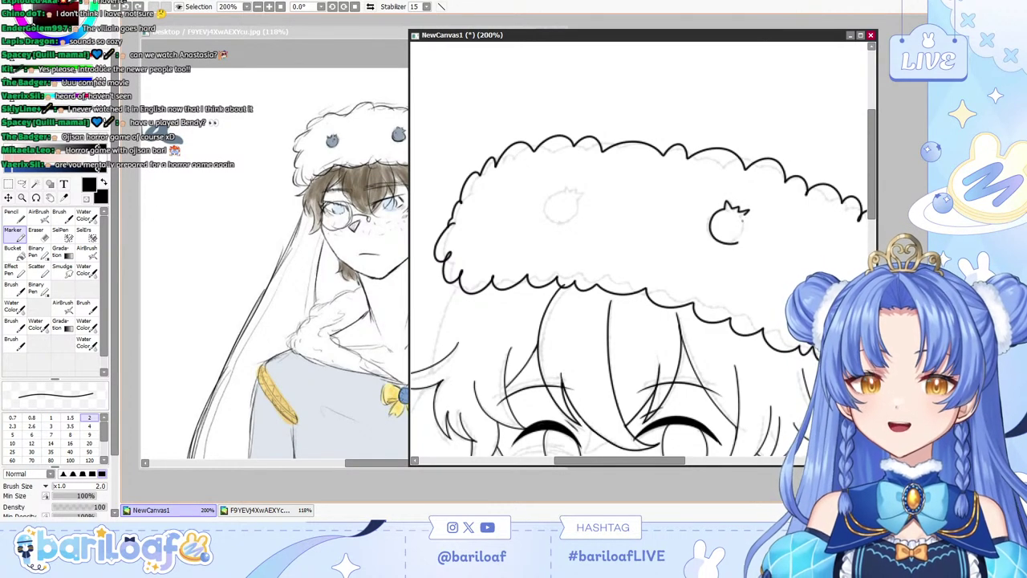
# Ink the right side of the right-hand berry below its crown, retrying the curve until the outline rounds off.
pyautogui.moveTo(745, 216); pyautogui.dragTo(736, 242)
pyautogui.hotkey('ctrl', 'z')
pyautogui.hotkey('ctrl', 'z')
pyautogui.hotkey('ctrl', 'z')
pyautogui.hotkey('ctrl', 'z')
pyautogui.hotkey('ctrl', 'z')
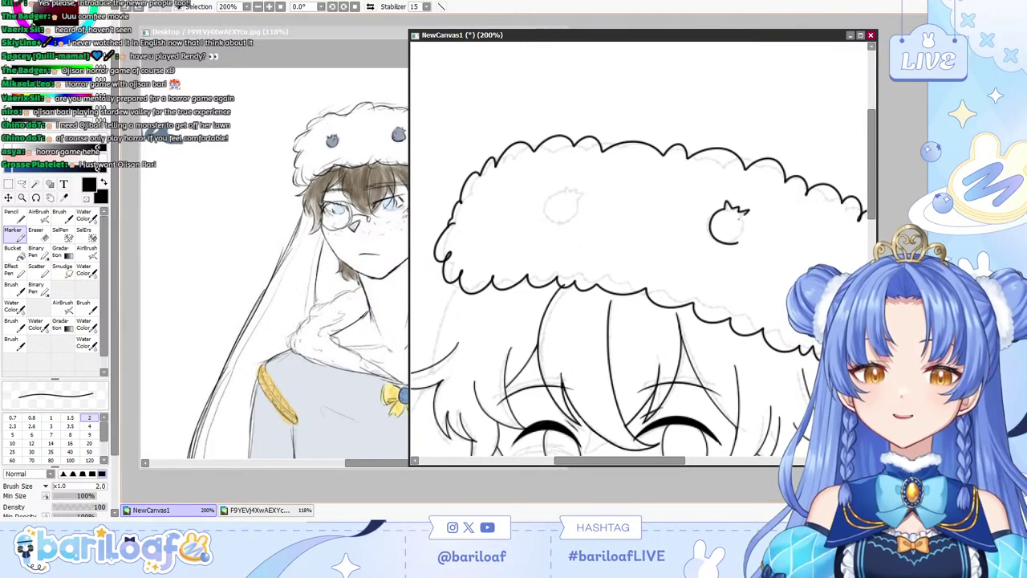
pyautogui.hotkey('ctrl', 'z')
pyautogui.moveTo(744, 215)
pyautogui.mouseDown()
pyautogui.moveTo(737, 240)
pyautogui.moveTo(745, 237)
pyautogui.mouseUp()
pyautogui.hotkey('ctrl', 'z')
pyautogui.hotkey('ctrl', 'z')
pyautogui.hotkey('ctrl', 'z')
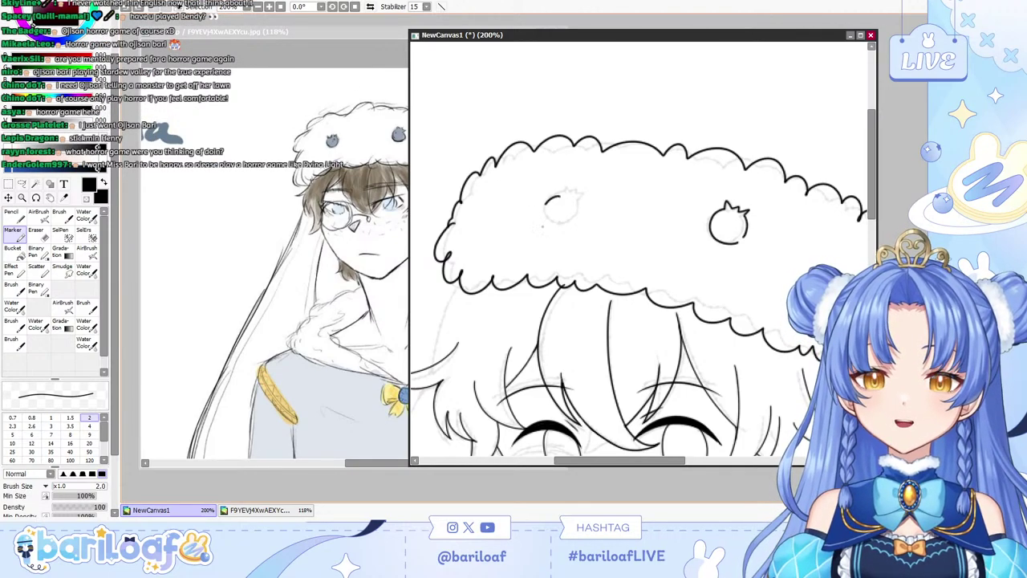
# Ink the left curve of the left-hand berry on the hat over the sketch, redrawing it several times.
pyautogui.moveTo(566, 196)
pyautogui.mouseDown()
pyautogui.moveTo(570, 225)
pyautogui.moveTo(550, 202)
pyautogui.moveTo(567, 220)
pyautogui.moveTo(567, 188)
pyautogui.moveTo(584, 197)
pyautogui.moveTo(572, 216)
pyautogui.moveTo(567, 186)
pyautogui.moveTo(588, 195)
pyautogui.moveTo(575, 221)
pyautogui.moveTo(575, 188)
pyautogui.moveTo(584, 194)
pyautogui.moveTo(569, 220)
pyautogui.mouseUp()
pyautogui.hotkey('ctrl', 'z')
pyautogui.hotkey('ctrl', 'z')
pyautogui.hotkey('ctrl', 'z')
pyautogui.hotkey('ctrl', 'z')
pyautogui.hotkey('ctrl', 'z')
pyautogui.hotkey('ctrl', 'z')
pyautogui.hotkey('ctrl', 'z')
pyautogui.hotkey('ctrl', 'z')
pyautogui.hotkey('ctrl', 'z')
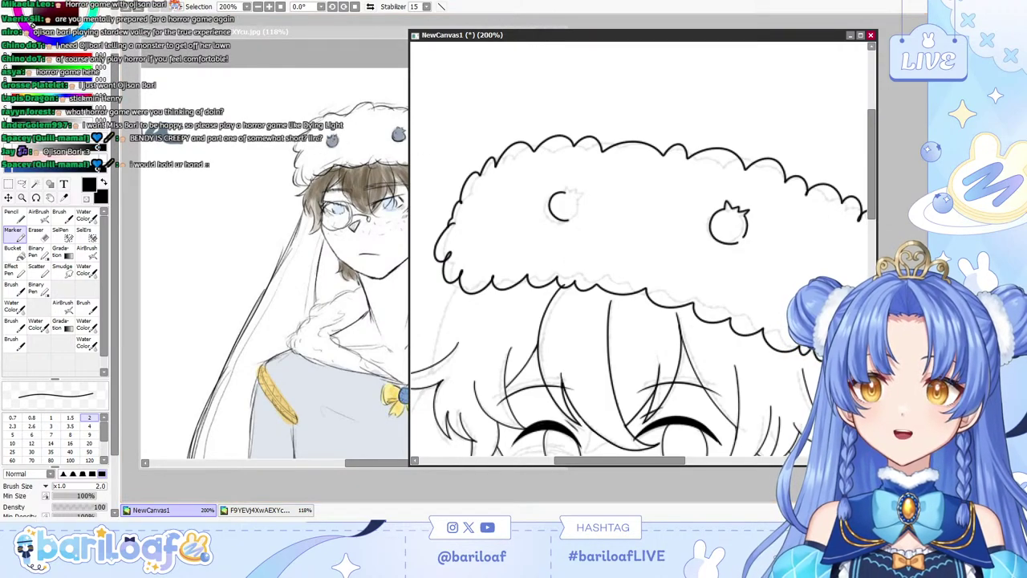
pyautogui.click(633, 69)
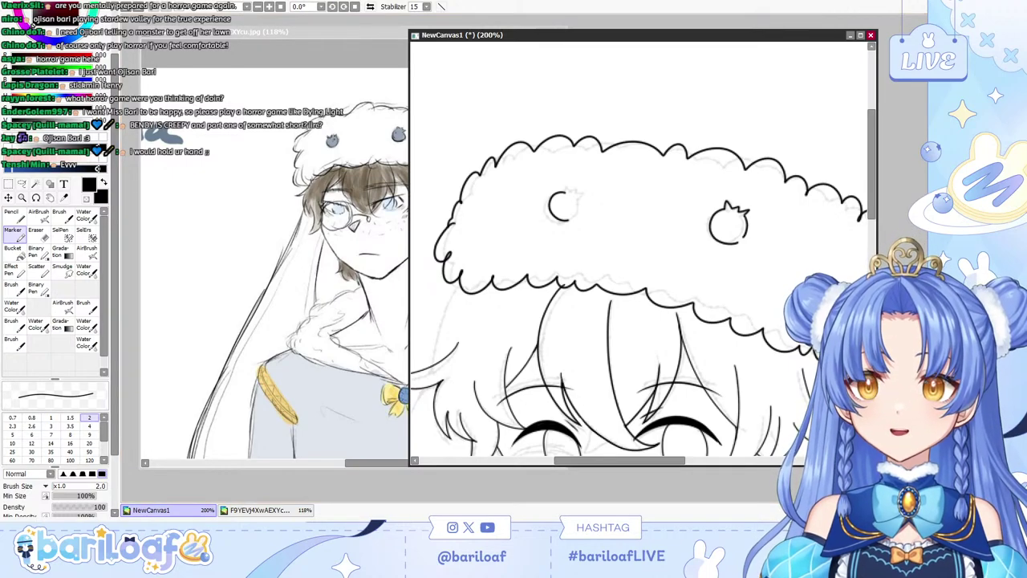
# Ink the spiky crown and right side of the left-hand berry to complete its outline.
pyautogui.hotkey('ctrl', '+')
pyautogui.moveTo(527, 165)
pyautogui.mouseDown()
pyautogui.moveTo(531, 152)
pyautogui.moveTo(537, 164)
pyautogui.mouseUp()
pyautogui.moveTo(538, 168)
pyautogui.mouseDown()
pyautogui.moveTo(549, 159)
pyautogui.moveTo(531, 153)
pyautogui.mouseUp()
pyautogui.hotkey('ctrl', 'z')
pyautogui.hotkey('ctrl', 'z')
pyautogui.hotkey('ctrl', 'z')
pyautogui.moveTo(530, 153); pyautogui.dragTo(548, 159)
pyautogui.moveTo(547, 158)
pyautogui.mouseDown()
pyautogui.moveTo(546, 169)
pyautogui.moveTo(559, 163)
pyautogui.mouseUp()
pyautogui.moveTo(558, 164); pyautogui.dragTo(543, 204)
pyautogui.hotkey('ctrl', 'z')
pyautogui.hotkey('ctrl', 'z')
pyautogui.hotkey('ctrl', 'z')
pyautogui.hotkey('ctrl', 'z')
pyautogui.hotkey('ctrl', 'z')
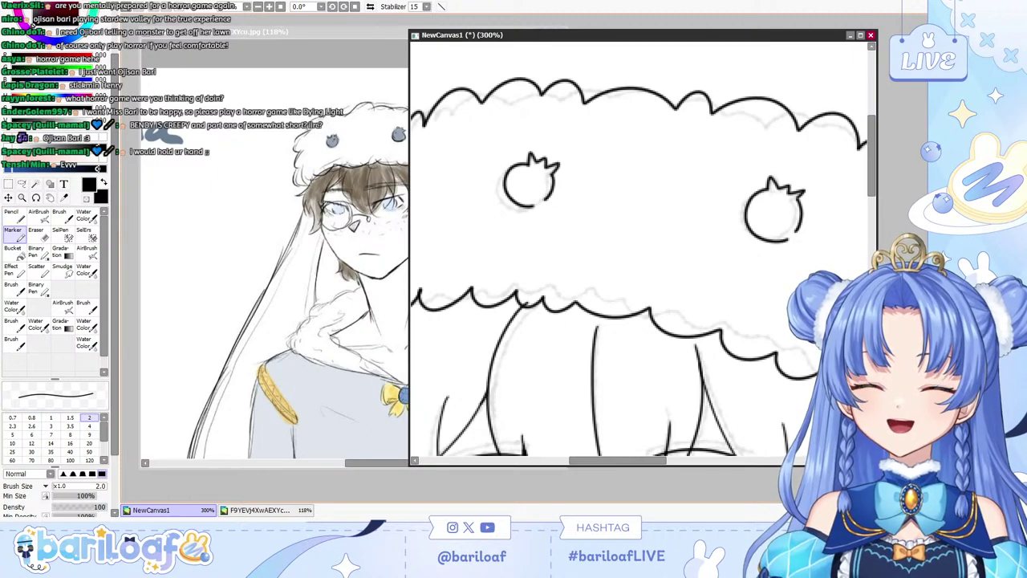
# Ink the outer hair line from the hat's left end down to the side strand with the size 1 Marker.
pyautogui.scroll(-2, 639, 248)
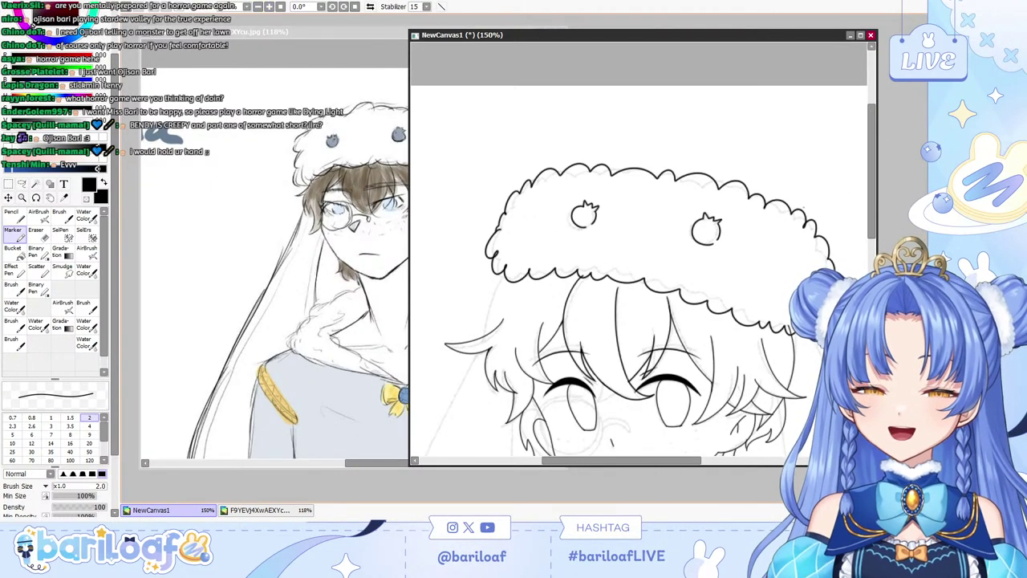
pyautogui.scroll(-4, 639, 249)
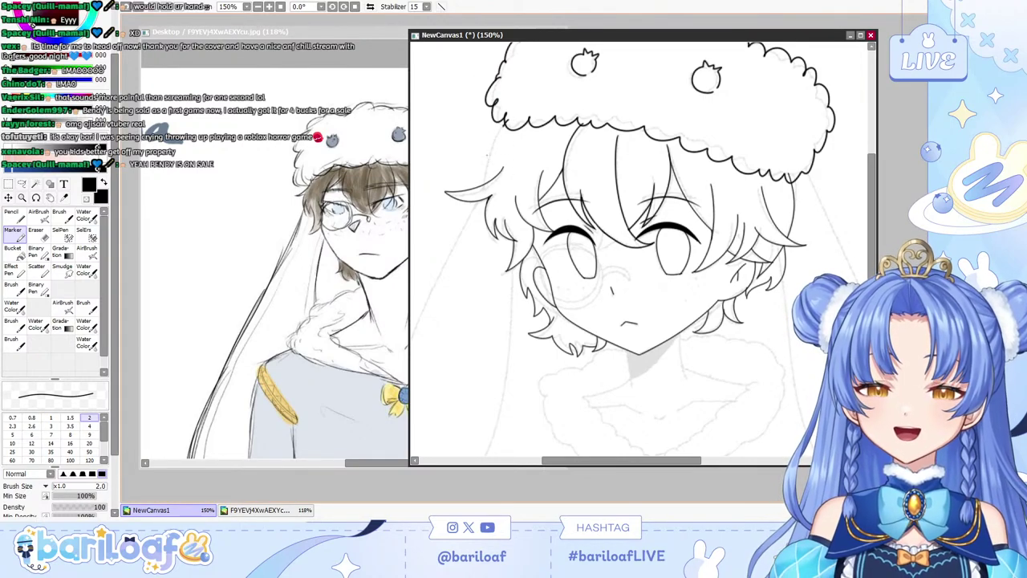
pyautogui.moveTo(503, 127); pyautogui.dragTo(482, 184)
pyautogui.hotkey('ctrl', 'z')
pyautogui.click(51, 417)
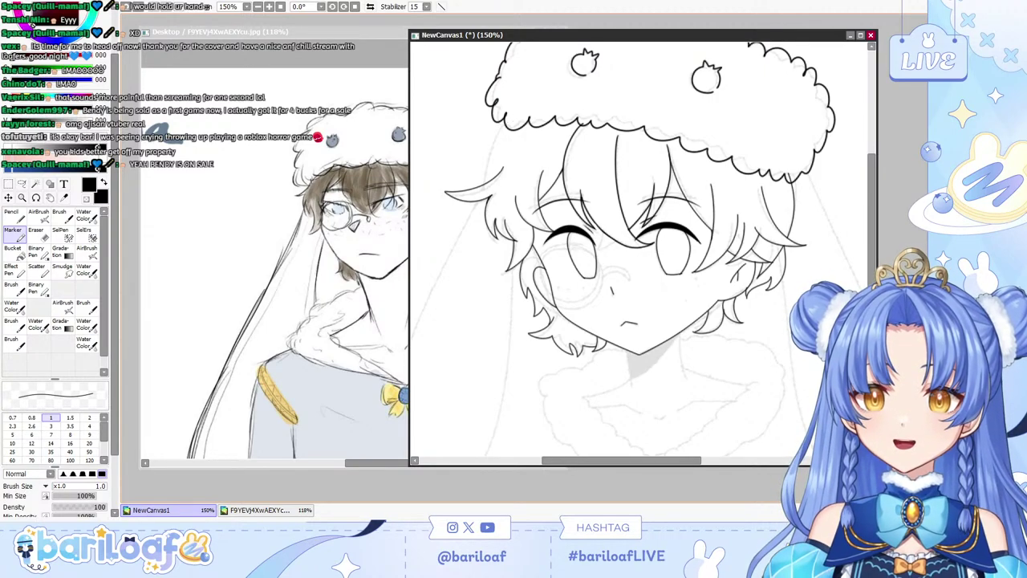
pyautogui.press('e')
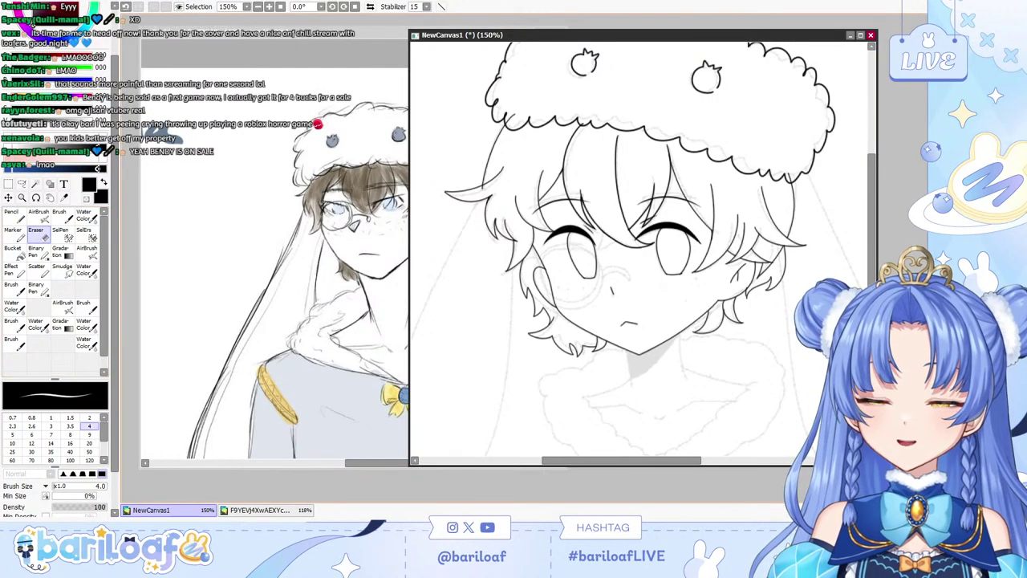
pyautogui.press('pageup')
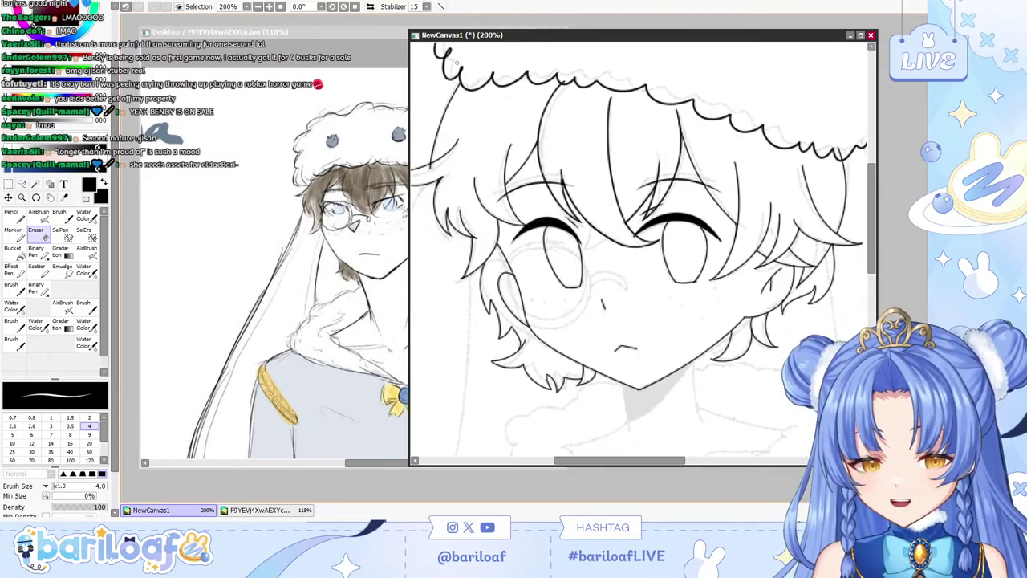
pyautogui.moveTo(620, 460); pyautogui.dragTo(591, 461)
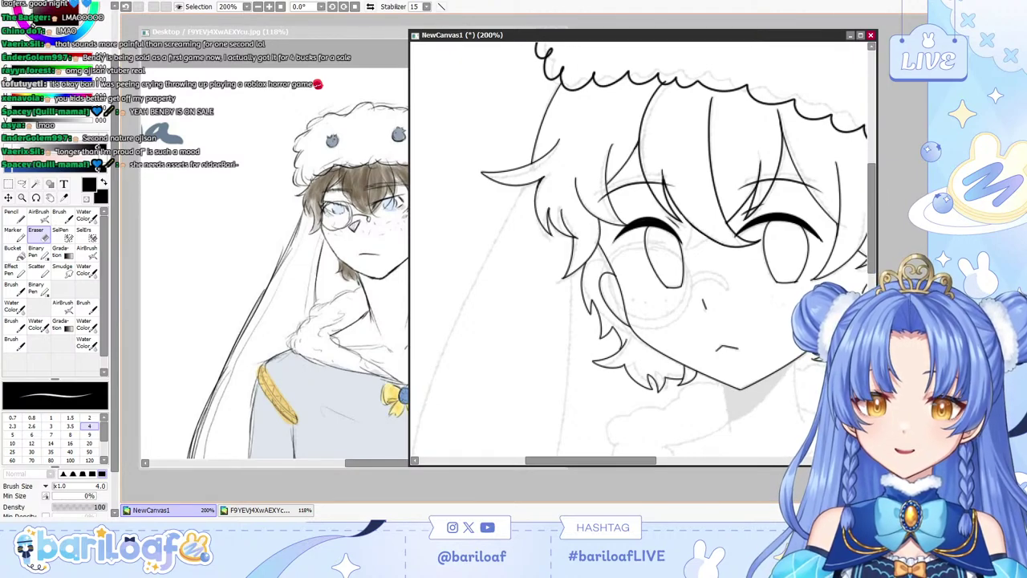
pyautogui.click(14, 235)
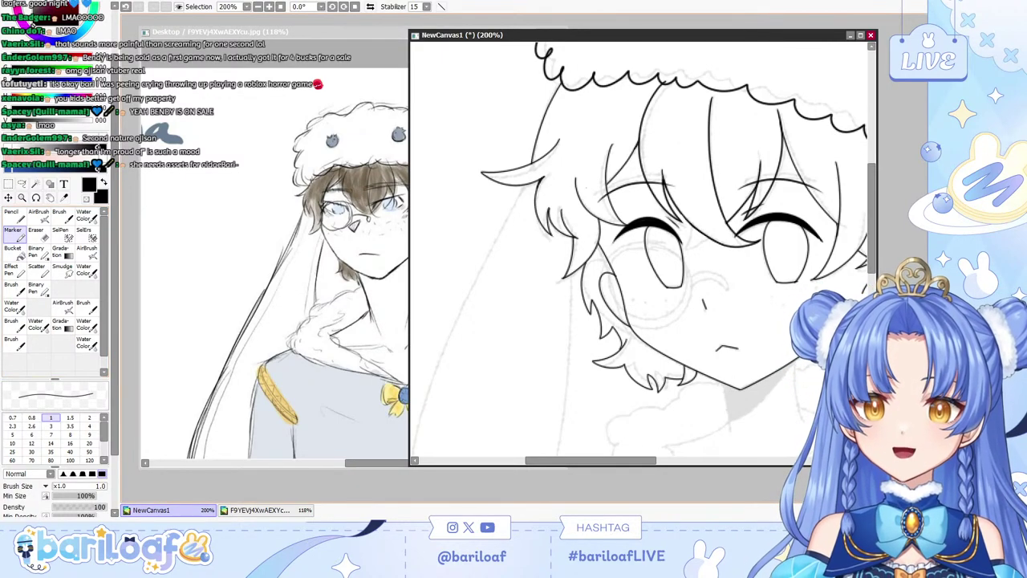
pyautogui.doubleClick(269, 7)
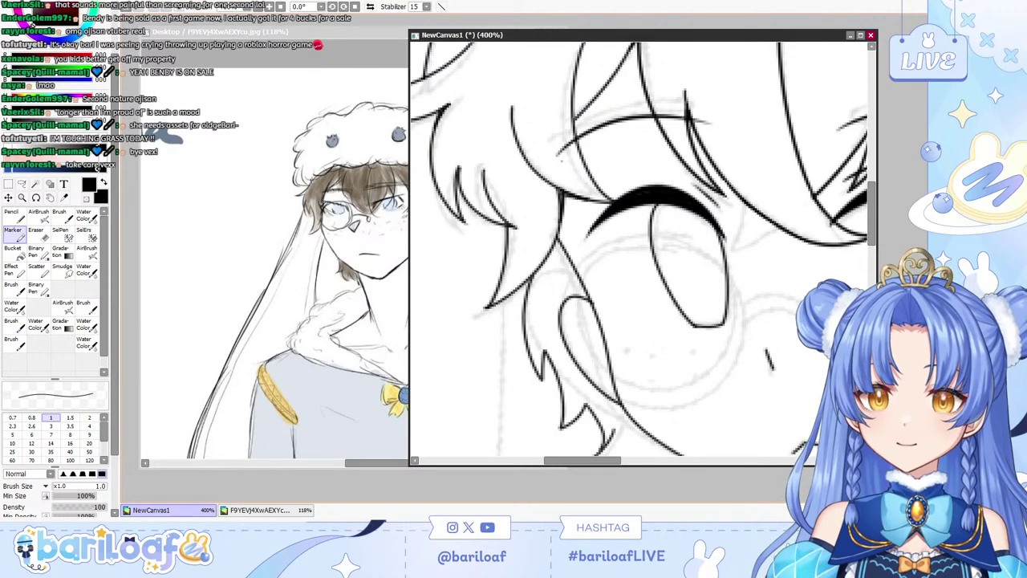
# Ink the outline of the long drooping bunny ear on the left with the size 1 Marker and switch to the Eraser.
pyautogui.press('pagedown')
pyautogui.press('pagedown')
pyautogui.press('pagedown')
pyautogui.press('-')
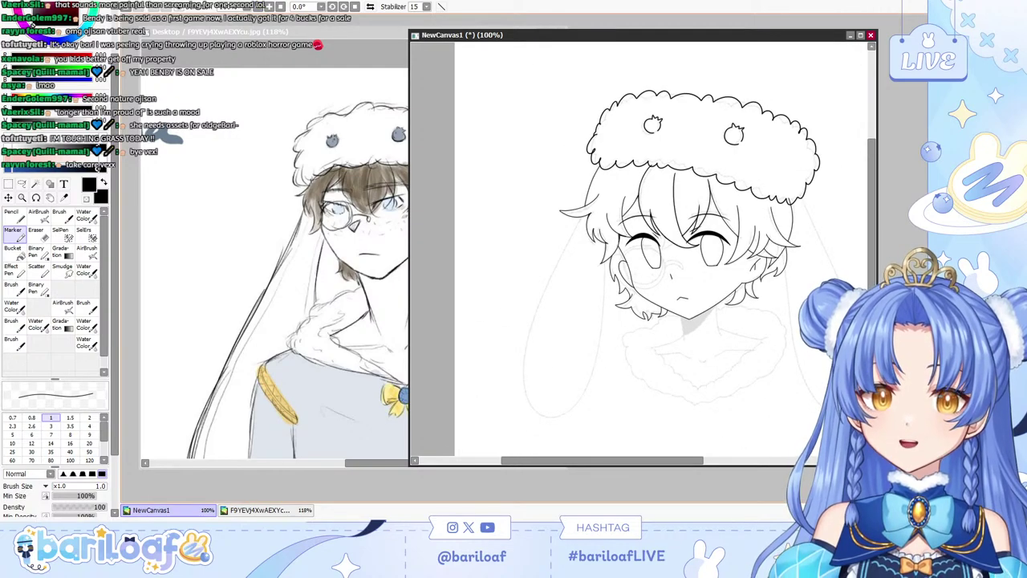
pyautogui.moveTo(602, 460); pyautogui.dragTo(636, 460)
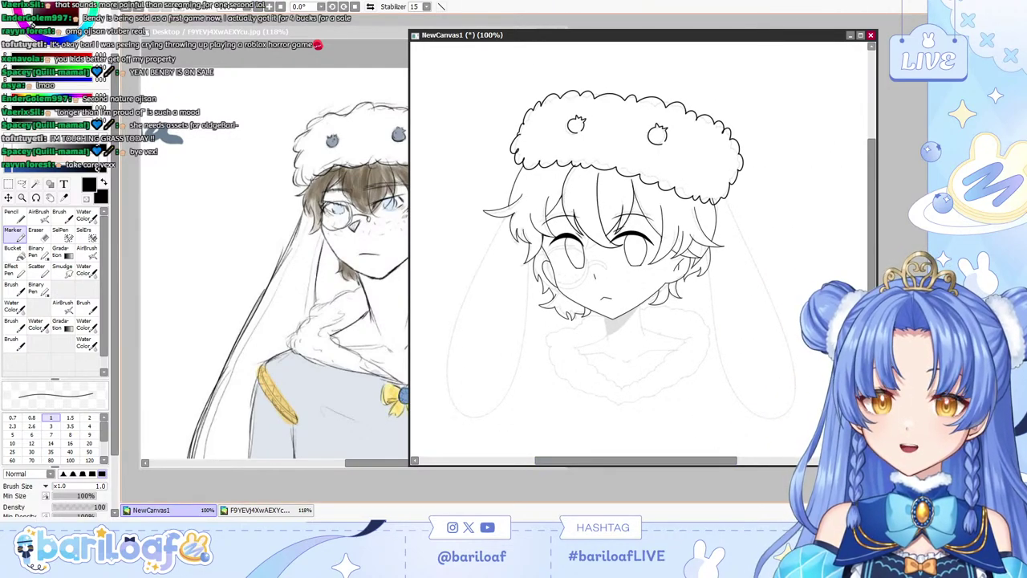
pyautogui.moveTo(514, 241); pyautogui.dragTo(526, 269)
pyautogui.press('e')
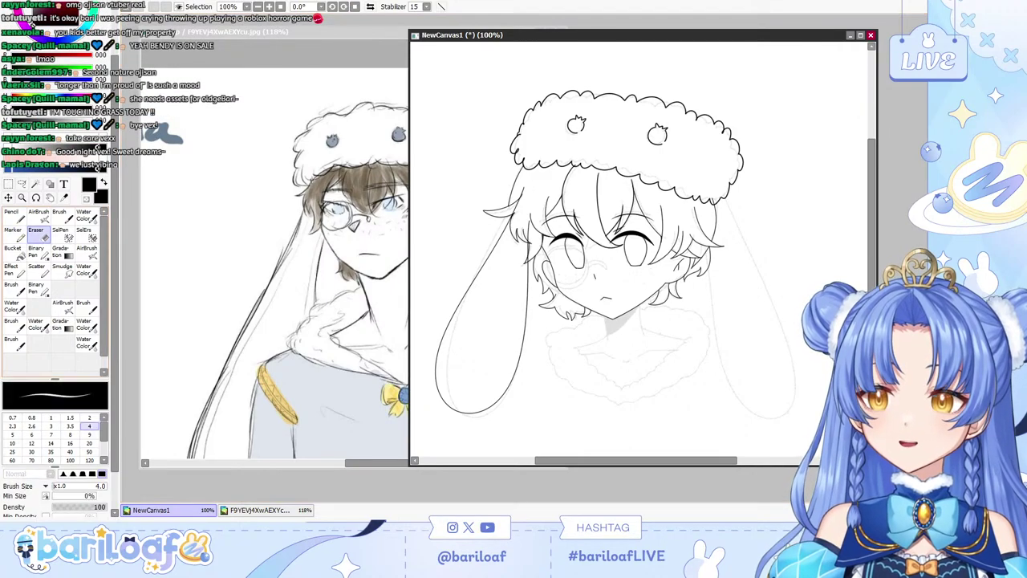
# Erase the part of the left bunny ear's line that overlaps the hair with the size 4 Eraser.
pyautogui.click(269, 7)
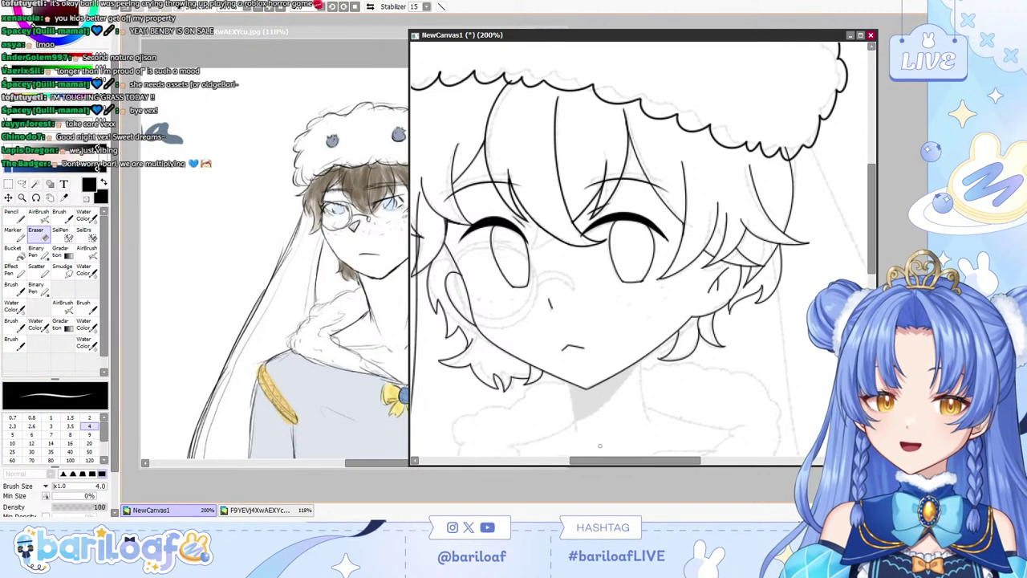
pyautogui.moveTo(635, 461); pyautogui.dragTo(604, 461)
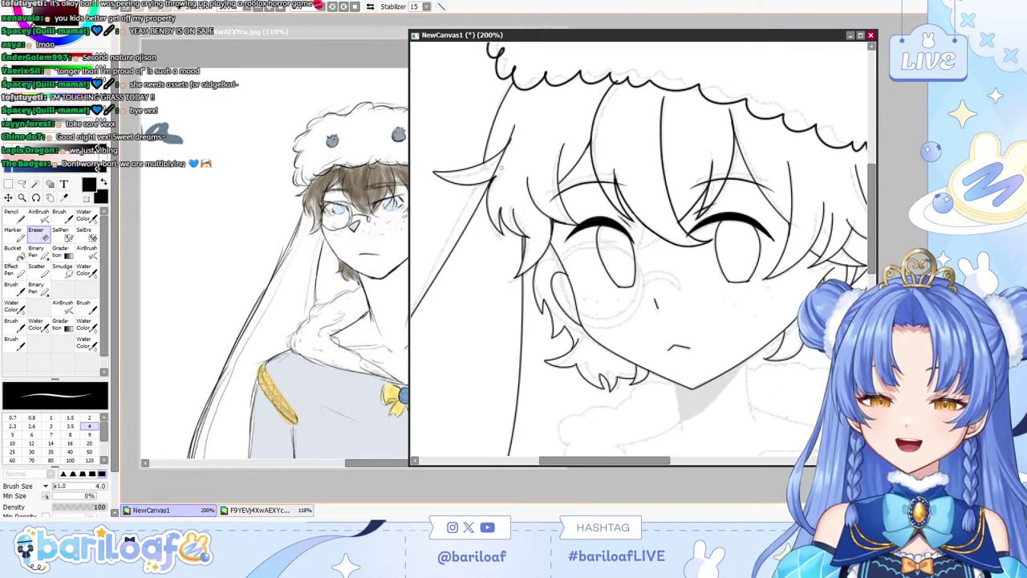
pyautogui.moveTo(498, 171); pyautogui.dragTo(512, 134)
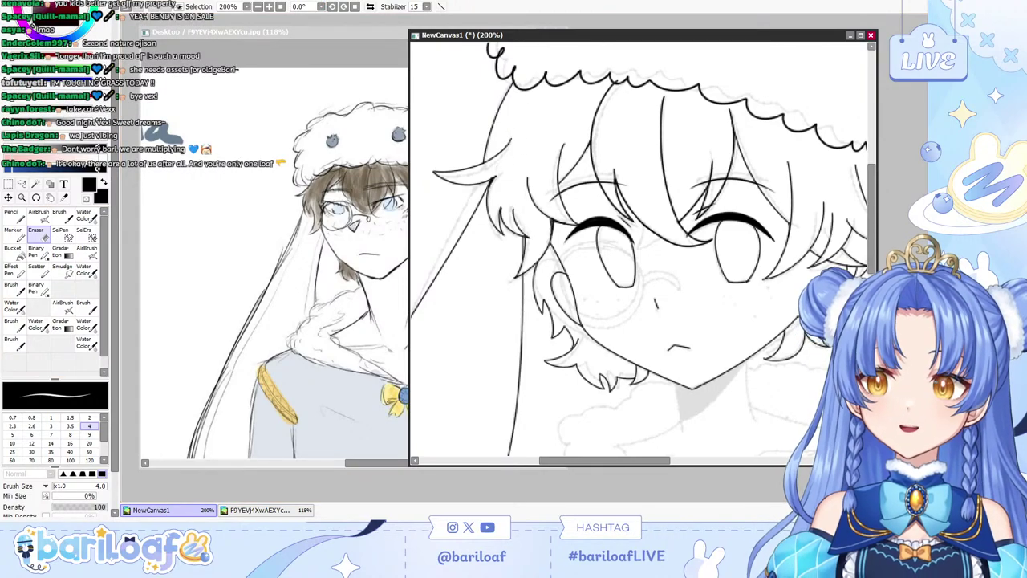
pyautogui.press('n')
pyautogui.moveTo(604, 460); pyautogui.dragTo(677, 461)
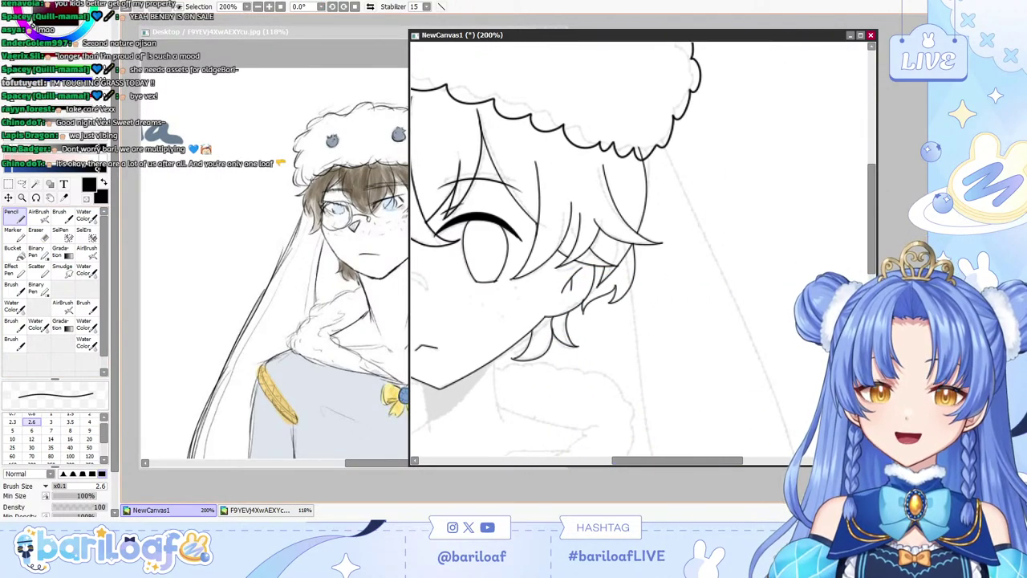
pyautogui.scroll(-2, 669, 284)
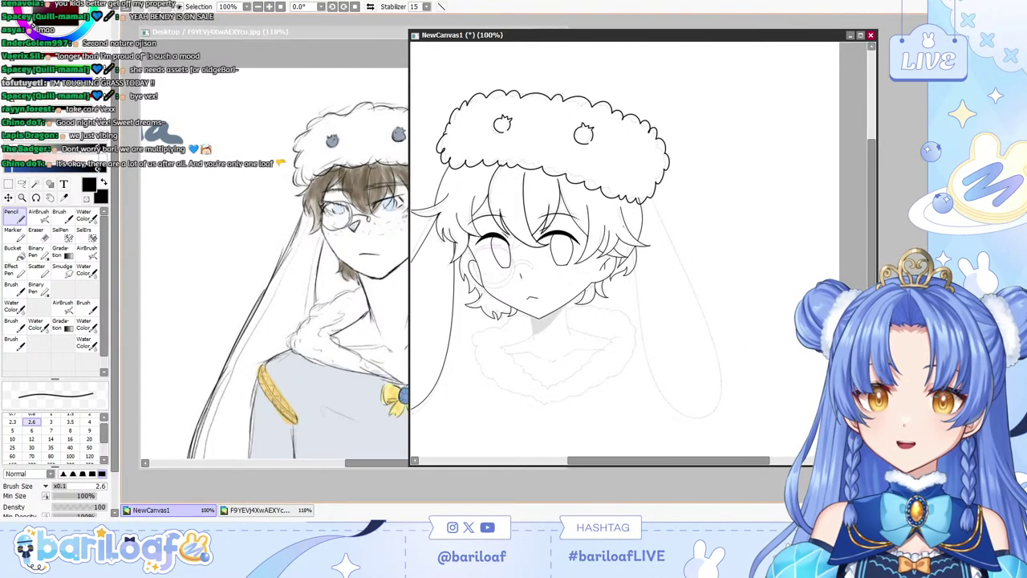
pyautogui.hotkey('ctrl', 'z')
pyautogui.moveTo(626, 226)
pyautogui.mouseDown()
pyautogui.moveTo(658, 383)
pyautogui.moveTo(709, 372)
pyautogui.moveTo(679, 252)
pyautogui.mouseUp()
pyautogui.hotkey('ctrl', 'z')
pyautogui.press('e')
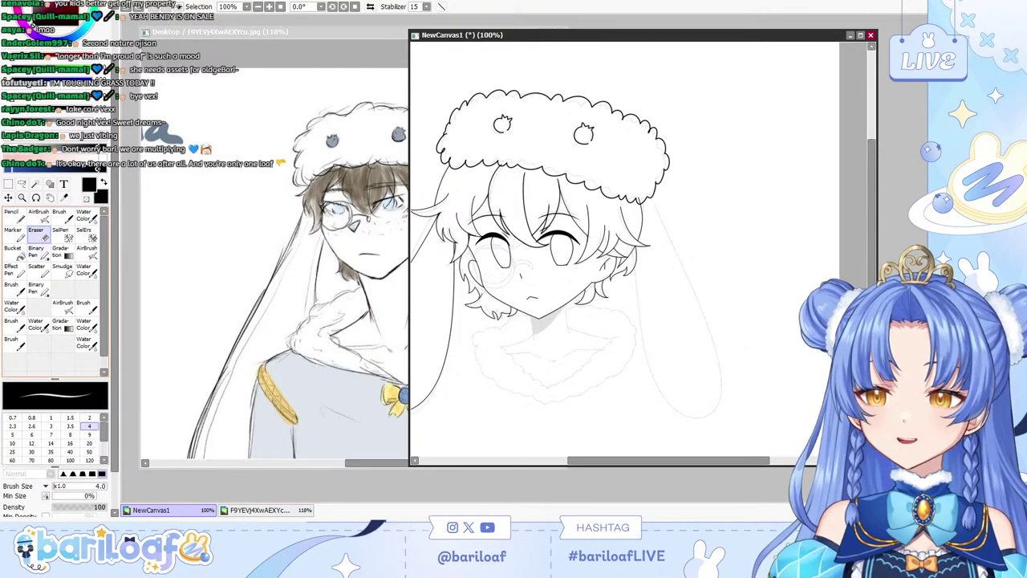
# Ink the outline of the long drooping bunny ear on the right with the size 1 Marker, redrawing it until it fits.
pyautogui.click(15, 234)
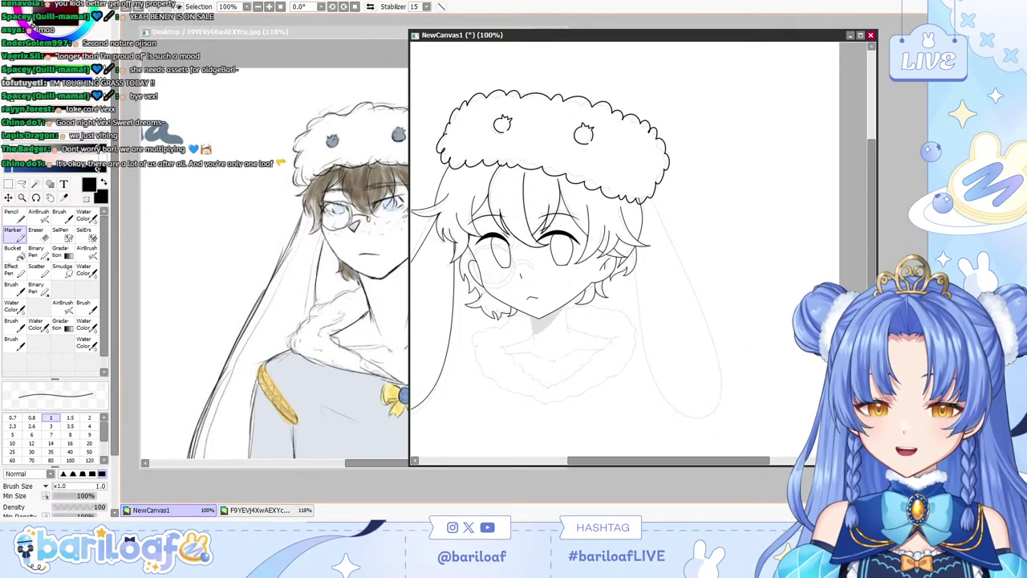
pyautogui.hotkey('ctrl', 'z')
pyautogui.moveTo(627, 229)
pyautogui.mouseDown()
pyautogui.moveTo(630, 347)
pyautogui.moveTo(715, 413)
pyautogui.moveTo(690, 168)
pyautogui.moveTo(655, 393)
pyautogui.moveTo(640, 167)
pyautogui.mouseUp()
pyautogui.hotkey('ctrl', 'z')
pyautogui.hotkey('ctrl', 'z')
pyautogui.moveTo(628, 223)
pyautogui.mouseDown()
pyautogui.moveTo(660, 242)
pyautogui.moveTo(633, 145)
pyautogui.moveTo(707, 404)
pyautogui.moveTo(624, 137)
pyautogui.mouseUp()
pyautogui.hotkey('ctrl', 'z')
pyautogui.hotkey('ctrl', 'z')
pyautogui.moveTo(633, 204)
pyautogui.mouseDown()
pyautogui.moveTo(689, 280)
pyautogui.moveTo(654, 147)
pyautogui.moveTo(640, 298)
pyautogui.moveTo(639, 152)
pyautogui.mouseUp()
pyautogui.hotkey('ctrl', 'z')
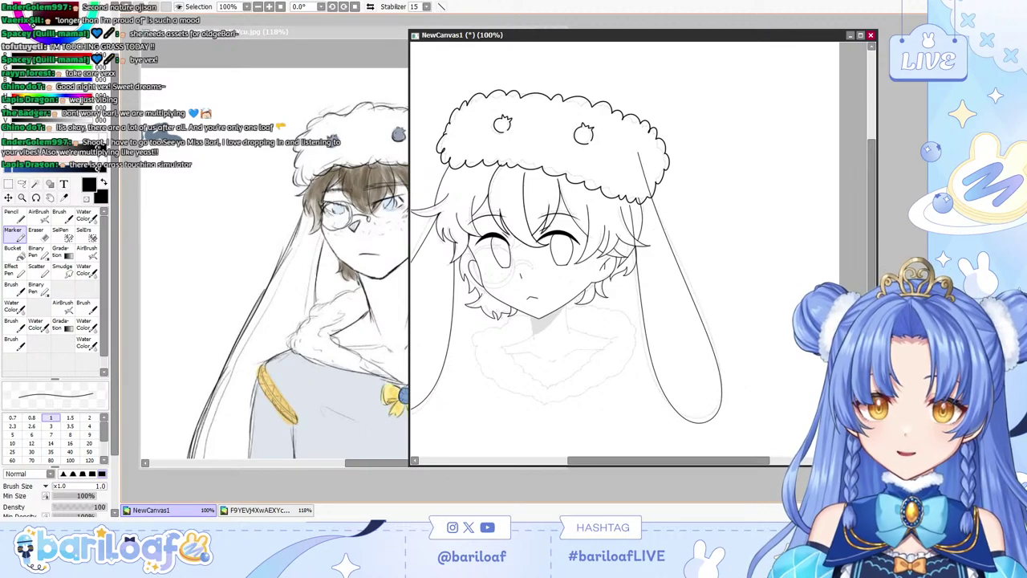
pyautogui.hotkey('ctrl', 'z')
pyautogui.moveTo(643, 198)
pyautogui.mouseDown()
pyautogui.moveTo(648, 338)
pyautogui.moveTo(639, 146)
pyautogui.moveTo(654, 390)
pyautogui.moveTo(647, 156)
pyautogui.mouseUp()
pyautogui.hotkey('ctrl', 'z')
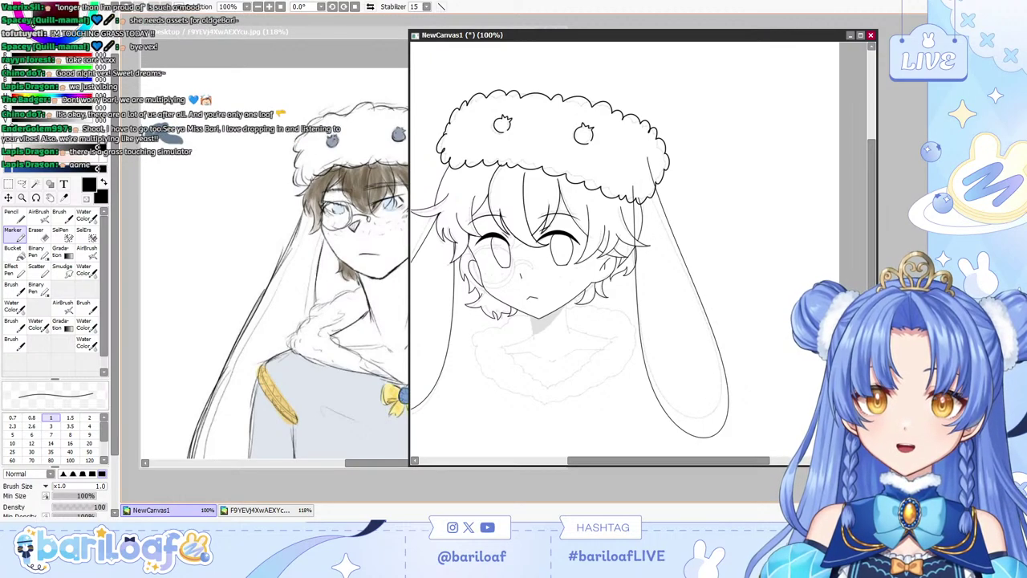
# Erase the right bunny ear's lines where they overlap the hat and hair with the size 8 Eraser.
pyautogui.press('e')
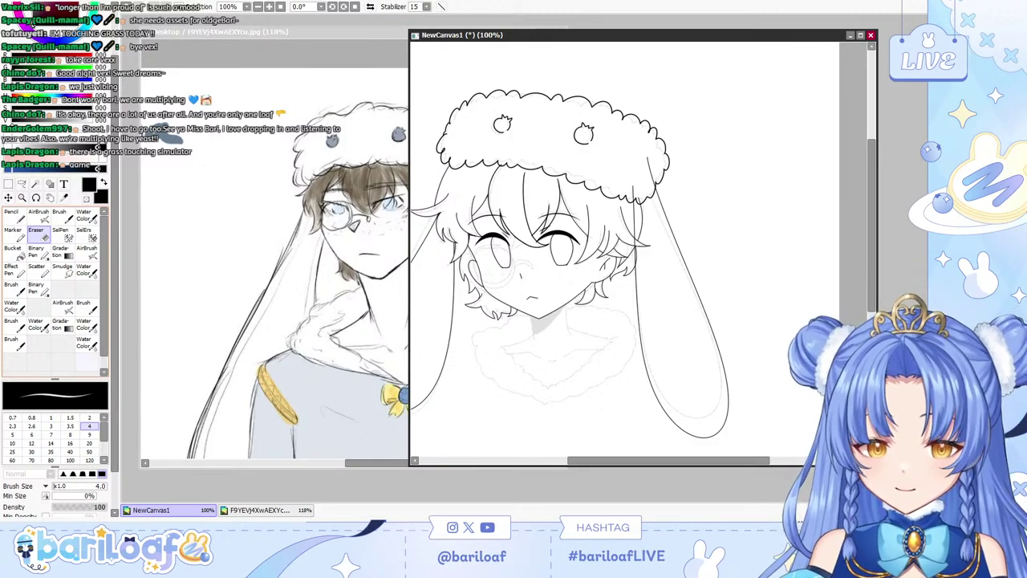
pyautogui.press(']')
pyautogui.press(']')
pyautogui.press(']')
pyautogui.press(']')
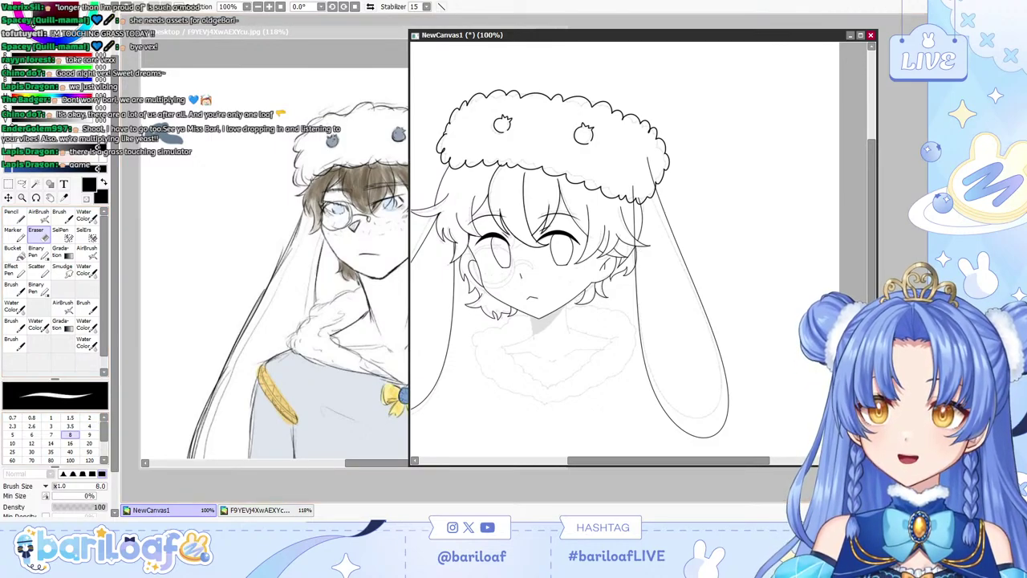
pyautogui.scroll(2, 638, 248)
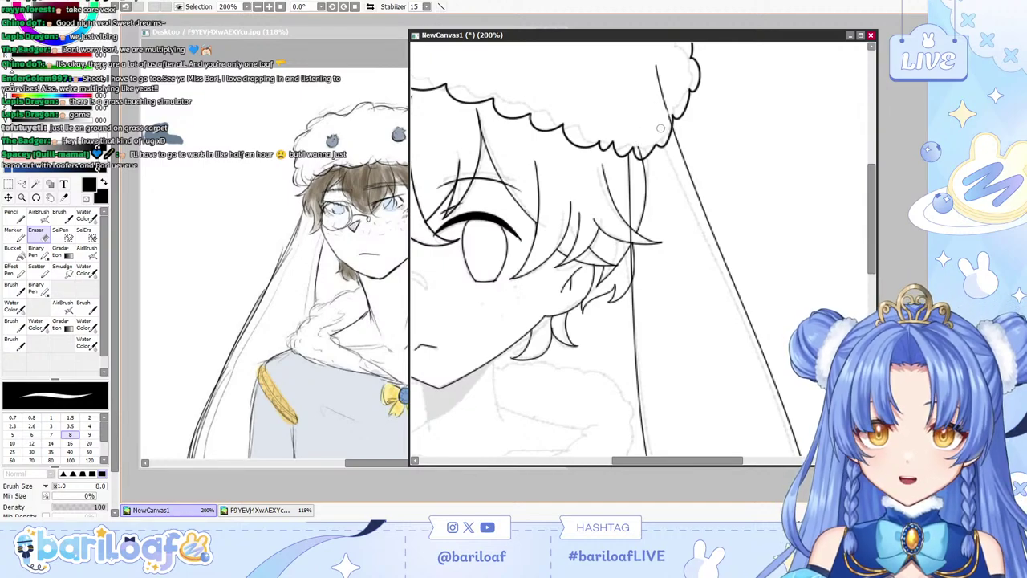
pyautogui.moveTo(667, 117); pyautogui.dragTo(655, 55)
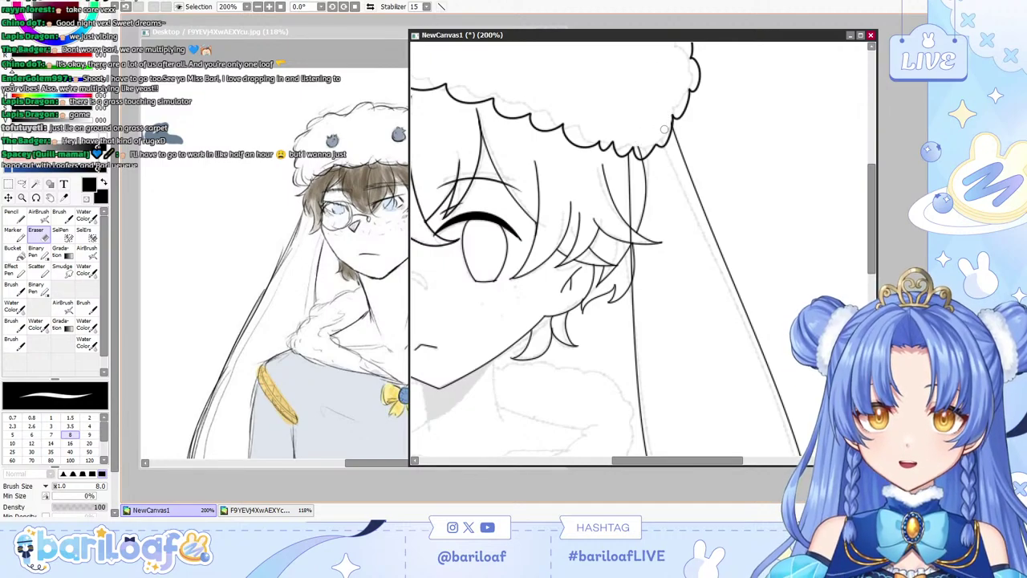
pyautogui.moveTo(630, 177); pyautogui.dragTo(622, 287)
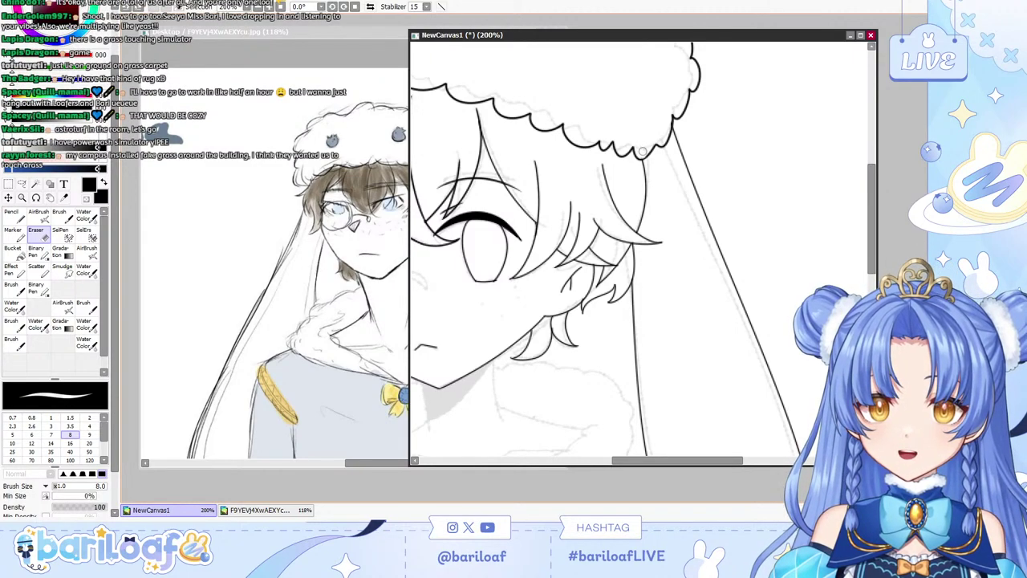
pyautogui.press('n')
pyautogui.hotkey('ctrl', '+')
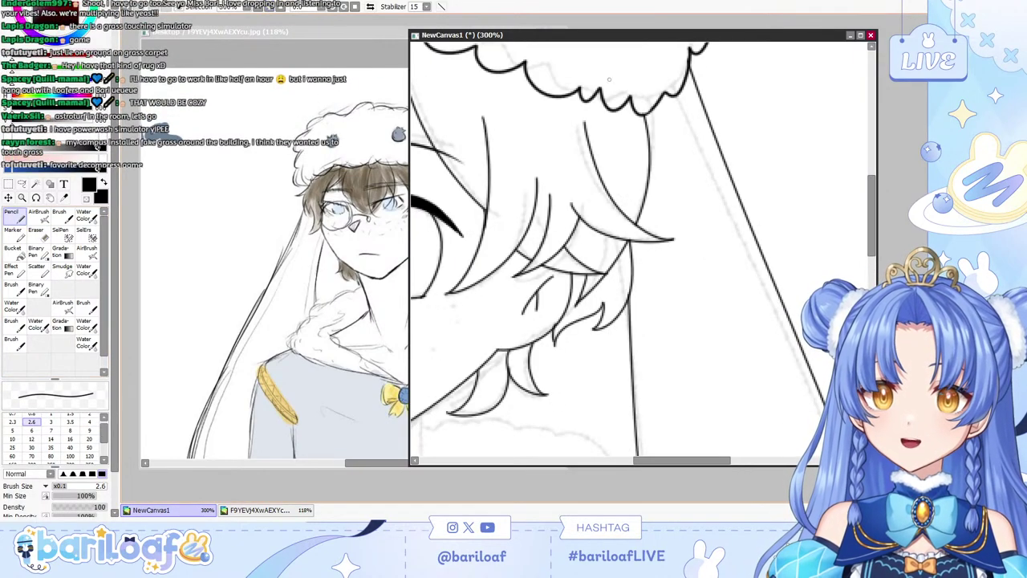
pyautogui.moveTo(635, 105); pyautogui.dragTo(656, 105)
pyautogui.hotkey('ctrl', 'z')
# Ink both sides of the neck below the chin with the size 1 Marker, redrawing the right side until it fits.
pyautogui.click(15, 233)
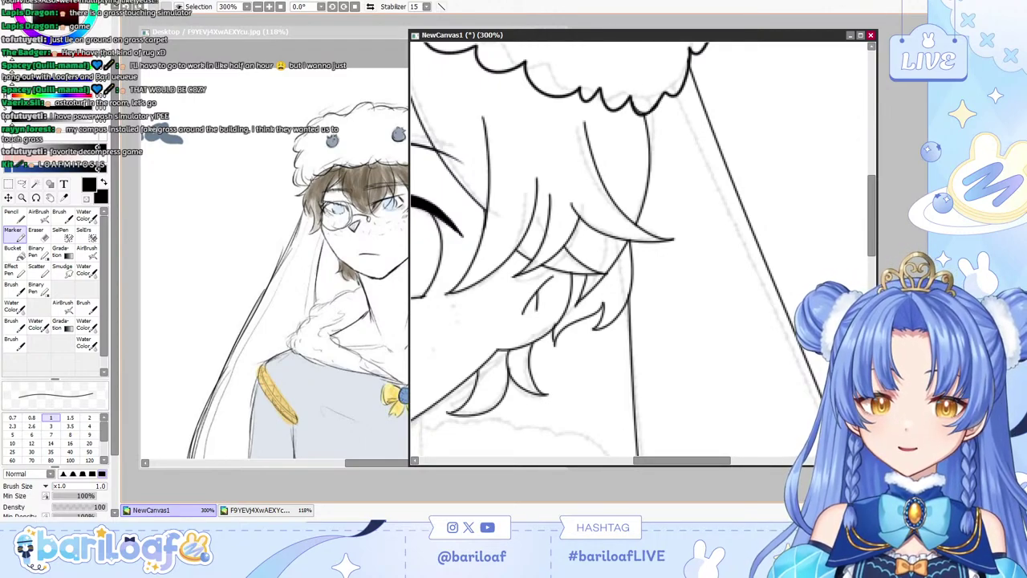
pyautogui.scroll(-4, 642, 249)
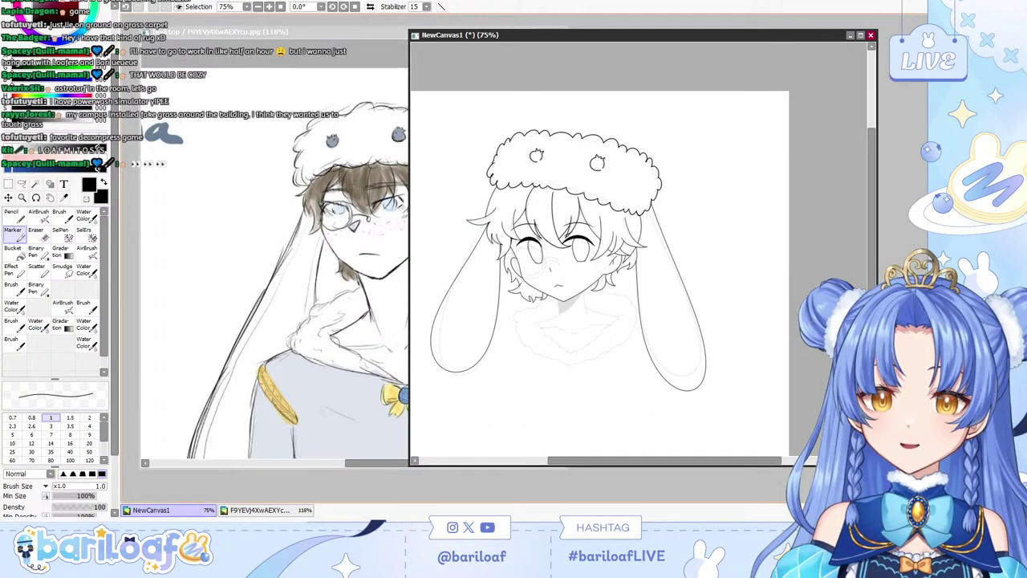
pyautogui.scroll(1, 639, 250)
pyautogui.scroll(2, 639, 250)
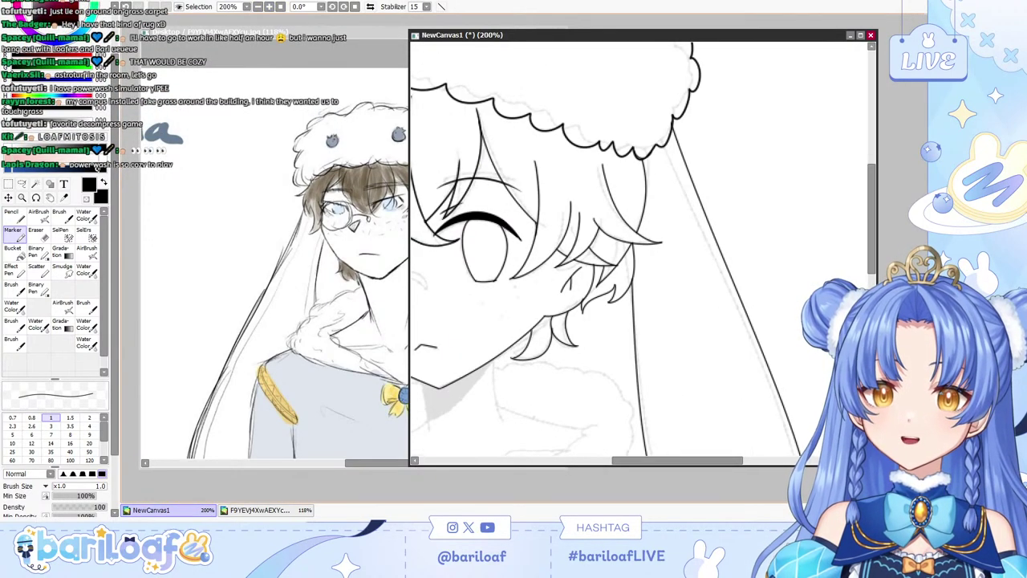
pyautogui.moveTo(678, 460); pyautogui.dragTo(640, 461)
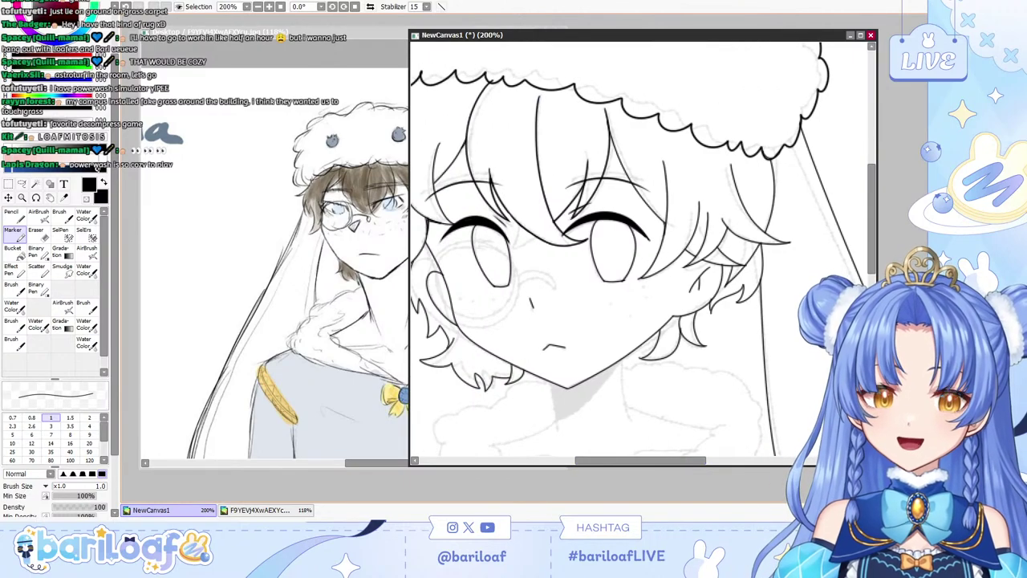
pyautogui.moveTo(872, 218); pyautogui.dragTo(872, 268)
pyautogui.scroll(1, 639, 250)
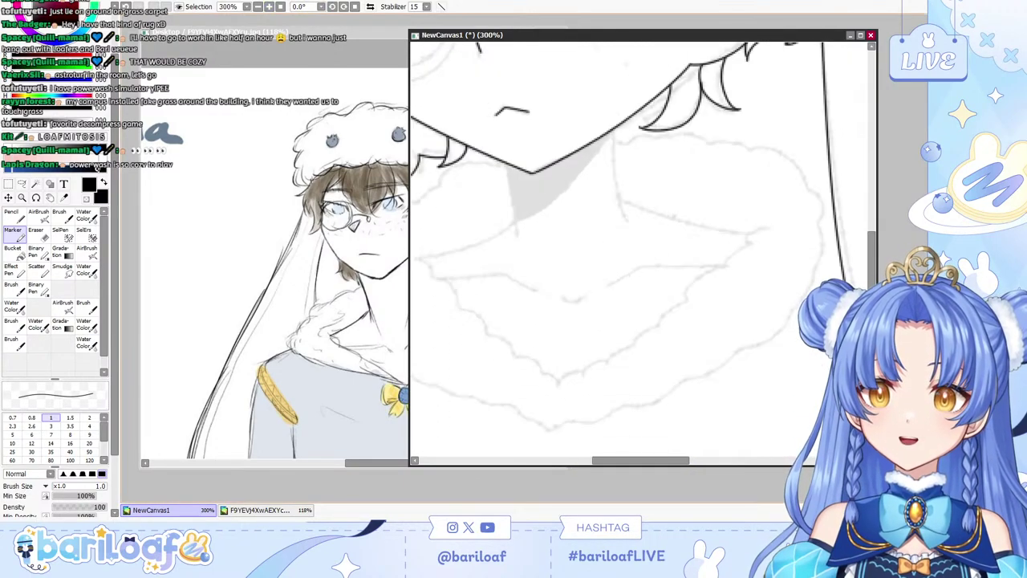
pyautogui.hotkey('ctrl', 'z')
pyautogui.moveTo(508, 163); pyautogui.dragTo(514, 243)
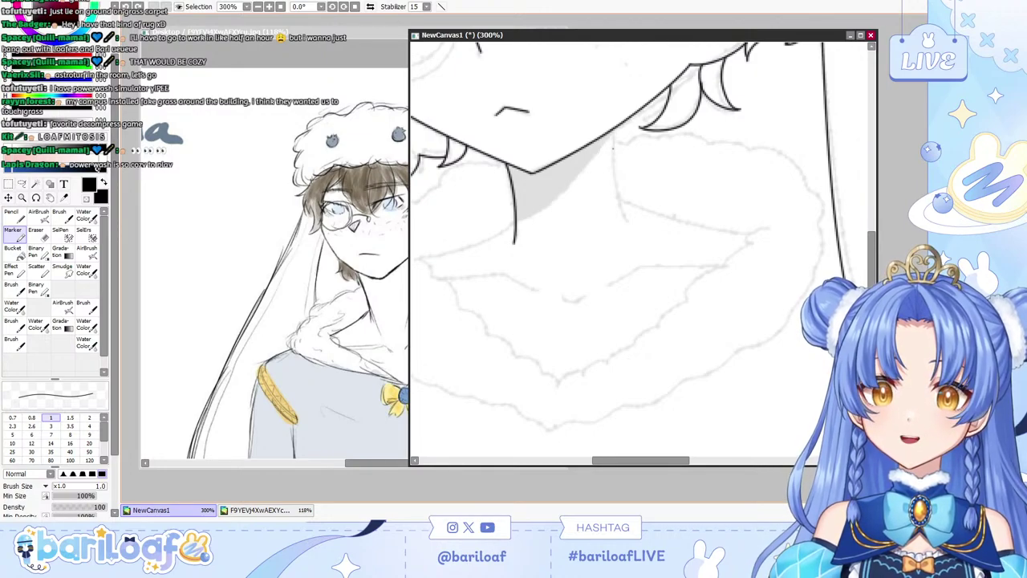
pyautogui.moveTo(614, 126)
pyautogui.mouseDown()
pyautogui.moveTo(612, 195)
pyautogui.moveTo(630, 227)
pyautogui.mouseUp()
pyautogui.hotkey('ctrl', 'z')
pyautogui.moveTo(615, 128)
pyautogui.mouseDown()
pyautogui.moveTo(639, 238)
pyautogui.moveTo(767, 239)
pyautogui.mouseUp()
pyautogui.hotkey('ctrl', 'z')
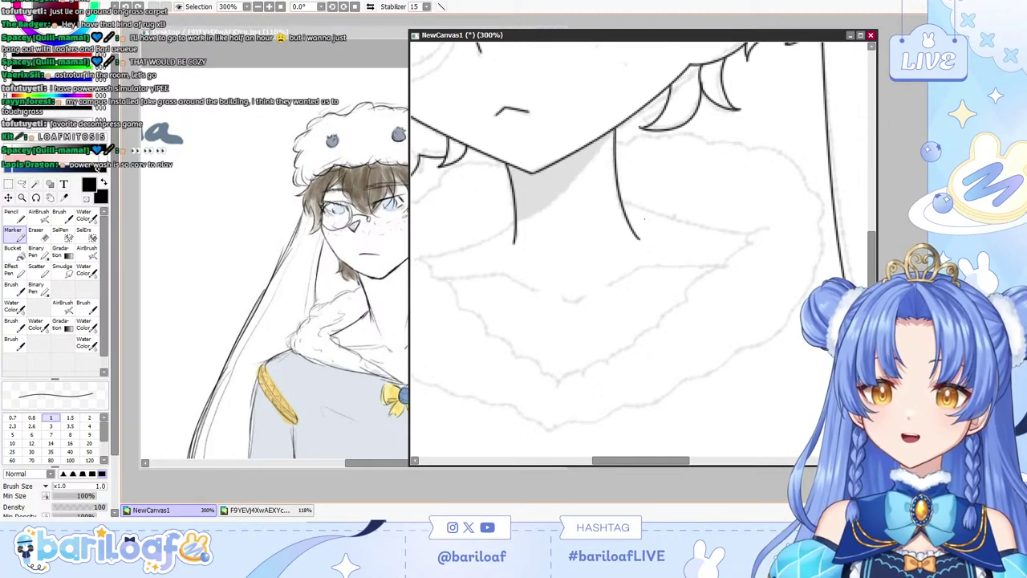
# Ink the sloping shoulder lines from both sides of the neck with the size 1 Marker, following the sketch.
pyautogui.hotkey('ctrl', 'Tab')
pyautogui.hotkey('ctrl', 'Tab')
pyautogui.hotkey('ctrl', 'z')
pyautogui.moveTo(629, 203); pyautogui.dragTo(727, 238)
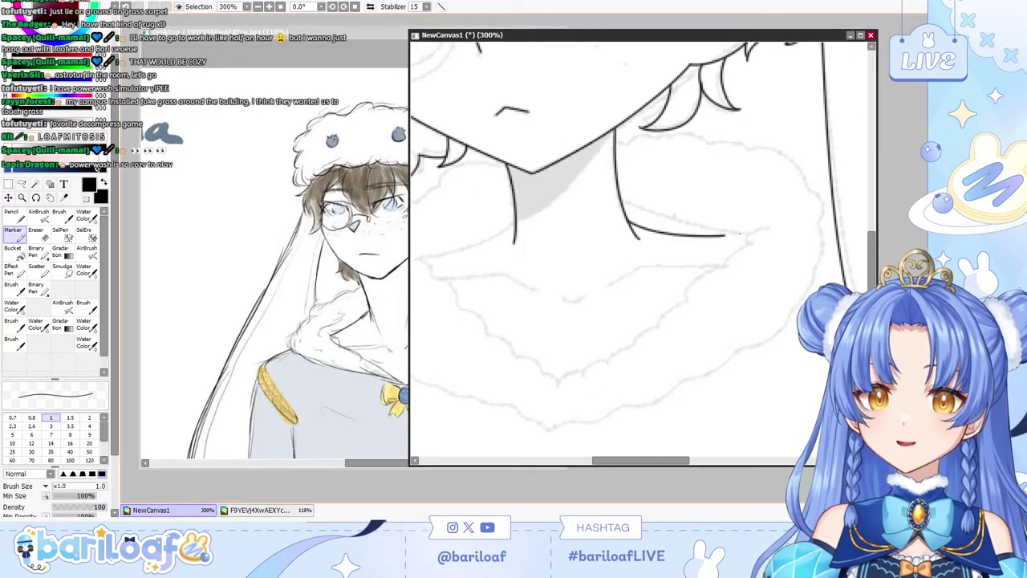
pyautogui.hotkey('ctrl', 'z')
pyautogui.moveTo(623, 207); pyautogui.dragTo(766, 236)
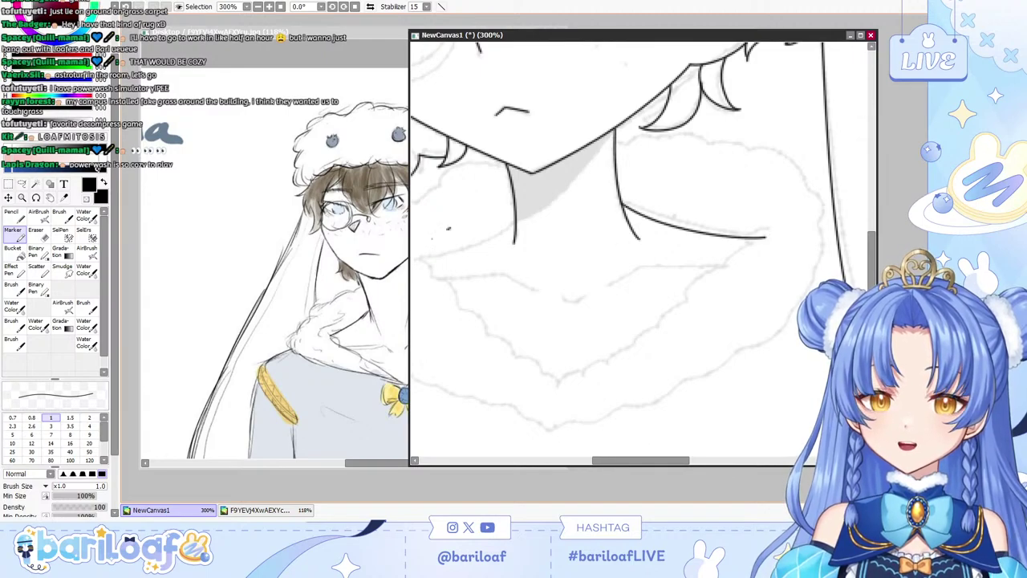
pyautogui.moveTo(425, 256); pyautogui.dragTo(514, 232)
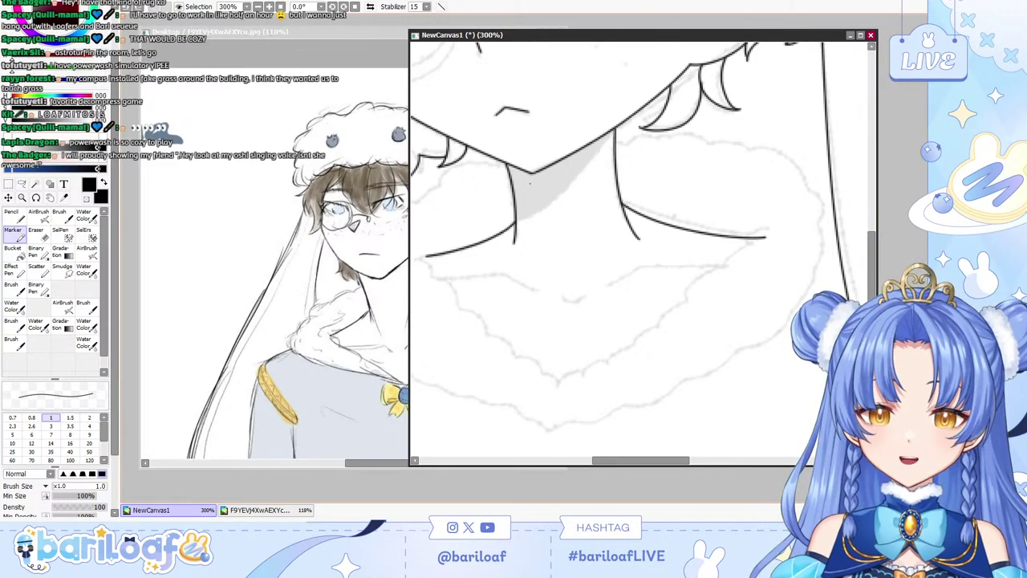
# Outline the neck shadow under the chin, fill it black with the Bucket and close its gaps with the size 2.6 Pencil.
pyautogui.moveTo(516, 222); pyautogui.dragTo(614, 129)
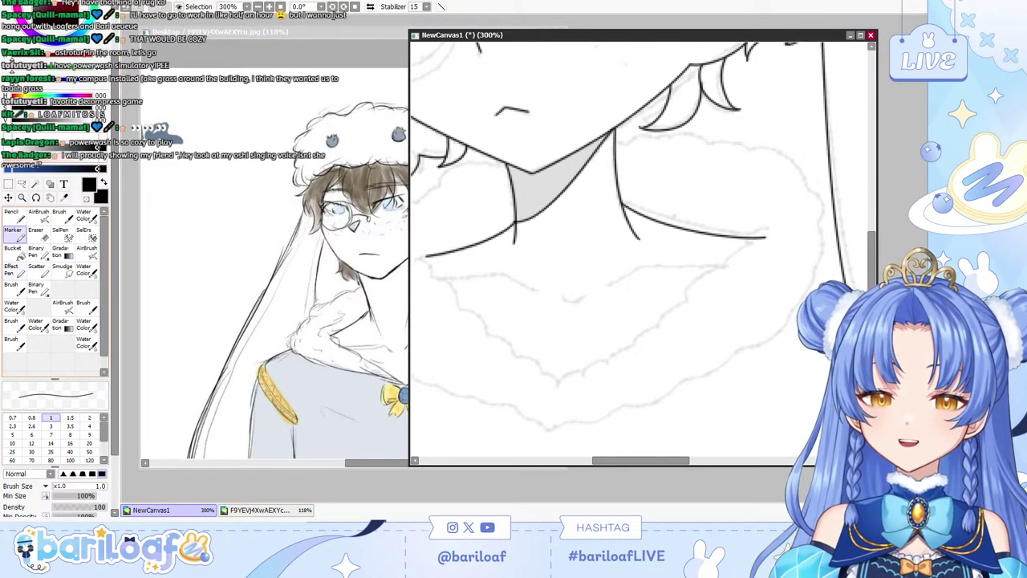
pyautogui.click(15, 253)
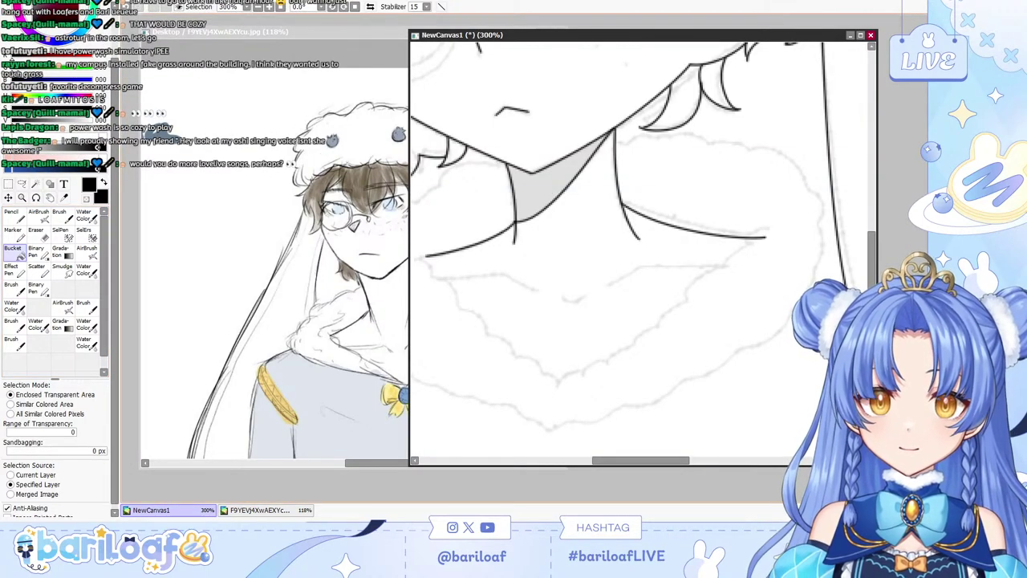
pyautogui.click(545, 189)
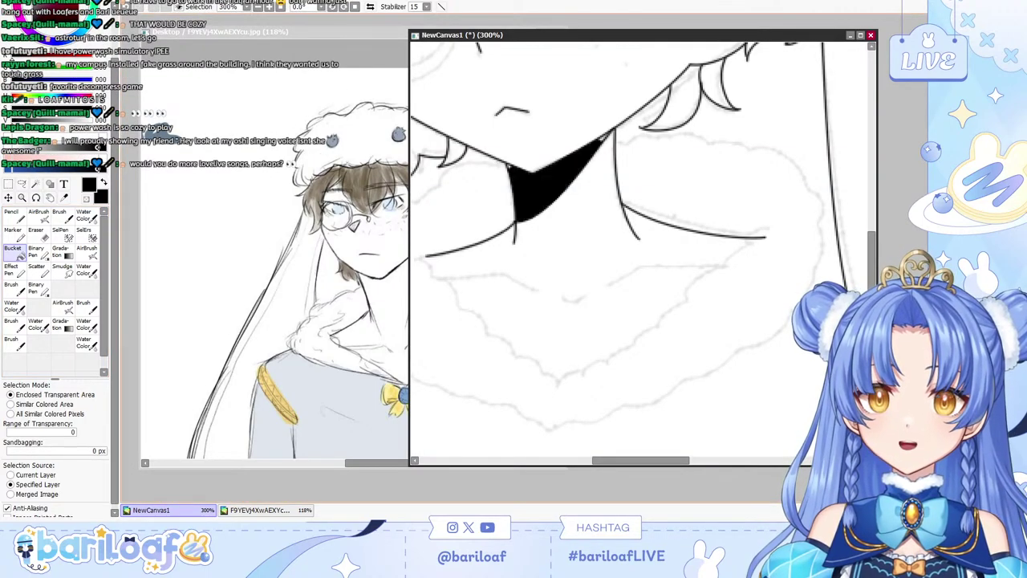
pyautogui.press('n')
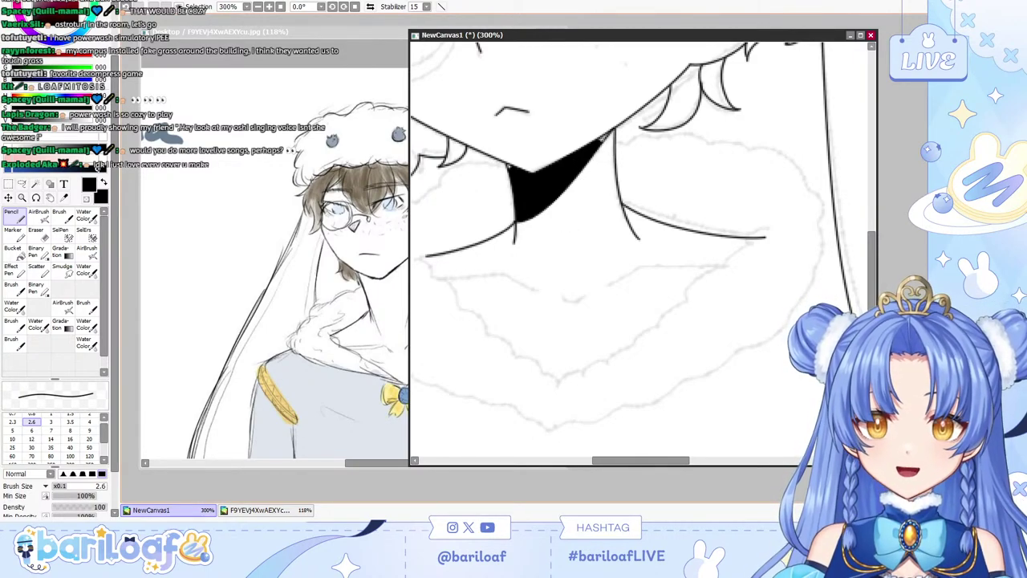
pyautogui.moveTo(604, 138)
pyautogui.mouseDown()
pyautogui.moveTo(614, 128)
pyautogui.moveTo(593, 151)
pyautogui.mouseUp()
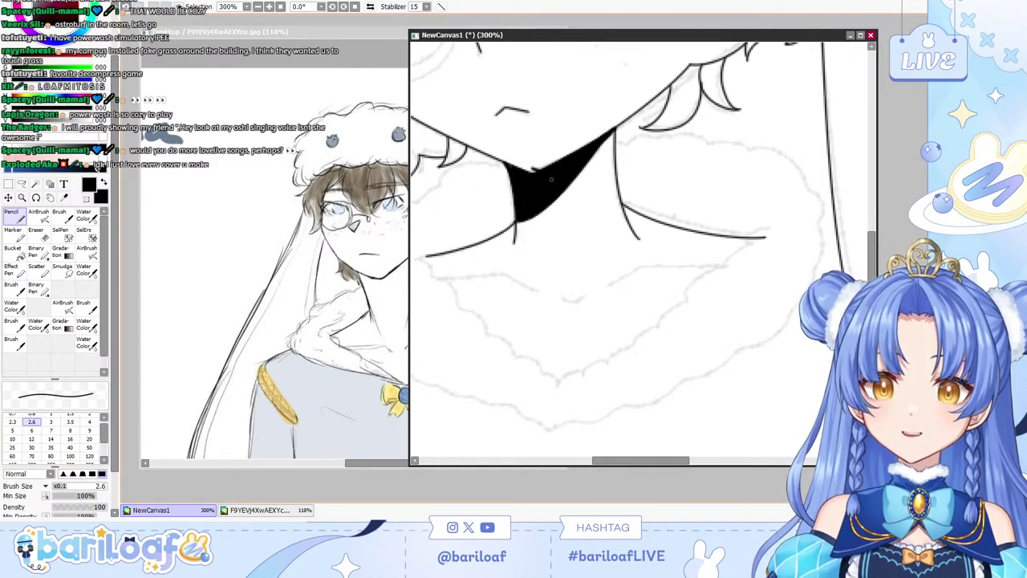
pyautogui.moveTo(512, 165); pyautogui.dragTo(536, 172)
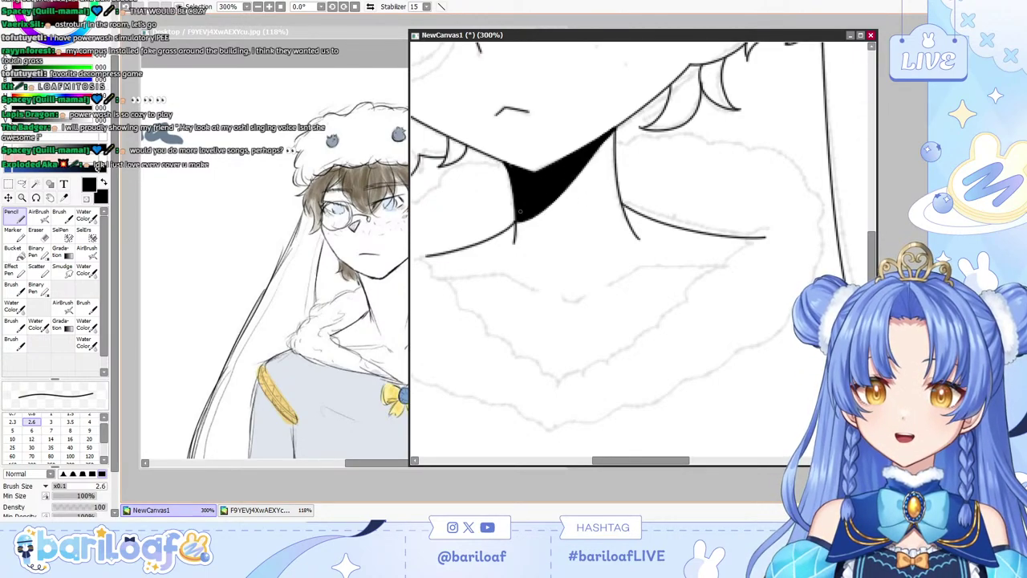
pyautogui.click(13, 231)
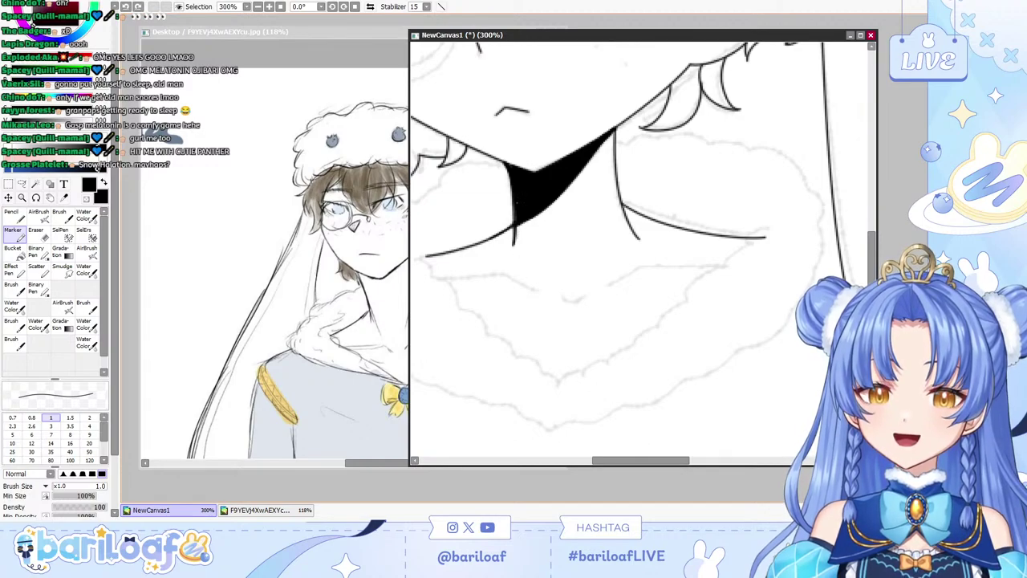
pyautogui.press('e')
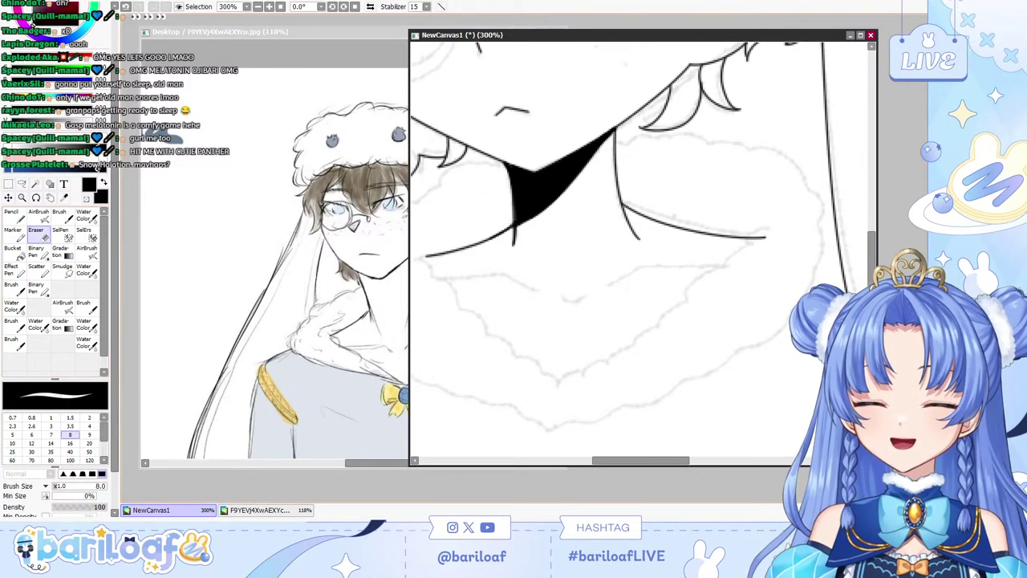
pyautogui.press('e')
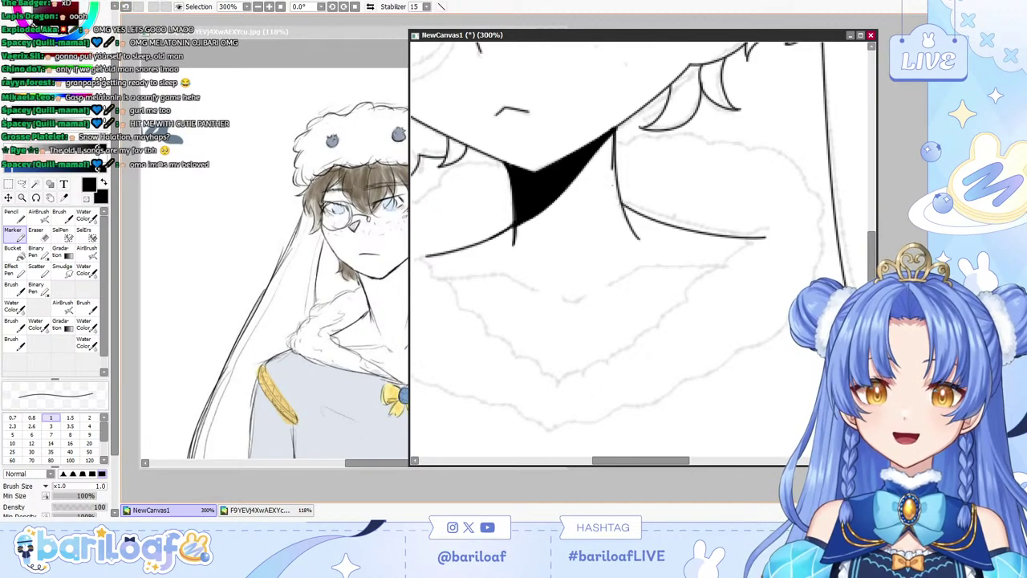
pyautogui.press('e')
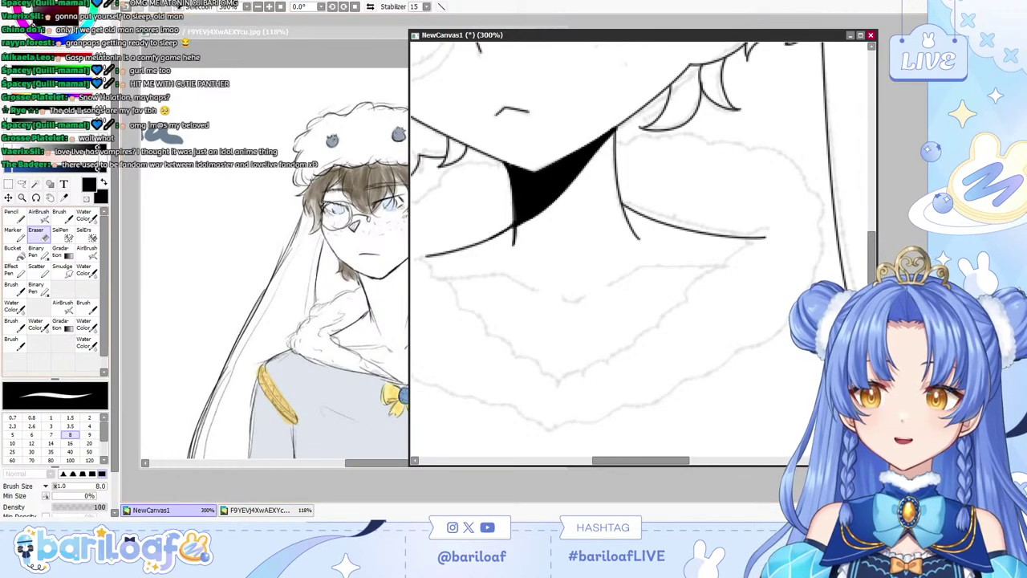
pyautogui.press('n')
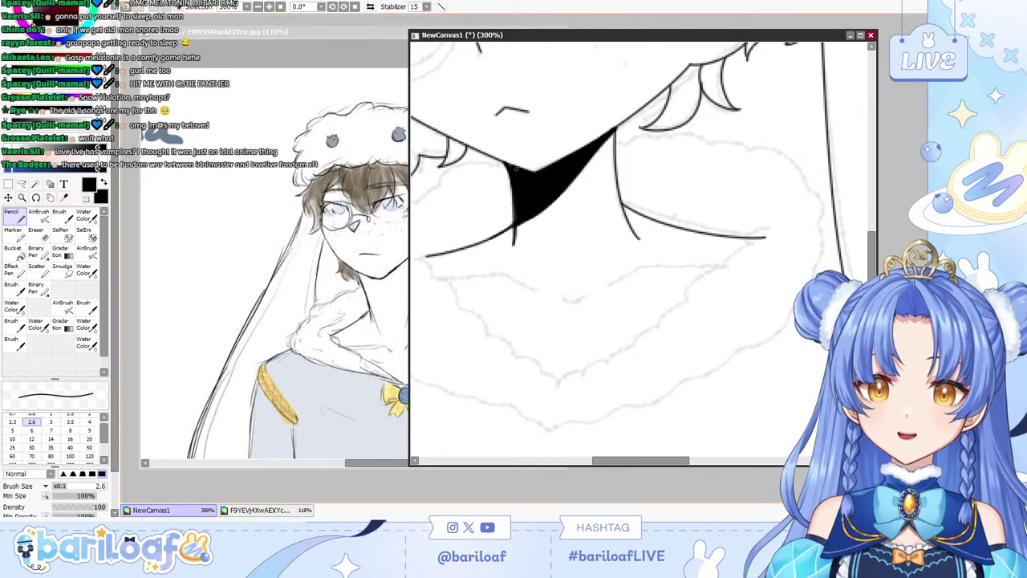
pyautogui.moveTo(616, 129); pyautogui.dragTo(613, 153)
pyautogui.hotkey('ctrl', 'z')
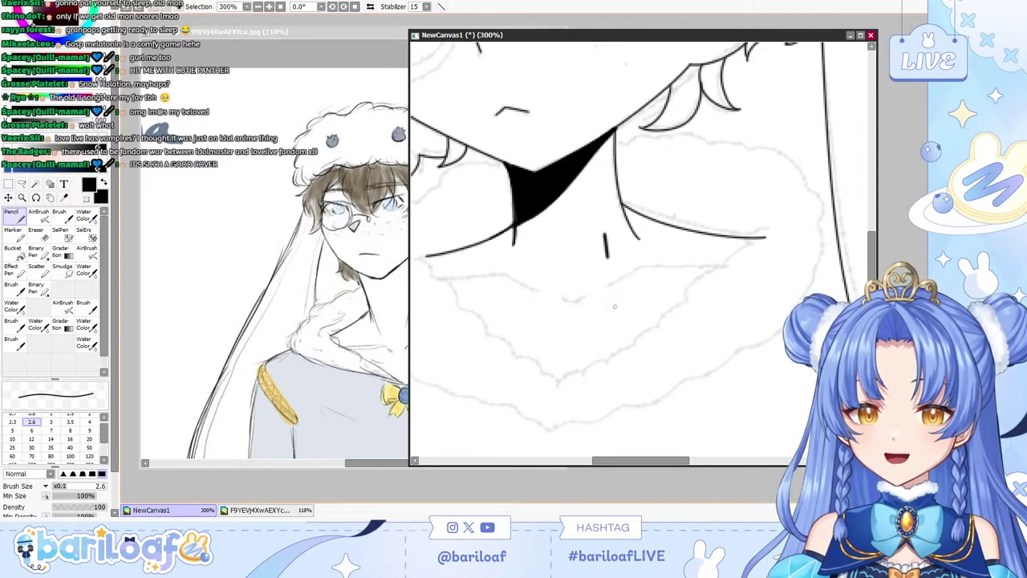
# Ink the scalloped inner and outer edges of the fluffy collar's right half with the size 1.5 Pencil.
pyautogui.press('[')
pyautogui.press('[')
pyautogui.press('[')
pyautogui.press('[')
pyautogui.press('[')
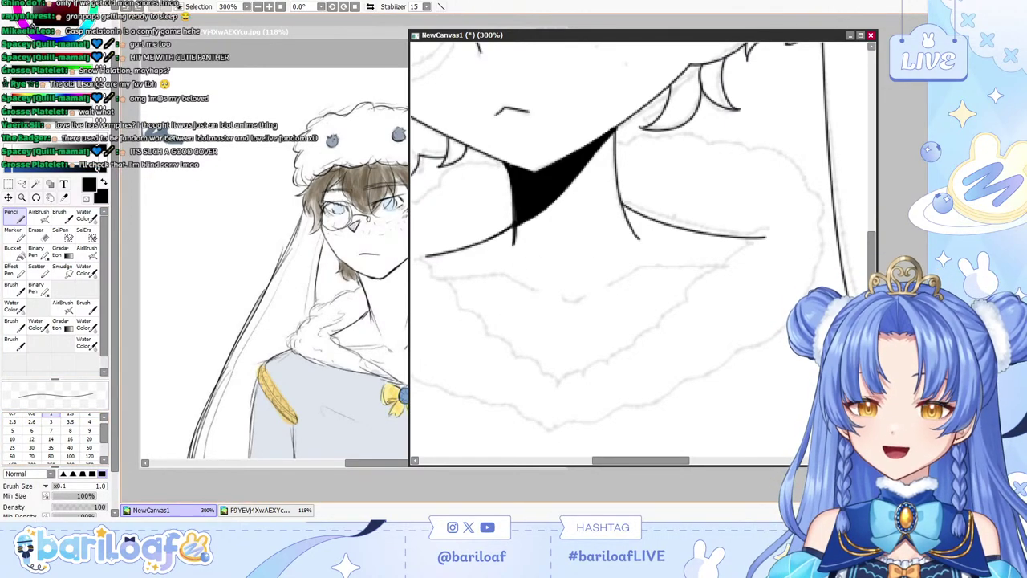
pyautogui.press(']')
pyautogui.press(']')
pyautogui.press(']')
pyautogui.press(']')
pyautogui.press(']')
pyautogui.press(']')
pyautogui.press(']')
pyautogui.press(']')
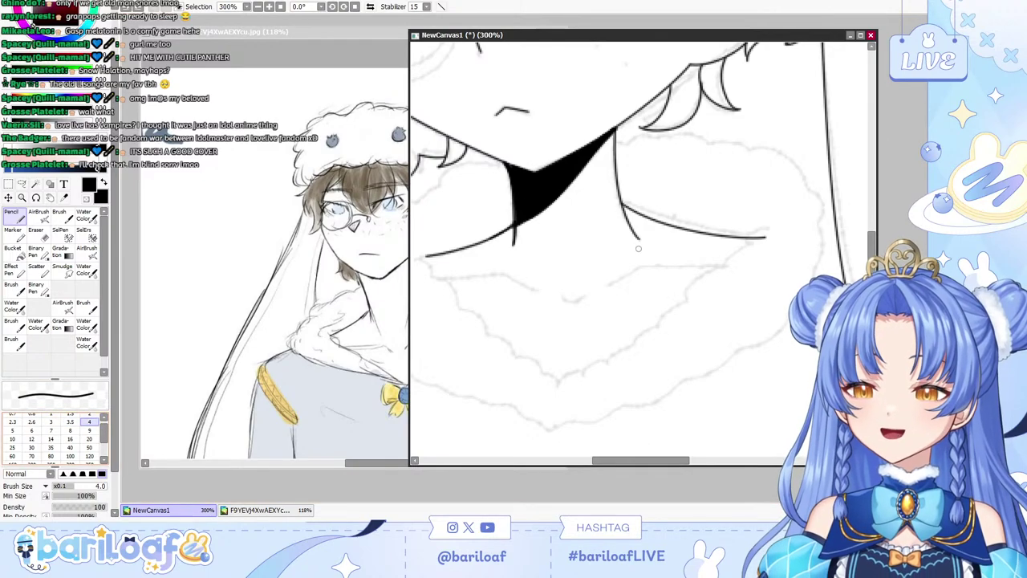
pyautogui.press('[')
pyautogui.press('[')
pyautogui.press('[')
pyautogui.press('[')
pyautogui.press('[')
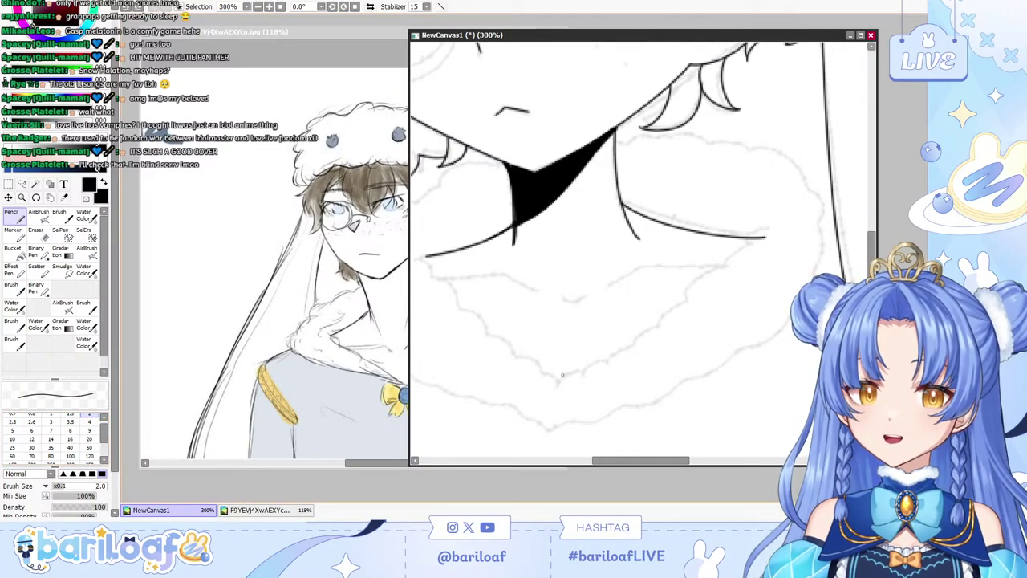
pyautogui.moveTo(552, 386); pyautogui.dragTo(721, 273)
pyautogui.hotkey('ctrl', 'z')
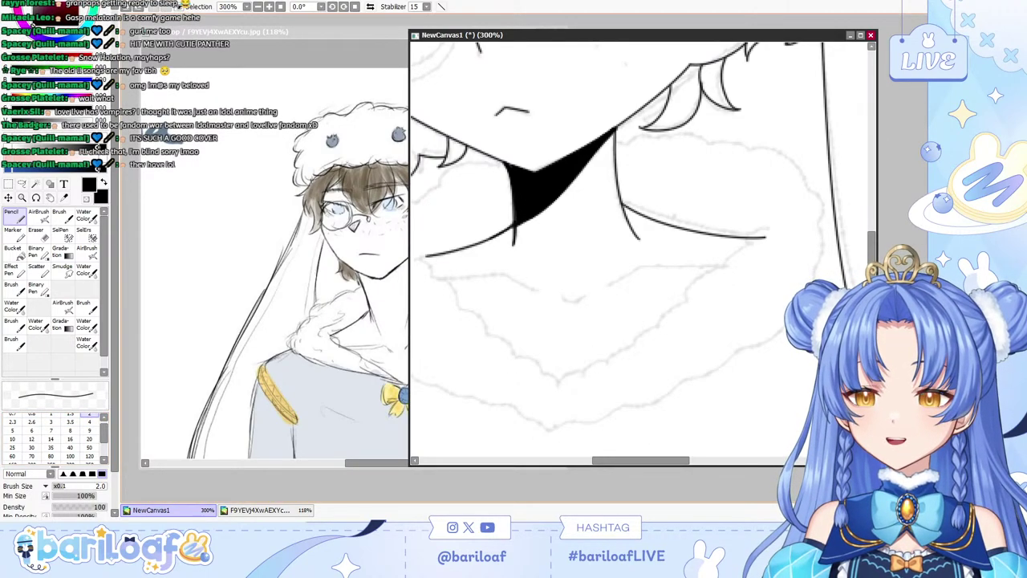
pyautogui.press('[')
pyautogui.moveTo(555, 387)
pyautogui.mouseDown()
pyautogui.moveTo(652, 331)
pyautogui.moveTo(689, 289)
pyautogui.moveTo(750, 262)
pyautogui.moveTo(787, 217)
pyautogui.mouseUp()
pyautogui.moveTo(615, 144)
pyautogui.mouseDown()
pyautogui.moveTo(753, 152)
pyautogui.moveTo(818, 217)
pyautogui.moveTo(817, 241)
pyautogui.mouseUp()
pyautogui.moveTo(742, 352); pyautogui.dragTo(550, 437)
# Ink the scalloped outer and inner edges of the fluffy collar's left half, joining them to the right half.
pyautogui.moveTo(641, 460); pyautogui.dragTo(617, 460)
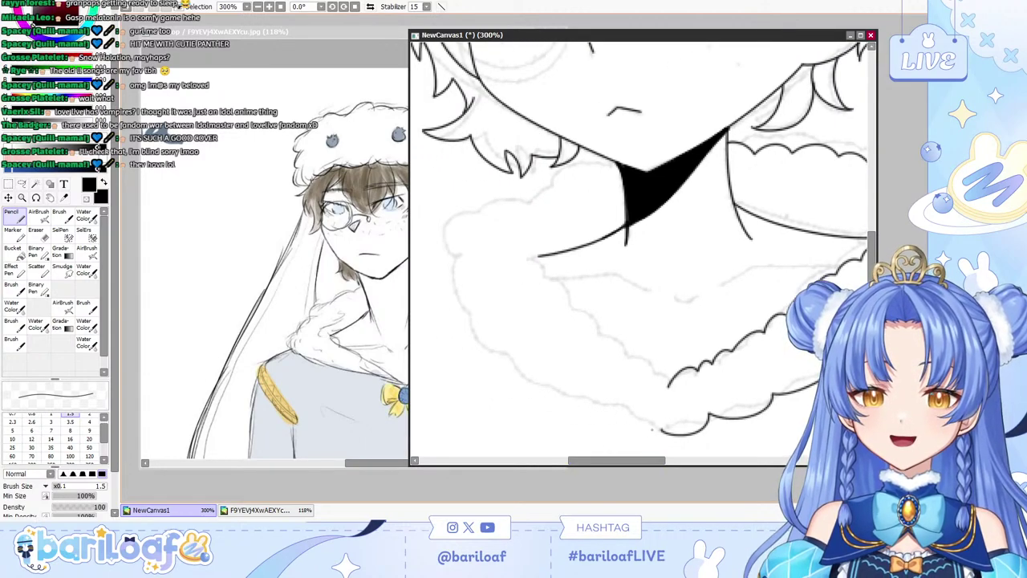
pyautogui.moveTo(660, 433)
pyautogui.mouseDown()
pyautogui.moveTo(560, 399)
pyautogui.moveTo(474, 325)
pyautogui.moveTo(448, 259)
pyautogui.moveTo(498, 202)
pyautogui.moveTo(572, 177)
pyautogui.moveTo(474, 197)
pyautogui.moveTo(434, 258)
pyautogui.moveTo(443, 301)
pyautogui.moveTo(472, 337)
pyautogui.moveTo(549, 388)
pyautogui.moveTo(645, 412)
pyautogui.moveTo(661, 433)
pyautogui.mouseUp()
pyautogui.hotkey('ctrl', 'z')
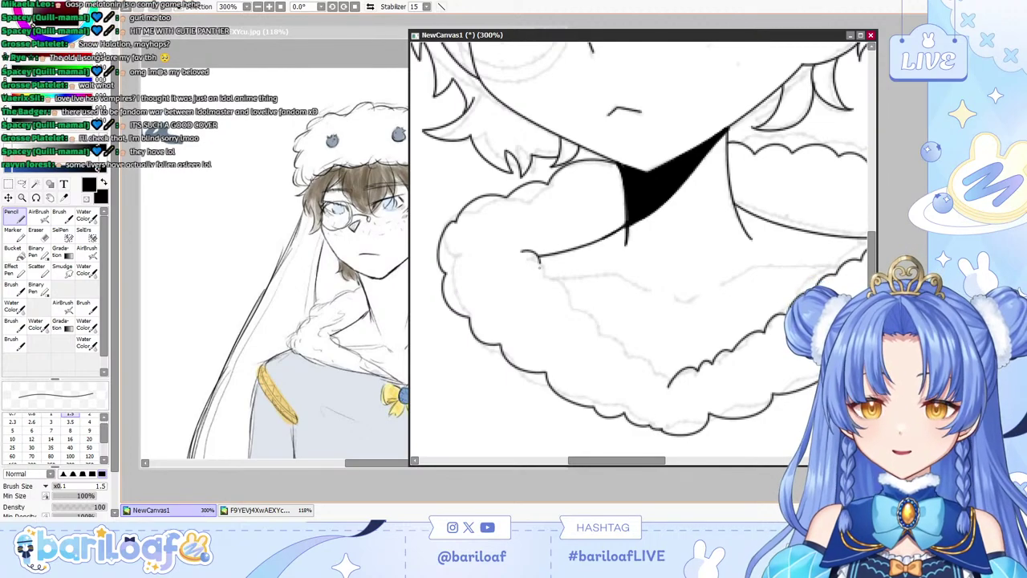
pyautogui.moveTo(523, 252); pyautogui.dragTo(674, 381)
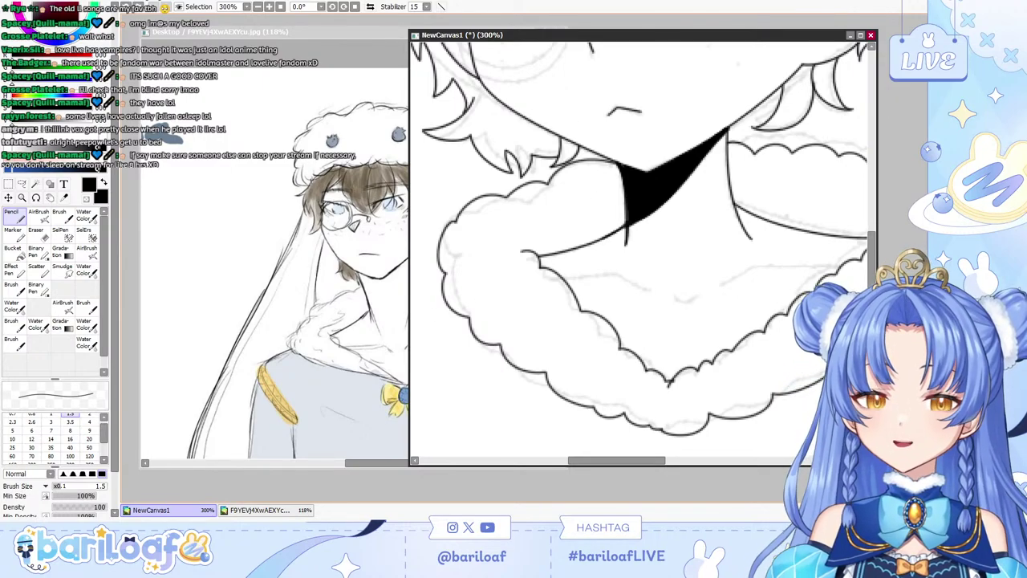
# Ink both collarbones and the small curve between them inside the fluffy collar with the size 1.5 Pencil.
pyautogui.hotkey('ctrl', 'Tab')
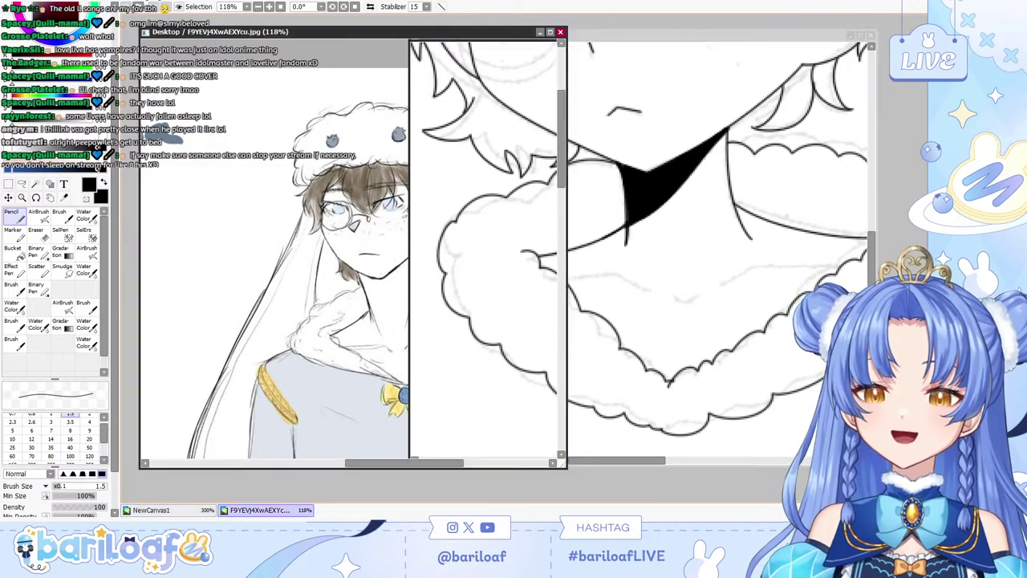
pyautogui.hotkey('ctrl', 'Tab')
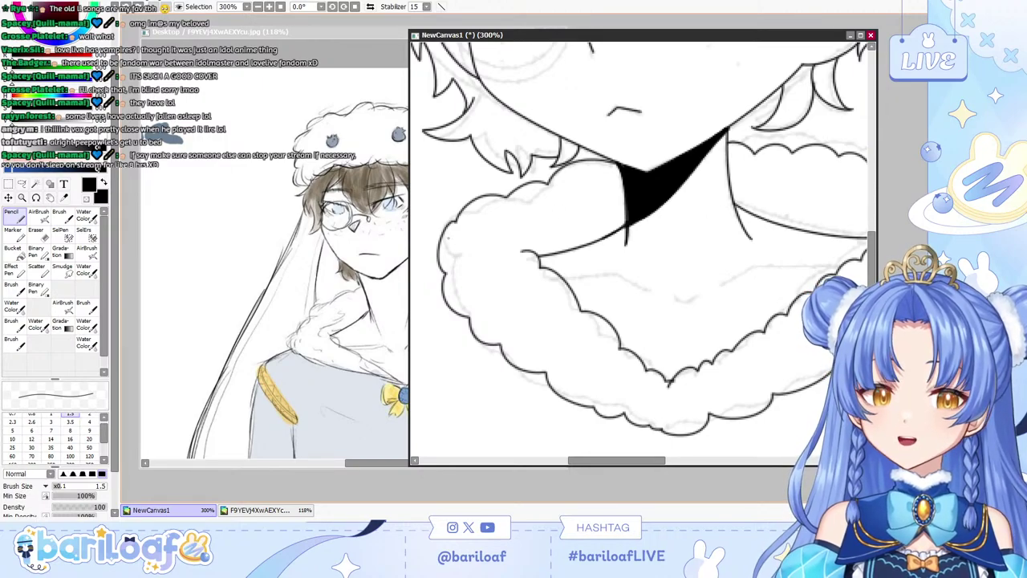
pyautogui.moveTo(555, 278)
pyautogui.mouseDown()
pyautogui.moveTo(618, 277)
pyautogui.moveTo(592, 275)
pyautogui.moveTo(658, 294)
pyautogui.mouseUp()
pyautogui.hotkey('ctrl', 'z')
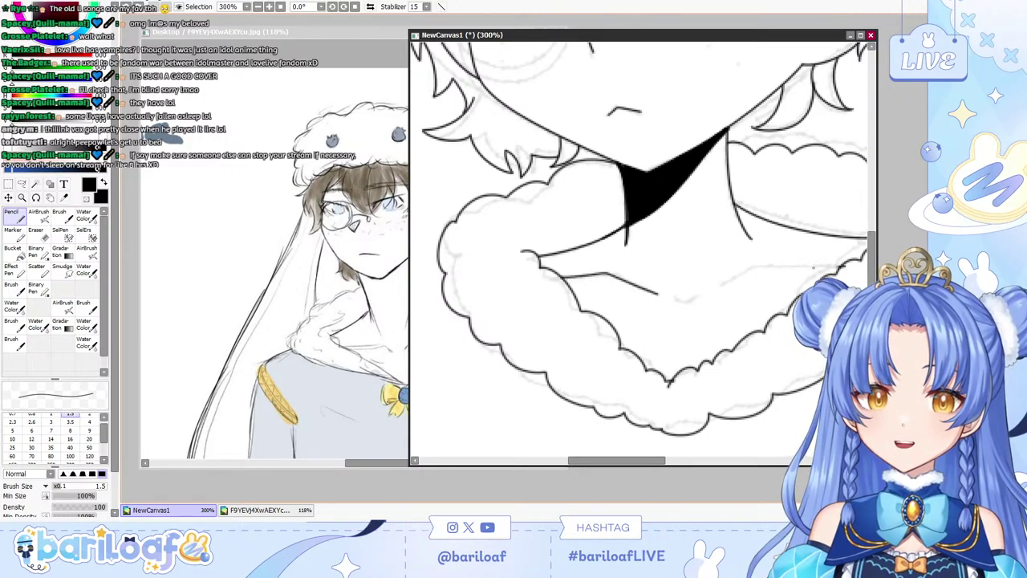
pyautogui.moveTo(851, 265); pyautogui.dragTo(707, 294)
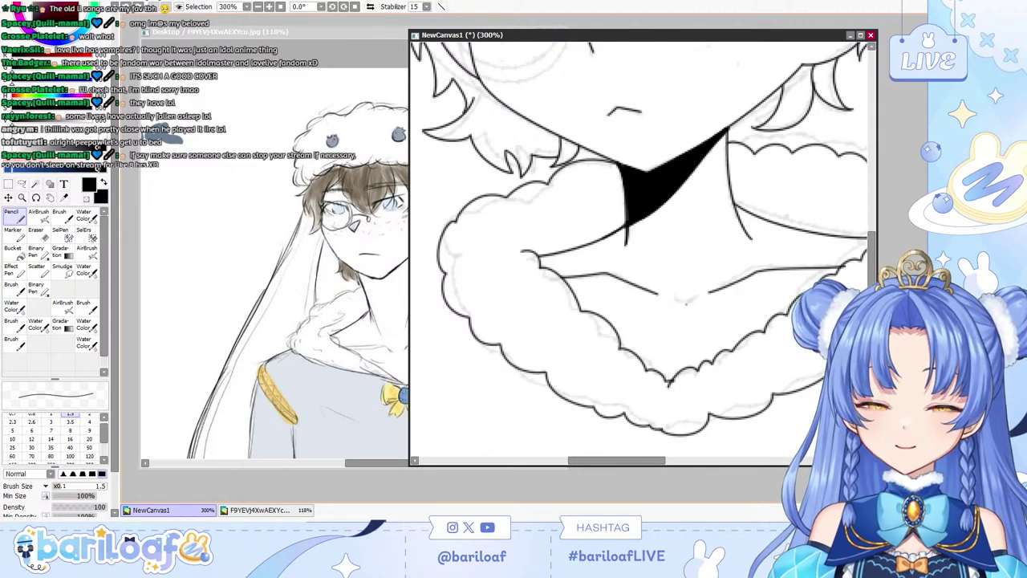
pyautogui.moveTo(669, 299); pyautogui.dragTo(690, 299)
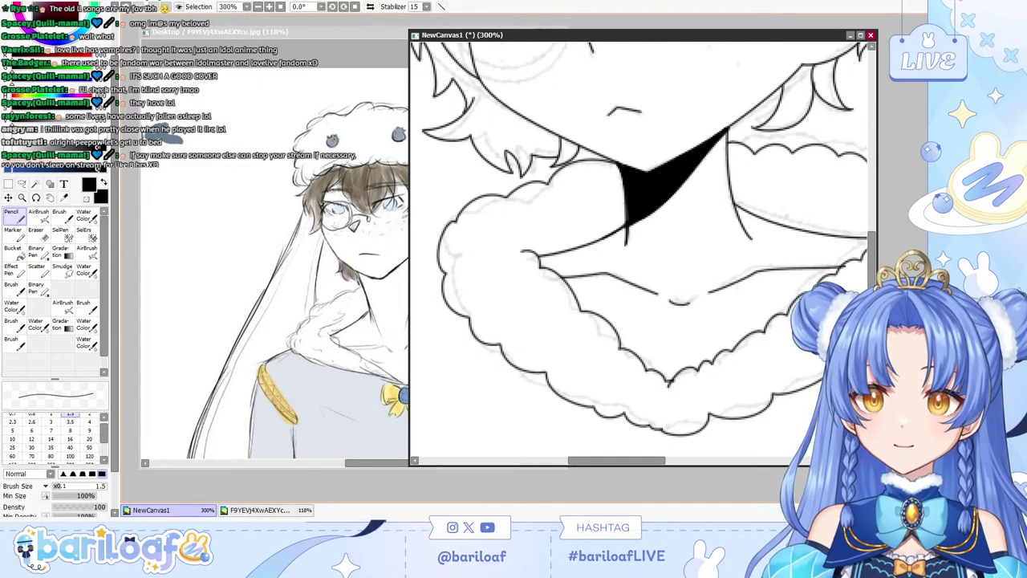
# Draw a large circle over the face with the size 1.5 Pencil along the concentric circle ruler, and turn the ruler off.
pyautogui.scroll(-4, 639, 249)
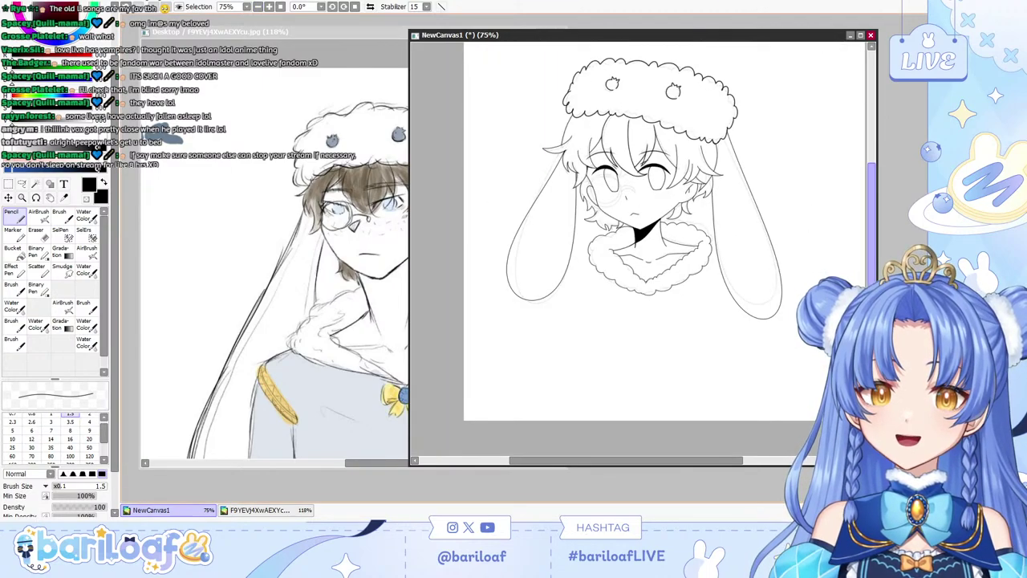
pyautogui.scroll(2, 666, 214)
pyautogui.scroll(3, 628, 260)
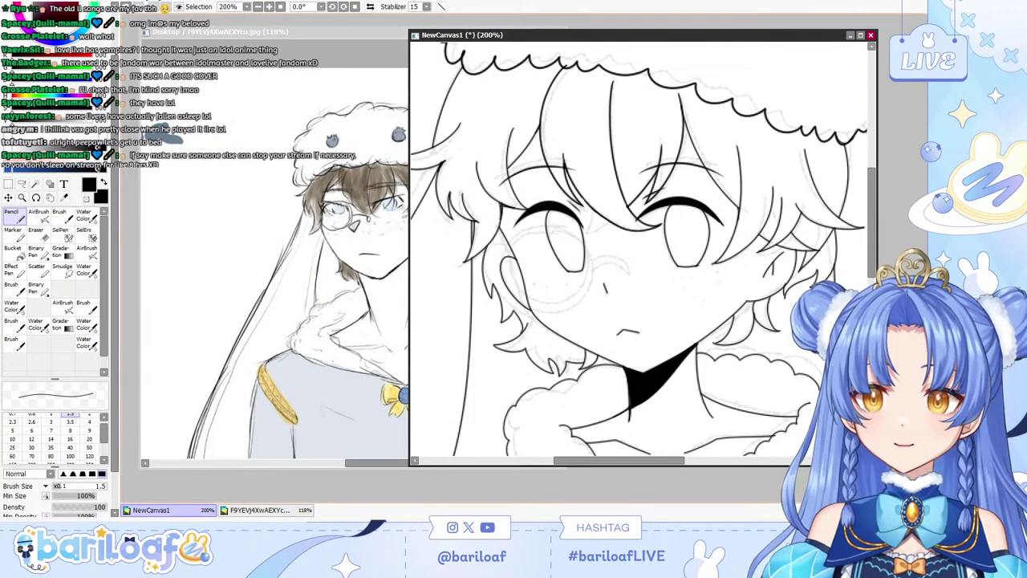
pyautogui.hotkey('ctrl', 'r')
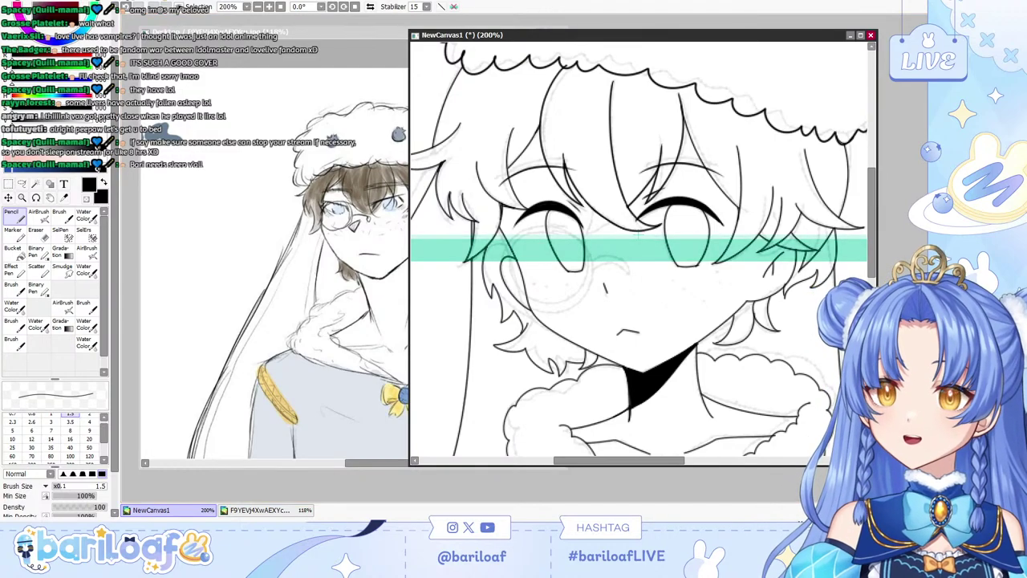
pyautogui.hotkey('ctrl', 'r')
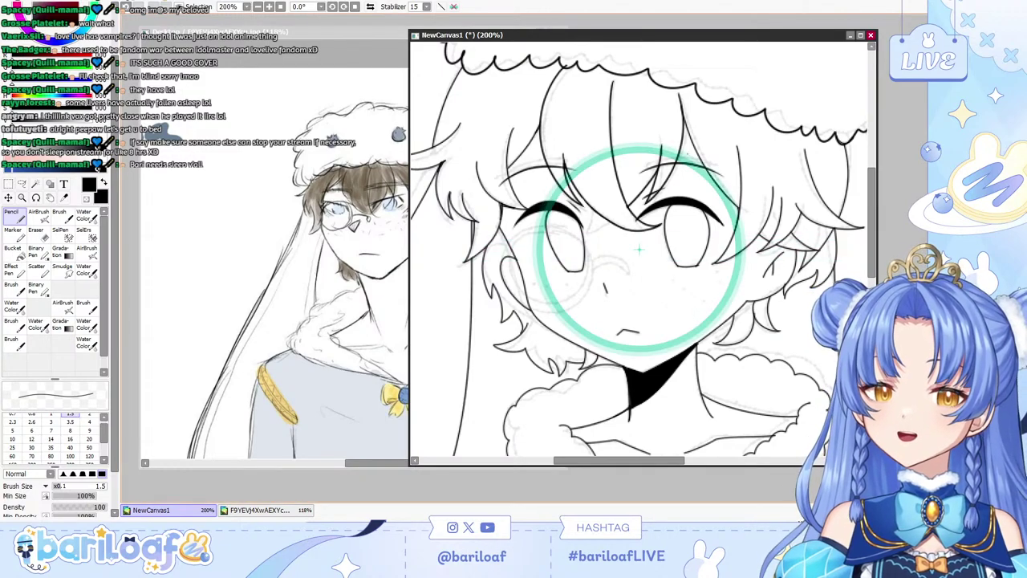
pyautogui.moveTo(734, 200)
pyautogui.mouseDown()
pyautogui.moveTo(632, 143)
pyautogui.moveTo(547, 198)
pyautogui.mouseUp()
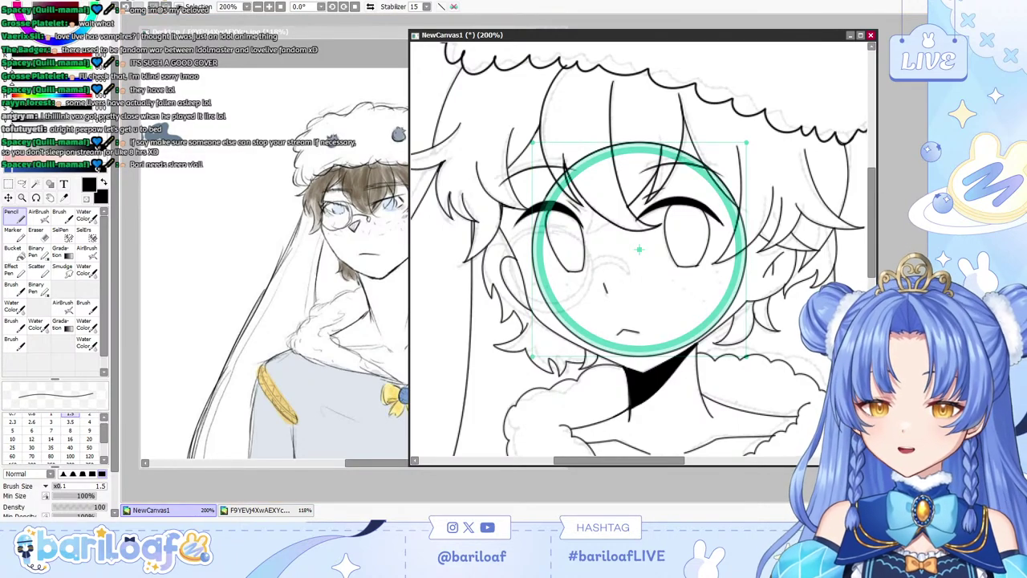
pyautogui.hotkey('ctrl', 'r')
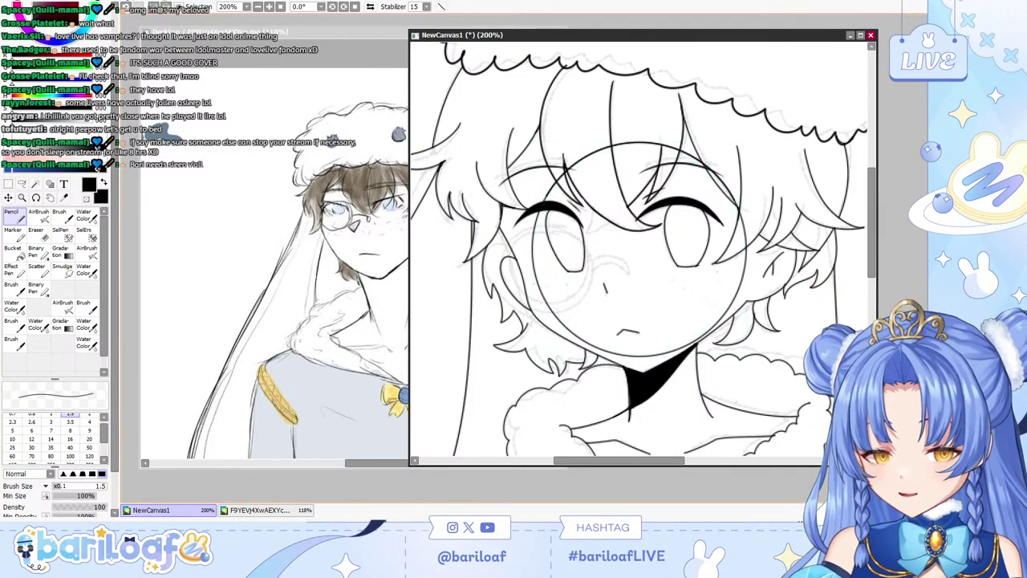
# Scale the circle down with Free Transform and fit it over the sketched round glasses lens at the left eye.
pyautogui.hotkey('ctrl', 't')
pyautogui.moveTo(771, 120); pyautogui.dragTo(631, 254)
pyautogui.moveTo(585, 309); pyautogui.dragTo(550, 270)
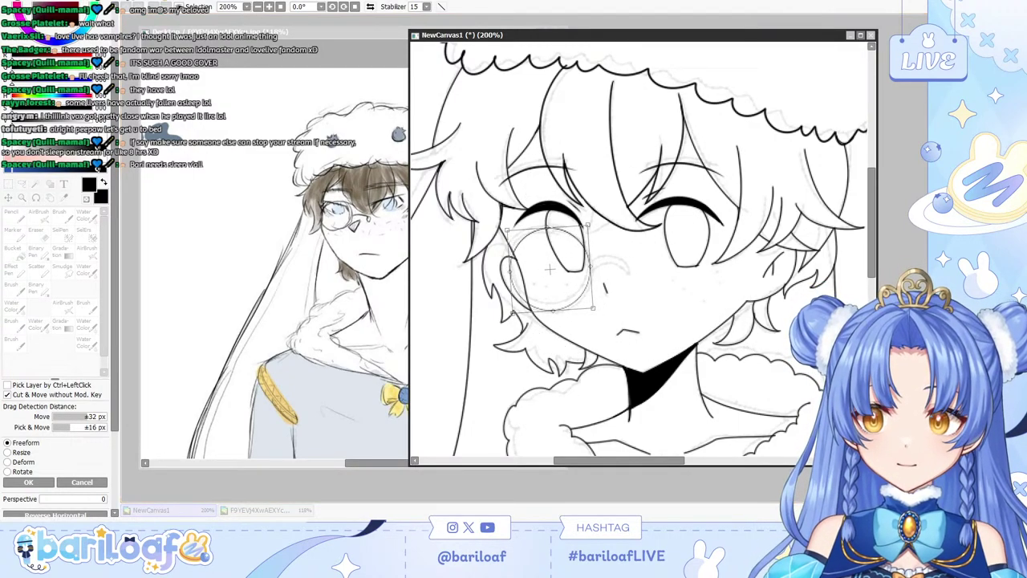
pyautogui.press('Return')
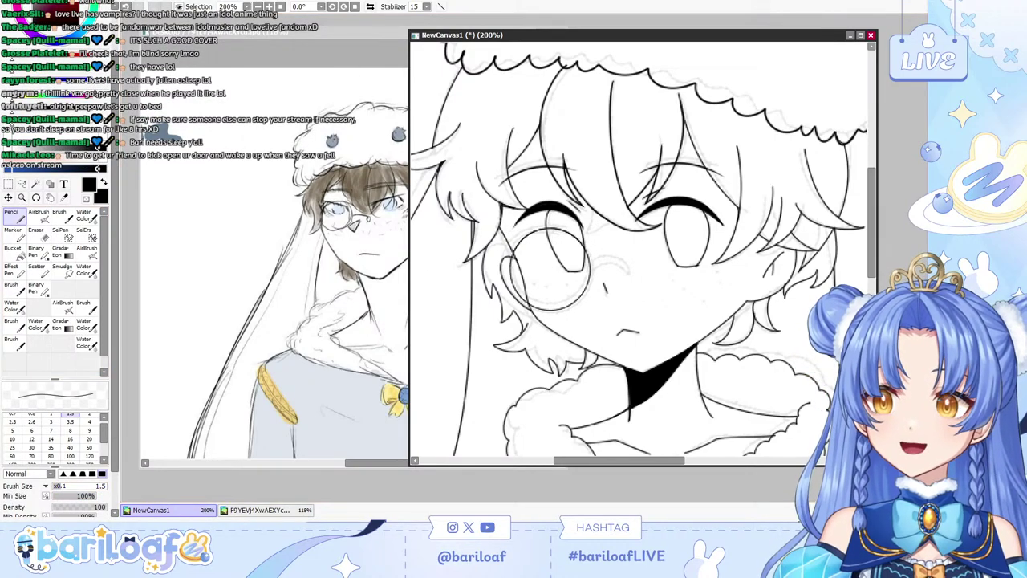
# Duplicate the lens circle and shrink the copy slightly to form a double-lined rim.
pyautogui.press('ctrl')
pyautogui.moveTo(549, 269)
pyautogui.mouseDown()
pyautogui.moveTo(562, 274)
pyautogui.moveTo(551, 270)
pyautogui.mouseUp()
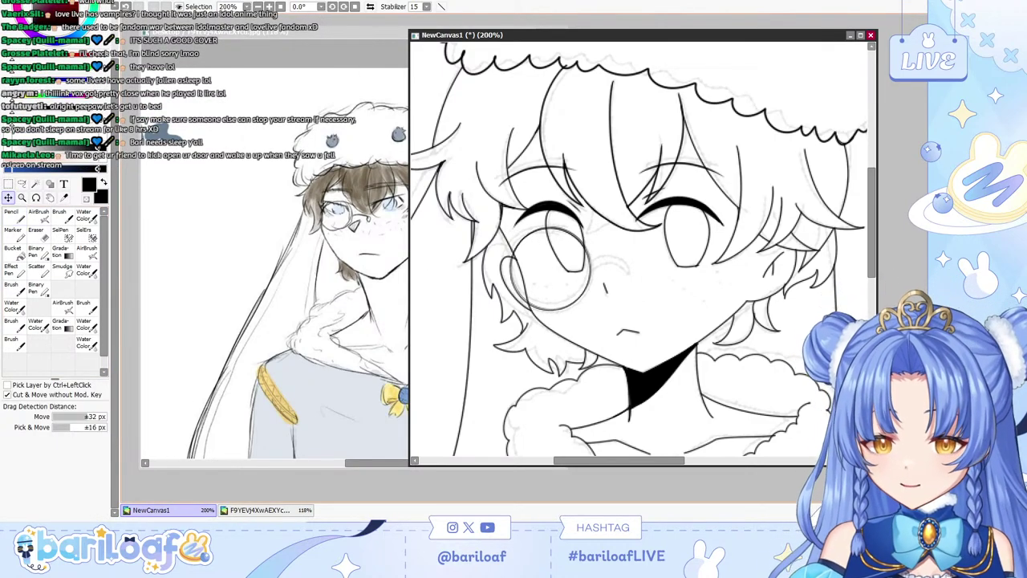
pyautogui.hotkey('ctrl', 't')
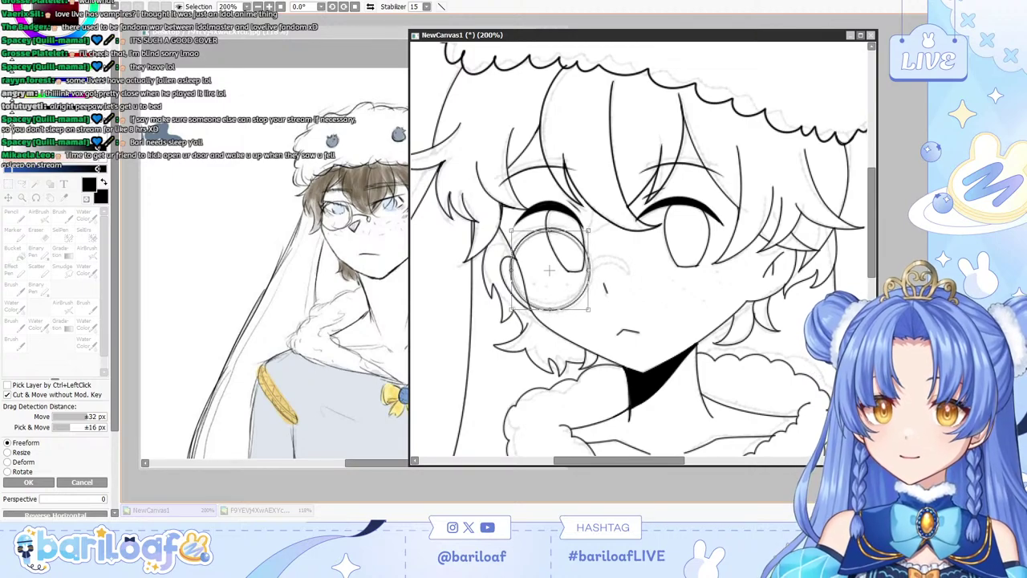
pyautogui.press('Return')
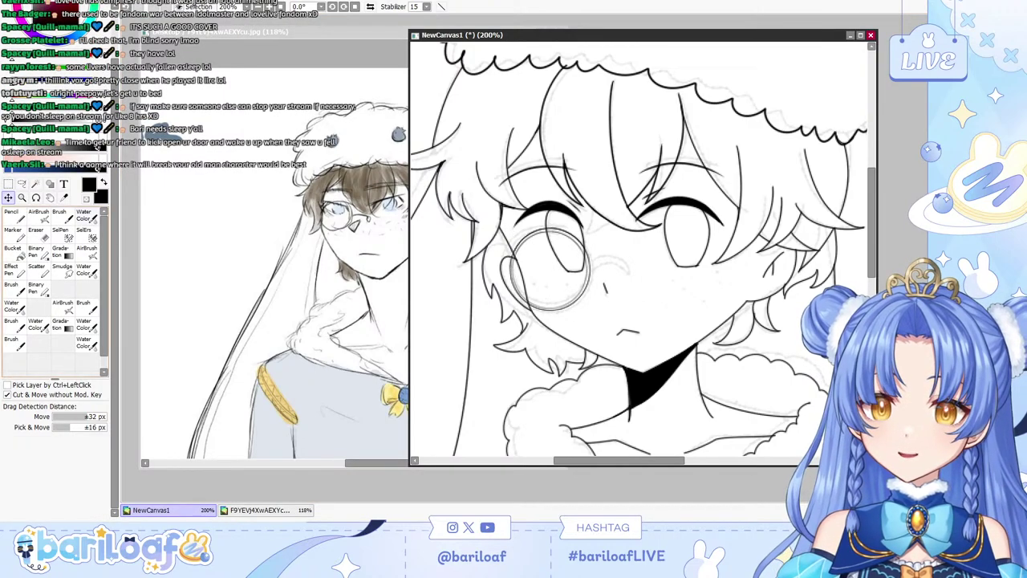
# Ink the upper arc of the glasses' nose bridge from the lens rim with the size 1 Marker, redoing the stroke until it fits.
pyautogui.press('b')
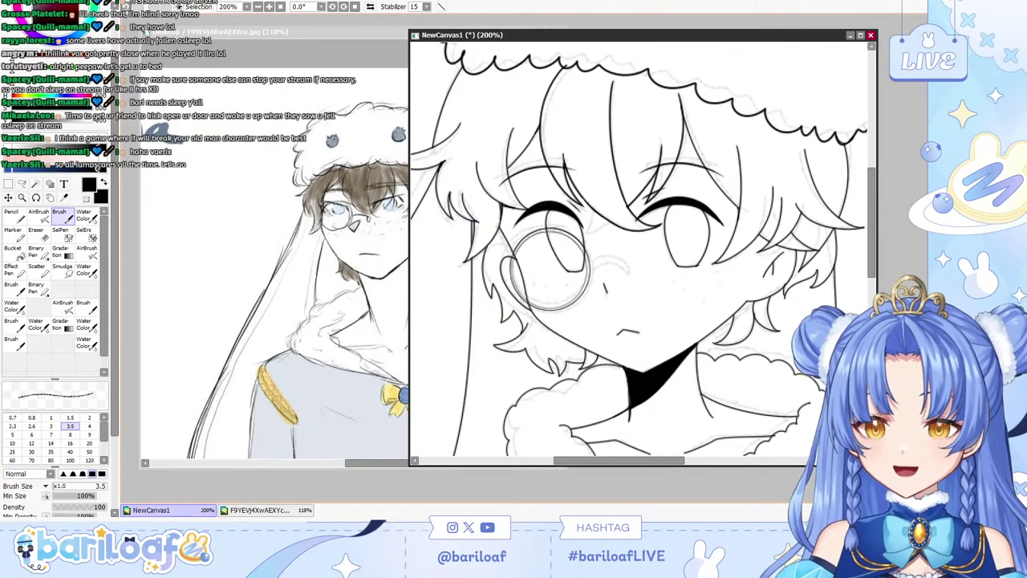
pyautogui.click(14, 234)
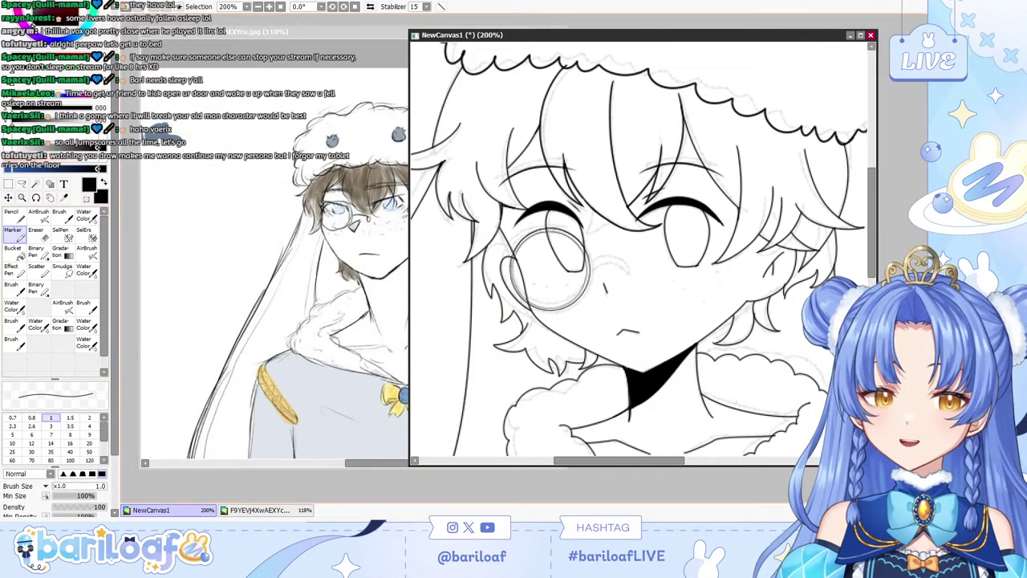
pyautogui.press('pageup')
pyautogui.press('pageup')
pyautogui.press('pageup')
pyautogui.press('pageup')
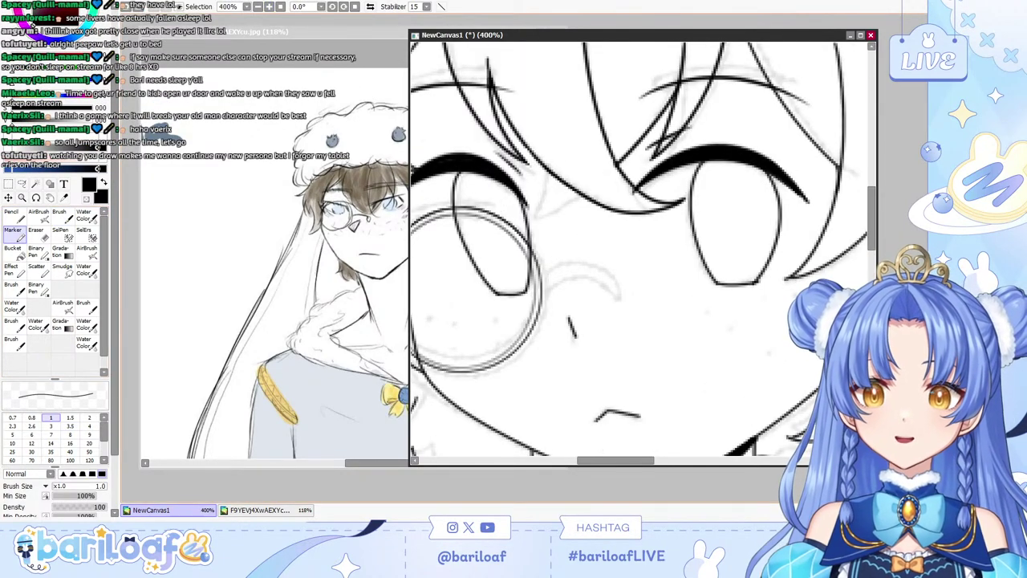
pyautogui.moveTo(541, 278)
pyautogui.mouseDown()
pyautogui.moveTo(578, 263)
pyautogui.moveTo(605, 292)
pyautogui.mouseUp()
pyautogui.hotkey('ctrl', 'z')
pyautogui.moveTo(541, 282); pyautogui.dragTo(605, 289)
pyautogui.hotkey('ctrl', 'z')
pyautogui.hotkey('ctrl', 'z')
pyautogui.moveTo(543, 283); pyautogui.dragTo(602, 280)
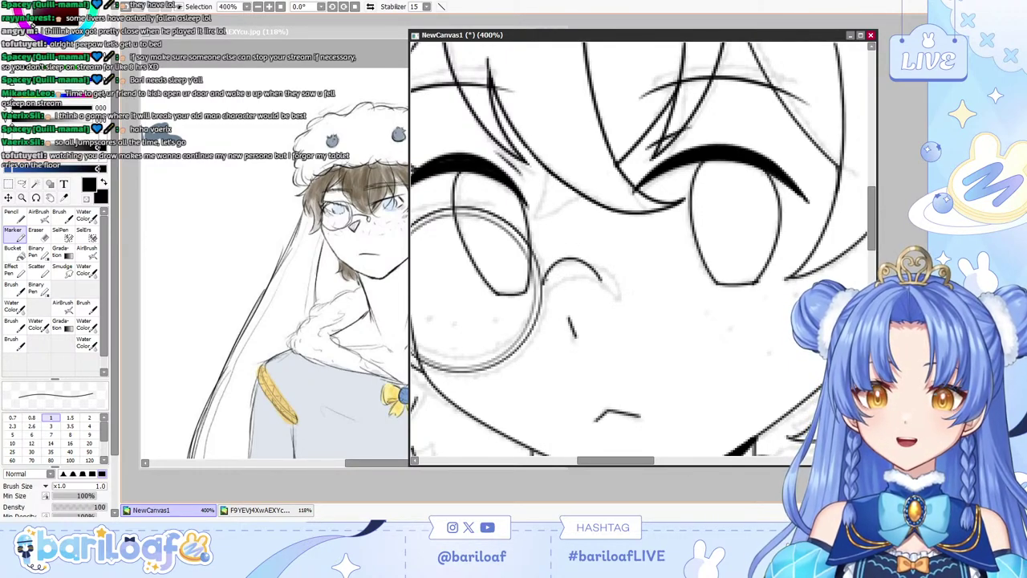
pyautogui.hotkey('ctrl', 'z')
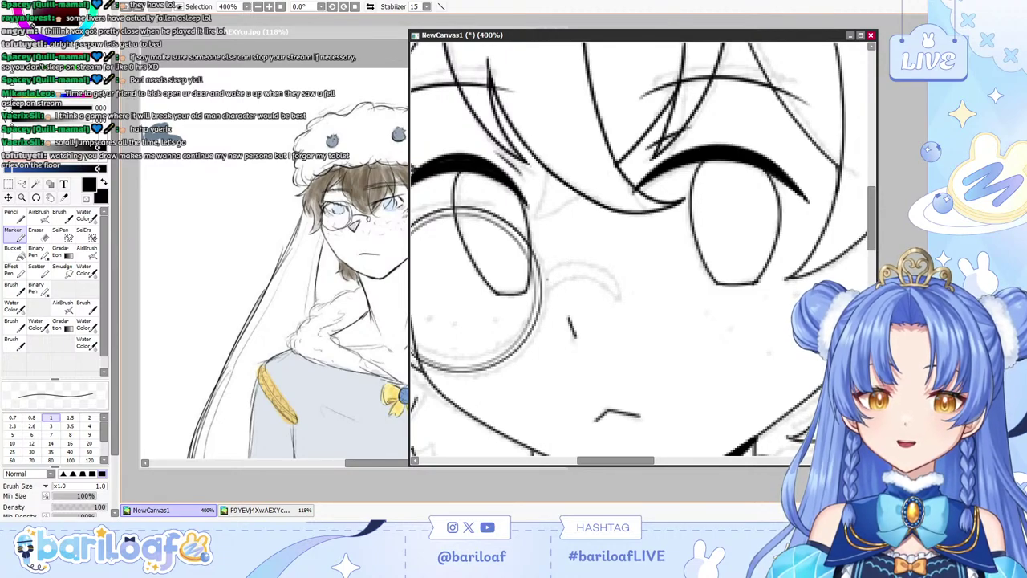
pyautogui.moveTo(546, 281)
pyautogui.mouseDown()
pyautogui.moveTo(595, 277)
pyautogui.moveTo(614, 297)
pyautogui.moveTo(547, 280)
pyautogui.moveTo(606, 295)
pyautogui.mouseUp()
pyautogui.hotkey('ctrl', 'z')
pyautogui.hotkey('ctrl', 'z')
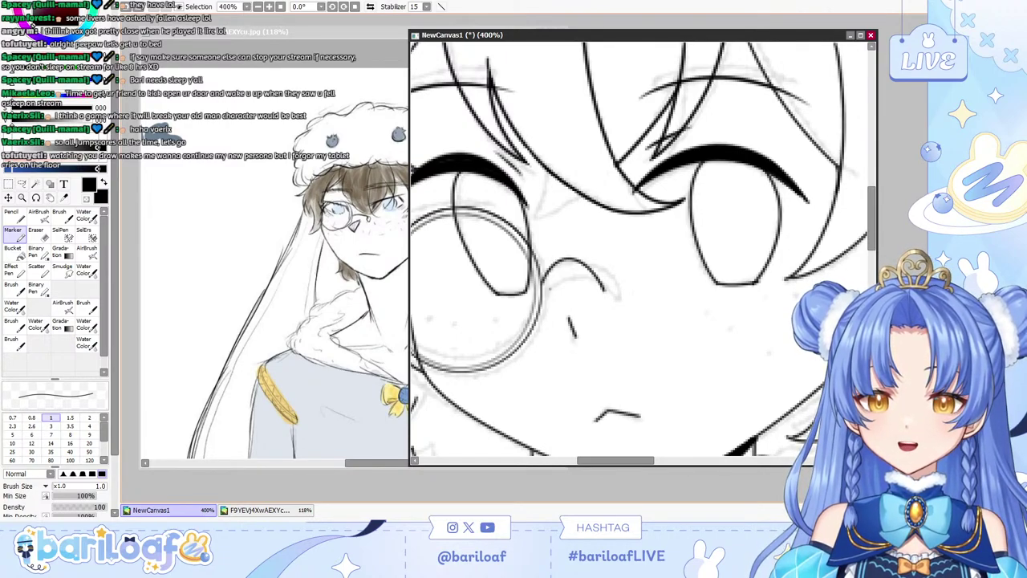
# Ink the lower arc of the glasses' nose bridge and join its end to the upper arc.
pyautogui.moveTo(543, 301); pyautogui.dragTo(605, 293)
pyautogui.hotkey('ctrl', 'z')
pyautogui.moveTo(542, 301); pyautogui.dragTo(605, 293)
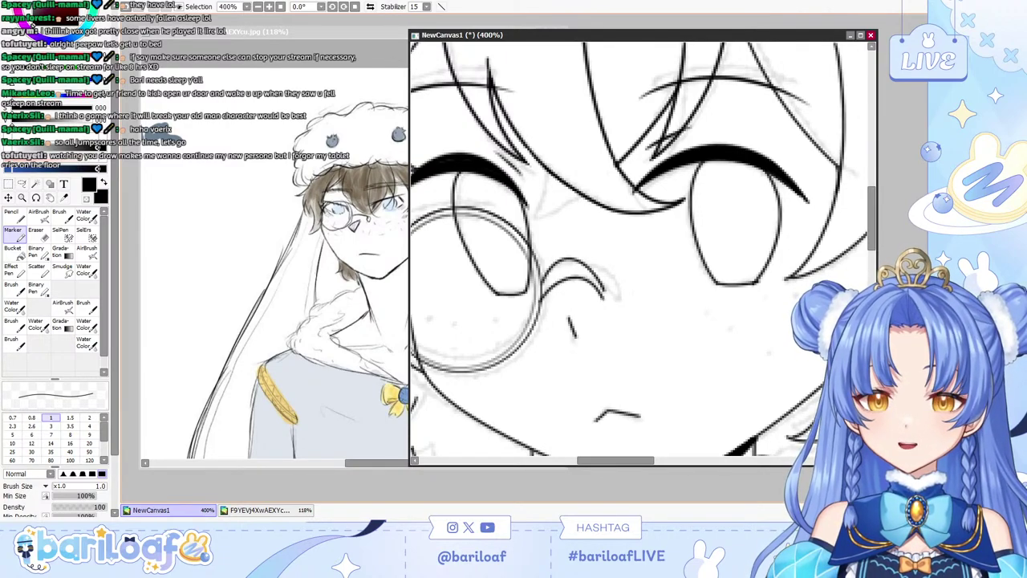
pyautogui.hotkey('ctrl', 'z')
pyautogui.moveTo(543, 288); pyautogui.dragTo(601, 296)
pyautogui.hotkey('ctrl', 'z')
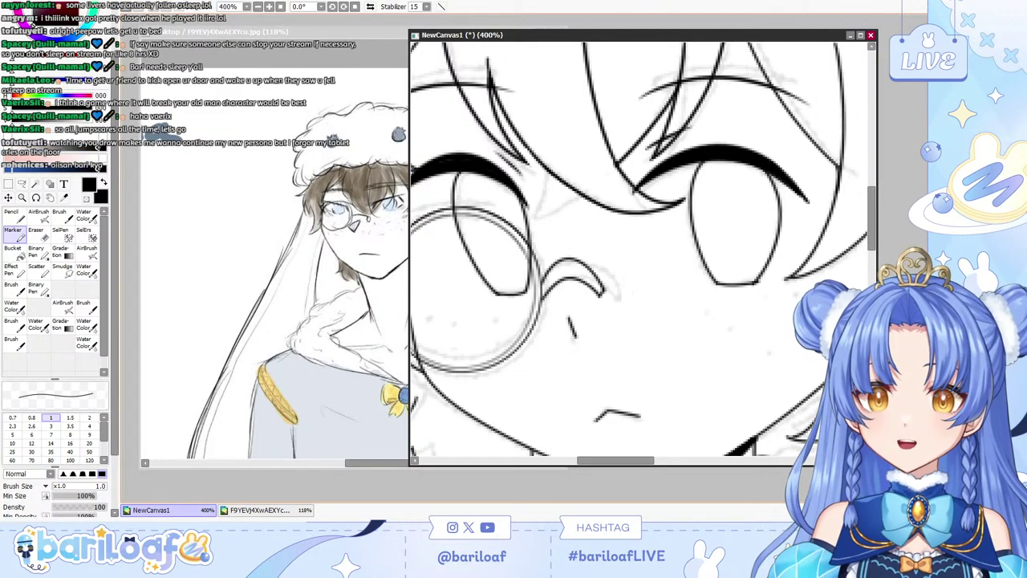
# Select the empty background around the character with the Magic Wand in Enclosed Transparent Area mode.
pyautogui.click(257, 6)
pyautogui.click(258, 6)
pyautogui.click(257, 6)
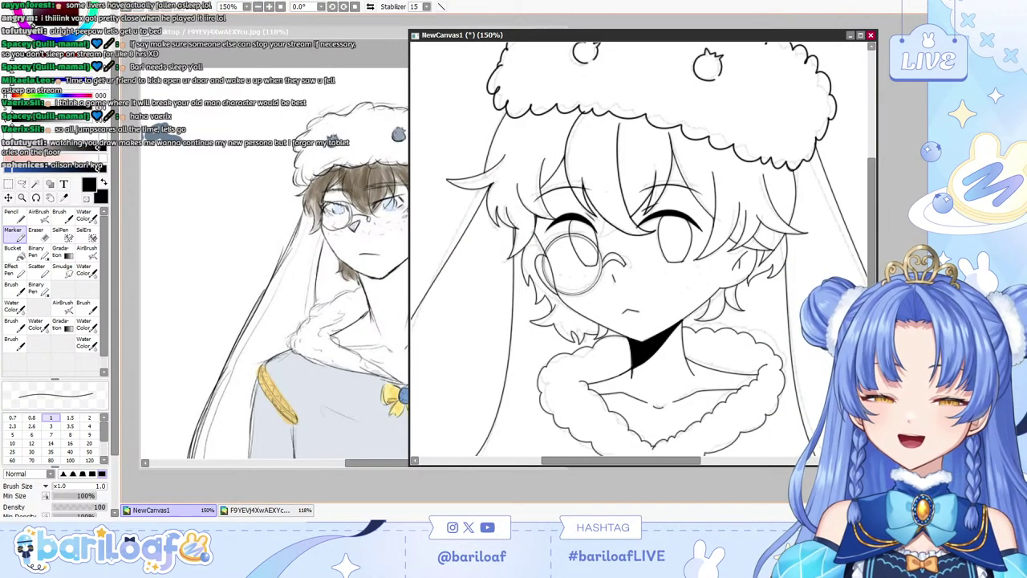
pyautogui.moveTo(872, 220); pyautogui.dragTo(871, 267)
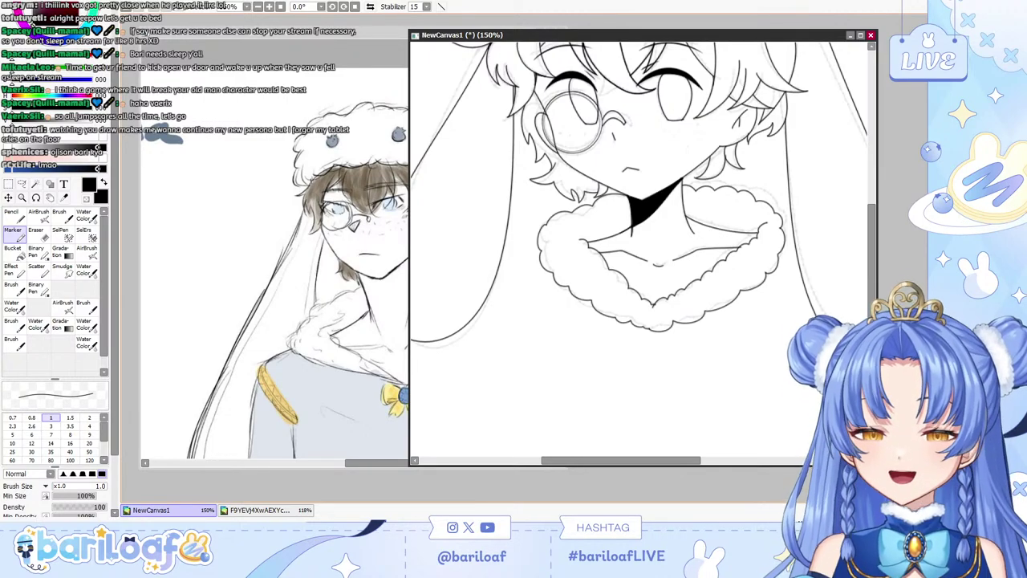
pyautogui.click(260, 7)
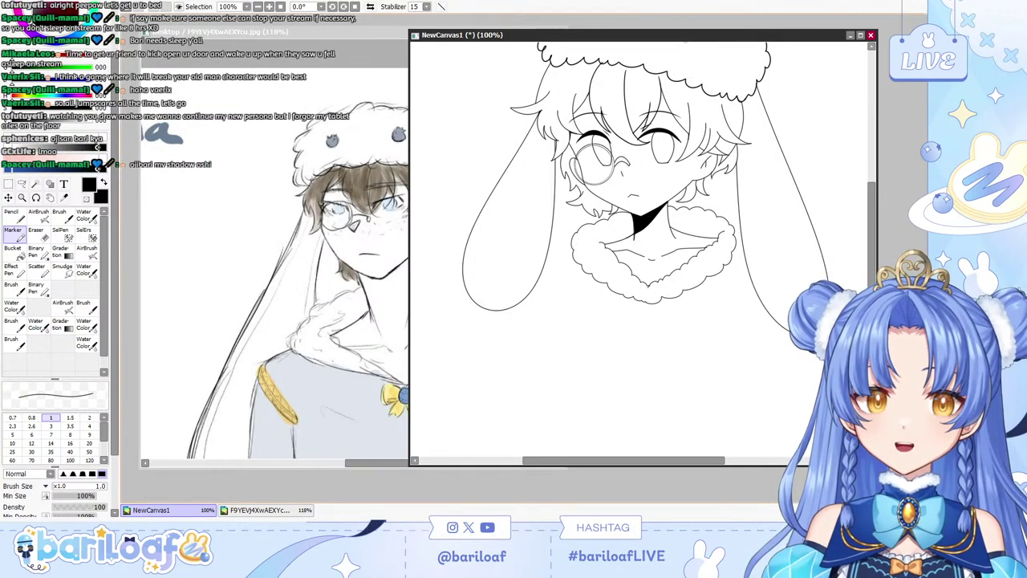
pyautogui.press('w')
pyautogui.click(618, 369)
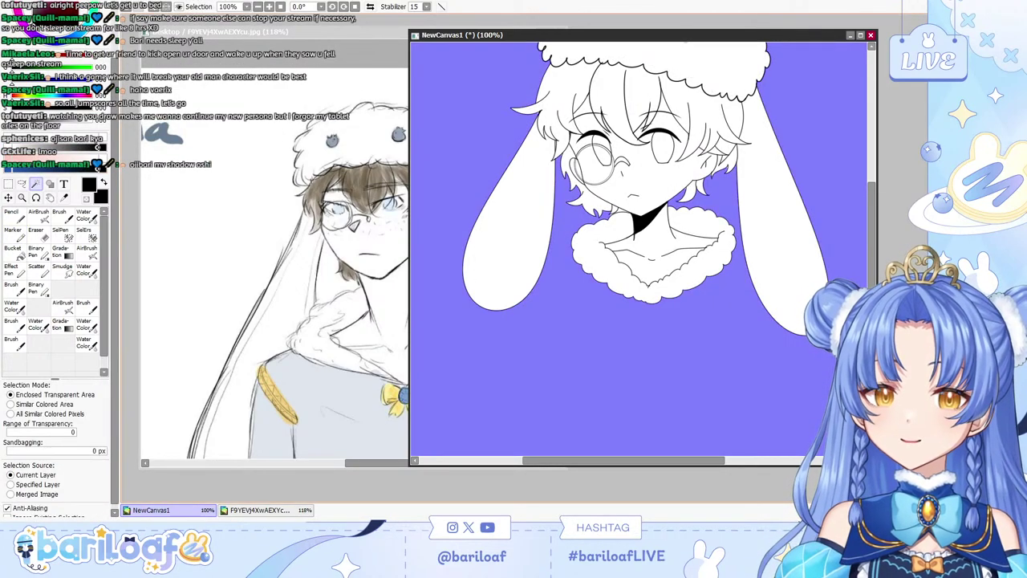
pyautogui.scroll(3, 642, 241)
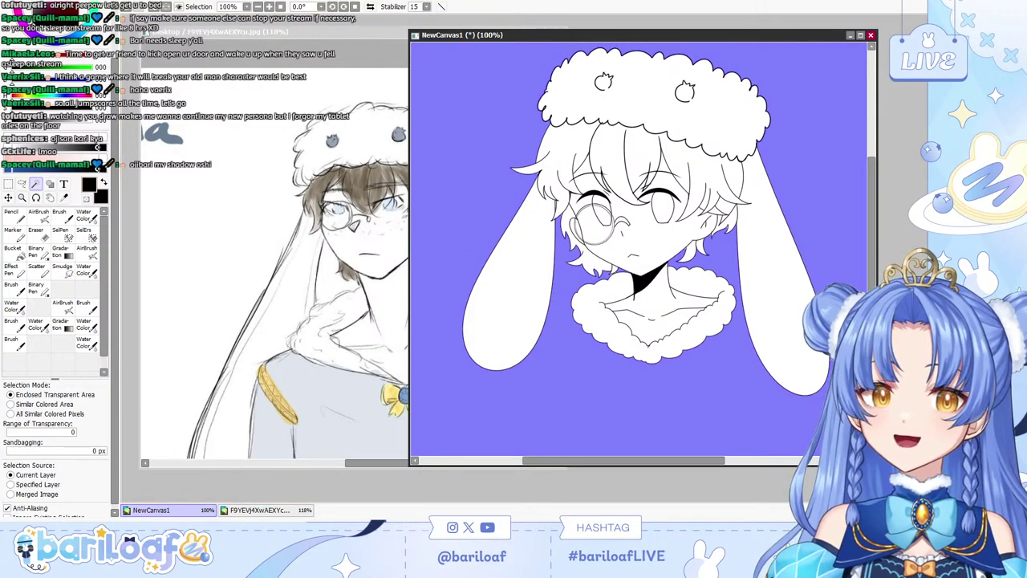
# Inspect the background selection's edges around the hair, ears, hat and collar for gaps, with the size 8 SelPen active.
pyautogui.press('e')
pyautogui.click(63, 234)
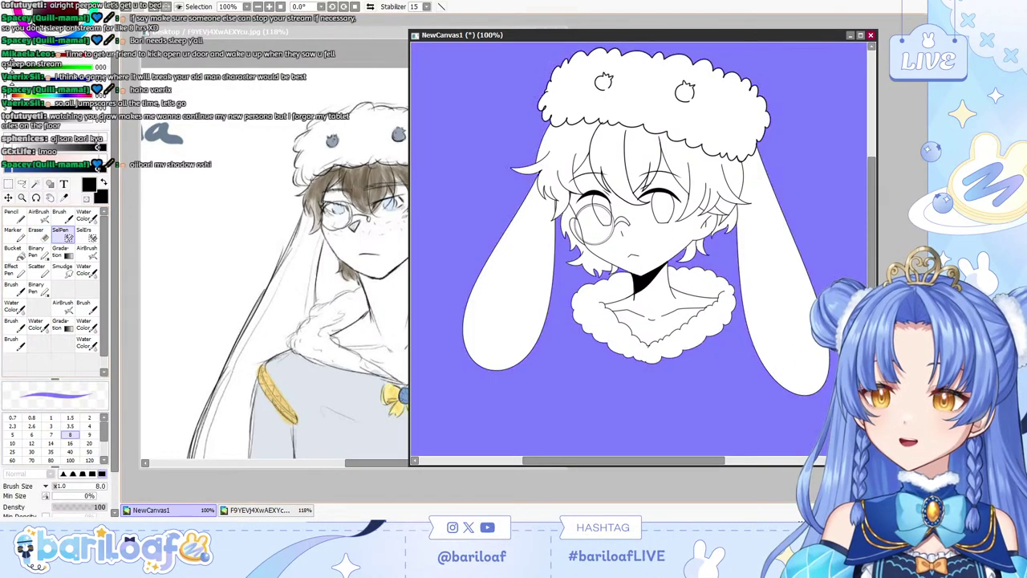
pyautogui.scroll(-1, 639, 248)
pyautogui.scroll(4, 640, 249)
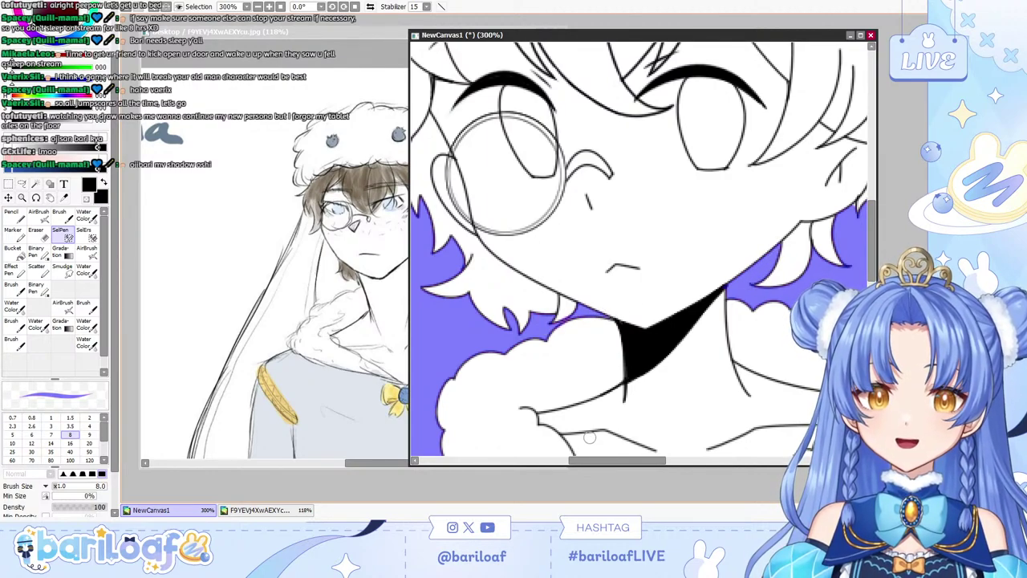
pyautogui.moveTo(602, 461); pyautogui.dragTo(594, 460)
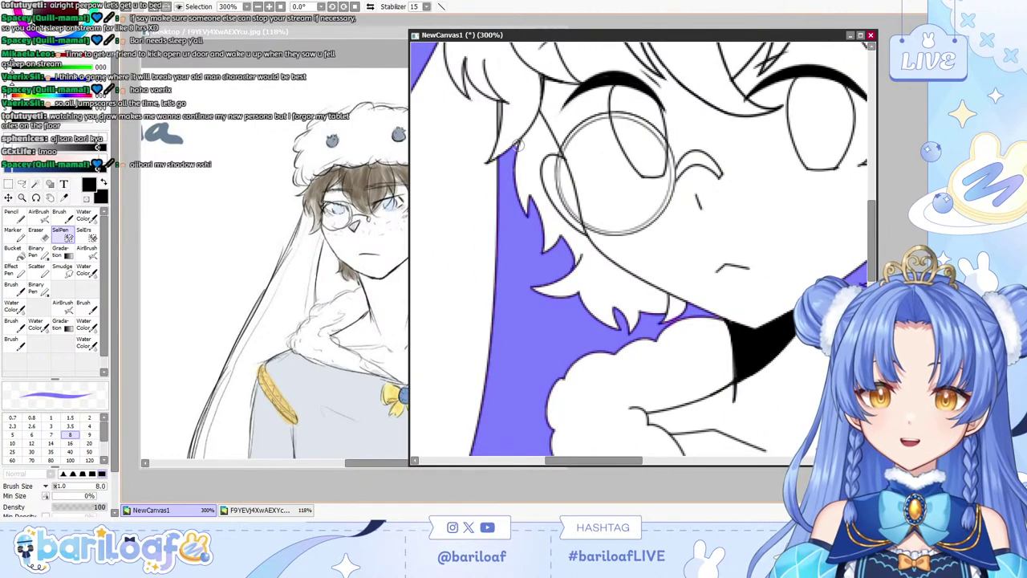
pyautogui.click(259, 6)
pyautogui.click(258, 6)
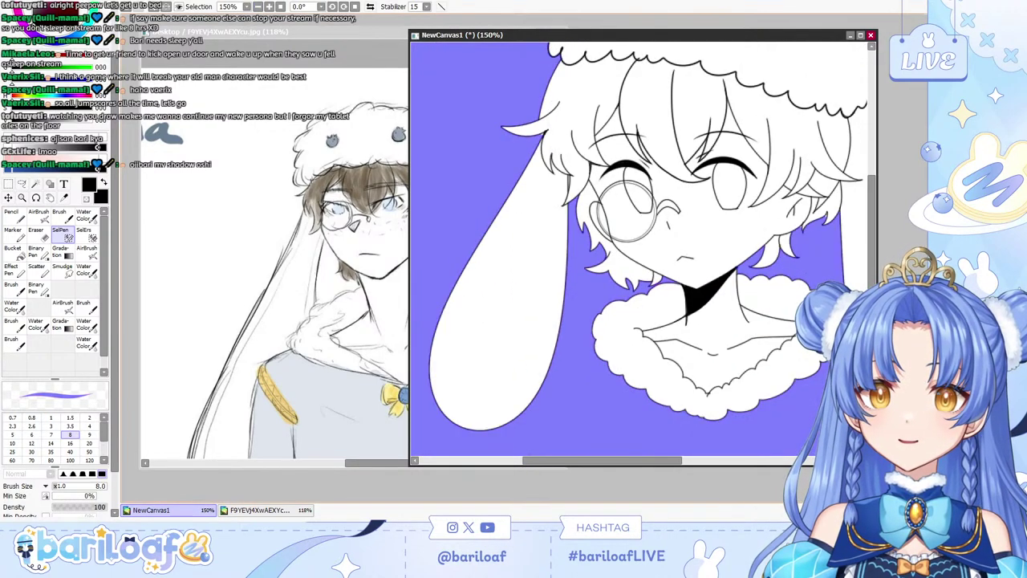
pyautogui.press('+')
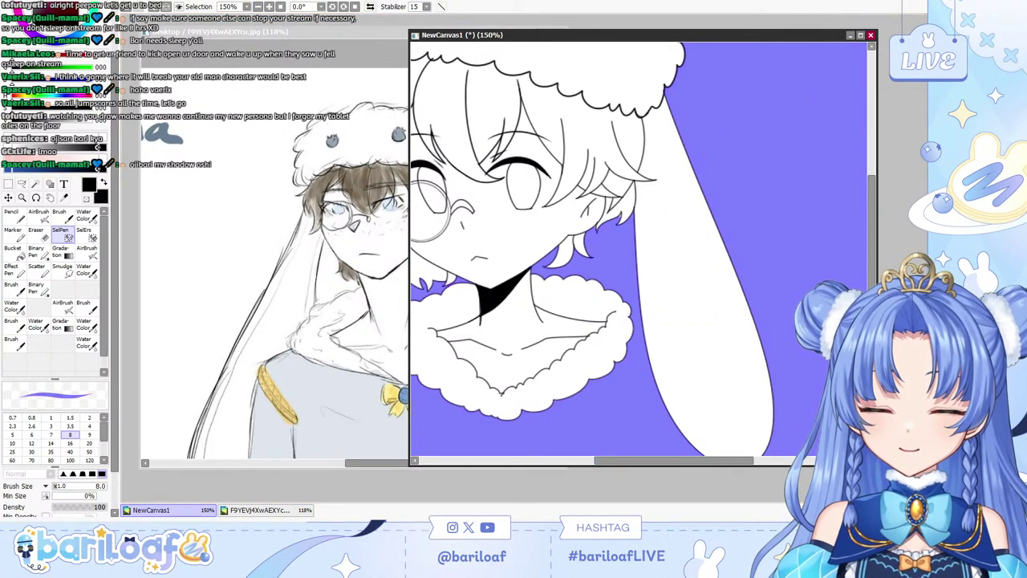
pyautogui.press('+')
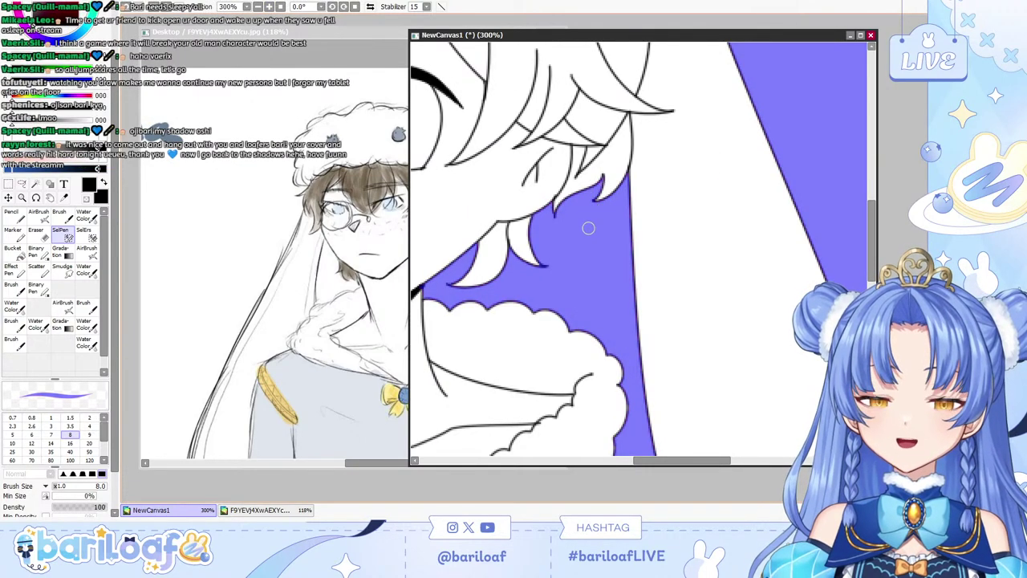
pyautogui.press('-')
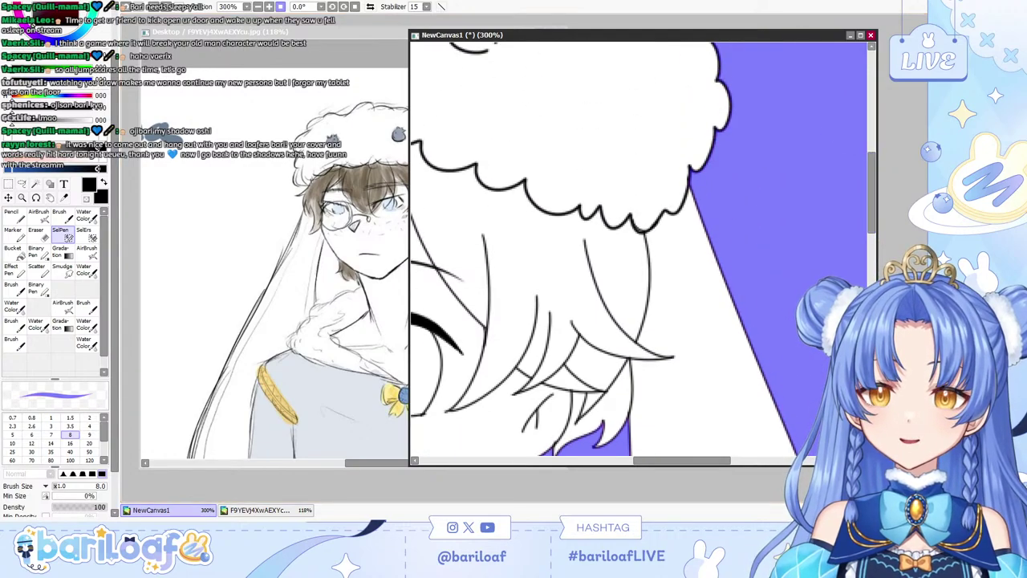
pyautogui.press('-')
pyautogui.moveTo(638, 461); pyautogui.dragTo(586, 461)
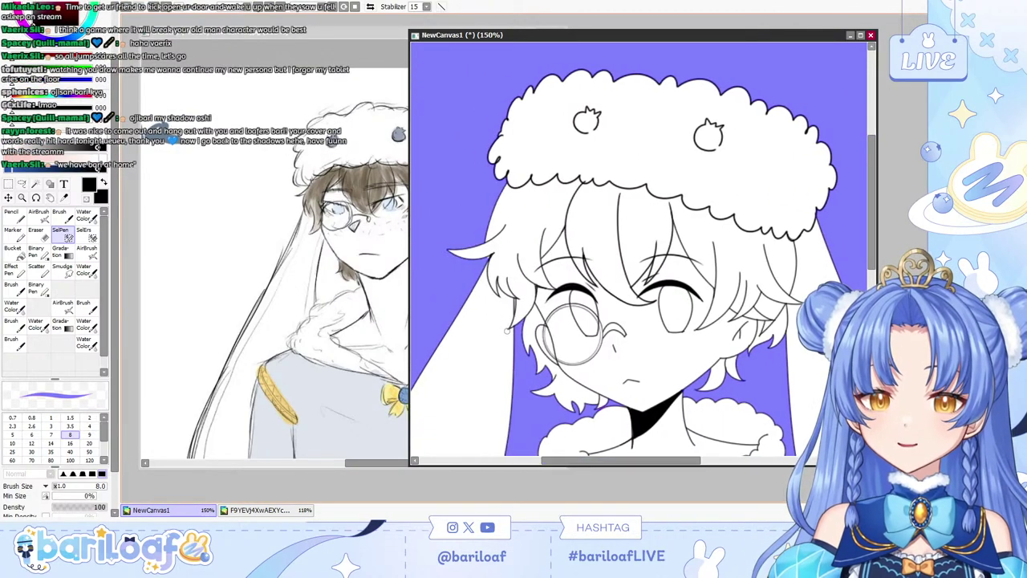
pyautogui.press('+')
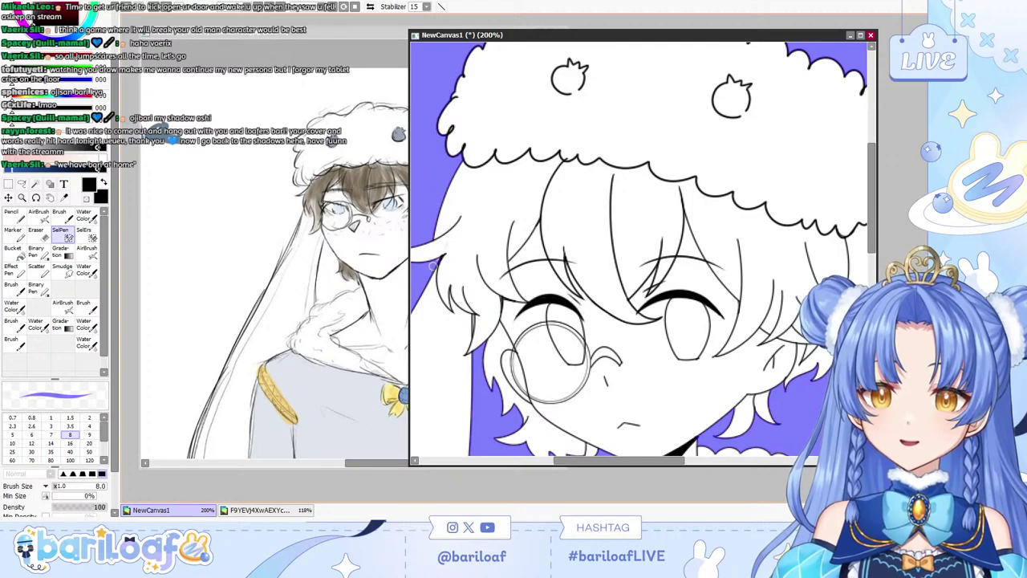
pyautogui.press('-')
pyautogui.press('-')
pyautogui.press('-')
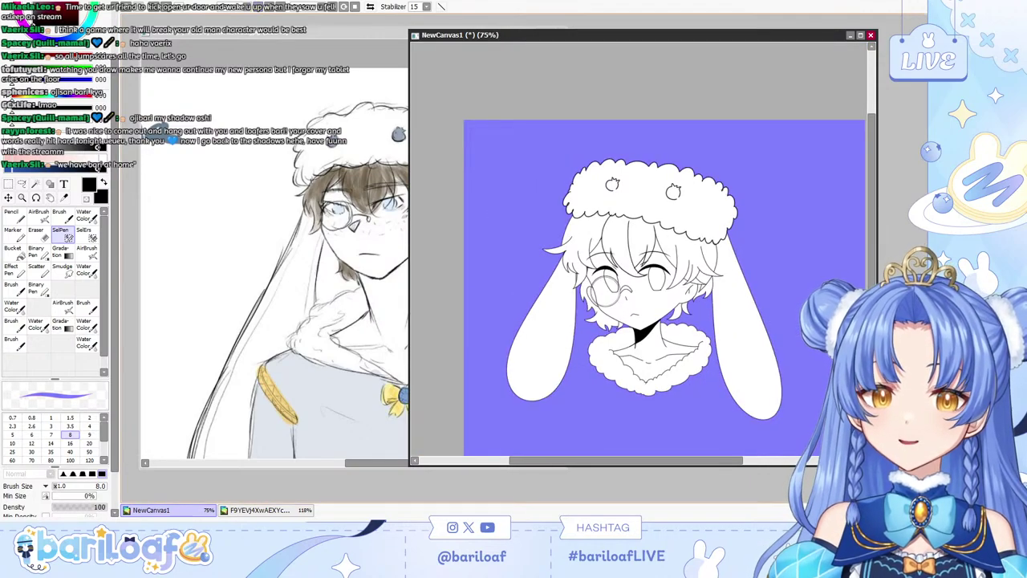
# Invert the background selection, fill the whole character silhouette including the hat with pink using the Bucket, and clear the selection.
pyautogui.hotkey('ctrl', 'shift', 'i')
pyautogui.press('g')
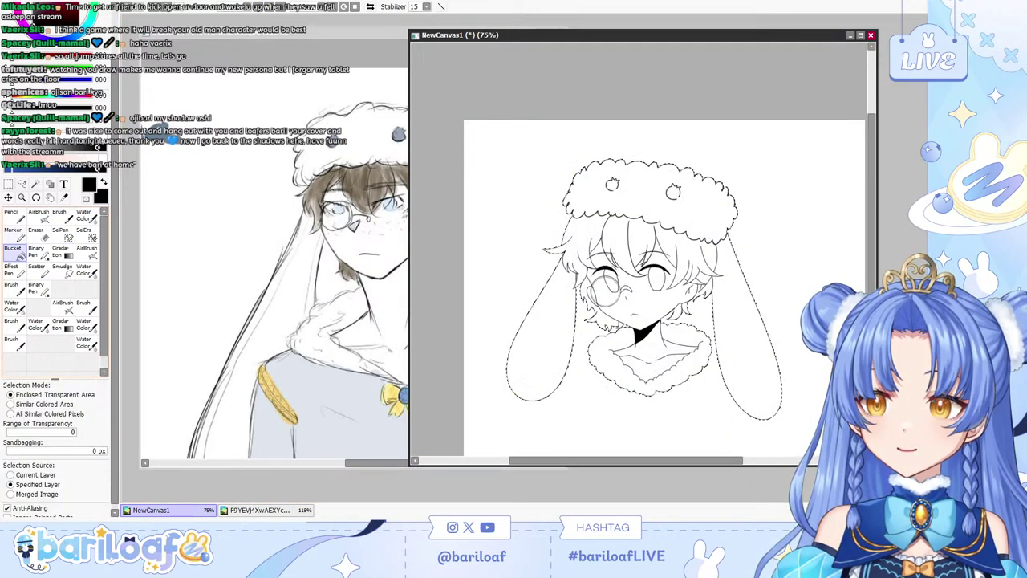
pyautogui.moveTo(115, 241); pyautogui.dragTo(115, 193)
pyautogui.click(53, 35)
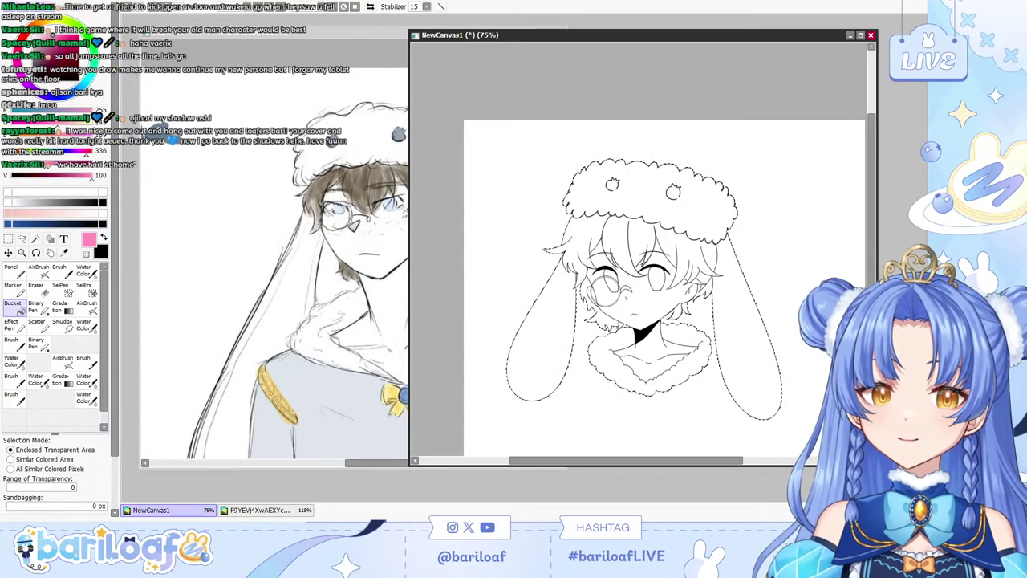
pyautogui.click(642, 241)
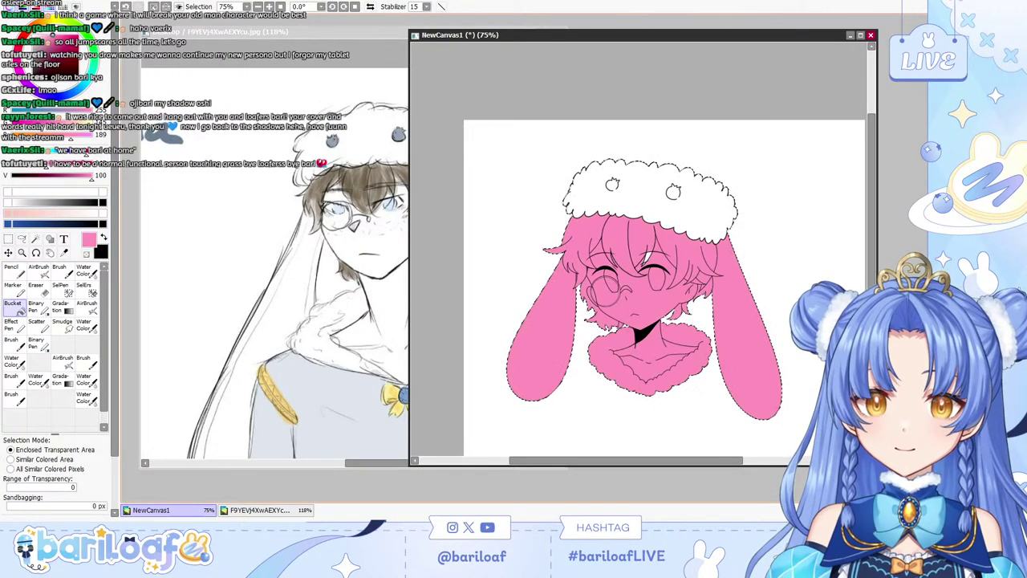
pyautogui.click(646, 194)
pyautogui.hotkey('ctrl', 'd')
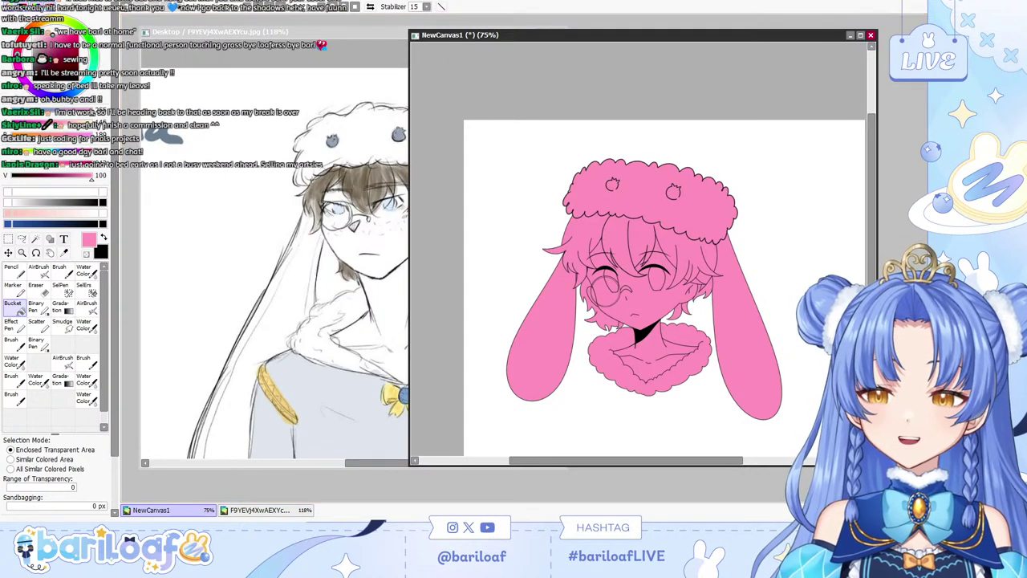
# Sample the off-white colour from the reference drawing and return to NewCanvas1 with the AirBrush active.
pyautogui.click(64, 252)
pyautogui.click(361, 145)
pyautogui.click(361, 144)
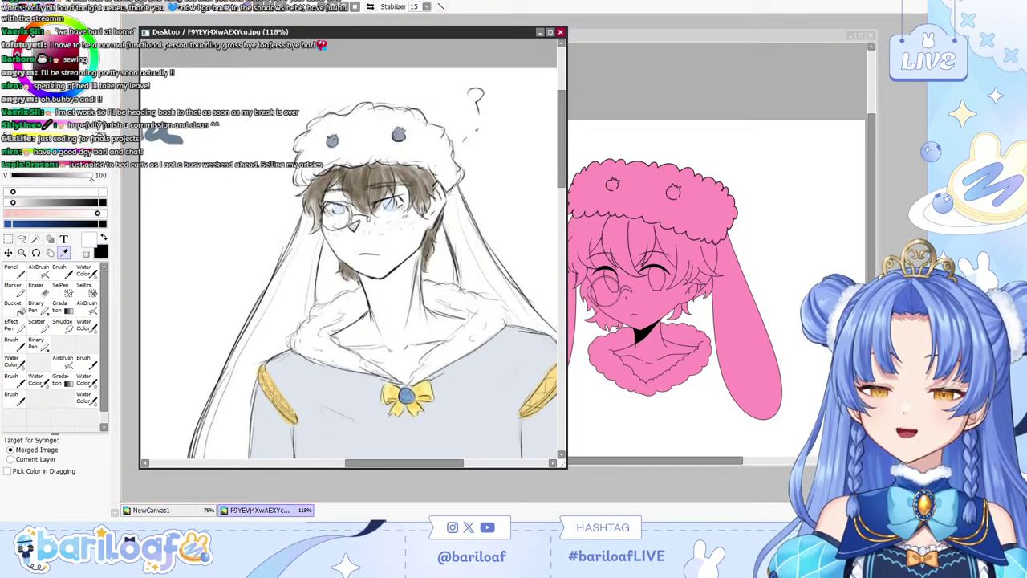
pyautogui.scroll(-5, 350, 250)
pyautogui.scroll(5, 417, 240)
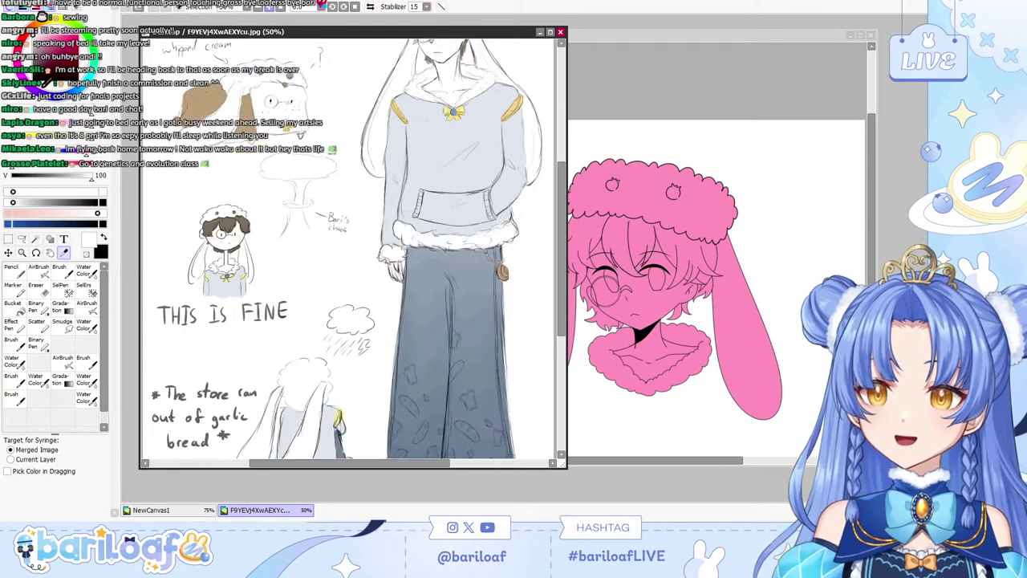
pyautogui.click(552, 228)
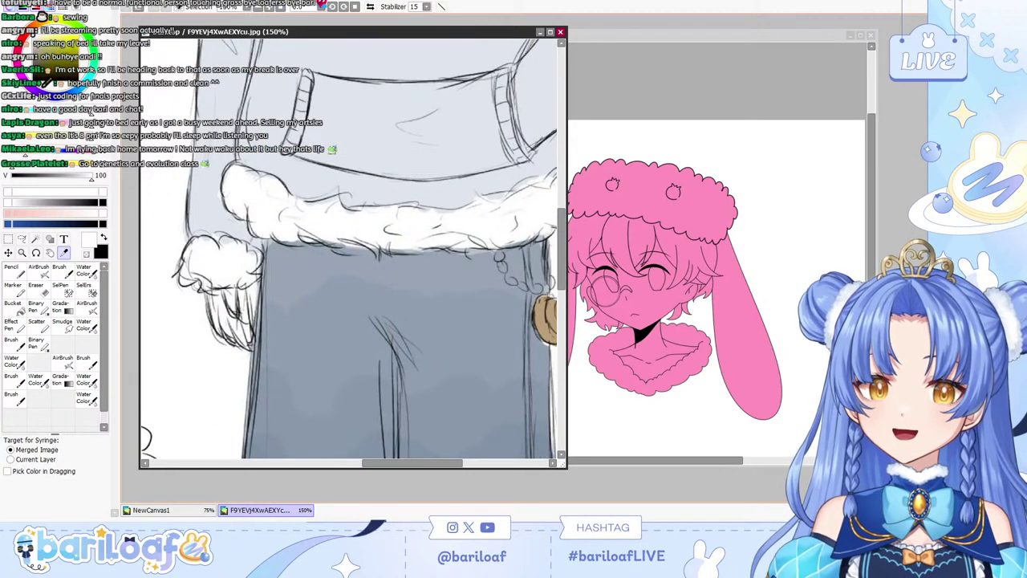
pyautogui.moveTo(562, 249); pyautogui.dragTo(562, 138)
pyautogui.click(514, 144)
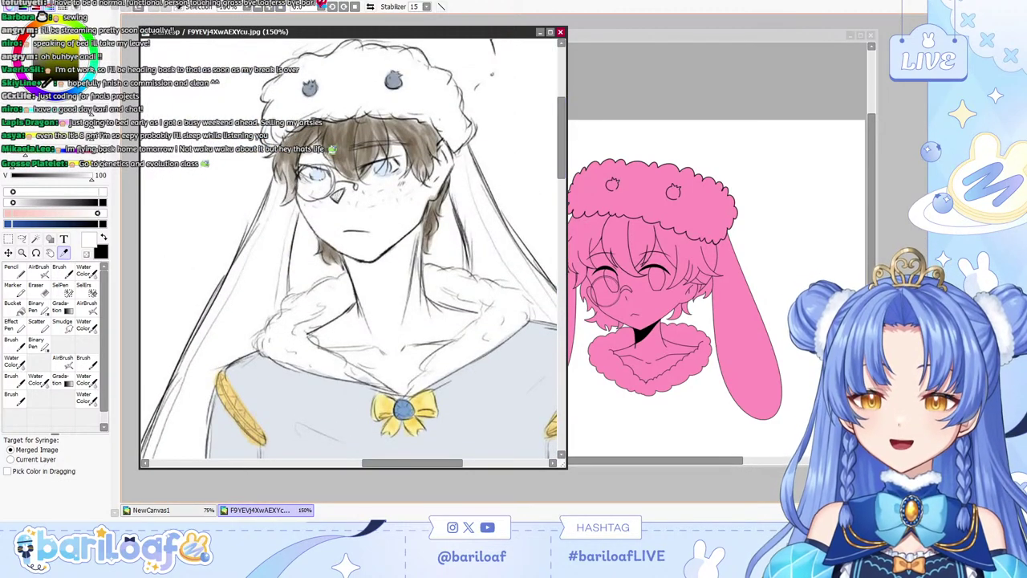
pyautogui.click(38, 271)
pyautogui.click(682, 35)
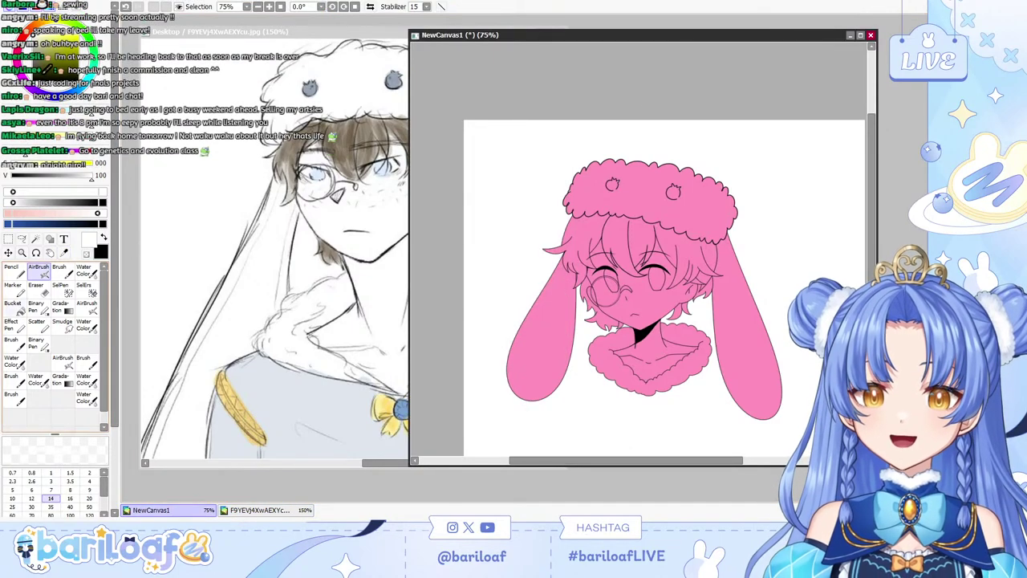
# Test white over the pink base, as a full fill and as a size 20 AirBrush stroke down the fringe.
pyautogui.click(89, 499)
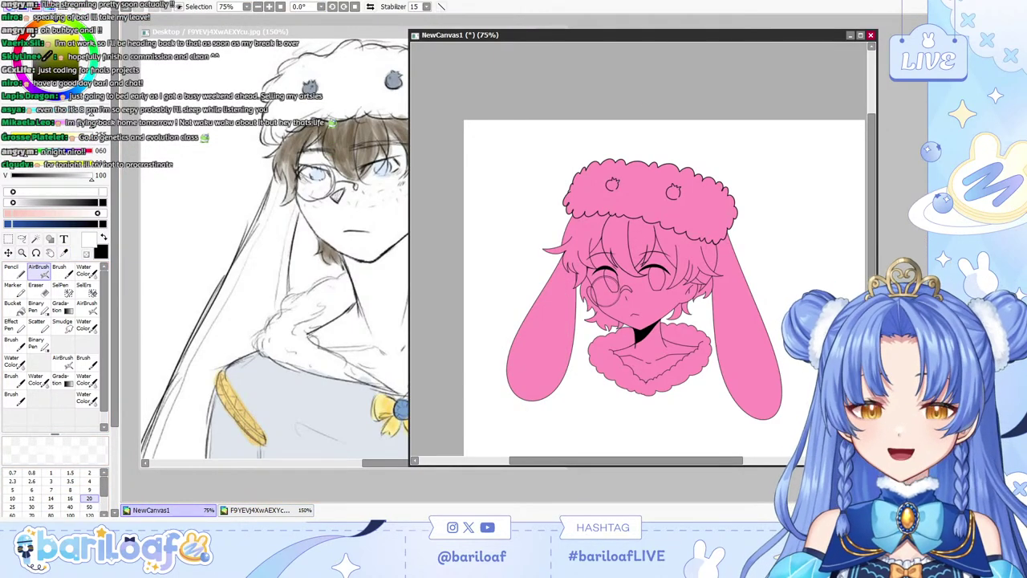
pyautogui.hotkey('ctrl', 'f')
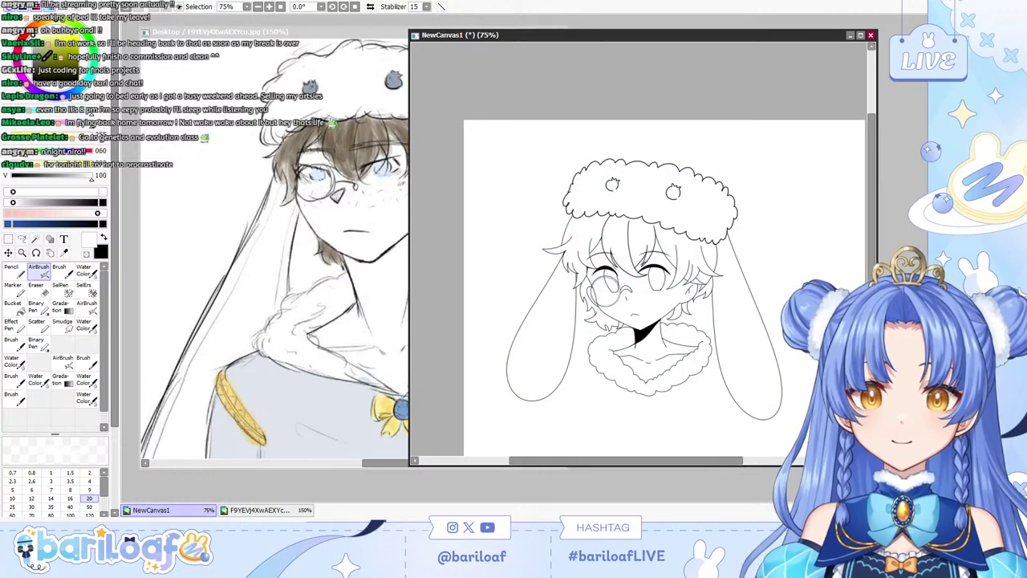
pyautogui.hotkey('ctrl', 'y')
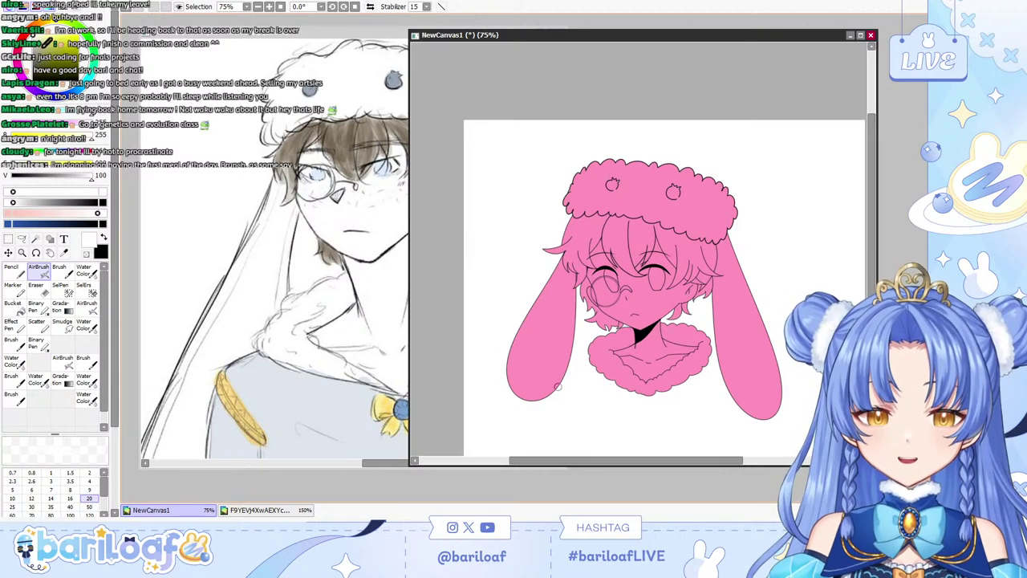
pyautogui.moveTo(619, 236)
pyautogui.mouseDown()
pyautogui.moveTo(606, 285)
pyautogui.moveTo(612, 253)
pyautogui.mouseUp()
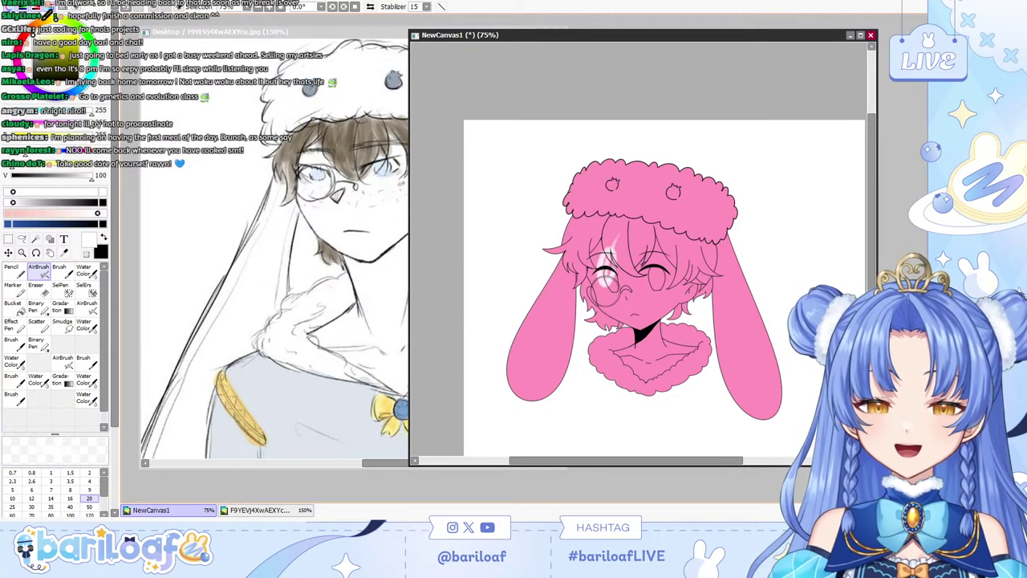
pyautogui.hotkey('ctrl', 'z')
# Paint white over the face, lower fringe, neck and inner collar with the Pencil at size 50.
pyautogui.click(14, 271)
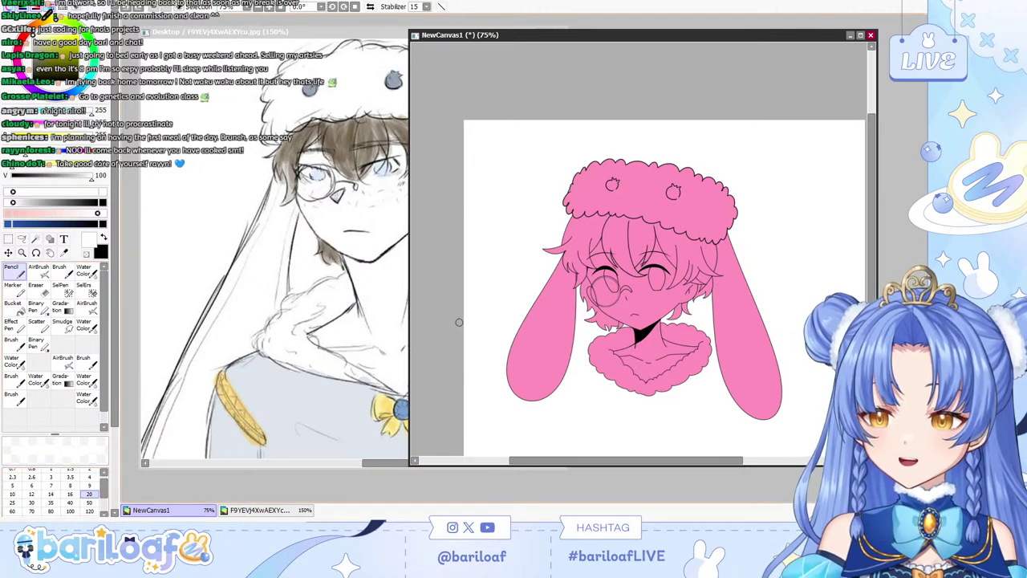
pyautogui.click(70, 494)
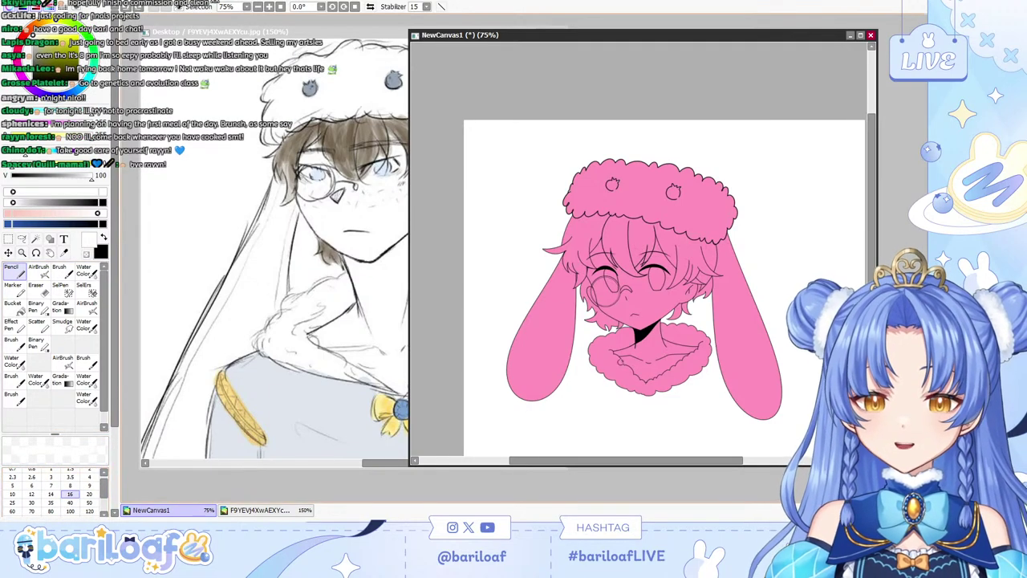
pyautogui.moveTo(706, 237); pyautogui.dragTo(680, 248)
pyautogui.moveTo(642, 296); pyautogui.dragTo(640, 308)
pyautogui.hotkey('ctrl', 'z')
pyautogui.click(89, 503)
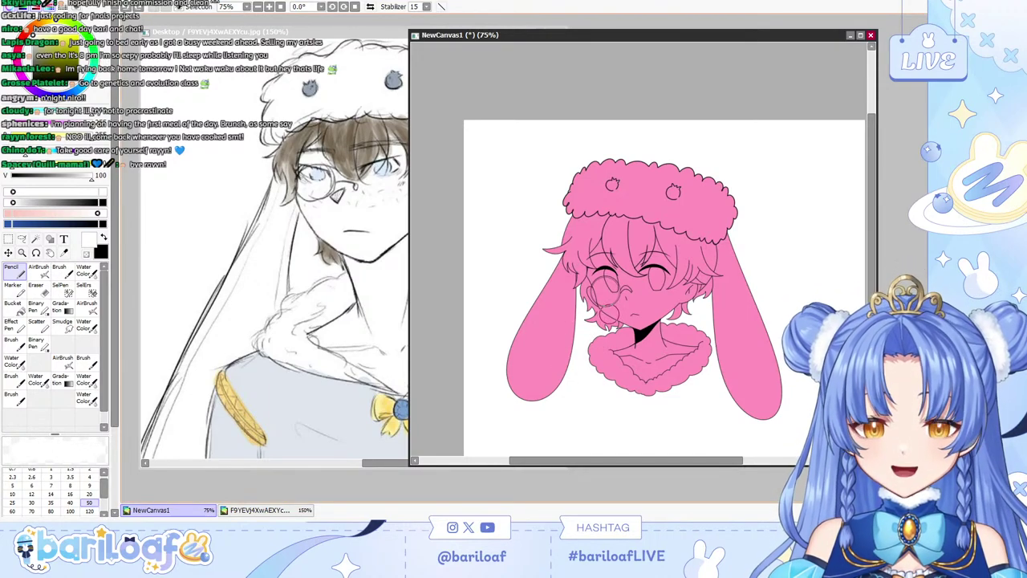
pyautogui.moveTo(608, 277)
pyautogui.mouseDown()
pyautogui.moveTo(596, 241)
pyautogui.moveTo(593, 297)
pyautogui.moveTo(674, 357)
pyautogui.moveTo(634, 378)
pyautogui.moveTo(668, 367)
pyautogui.moveTo(684, 330)
pyautogui.moveTo(667, 305)
pyautogui.moveTo(686, 281)
pyautogui.moveTo(630, 291)
pyautogui.moveTo(616, 251)
pyautogui.moveTo(646, 255)
pyautogui.moveTo(674, 287)
pyautogui.mouseUp()
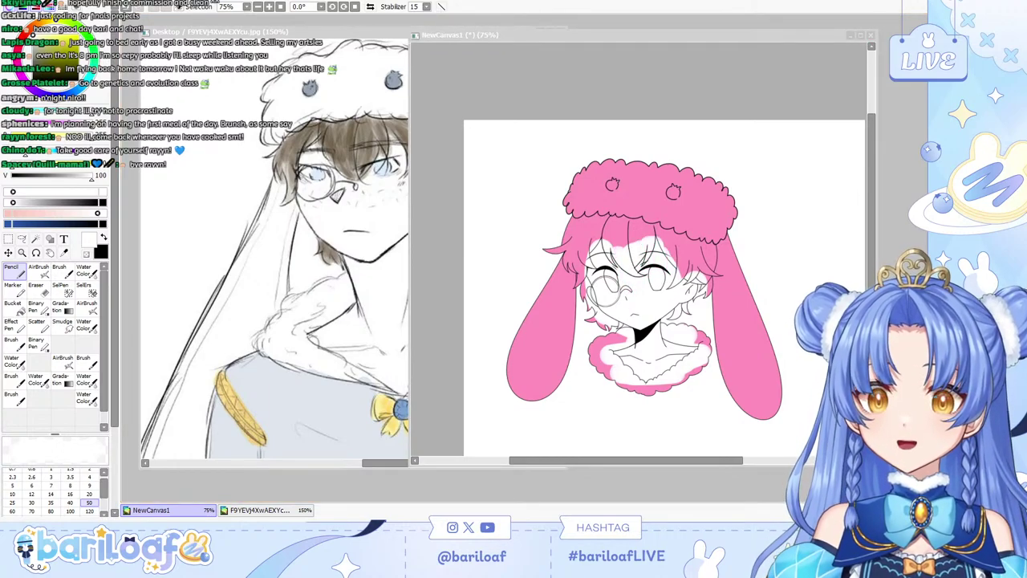
# Extend the white Pencil paint along the lower collar and softly up into the fringe.
pyautogui.click(600, 283)
pyautogui.press('pageup')
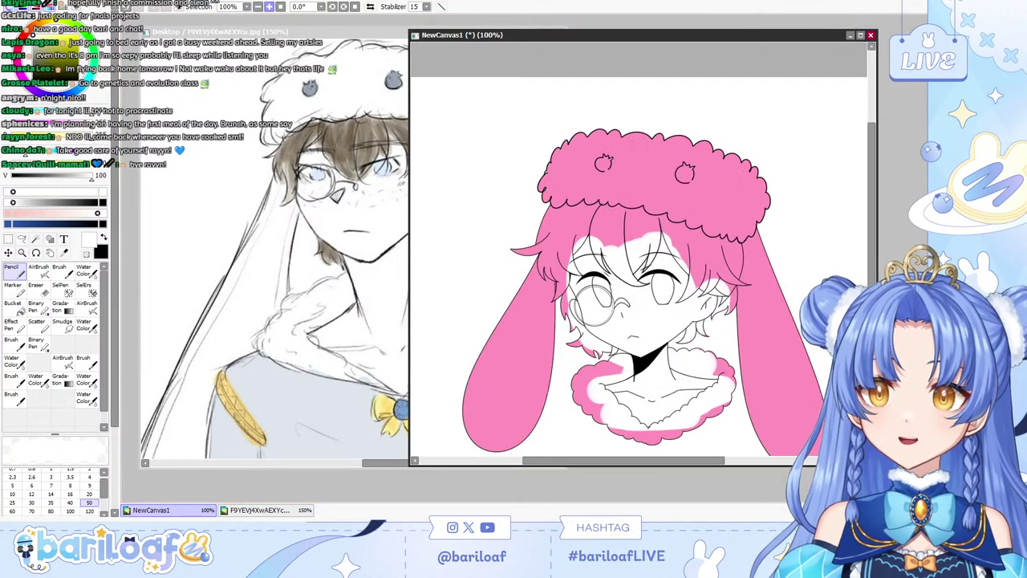
pyautogui.scroll(-2, 640, 249)
pyautogui.hotkey('ctrl', '+')
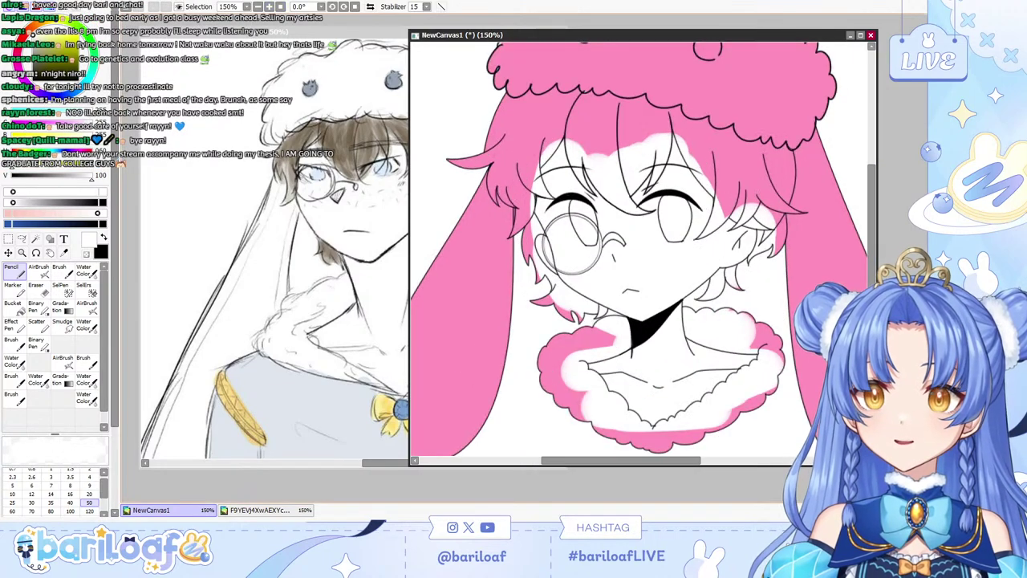
pyautogui.moveTo(646, 434); pyautogui.dragTo(677, 434)
pyautogui.moveTo(702, 172); pyautogui.dragTo(707, 188)
pyautogui.moveTo(685, 142); pyautogui.dragTo(677, 112)
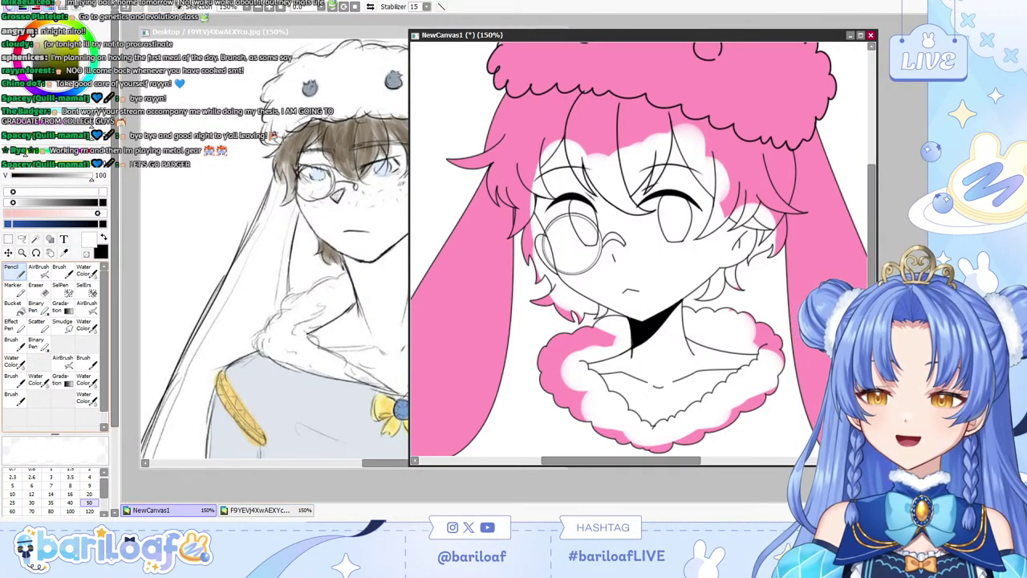
# Mix a mid grey and try a size 50 Pencil stroke over the hair beside the glasses' lens.
pyautogui.click(35, 40)
pyautogui.moveTo(37, 50); pyautogui.dragTo(34, 58)
pyautogui.click(38, 290)
pyautogui.click(15, 272)
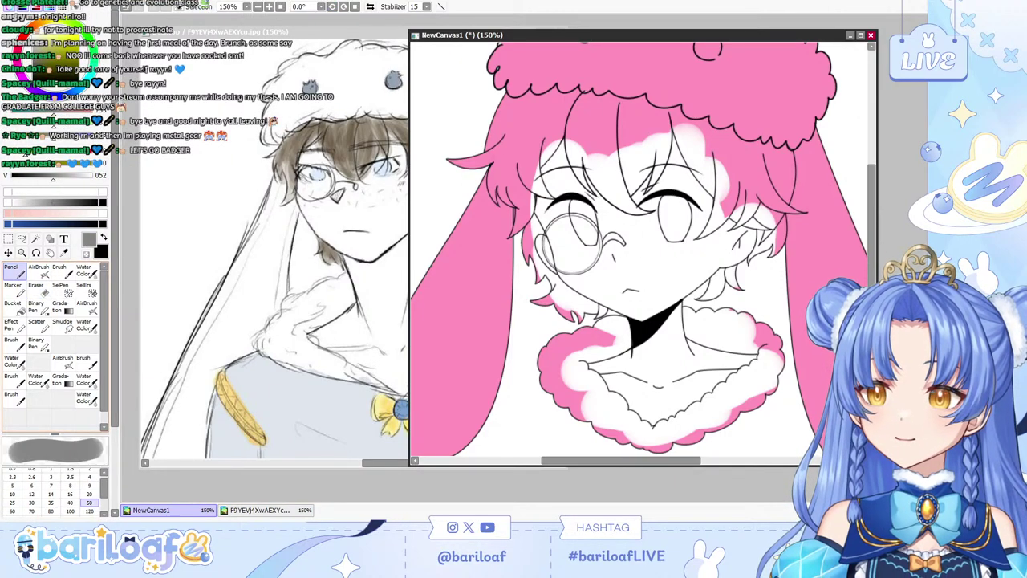
pyautogui.moveTo(549, 209); pyautogui.dragTo(556, 178)
pyautogui.hotkey('ctrl', 'z')
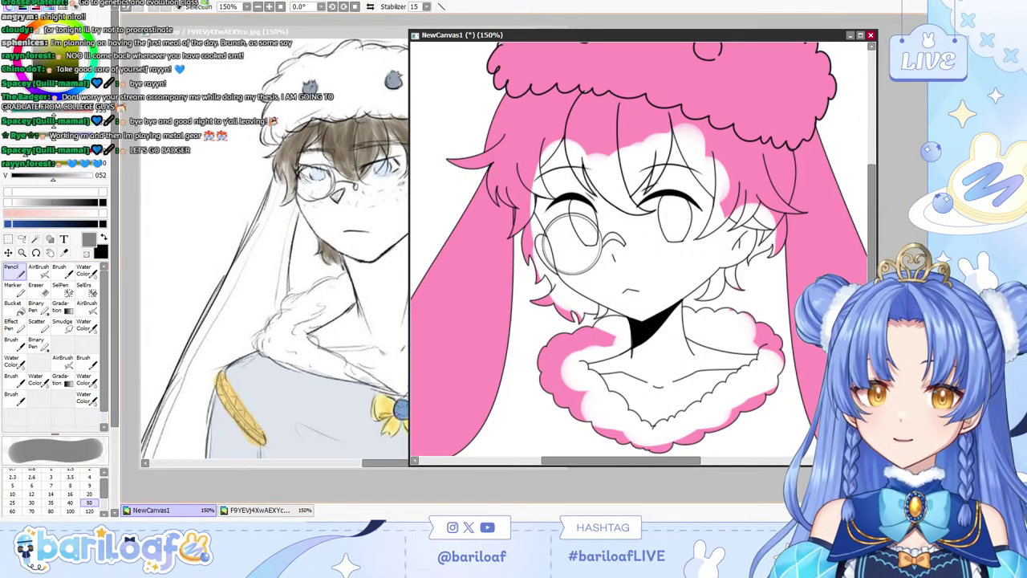
# Try grey Pencil strokes on the middle of the fringe at size 8.
pyautogui.click(71, 486)
pyautogui.click(89, 470)
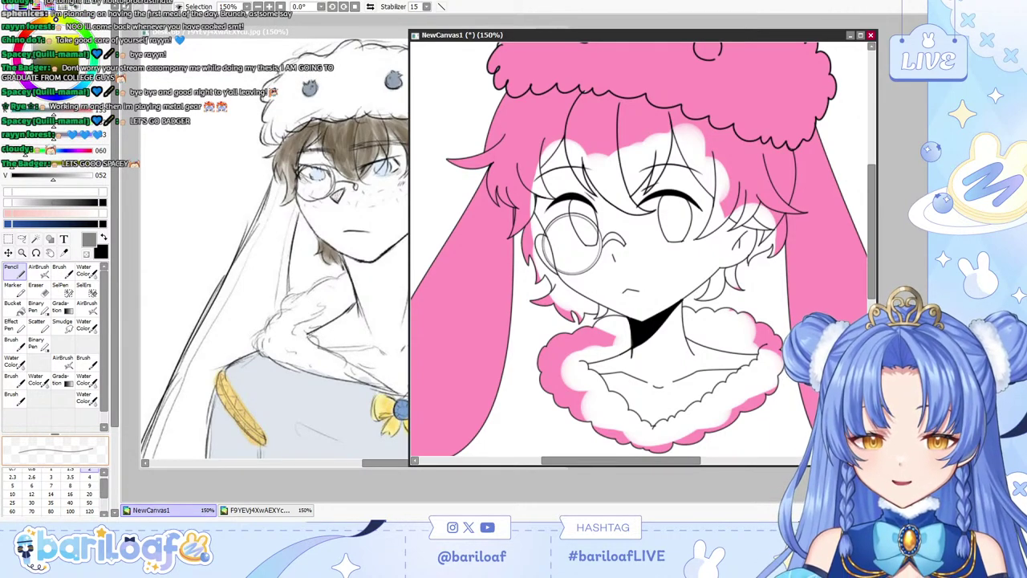
pyautogui.click(70, 453)
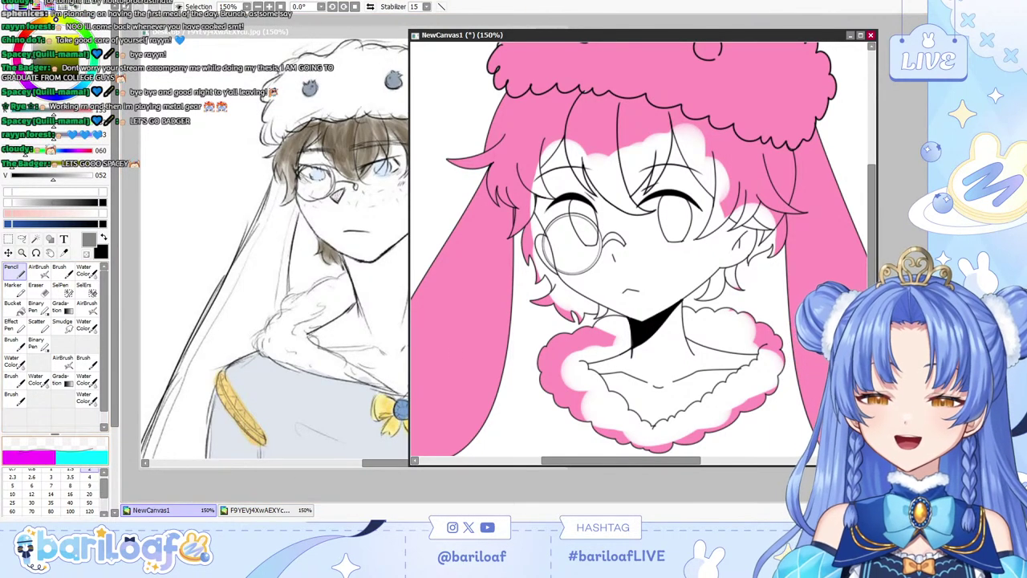
pyautogui.click(70, 456)
pyautogui.click(70, 486)
pyautogui.moveTo(607, 154); pyautogui.dragTo(622, 199)
pyautogui.moveTo(624, 167); pyautogui.dragTo(642, 204)
pyautogui.hotkey('ctrl', 'z')
pyautogui.hotkey('ctrl', 'z')
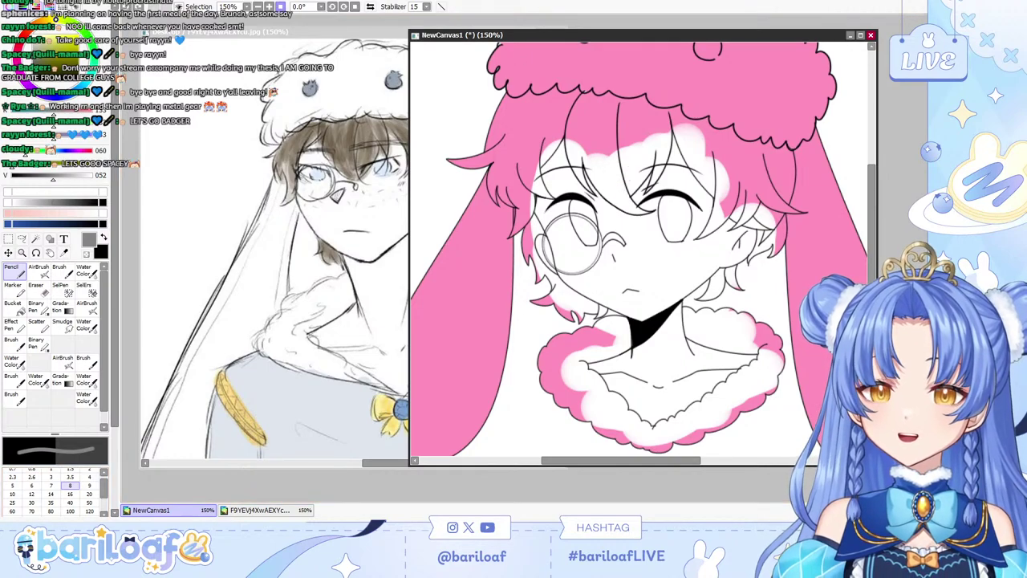
# Try a fine grey Pencil shading stroke at size 3.5 along the fringe strand above the glasses' lens.
pyautogui.press('pageup')
pyautogui.press('pageup')
pyautogui.scroll(4, 802, 217)
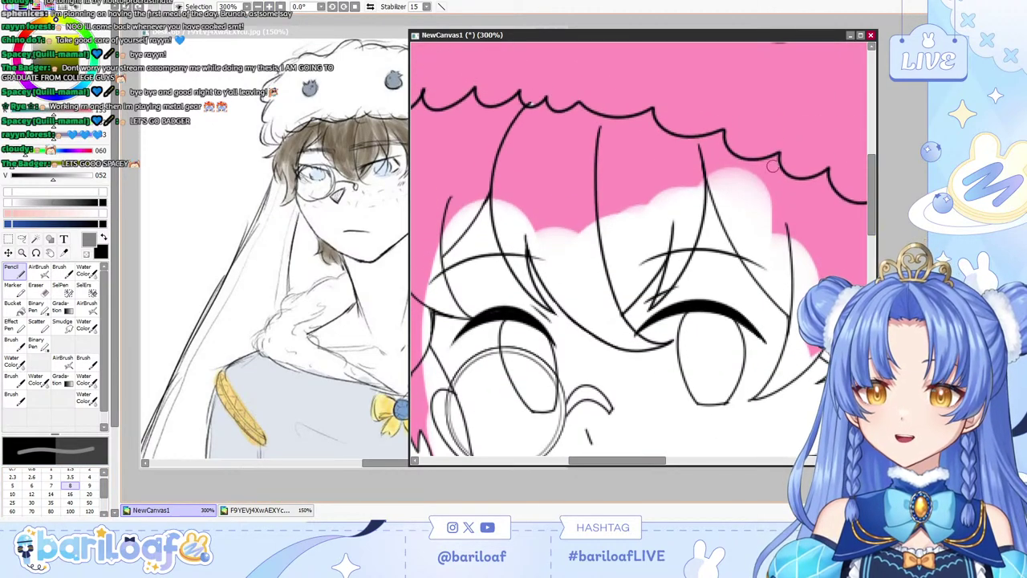
pyautogui.click(52, 477)
pyautogui.click(70, 477)
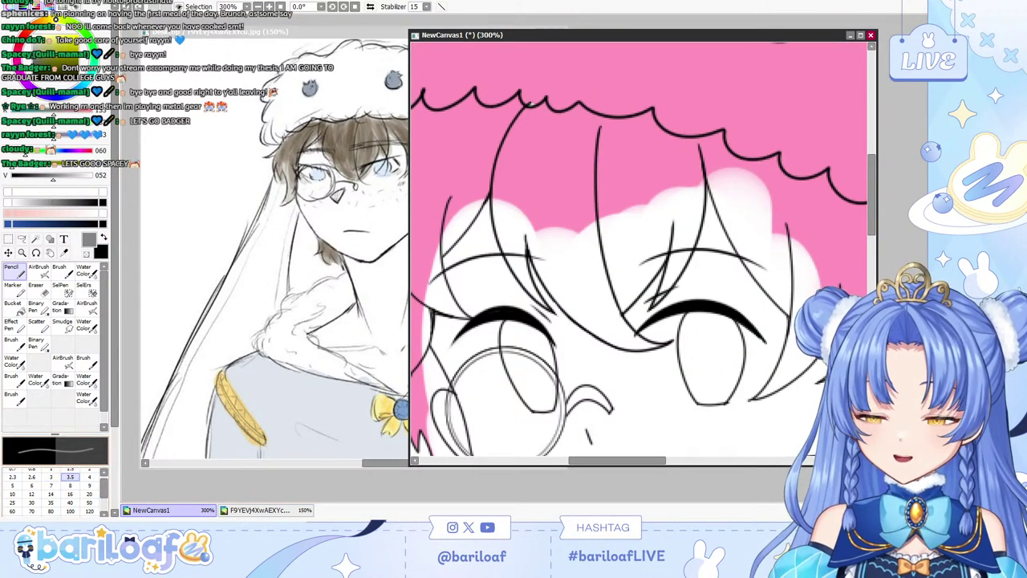
pyautogui.moveTo(485, 198); pyautogui.dragTo(438, 272)
pyautogui.hotkey('ctrl', 'z')
pyautogui.hotkey('ctrl', 'z')
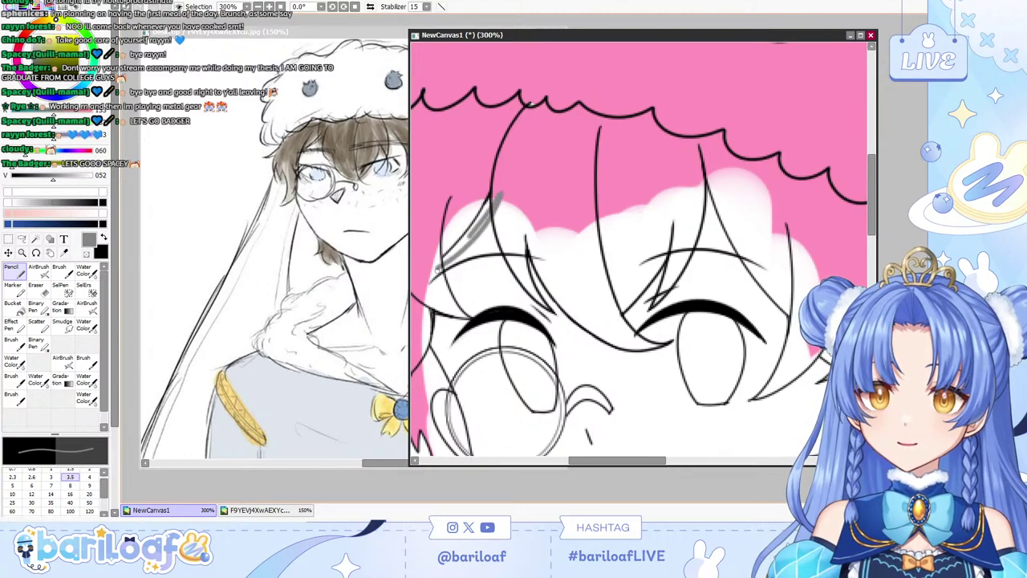
pyautogui.hotkey('ctrl', 'z')
pyautogui.hotkey('ctrl', 'z')
# Clear the white paint from the face, hair and collar, and take the pink silhouette fill off the canvas.
pyautogui.click(258, 7)
pyautogui.click(258, 6)
pyautogui.click(257, 7)
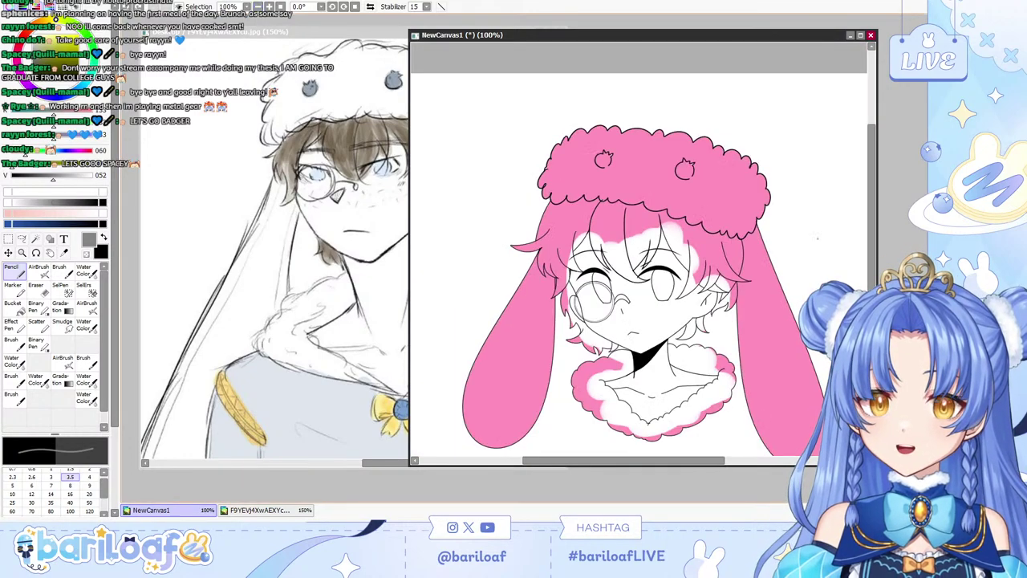
pyautogui.moveTo(873, 197); pyautogui.dragTo(872, 210)
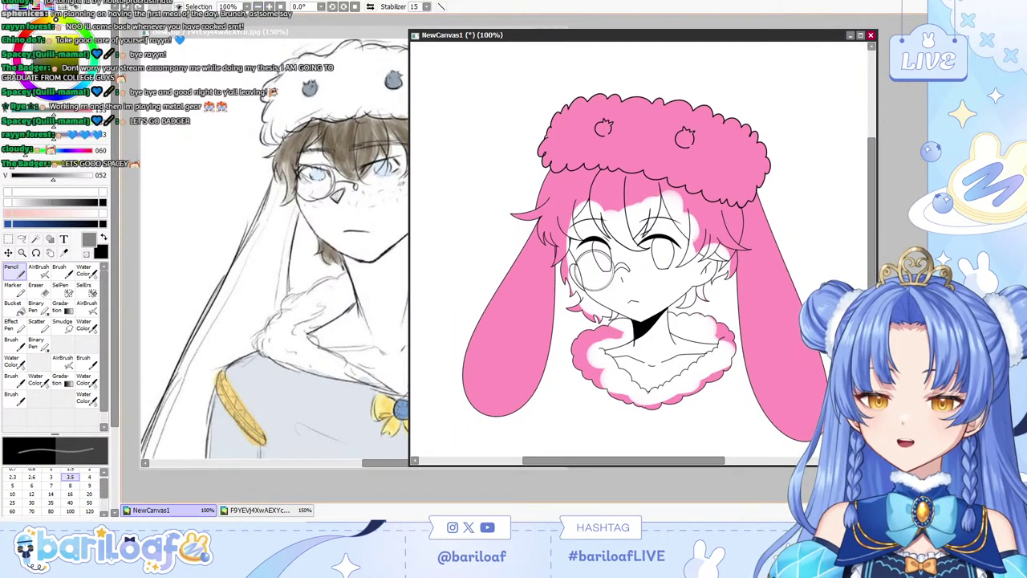
pyautogui.press('Delete')
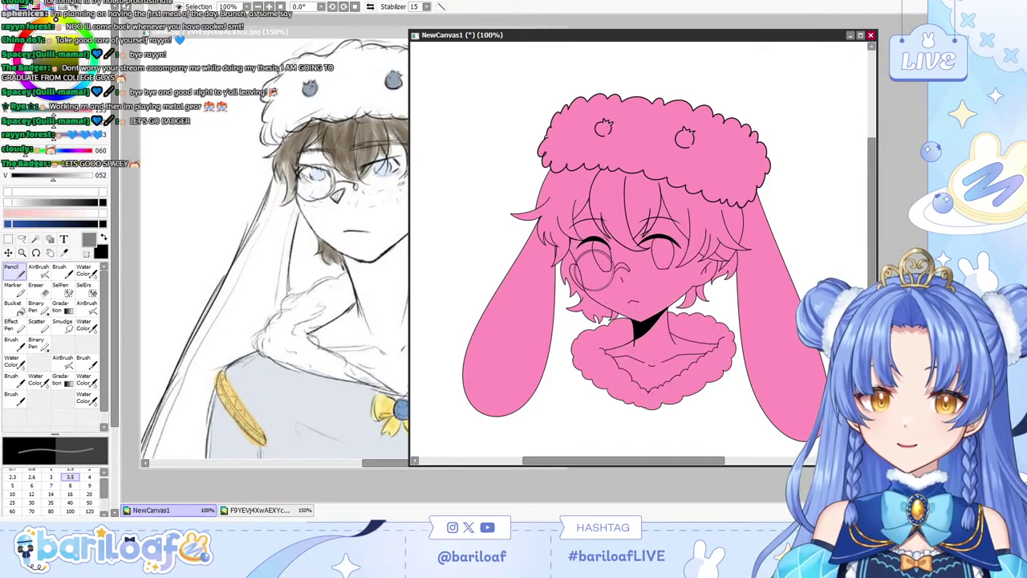
pyautogui.press('w')
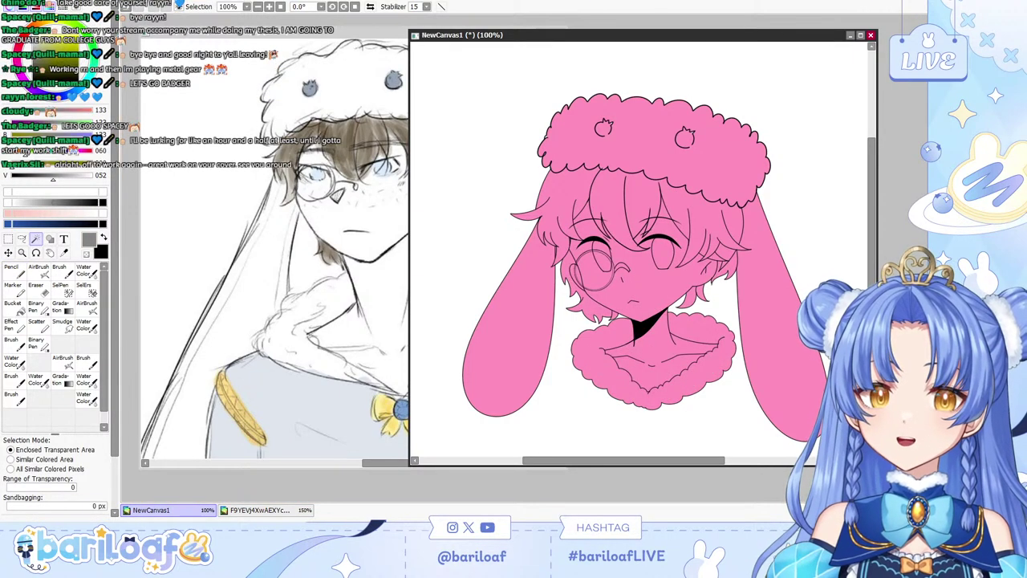
pyautogui.press('Delete')
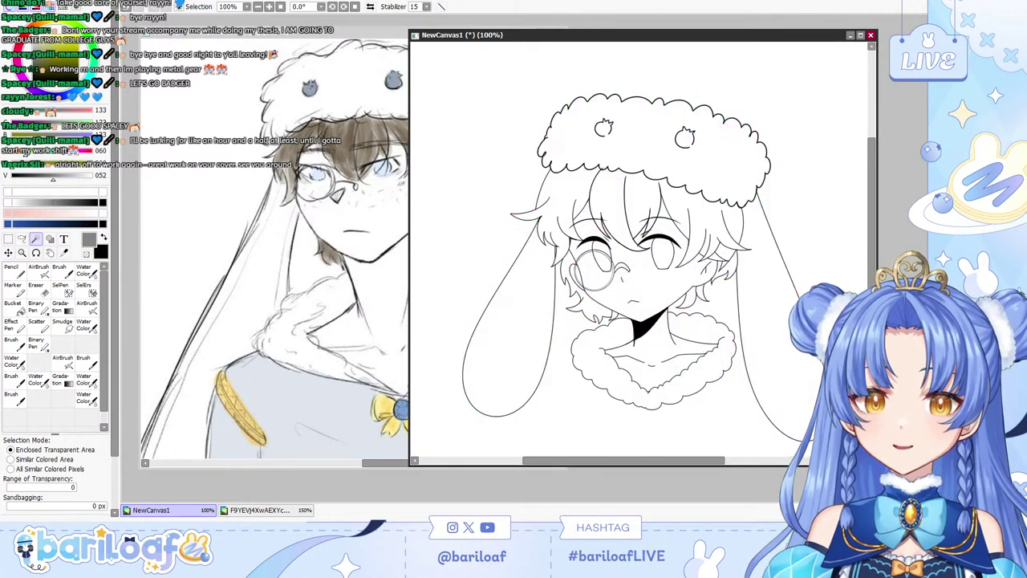
# Select the fringe, the side hair above the glasses and the lower locks beside the lens with the Magic Wand.
pyautogui.click(642, 205)
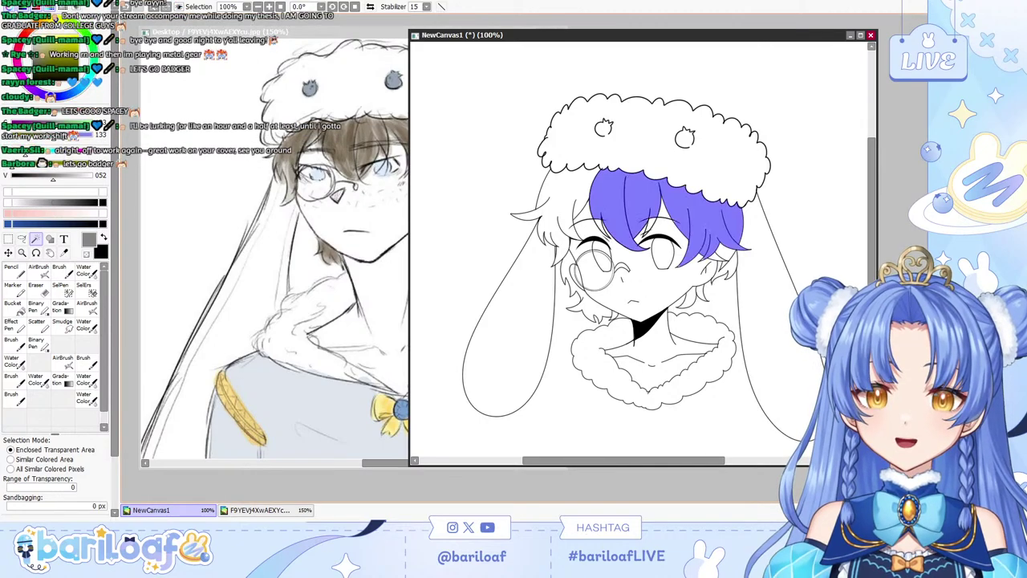
pyautogui.click(565, 203)
pyautogui.click(575, 277)
pyautogui.click(585, 304)
pyautogui.hotkey('ctrl', 'z')
pyautogui.hotkey('ctrl', 'z')
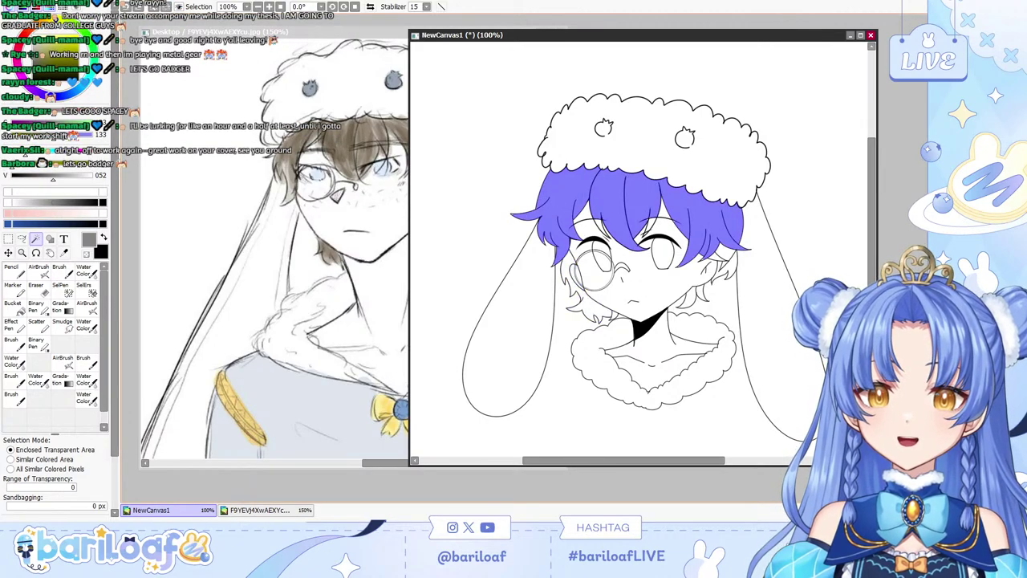
pyautogui.click(585, 303)
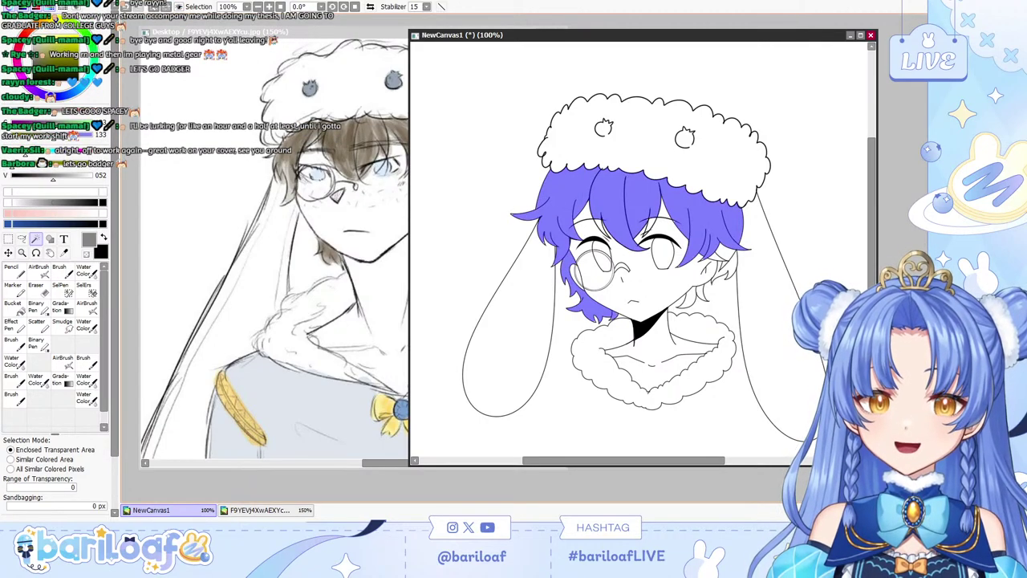
# Add the hair below and behind the visible ear and the small strand areas over the eyebrows to the selection.
pyautogui.click(690, 299)
pyautogui.click(700, 293)
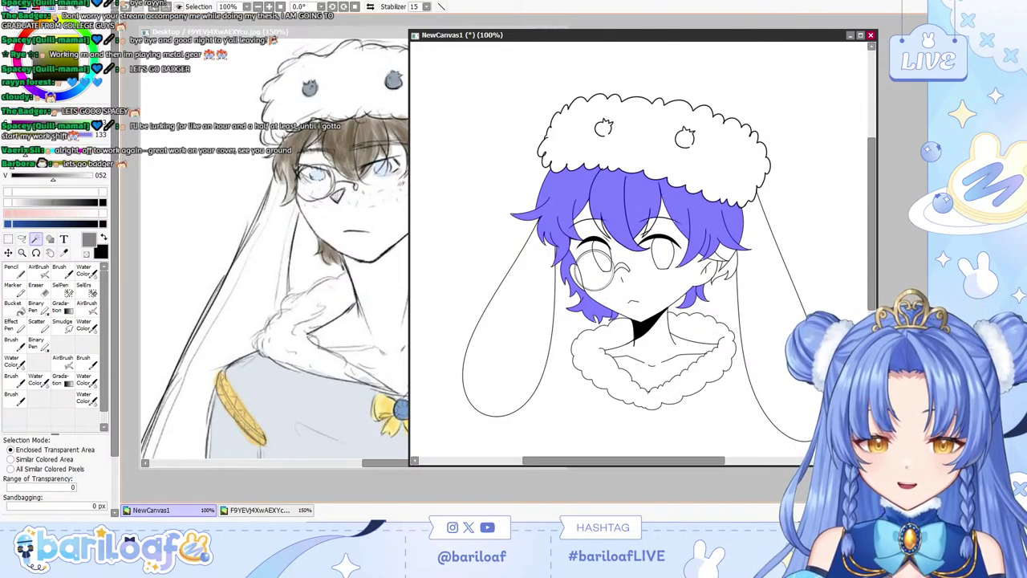
pyautogui.click(729, 268)
pyautogui.click(726, 254)
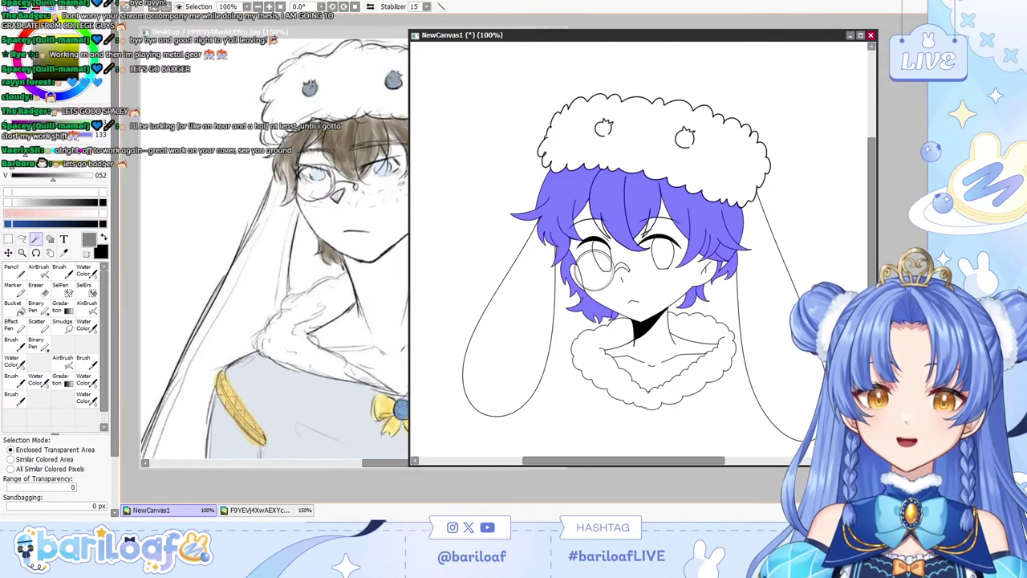
pyautogui.click(651, 224)
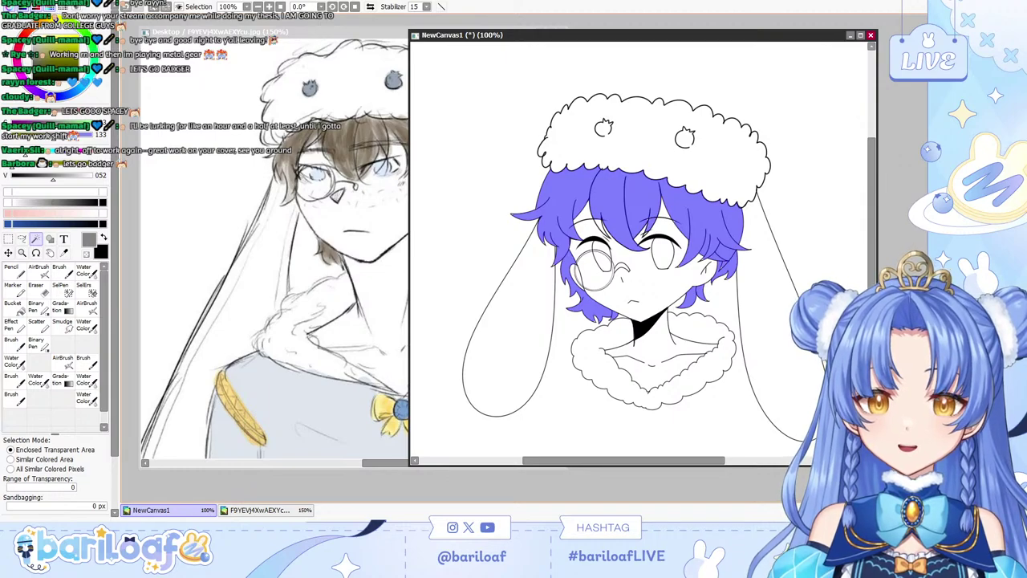
pyautogui.click(599, 227)
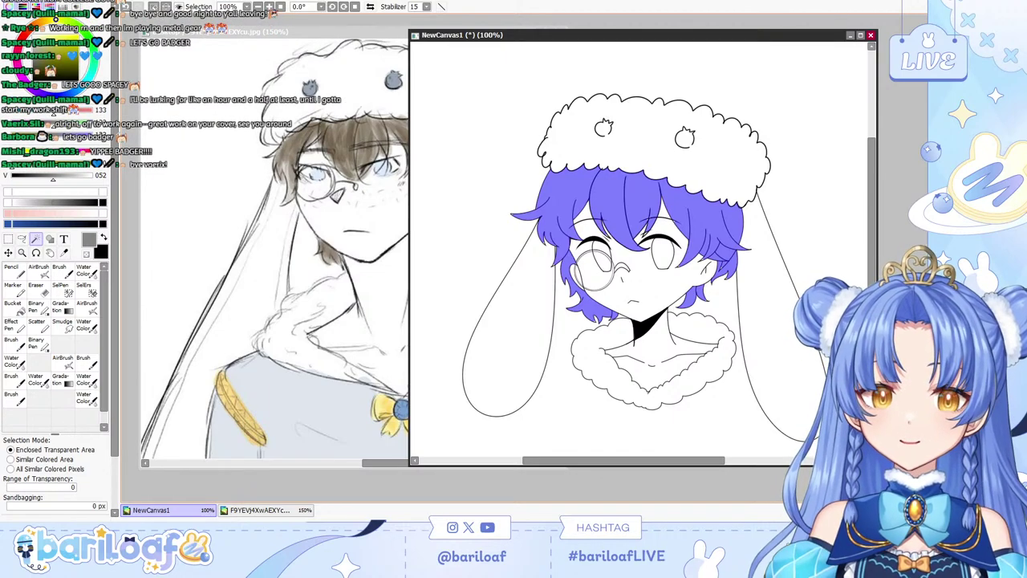
# Touch up gaps in the hair selection around the fringe tips and face-side locks with the size 8 SelPen.
pyautogui.click(62, 310)
pyautogui.click(62, 289)
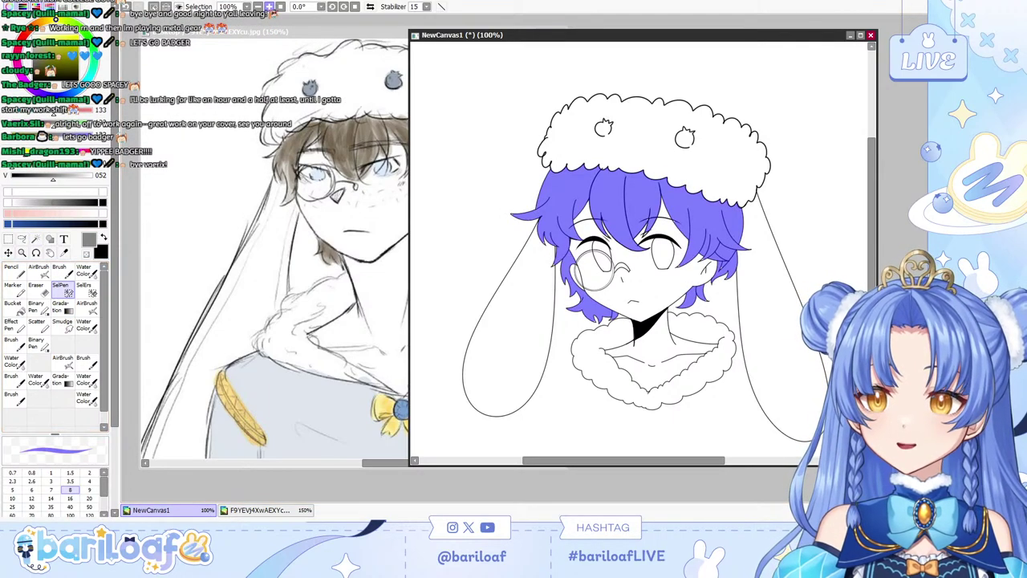
pyautogui.hotkey('ctrl', '+')
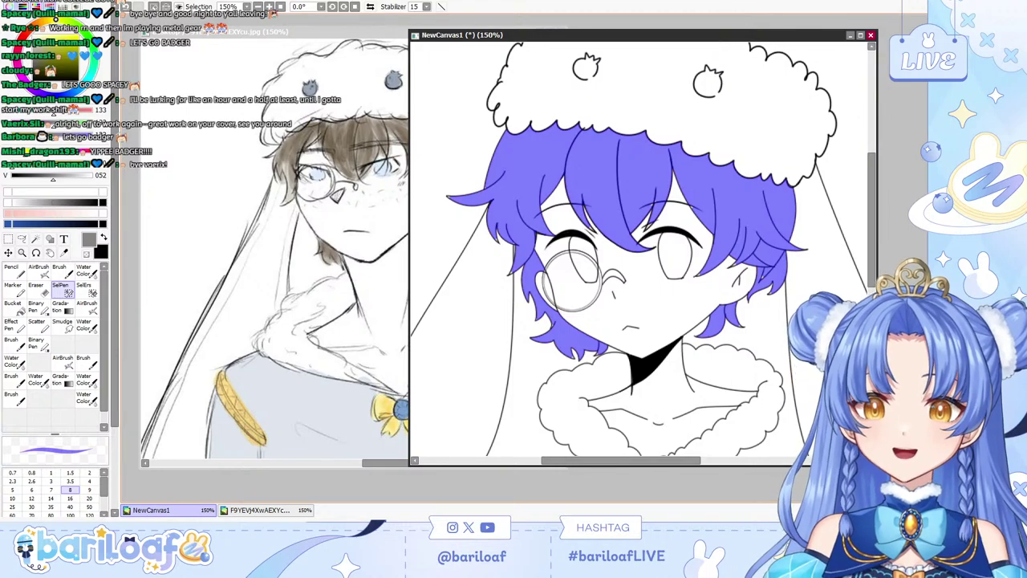
pyautogui.hotkey('ctrl', '+')
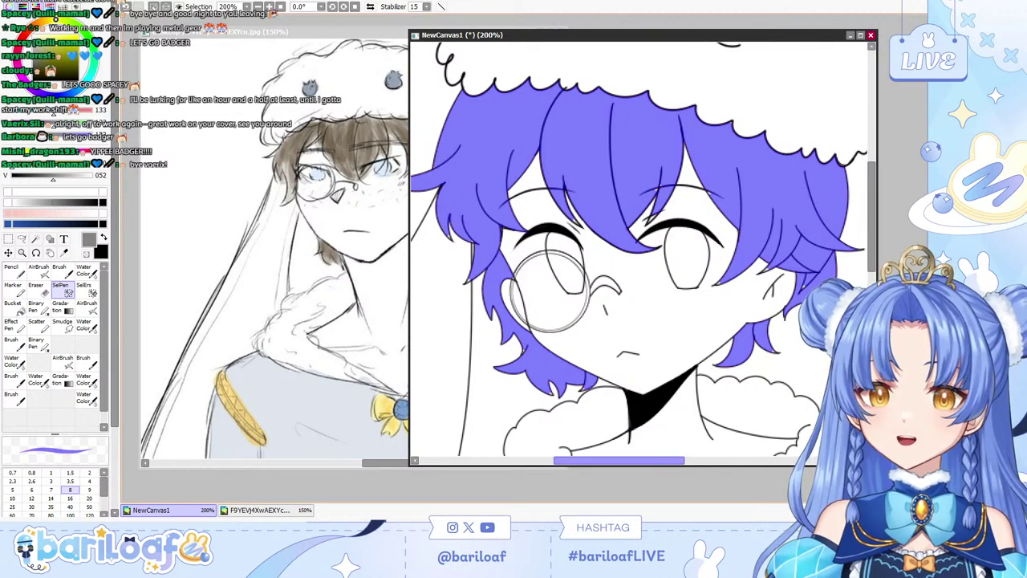
pyautogui.moveTo(619, 461); pyautogui.dragTo(582, 461)
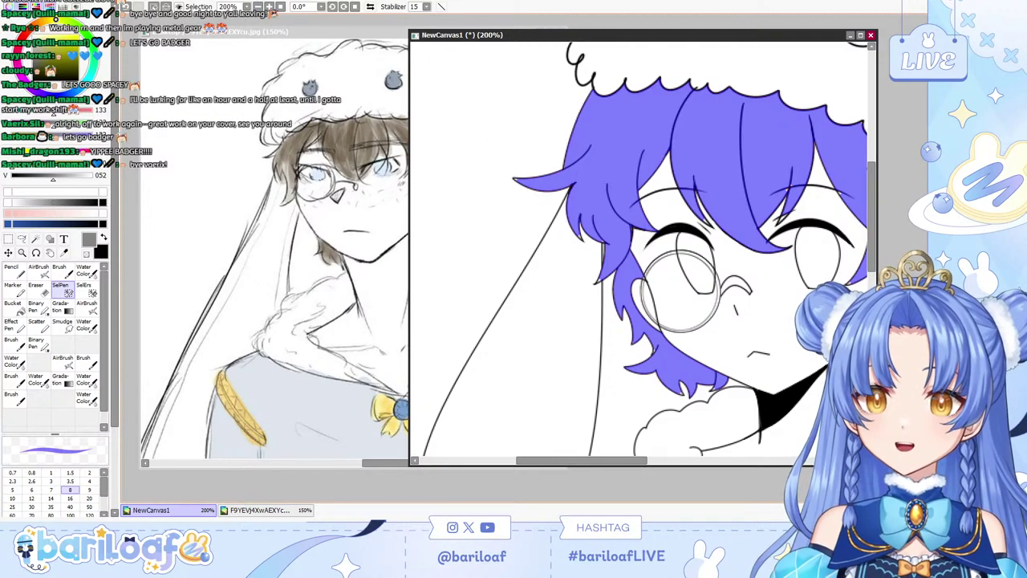
pyautogui.hotkey('ctrl', '+')
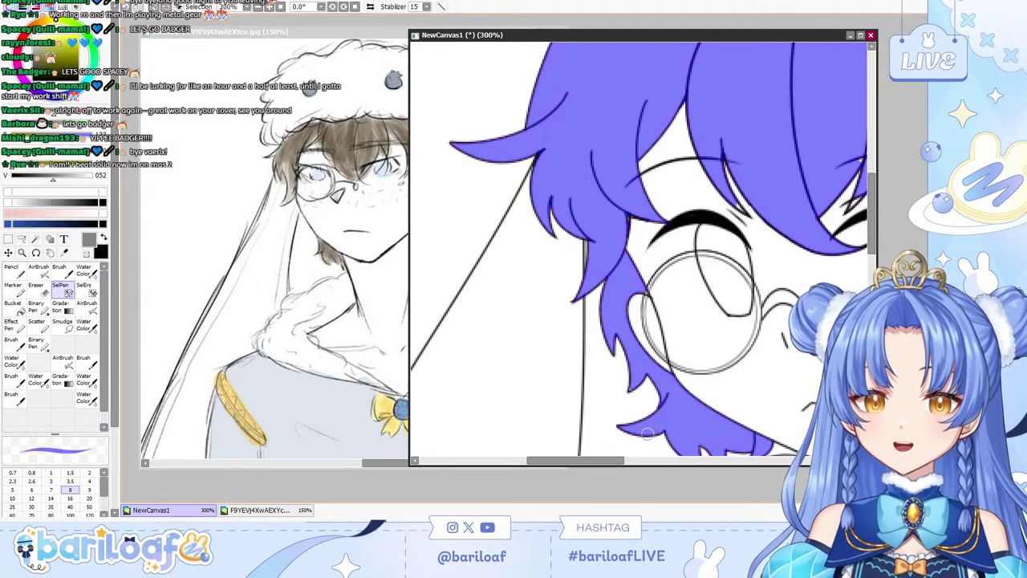
pyautogui.moveTo(612, 461); pyautogui.dragTo(660, 461)
pyautogui.moveTo(507, 203); pyautogui.dragTo(528, 226)
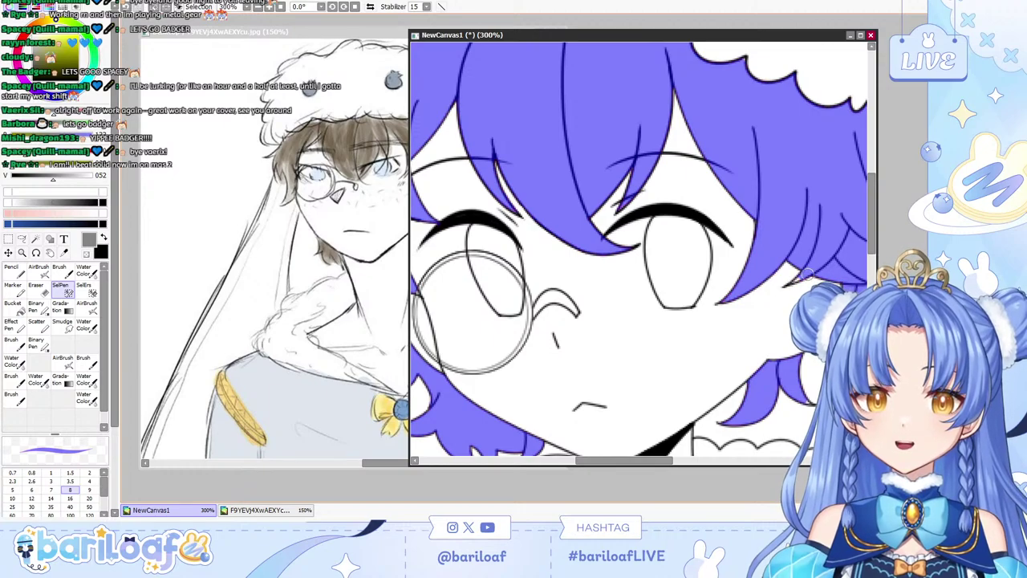
pyautogui.scroll(-3, 813, 269)
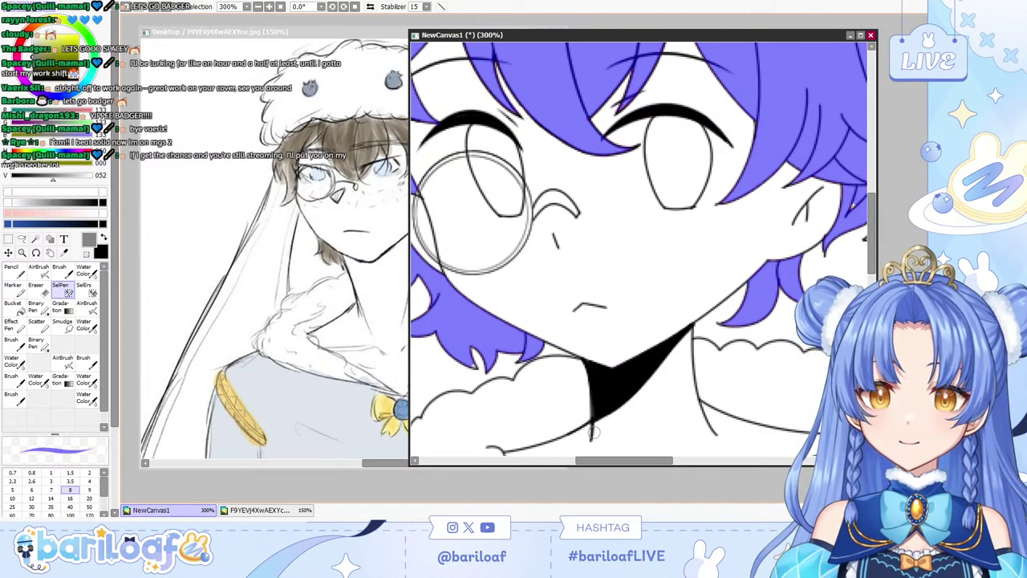
pyautogui.hscroll(-3, 594, 434)
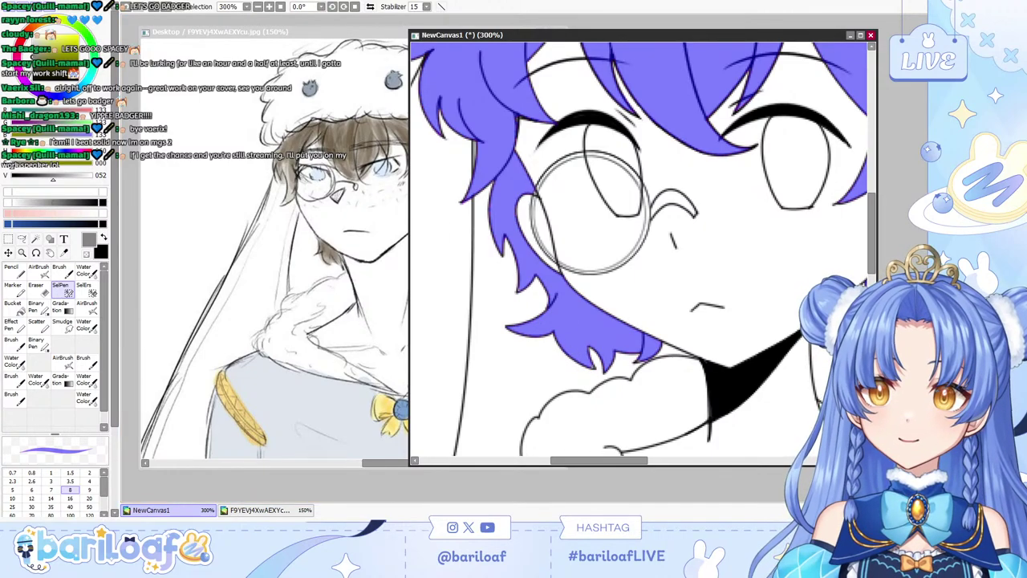
# Inspect the hair selection's edges around the face, the visible ear and the hanging bunny ear for missed spots.
pyautogui.click(257, 7)
pyautogui.click(258, 7)
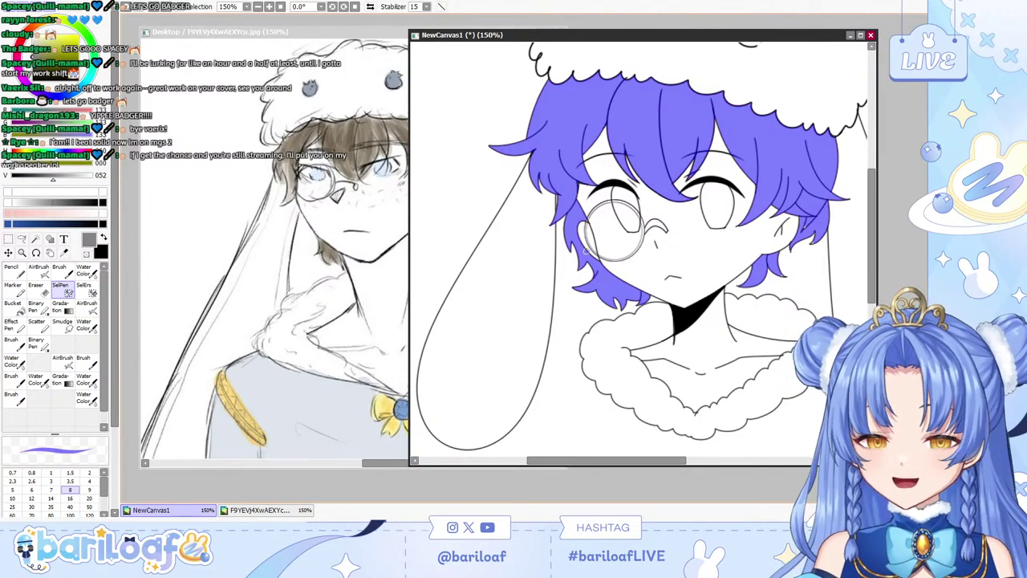
pyautogui.moveTo(546, 461); pyautogui.dragTo(634, 460)
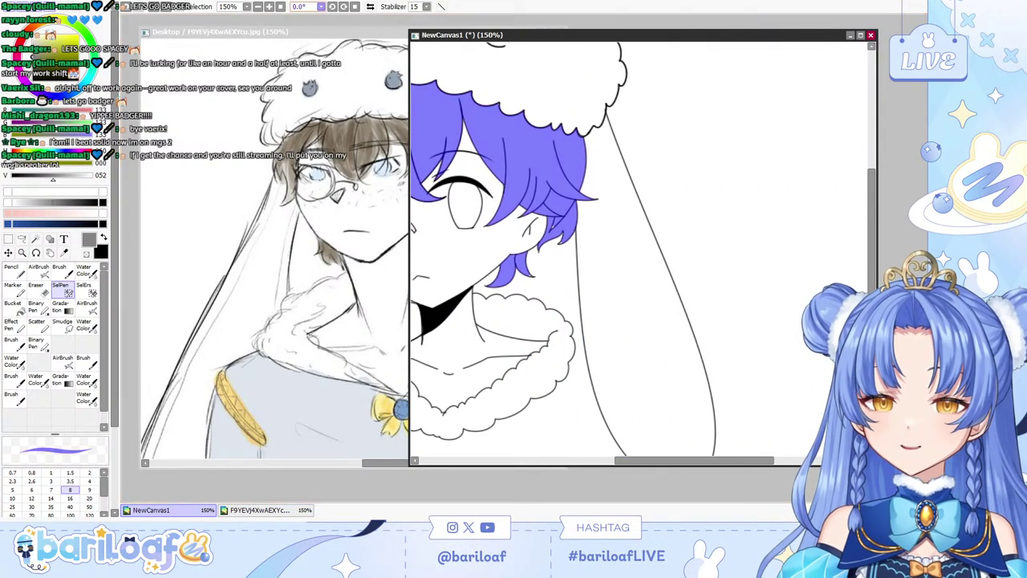
pyautogui.doubleClick(269, 7)
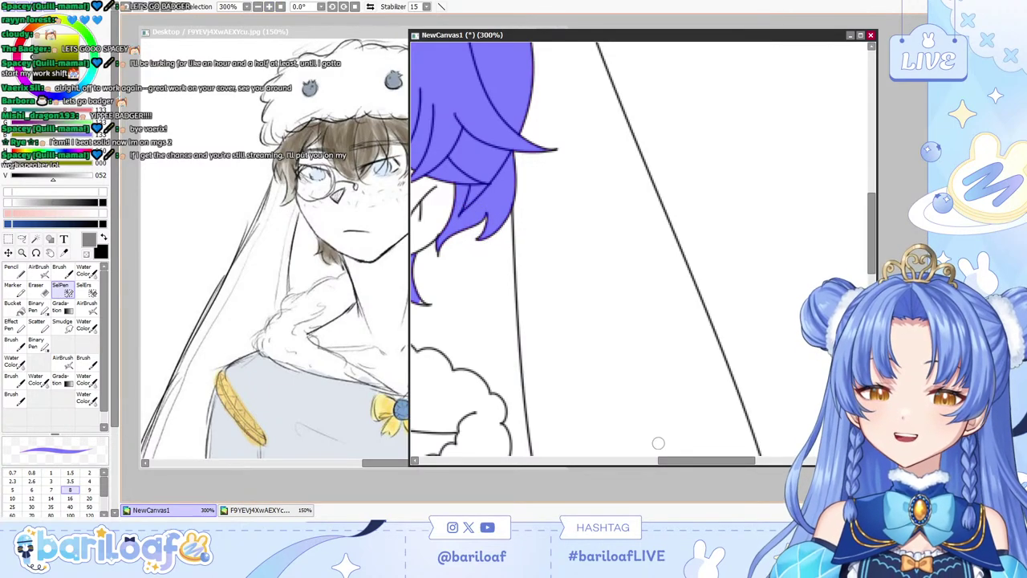
pyautogui.moveTo(687, 461); pyautogui.dragTo(616, 461)
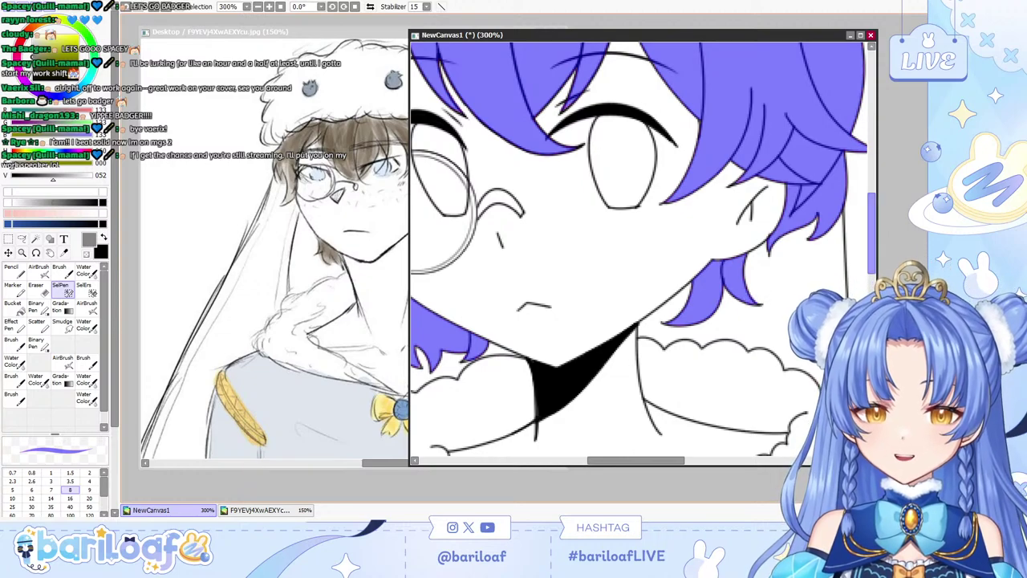
pyautogui.moveTo(873, 231); pyautogui.dragTo(873, 201)
pyautogui.click(258, 6)
pyautogui.click(258, 6)
pyautogui.click(259, 6)
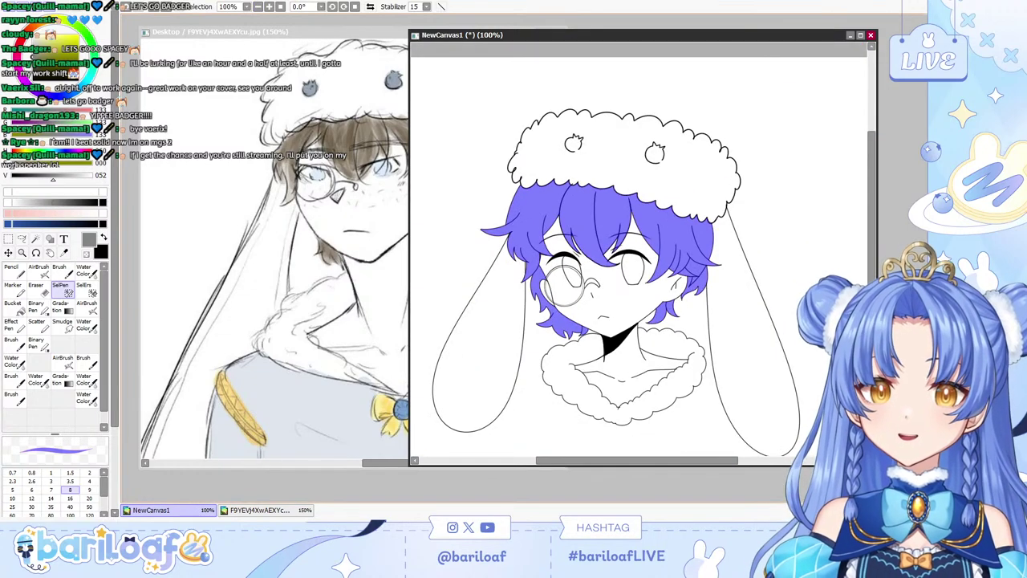
# Sample a light brown from the reference's hair and fill the selected hair with it using the Bucket.
pyautogui.click(284, 166)
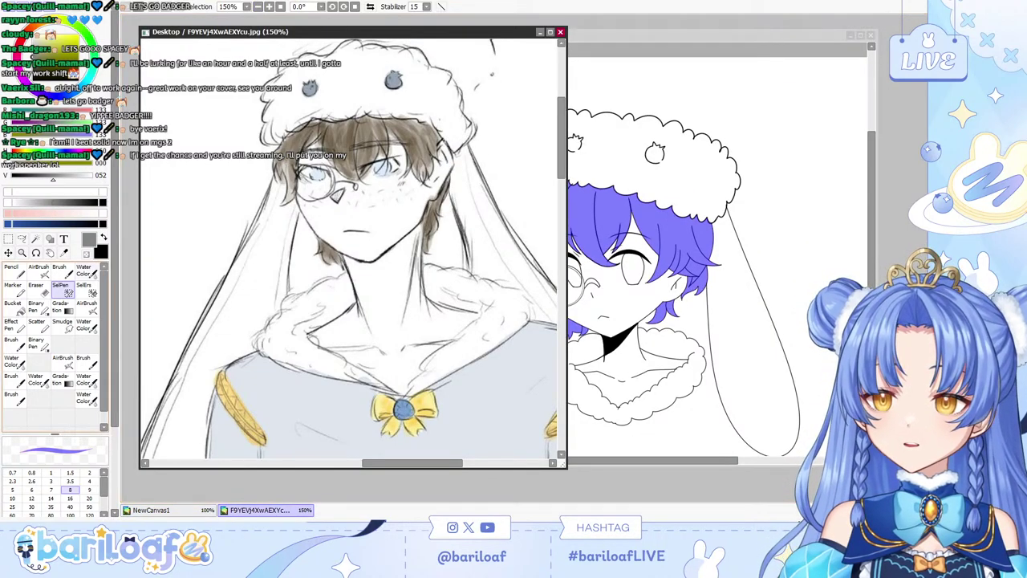
pyautogui.click(64, 253)
pyautogui.click(370, 138)
pyautogui.click(14, 309)
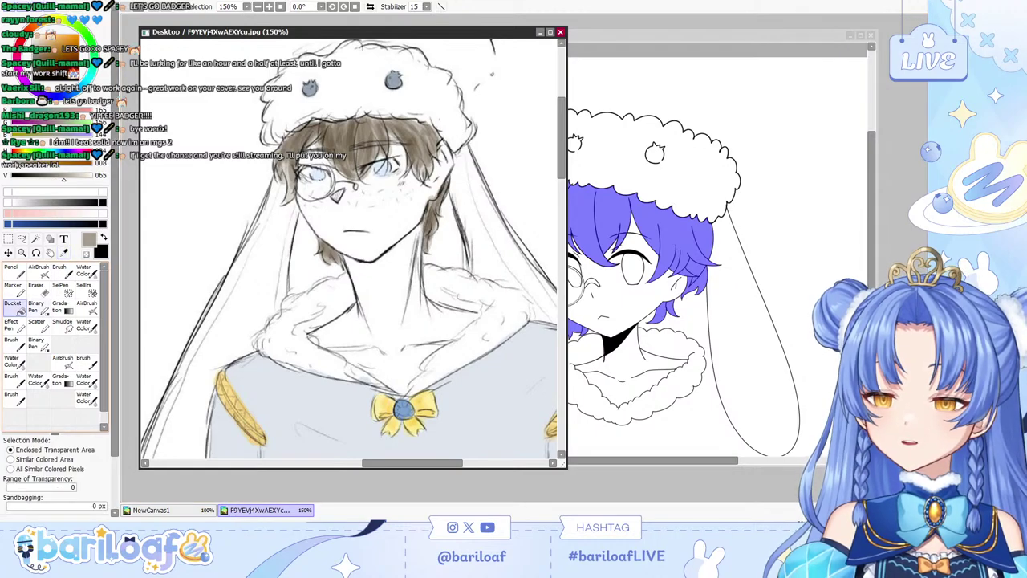
pyautogui.click(616, 210)
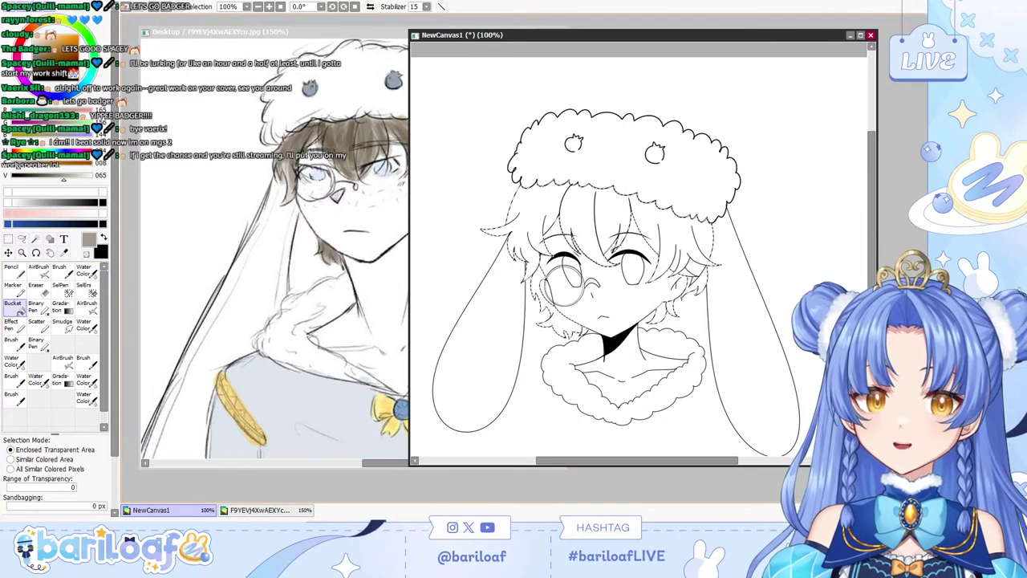
pyautogui.click(540, 219)
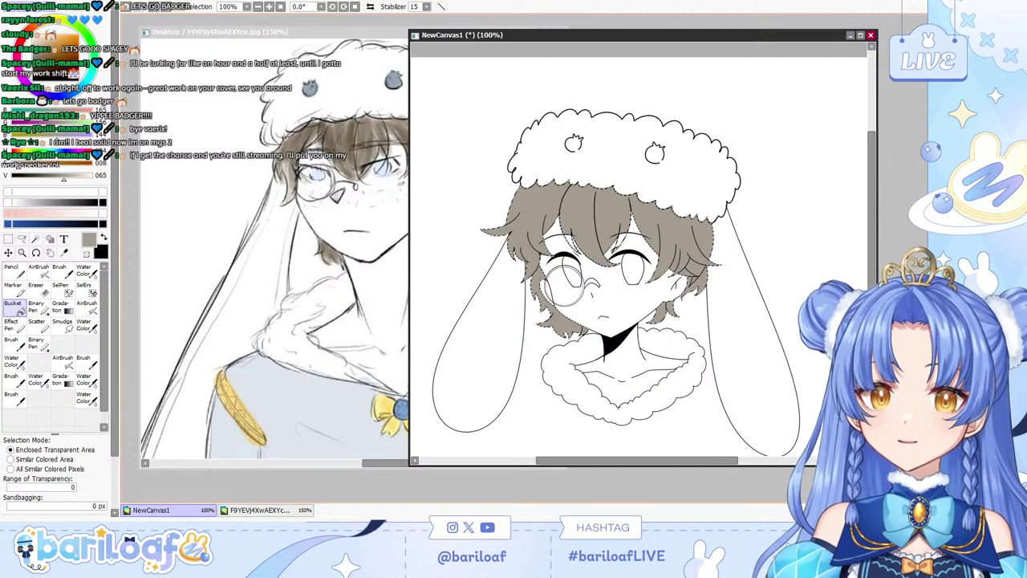
# Sample a darker brown from the reference's fringe and take up the Pencil on the drawing canvas.
pyautogui.click(64, 252)
pyautogui.click(365, 141)
pyautogui.click(365, 140)
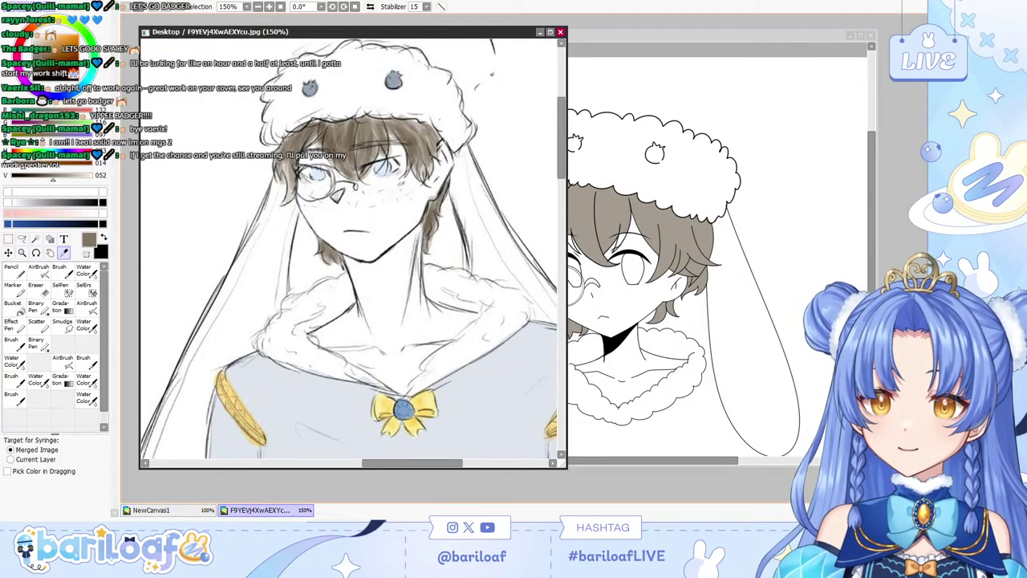
pyautogui.click(14, 289)
pyautogui.click(21, 253)
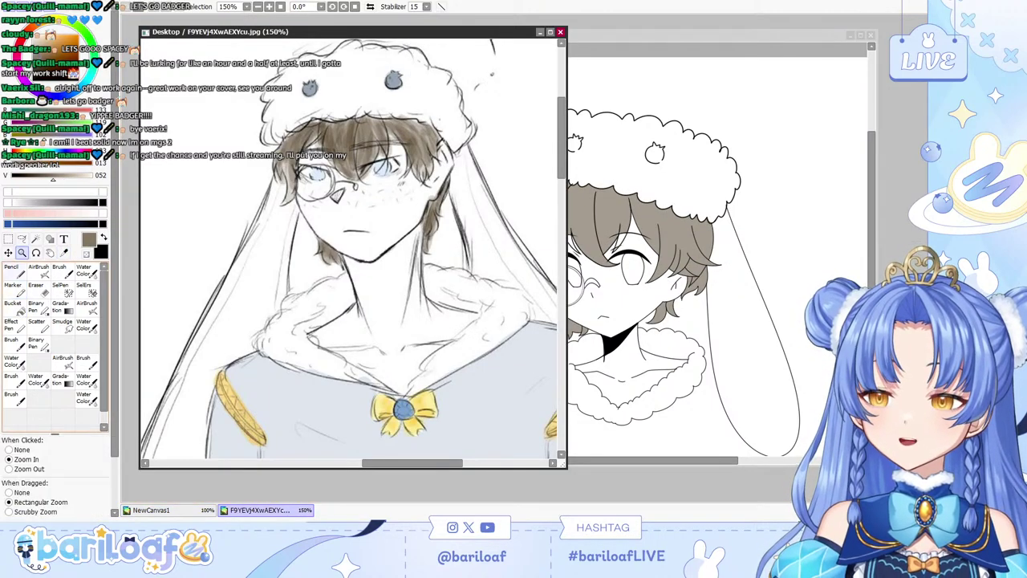
pyautogui.click(15, 271)
pyautogui.click(682, 241)
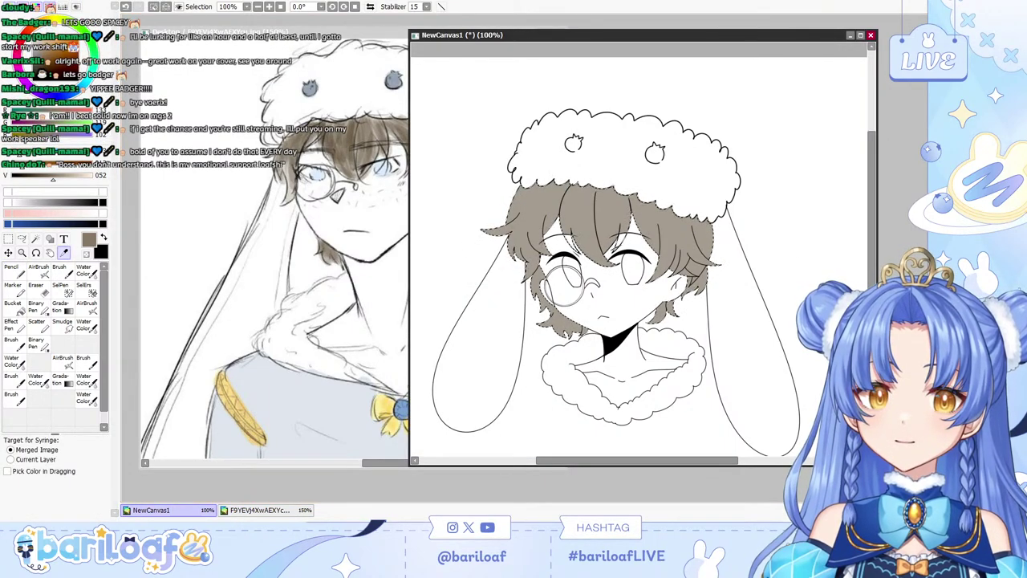
# Resample the dark brown shading colour from the reference's fringe and undo the test Pencil dab on the drawing's fringe.
pyautogui.keyDown('alt'); pyautogui.click(578, 212); pyautogui.keyUp('alt')
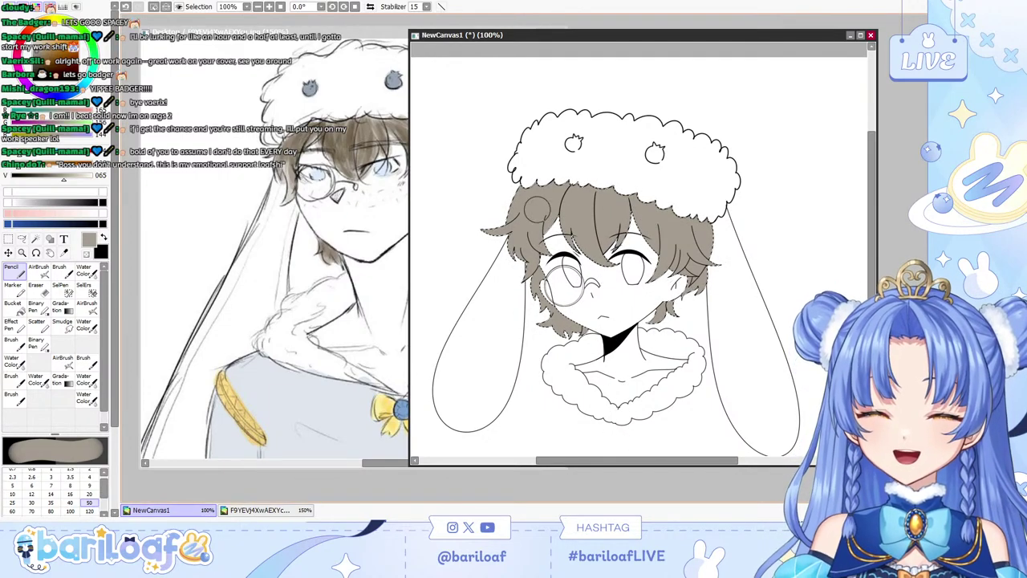
pyautogui.hotkey('ctrl', 'd')
pyautogui.keyDown('alt'); pyautogui.click(321, 172); pyautogui.keyUp('alt')
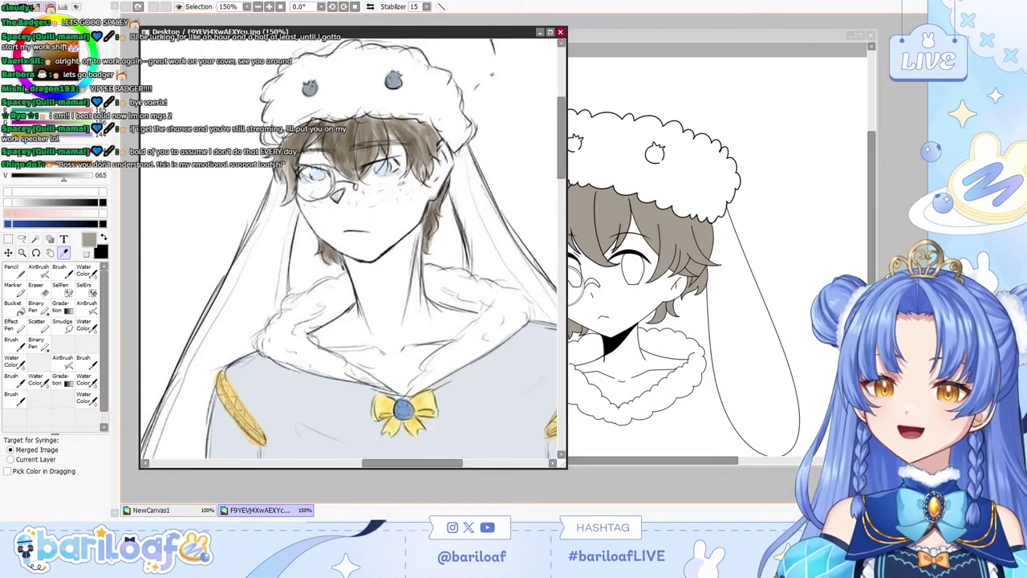
pyautogui.keyDown('alt'); pyautogui.click(347, 143); pyautogui.keyUp('alt')
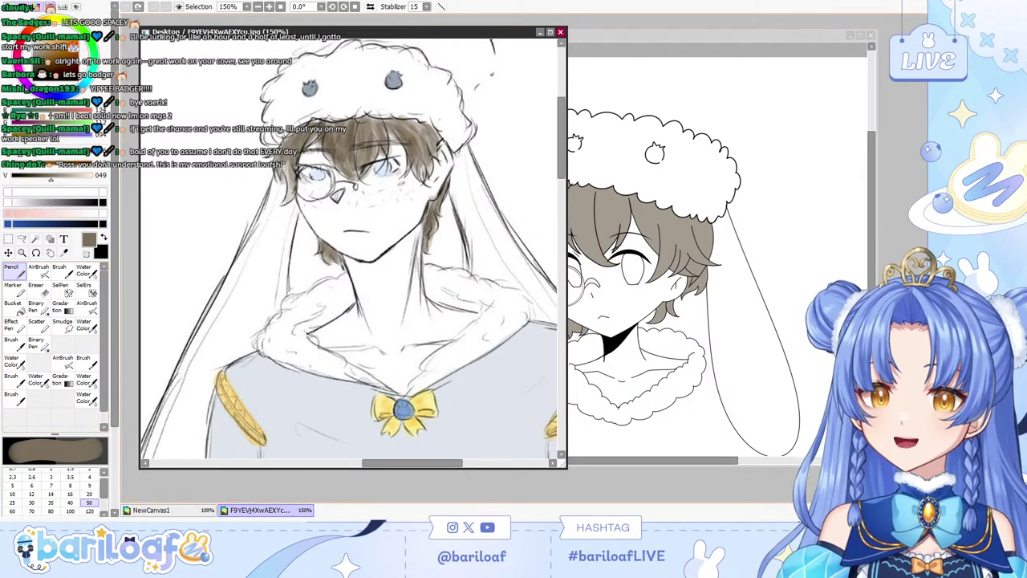
pyautogui.click(591, 224)
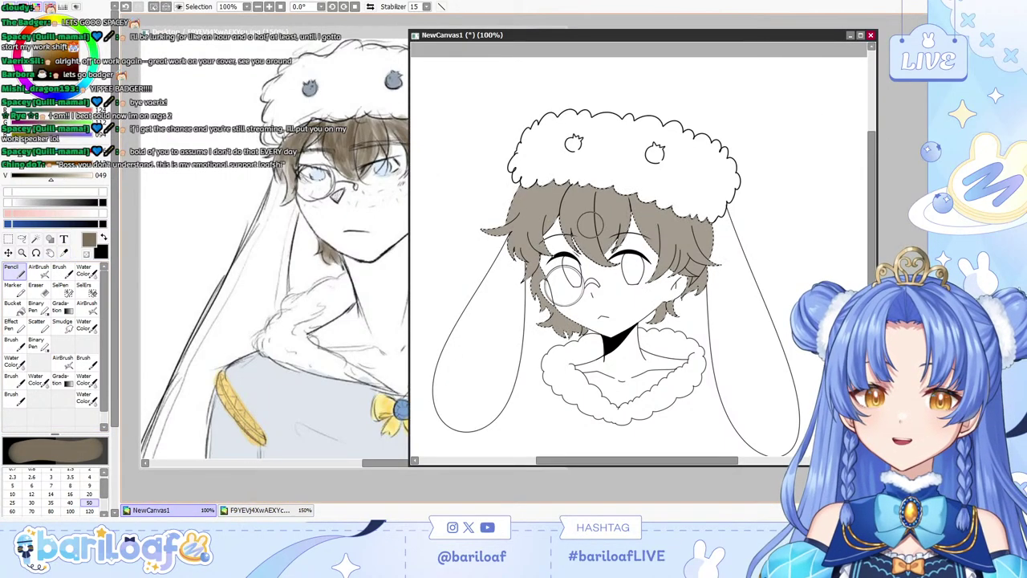
pyautogui.hotkey('ctrl', 'z')
# Rearrange the tool area to show the brush sizes and settings, and set the Pencil size to 16.
pyautogui.click(89, 485)
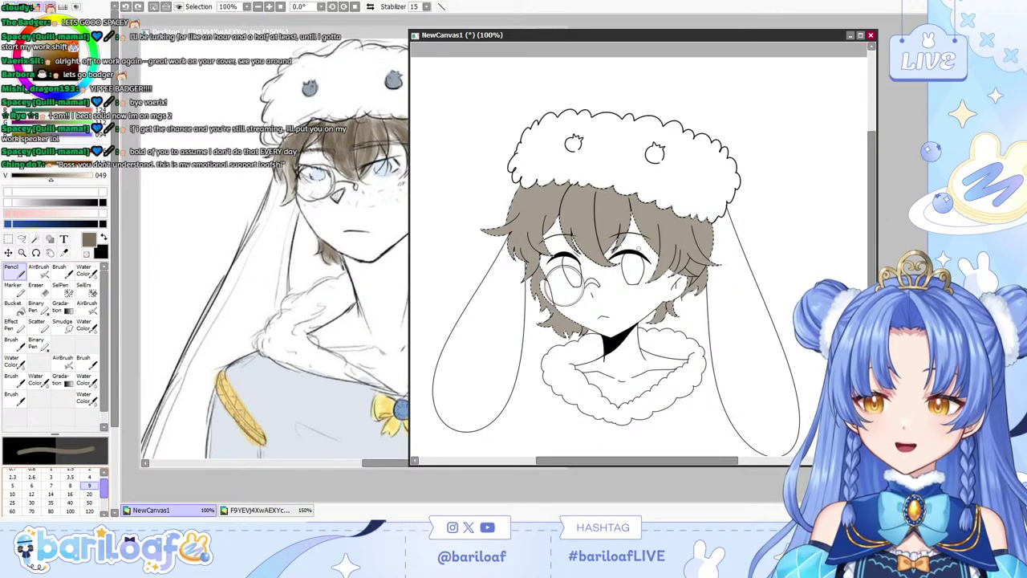
pyautogui.moveTo(104, 488); pyautogui.dragTo(103, 508)
pyautogui.moveTo(114, 406)
pyautogui.mouseDown()
pyautogui.moveTo(114, 475)
pyautogui.moveTo(53, 468)
pyautogui.mouseUp()
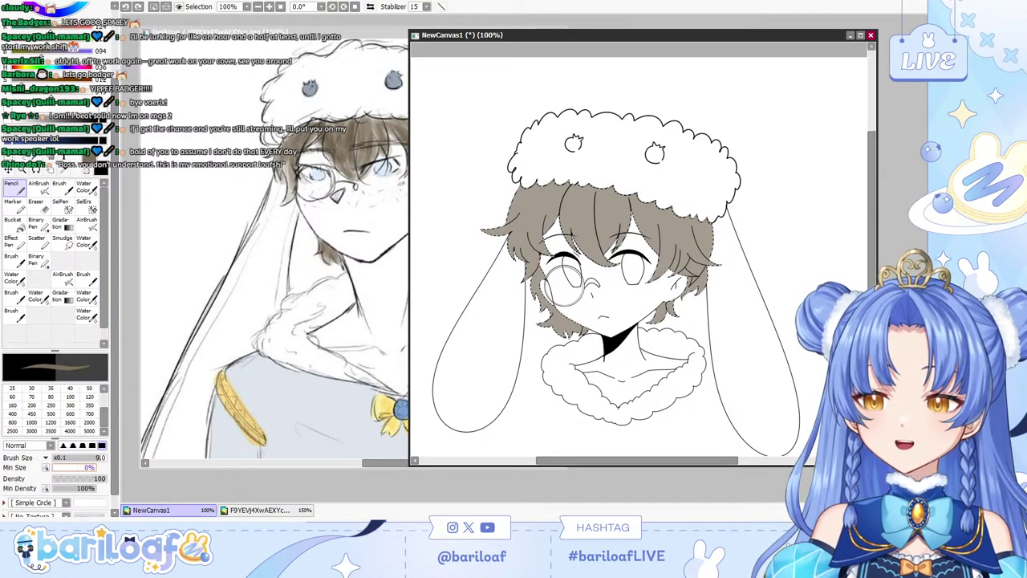
pyautogui.moveTo(114, 475); pyautogui.dragTo(114, 461)
pyautogui.moveTo(103, 435); pyautogui.dragTo(104, 421)
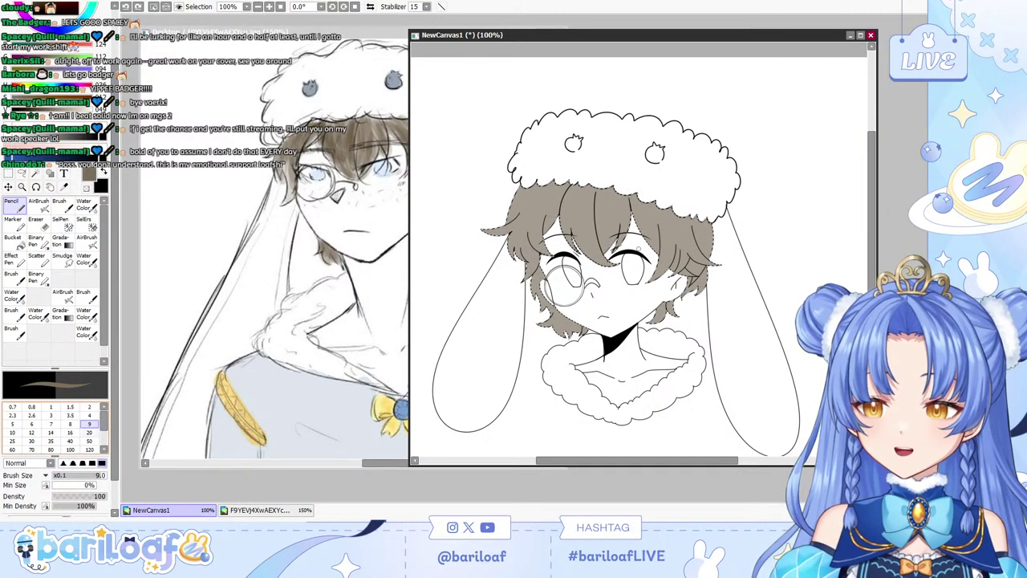
pyautogui.click(70, 433)
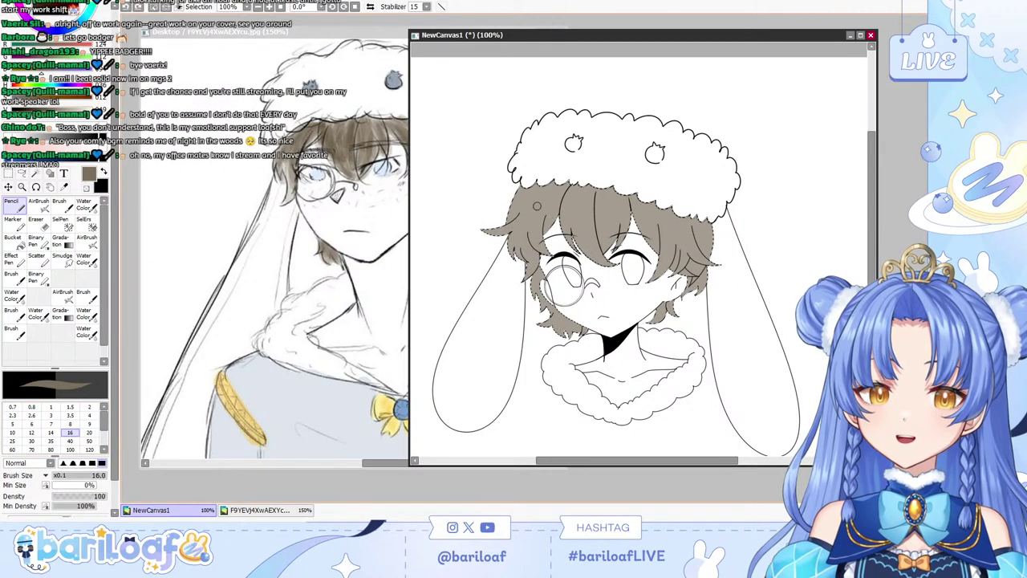
# Shade the central fringe lock between the eyes with the dark brown Pencil and trim the shading's edge with the Eraser.
pyautogui.press('pageup')
pyautogui.press('pageup')
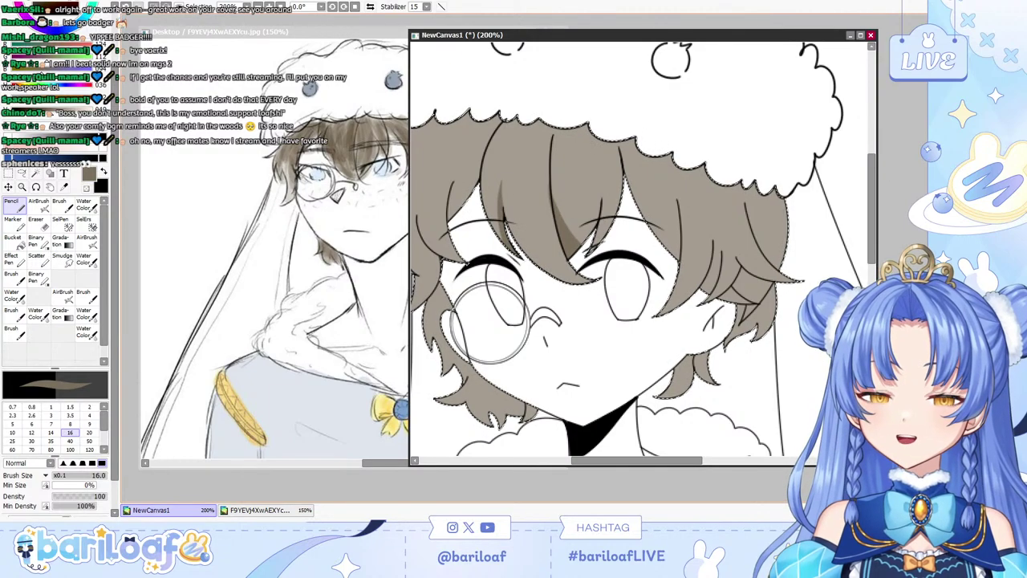
pyautogui.press('e')
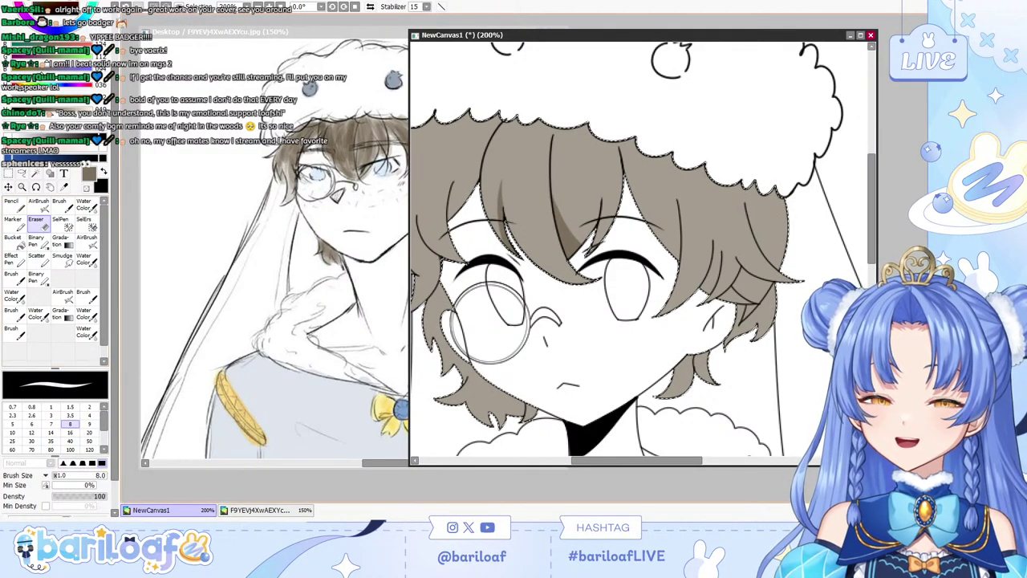
pyautogui.press('n')
# Pencil dark brown shading into the left-side locks, the outward-flicking tuft and the hair behind the glasses, trimming it with the Eraser.
pyautogui.moveTo(637, 461); pyautogui.dragTo(606, 461)
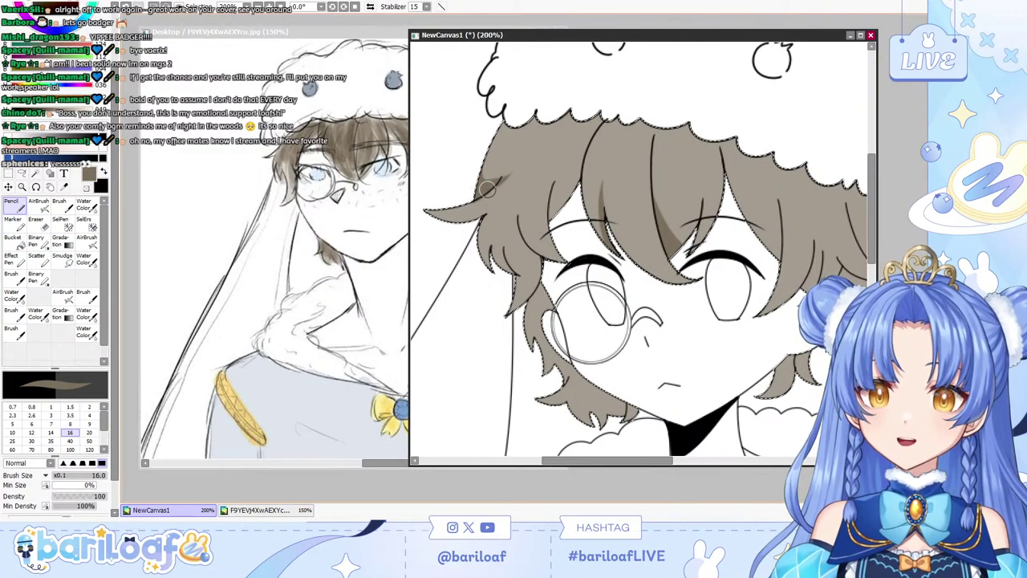
pyautogui.press('e')
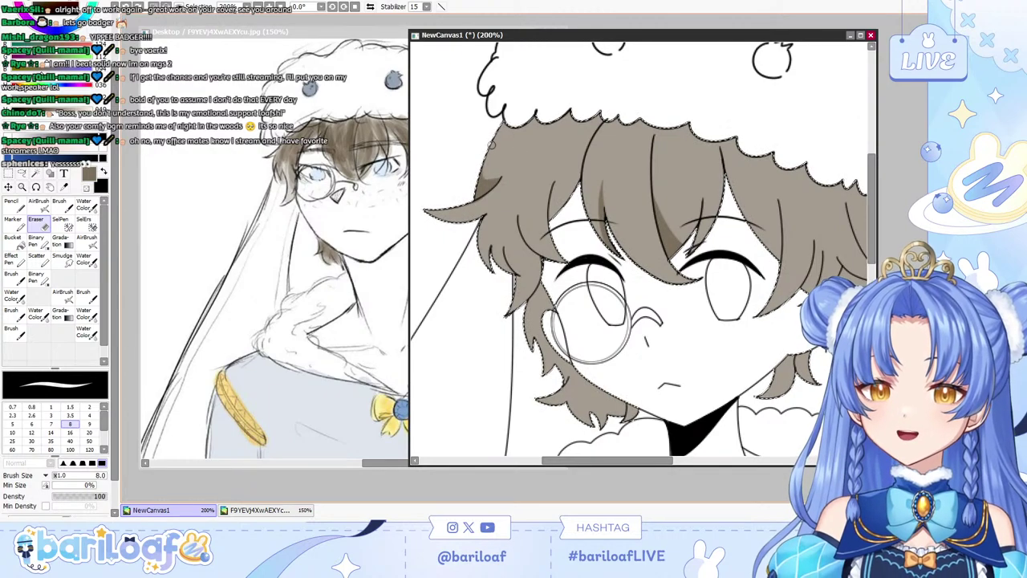
pyautogui.press('n')
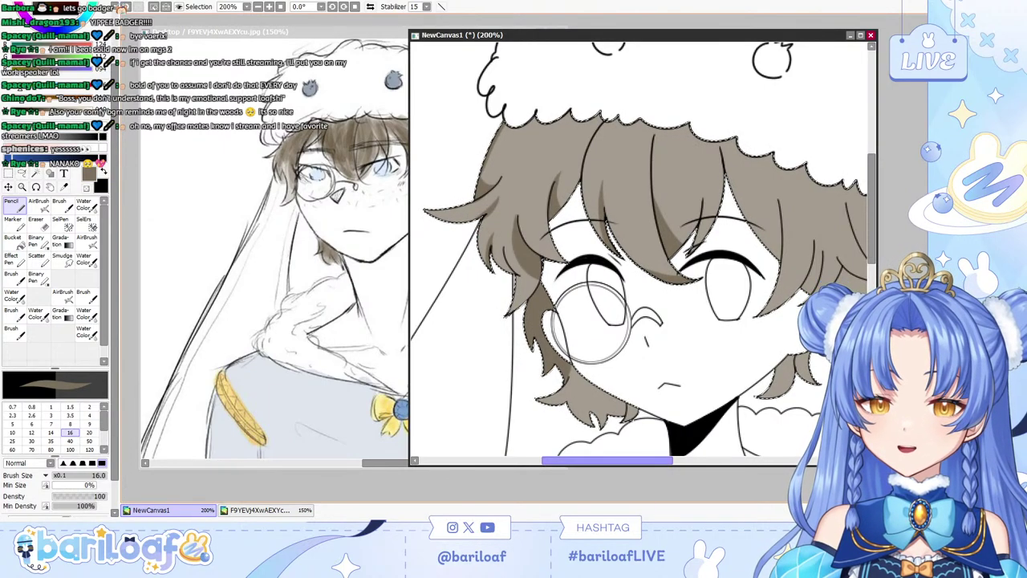
# Shade the hair beside the right-hand eye with the Pencil and Eraser, and undo the last strokes on the outer right lock.
pyautogui.moveTo(638, 460); pyautogui.dragTo(664, 460)
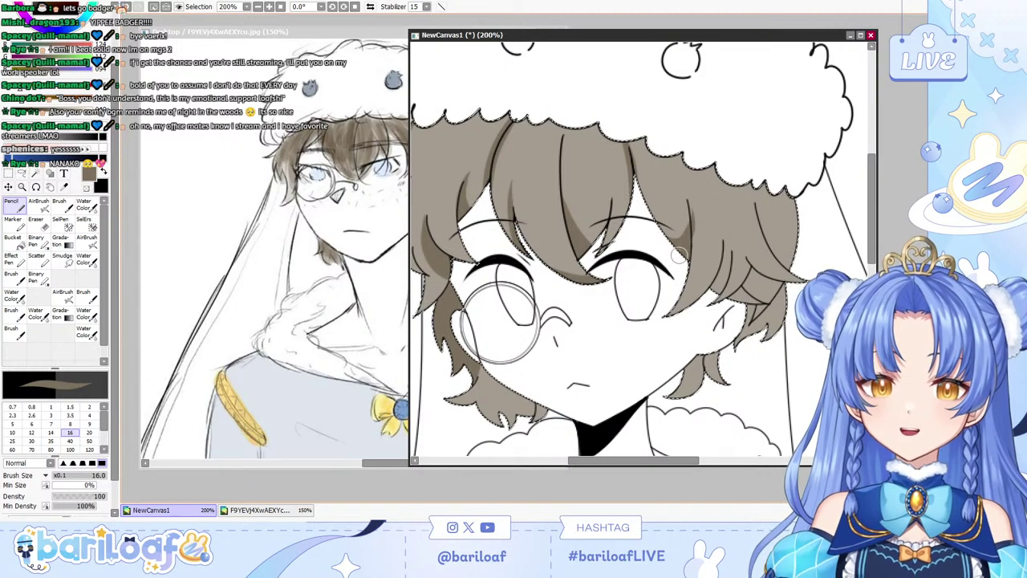
pyautogui.press('e')
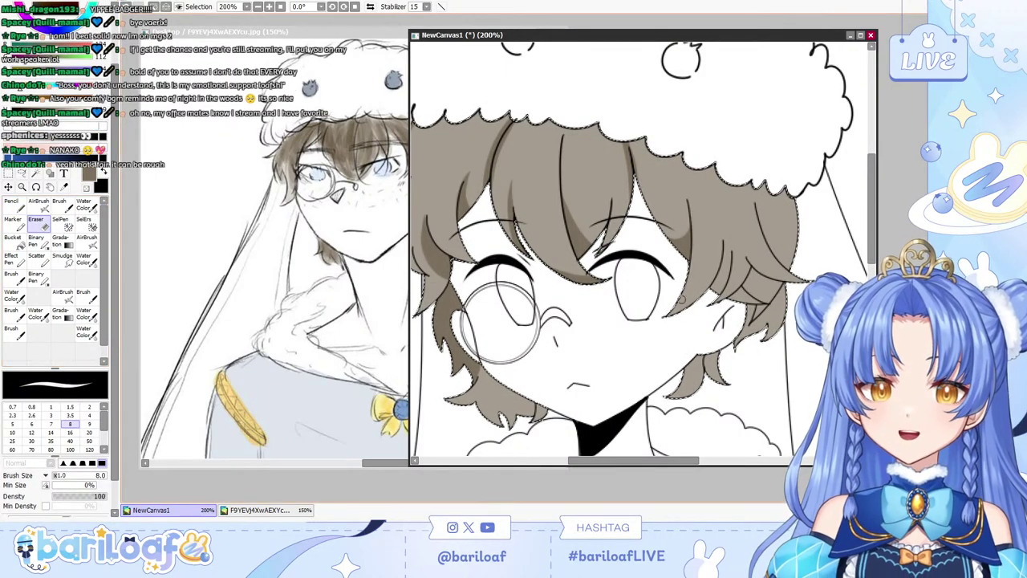
pyautogui.press('n')
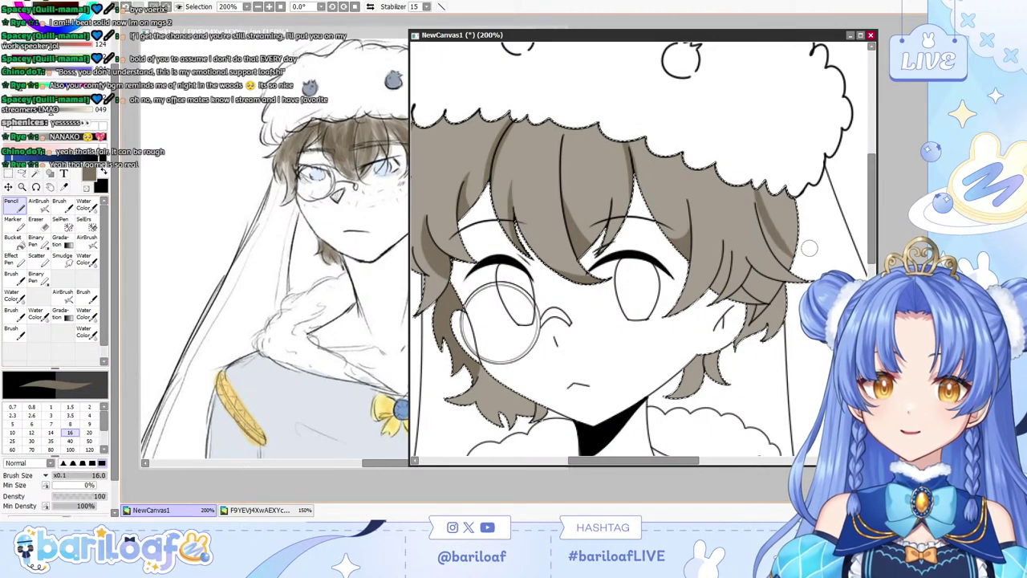
pyautogui.hotkey('ctrl', 'z')
pyautogui.hotkey('ctrl', 'z')
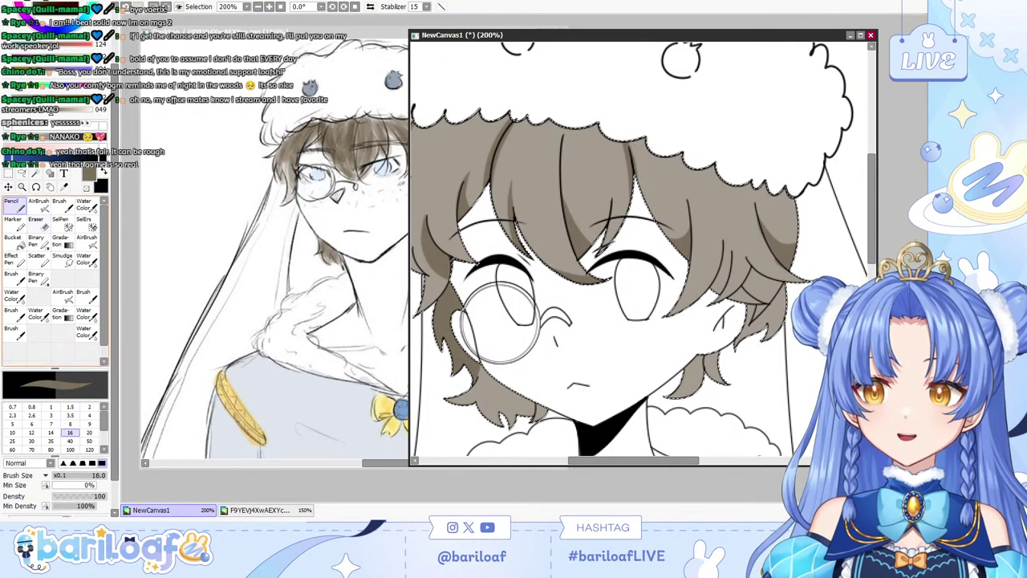
# Add dark brown shading to the fringe, the right-side locks and the lower hair tips, refining its edges with the Eraser.
pyautogui.press('e')
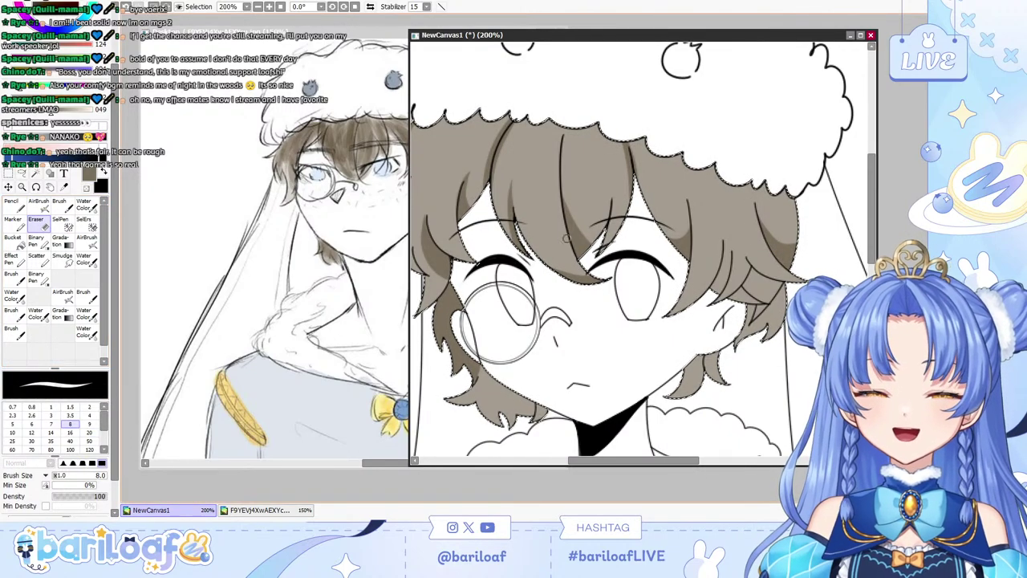
pyautogui.press('n')
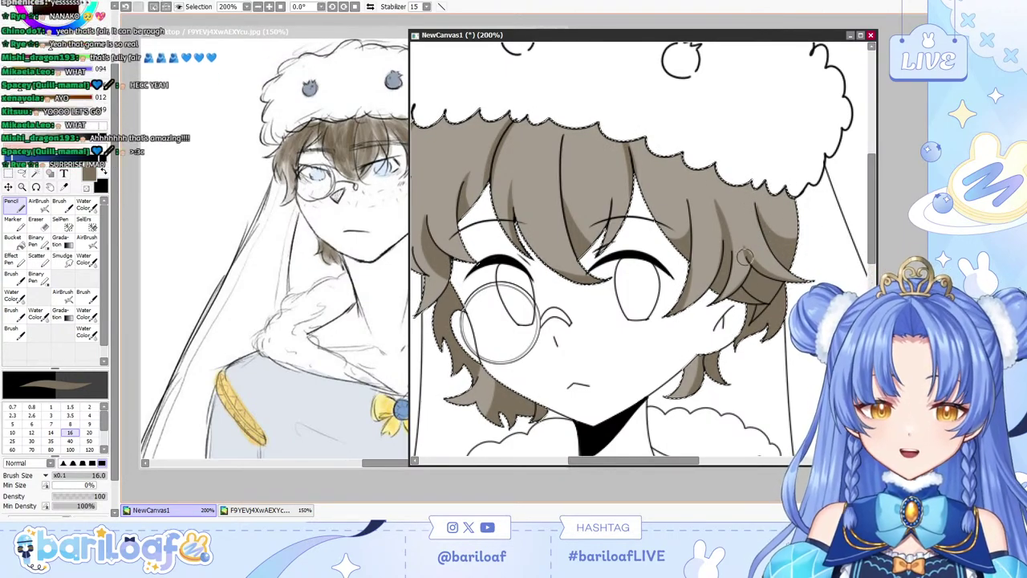
pyautogui.press('e')
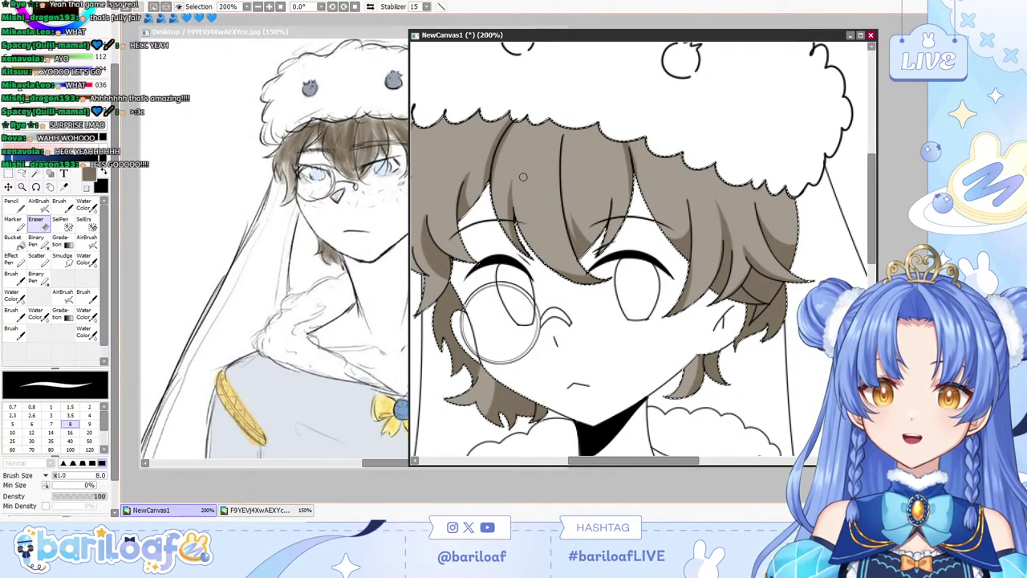
pyautogui.press('n')
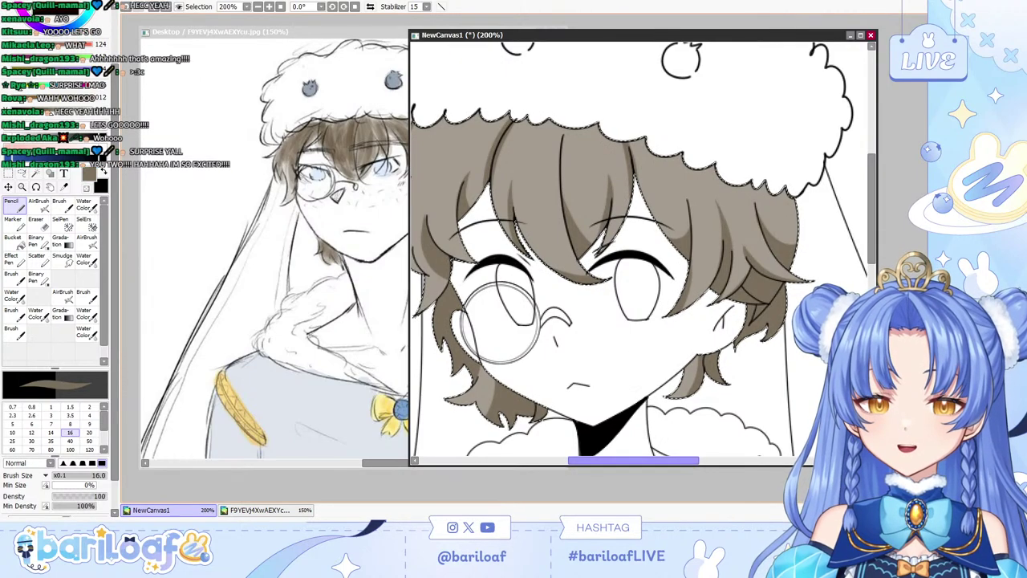
# Touch up the dark shading on the left-side locks with the Pencil and Eraser and check the right-side hair.
pyautogui.moveTo(639, 461); pyautogui.dragTo(616, 460)
pyautogui.press('e')
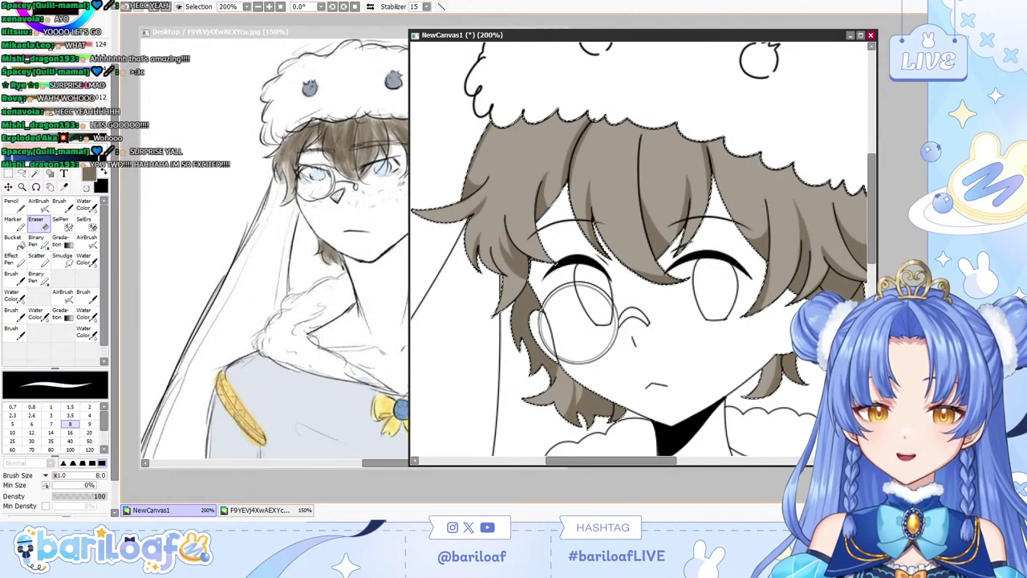
pyautogui.moveTo(611, 461); pyautogui.dragTo(659, 461)
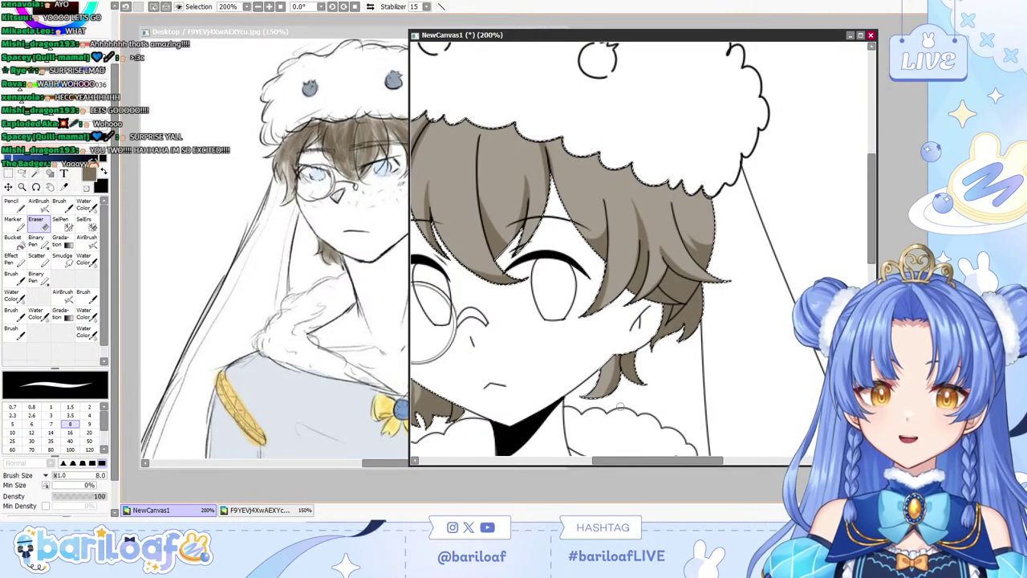
# Switch to the Pencil and clear the selection around the hair.
pyautogui.moveTo(654, 461); pyautogui.dragTo(620, 461)
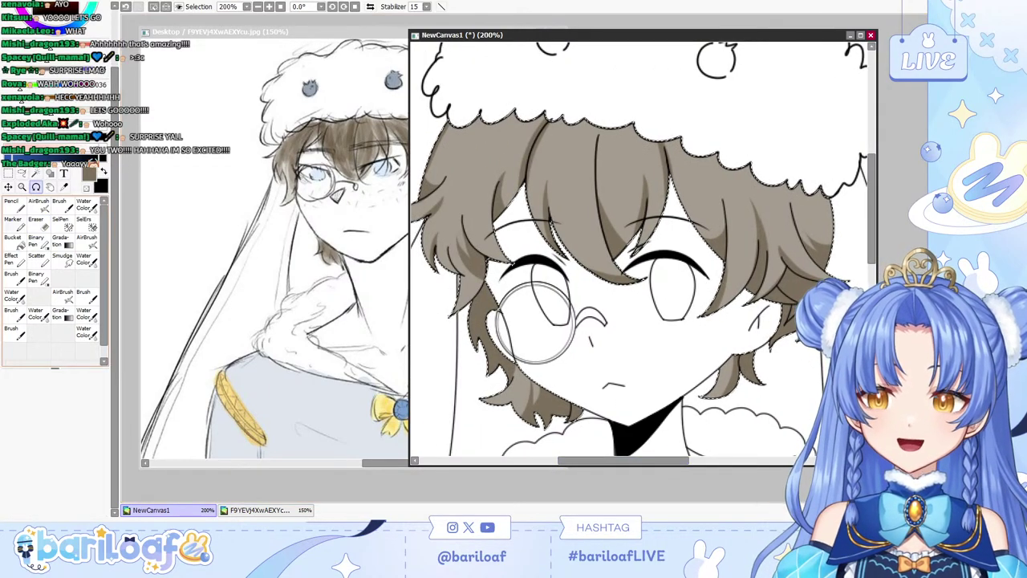
pyautogui.click(14, 207)
pyautogui.moveTo(115, 240); pyautogui.dragTo(114, 210)
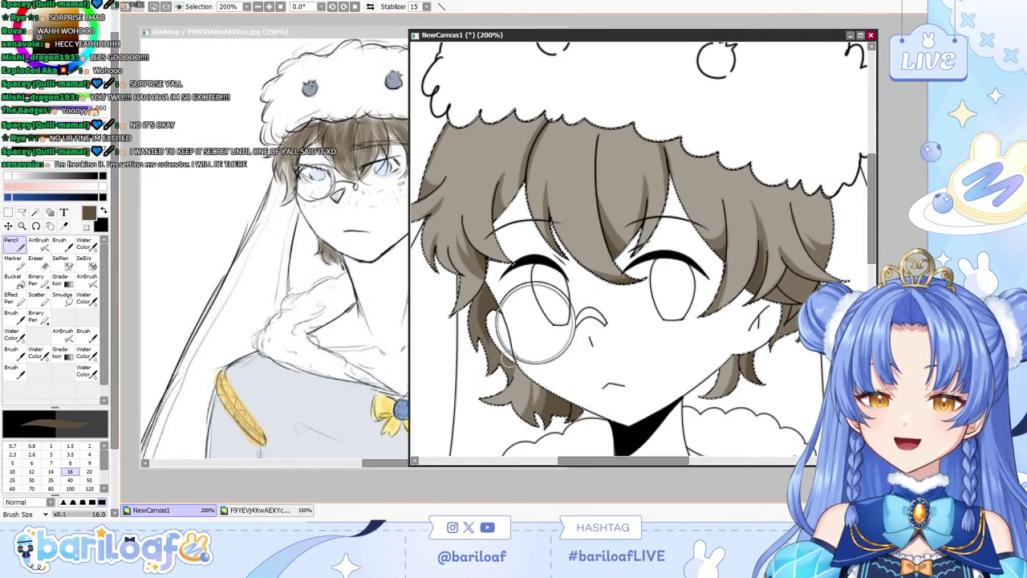
pyautogui.moveTo(559, 337); pyautogui.dragTo(621, 338)
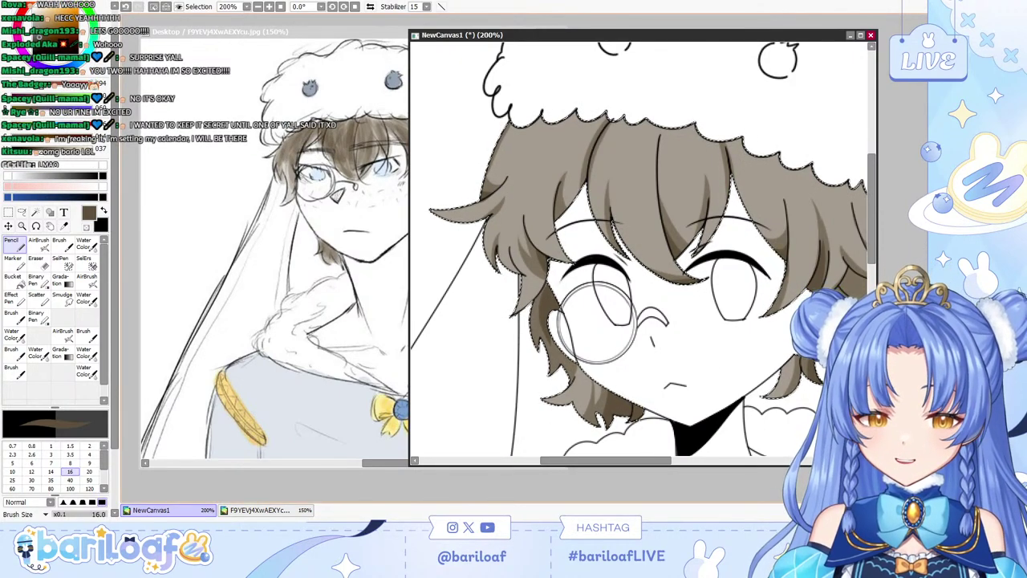
pyautogui.hotkey('ctrl', 'd')
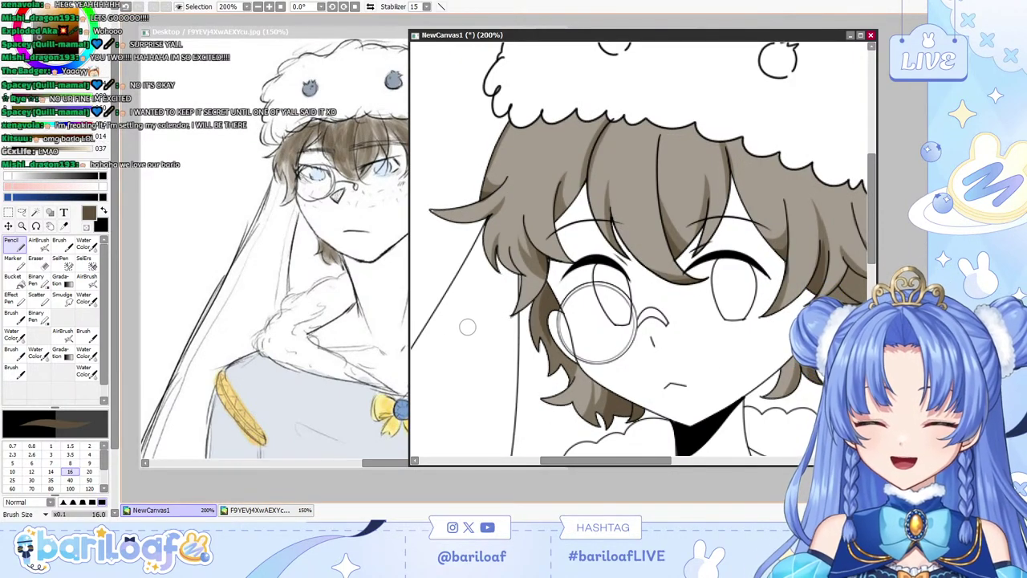
# Select the enclosed areas of both irises with the Magic Wand and get the selection pen ready for touch-ups.
pyautogui.press('w')
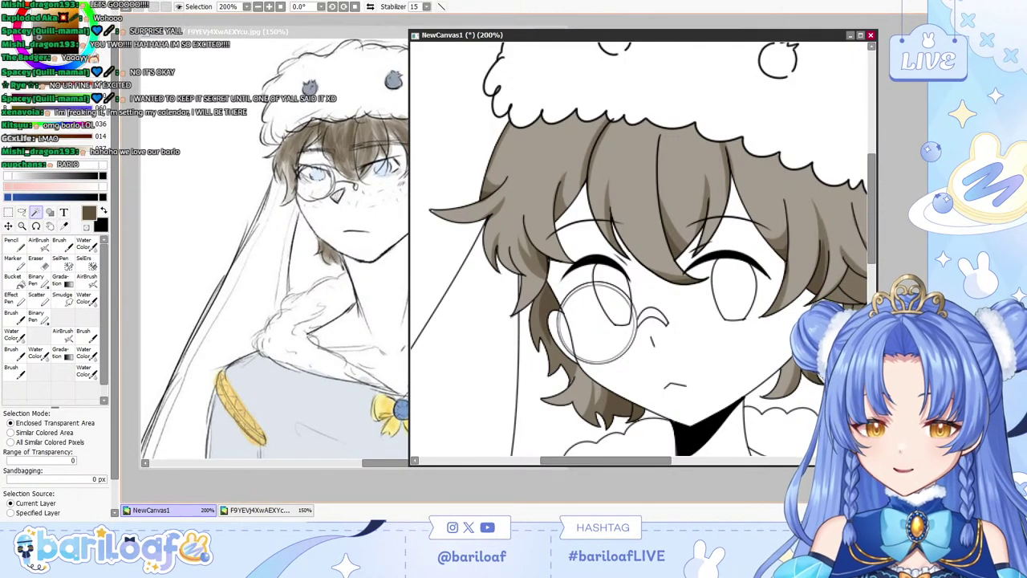
pyautogui.click(613, 295)
pyautogui.click(733, 290)
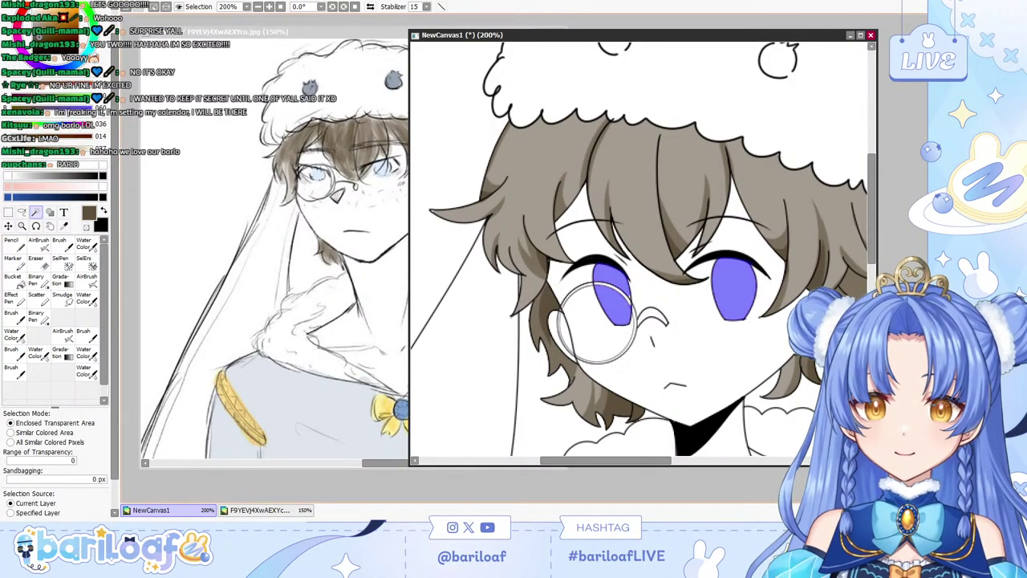
pyautogui.press('s')
pyautogui.press('pageup')
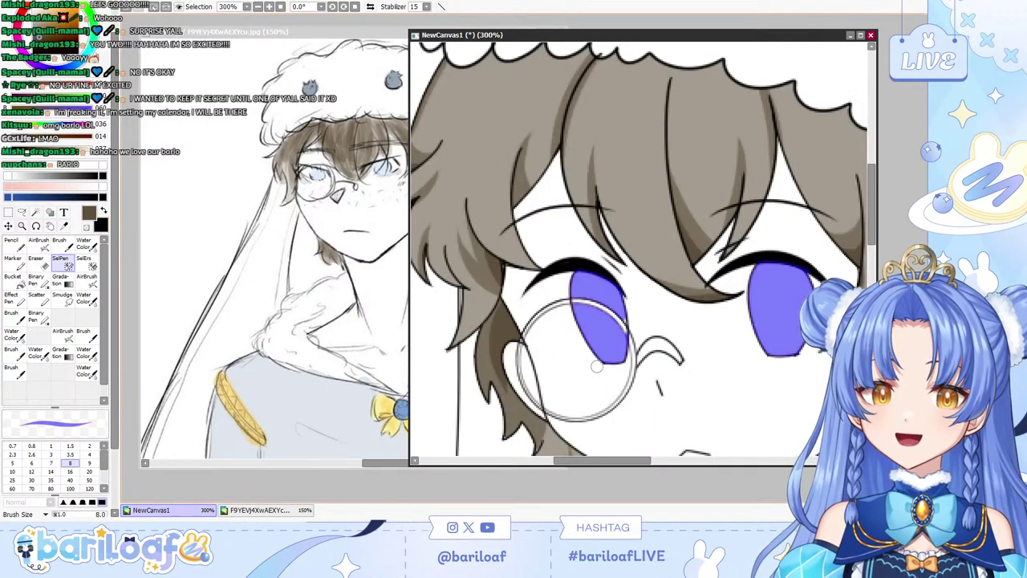
pyautogui.moveTo(640, 461); pyautogui.dragTo(667, 460)
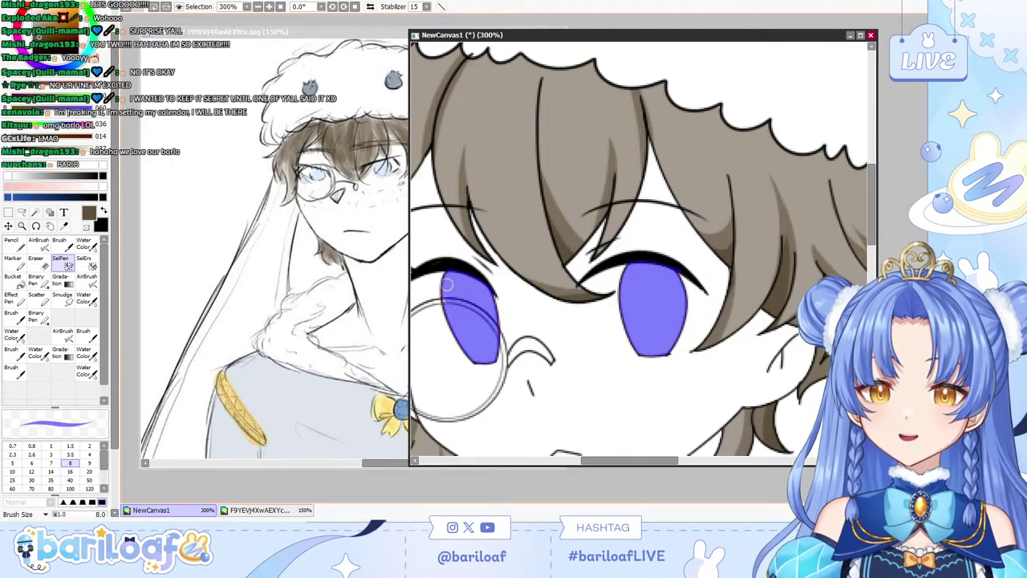
# Sample the light blue eye colour from the reference sketch and fill both selected irises with it.
pyautogui.keyDown('alt'); pyautogui.click(319, 173); pyautogui.keyUp('alt')
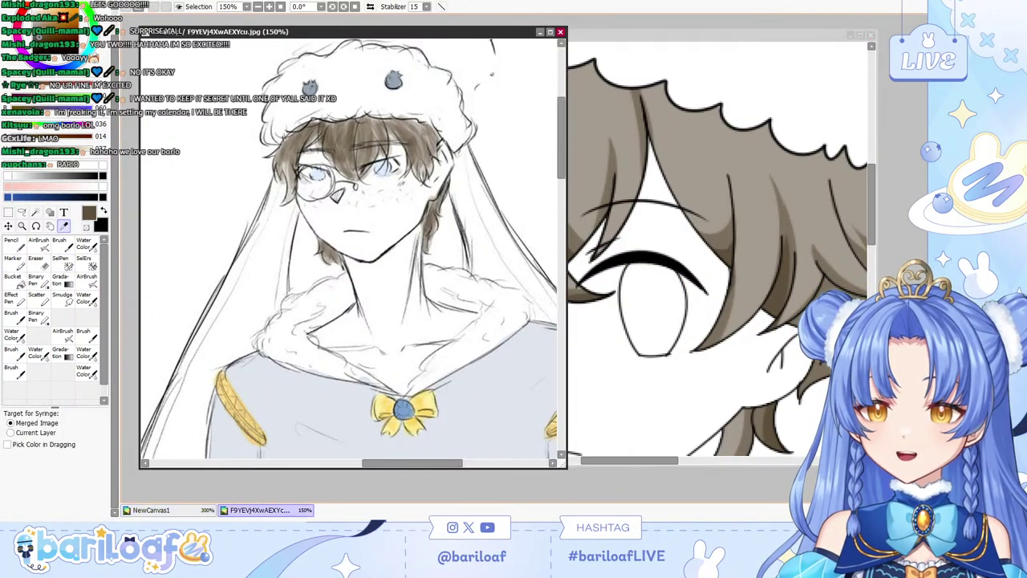
pyautogui.click(12, 276)
pyautogui.click(151, 510)
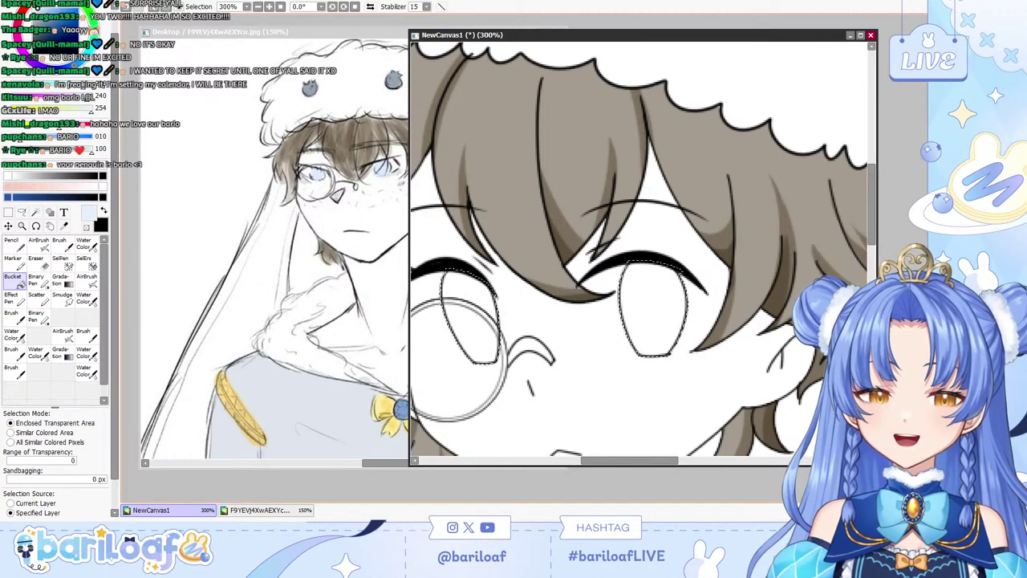
pyautogui.click(653, 311)
pyautogui.click(480, 341)
pyautogui.click(468, 287)
pyautogui.click(474, 308)
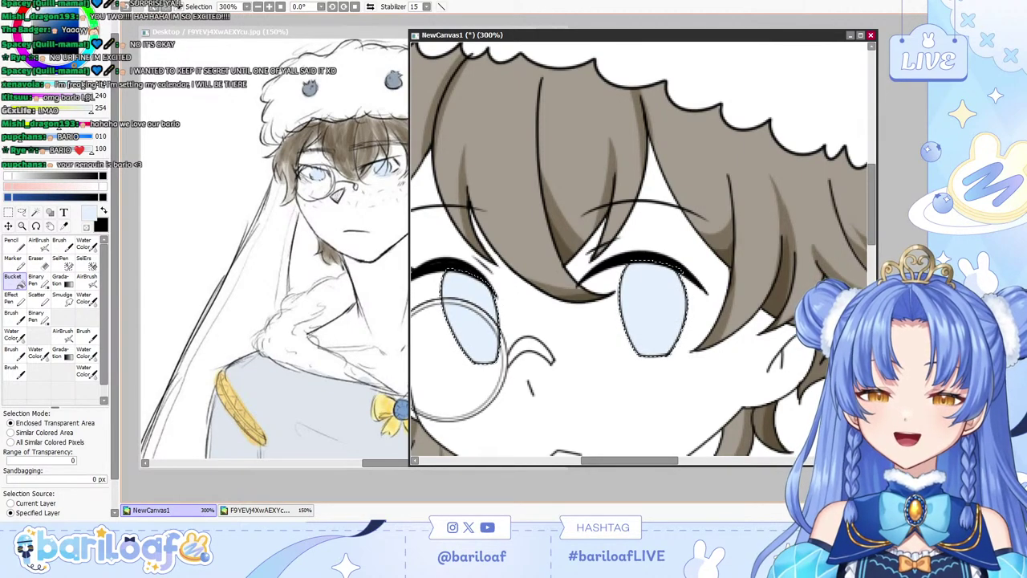
# Shade the upper part of both irises with a darker blue using the Pencil at size 16, then clear the selection.
pyautogui.click(14, 245)
pyautogui.click(52, 19)
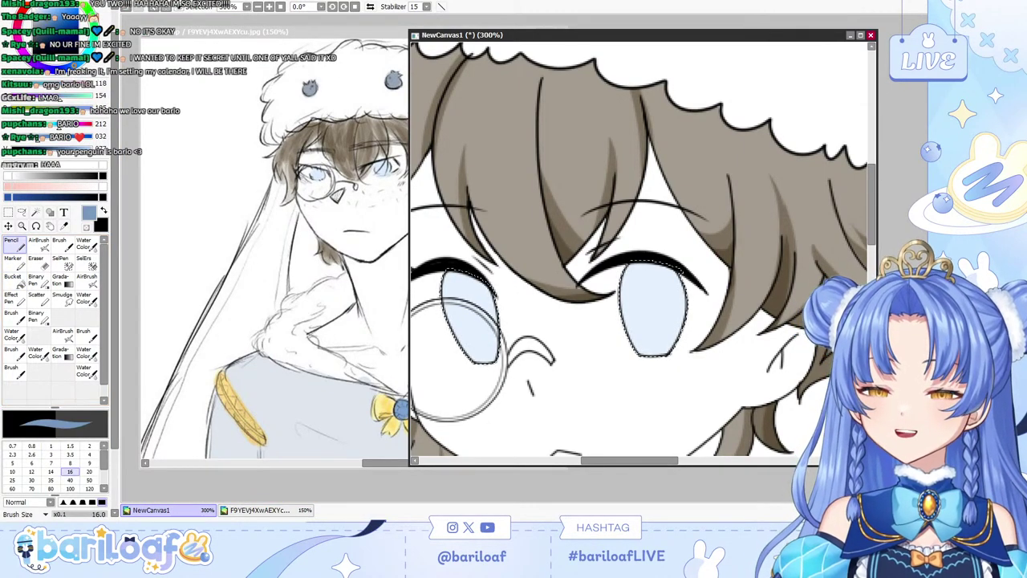
pyautogui.click(53, 17)
pyautogui.moveTo(491, 272)
pyautogui.mouseDown()
pyautogui.moveTo(448, 288)
pyautogui.moveTo(427, 304)
pyautogui.moveTo(521, 297)
pyautogui.moveTo(422, 295)
pyautogui.moveTo(481, 293)
pyautogui.moveTo(432, 318)
pyautogui.moveTo(513, 326)
pyautogui.moveTo(426, 305)
pyautogui.moveTo(462, 290)
pyautogui.moveTo(422, 273)
pyautogui.mouseUp()
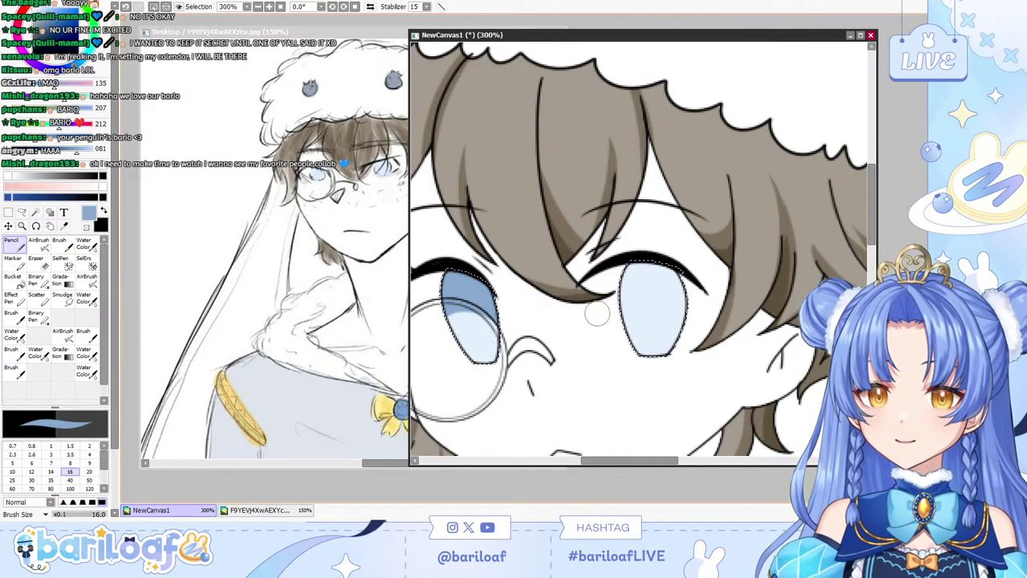
pyautogui.moveTo(596, 315)
pyautogui.mouseDown()
pyautogui.moveTo(692, 309)
pyautogui.moveTo(594, 305)
pyautogui.moveTo(692, 295)
pyautogui.moveTo(602, 315)
pyautogui.moveTo(625, 268)
pyautogui.mouseUp()
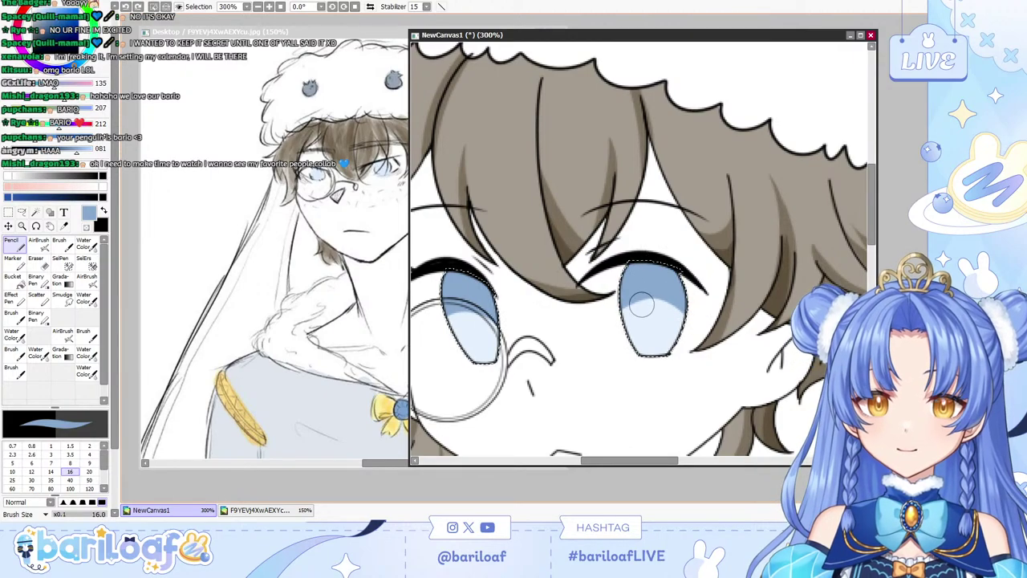
pyautogui.hotkey('ctrl', 'd')
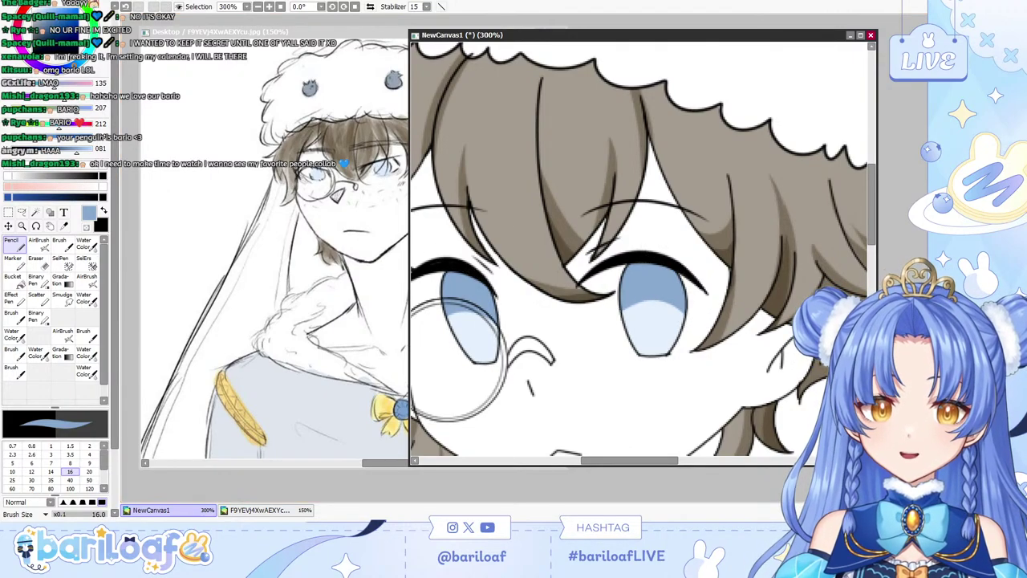
# Add white Pencil highlights at the upper outer edge of both irises.
pyautogui.click(37, 263)
pyautogui.click(14, 264)
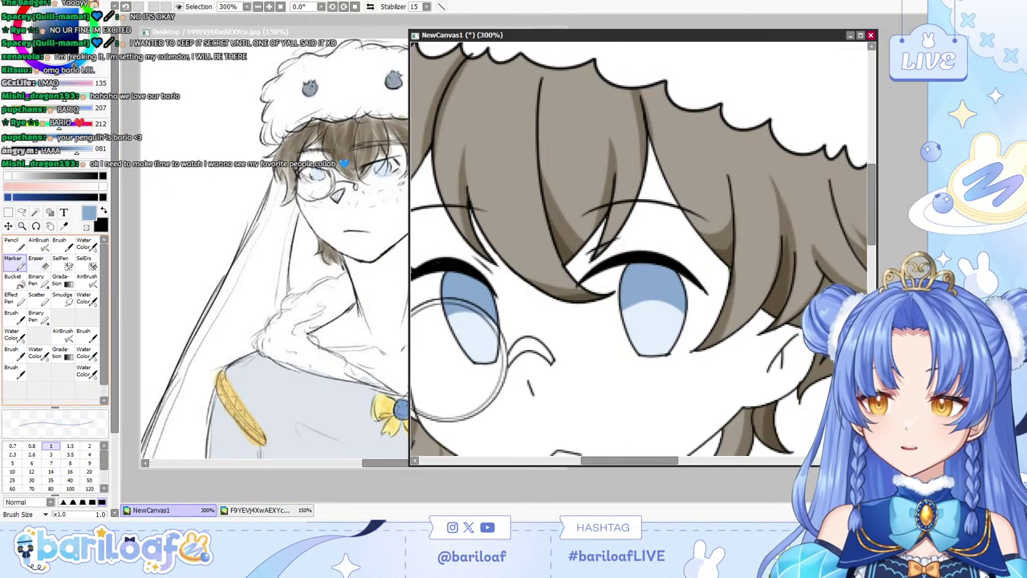
pyautogui.click(14, 245)
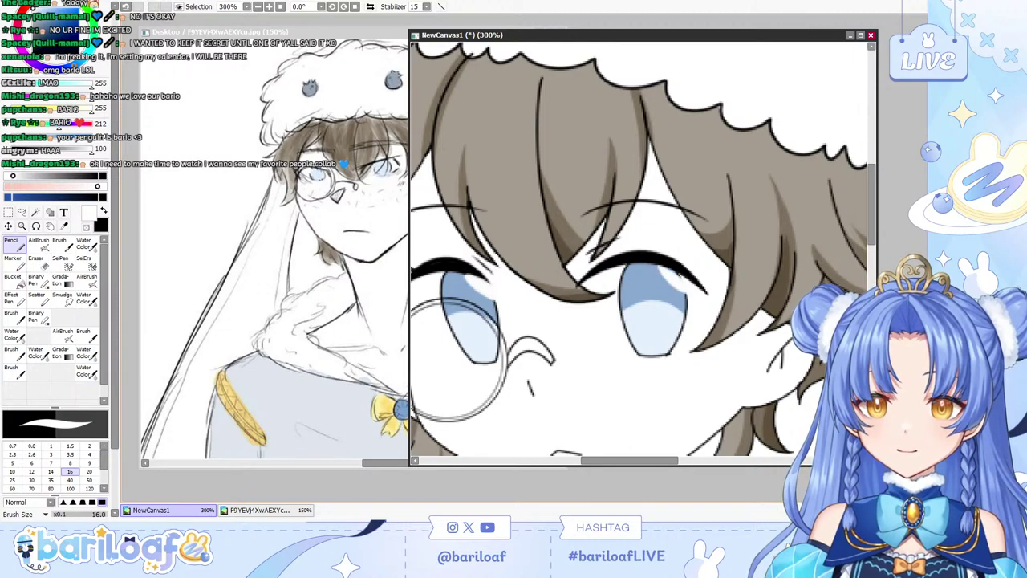
# Bridge the outline gaps at the lower edge of both hat berries with the selection pen at size 8.
pyautogui.press('pagedown')
pyautogui.press('pagedown')
pyautogui.press('pagedown')
pyautogui.click(35, 211)
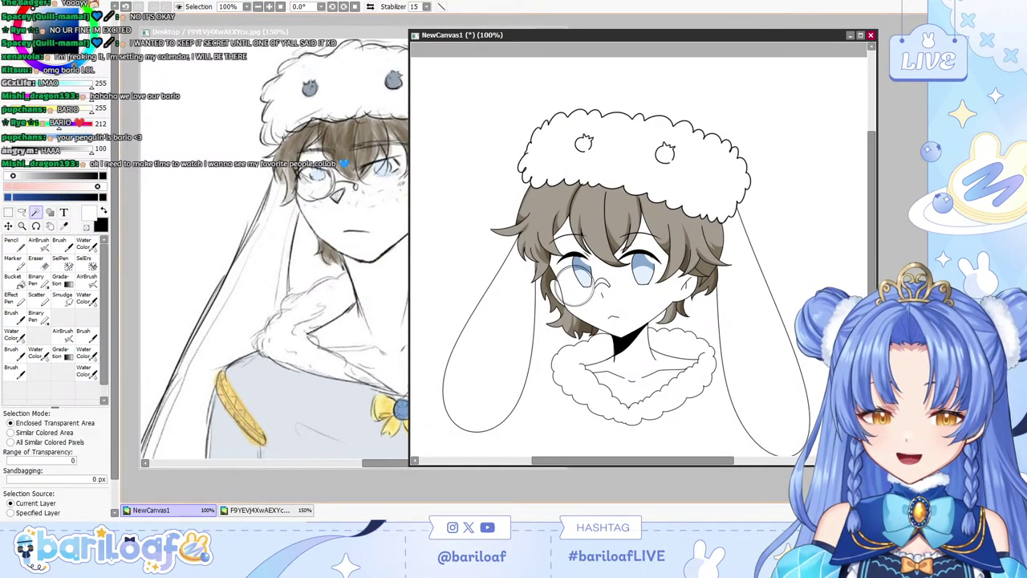
pyautogui.click(63, 263)
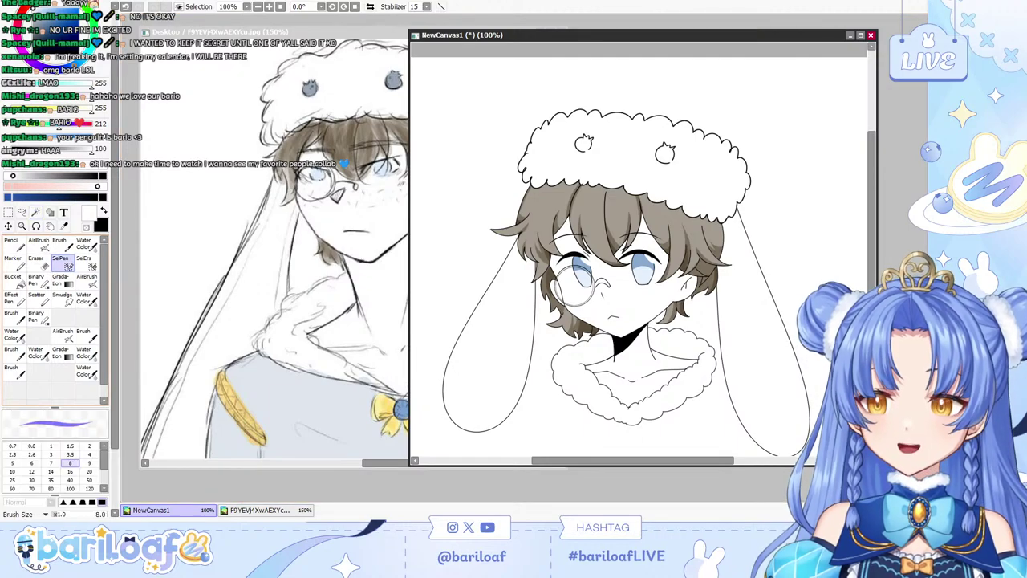
pyautogui.press('pageup')
pyautogui.press('pageup')
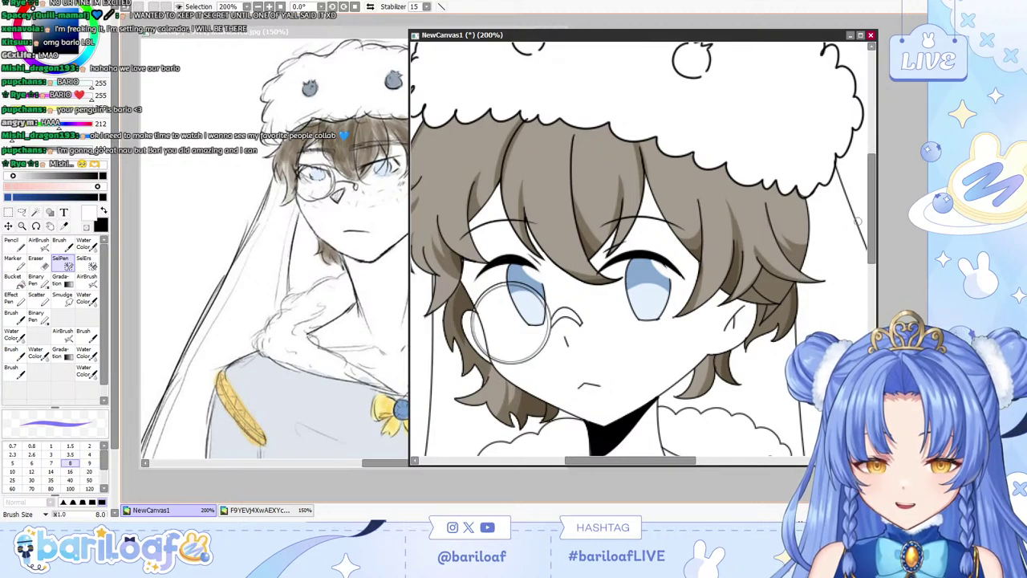
pyautogui.moveTo(872, 218); pyautogui.dragTo(871, 183)
pyautogui.click(270, 7)
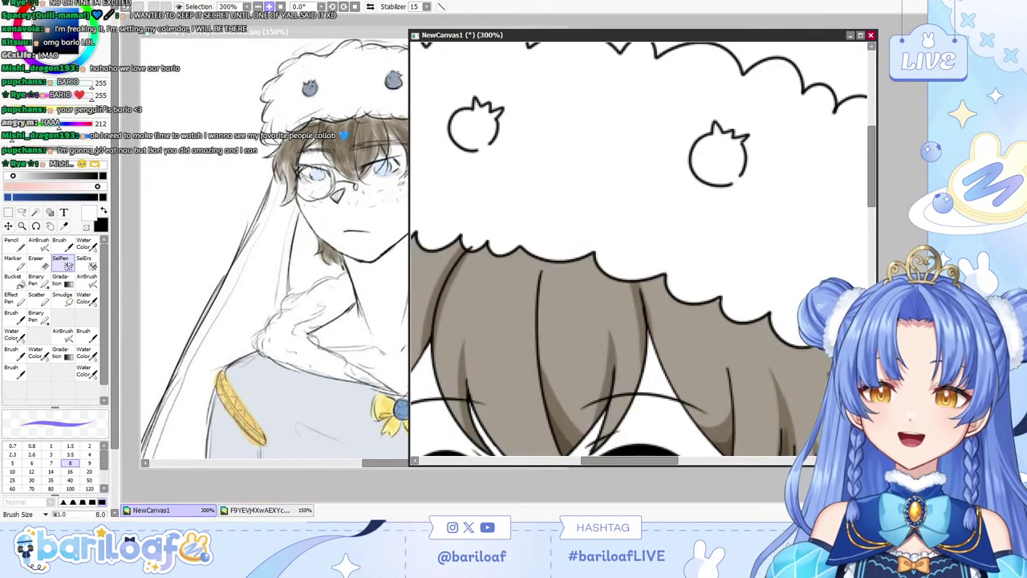
pyautogui.moveTo(743, 165); pyautogui.dragTo(736, 177)
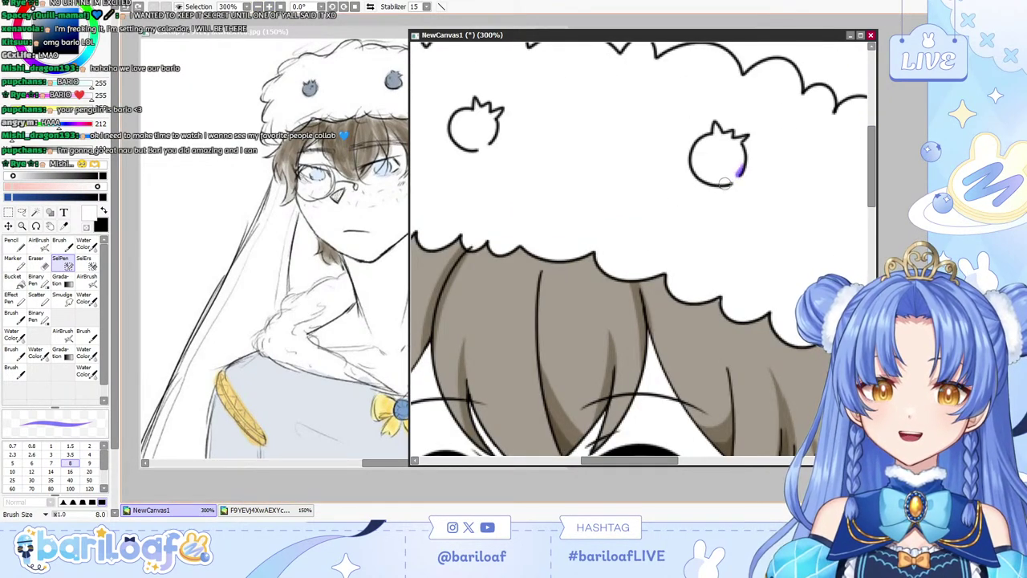
pyautogui.hotkey('ctrl', 'z')
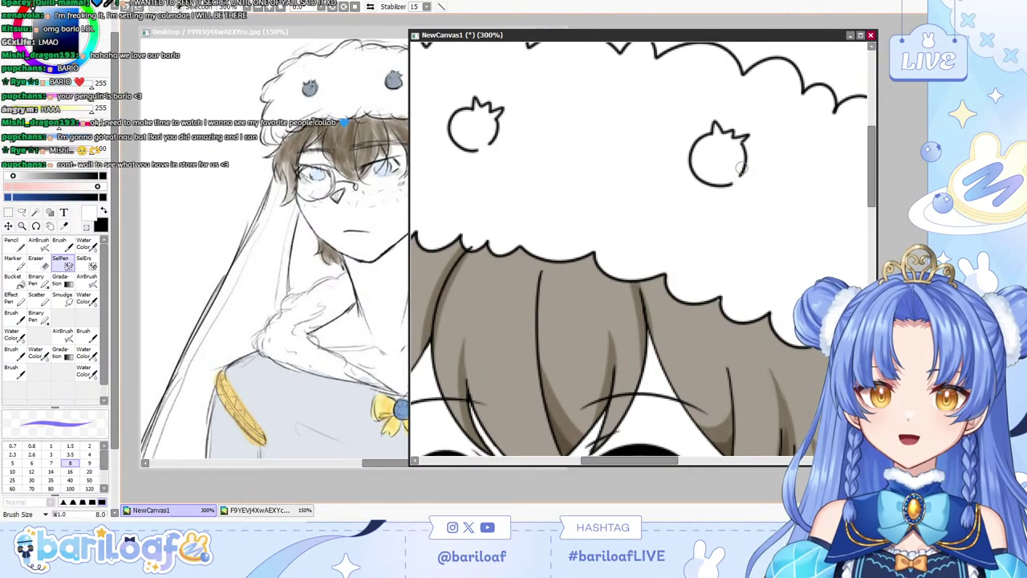
pyautogui.moveTo(744, 165); pyautogui.dragTo(719, 185)
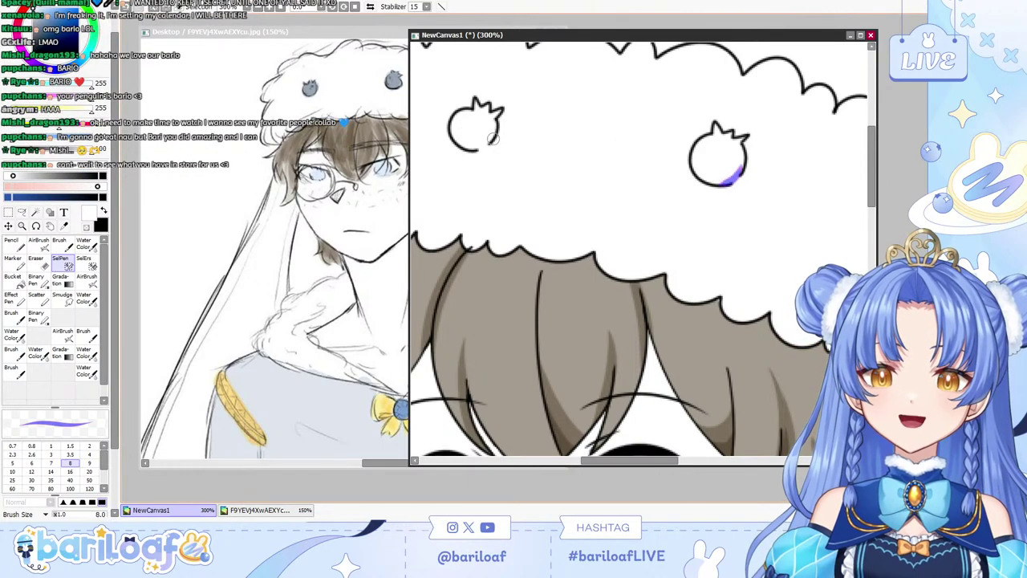
pyautogui.hotkey('ctrl', 'z')
pyautogui.moveTo(494, 140)
pyautogui.mouseDown()
pyautogui.moveTo(455, 142)
pyautogui.moveTo(483, 146)
pyautogui.moveTo(465, 142)
pyautogui.mouseUp()
pyautogui.hotkey('ctrl', 'z')
pyautogui.hotkey('ctrl', 'z')
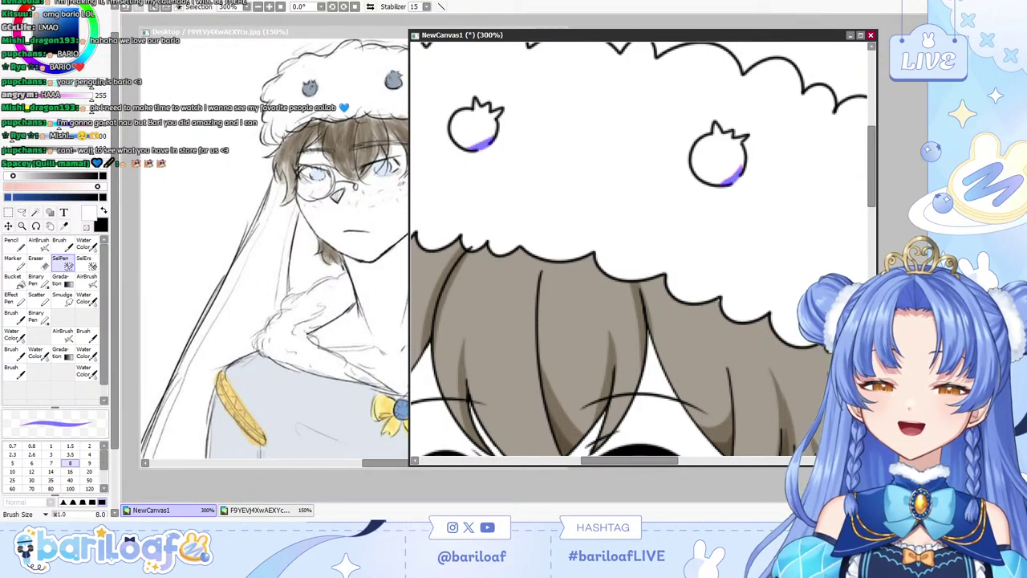
# Add the enclosed interiors of both hat berries to the selection with the Magic Wand.
pyautogui.press('w')
pyautogui.click(717, 154)
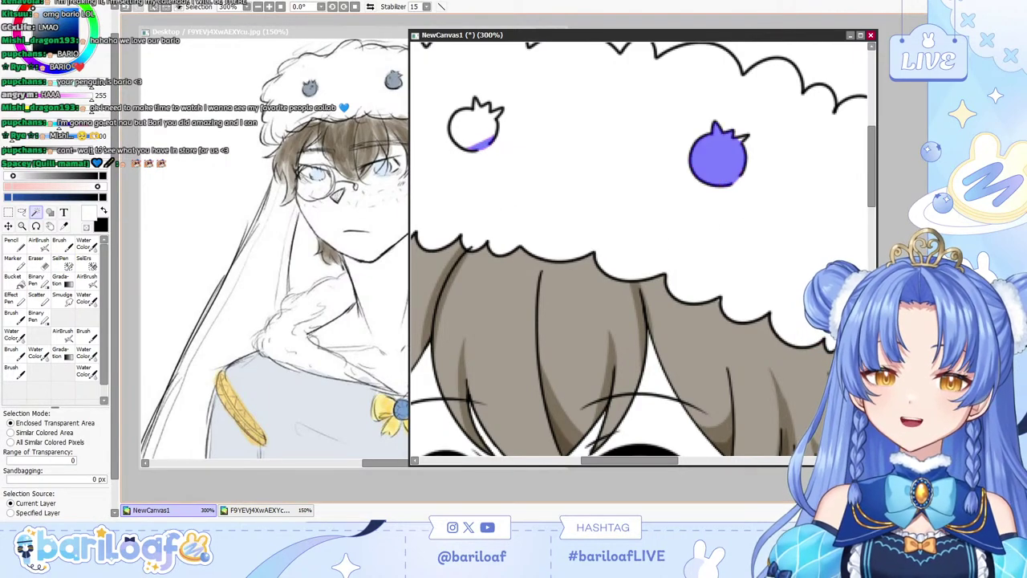
pyautogui.click(473, 127)
pyautogui.click(63, 264)
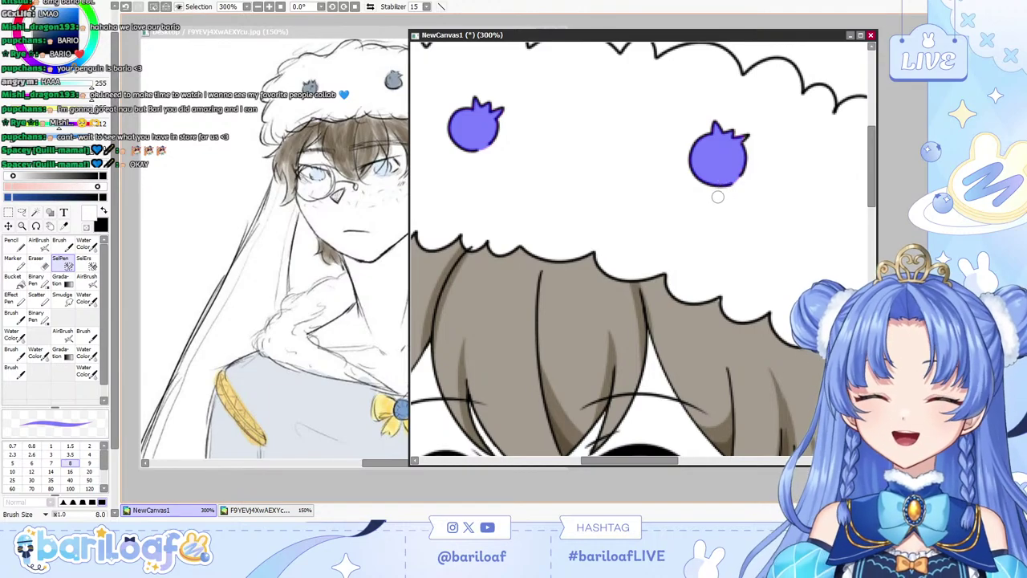
# Sample the greyish blue from the reference sketch's berry, fill both selected hat berries with it, and clear the selection.
pyautogui.click(64, 226)
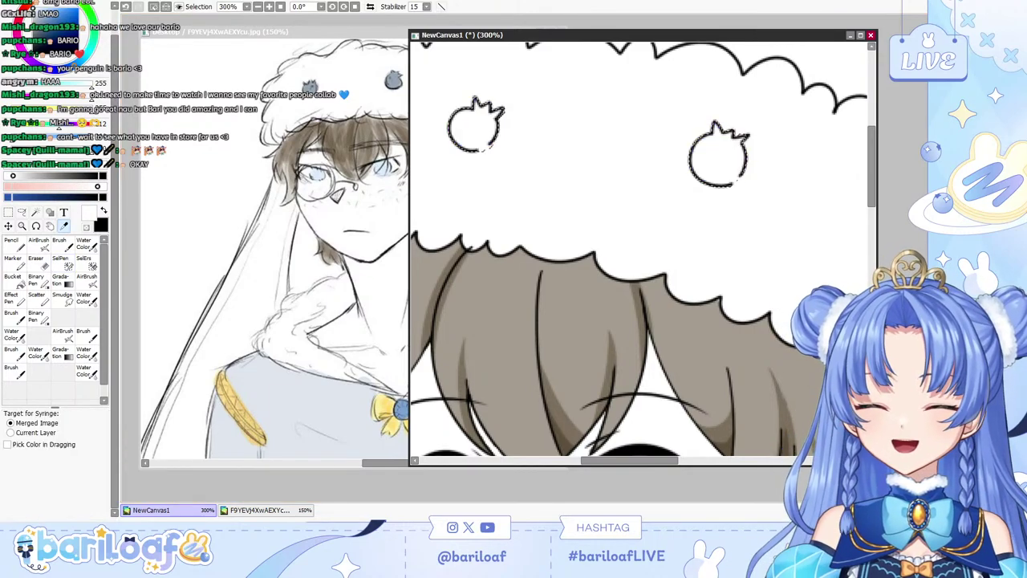
pyautogui.click(393, 81)
pyautogui.click(394, 82)
pyautogui.click(15, 281)
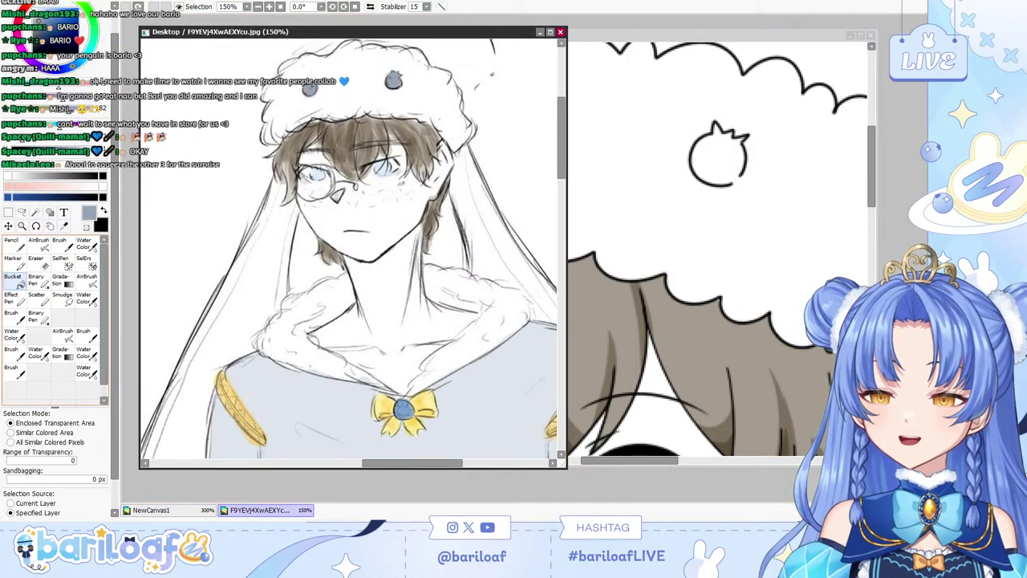
pyautogui.click(719, 160)
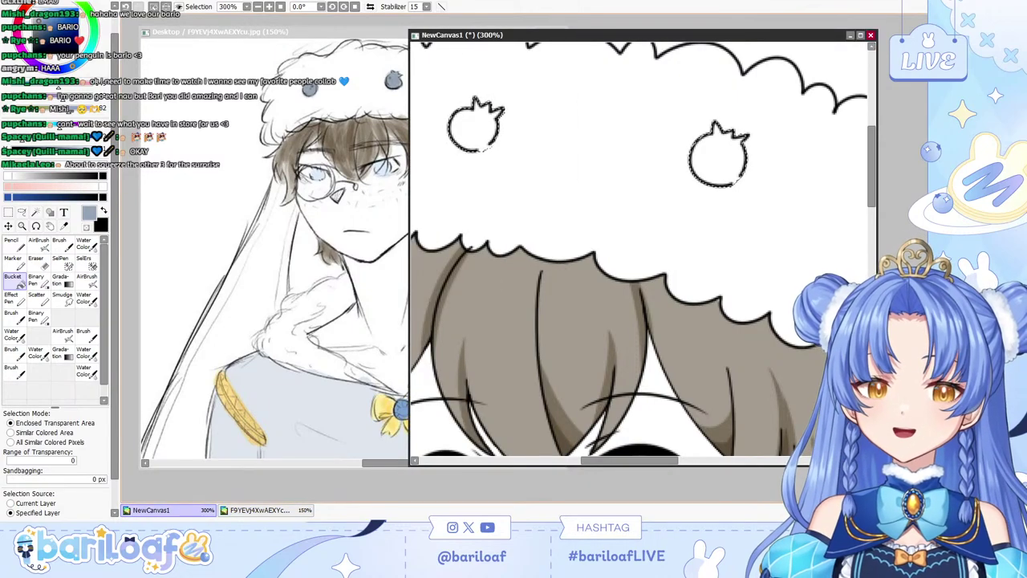
pyautogui.click(719, 161)
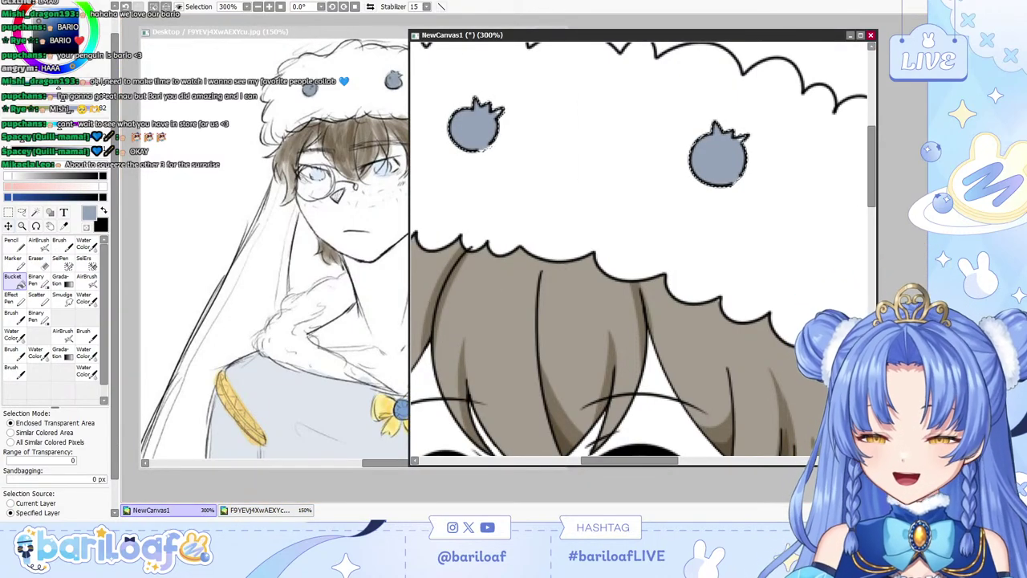
pyautogui.press('n')
pyautogui.hotkey('ctrl', 'd')
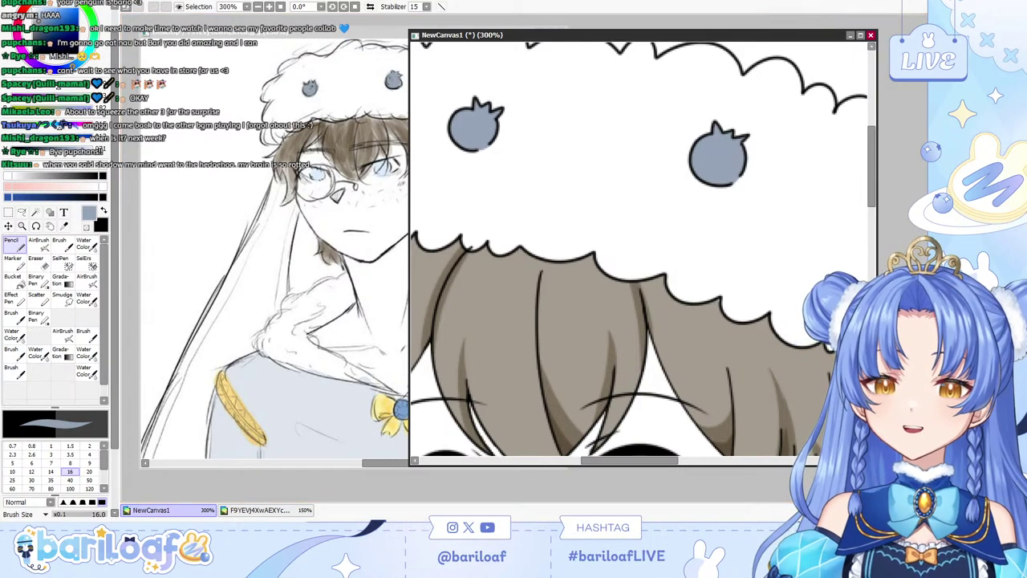
# Erase a small highlight near the upper edge of each hat berry with the Eraser at size 8.
pyautogui.press('e')
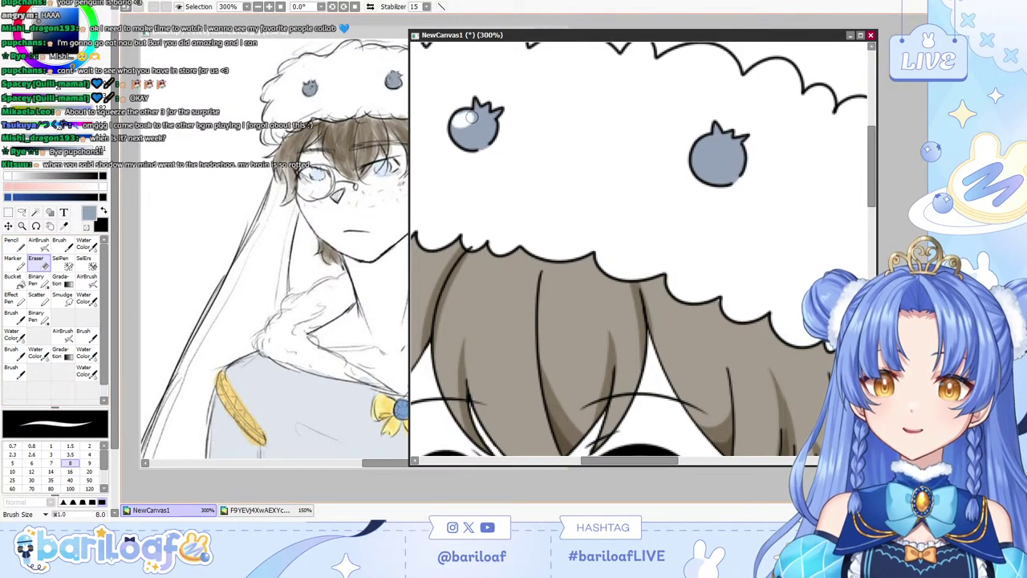
pyautogui.moveTo(462, 115); pyautogui.dragTo(464, 118)
pyautogui.hotkey('ctrl', 'z')
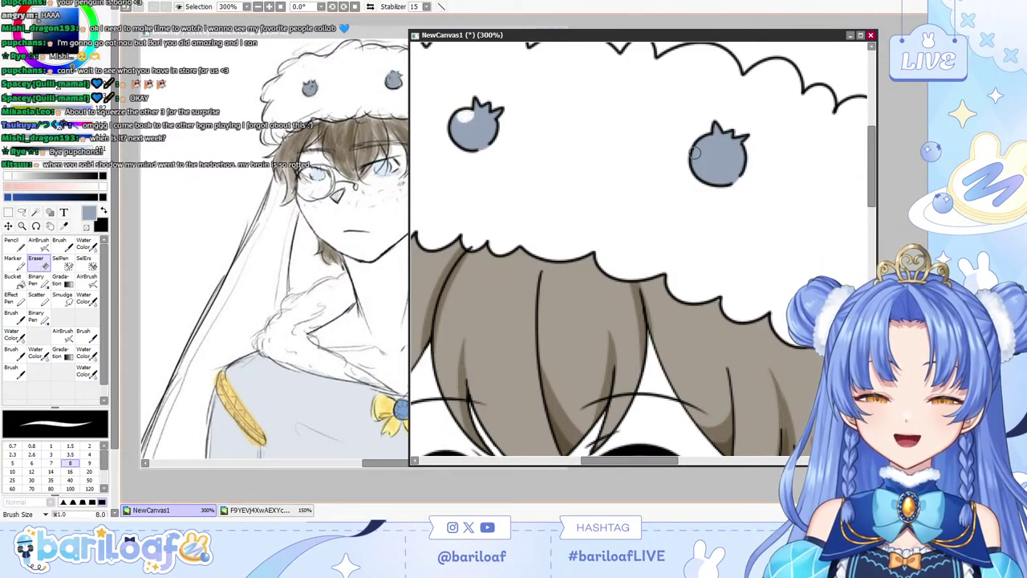
pyautogui.moveTo(706, 150)
pyautogui.mouseDown()
pyautogui.moveTo(706, 160)
pyautogui.moveTo(706, 145)
pyautogui.mouseUp()
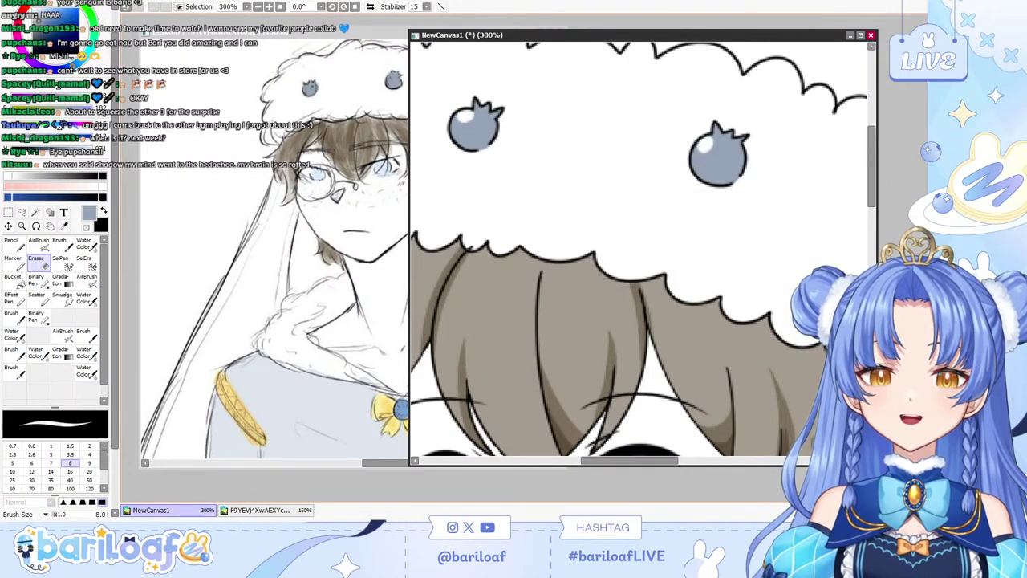
# Select the fur collar with the Magic Wand and sample the pale warm grey shading colour from the reference sketch.
pyautogui.scroll(-4, 640, 249)
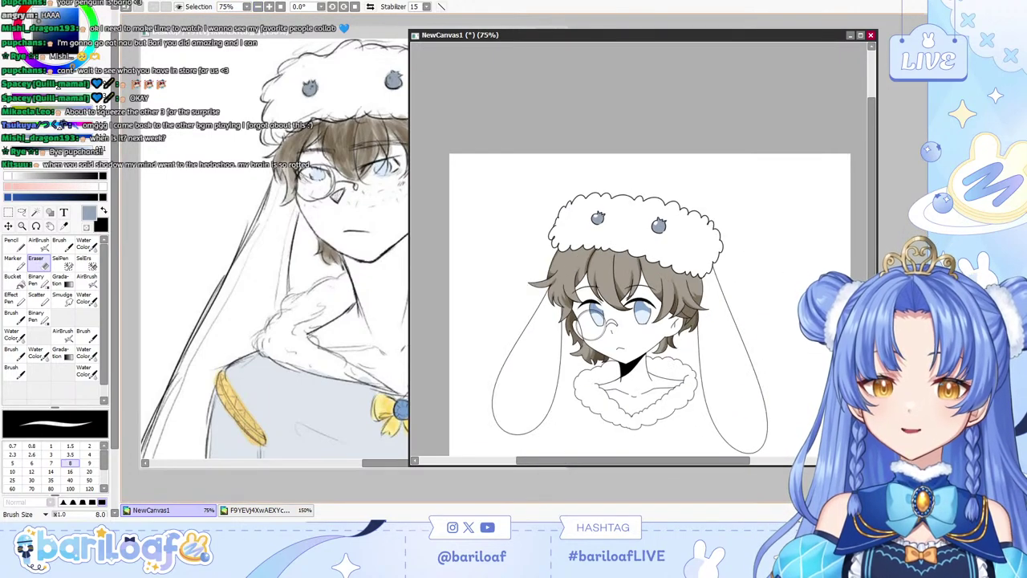
pyautogui.click(35, 212)
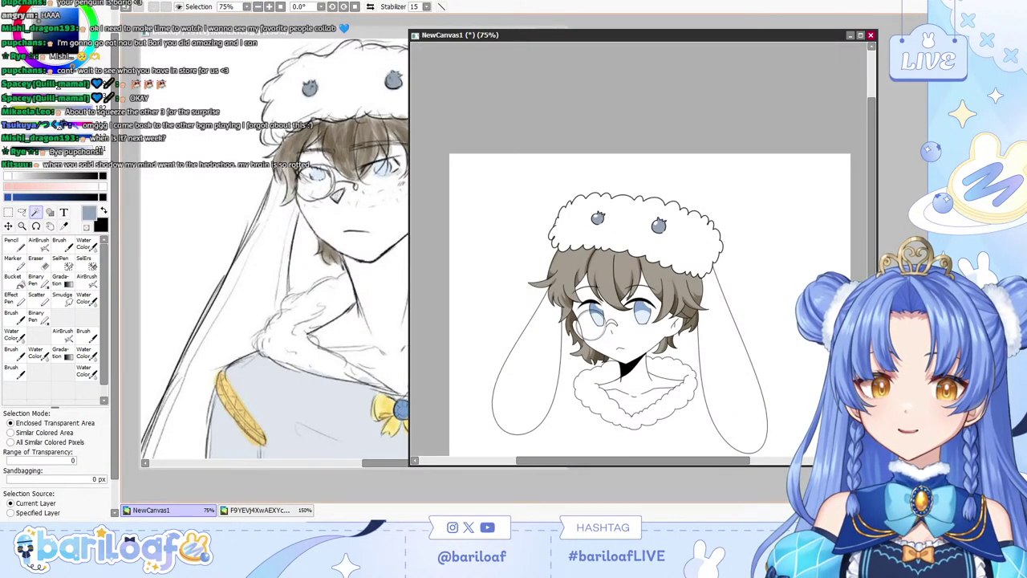
pyautogui.click(599, 394)
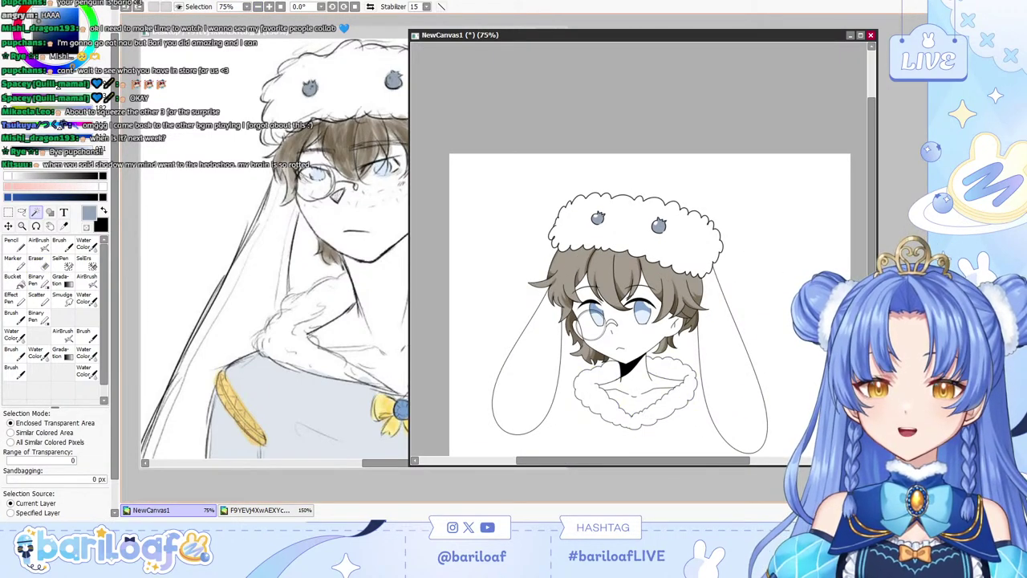
pyautogui.click(329, 369)
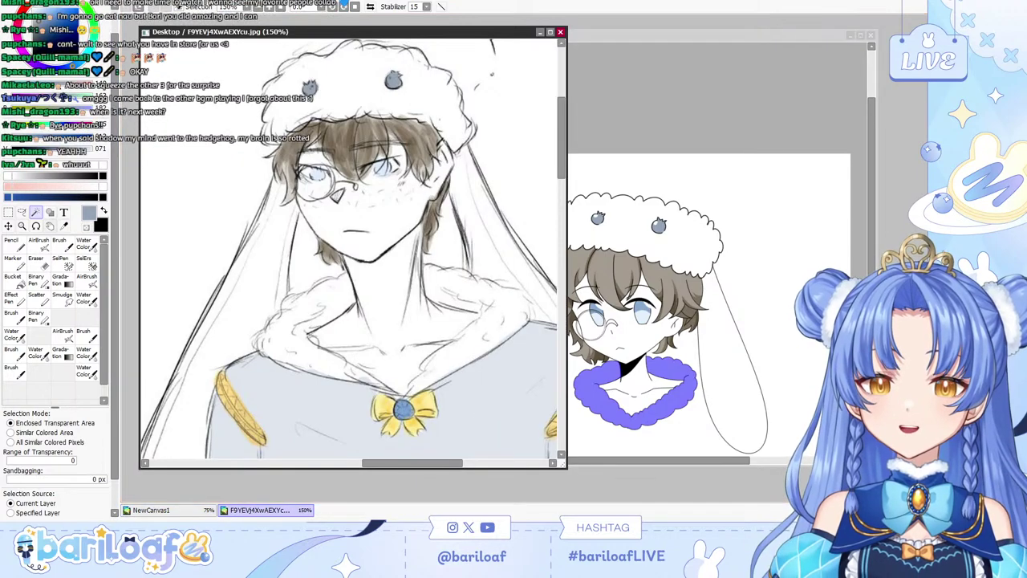
pyautogui.click(63, 226)
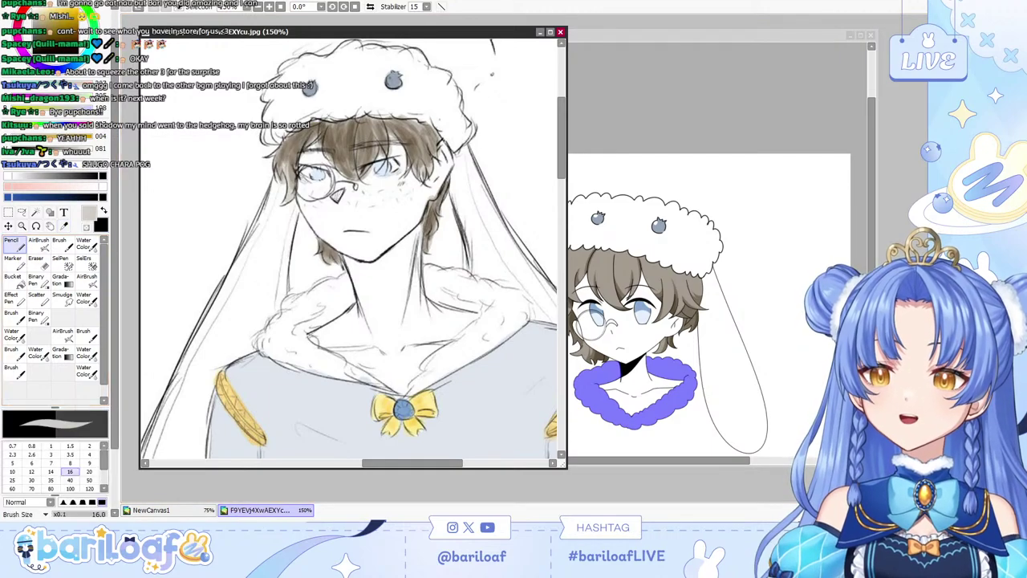
# Shade the outer and lower edges of the selected fur collar with the Pencil at size 16, refining the shadow with the Eraser.
pyautogui.hotkey('ctrl', 'Tab')
pyautogui.press('pageup')
pyautogui.press('pageup')
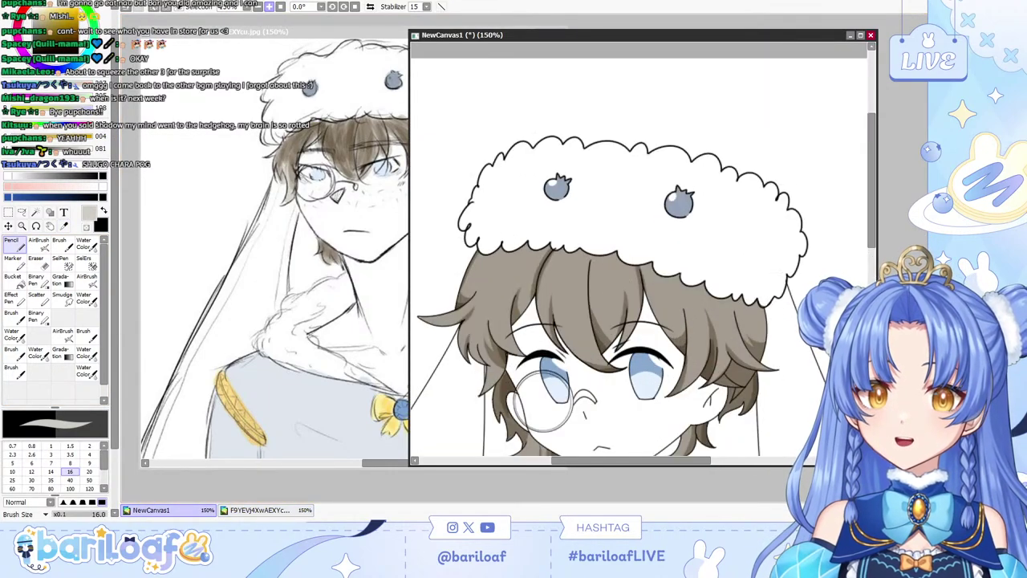
pyautogui.scroll(-4, 859, 275)
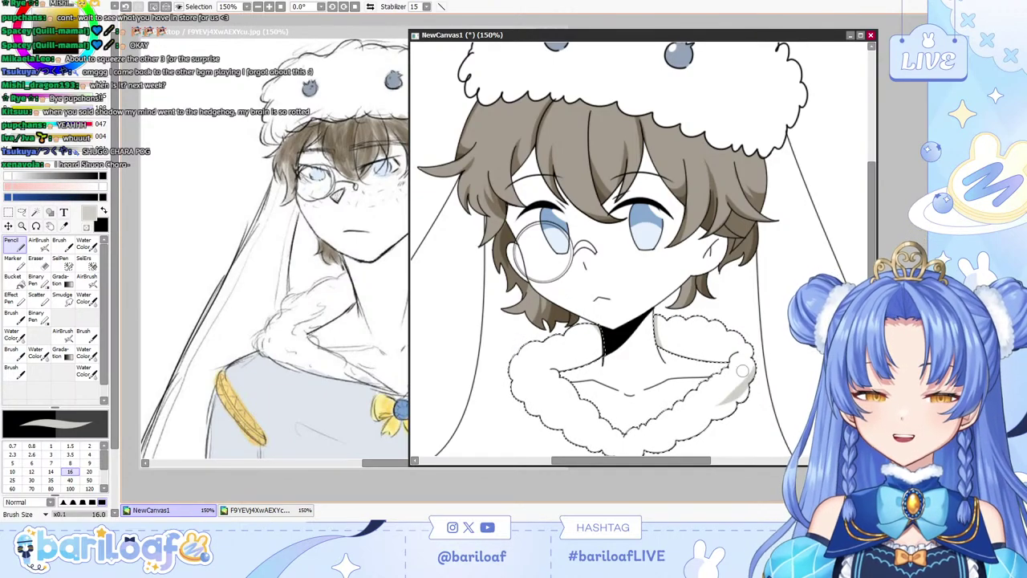
pyautogui.scroll(-3, 743, 371)
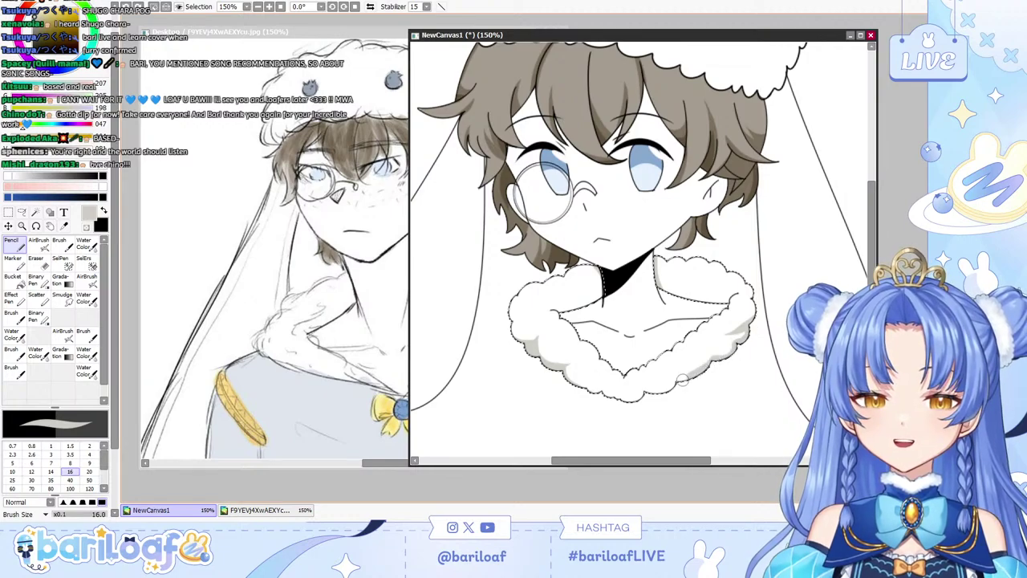
pyautogui.press('e')
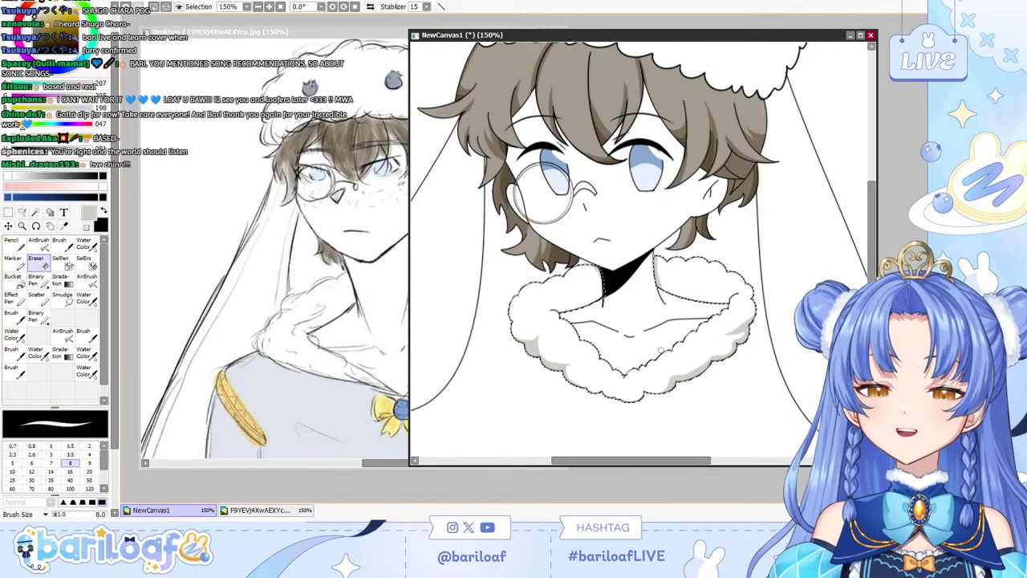
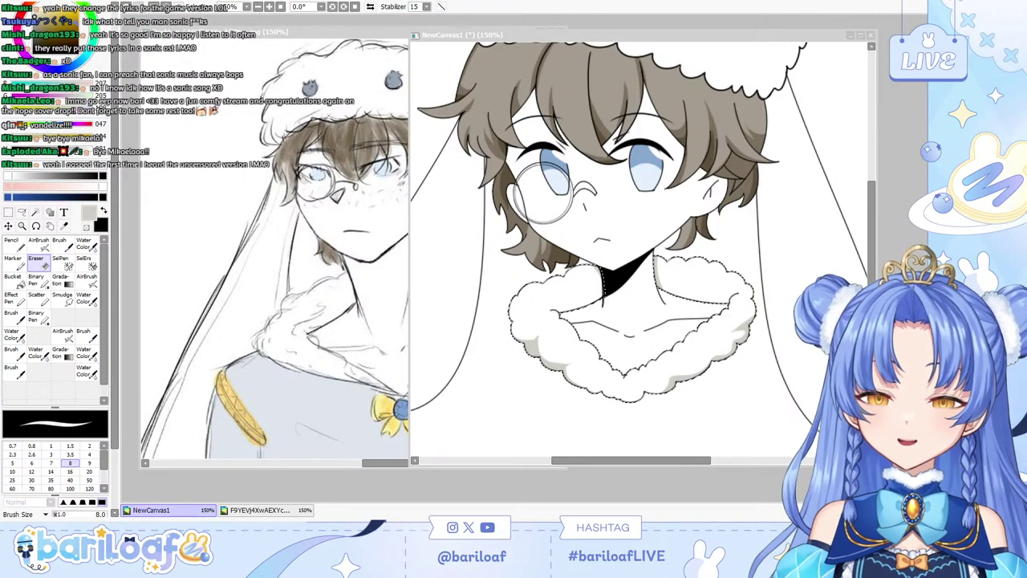
# Shade the collar fur beside the neck with the Pencil at size 8, trim it with the Eraser, and clear the selection.
pyautogui.click(650, 279)
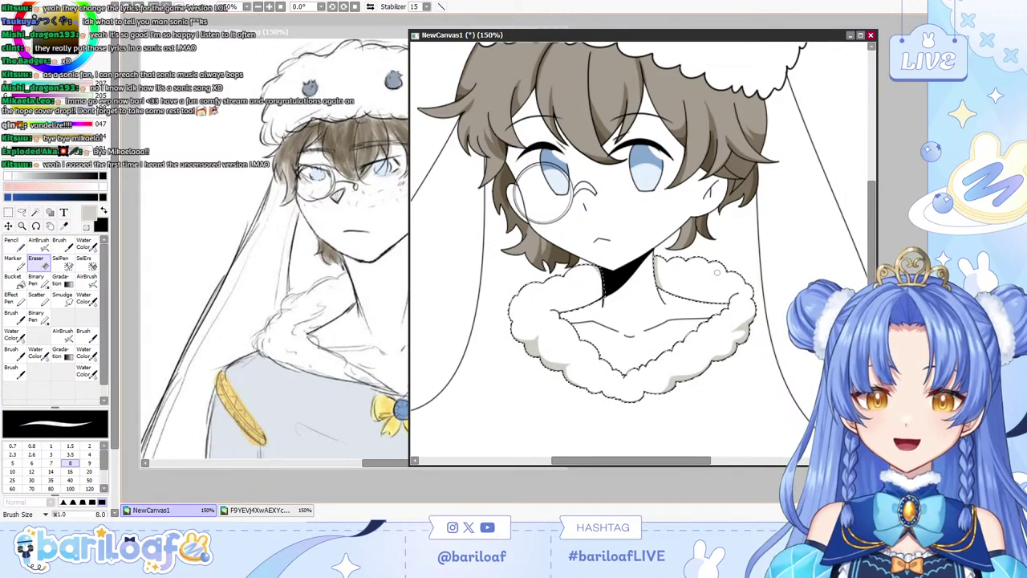
pyautogui.click(15, 263)
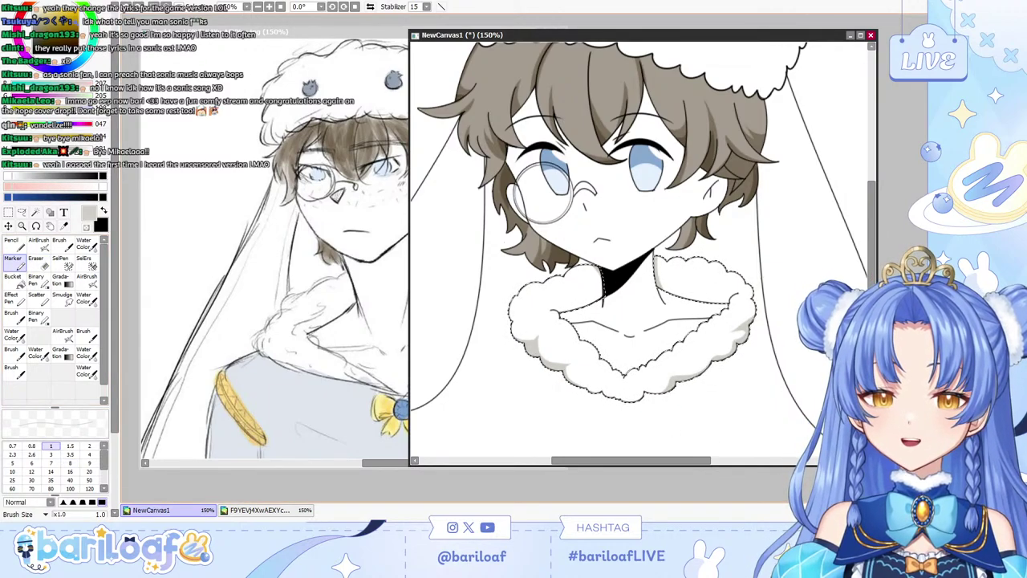
pyautogui.press('n')
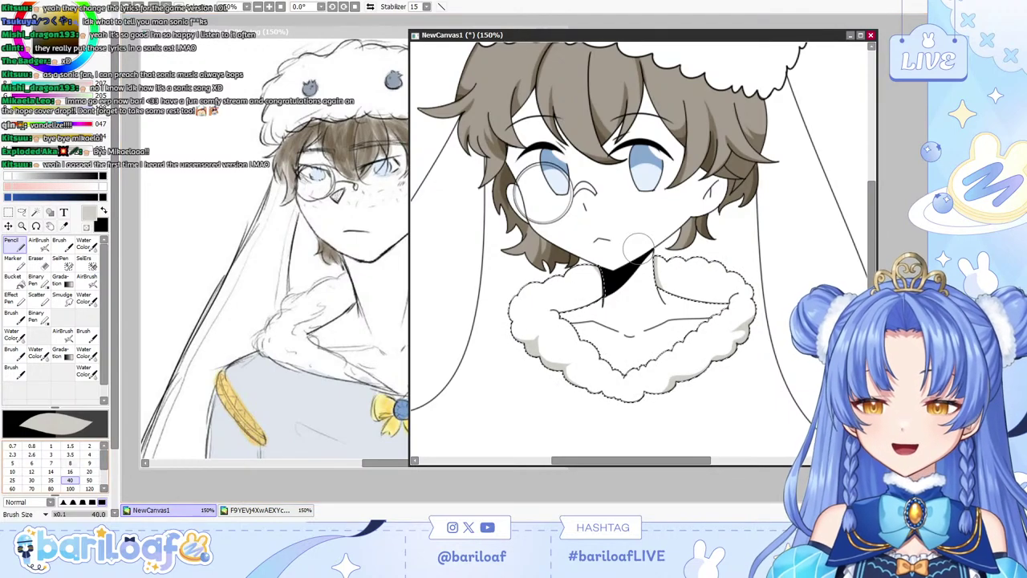
pyautogui.click(70, 463)
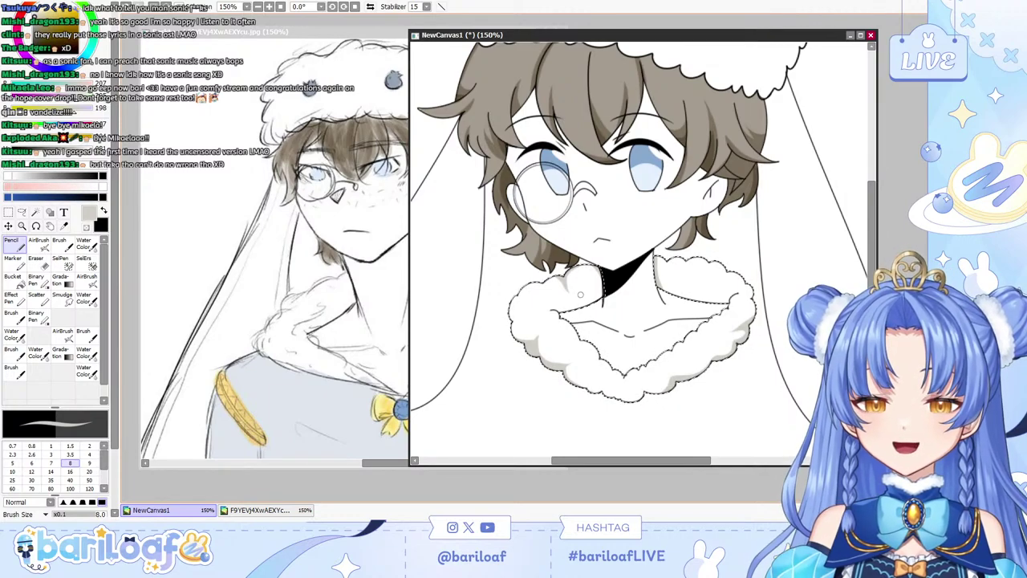
pyautogui.press('e')
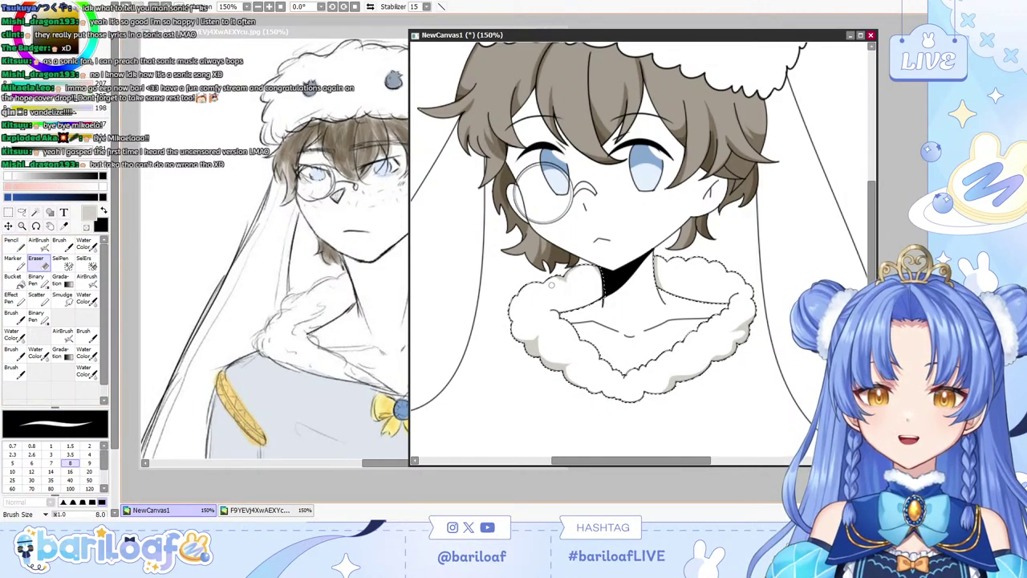
pyautogui.click(14, 264)
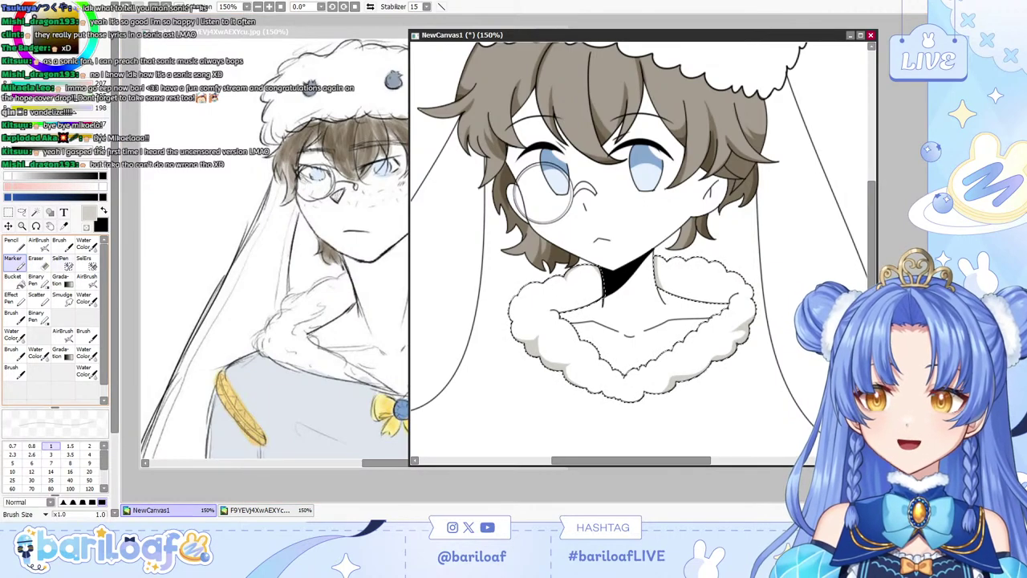
pyautogui.press('p')
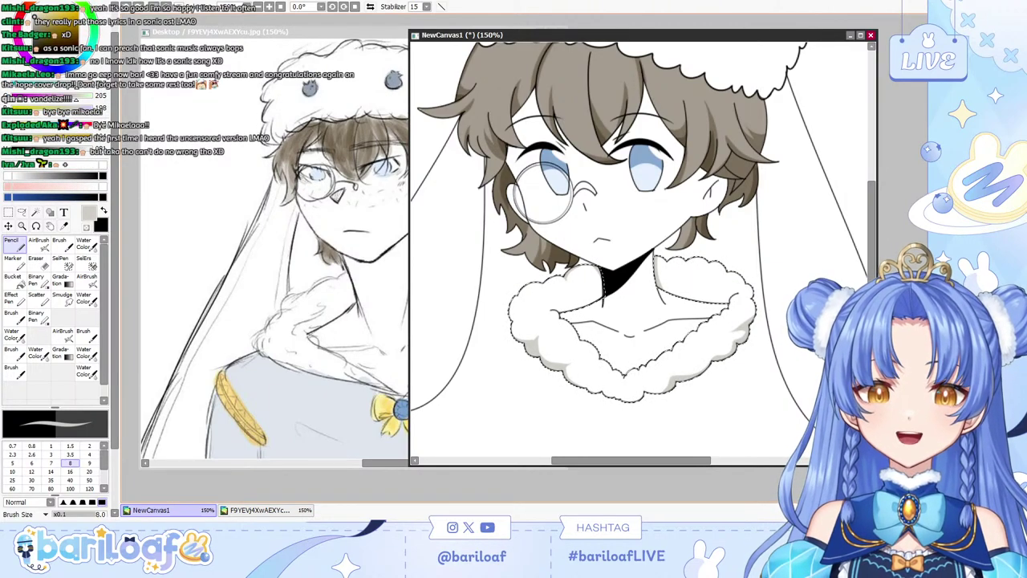
pyautogui.hotkey('ctrl', 'd')
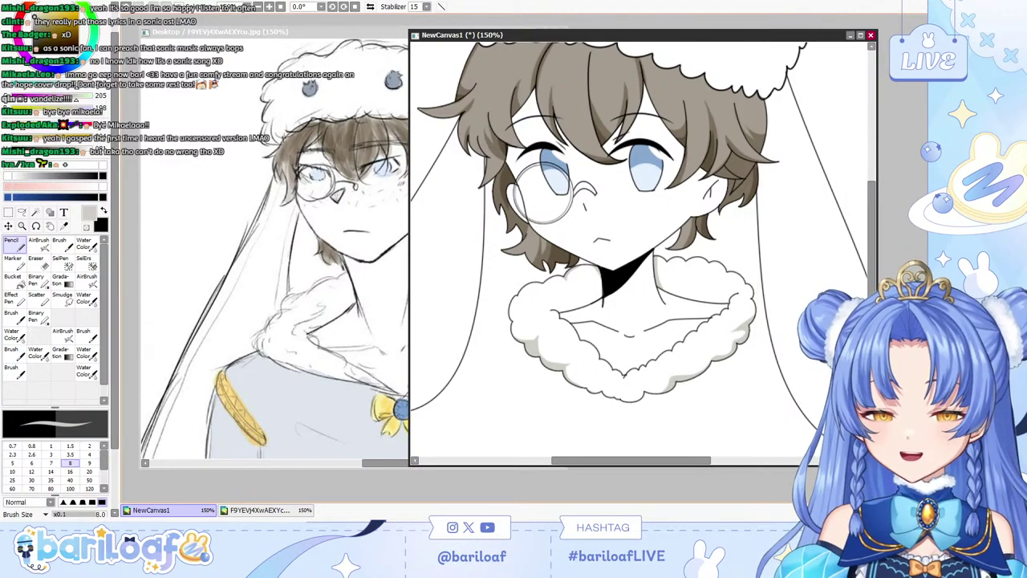
# Select only the monocle's nose bridge with the Magic Wand, undoing the accidental selection of the face.
pyautogui.press('w')
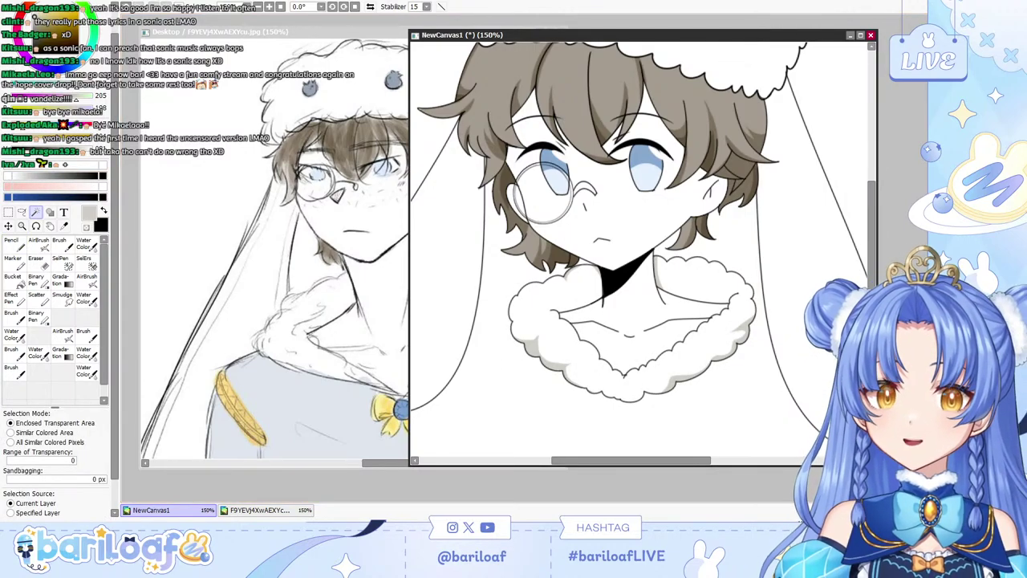
pyautogui.click(584, 197)
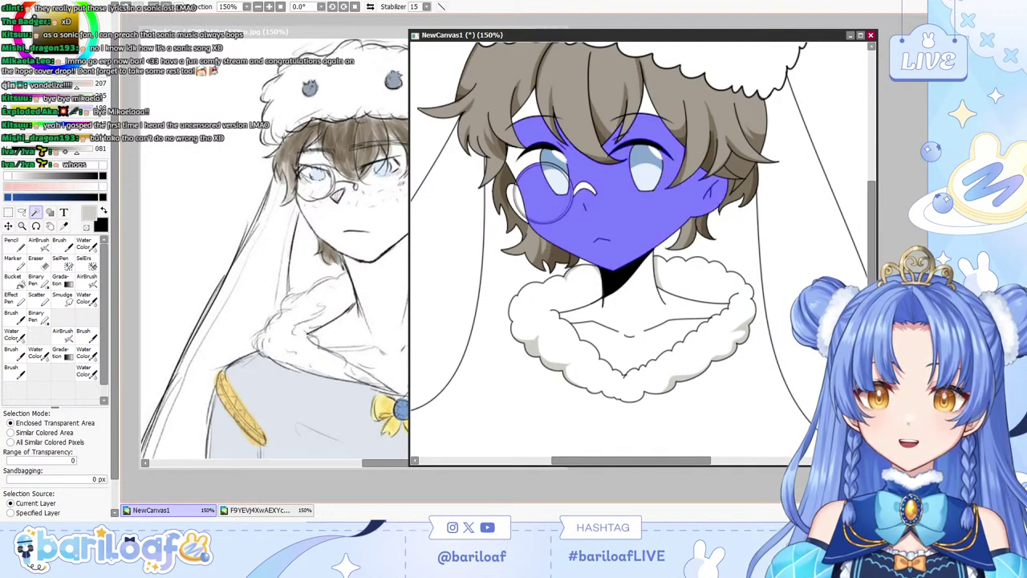
pyautogui.hotkey('ctrl', 'z')
pyautogui.click(585, 187)
pyautogui.click(572, 193)
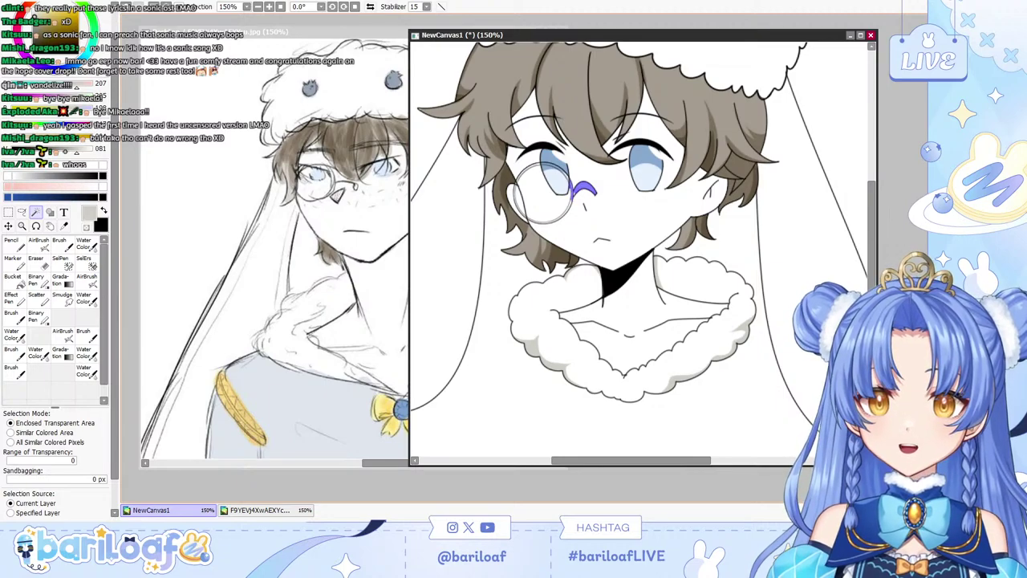
# Add the thin enclosed sections of the monocle's round rim to the selection with the Magic Wand.
pyautogui.click(546, 162)
pyautogui.hotkey('ctrl', 'z')
pyautogui.click(546, 164)
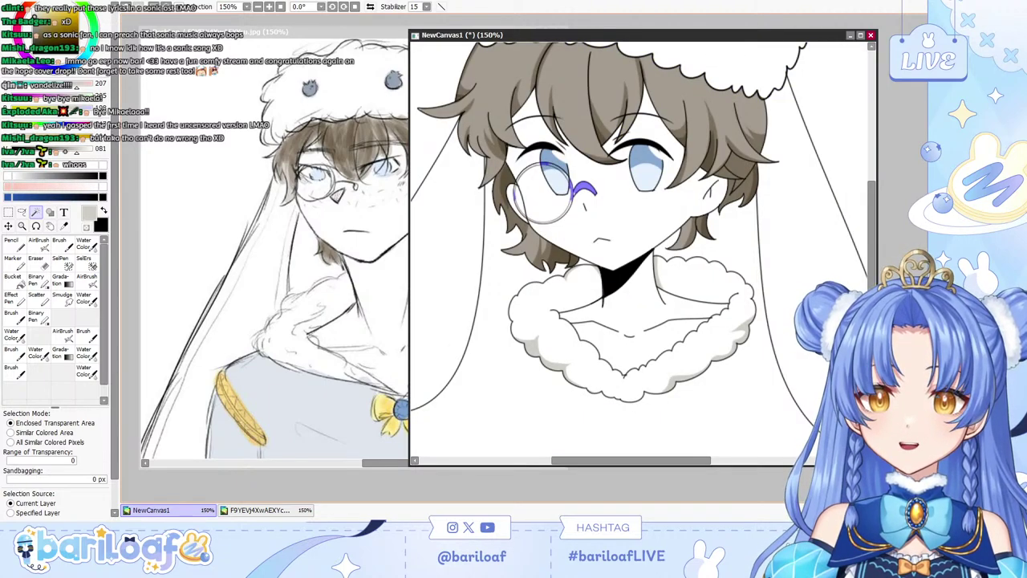
pyautogui.click(553, 167)
pyautogui.hotkey('ctrl', 'z')
pyautogui.click(553, 165)
pyautogui.click(573, 193)
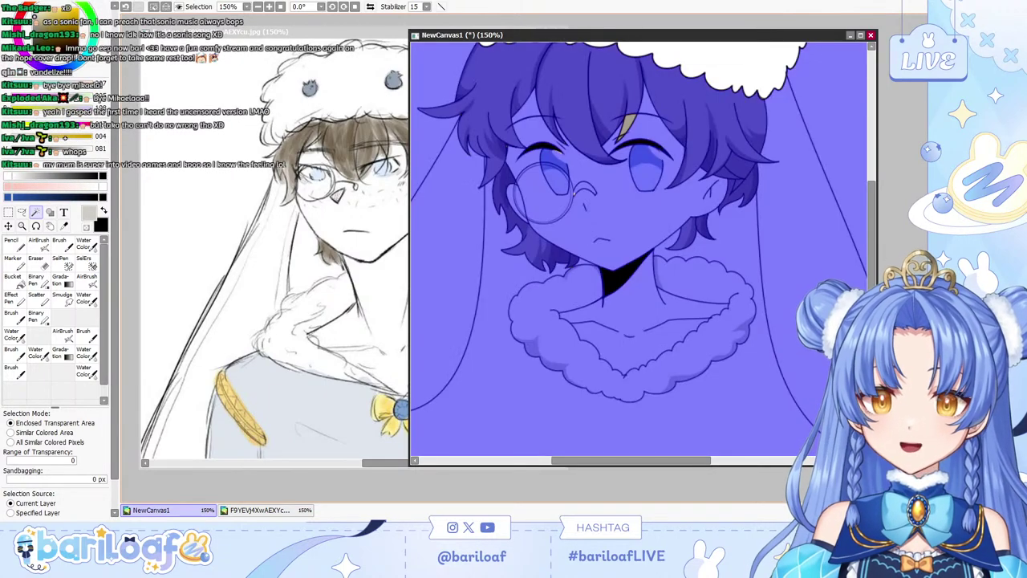
pyautogui.hotkey('ctrl', 'z')
pyautogui.click(571, 201)
pyautogui.hotkey('ctrl', 'z')
pyautogui.click(569, 207)
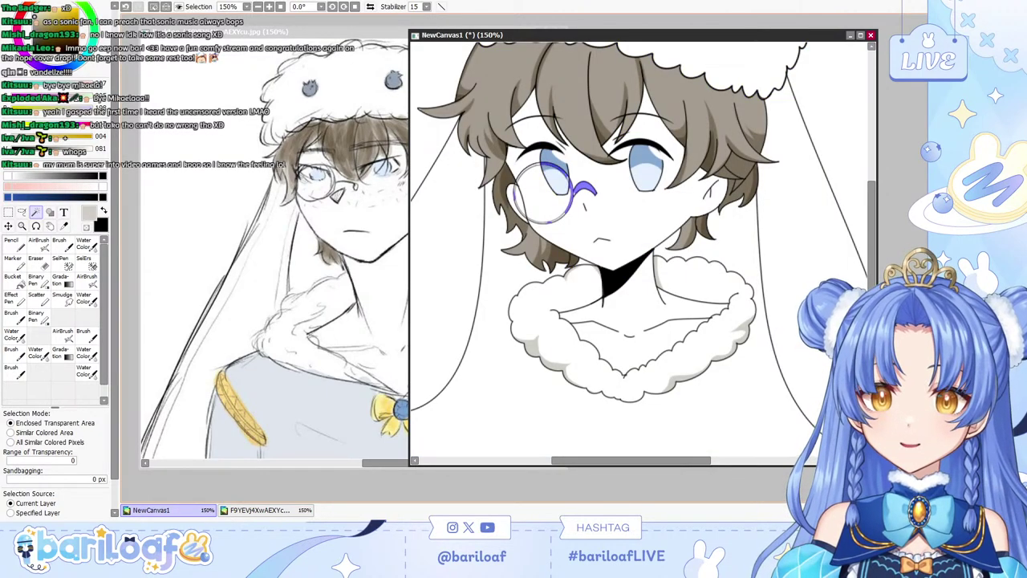
pyautogui.hotkey('ctrl', 'i')
pyautogui.hotkey('ctrl', 'i')
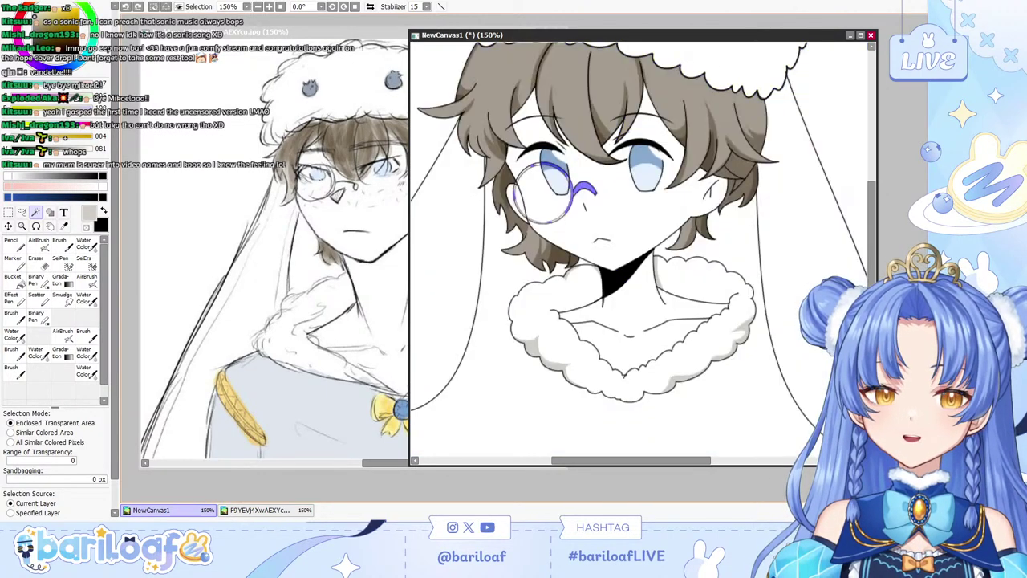
# Paint the unselected gaps along the lower rim of the monocle into the selection with the selection pen at size 3.5.
pyautogui.click(85, 263)
pyautogui.click(62, 264)
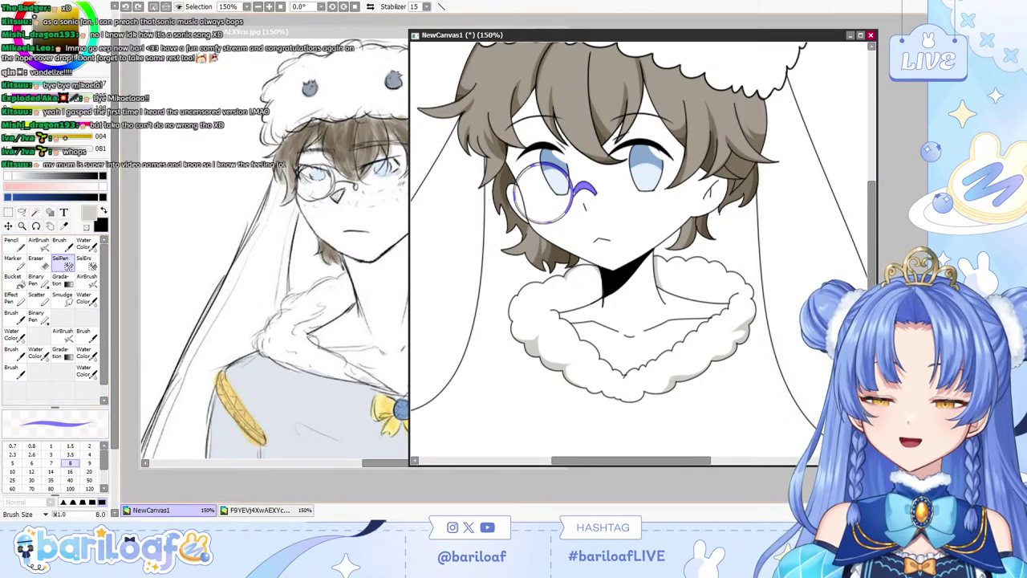
pyautogui.press('pageup')
pyautogui.press('pageup')
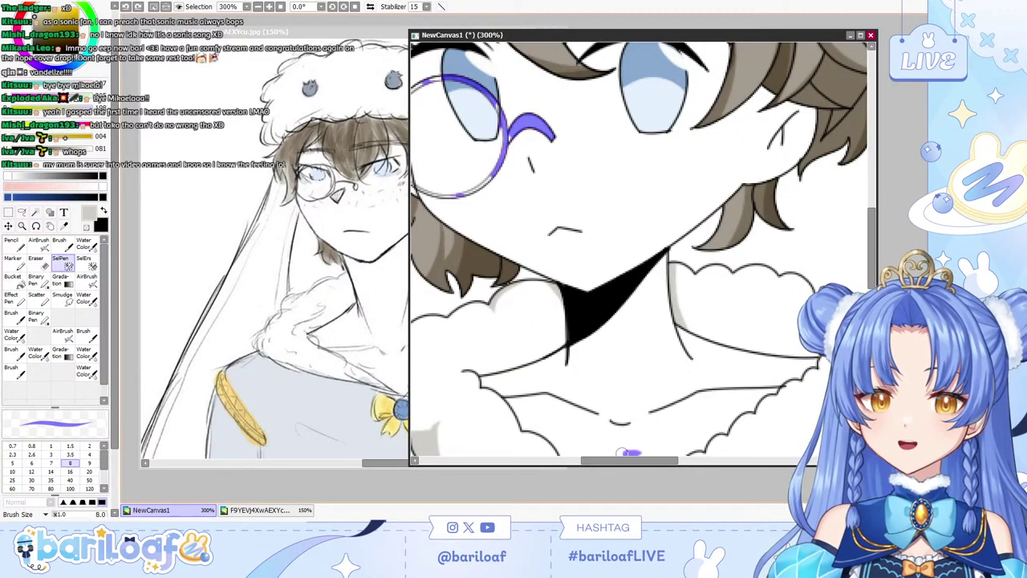
pyautogui.moveTo(630, 460); pyautogui.dragTo(606, 460)
pyautogui.click(70, 454)
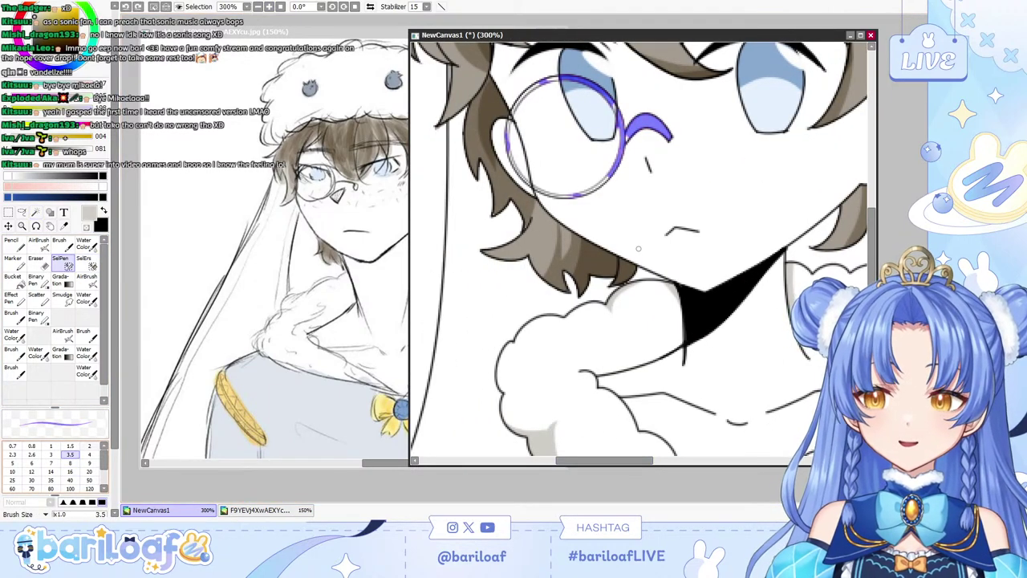
pyautogui.scroll(3, 642, 249)
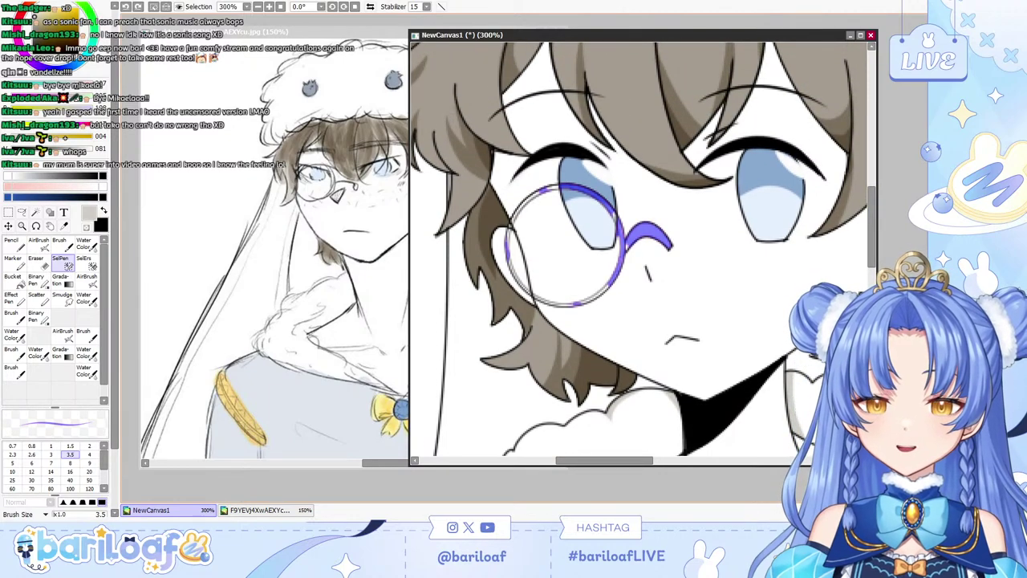
pyautogui.scroll(1, 633, 235)
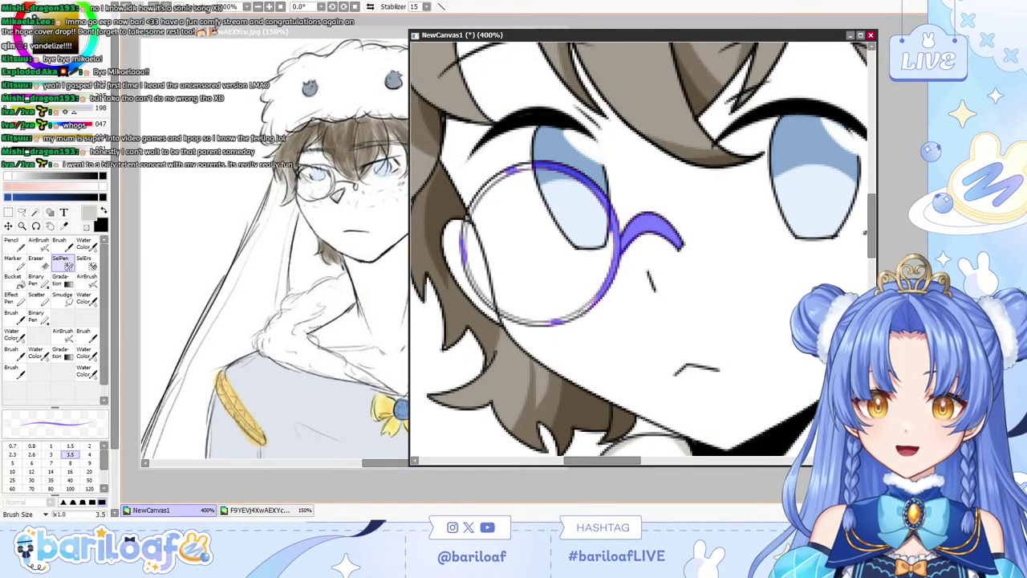
pyautogui.moveTo(593, 306)
pyautogui.mouseDown()
pyautogui.moveTo(544, 324)
pyautogui.moveTo(578, 316)
pyautogui.moveTo(522, 319)
pyautogui.moveTo(546, 325)
pyautogui.moveTo(524, 318)
pyautogui.moveTo(556, 321)
pyautogui.moveTo(505, 313)
pyautogui.moveTo(535, 324)
pyautogui.moveTo(524, 317)
pyautogui.moveTo(554, 323)
pyautogui.mouseUp()
pyautogui.hotkey('ctrl', 'z')
pyautogui.hotkey('ctrl', 'z')
pyautogui.hotkey('ctrl', 'z')
pyautogui.moveTo(496, 309)
pyautogui.mouseDown()
pyautogui.moveTo(571, 322)
pyautogui.moveTo(583, 313)
pyautogui.mouseUp()
pyautogui.hotkey('ctrl', 'z')
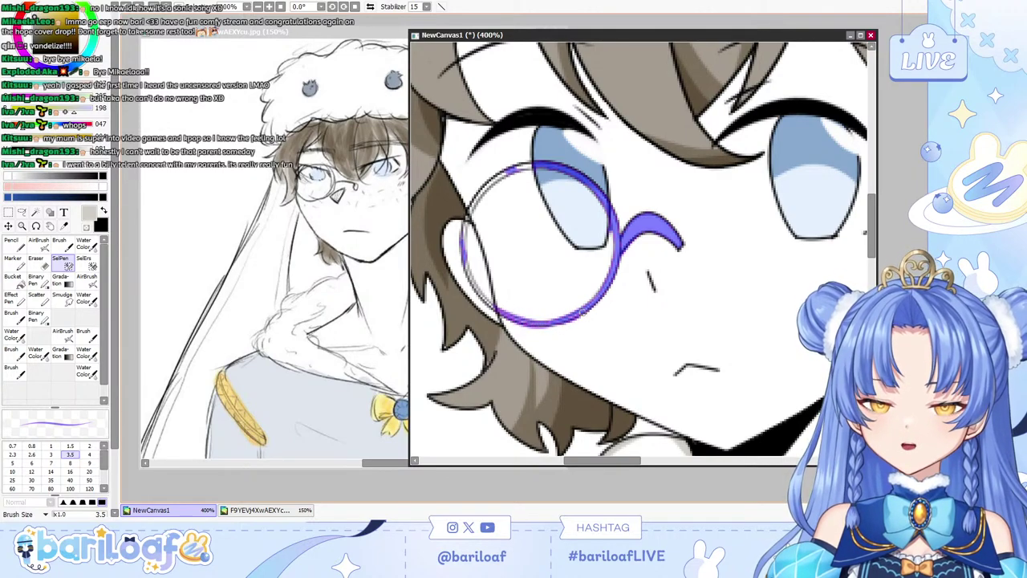
# Complete the monocle rim selection by painting over its outer side and upper curve with the selection pen.
pyautogui.hotkey('ctrl', 'z')
pyautogui.hotkey('ctrl', 'z')
pyautogui.moveTo(467, 263)
pyautogui.mouseDown()
pyautogui.moveTo(515, 313)
pyautogui.moveTo(482, 294)
pyautogui.mouseUp()
pyautogui.hotkey('ctrl', 'z')
pyautogui.moveTo(466, 252)
pyautogui.mouseDown()
pyautogui.moveTo(478, 207)
pyautogui.moveTo(465, 253)
pyautogui.moveTo(512, 171)
pyautogui.mouseUp()
pyautogui.hotkey('ctrl', 'z')
pyautogui.hotkey('ctrl', 'z')
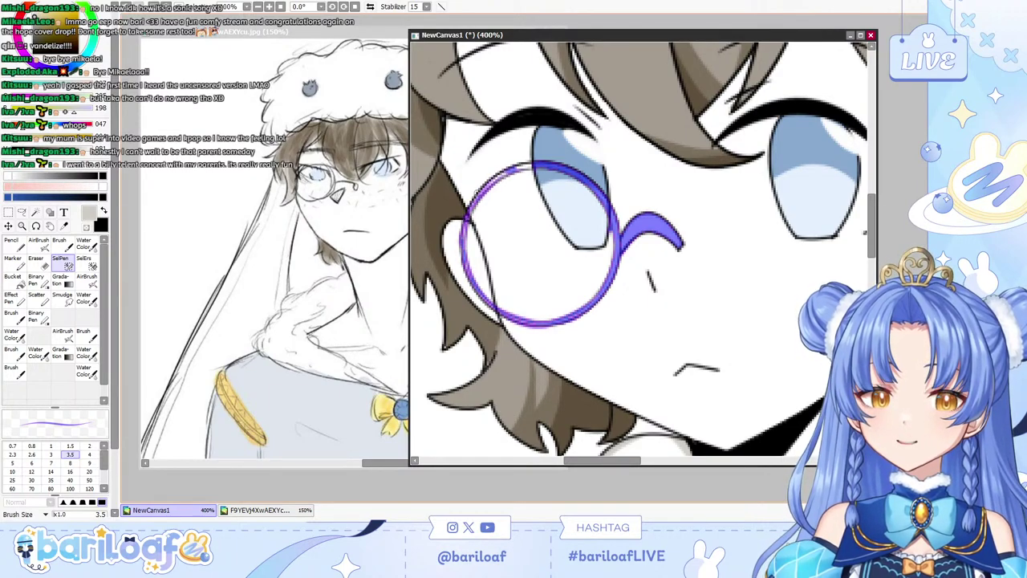
pyautogui.moveTo(472, 206); pyautogui.dragTo(524, 167)
pyautogui.hotkey('ctrl', 'z')
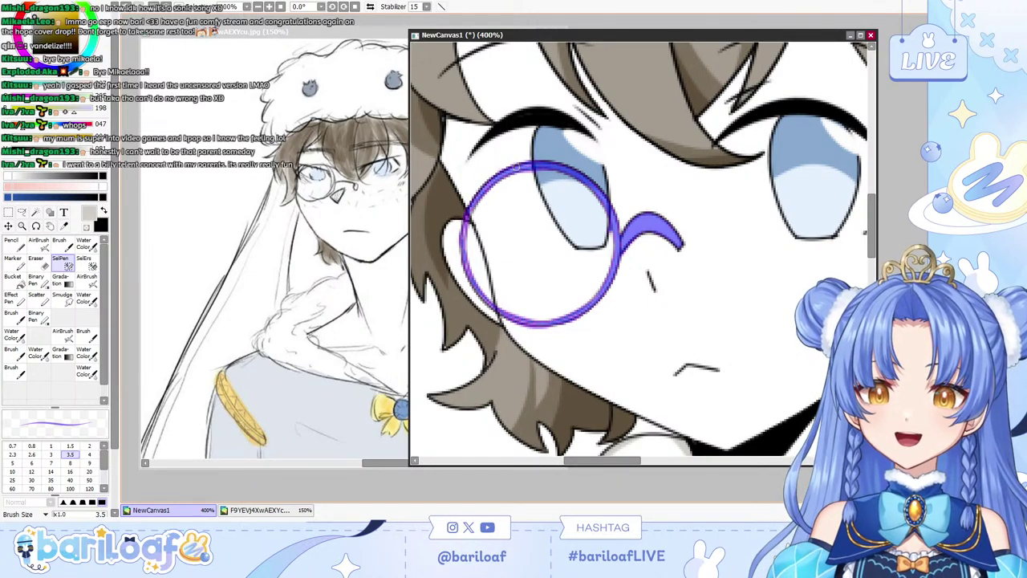
pyautogui.hotkey('ctrl', 'z')
# Fill the selected monocle rim and nose bridge with black using the Bucket, and clear the selection.
pyautogui.click(16, 281)
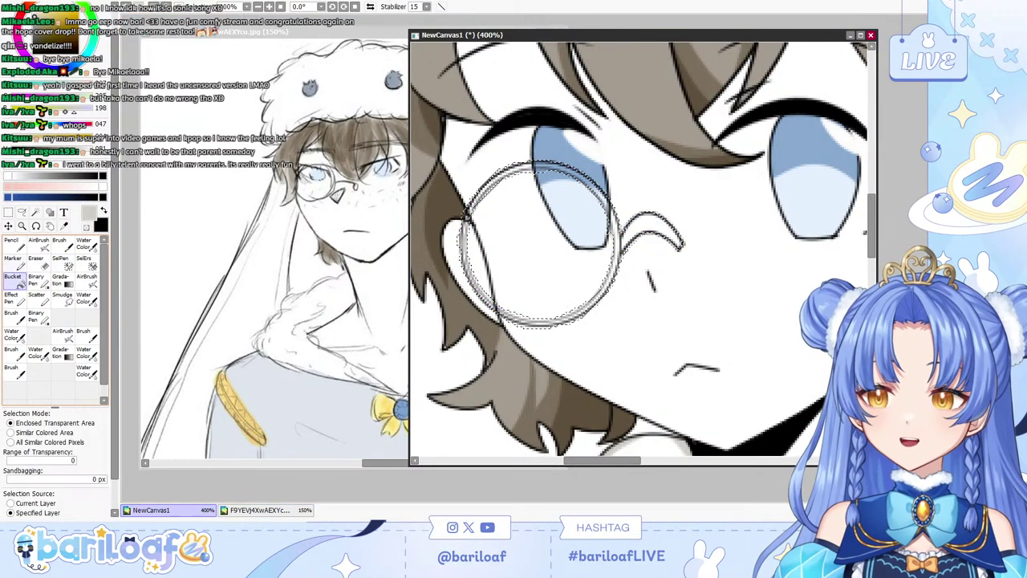
pyautogui.click(58, 3)
pyautogui.click(35, 60)
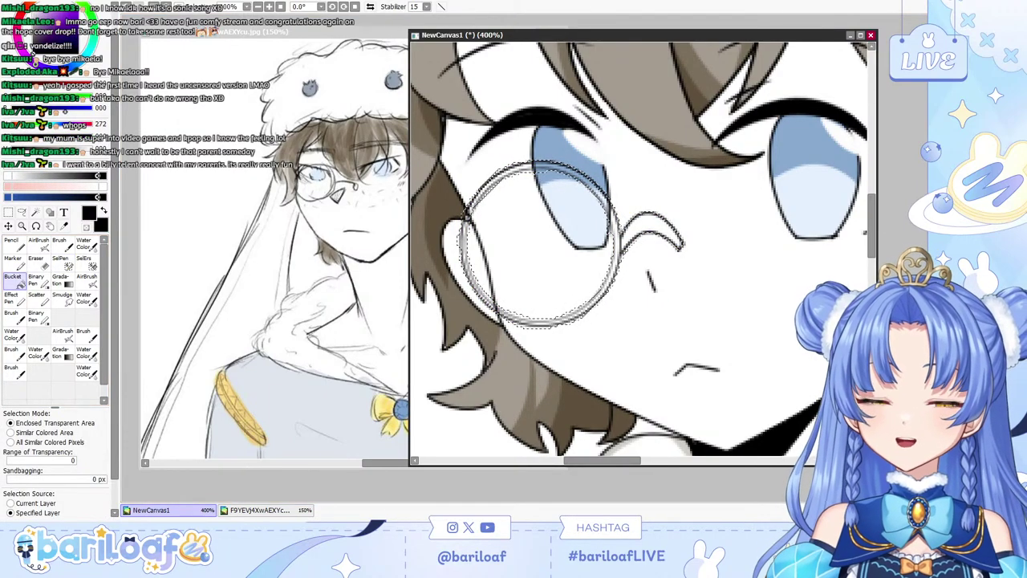
pyautogui.click(618, 236)
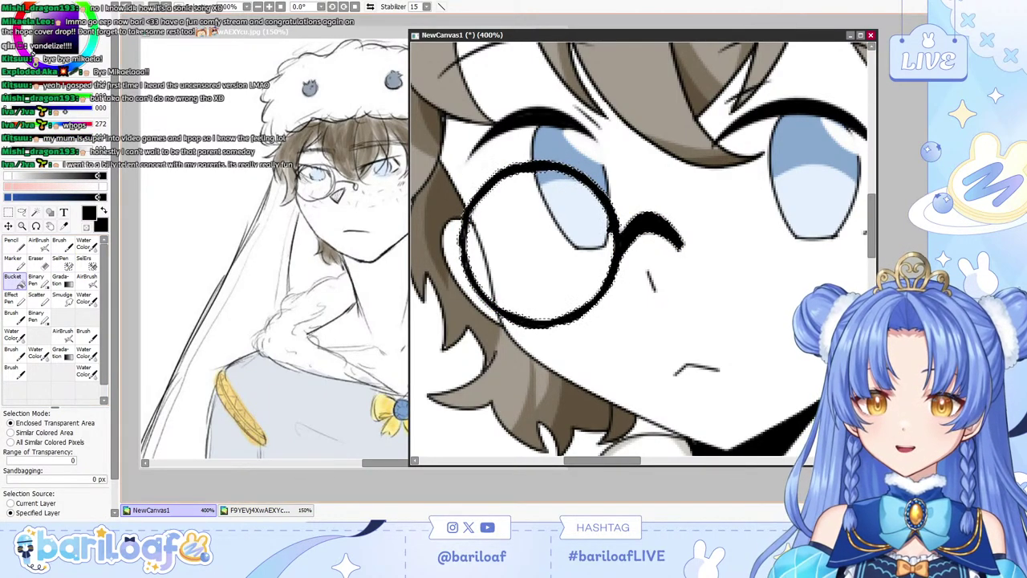
pyautogui.hotkey('ctrl', 'd')
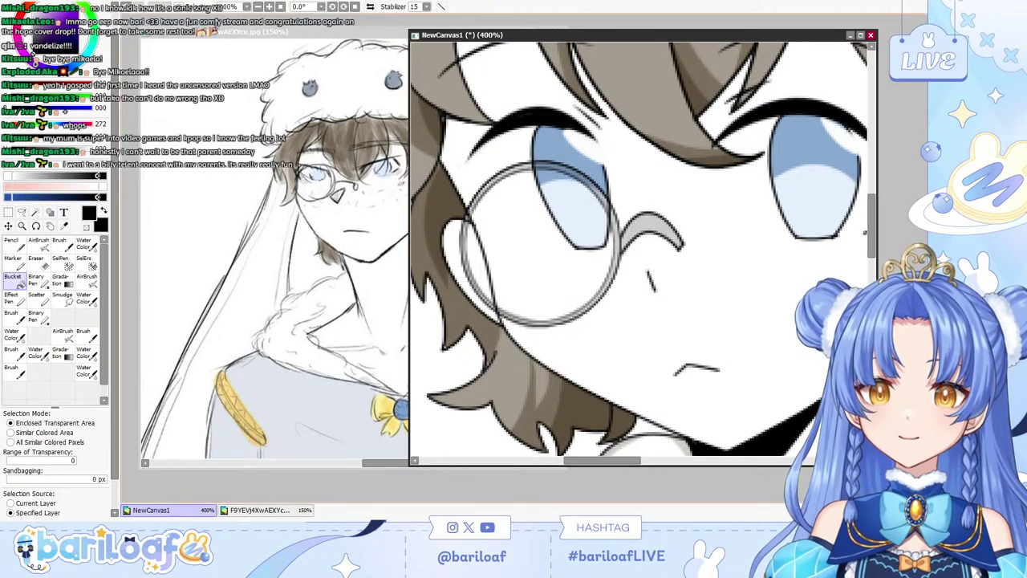
# Paint a black shadow on the nose beneath the monocle's bridge with the Marker at size 16.
pyautogui.press('n')
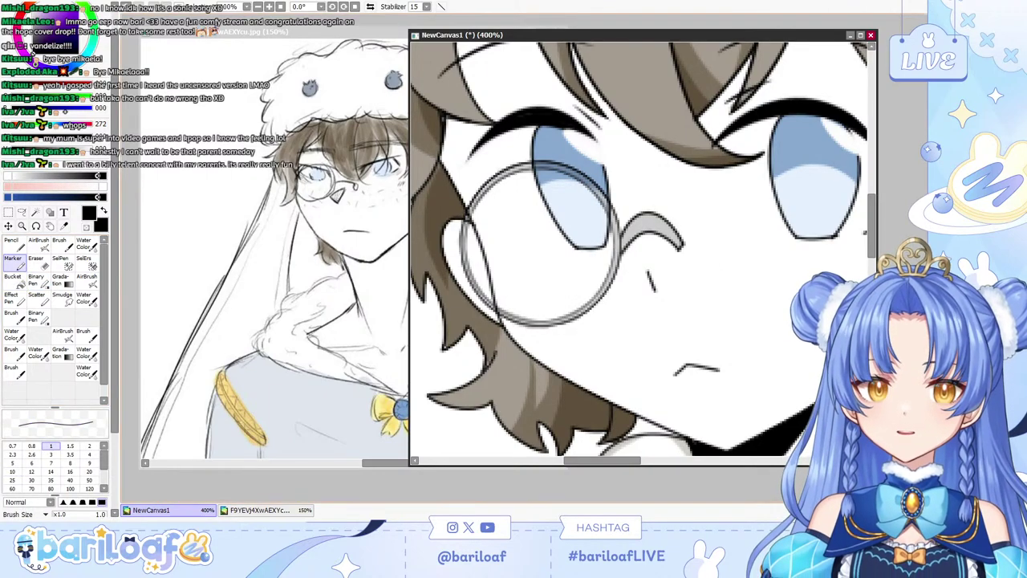
pyautogui.hotkey('ctrl', 'z')
pyautogui.click(69, 463)
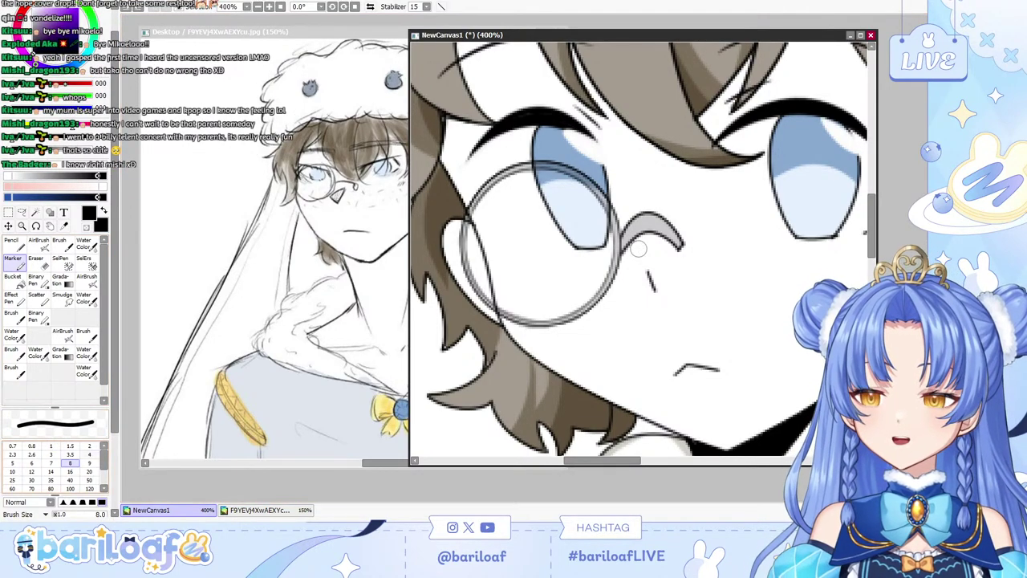
pyautogui.click(70, 471)
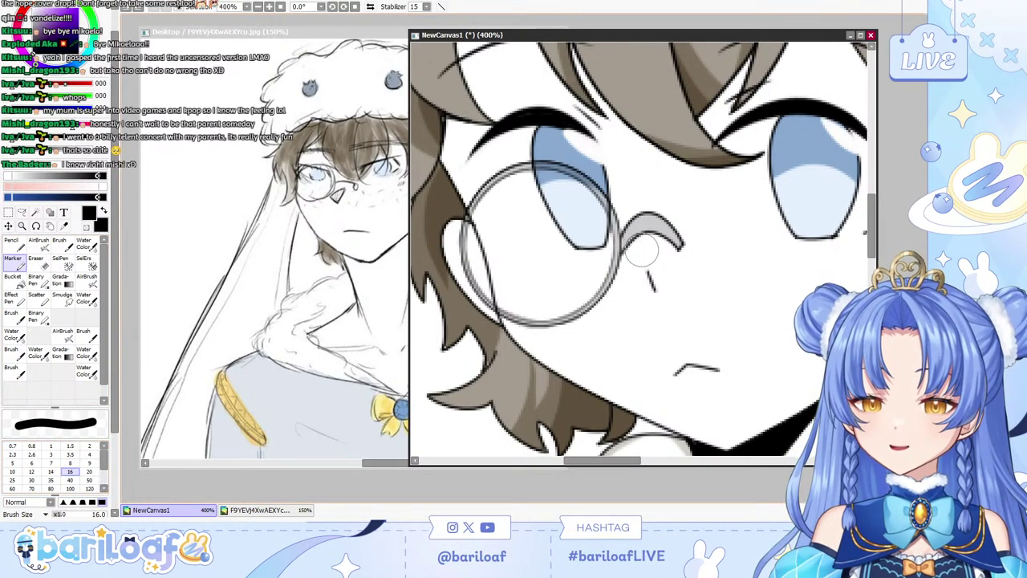
pyautogui.moveTo(647, 240); pyautogui.dragTo(648, 265)
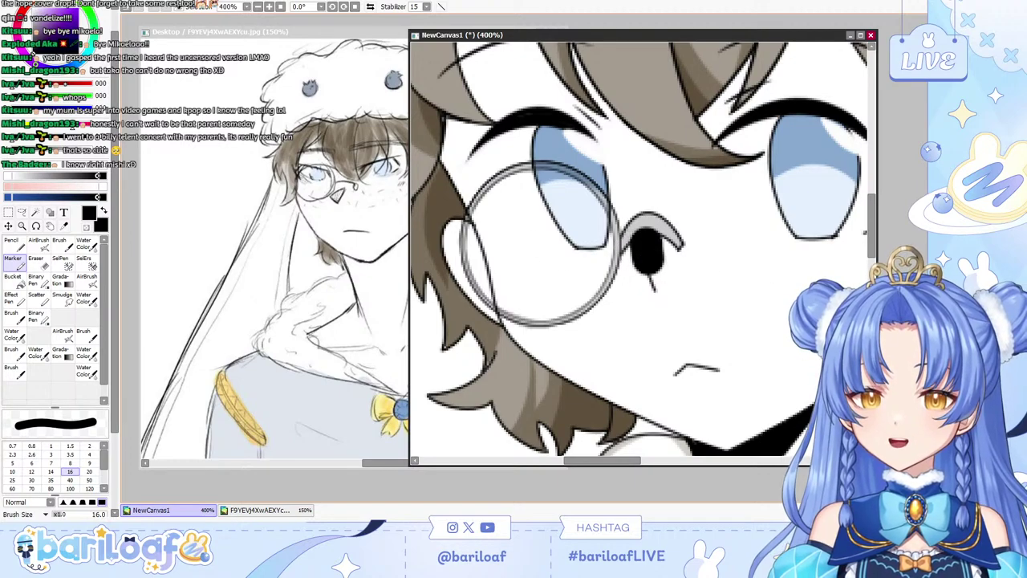
# Trim the nose shadow to a tapered point with the Eraser at size 8 and lighten it to pale grey.
pyautogui.press('e')
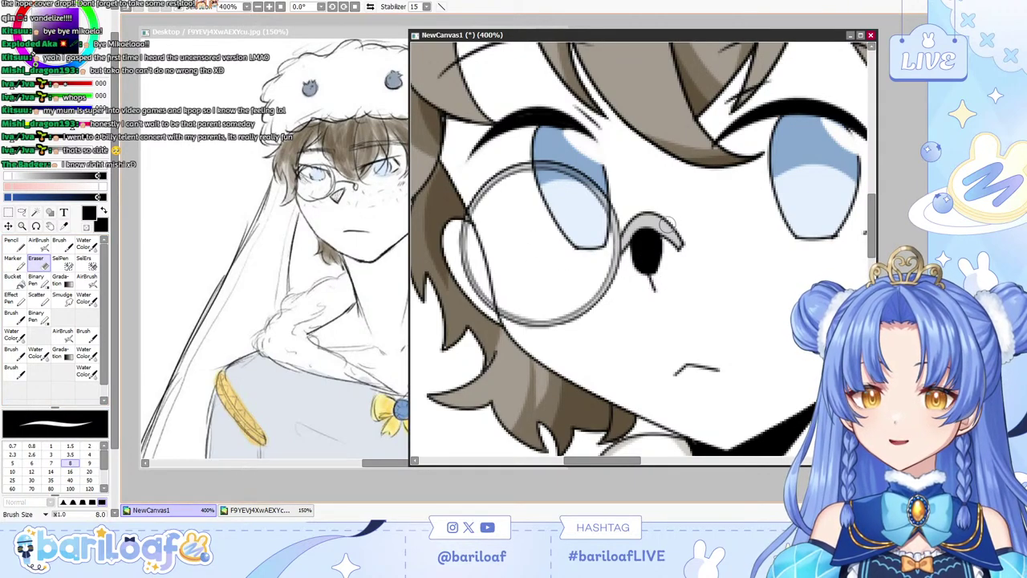
pyautogui.moveTo(671, 240); pyautogui.dragTo(662, 276)
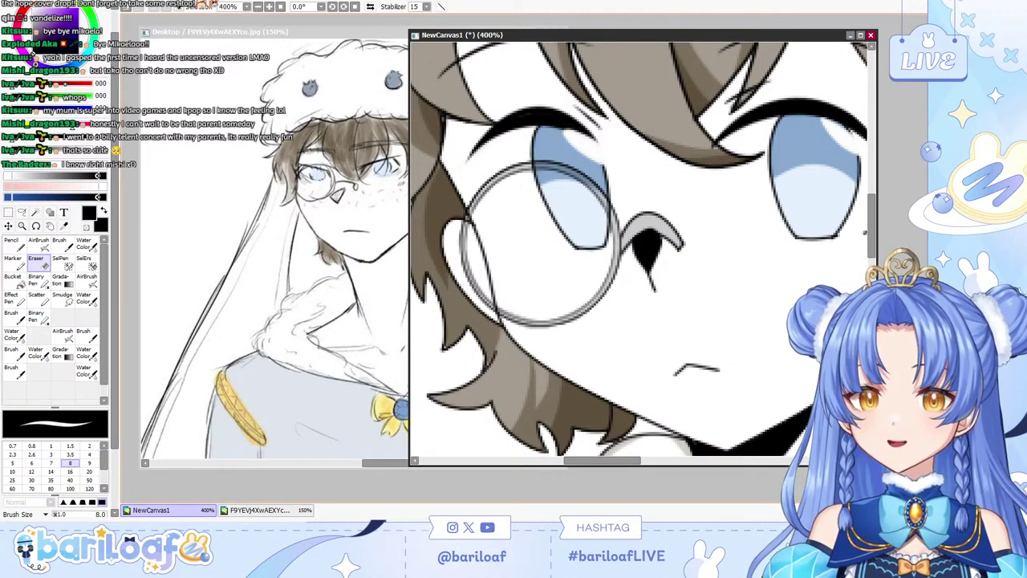
pyautogui.moveTo(646, 232); pyautogui.dragTo(649, 269)
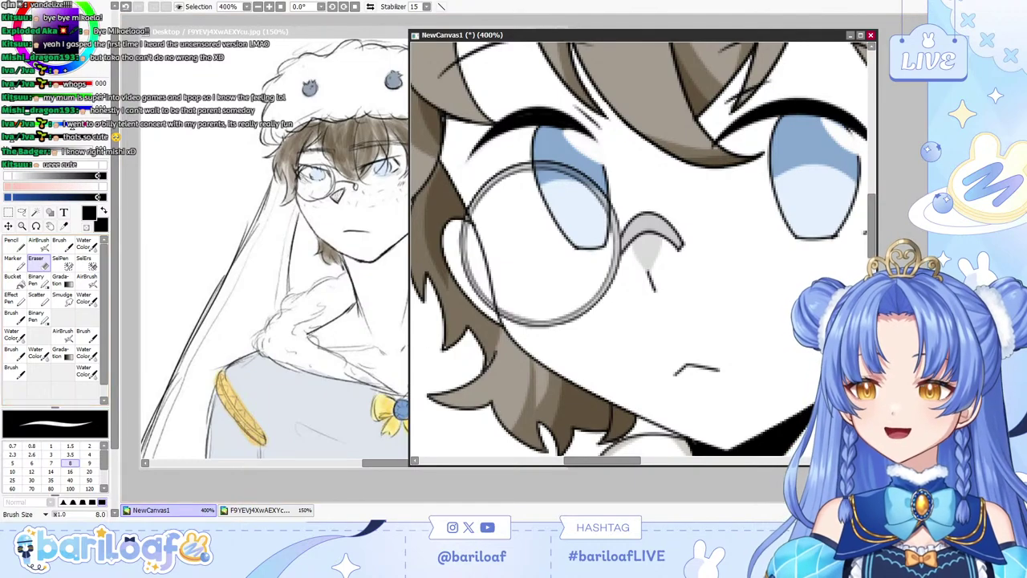
pyautogui.press('e')
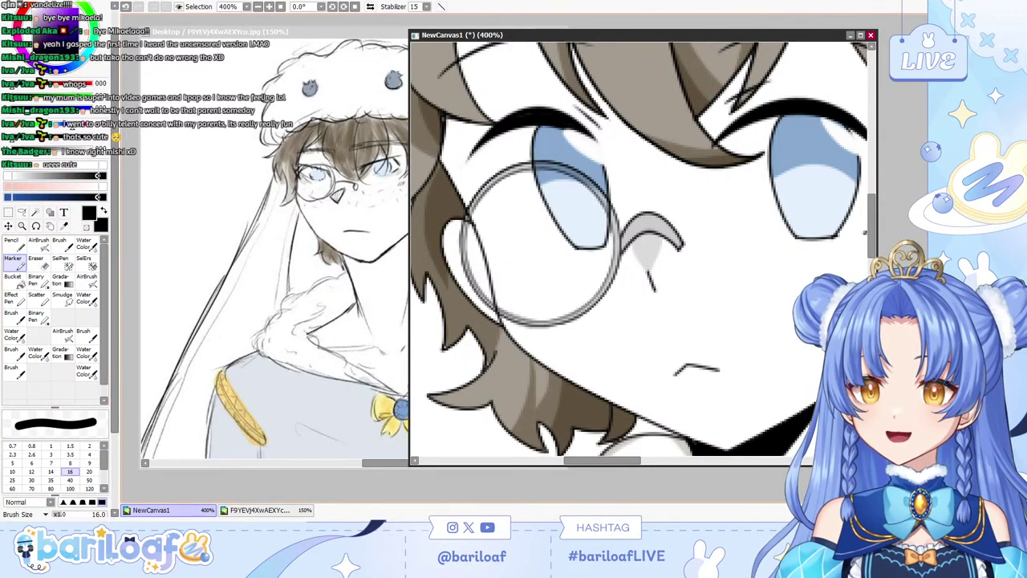
# Try painting a forehead shadow beneath the fringe with a large Marker, up to size 31.
pyautogui.press('pagedown')
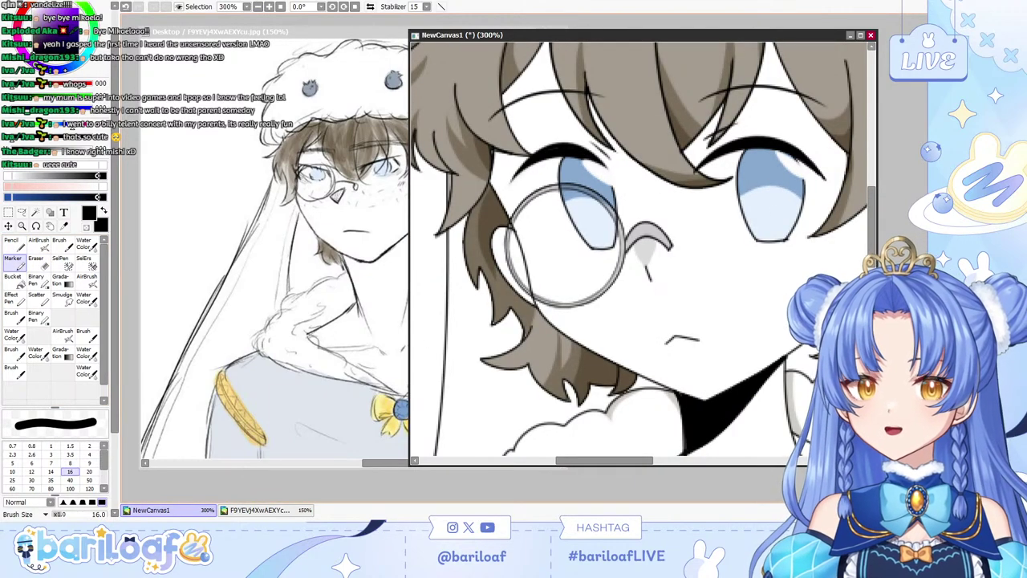
pyautogui.scroll(3, 642, 249)
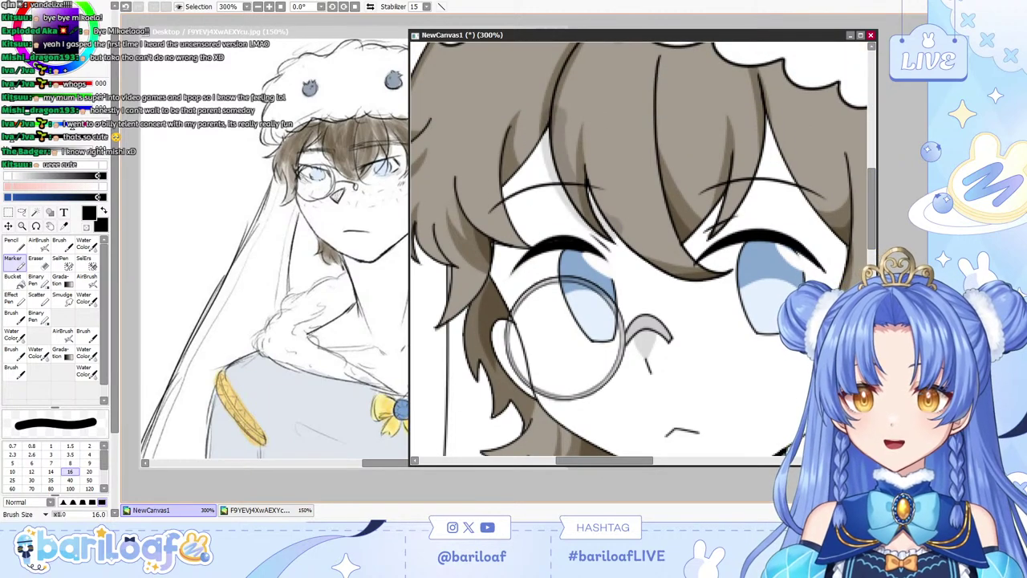
pyautogui.hotkey('ctrl', 'z')
pyautogui.click(15, 281)
pyautogui.click(14, 262)
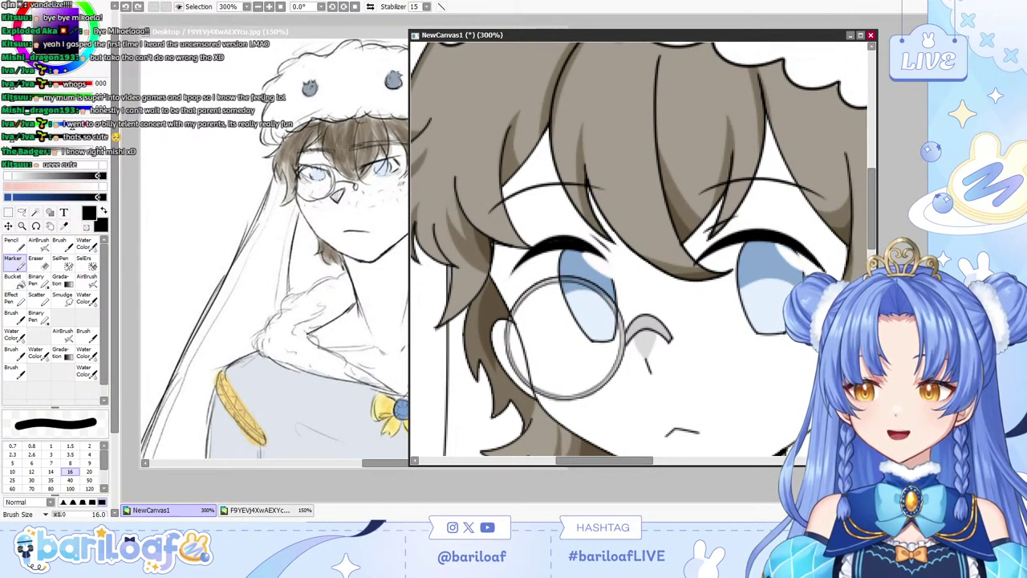
pyautogui.moveTo(115, 385); pyautogui.dragTo(115, 426)
pyautogui.moveTo(79, 471); pyautogui.dragTo(51, 471)
pyautogui.moveTo(639, 249); pyautogui.dragTo(651, 248)
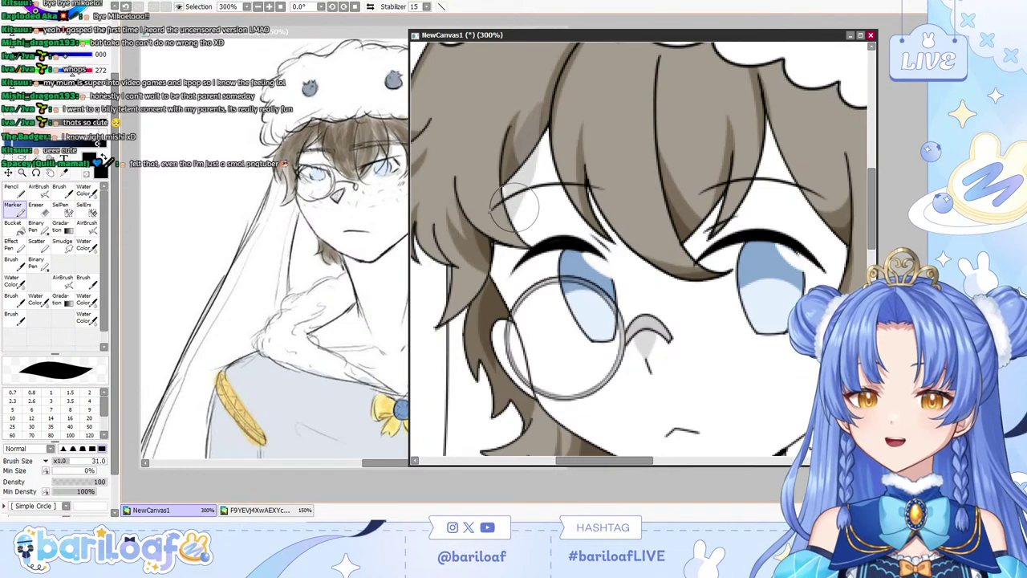
# Paint the fringe's cast shadow across the forehead and around the eyes with the Marker at size 20, redoing the first stroke.
pyautogui.press('[')
pyautogui.press('[')
pyautogui.press('[')
pyautogui.press('[')
pyautogui.press('[')
pyautogui.press('[')
pyautogui.press('[')
pyautogui.press('[')
pyautogui.press('[')
pyautogui.press('[')
pyautogui.press('[')
pyautogui.press('[')
pyautogui.press('[')
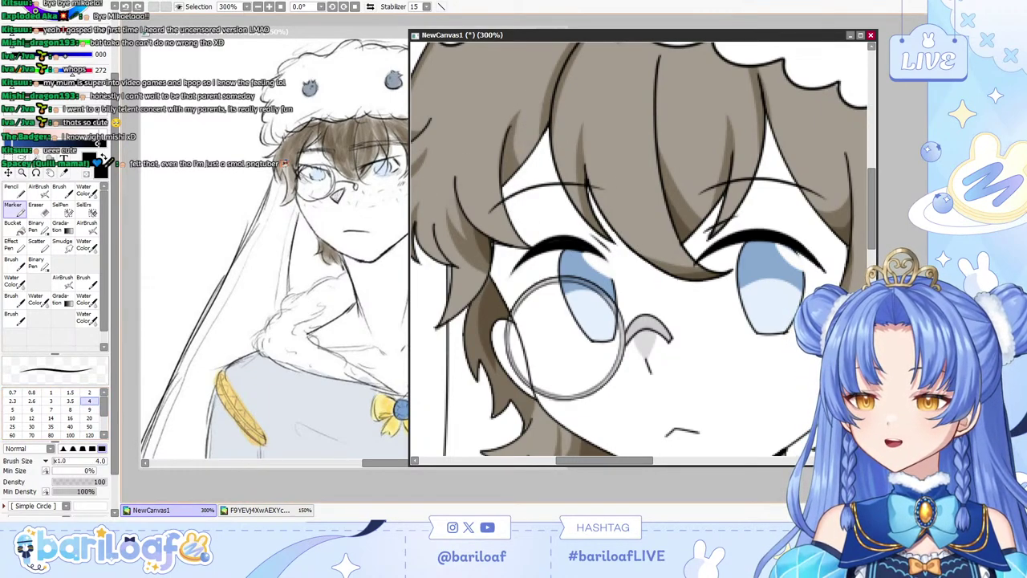
pyautogui.press(']')
pyautogui.press(']')
pyautogui.press(']')
pyautogui.press(']')
pyautogui.press(']')
pyautogui.press(']')
pyautogui.press(']')
pyautogui.press(']')
pyautogui.press(']')
pyautogui.press(']')
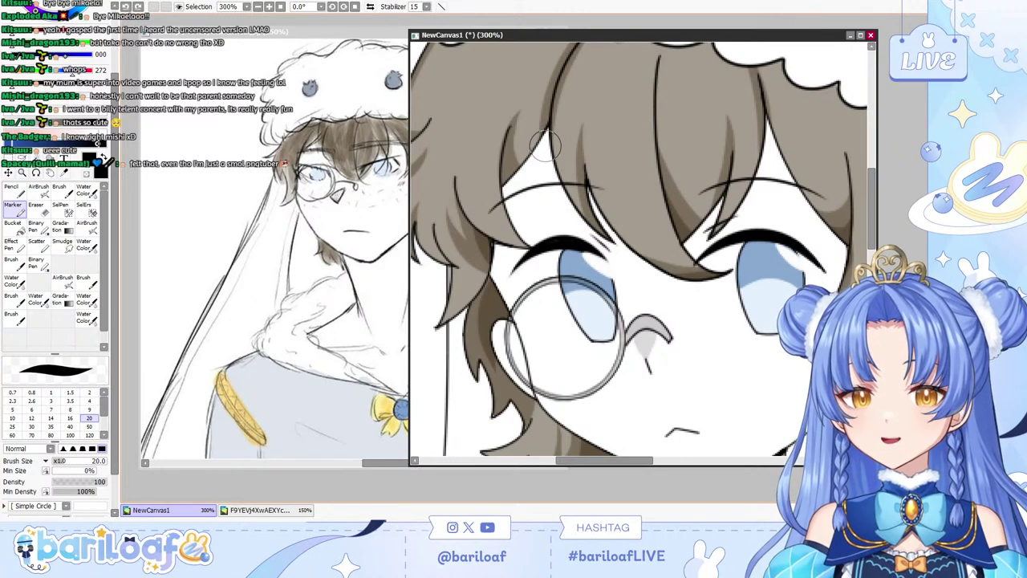
pyautogui.moveTo(548, 147); pyautogui.dragTo(618, 254)
pyautogui.hotkey('ctrl', 'z')
pyautogui.moveTo(551, 125); pyautogui.dragTo(624, 255)
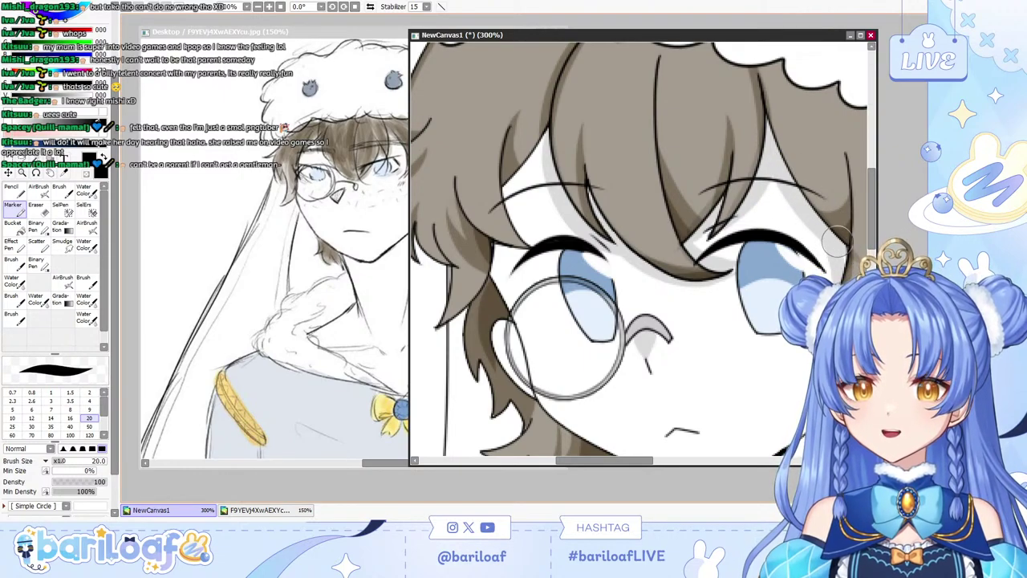
# Refine the edges of the fringe shadow across the face, alternating the Eraser at size 8 with the Marker at size 20.
pyautogui.press('e')
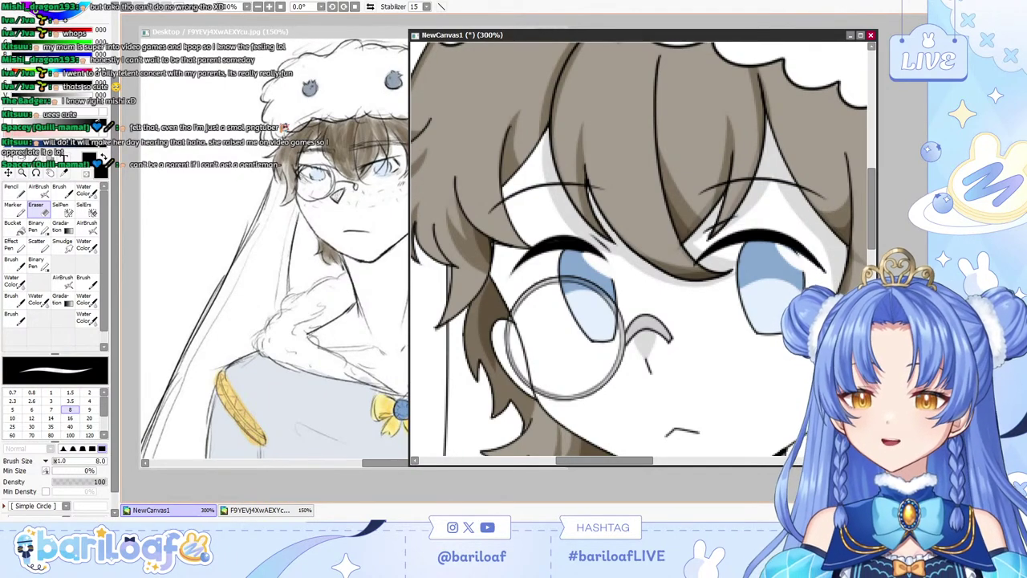
pyautogui.moveTo(612, 461); pyautogui.dragTo(635, 460)
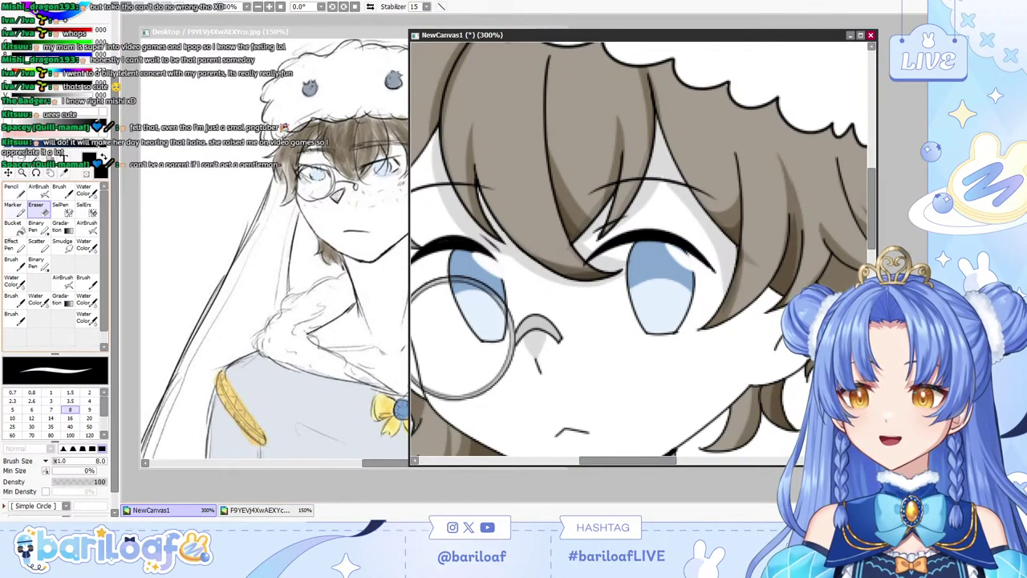
pyautogui.press('n')
pyautogui.hscroll(-3, 630, 317)
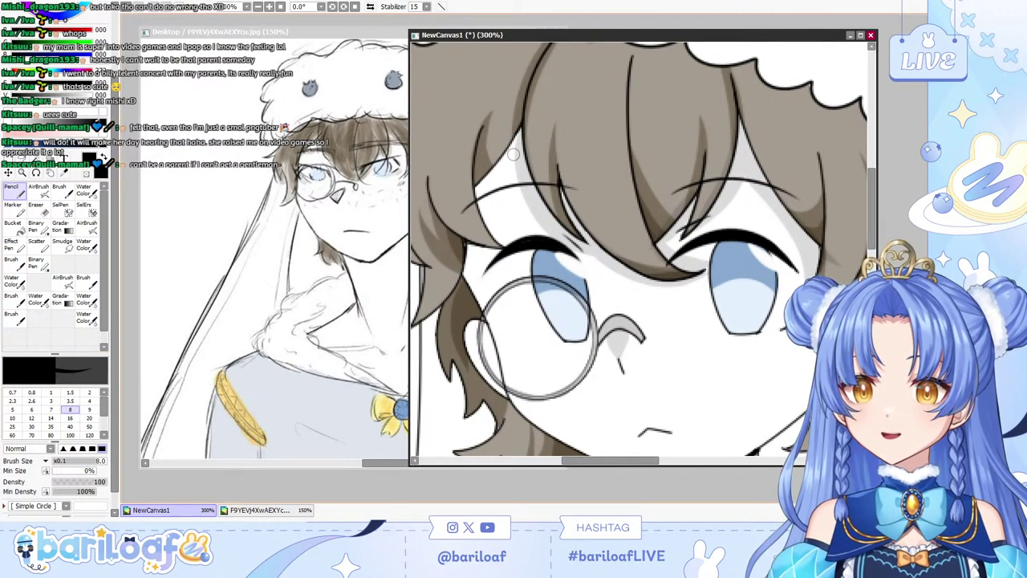
pyautogui.click(14, 210)
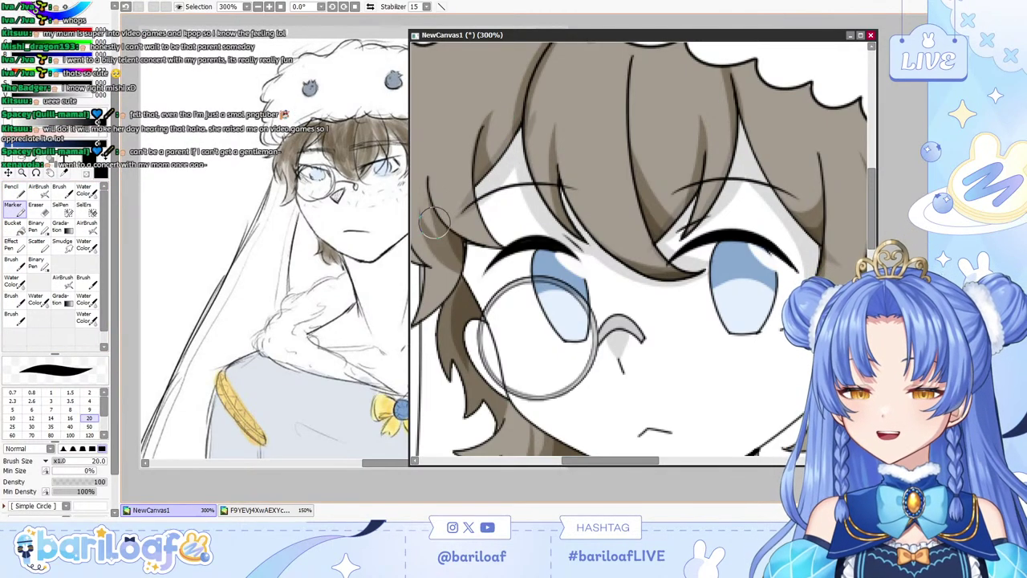
pyautogui.press('e')
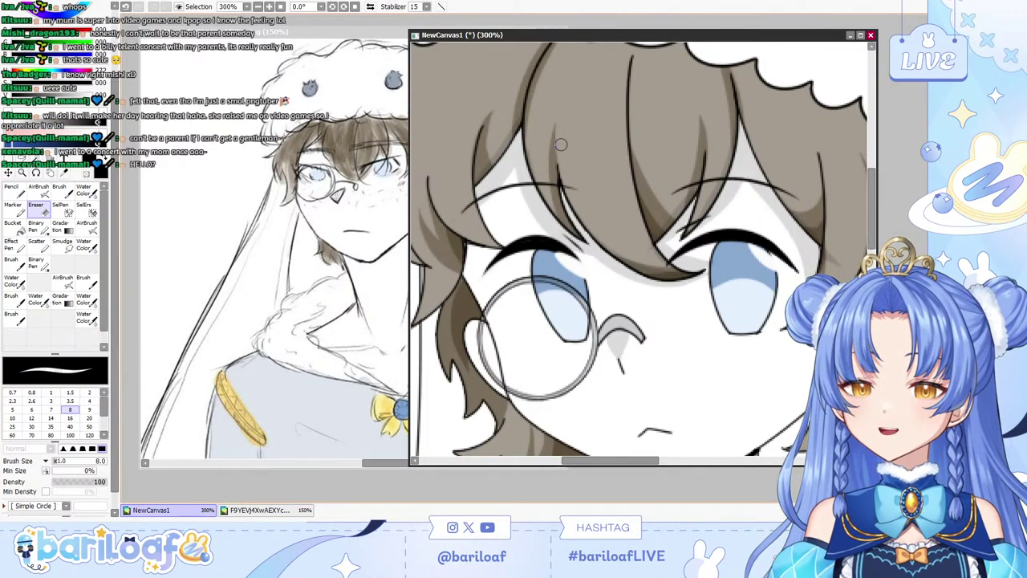
pyautogui.click(14, 210)
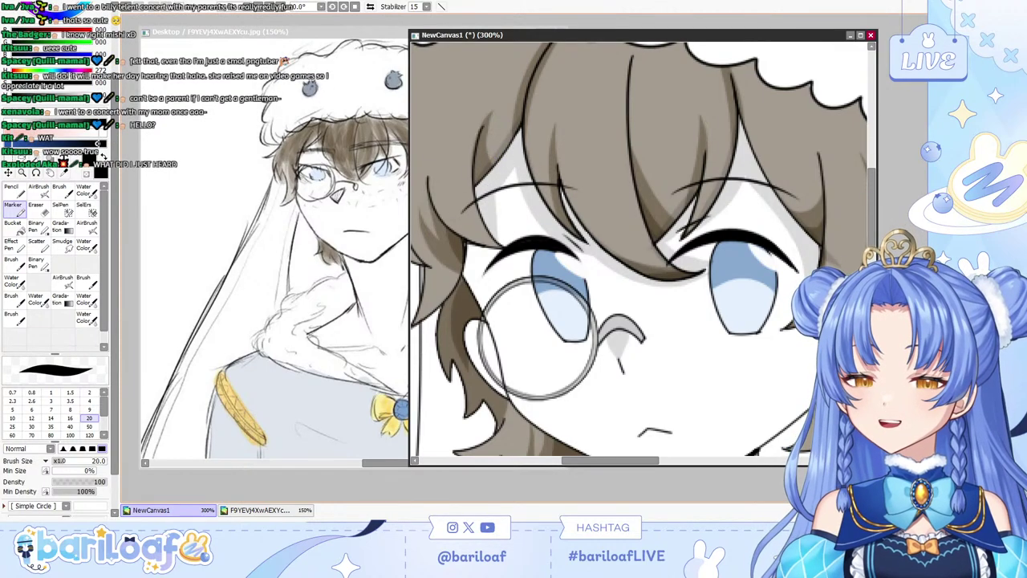
# Touch up the shading around the ear beside the monocle with the Marker and Eraser at size 8.
pyautogui.press('[')
pyautogui.press('[')
pyautogui.press('[')
pyautogui.press('[')
pyautogui.press('[')
pyautogui.press('[')
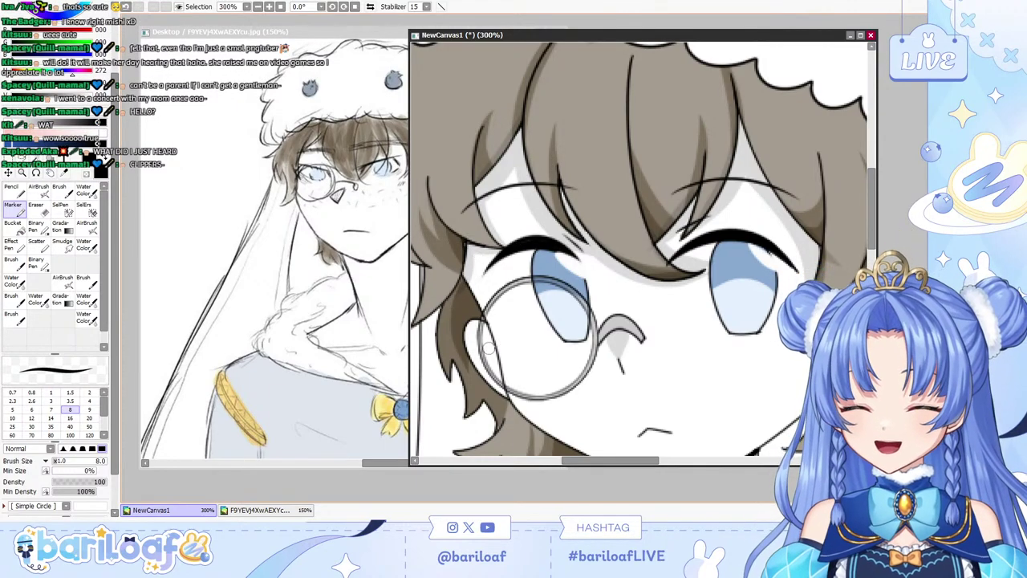
pyautogui.press('e')
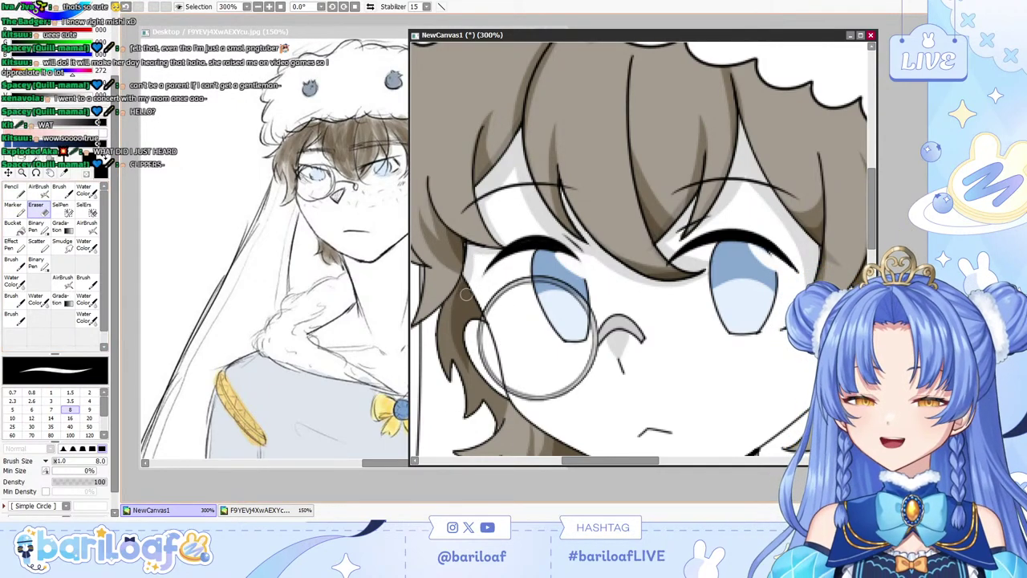
# Select the neck and chest area inside the fur collar with the Magic Wand.
pyautogui.press('n')
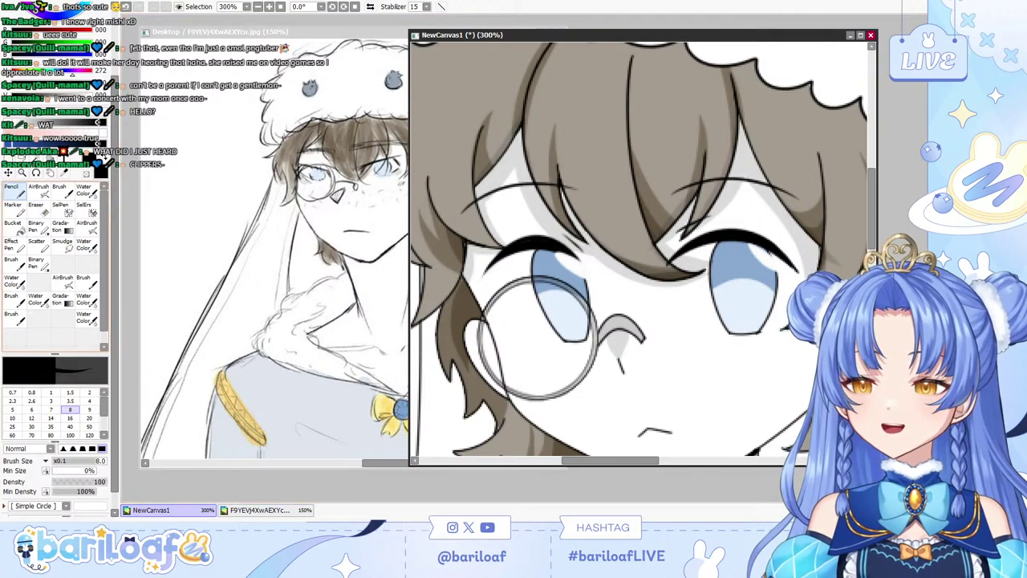
pyautogui.press('-')
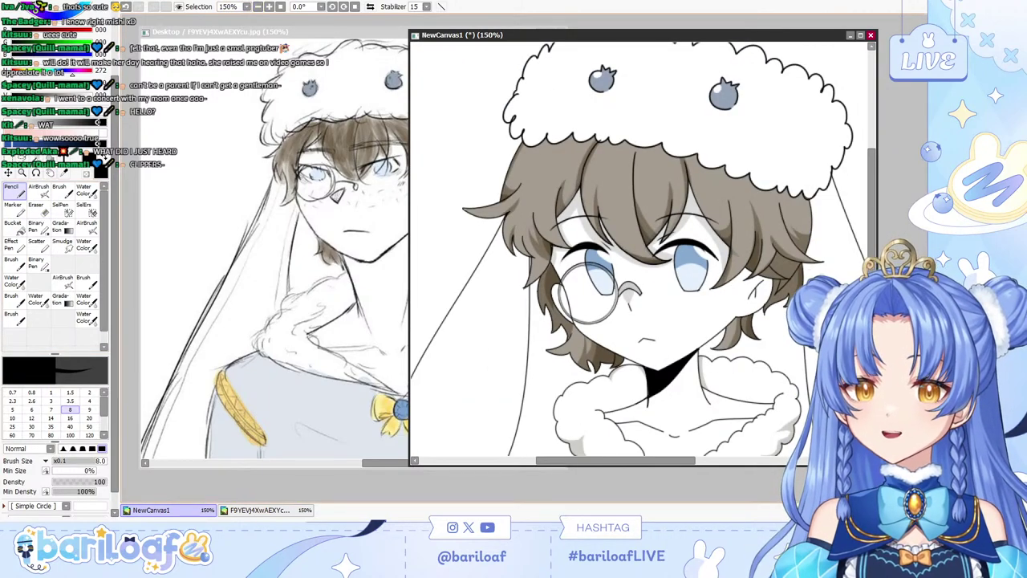
pyautogui.moveTo(667, 156); pyautogui.dragTo(667, 59)
pyautogui.press('m')
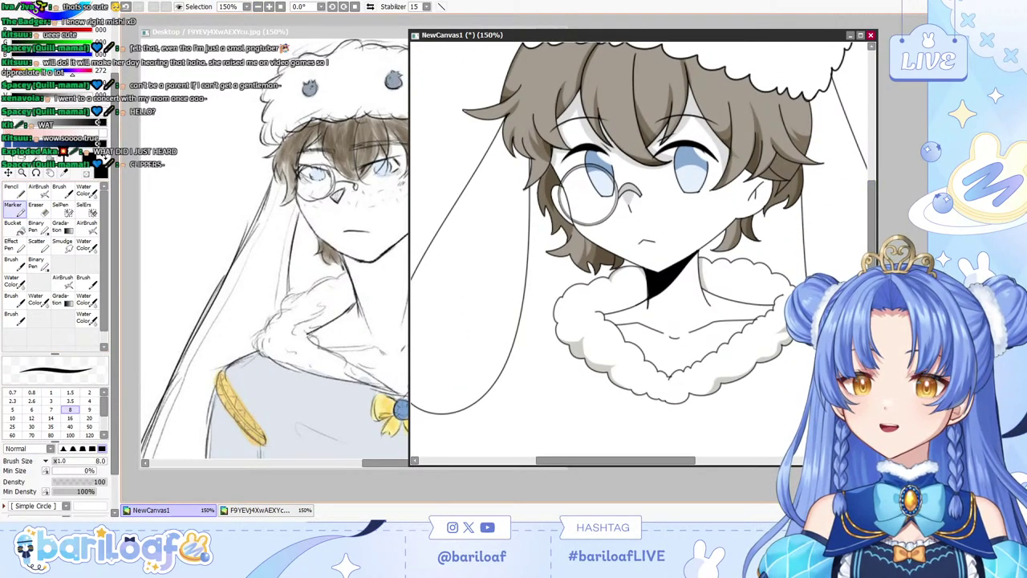
pyautogui.press('pageup')
pyautogui.press('pageup')
pyautogui.press('w')
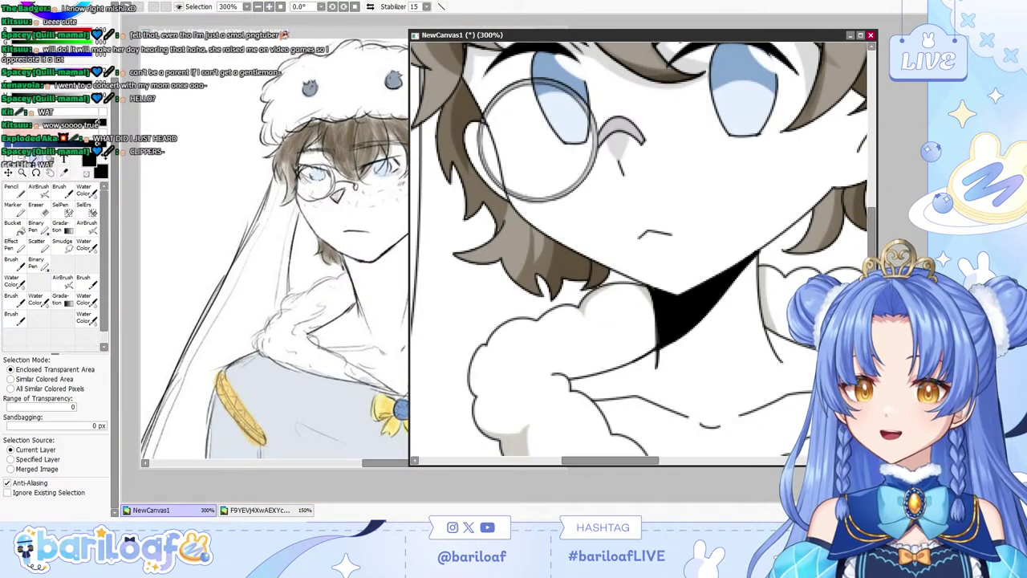
pyautogui.click(703, 378)
# Shade the neck below the jaw and the area along the collarbones with the Marker at size 8.
pyautogui.press('b')
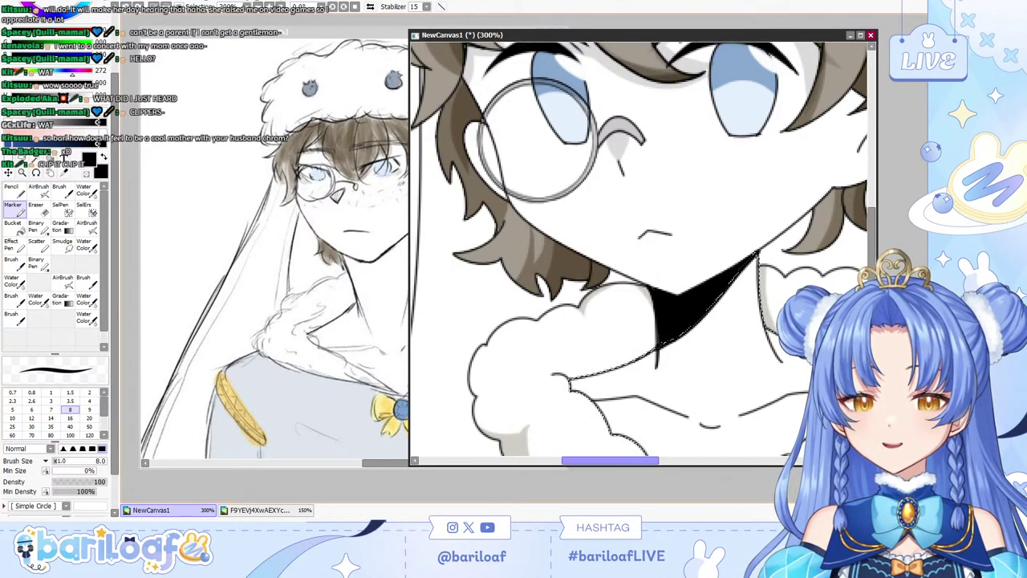
pyautogui.moveTo(576, 460); pyautogui.dragTo(603, 460)
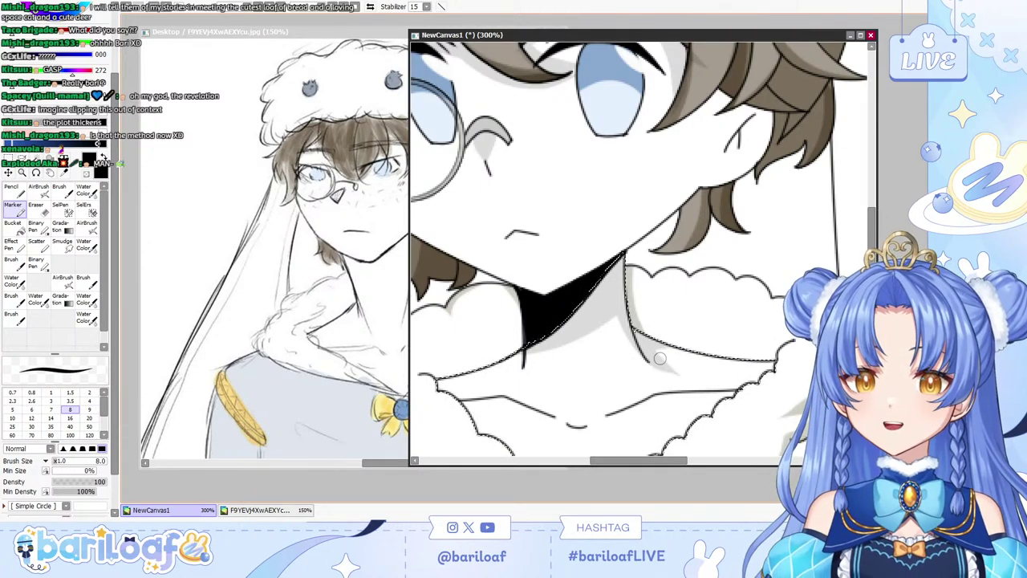
pyautogui.scroll(-2, 785, 351)
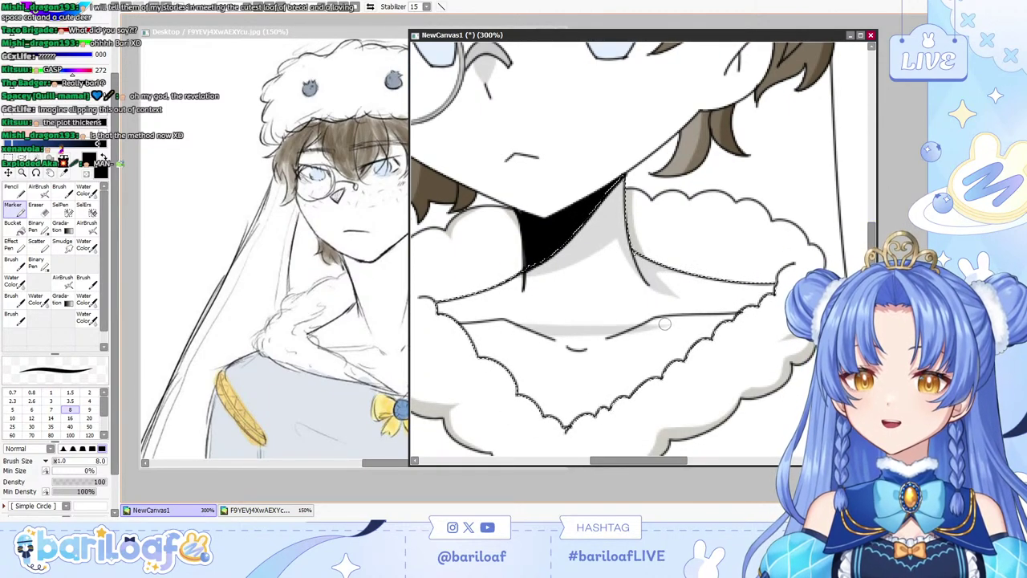
pyautogui.moveTo(557, 338); pyautogui.dragTo(607, 341)
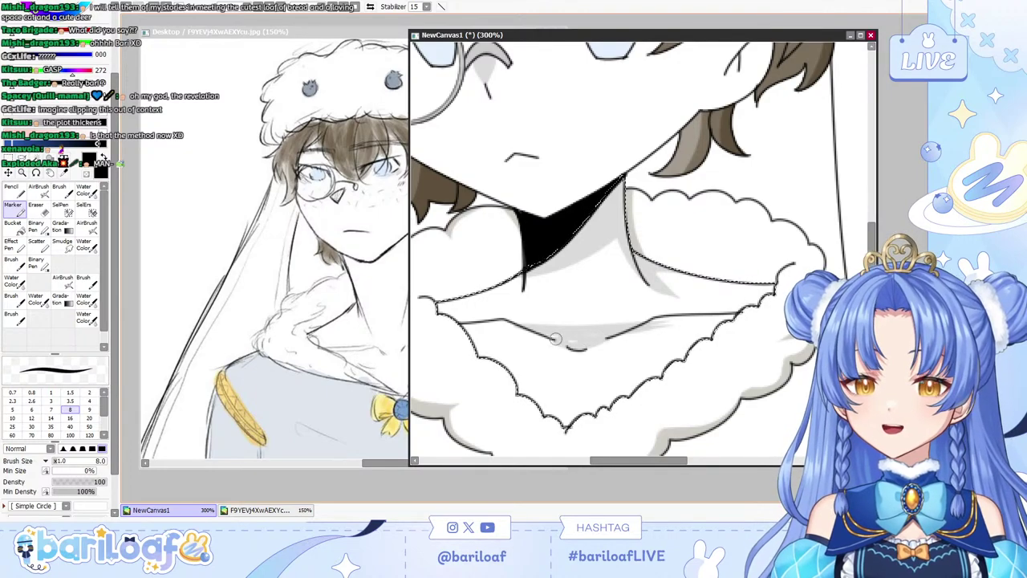
# Refine the collarbone shading, paint shadow along the chest's edge inside the fur collar with the Marker at size 8, and clear the selection.
pyautogui.press('e')
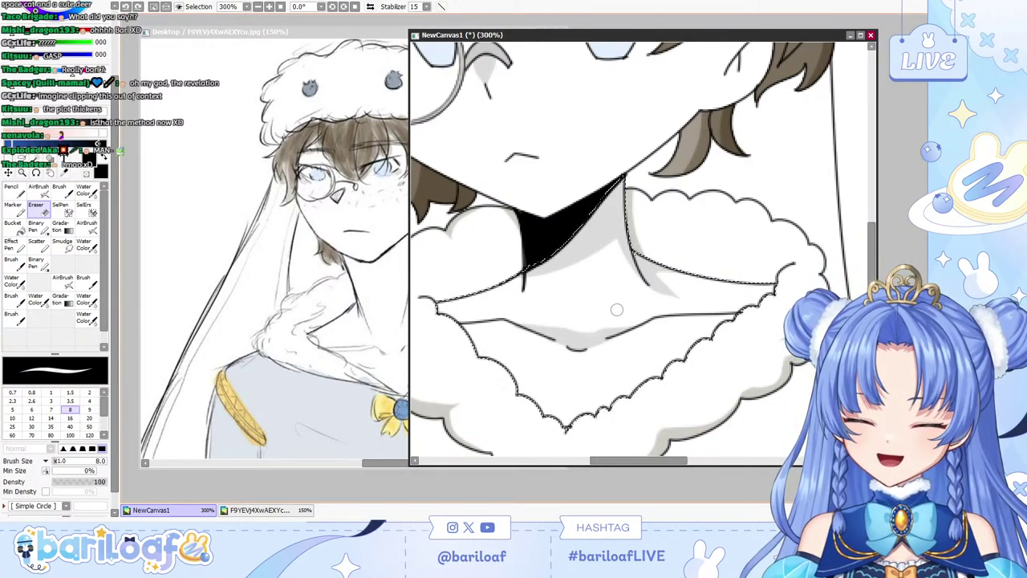
pyautogui.hotkey('ctrl', 'z')
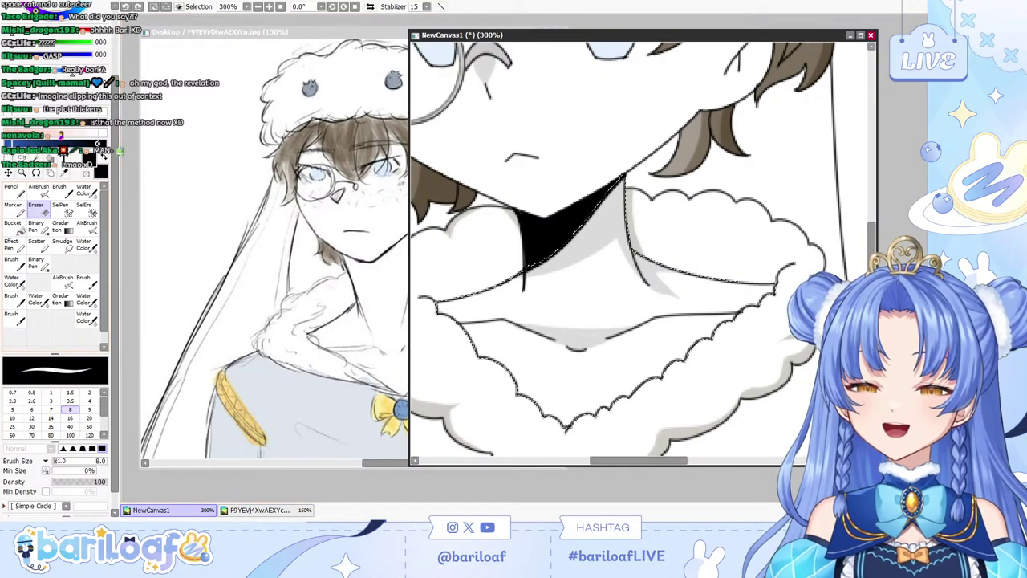
pyautogui.click(15, 210)
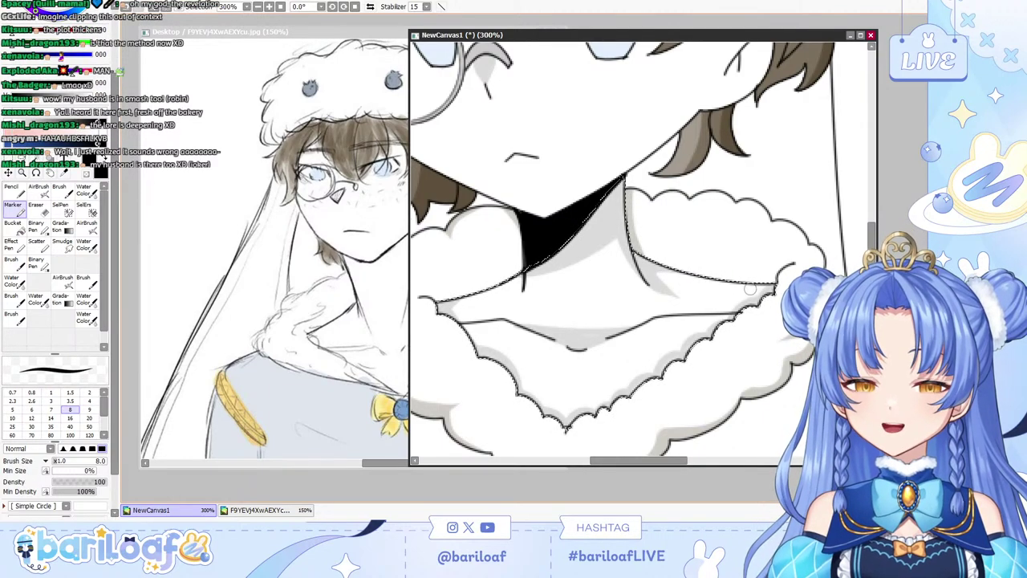
pyautogui.hotkey('ctrl', 'd')
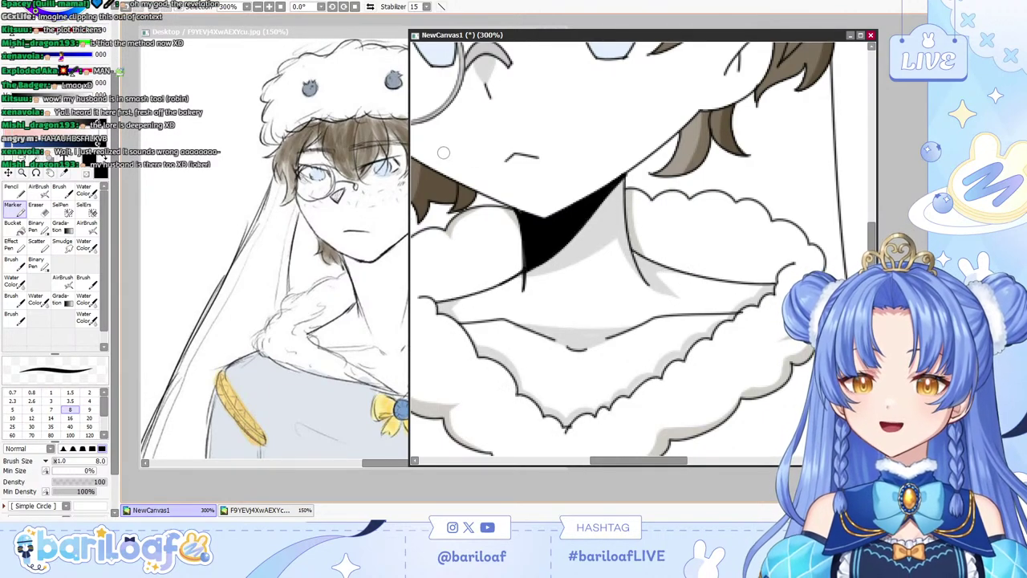
# Select the fur hat and both long bunny ears with the Magic Wand.
pyautogui.press('pagedown')
pyautogui.press('pagedown')
pyautogui.press('pagedown')
pyautogui.scroll(3, 640, 249)
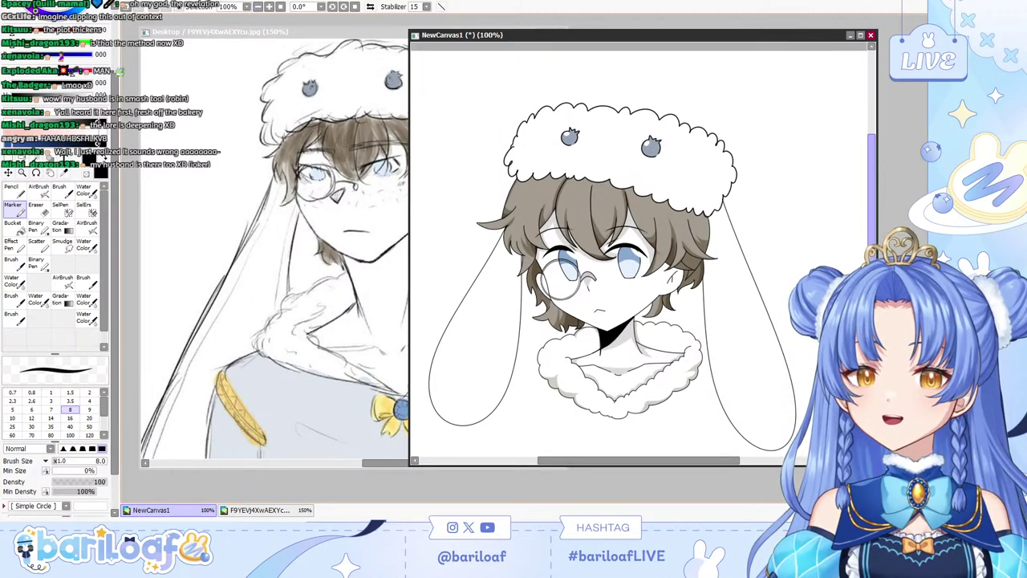
pyautogui.press('w')
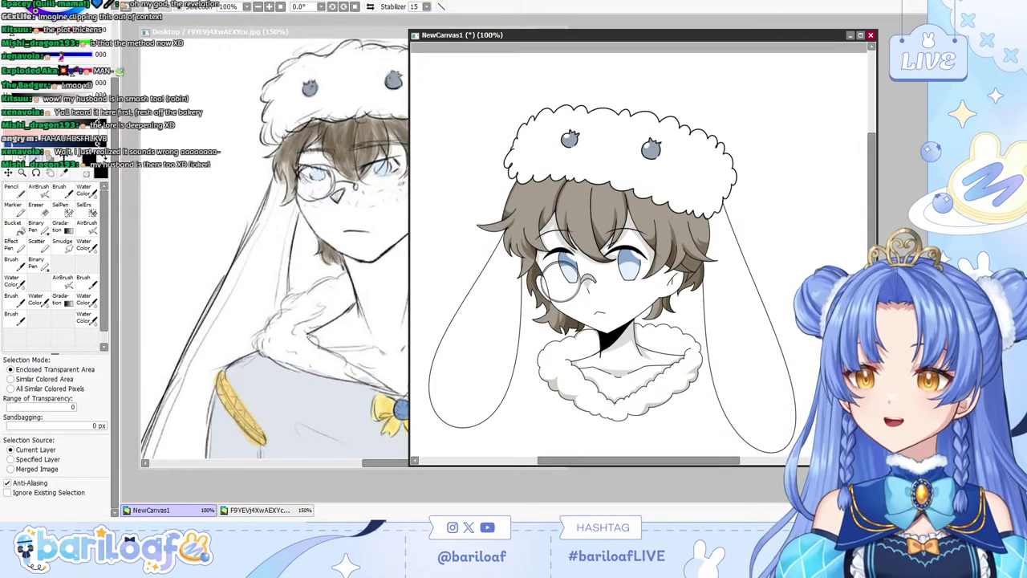
pyautogui.click(740, 345)
pyautogui.click(480, 345)
pyautogui.click(607, 157)
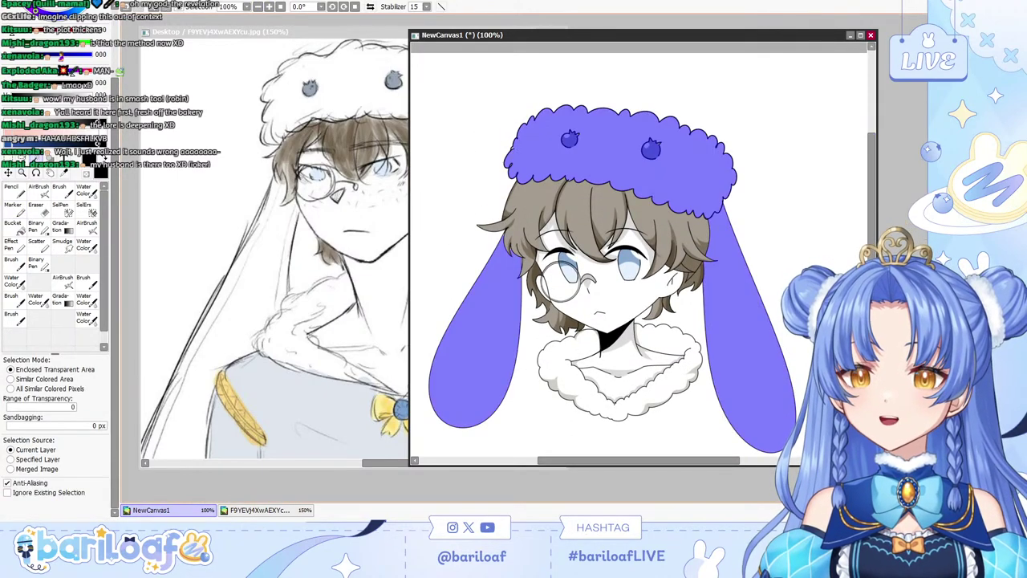
# Shade the inner edges of both bunny ears and the hat's lower rim with the Marker at size 50, and clear the selection.
pyautogui.press('m')
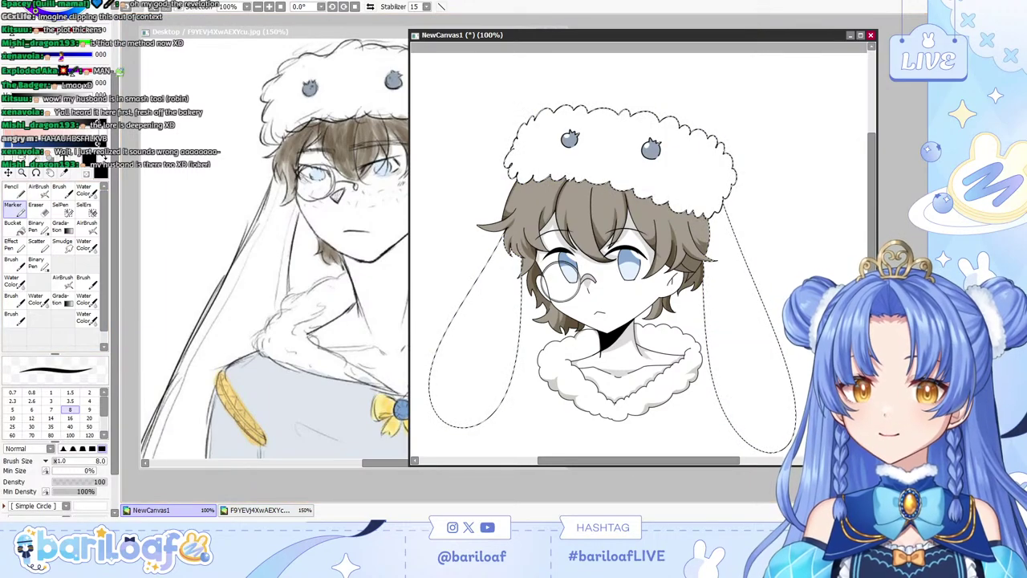
pyautogui.press('w')
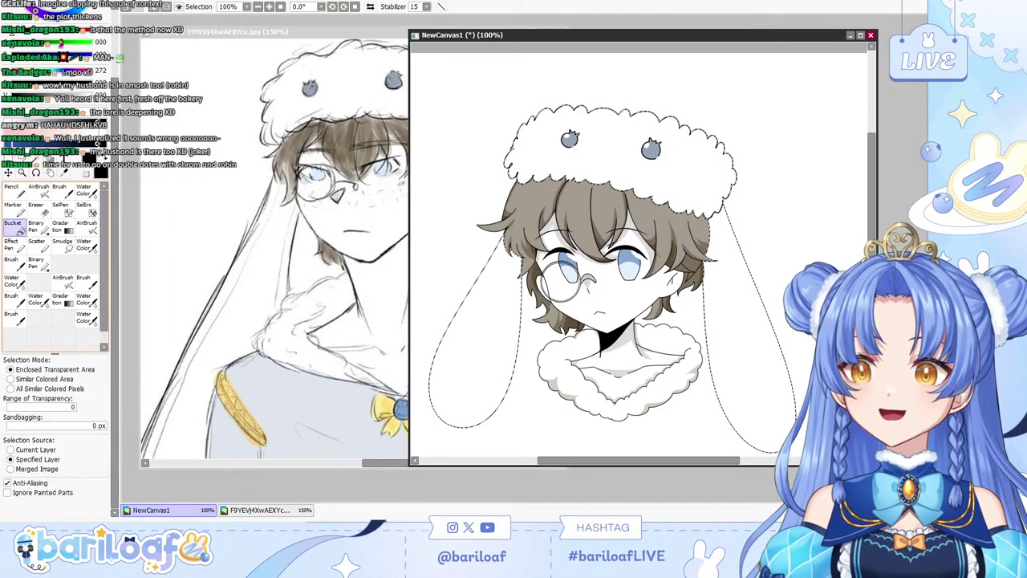
pyautogui.press('m')
pyautogui.click(89, 427)
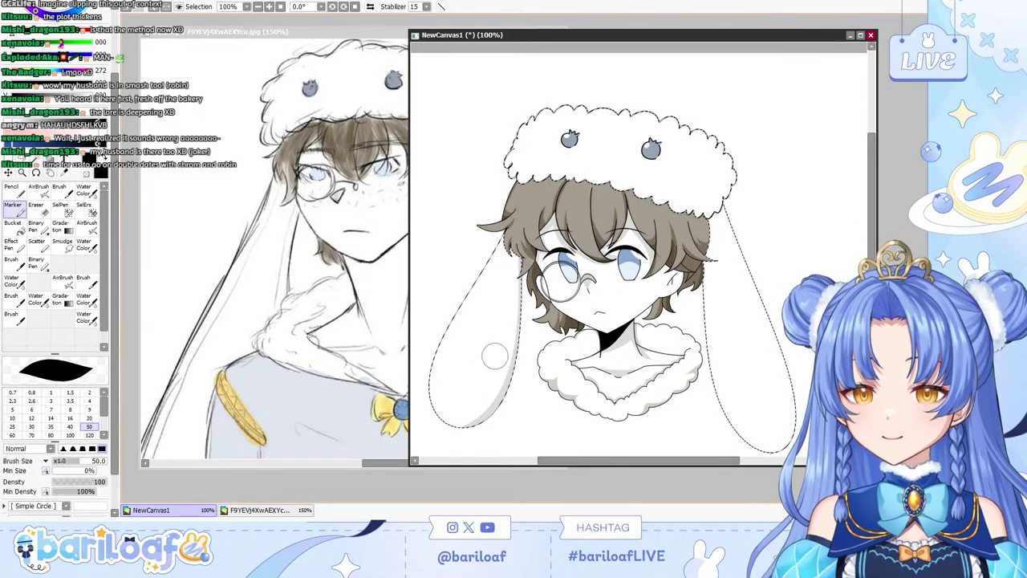
pyautogui.moveTo(527, 271); pyautogui.dragTo(450, 429)
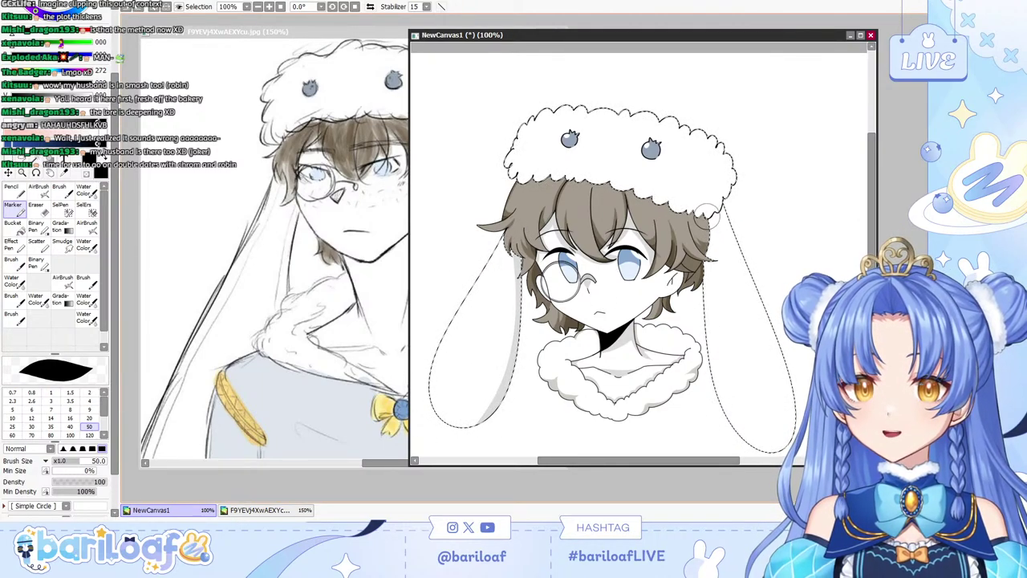
pyautogui.moveTo(703, 226); pyautogui.dragTo(789, 448)
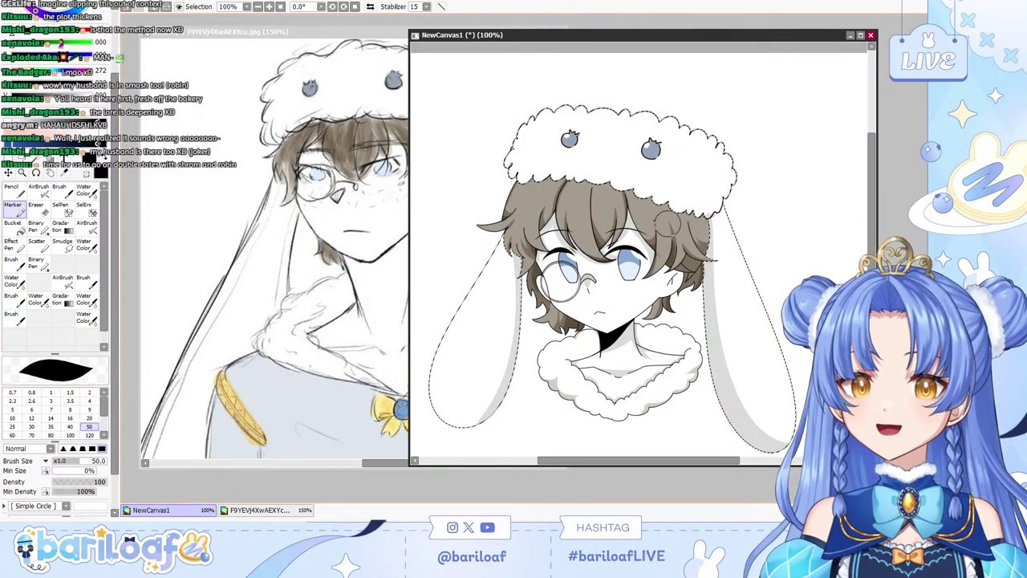
pyautogui.hotkey('ctrl', 'd')
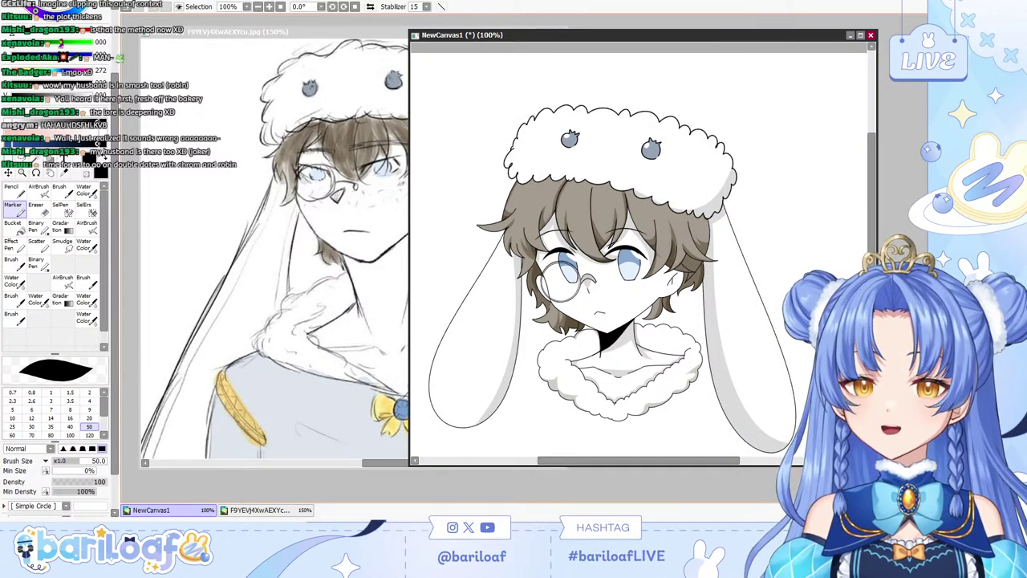
# Dot freckles across the nose and cheeks with the Brush at size 3.5, and save the drawing as NewCanvas1.sai2.
pyautogui.click(61, 191)
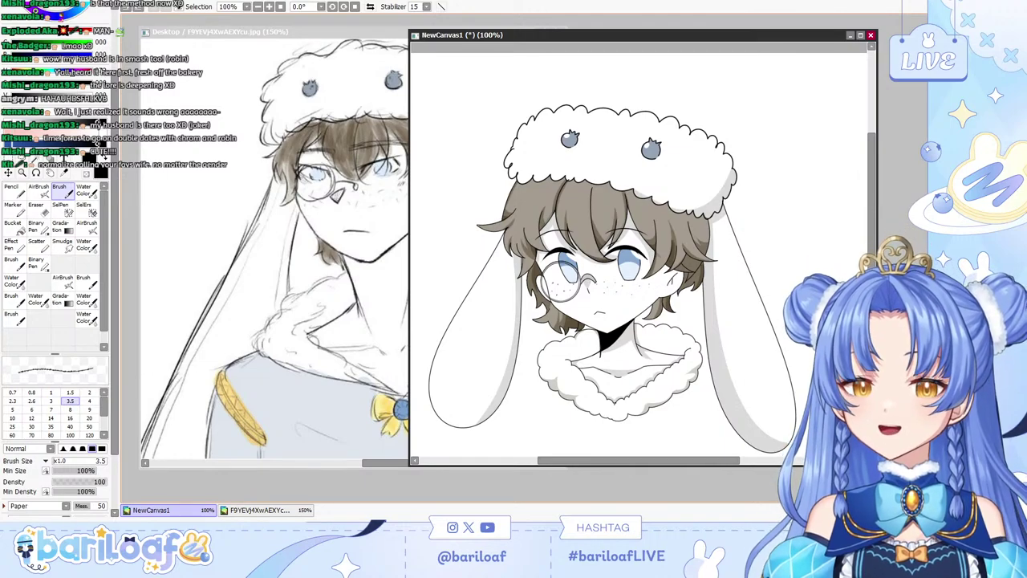
pyautogui.hotkey('alt', 'Tab')
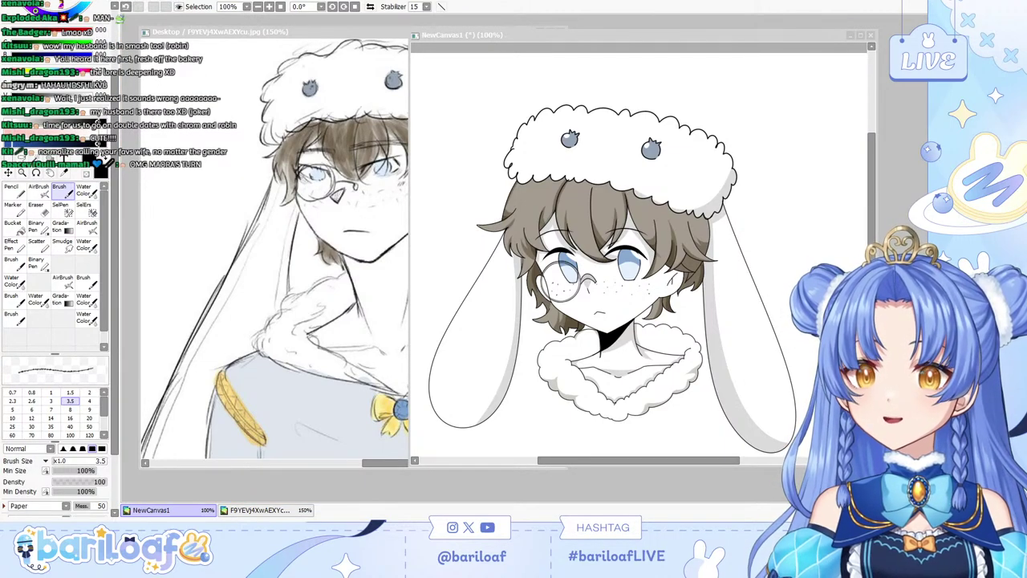
pyautogui.press('Return')
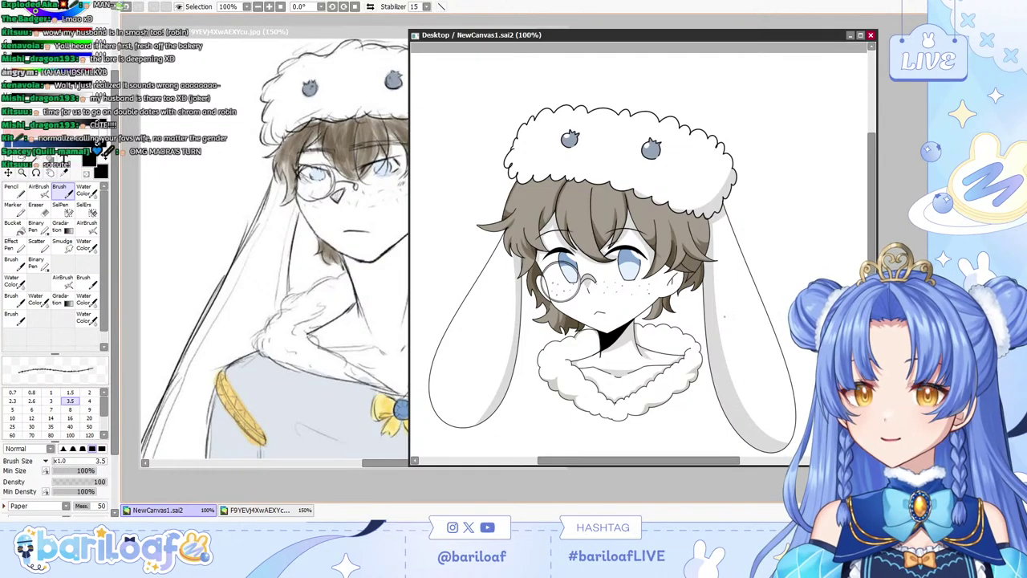
# Move the finished drawing's window aside at 50% zoom and create a new blank canvas.
pyautogui.moveTo(497, 35); pyautogui.dragTo(341, 17)
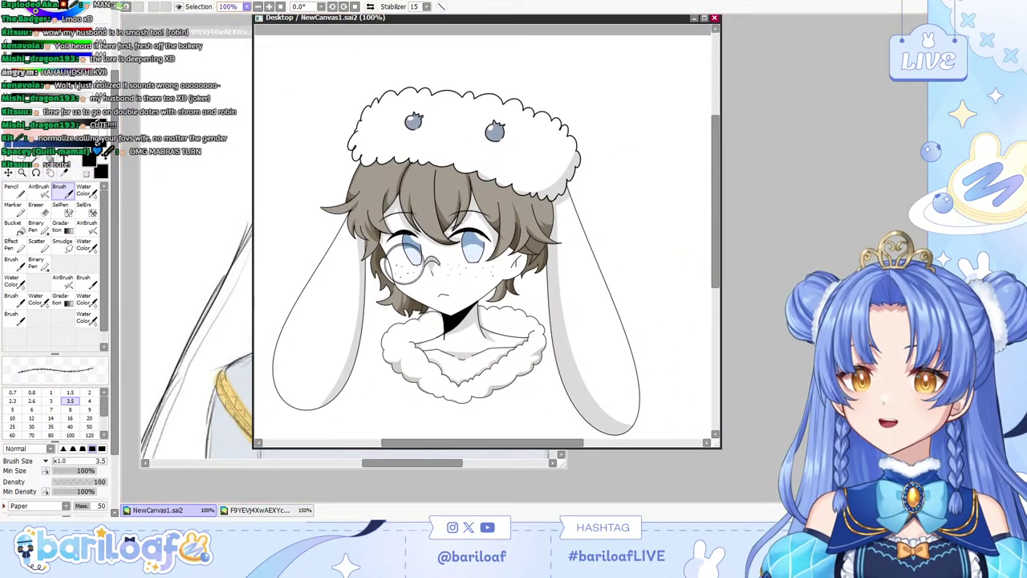
pyautogui.click(257, 7)
pyautogui.hotkey('ctrl', '-')
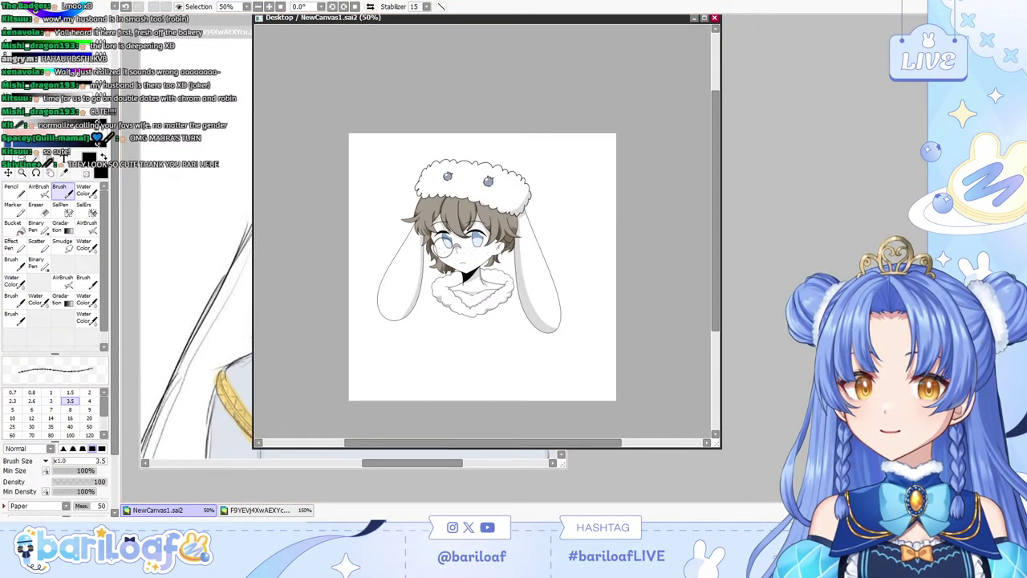
pyautogui.hotkey('alt', 'Tab')
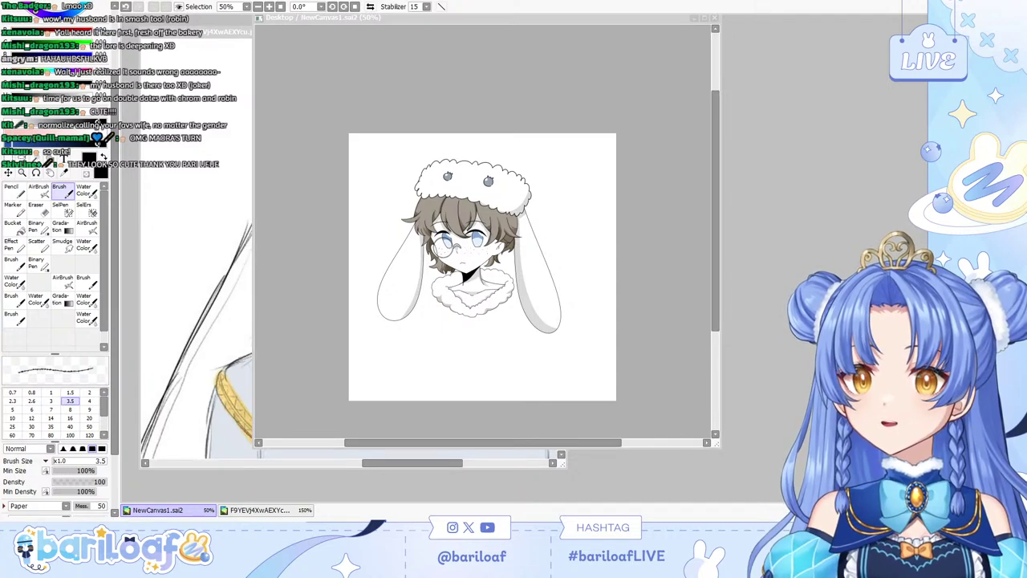
pyautogui.press('Return')
pyautogui.moveTo(337, 62); pyautogui.dragTo(638, 80)
pyautogui.click(735, 363)
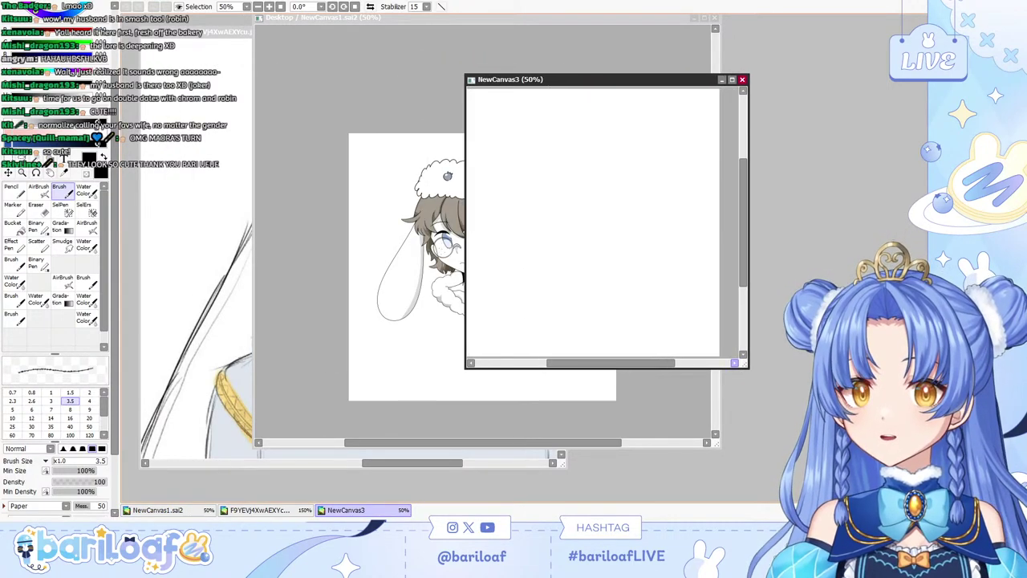
# Open the reference image0.jpg at 100% zoom and enlarge its window around the character's upper body.
pyautogui.click(741, 80)
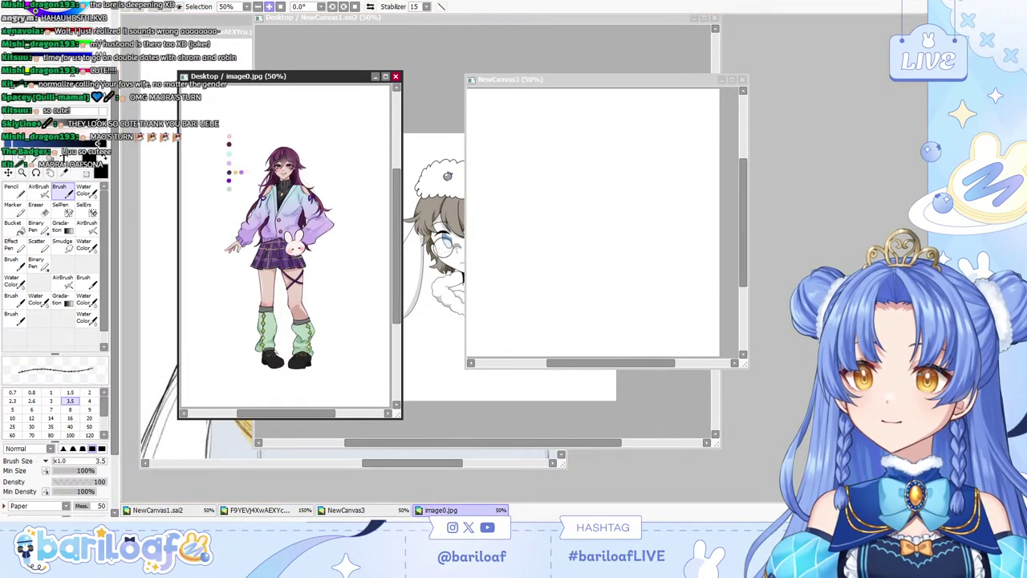
pyautogui.click(269, 6)
pyautogui.click(269, 7)
pyautogui.moveTo(399, 416); pyautogui.dragTo(483, 494)
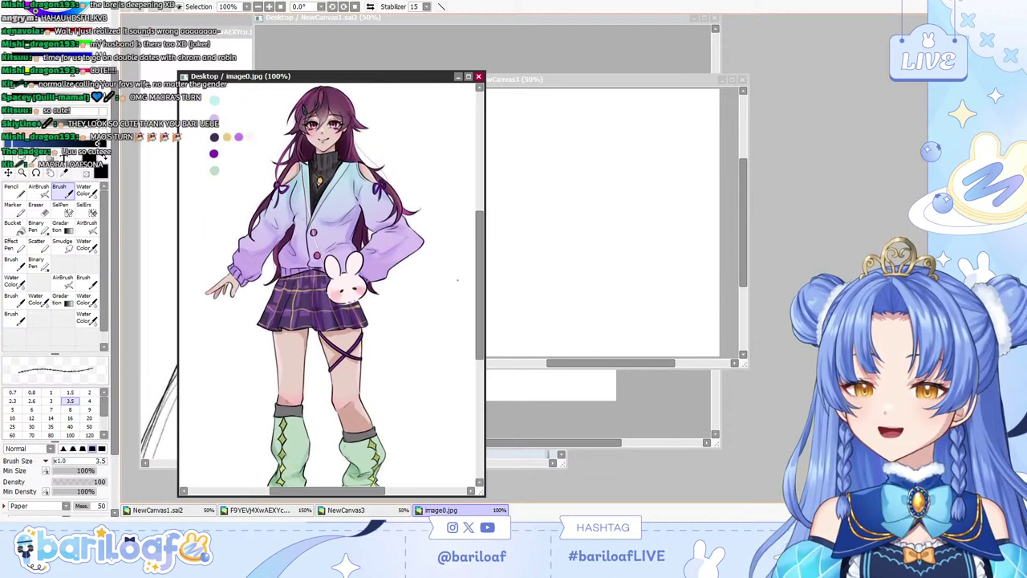
pyautogui.moveTo(480, 281); pyautogui.dragTo(480, 225)
# Place the blank NewCanvas3 beside the reference image and enlarge its window, with the zoom at 75%.
pyautogui.click(610, 79)
pyautogui.moveTo(610, 80); pyautogui.dragTo(693, 116)
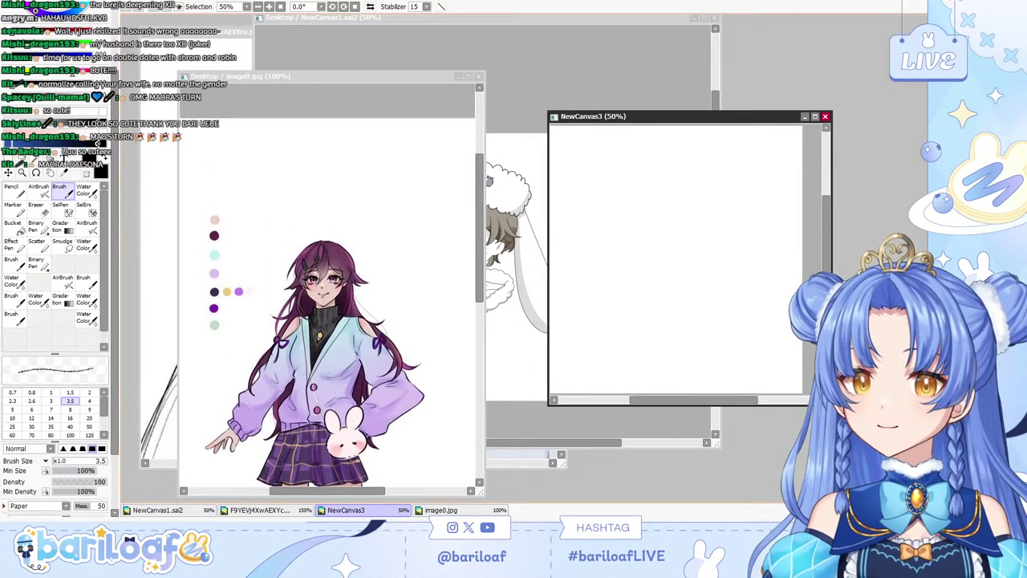
pyautogui.moveTo(830, 403); pyautogui.dragTo(892, 447)
pyautogui.click(269, 7)
pyautogui.moveTo(726, 201); pyautogui.dragTo(737, 298)
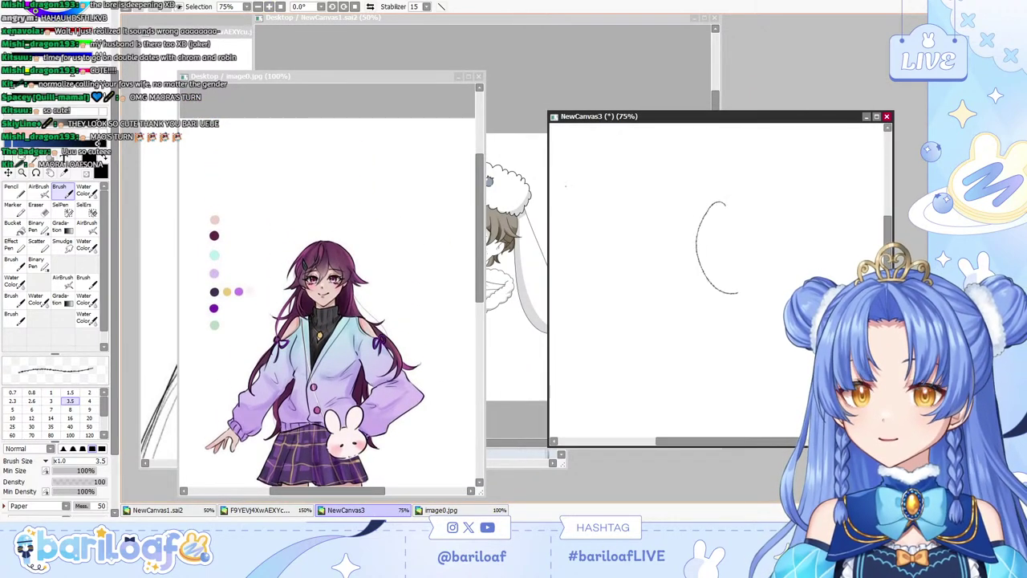
pyautogui.hotkey('ctrl', 'z')
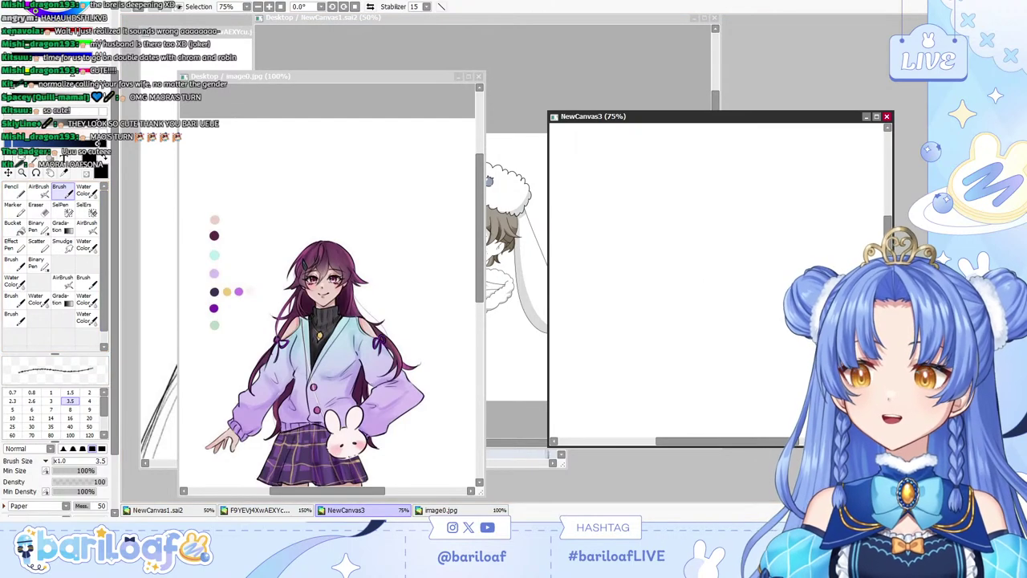
pyautogui.click(89, 401)
pyautogui.press(']')
pyautogui.press(']')
pyautogui.press(']')
pyautogui.press(']')
pyautogui.moveTo(724, 215)
pyautogui.mouseDown()
pyautogui.moveTo(676, 273)
pyautogui.moveTo(700, 307)
pyautogui.mouseUp()
pyautogui.hotkey('ctrl', 'z')
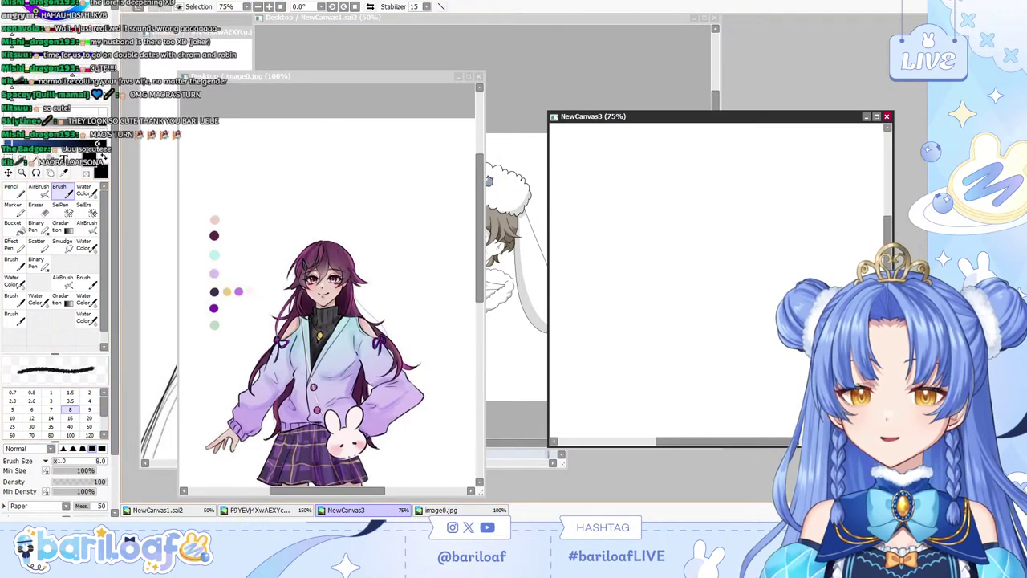
pyautogui.hotkey('ctrl', '-')
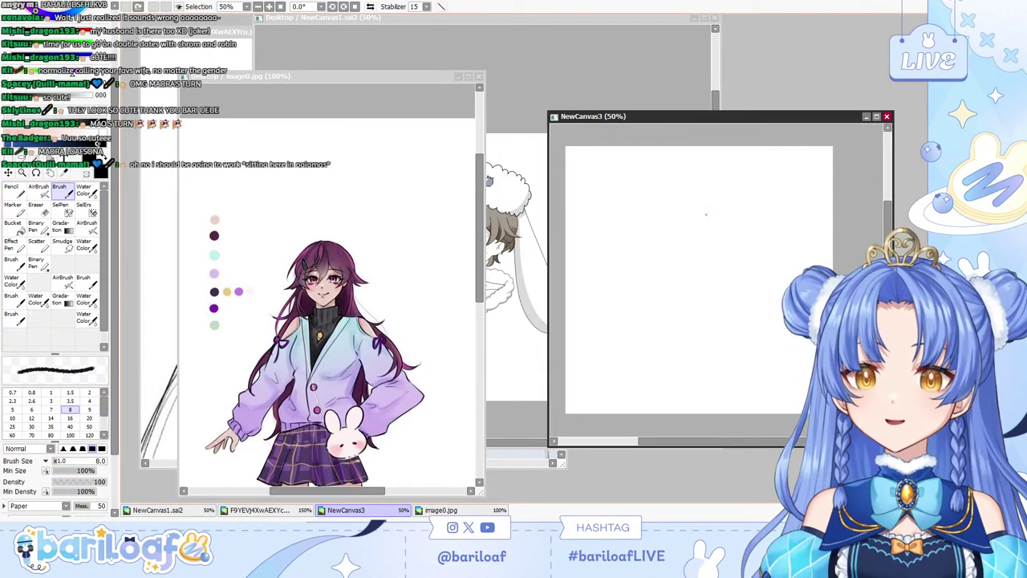
pyautogui.hotkey('ctrl', 'z')
pyautogui.moveTo(707, 200)
pyautogui.mouseDown()
pyautogui.moveTo(697, 303)
pyautogui.moveTo(683, 293)
pyautogui.moveTo(692, 206)
pyautogui.mouseUp()
pyautogui.hotkey('ctrl', 'z')
pyautogui.hotkey('ctrl', 'z')
pyautogui.moveTo(712, 200); pyautogui.dragTo(681, 198)
pyautogui.hotkey('ctrl', 'z')
pyautogui.press('[')
pyautogui.press('[')
pyautogui.press('[')
pyautogui.press('[')
pyautogui.press('[')
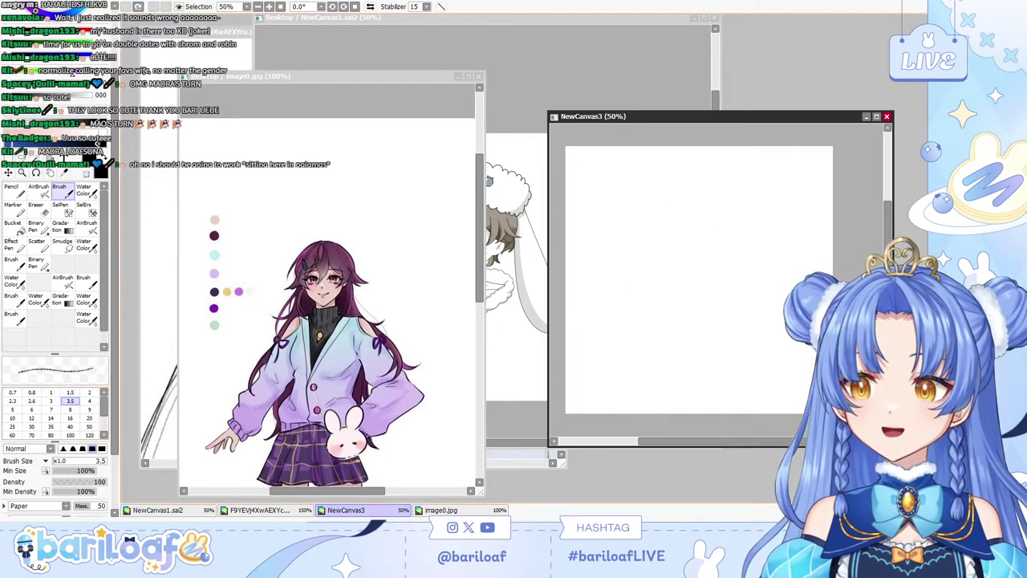
# Sketch a circle for the head in the upper middle of the blank canvas with the Brush at size 3.5.
pyautogui.moveTo(684, 211)
pyautogui.mouseDown()
pyautogui.moveTo(710, 215)
pyautogui.moveTo(693, 198)
pyautogui.moveTo(735, 258)
pyautogui.moveTo(713, 199)
pyautogui.moveTo(684, 197)
pyautogui.moveTo(713, 289)
pyautogui.moveTo(705, 201)
pyautogui.moveTo(654, 255)
pyautogui.moveTo(697, 203)
pyautogui.mouseUp()
pyautogui.hotkey('ctrl', 'z')
pyautogui.hotkey('ctrl', 'z')
pyautogui.hotkey('ctrl', 'z')
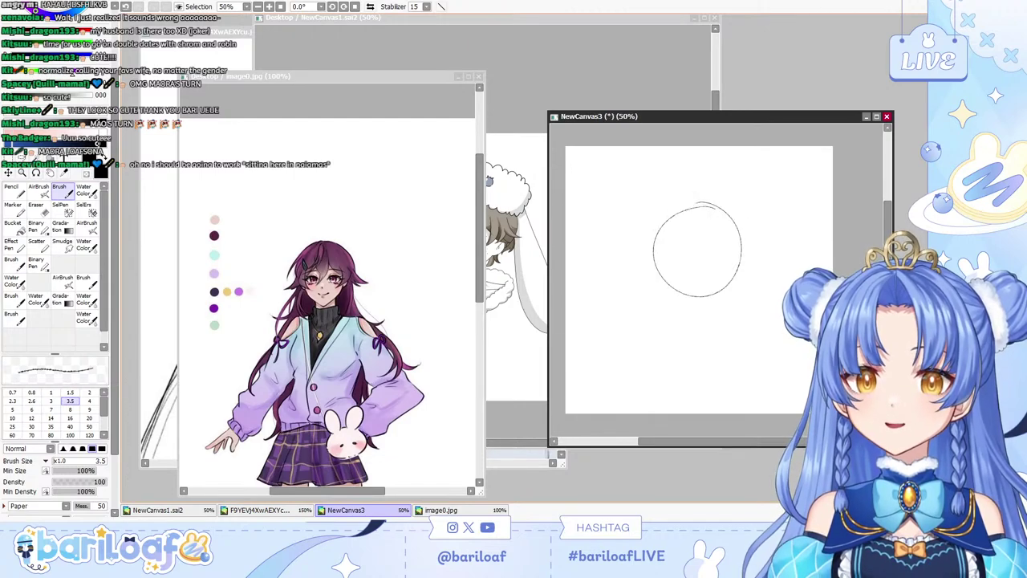
# Sketch the side of the face and the angled jawline below the head circle, redoing strokes as needed.
pyautogui.moveTo(666, 236); pyautogui.dragTo(657, 309)
pyautogui.hotkey('ctrl', 'z')
pyautogui.moveTo(656, 244); pyautogui.dragTo(657, 295)
pyautogui.moveTo(656, 296)
pyautogui.mouseDown()
pyautogui.moveTo(690, 324)
pyautogui.moveTo(656, 293)
pyautogui.moveTo(678, 315)
pyautogui.moveTo(733, 300)
pyautogui.mouseUp()
pyautogui.hotkey('ctrl', 'z')
pyautogui.hotkey('ctrl', 'z')
pyautogui.hotkey('ctrl', 'z')
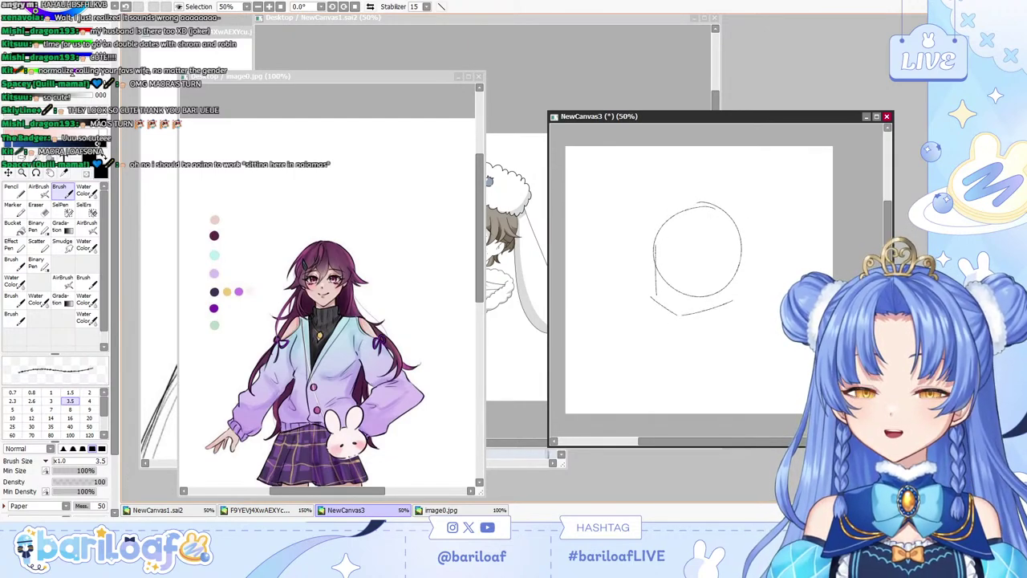
# Sketch a curved vertical centre guideline from the top of the head circle down to the chin.
pyautogui.hotkey('ctrl', 'z')
pyautogui.moveTo(713, 218)
pyautogui.mouseDown()
pyautogui.moveTo(683, 301)
pyautogui.moveTo(692, 320)
pyautogui.mouseUp()
pyautogui.hotkey('ctrl', 'z')
pyautogui.moveTo(704, 200); pyautogui.dragTo(694, 329)
pyautogui.hotkey('ctrl', 'z')
# Sketch a curved horizontal guideline across the lower part of the head circle, redoing it until it fits.
pyautogui.moveTo(638, 276)
pyautogui.mouseDown()
pyautogui.moveTo(720, 285)
pyautogui.moveTo(748, 270)
pyautogui.moveTo(736, 298)
pyautogui.moveTo(750, 281)
pyautogui.moveTo(697, 332)
pyautogui.moveTo(710, 310)
pyautogui.moveTo(697, 317)
pyautogui.mouseUp()
pyautogui.hotkey('ctrl', 'z')
pyautogui.hotkey('ctrl', 'z')
pyautogui.hotkey('ctrl', 'z')
pyautogui.hotkey('ctrl', 'z')
pyautogui.hotkey('ctrl', 'z')
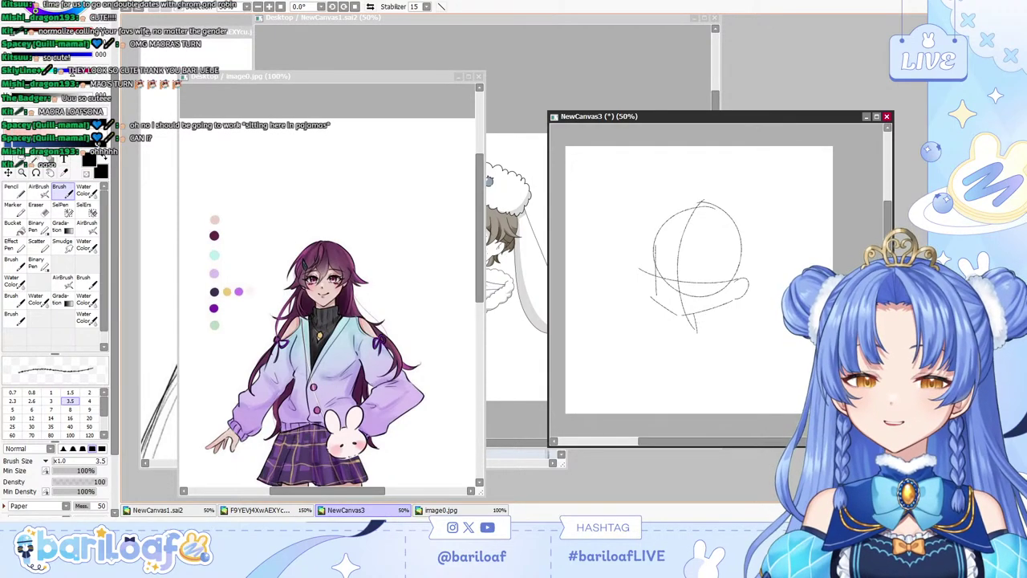
# Sketch the neck with a ribbed turtleneck collar and the left edge of the V neckline below the chin, redoing strokes as needed.
pyautogui.moveTo(700, 314); pyautogui.dragTo(710, 311)
pyautogui.hotkey('ctrl', 'z')
pyautogui.moveTo(719, 308)
pyautogui.mouseDown()
pyautogui.moveTo(718, 334)
pyautogui.moveTo(715, 318)
pyautogui.moveTo(720, 330)
pyautogui.moveTo(708, 336)
pyautogui.moveTo(679, 330)
pyautogui.moveTo(700, 370)
pyautogui.mouseUp()
pyautogui.hotkey('ctrl', 'z')
pyautogui.hotkey('ctrl', 'z')
pyautogui.hotkey('ctrl', 'z')
pyautogui.hotkey('ctrl', 'z')
pyautogui.hotkey('ctrl', 'z')
pyautogui.hotkey('ctrl', 'z')
pyautogui.hotkey('ctrl', 'z')
pyautogui.hotkey('ctrl', 'z')
pyautogui.hotkey('ctrl', 'z')
pyautogui.hotkey('ctrl', 'z')
pyautogui.moveTo(693, 324); pyautogui.dragTo(707, 380)
pyautogui.hotkey('ctrl', 'z')
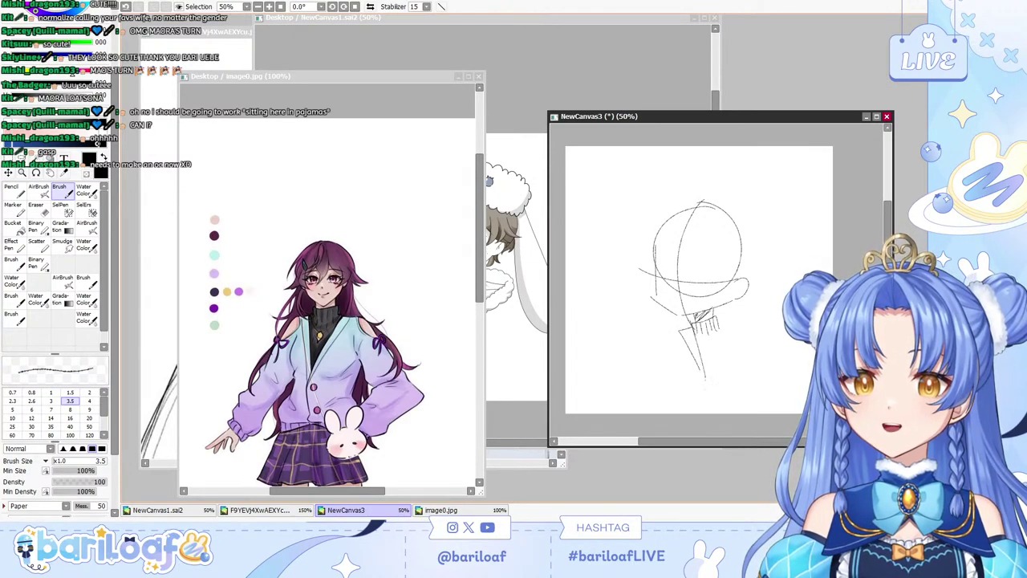
# Sketch the right edge of the cardigan's V neckline from its lowest point up to the shoulder, redoing it until it fits.
pyautogui.moveTo(724, 331); pyautogui.dragTo(706, 375)
pyautogui.hotkey('ctrl', 'z')
pyautogui.hotkey('ctrl', 'z')
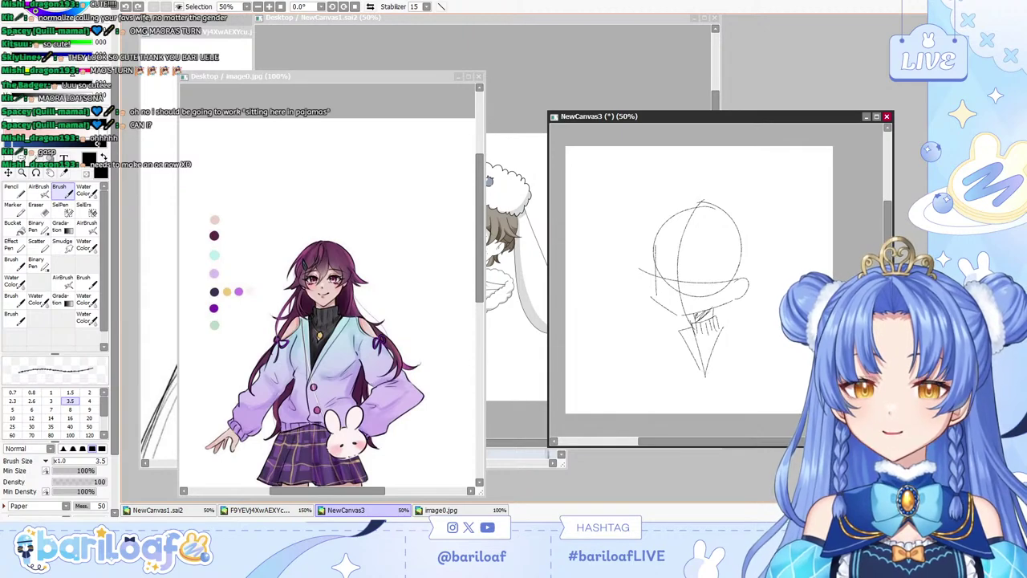
pyautogui.moveTo(743, 326); pyautogui.dragTo(707, 374)
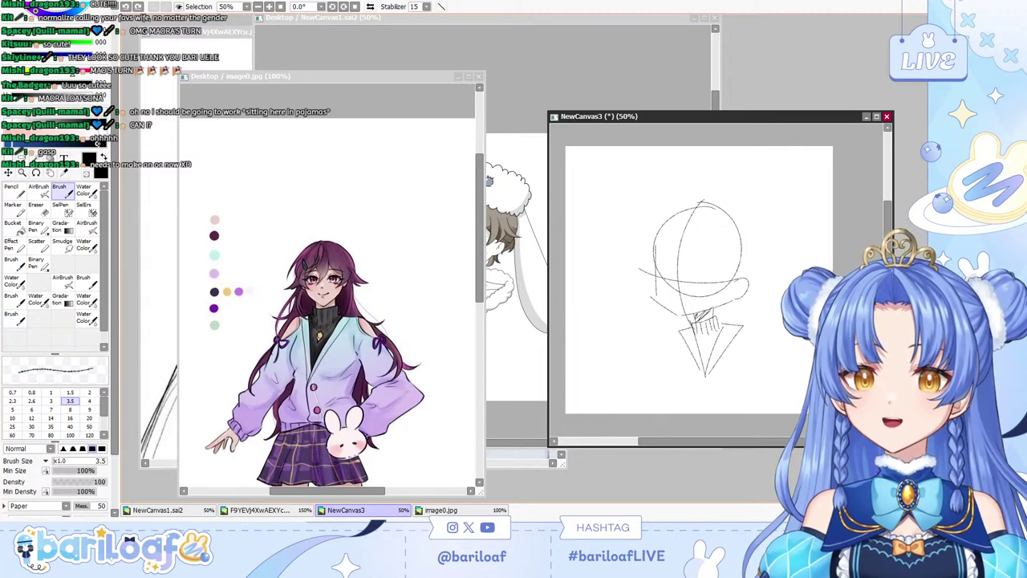
# Sketch the sleeves with a ribbon bow at each shoulder and the curved left side of the torso, redoing strokes as needed.
pyautogui.moveTo(743, 327)
pyautogui.mouseDown()
pyautogui.moveTo(765, 358)
pyautogui.moveTo(761, 375)
pyautogui.moveTo(772, 371)
pyautogui.mouseUp()
pyautogui.hotkey('ctrl', 'z')
pyautogui.hotkey('ctrl', 'z')
pyautogui.hotkey('ctrl', 'z')
pyautogui.moveTo(684, 331)
pyautogui.mouseDown()
pyautogui.moveTo(651, 354)
pyautogui.moveTo(677, 346)
pyautogui.moveTo(670, 363)
pyautogui.moveTo(639, 375)
pyautogui.moveTo(690, 373)
pyautogui.moveTo(681, 403)
pyautogui.mouseUp()
pyautogui.hotkey('ctrl', 'z')
pyautogui.hotkey('ctrl', 'z')
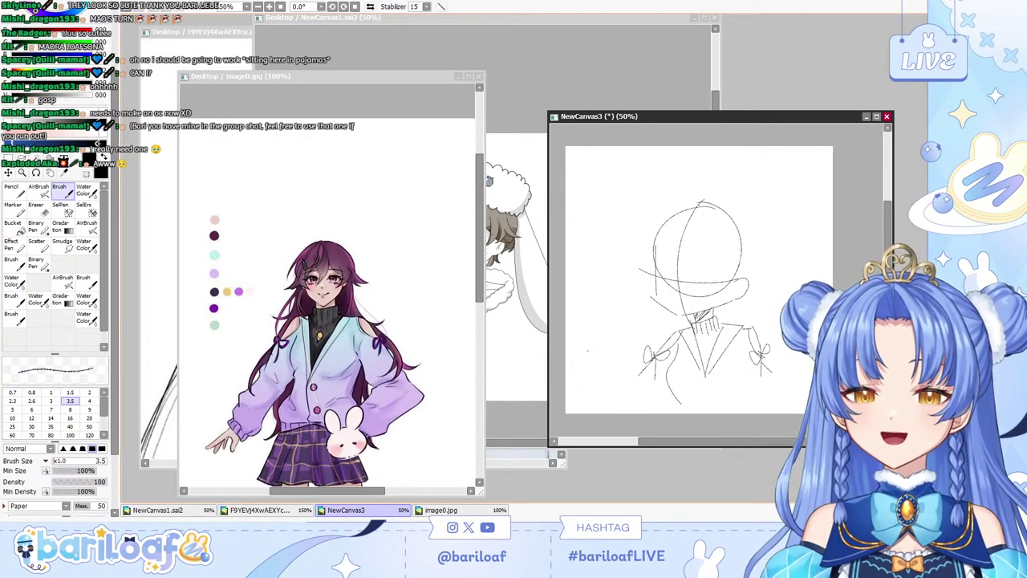
# View the bunny-ear hat drawing at 75% and the purple-haired reference image, and return to the NewCanvas3 sketch.
pyautogui.click(168, 511)
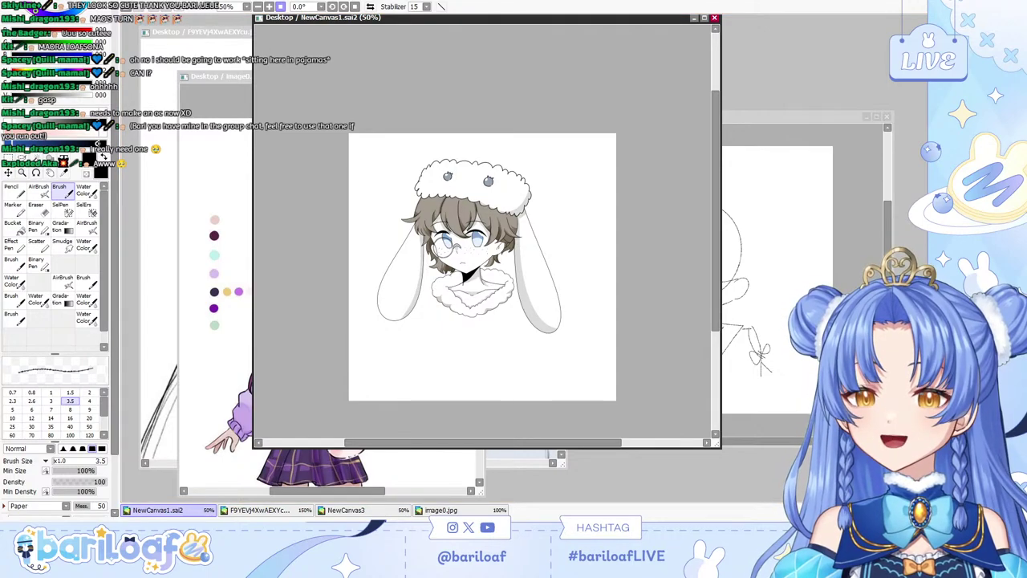
pyautogui.click(269, 6)
pyautogui.moveTo(715, 277); pyautogui.dragTo(715, 269)
pyautogui.click(349, 511)
pyautogui.click(446, 511)
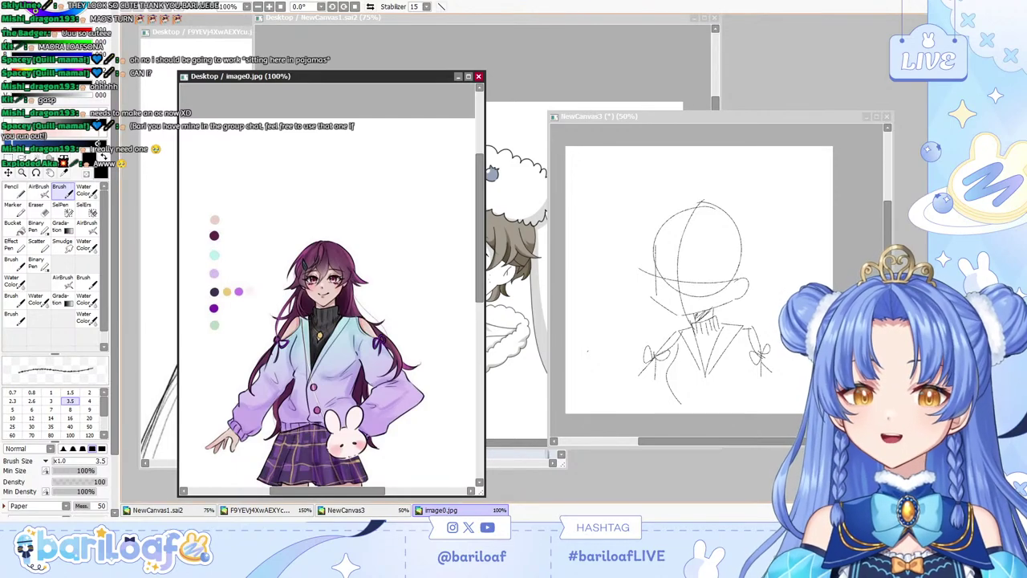
pyautogui.click(690, 321)
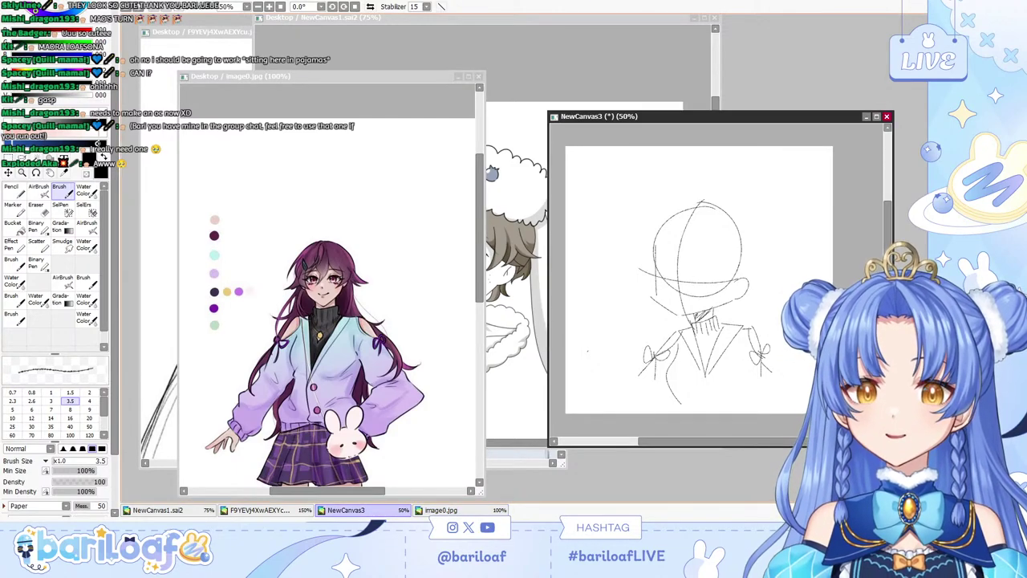
# Sketch the right side of the torso below the sleeve, and lighten the whole sketch as a faint guide.
pyautogui.moveTo(743, 348)
pyautogui.mouseDown()
pyautogui.moveTo(736, 375)
pyautogui.moveTo(749, 396)
pyautogui.moveTo(736, 350)
pyautogui.moveTo(739, 375)
pyautogui.moveTo(757, 392)
pyautogui.mouseUp()
pyautogui.hotkey('ctrl', 'z')
pyautogui.hotkey('ctrl', 'z')
pyautogui.hotkey('ctrl', 'z')
pyautogui.hotkey('ctrl', 'z')
pyautogui.hotkey('ctrl', 'z')
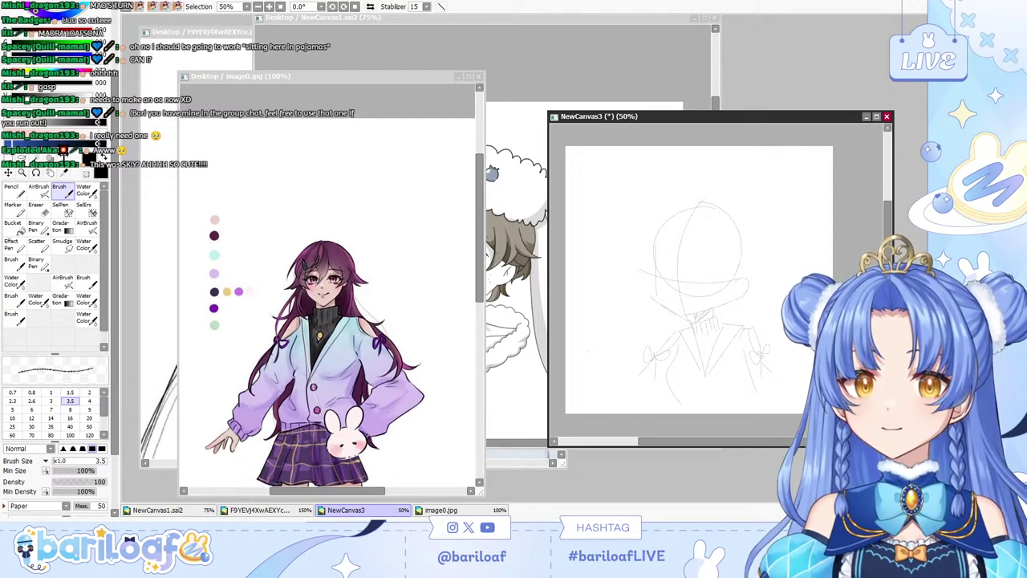
# Move the sketch window higher and bring the bunny-ear hat drawing forward beside it, keeping the sketch active.
pyautogui.moveTo(714, 116); pyautogui.dragTo(710, 87)
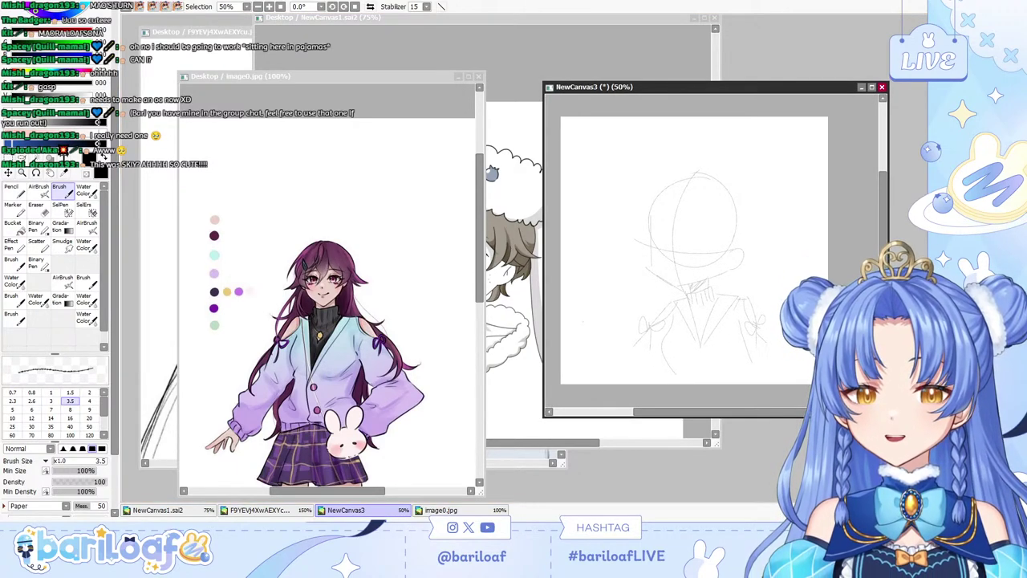
pyautogui.click(610, 17)
pyautogui.click(786, 87)
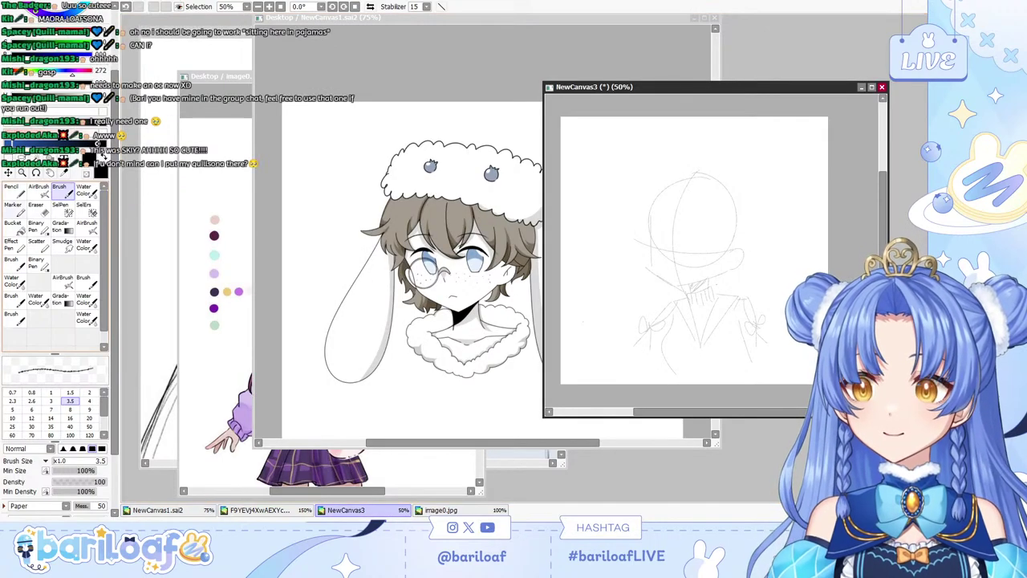
pyautogui.press('n')
pyautogui.moveTo(735, 198); pyautogui.dragTo(737, 255)
pyautogui.hotkey('ctrl', 'z')
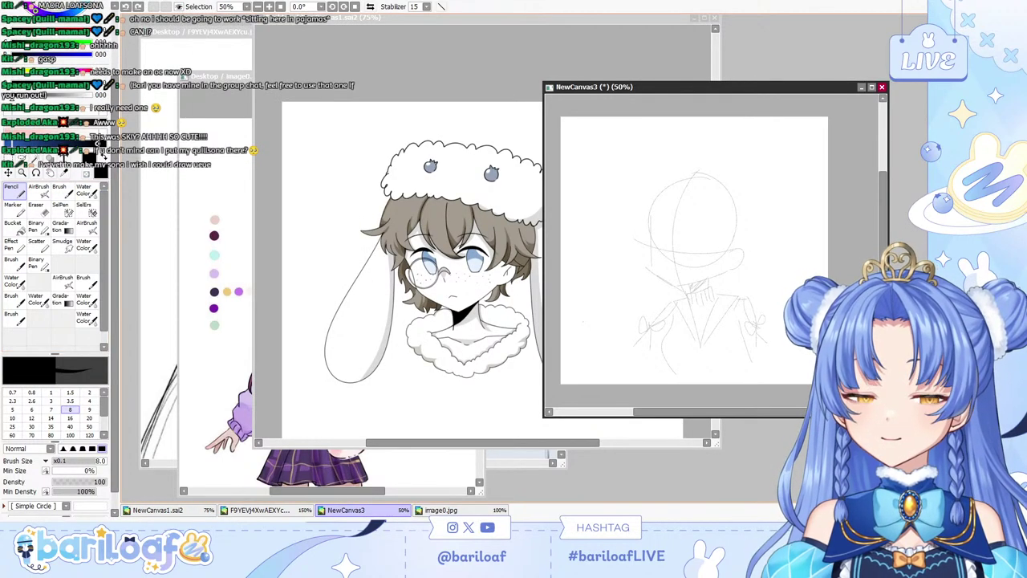
# Switch to the Brush with a minimum size of 0% and a brush size of 13, with the sketch at 100% zoom.
pyautogui.press('b')
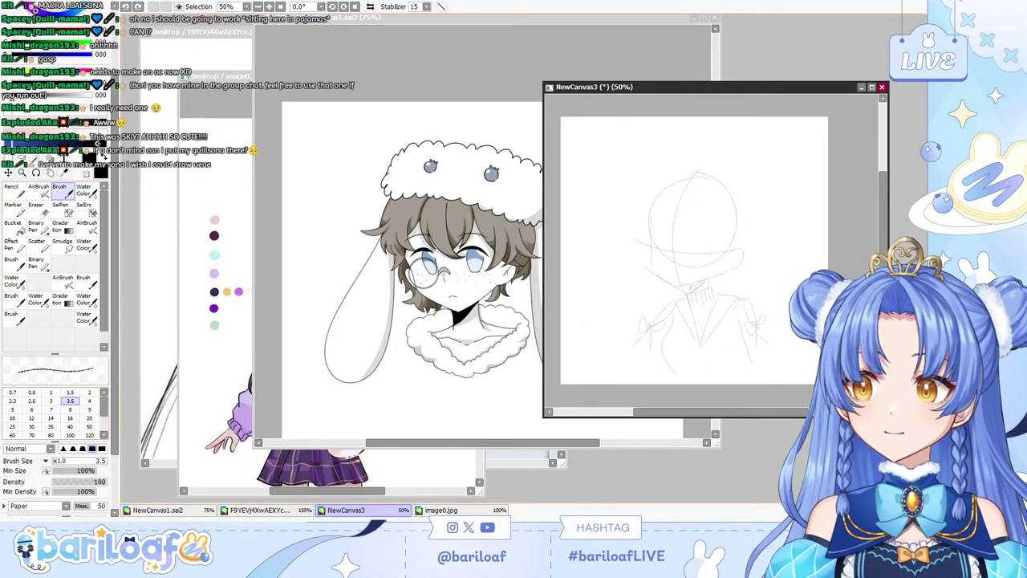
pyautogui.press('pageup')
pyautogui.press('pageup')
pyautogui.click(53, 471)
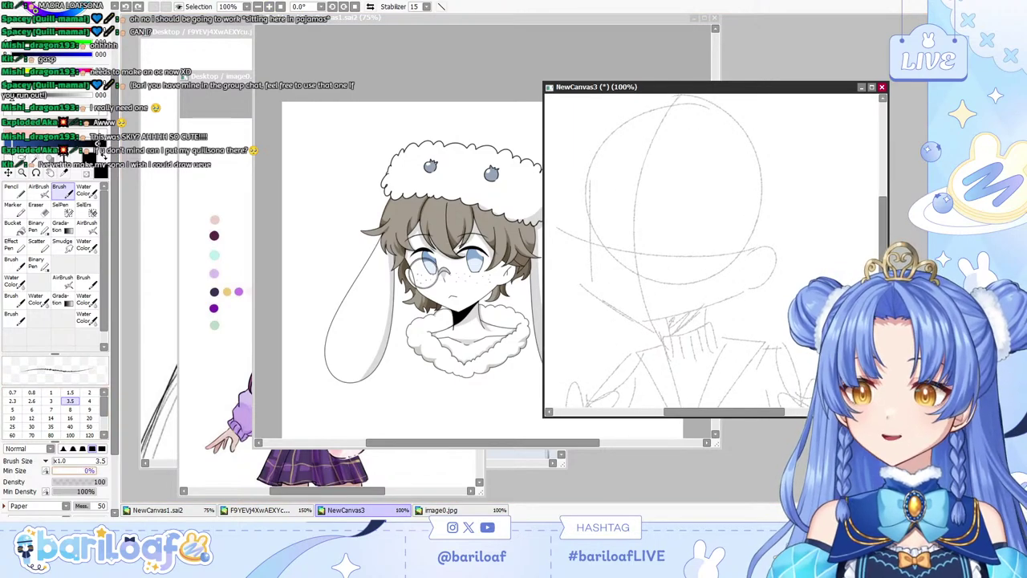
pyautogui.click(63, 462)
pyautogui.moveTo(64, 461); pyautogui.dragTo(59, 461)
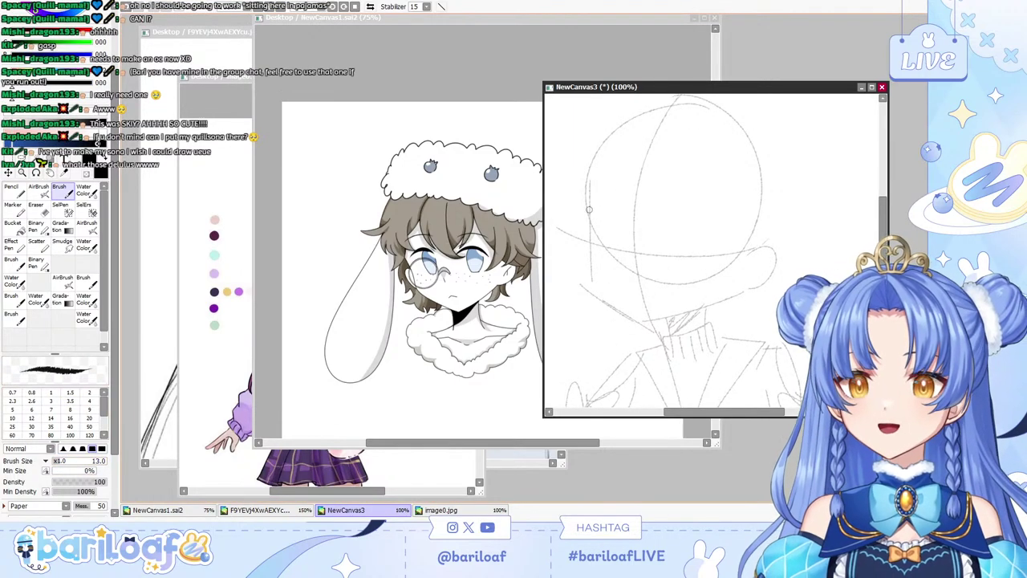
# Rotate the canvas view to -11.3° and widen the sketch window so the whole head fits.
pyautogui.press('Delete')
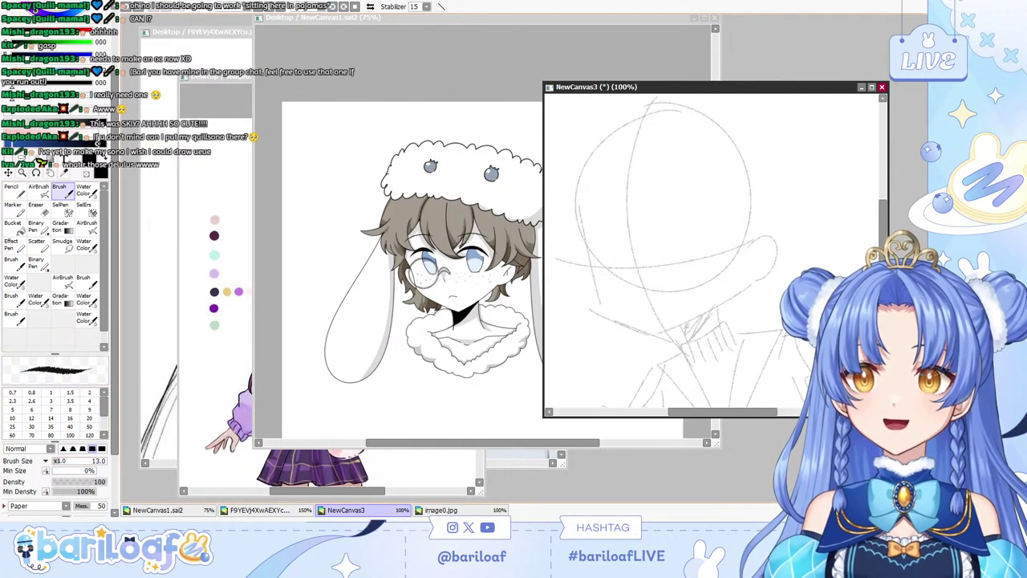
pyautogui.hotkey('alt', 'Tab')
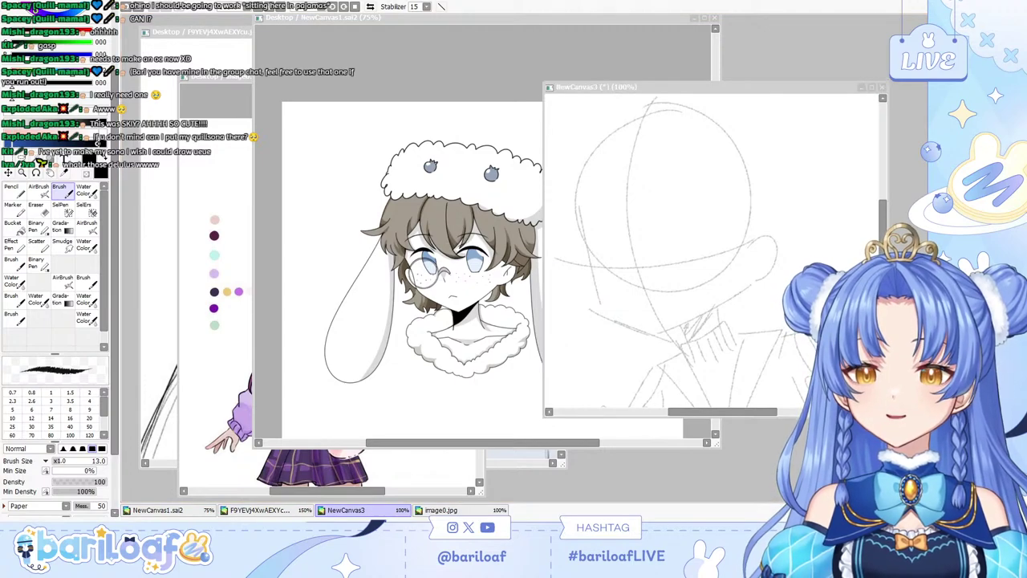
pyautogui.click(601, 285)
pyautogui.moveTo(544, 296); pyautogui.dragTo(416, 304)
pyautogui.moveTo(883, 216); pyautogui.dragTo(883, 208)
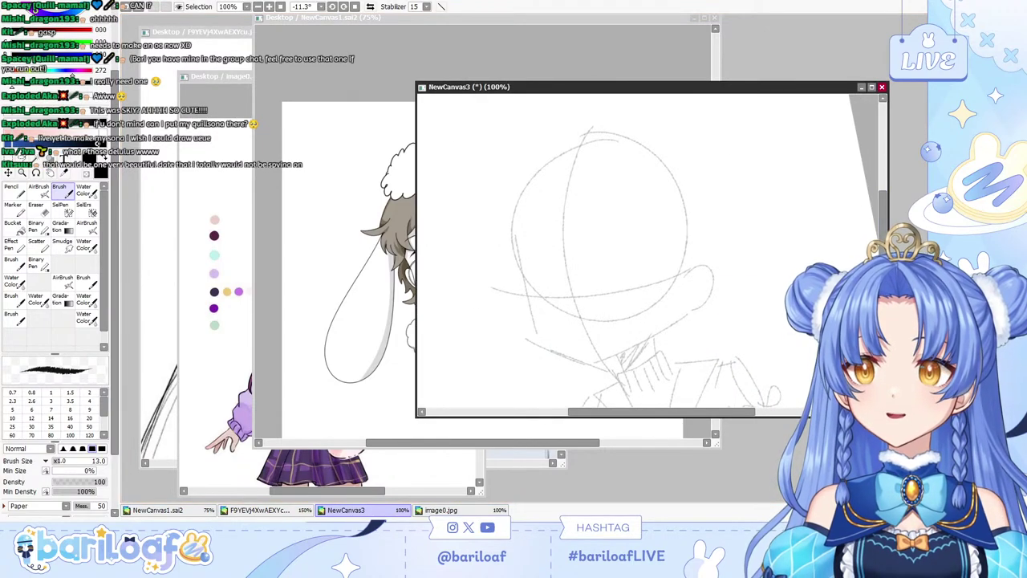
# Try short upper eyelash strokes just above the horizontal guideline, right of the centre guideline.
pyautogui.press('pageup')
pyautogui.moveTo(568, 285); pyautogui.dragTo(610, 269)
pyautogui.hotkey('ctrl', 'z')
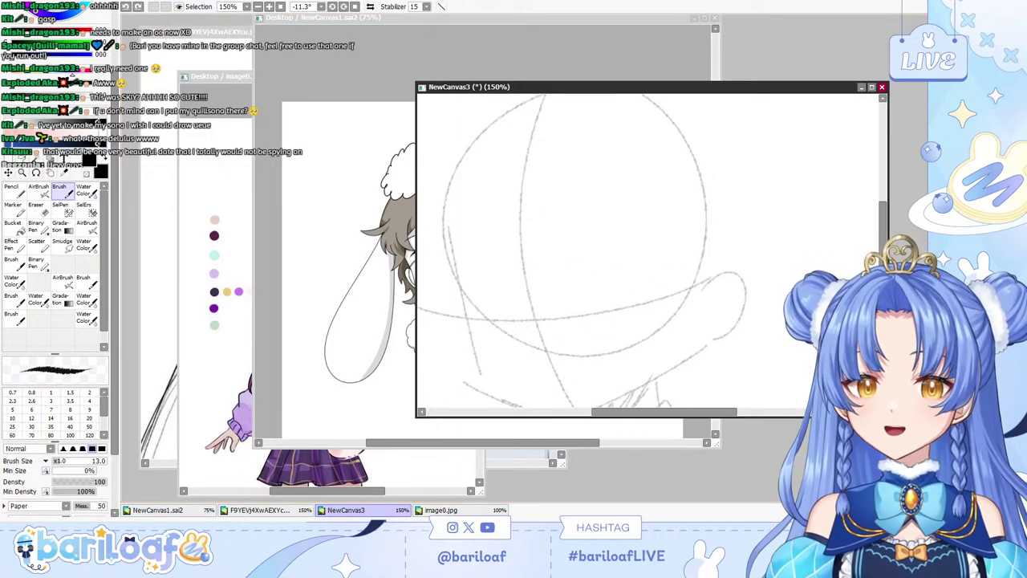
pyautogui.moveTo(576, 290); pyautogui.dragTo(611, 268)
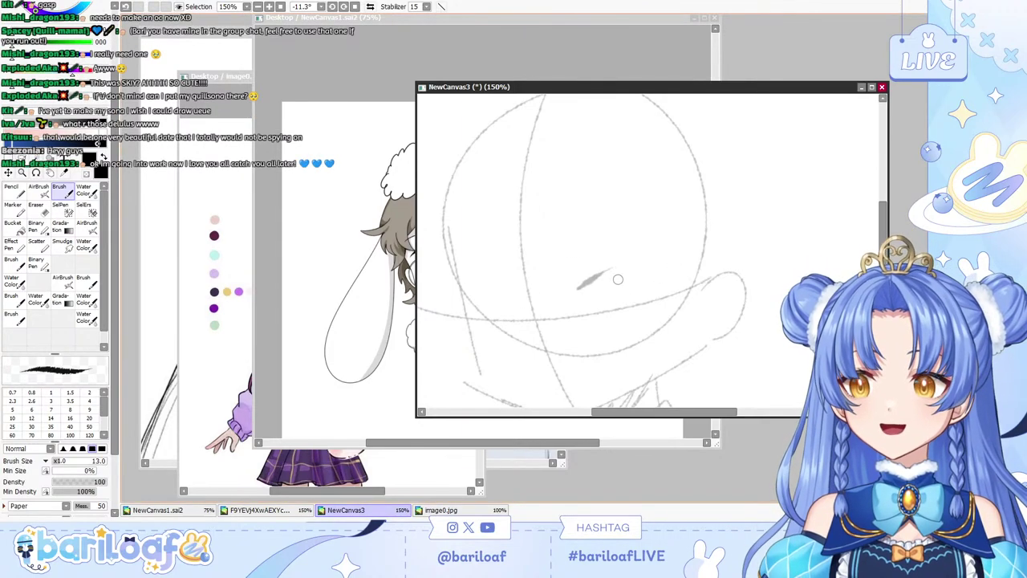
pyautogui.hotkey('ctrl', 'z')
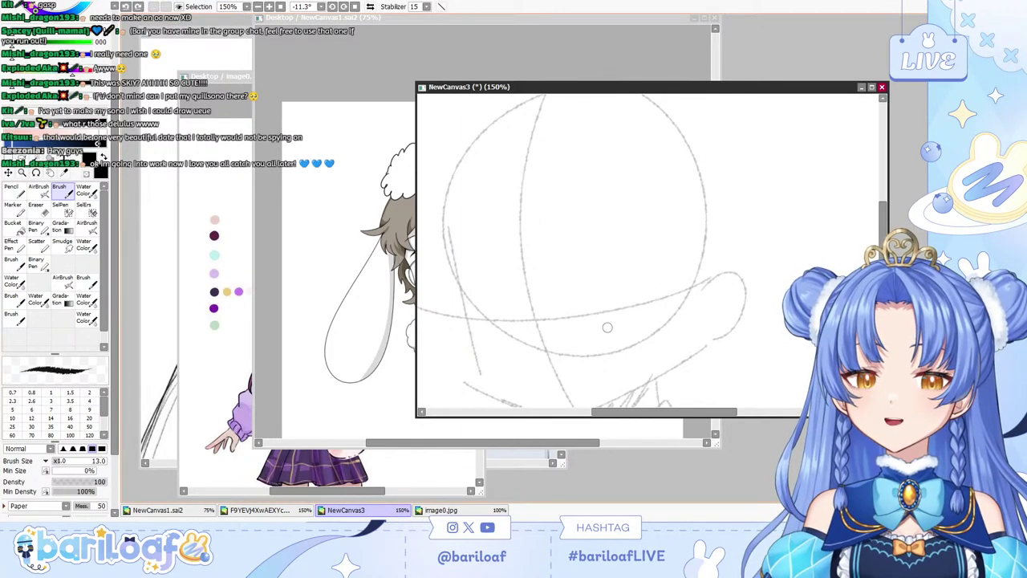
pyautogui.moveTo(572, 297); pyautogui.dragTo(595, 283)
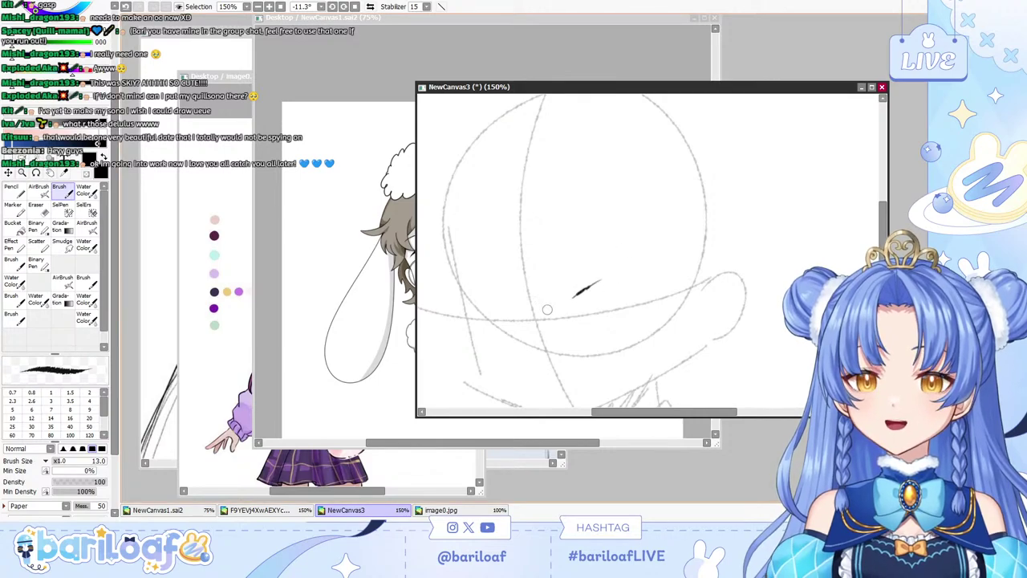
pyautogui.hotkey('ctrl', 'z')
# Reduce the brush size to 11 and test an eyelash stroke above the horizontal guideline.
pyautogui.press('[')
pyautogui.press('[')
pyautogui.press('[')
pyautogui.press('[')
pyautogui.press('[')
pyautogui.press(']')
pyautogui.press(']')
pyautogui.press(']')
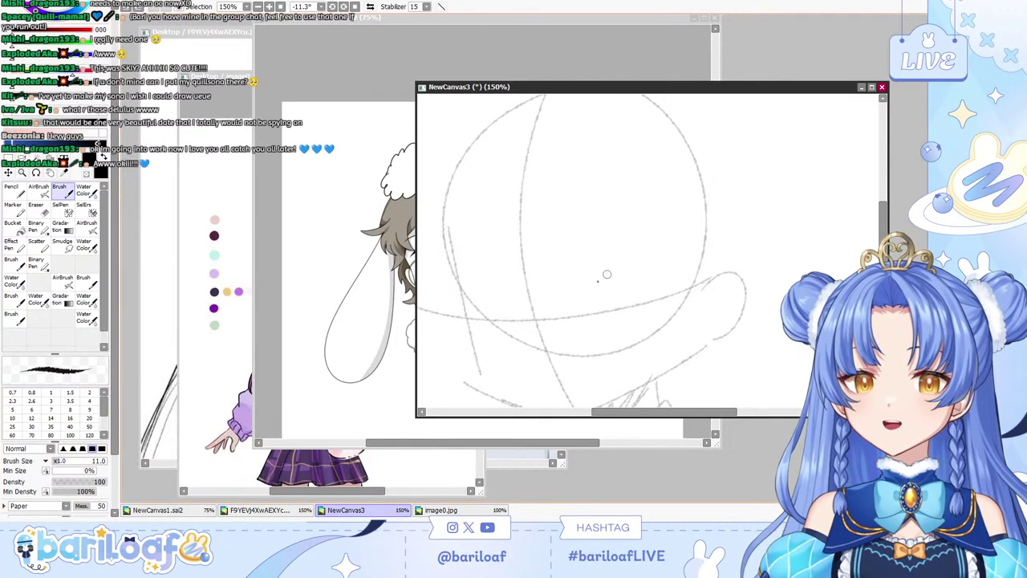
pyautogui.moveTo(580, 291); pyautogui.dragTo(624, 267)
pyautogui.hotkey('ctrl', 'z')
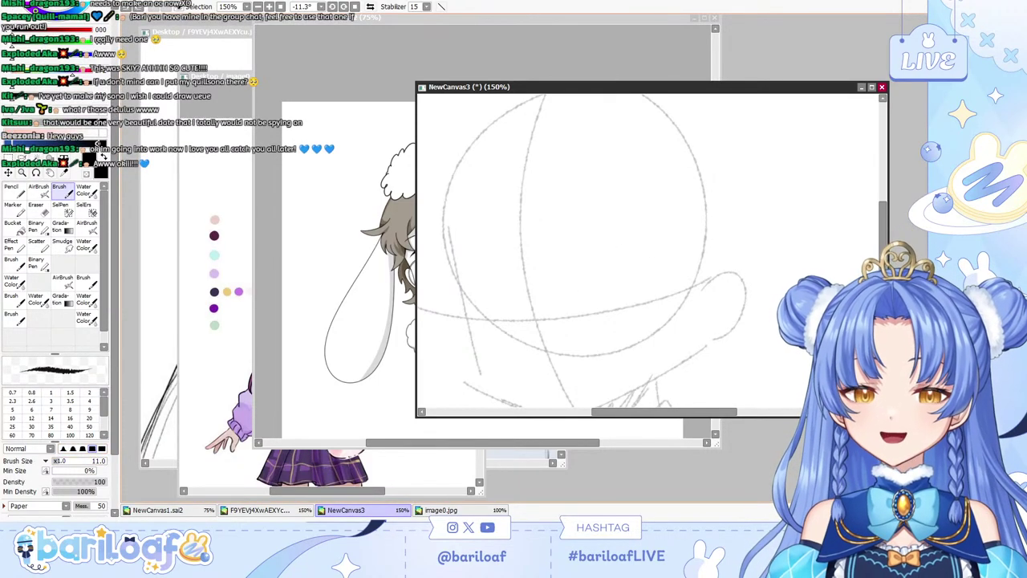
# Bring the purple-haired reference image into view beside the sketch, keeping the sketch active.
pyautogui.click(244, 76)
pyautogui.click(699, 263)
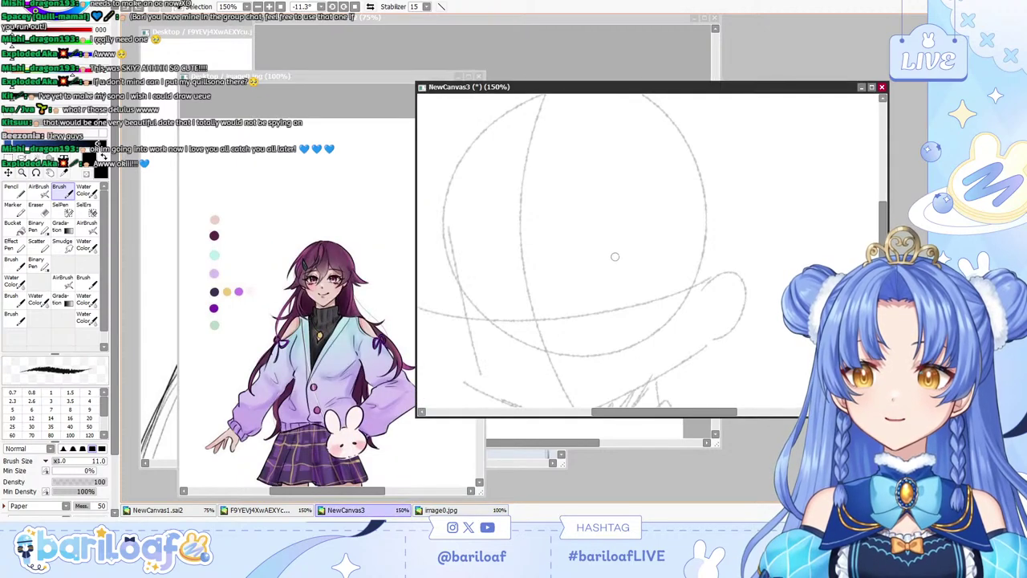
pyautogui.hotkey('ctrl', 'z')
# Draw a thick arched upper lash line for the right-hand eye above the horizontal guideline, redoing it until the curve fits.
pyautogui.moveTo(580, 288)
pyautogui.mouseDown()
pyautogui.moveTo(606, 263)
pyautogui.moveTo(598, 261)
pyautogui.moveTo(622, 277)
pyautogui.mouseUp()
pyautogui.hotkey('ctrl', 'z')
pyautogui.hotkey('ctrl', 'z')
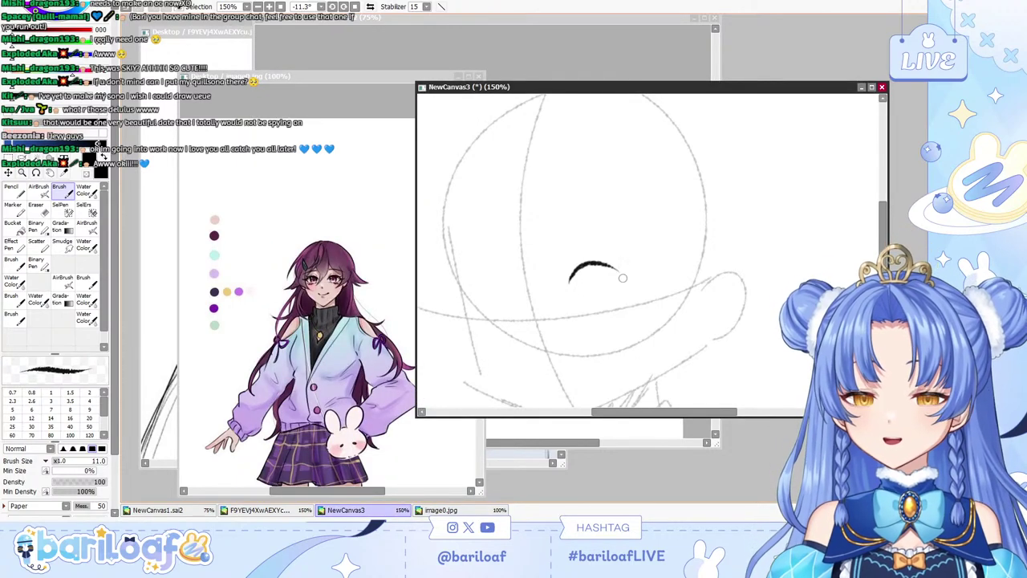
pyautogui.hotkey('ctrl', 'z')
pyautogui.hotkey('ctrl', 'z')
pyautogui.moveTo(560, 289)
pyautogui.mouseDown()
pyautogui.moveTo(608, 271)
pyautogui.moveTo(614, 279)
pyautogui.moveTo(573, 269)
pyautogui.moveTo(593, 267)
pyautogui.moveTo(629, 283)
pyautogui.mouseUp()
pyautogui.hotkey('ctrl', 'z')
pyautogui.hotkey('ctrl', 'z')
pyautogui.moveTo(567, 285)
pyautogui.mouseDown()
pyautogui.moveTo(593, 264)
pyautogui.moveTo(577, 279)
pyautogui.moveTo(626, 275)
pyautogui.moveTo(566, 286)
pyautogui.moveTo(624, 278)
pyautogui.moveTo(604, 264)
pyautogui.mouseUp()
pyautogui.hotkey('ctrl', 'z')
pyautogui.hotkey('ctrl', 'z')
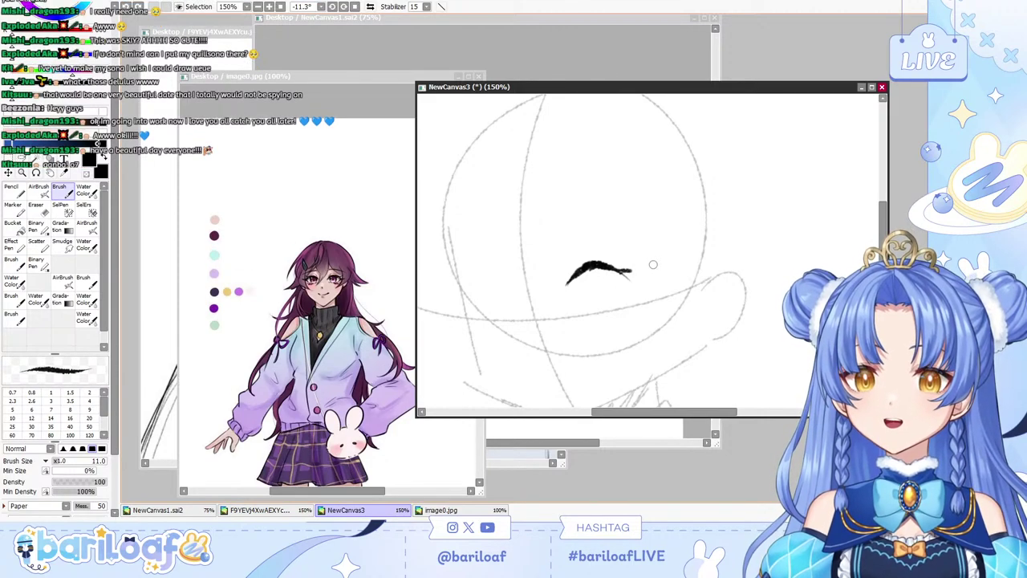
# Draw and fill the outer corner of the lash line with an outward flick and a short downward point, redoing strokes as needed.
pyautogui.hotkey('ctrl', 'z')
pyautogui.moveTo(653, 265)
pyautogui.mouseDown()
pyautogui.moveTo(627, 303)
pyautogui.moveTo(653, 269)
pyautogui.mouseUp()
pyautogui.hotkey('ctrl', 'z')
pyautogui.hotkey('ctrl', 'z')
pyautogui.hotkey('ctrl', 'z')
pyautogui.hotkey('ctrl', 'z')
pyautogui.hotkey('ctrl', 'z')
pyautogui.hotkey('ctrl', 'z')
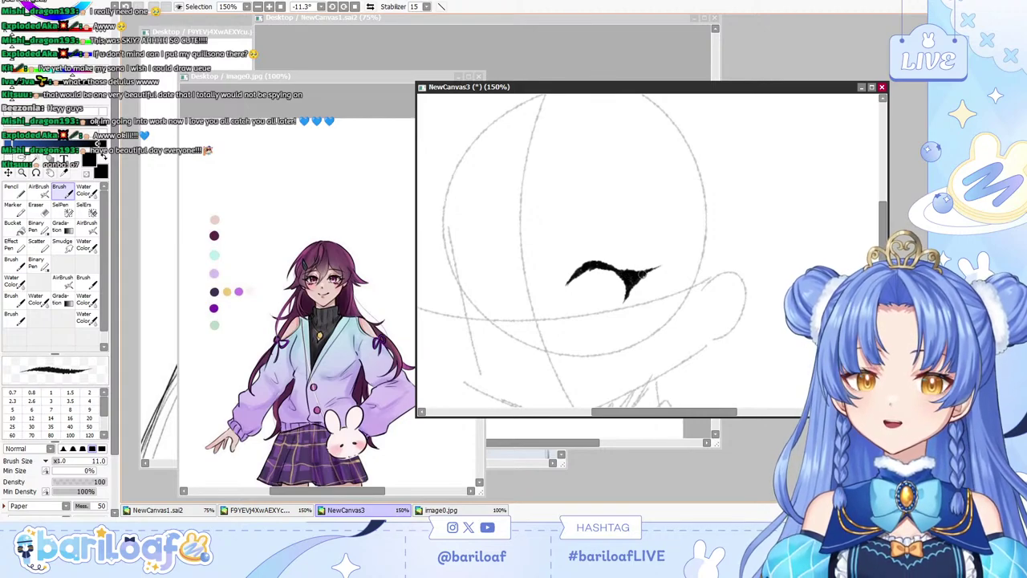
# Thicken the top of the lash line and add a small pointed lash above its outer half.
pyautogui.moveTo(606, 264); pyautogui.dragTo(631, 273)
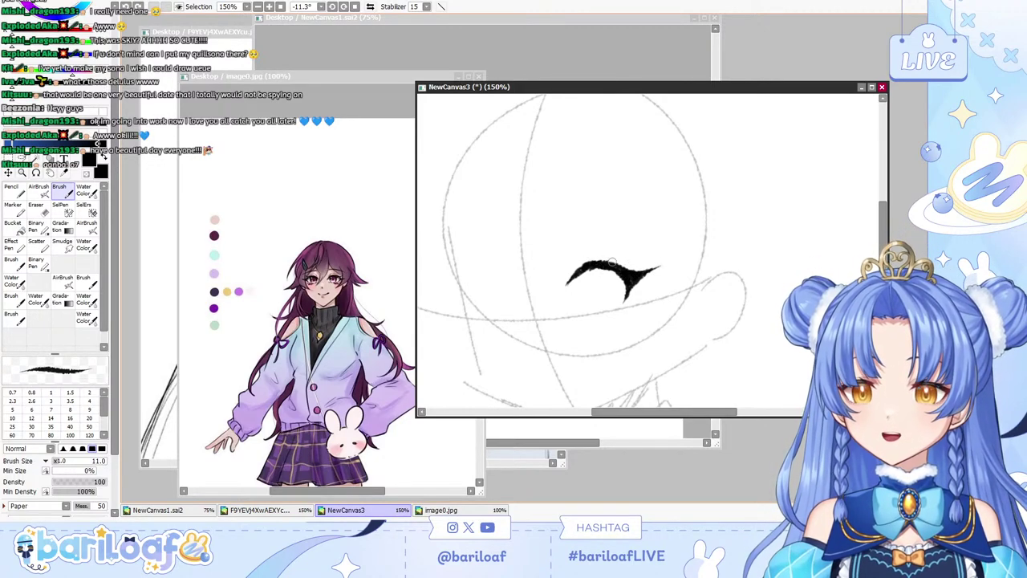
pyautogui.hotkey('ctrl', 'z')
pyautogui.moveTo(608, 266); pyautogui.dragTo(628, 261)
pyautogui.hotkey('ctrl', 'z')
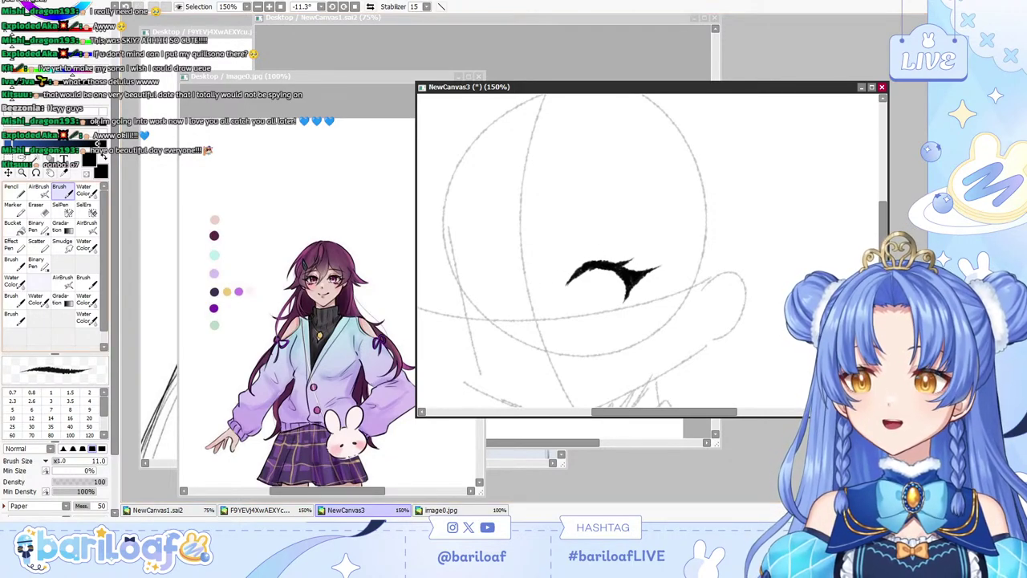
# Trim the underside and inner end of the lash line to a clean, thin taper with the Eraser at size 8.
pyautogui.press('e')
pyautogui.hotkey('ctrl', '+')
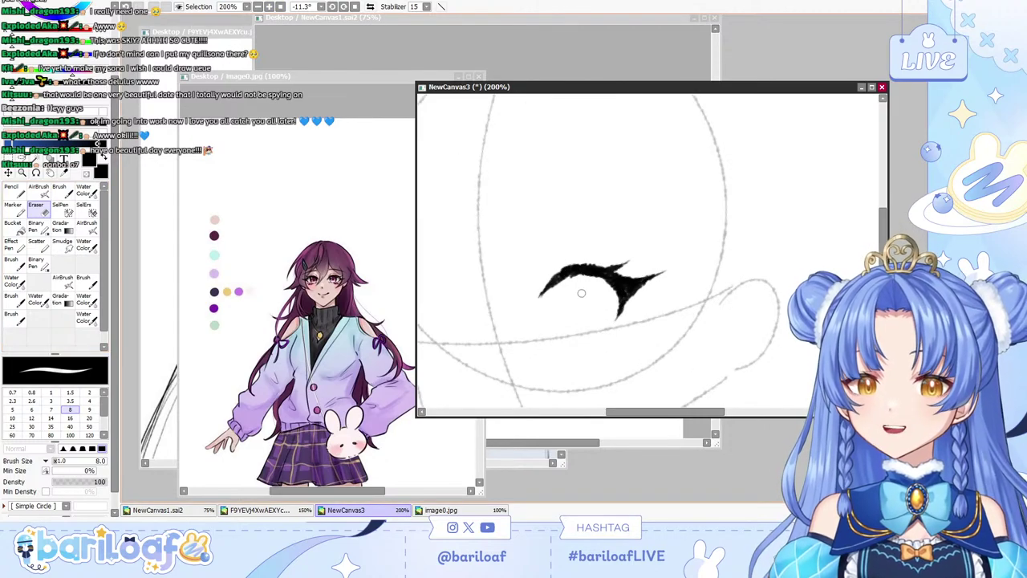
pyautogui.moveTo(605, 286); pyautogui.dragTo(536, 303)
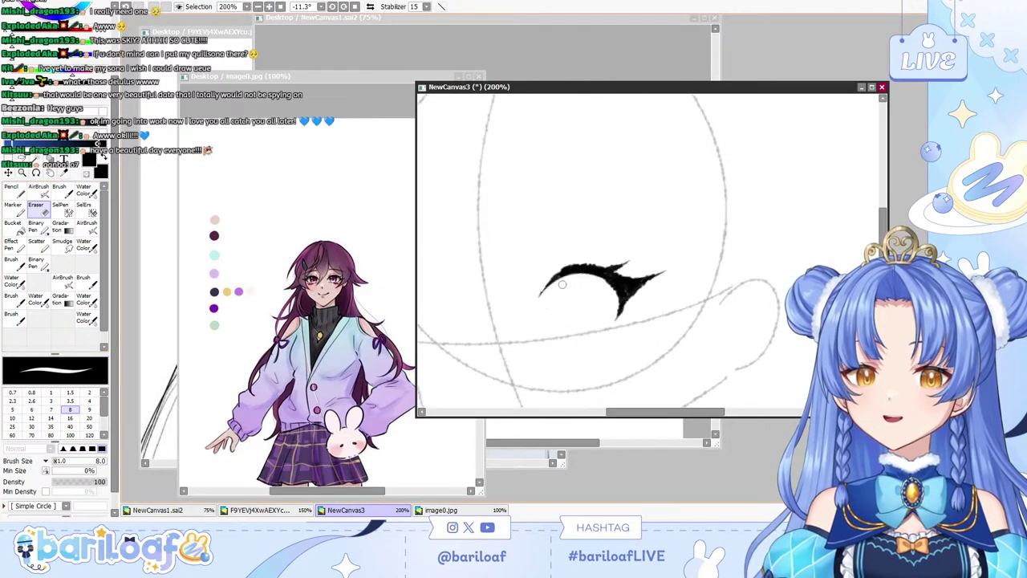
pyautogui.moveTo(561, 269); pyautogui.dragTo(512, 325)
pyautogui.hotkey('ctrl', 'z')
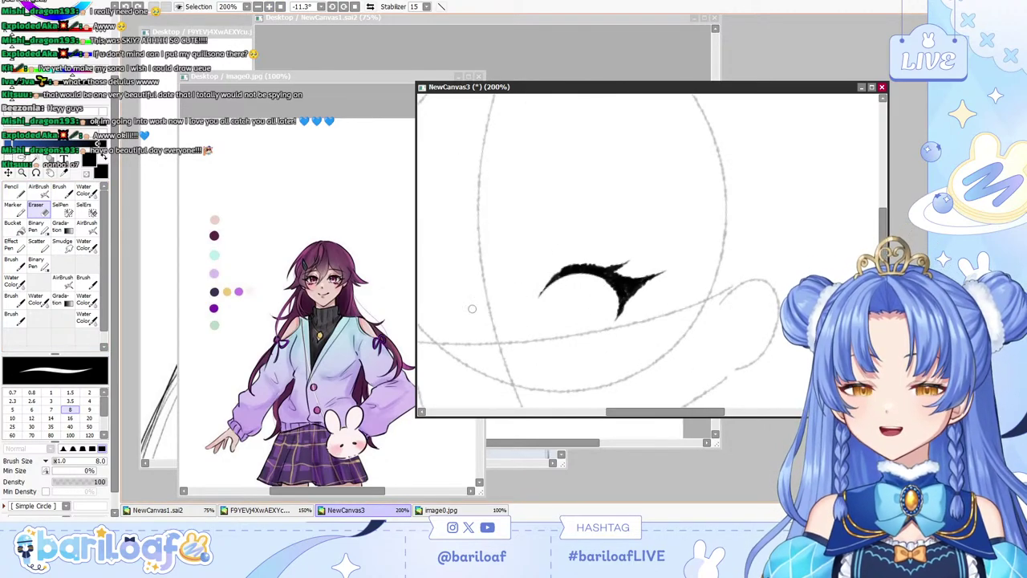
# Extend the outer corner of the lash line into a longer, sharply tapered wing with the Brush at size 11.
pyautogui.click(11, 212)
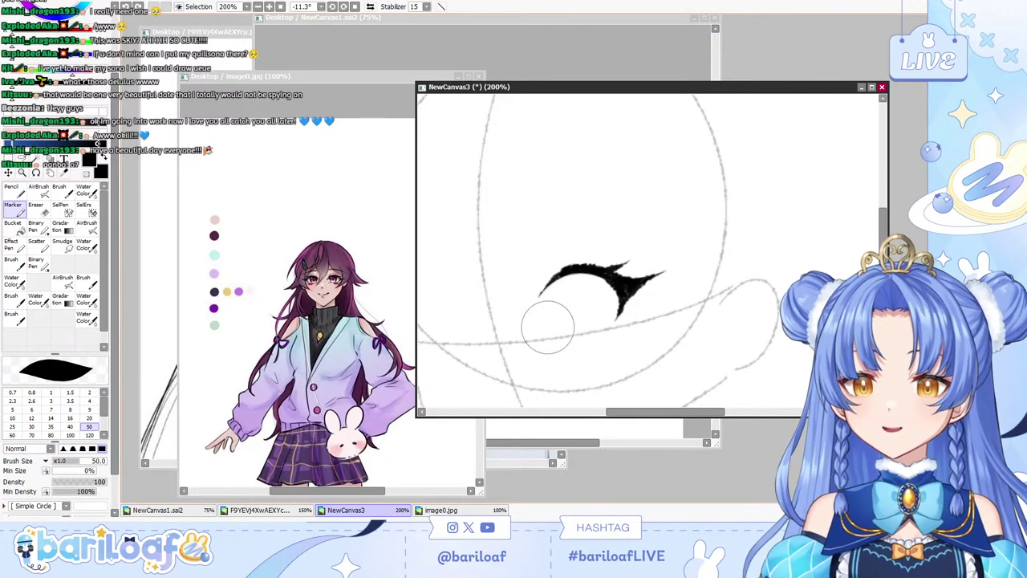
pyautogui.press('b')
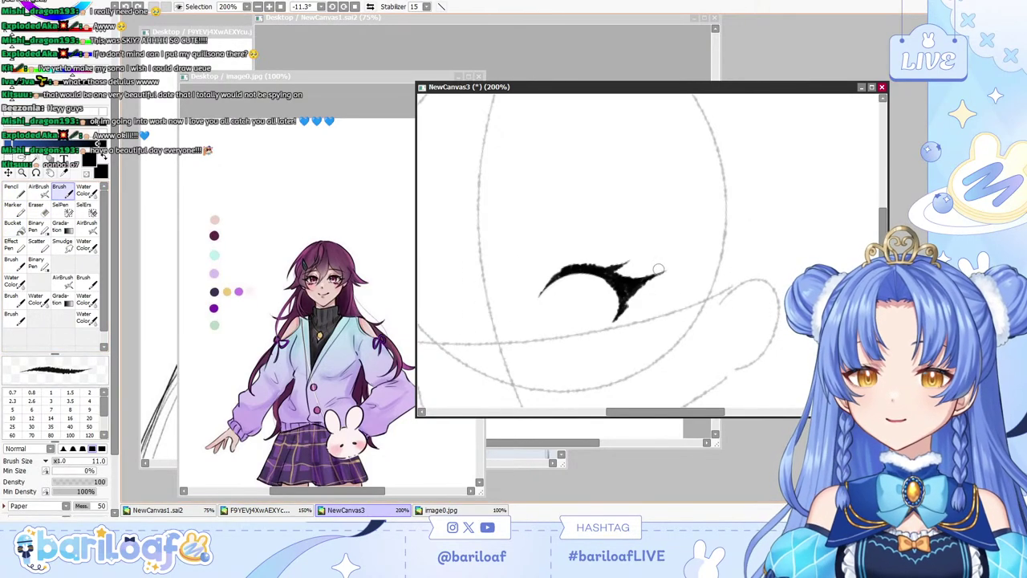
pyautogui.hotkey('ctrl', 'z')
pyautogui.moveTo(622, 314); pyautogui.dragTo(679, 266)
pyautogui.hotkey('ctrl', 'z')
pyautogui.hotkey('ctrl', 'z')
pyautogui.moveTo(635, 295); pyautogui.dragTo(689, 258)
pyautogui.hotkey('ctrl', 'z')
pyautogui.hotkey('ctrl', 'z')
pyautogui.hotkey('ctrl', 'z')
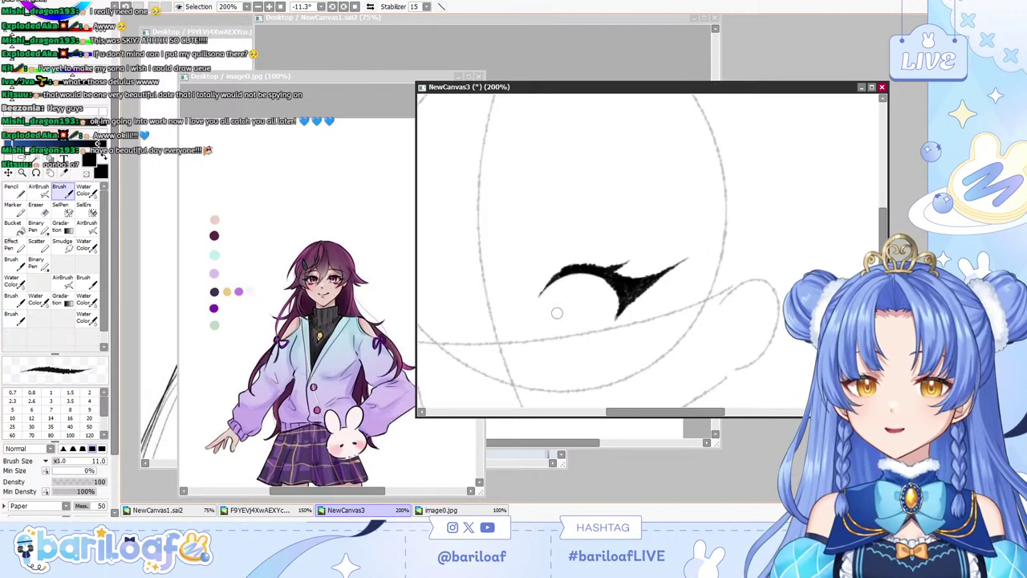
# Add a short crease stroke above the inner lash line and draw a thin arched eyebrow over the eye with the Brush at size 4.
pyautogui.moveTo(544, 276); pyautogui.dragTo(572, 255)
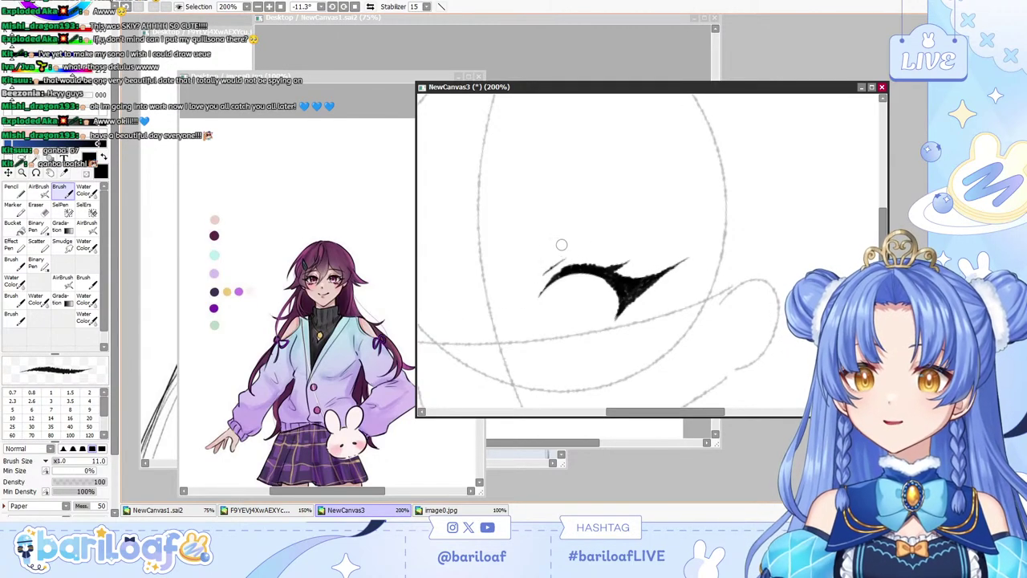
pyautogui.moveTo(533, 213); pyautogui.dragTo(615, 193)
pyautogui.hotkey('ctrl', 'z')
pyautogui.hotkey('ctrl', 'z')
pyautogui.hotkey('ctrl', 'z')
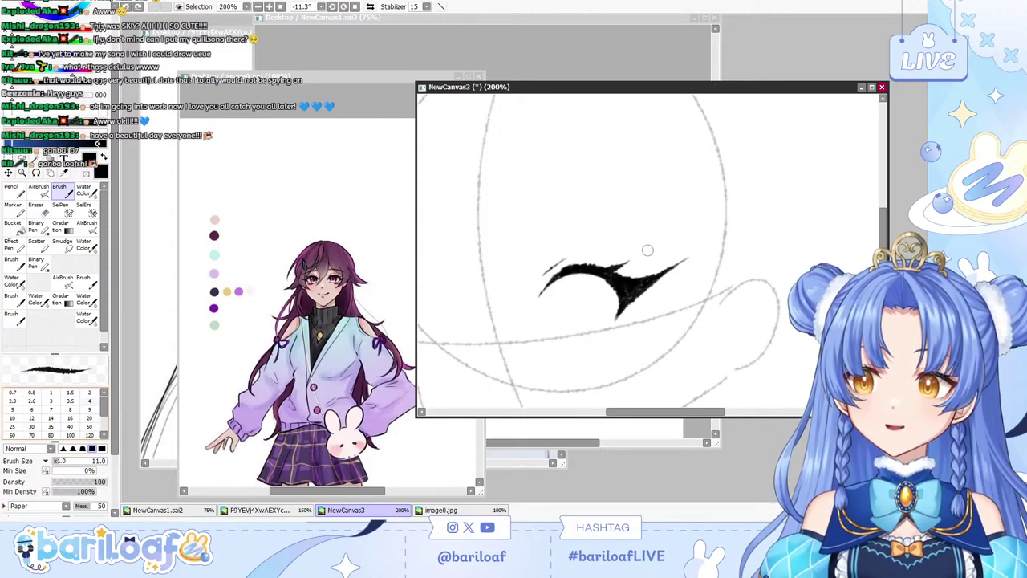
pyautogui.click(90, 402)
pyautogui.moveTo(551, 220); pyautogui.dragTo(607, 201)
pyautogui.hotkey('ctrl', 'z')
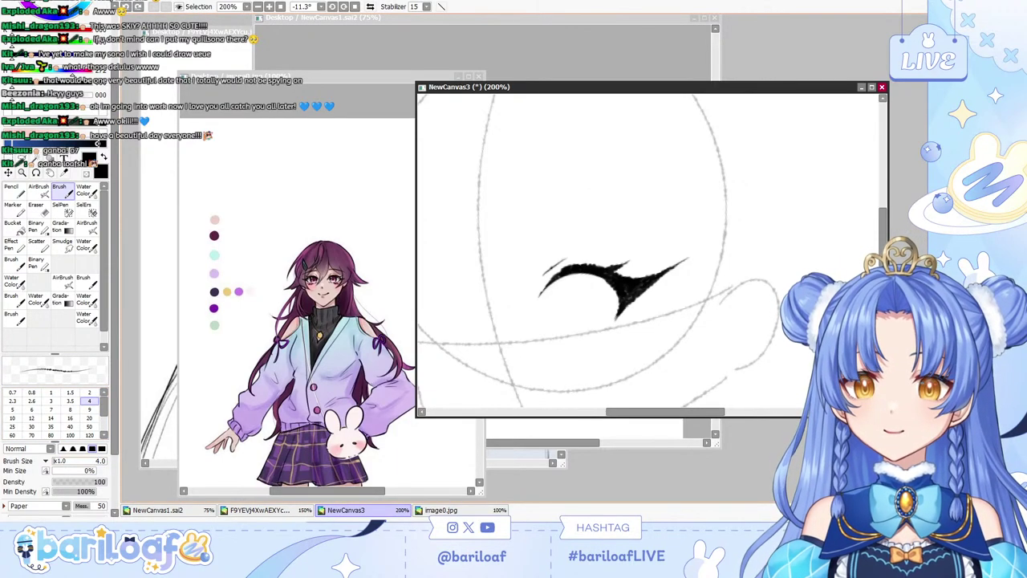
pyautogui.moveTo(544, 215)
pyautogui.mouseDown()
pyautogui.moveTo(643, 220)
pyautogui.moveTo(600, 190)
pyautogui.moveTo(652, 197)
pyautogui.mouseUp()
pyautogui.hotkey('ctrl', 'z')
pyautogui.hotkey('ctrl', 'z')
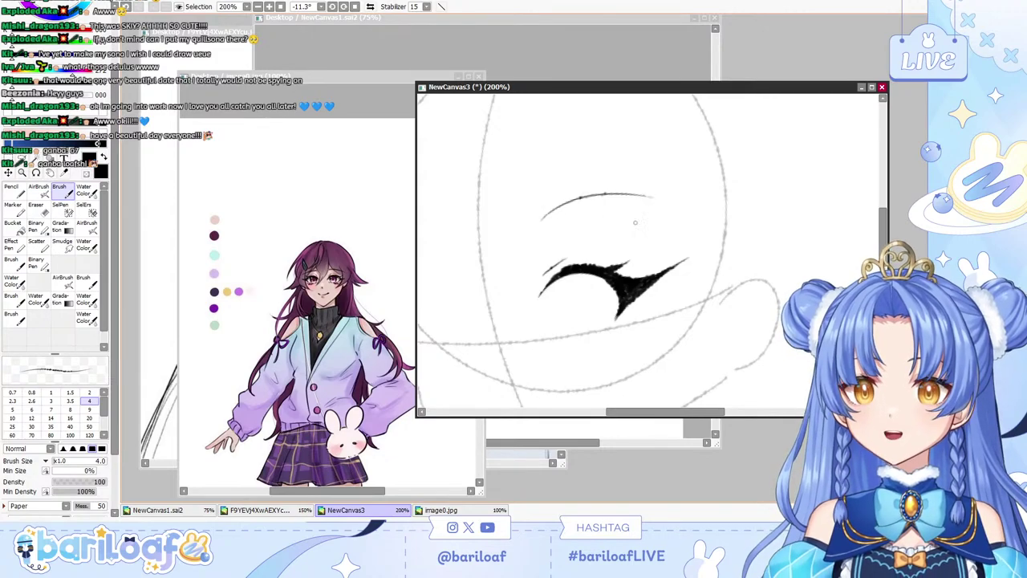
pyautogui.hotkey('ctrl', 'z')
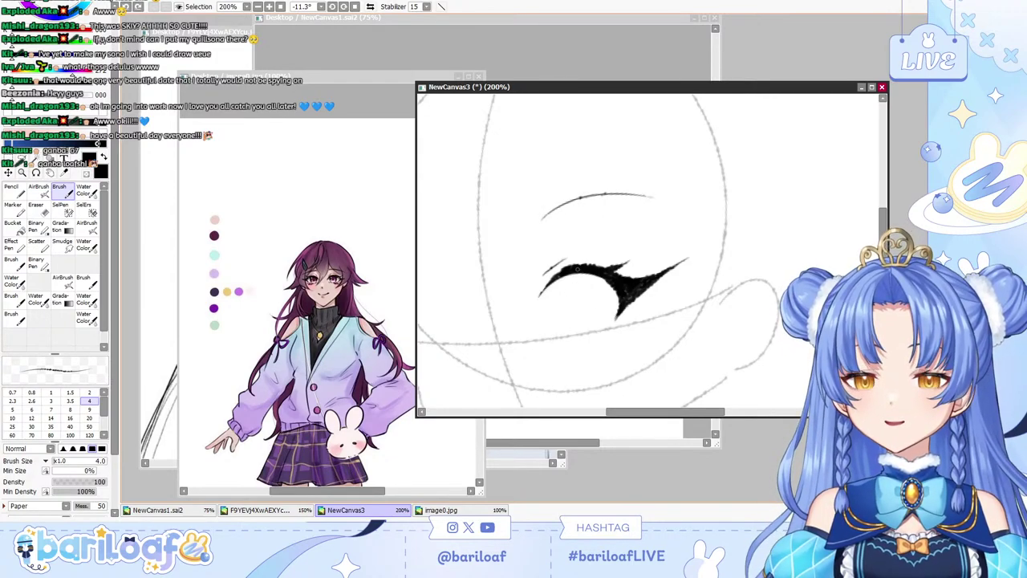
# Draw the iris's inner side and short bottom edge below the lash line with the Brush at size 2 and minimum size 100%.
pyautogui.moveTo(568, 275); pyautogui.dragTo(562, 341)
pyautogui.hotkey('ctrl', 'z')
pyautogui.moveTo(79, 471); pyautogui.dragTo(107, 471)
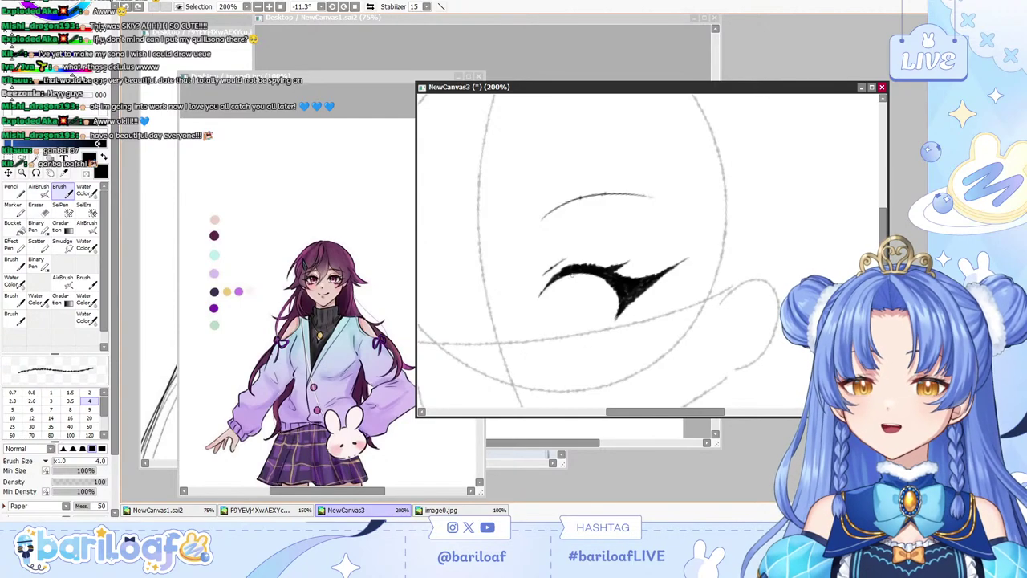
pyautogui.press('[')
pyautogui.press('[')
pyautogui.press('[')
pyautogui.press('[')
pyautogui.press('[')
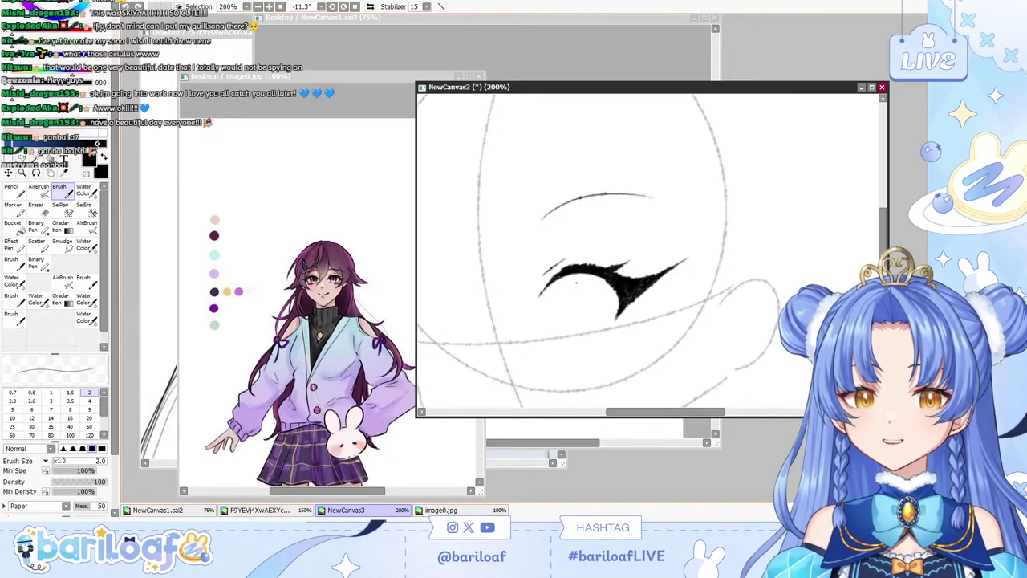
pyautogui.moveTo(567, 276)
pyautogui.mouseDown()
pyautogui.moveTo(559, 301)
pyautogui.moveTo(563, 339)
pyautogui.moveTo(557, 315)
pyautogui.moveTo(573, 345)
pyautogui.mouseUp()
pyautogui.hotkey('ctrl', 'z')
pyautogui.hotkey('ctrl', 'z')
pyautogui.moveTo(573, 345); pyautogui.dragTo(600, 337)
pyautogui.hotkey('ctrl', 'z')
pyautogui.hotkey('ctrl', 'z')
pyautogui.hotkey('ctrl', 'z')
# Close the iris outline with a curved outer side, redoing the stroke as needed, and tidy the linework with the Eraser at size 8.
pyautogui.moveTo(600, 277); pyautogui.dragTo(600, 336)
pyautogui.hotkey('ctrl', 'z')
pyautogui.hotkey('ctrl', 'z')
pyautogui.hotkey('ctrl', 'z')
pyautogui.hotkey('ctrl', 'z')
pyautogui.moveTo(592, 274); pyautogui.dragTo(602, 338)
pyautogui.hotkey('ctrl', 'z')
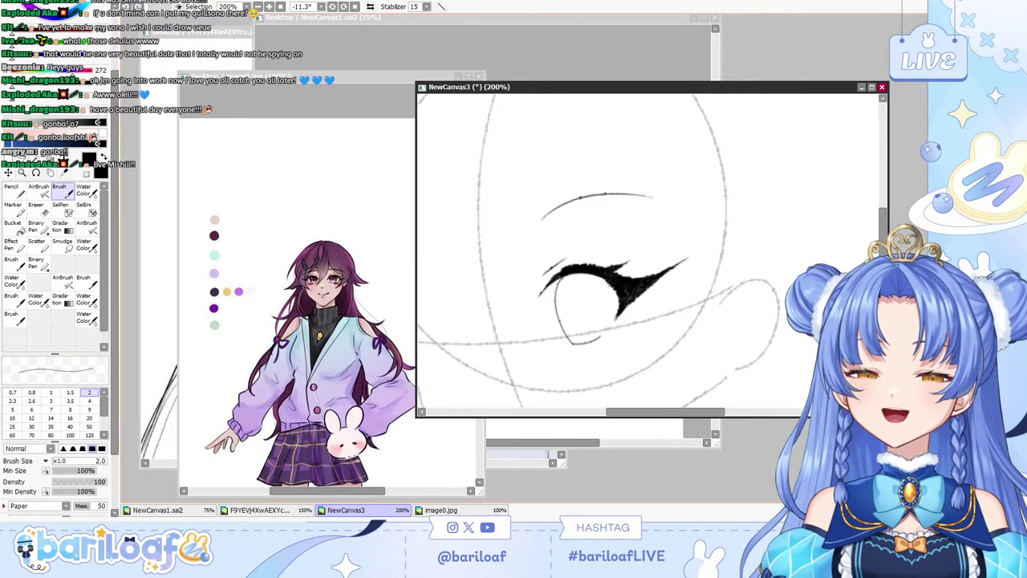
pyautogui.hotkey('ctrl', 'z')
pyautogui.moveTo(598, 276); pyautogui.dragTo(601, 337)
pyautogui.hotkey('ctrl', 'z')
pyautogui.moveTo(606, 278); pyautogui.dragTo(601, 338)
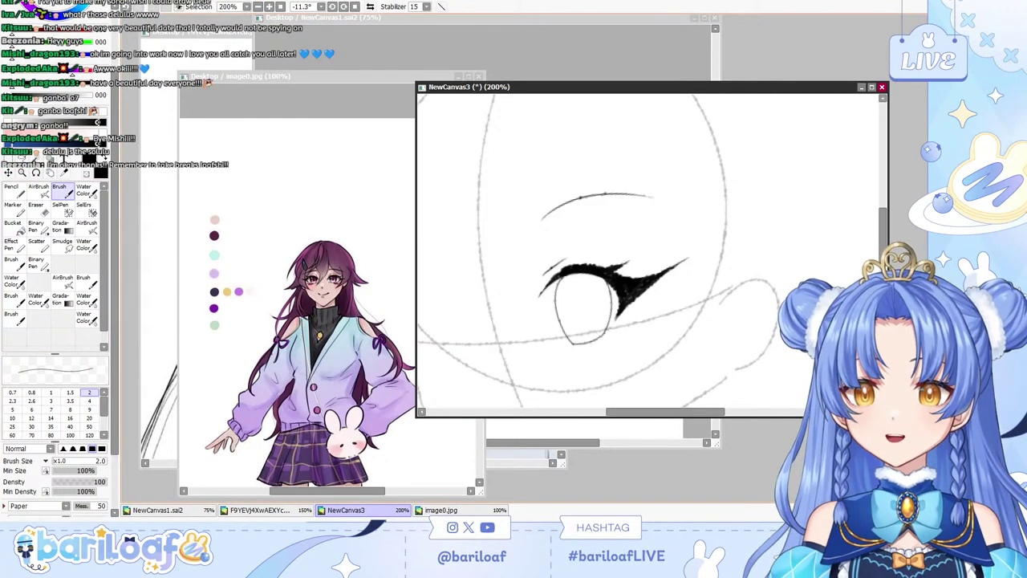
pyautogui.press('e')
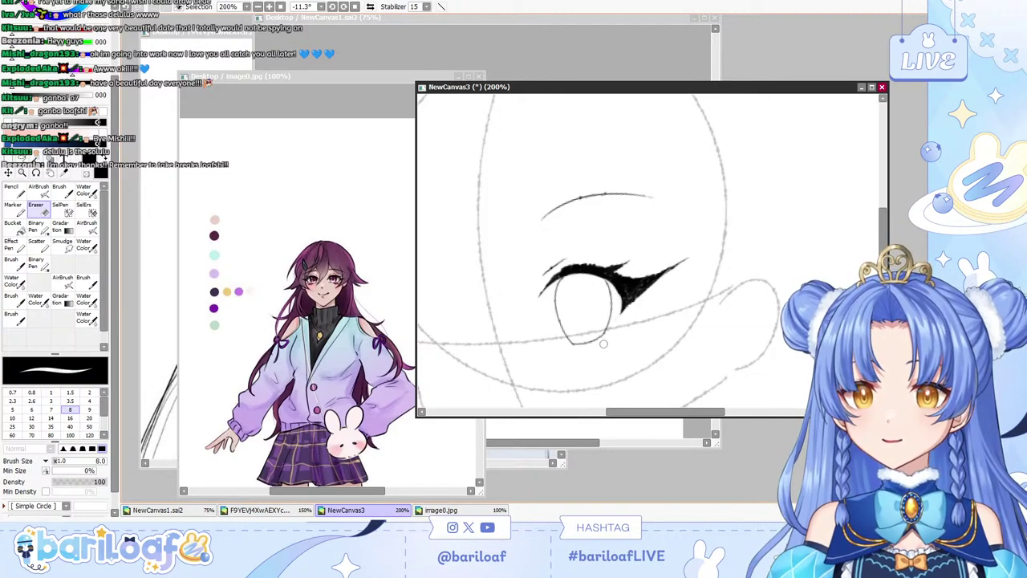
pyautogui.press('b')
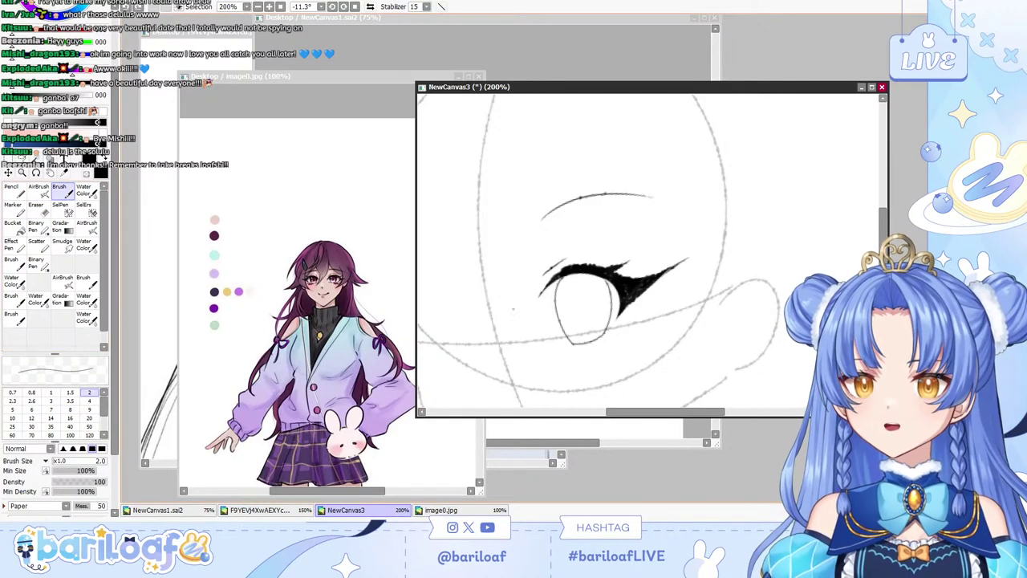
# Extend the inner end of the lash line downward into a pointed tip with the Brush at size 7, redoing strokes as needed.
pyautogui.moveTo(529, 303); pyautogui.dragTo(559, 278)
pyautogui.hotkey('ctrl', 'z')
pyautogui.hotkey('ctrl', 'z')
pyautogui.moveTo(628, 251)
pyautogui.mouseDown()
pyautogui.moveTo(648, 251)
pyautogui.moveTo(633, 250)
pyautogui.moveTo(631, 265)
pyautogui.mouseUp()
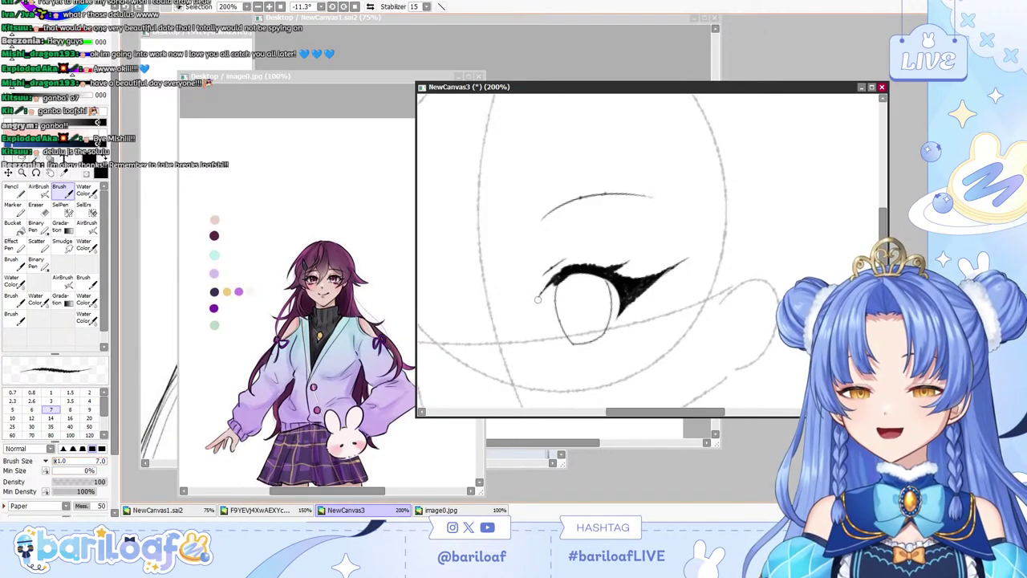
pyautogui.hotkey('ctrl', 'z')
pyautogui.moveTo(538, 300); pyautogui.dragTo(535, 307)
pyautogui.hotkey('ctrl', 'z')
pyautogui.moveTo(564, 275); pyautogui.dragTo(535, 306)
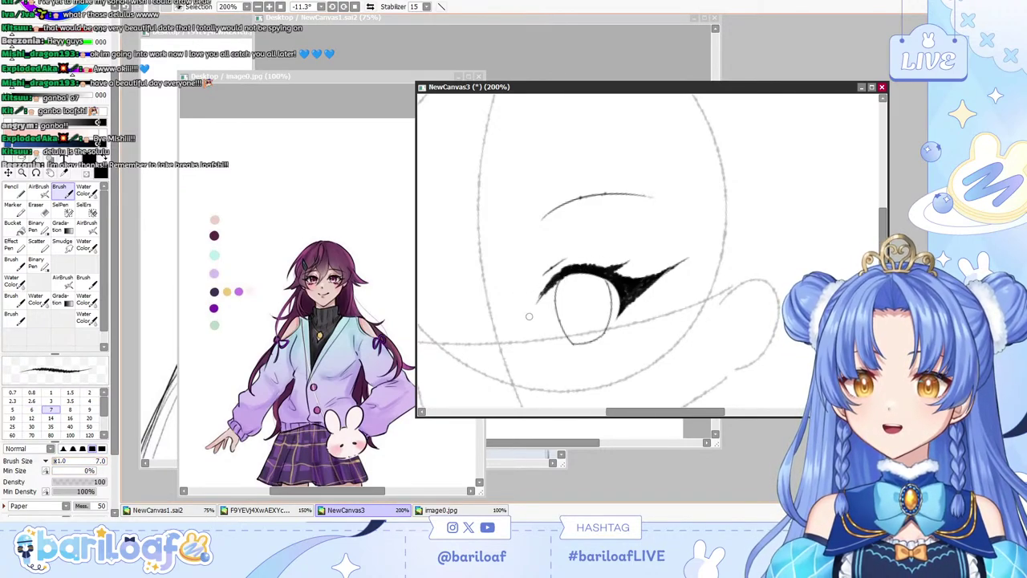
pyautogui.hotkey('ctrl', 'z')
pyautogui.moveTo(575, 271); pyautogui.dragTo(533, 308)
pyautogui.hotkey('ctrl', 'z')
pyautogui.moveTo(575, 271)
pyautogui.mouseDown()
pyautogui.moveTo(525, 330)
pyautogui.moveTo(565, 272)
pyautogui.mouseUp()
pyautogui.hotkey('ctrl', 'z')
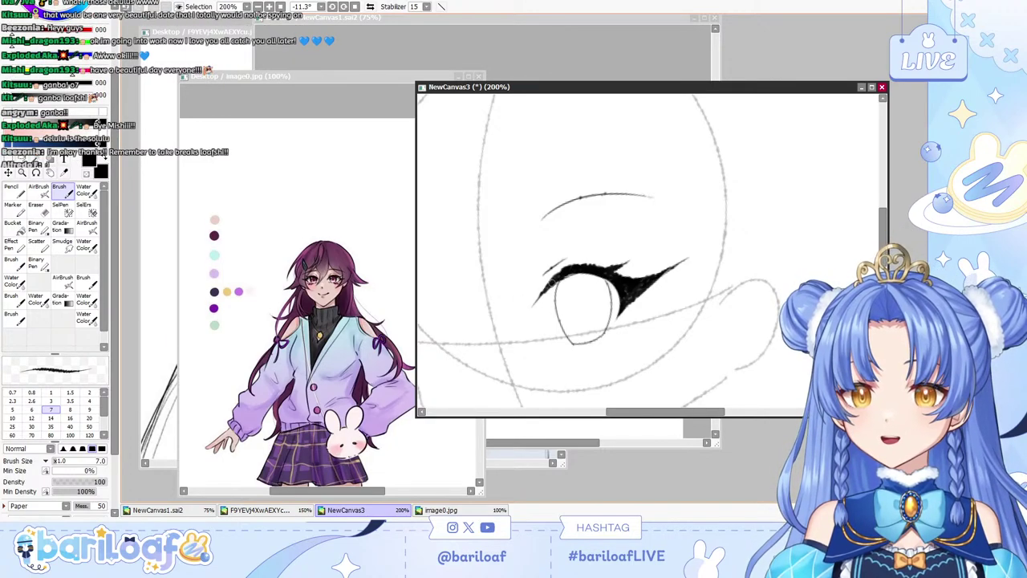
# Thicken the inner half of the lash line and lengthen its inner tip into a solid taper.
pyautogui.moveTo(564, 277); pyautogui.dragTo(607, 275)
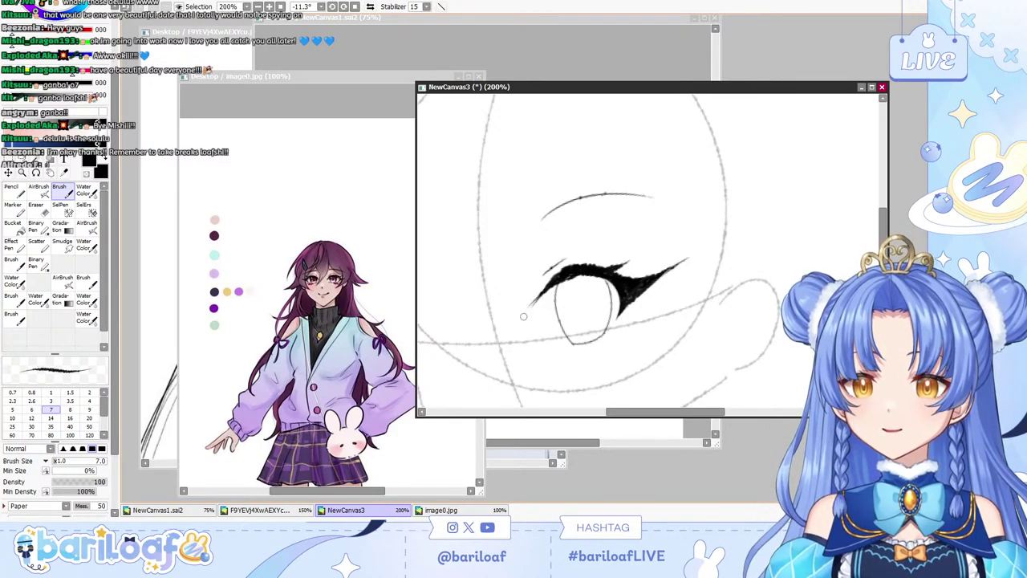
pyautogui.moveTo(575, 269); pyautogui.dragTo(528, 312)
pyautogui.hotkey('ctrl', 'z')
pyautogui.press('e')
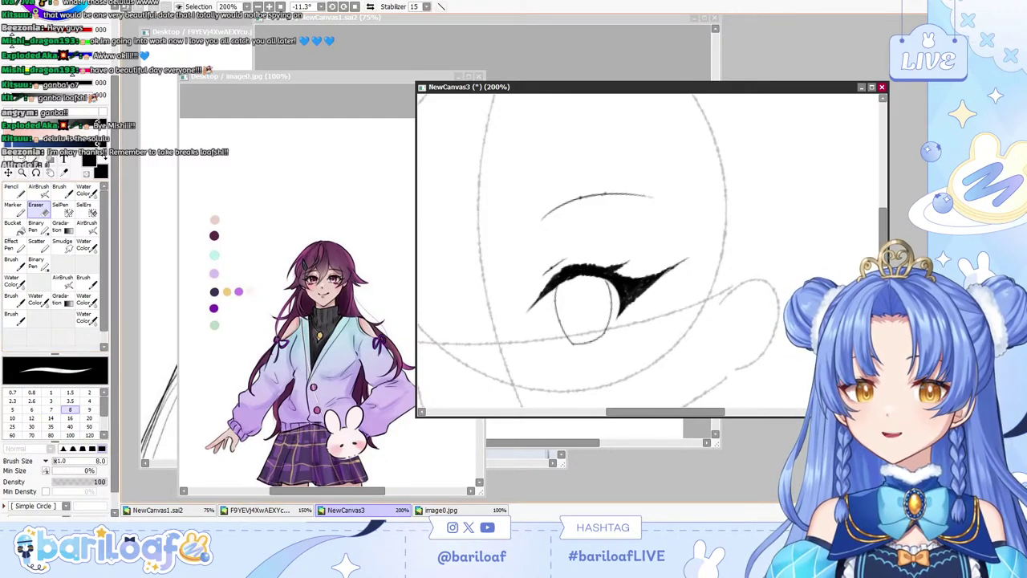
pyautogui.click(14, 191)
pyautogui.press('b')
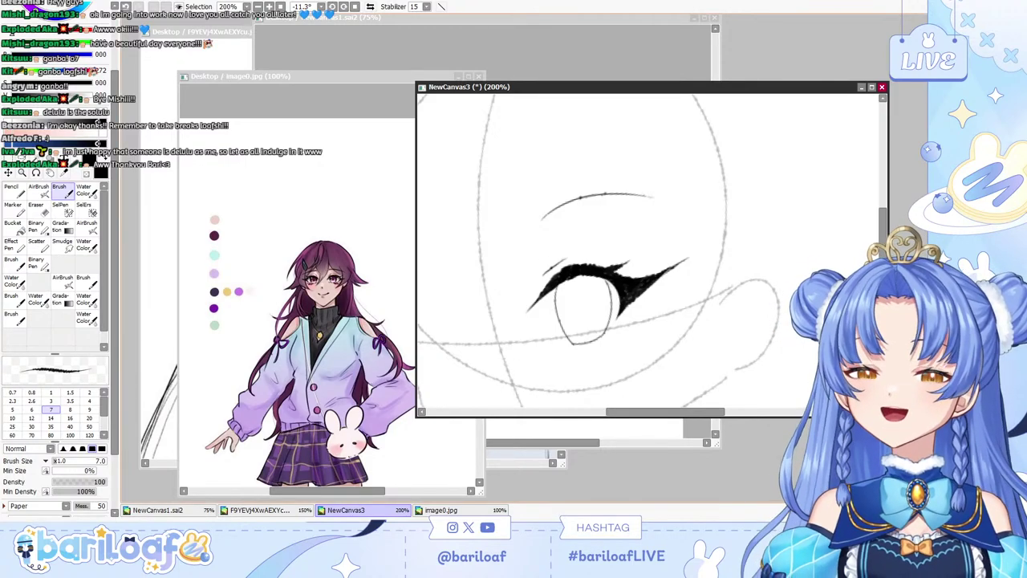
# Draw a thin curved upper lash line for the second eye across the vertical guide from the first, with the Brush at size 7.
pyautogui.moveTo(676, 412); pyautogui.dragTo(629, 411)
pyautogui.scroll(-3, 623, 240)
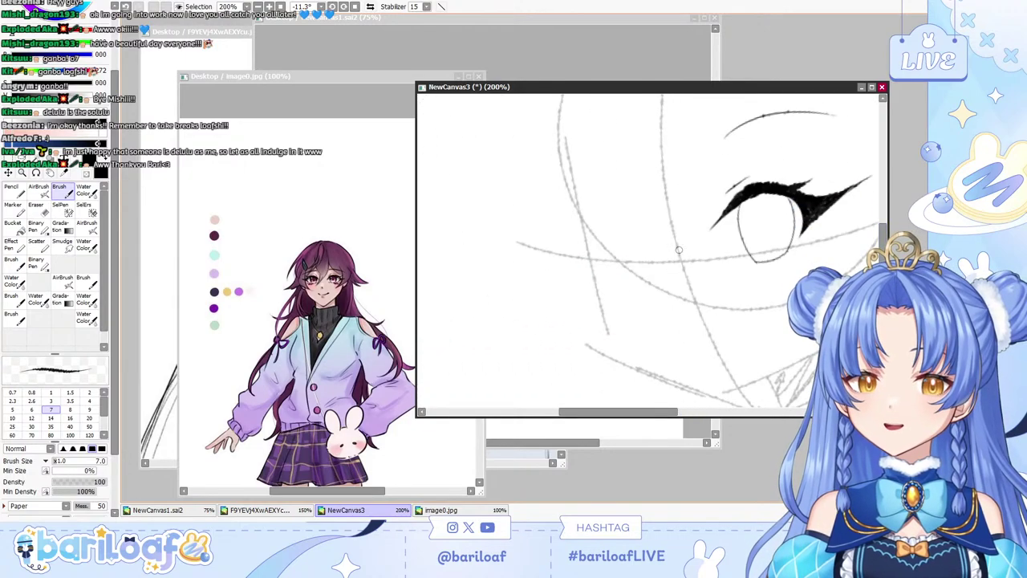
pyautogui.moveTo(590, 242)
pyautogui.mouseDown()
pyautogui.moveTo(652, 248)
pyautogui.moveTo(606, 207)
pyautogui.moveTo(654, 236)
pyautogui.moveTo(632, 214)
pyautogui.mouseUp()
pyautogui.hotkey('ctrl', 'z')
pyautogui.hotkey('ctrl', 'z')
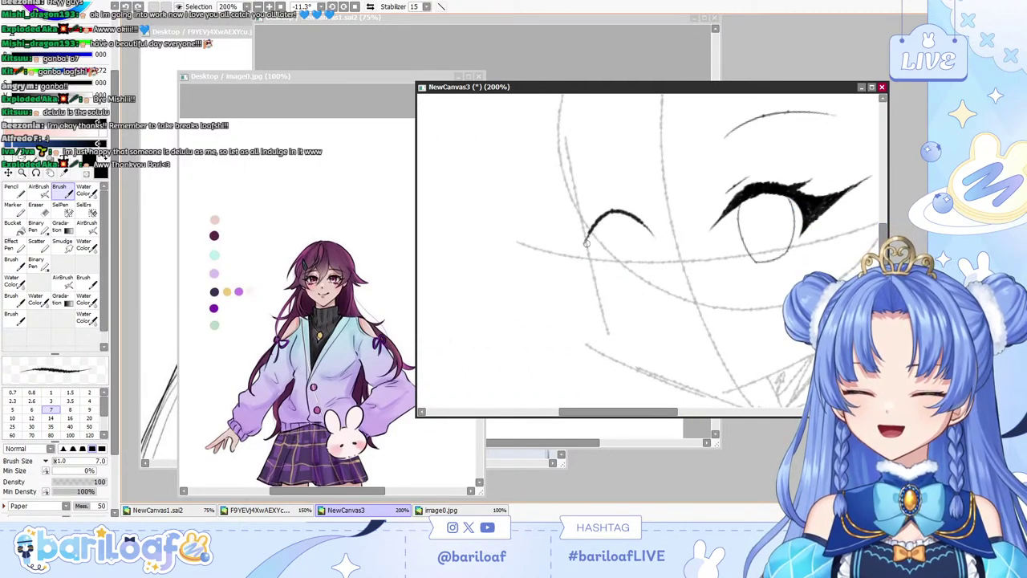
# Thicken the top of the second eye's lash arch, keeping both ends tapered.
pyautogui.moveTo(586, 243); pyautogui.dragTo(655, 230)
pyautogui.hotkey('ctrl', 'z')
pyautogui.moveTo(585, 246); pyautogui.dragTo(655, 243)
pyautogui.hotkey('ctrl', 'z')
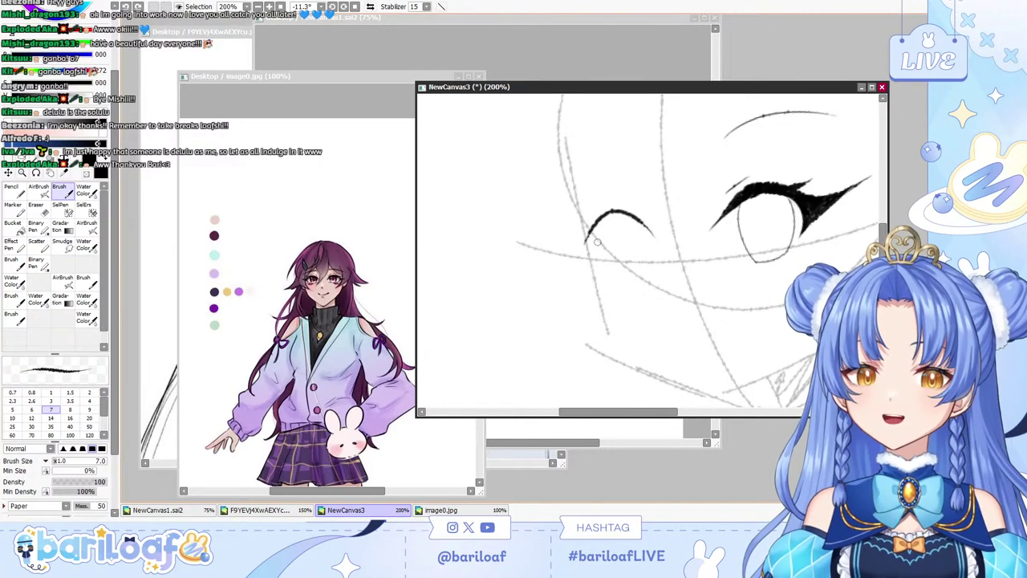
pyautogui.moveTo(586, 241)
pyautogui.mouseDown()
pyautogui.moveTo(633, 220)
pyautogui.moveTo(656, 239)
pyautogui.moveTo(637, 216)
pyautogui.mouseUp()
pyautogui.hotkey('ctrl', 'z')
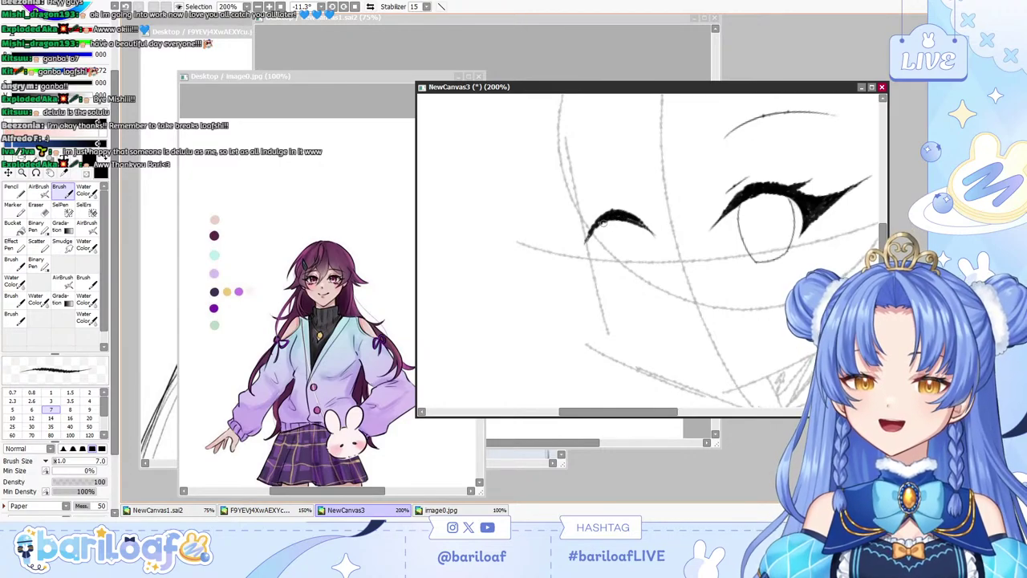
pyautogui.hotkey('ctrl', 'z')
# Draw and fill the second eye's outer corner with an outward flick and a short downward point, redoing strokes as needed.
pyautogui.moveTo(587, 240)
pyautogui.mouseDown()
pyautogui.moveTo(565, 254)
pyautogui.moveTo(602, 265)
pyautogui.moveTo(598, 250)
pyautogui.moveTo(551, 243)
pyautogui.moveTo(593, 268)
pyautogui.mouseUp()
pyautogui.hotkey('ctrl', 'z')
pyautogui.hotkey('ctrl', 'z')
pyautogui.hotkey('ctrl', 'z')
pyautogui.hotkey('ctrl', 'z')
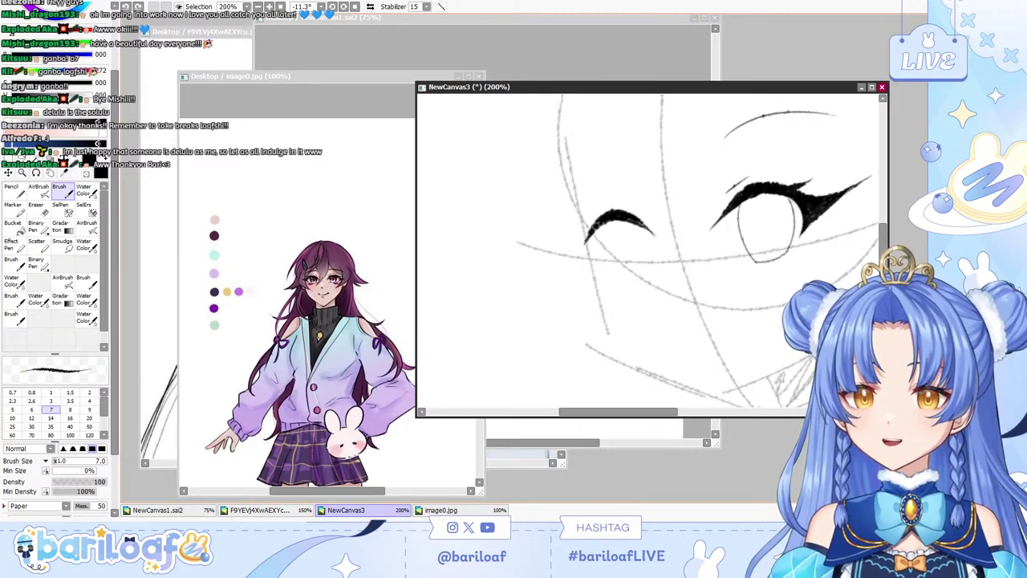
pyautogui.hotkey('ctrl', 'y')
pyautogui.hotkey('ctrl', 'z')
pyautogui.moveTo(547, 240)
pyautogui.mouseDown()
pyautogui.moveTo(589, 244)
pyautogui.moveTo(550, 249)
pyautogui.moveTo(596, 257)
pyautogui.moveTo(568, 246)
pyautogui.moveTo(581, 244)
pyautogui.moveTo(593, 258)
pyautogui.moveTo(564, 241)
pyautogui.moveTo(612, 267)
pyautogui.moveTo(608, 216)
pyautogui.moveTo(613, 265)
pyautogui.moveTo(580, 243)
pyautogui.moveTo(592, 237)
pyautogui.moveTo(603, 262)
pyautogui.mouseUp()
pyautogui.hotkey('ctrl', 'z')
pyautogui.hotkey('ctrl', 'z')
pyautogui.hotkey('ctrl', 'z')
pyautogui.hotkey('ctrl', 'z')
pyautogui.hotkey('ctrl', 'z')
pyautogui.hotkey('ctrl', 'z')
pyautogui.hotkey('ctrl', 'z')
pyautogui.hotkey('ctrl', 'z')
pyautogui.hotkey('ctrl', 'z')
# Add a short crease stroke above the second eye's lash line and draw a thin arched eyebrow over it.
pyautogui.moveTo(610, 217)
pyautogui.mouseDown()
pyautogui.moveTo(634, 209)
pyautogui.moveTo(592, 204)
pyautogui.moveTo(613, 213)
pyautogui.moveTo(632, 206)
pyautogui.moveTo(606, 207)
pyautogui.moveTo(633, 209)
pyautogui.moveTo(608, 202)
pyautogui.mouseUp()
pyautogui.hotkey('ctrl', 'z')
pyautogui.hotkey('ctrl', 'z')
pyautogui.hotkey('ctrl', 'z')
pyautogui.hotkey('ctrl', 'z')
pyautogui.hotkey('ctrl', 'z')
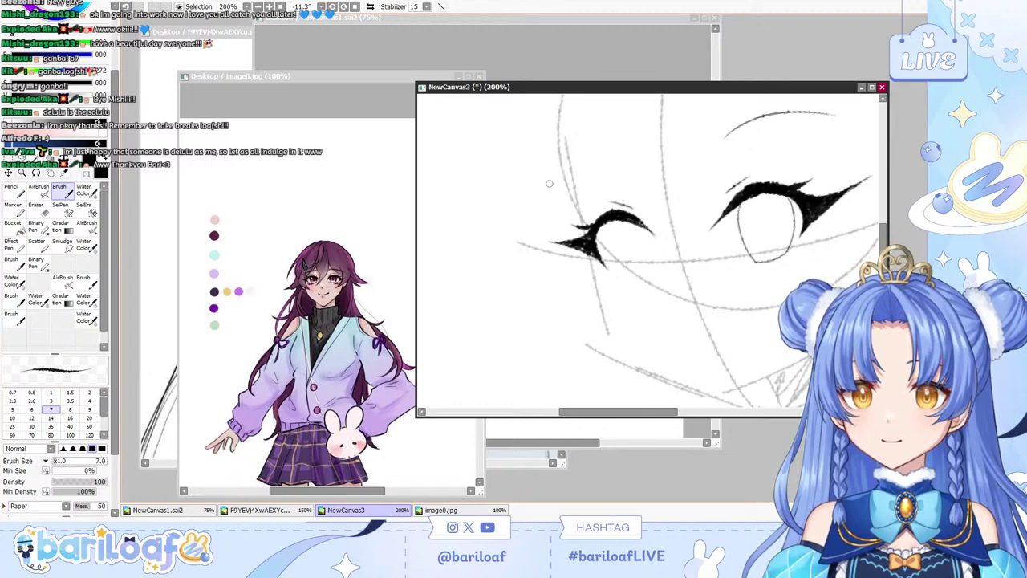
pyautogui.hotkey('ctrl', 'z')
pyautogui.moveTo(551, 183)
pyautogui.mouseDown()
pyautogui.moveTo(566, 154)
pyautogui.moveTo(608, 146)
pyautogui.moveTo(627, 162)
pyautogui.moveTo(588, 140)
pyautogui.moveTo(626, 149)
pyautogui.mouseUp()
pyautogui.hotkey('ctrl', 'z')
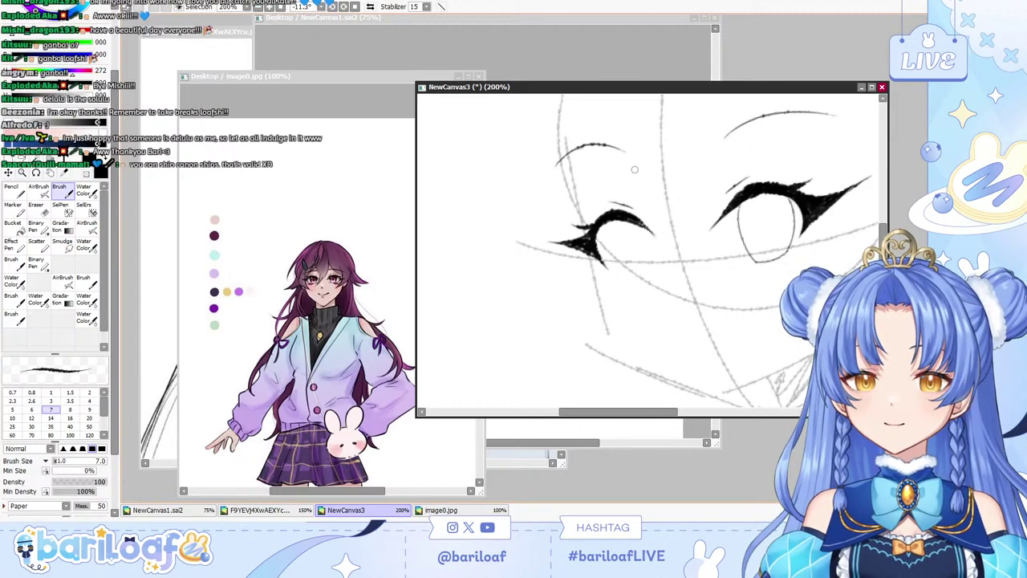
# Set the Brush's minimum size to 100% and its size to 3.
pyautogui.moveTo(68, 471); pyautogui.dragTo(96, 471)
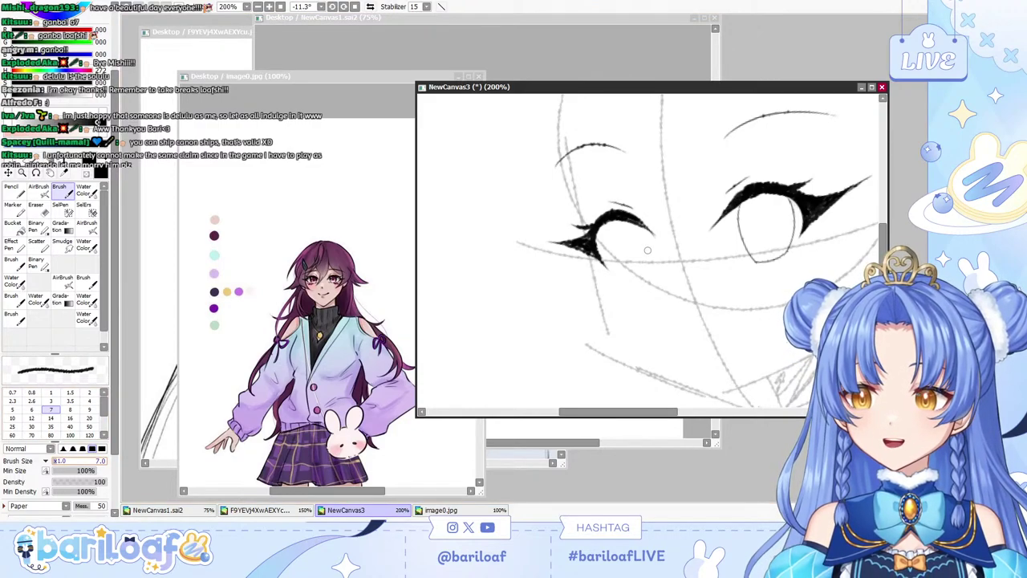
pyautogui.click(51, 393)
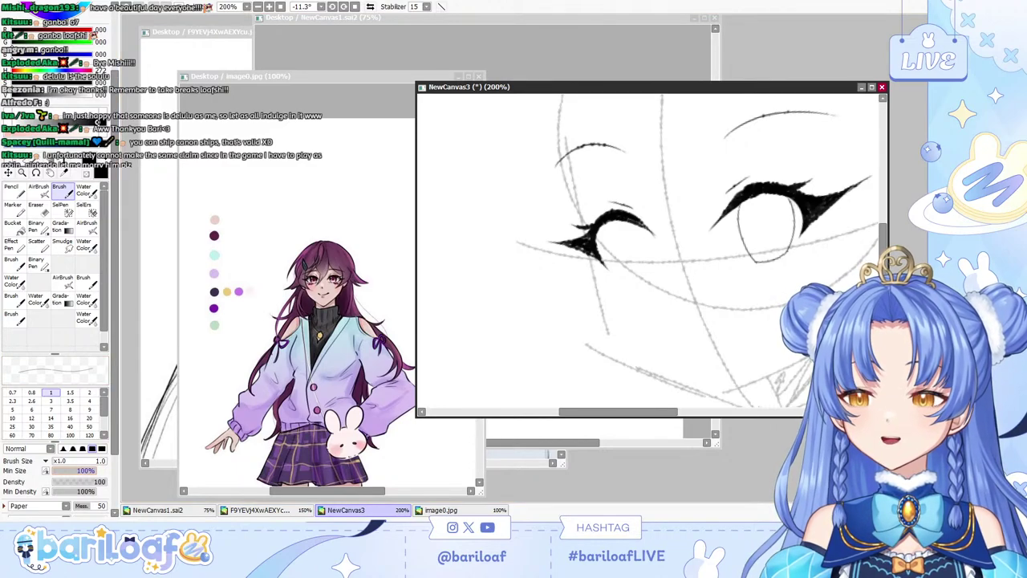
pyautogui.moveTo(74, 462); pyautogui.dragTo(61, 461)
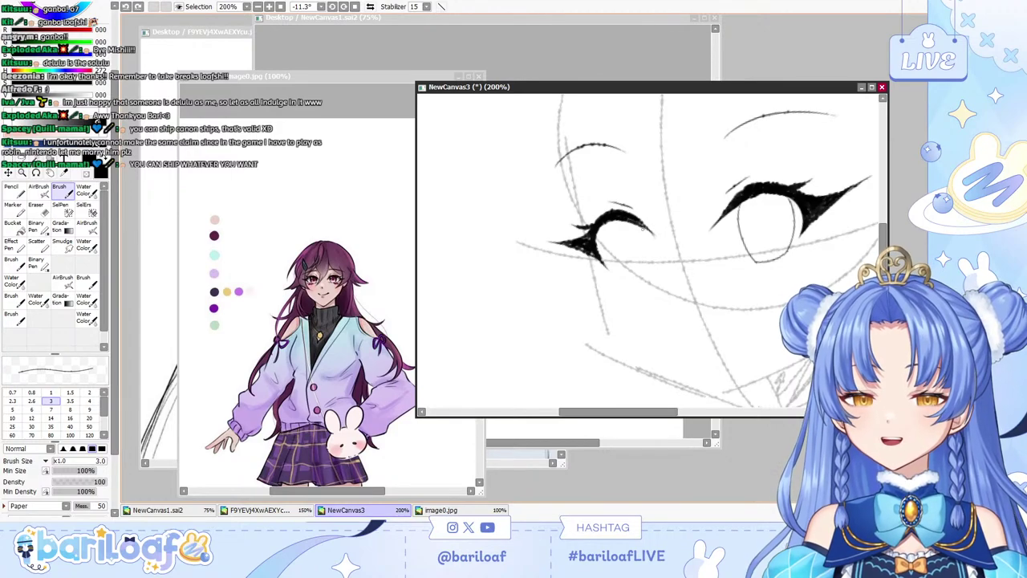
# Try to outline the second eye's iris with slanted sides and a short bottom edge under the lash arch.
pyautogui.hotkey('ctrl', 'z')
pyautogui.moveTo(618, 222); pyautogui.dragTo(623, 261)
pyautogui.hotkey('ctrl', 'z')
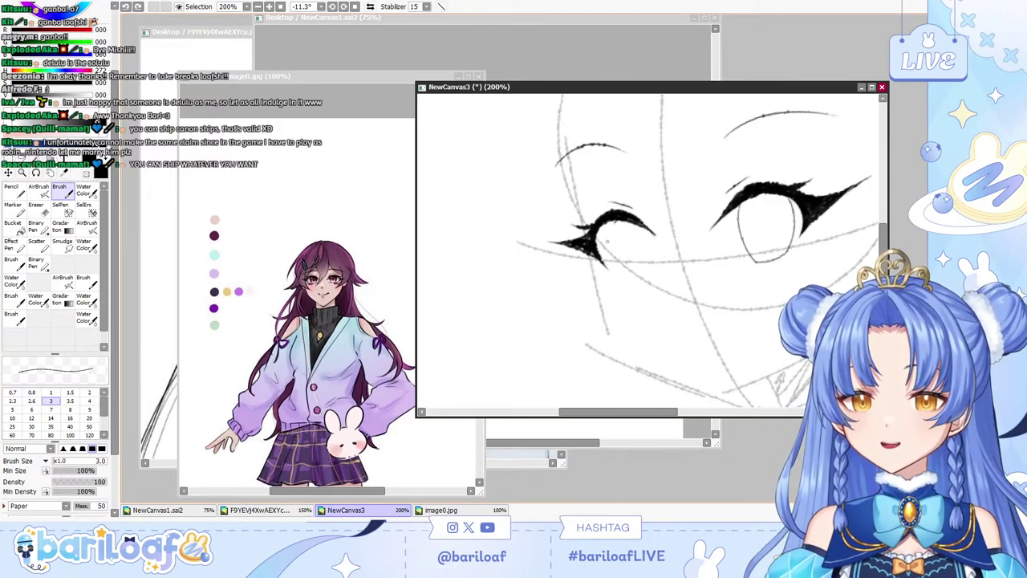
pyautogui.hotkey('ctrl', 'z')
pyautogui.moveTo(618, 222); pyautogui.dragTo(644, 281)
pyautogui.hotkey('ctrl', 'z')
pyautogui.moveTo(618, 221)
pyautogui.mouseDown()
pyautogui.moveTo(639, 275)
pyautogui.moveTo(664, 272)
pyautogui.mouseUp()
pyautogui.hotkey('ctrl', 'z')
pyautogui.hotkey('ctrl', 'z')
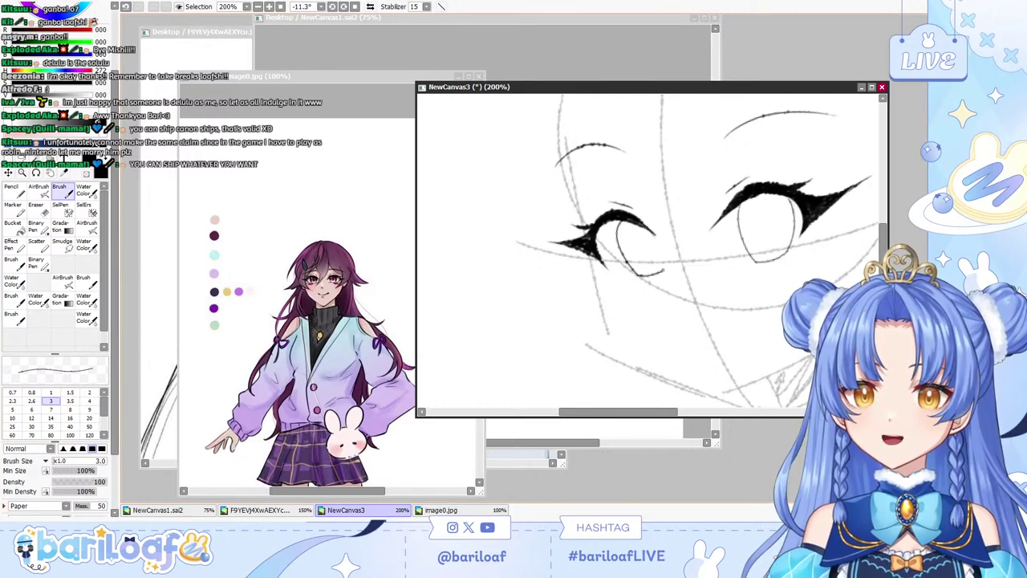
pyautogui.hotkey('ctrl', 'z')
pyautogui.moveTo(647, 229); pyautogui.dragTo(664, 271)
pyautogui.hotkey('ctrl', 'z')
pyautogui.hotkey('ctrl', 'z')
pyautogui.hotkey('ctrl', 'z')
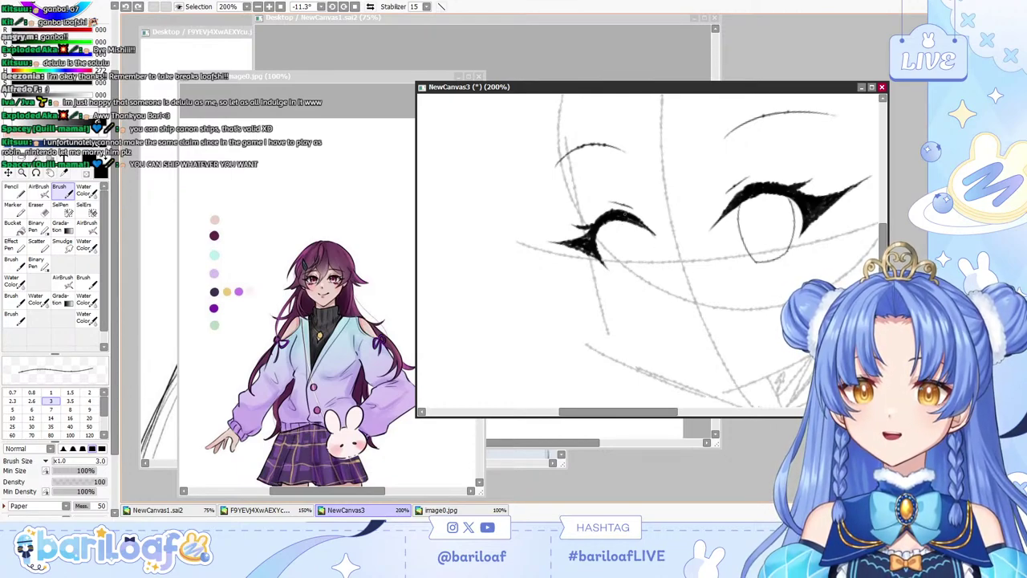
# Draw the outer side of the second eye's iris as a slanted curve ending in a short bottom edge.
pyautogui.moveTo(614, 221)
pyautogui.mouseDown()
pyautogui.moveTo(643, 281)
pyautogui.moveTo(617, 249)
pyautogui.moveTo(643, 281)
pyautogui.mouseUp()
pyautogui.hotkey('ctrl', 'z')
pyautogui.moveTo(641, 280); pyautogui.dragTo(665, 277)
pyautogui.hotkey('ctrl', 'z')
pyautogui.hotkey('ctrl', 'z')
pyautogui.hotkey('ctrl', 'z')
# Close the second eye's iris with a curved inner side, redoing the stroke as needed, and erase the overshoot at its bottom corner.
pyautogui.moveTo(645, 225); pyautogui.dragTo(662, 274)
pyautogui.hotkey('ctrl', 'z')
pyautogui.hotkey('ctrl', 'z')
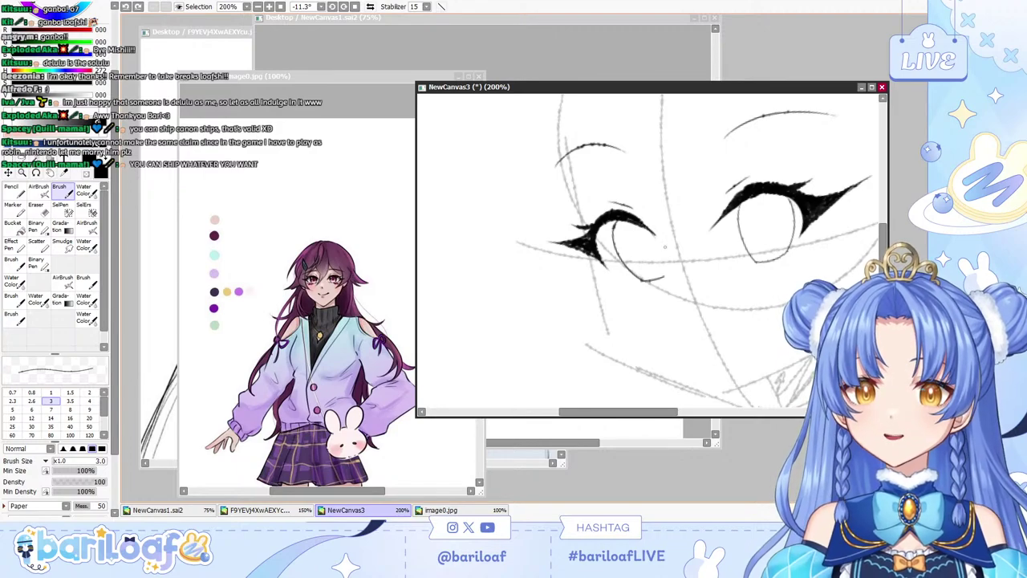
pyautogui.hotkey('ctrl', 'z')
pyautogui.moveTo(645, 229); pyautogui.dragTo(661, 273)
pyautogui.hotkey('ctrl', 'z')
pyautogui.moveTo(643, 220); pyautogui.dragTo(665, 282)
pyautogui.hotkey('ctrl', 'z')
pyautogui.hotkey('ctrl', 'z')
pyautogui.hotkey('ctrl', 'z')
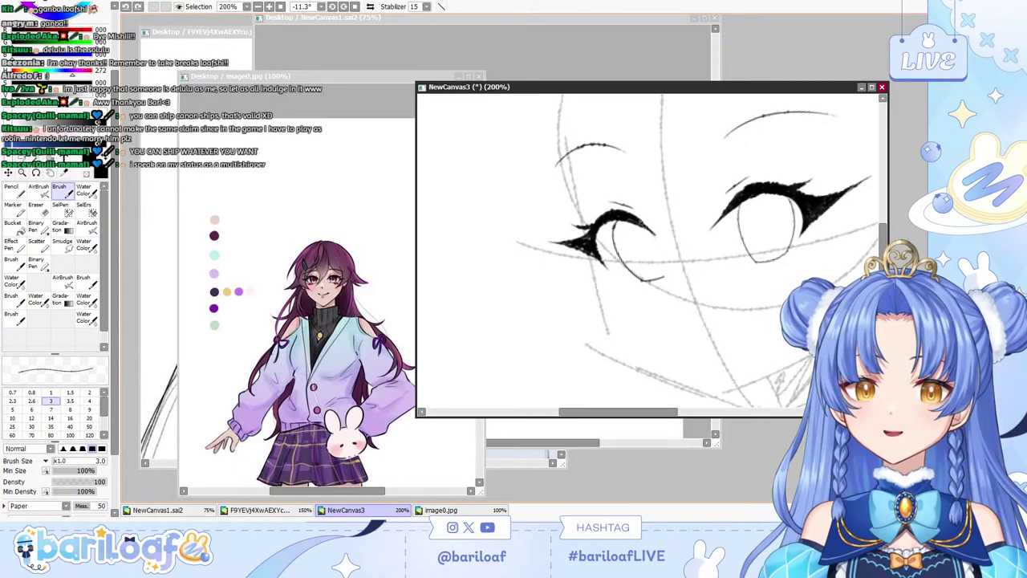
pyautogui.moveTo(637, 220); pyautogui.dragTo(664, 281)
pyautogui.hotkey('ctrl', 'z')
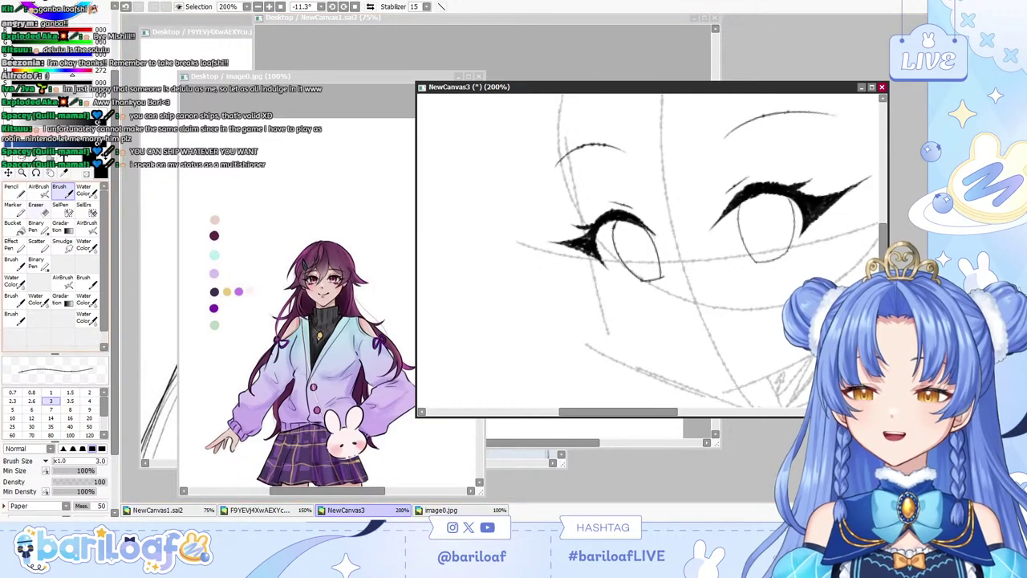
pyautogui.press('e')
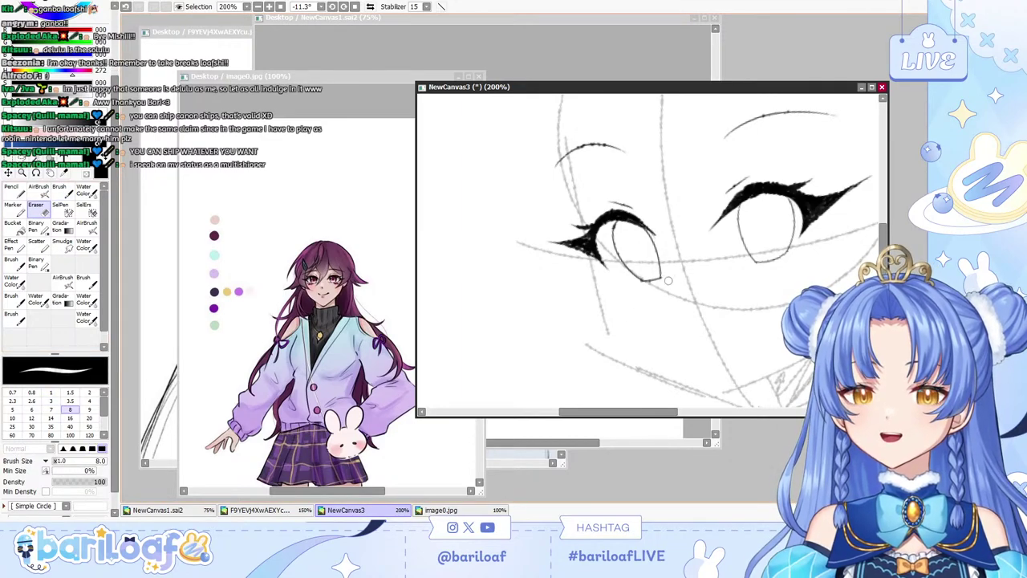
# Switch from the Eraser to the Brush, reduce its size to 13 and try a stroke across the far eye's iris.
pyautogui.click(14, 227)
pyautogui.click(14, 210)
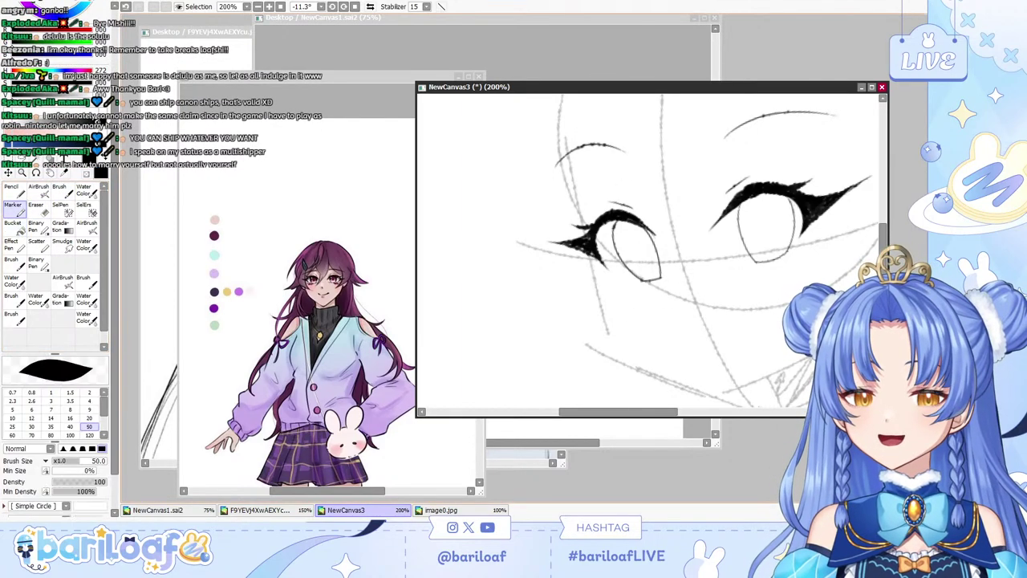
pyautogui.press('b')
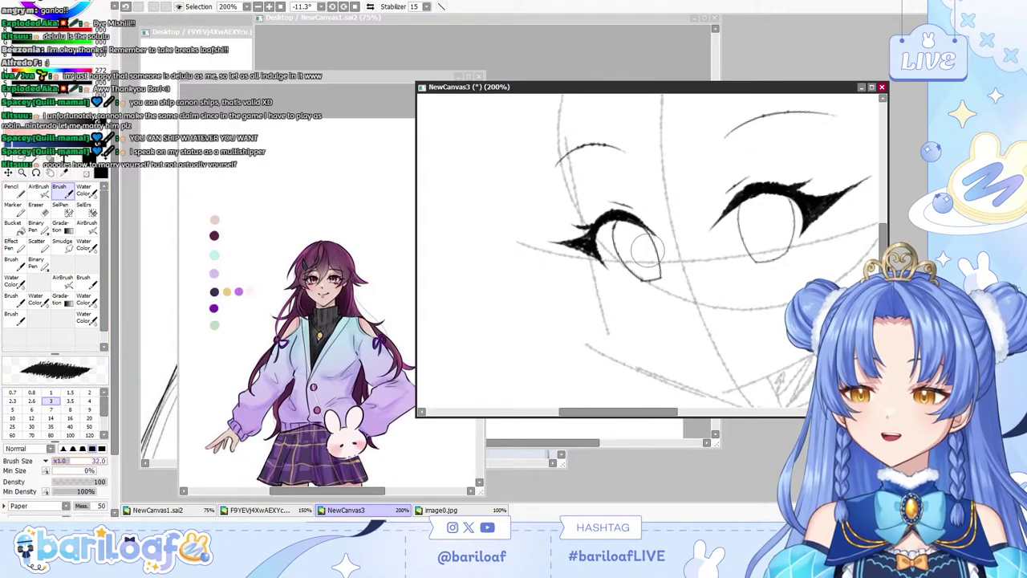
pyautogui.press('[')
pyautogui.press('[')
pyautogui.press('[')
pyautogui.press('[')
pyautogui.press('[')
pyautogui.press('[')
pyautogui.moveTo(624, 218); pyautogui.dragTo(663, 247)
pyautogui.hotkey('ctrl', 'z')
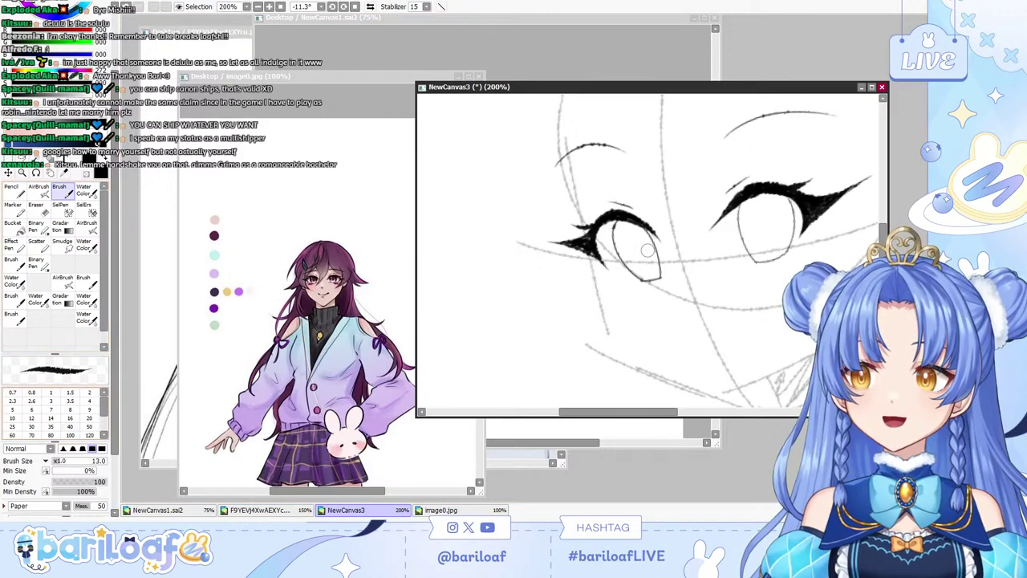
# Try the Brush at size 8 with loose strokes between the two eyes.
pyautogui.press('[')
pyautogui.press('[')
pyautogui.press('[')
pyautogui.press('[')
pyautogui.press('[')
pyautogui.press('[')
pyautogui.press('[')
pyautogui.press('[')
pyautogui.press('[')
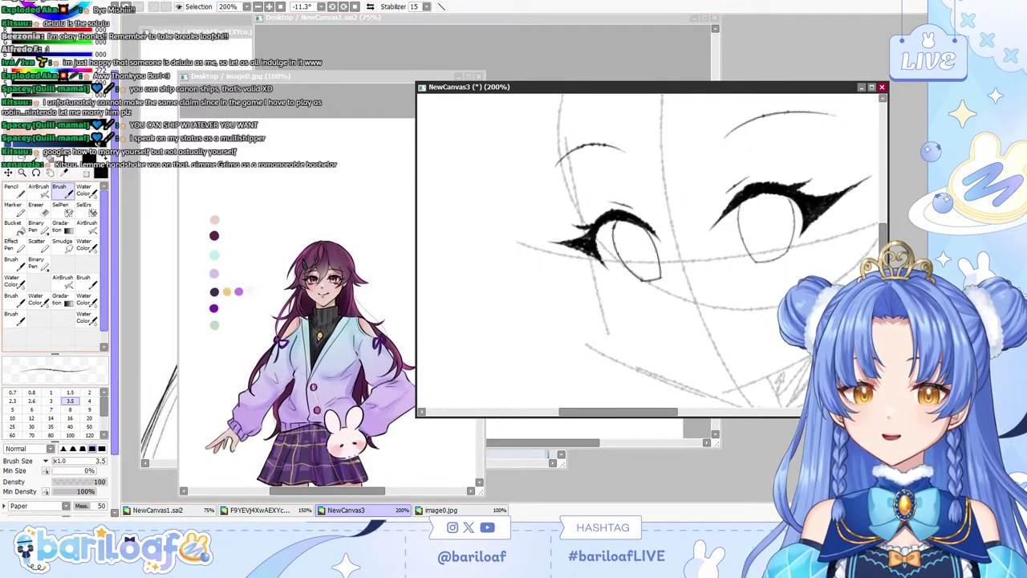
pyautogui.press('[')
pyautogui.press('[')
pyautogui.press('[')
pyautogui.press('[')
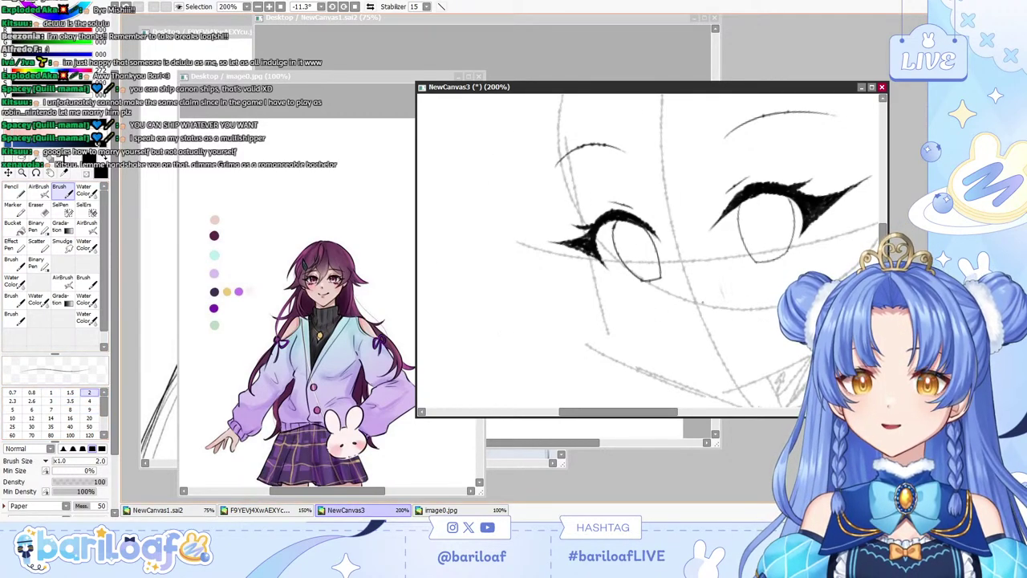
pyautogui.press(']')
pyautogui.press(']')
pyautogui.press(']')
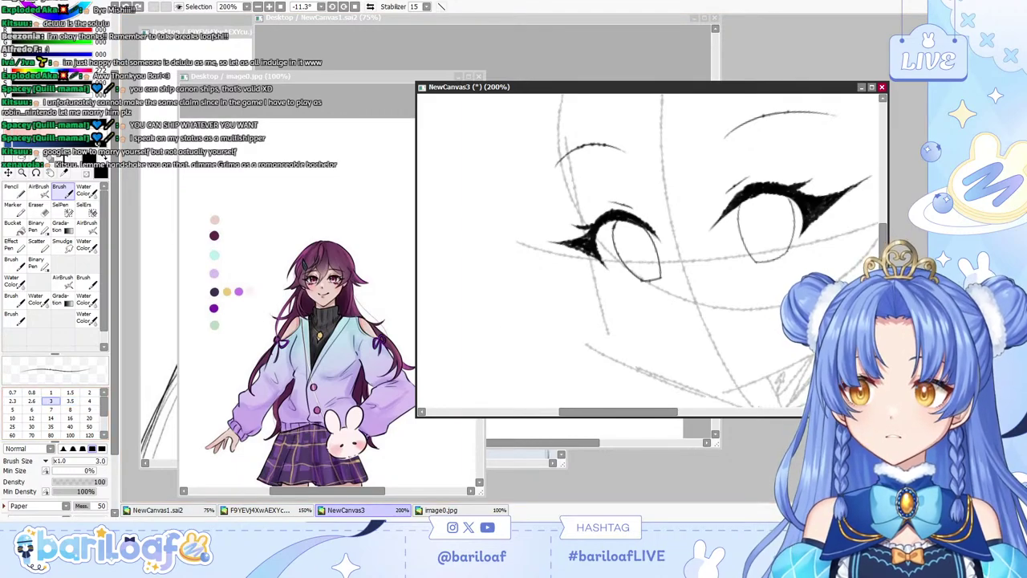
pyautogui.press(']')
pyautogui.press(']')
pyautogui.press(']')
pyautogui.press(']')
pyautogui.press(']')
pyautogui.press(']')
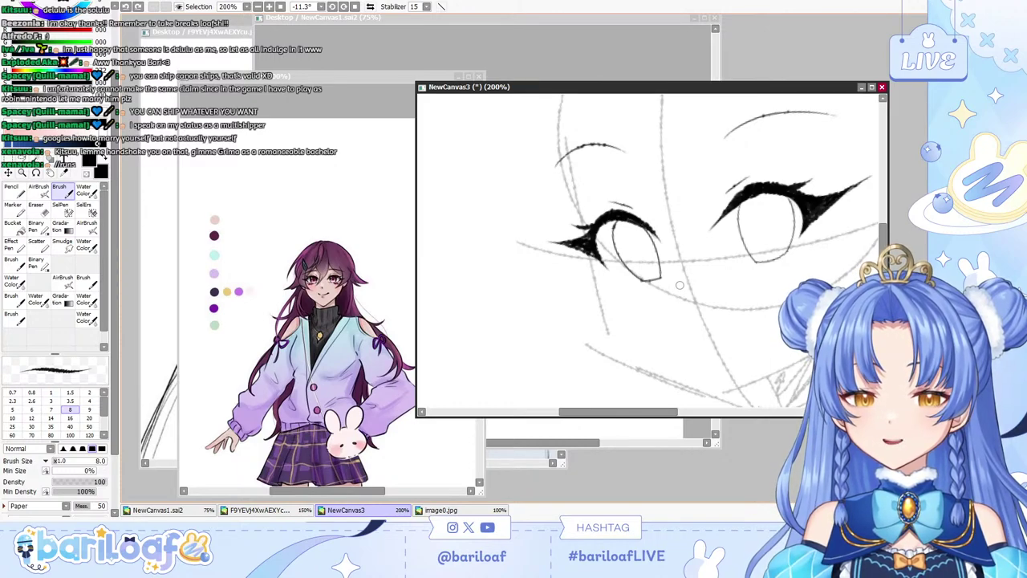
pyautogui.moveTo(680, 278); pyautogui.dragTo(695, 305)
pyautogui.hotkey('ctrl', 'z')
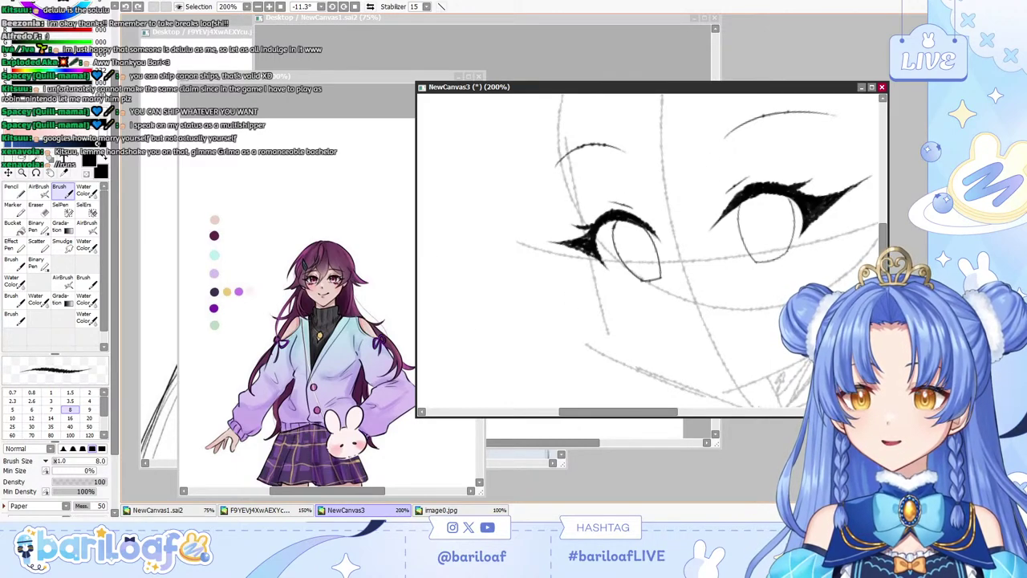
pyautogui.moveTo(667, 150); pyautogui.dragTo(709, 259)
pyautogui.hotkey('ctrl', 'z')
# Set the Brush's minimum size to 100% and its size to 3.
pyautogui.click(70, 401)
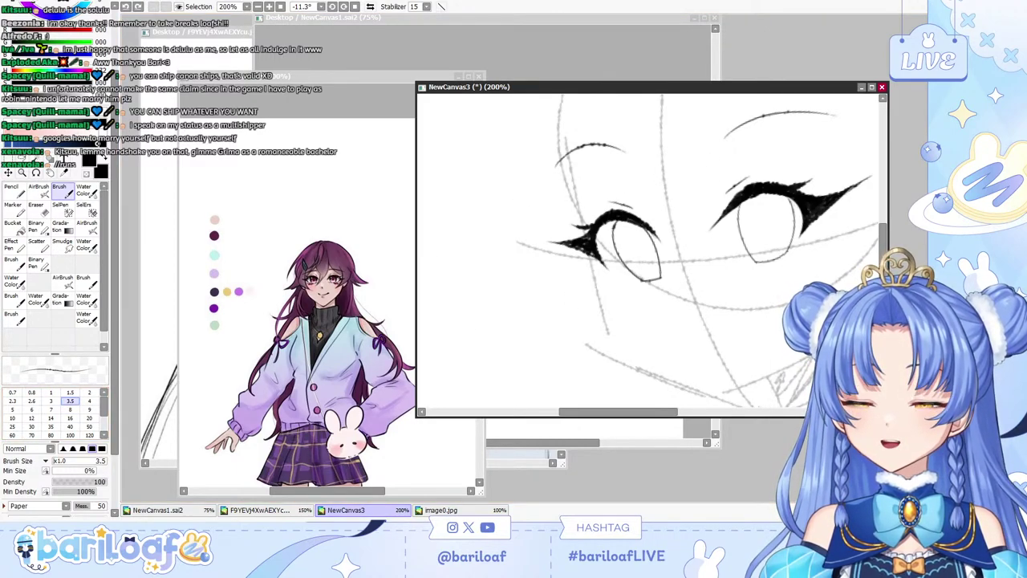
pyautogui.moveTo(70, 471); pyautogui.dragTo(105, 471)
pyautogui.click(69, 409)
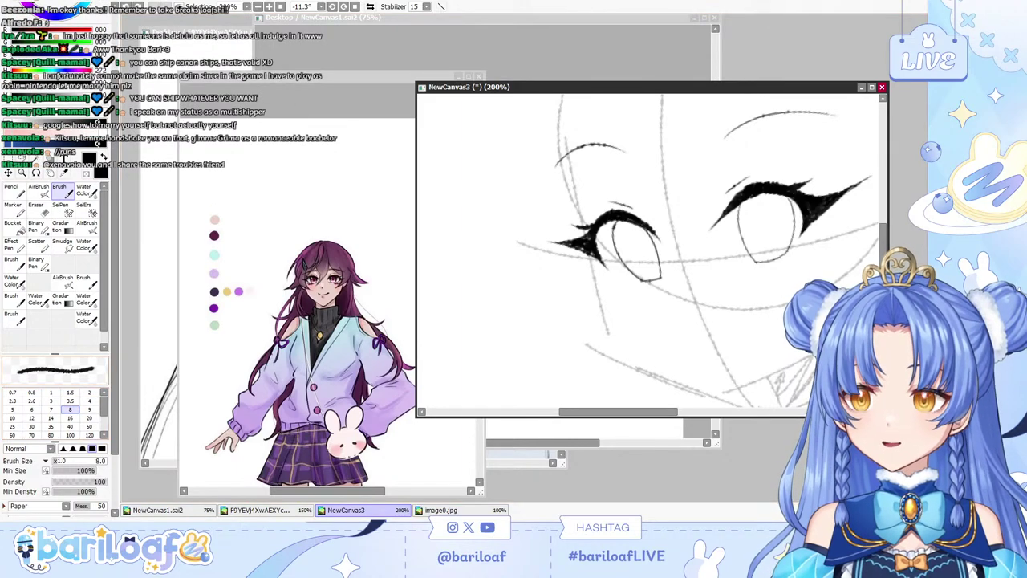
pyautogui.click(50, 409)
pyautogui.click(50, 400)
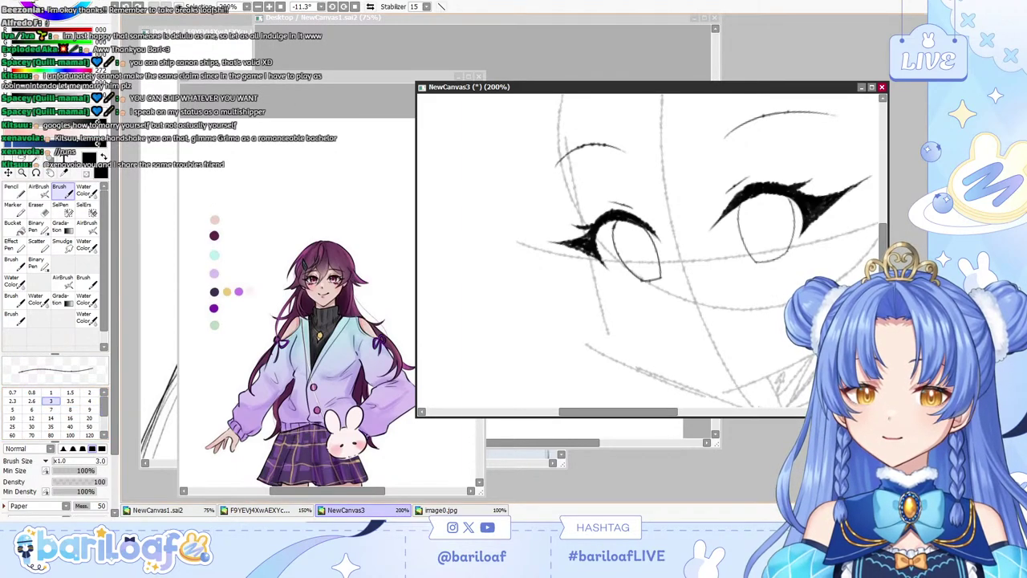
# Draw a pointed bang between the eyes, with a long curve from the forehead and a short opposite edge meeting its tip.
pyautogui.press('pagedown')
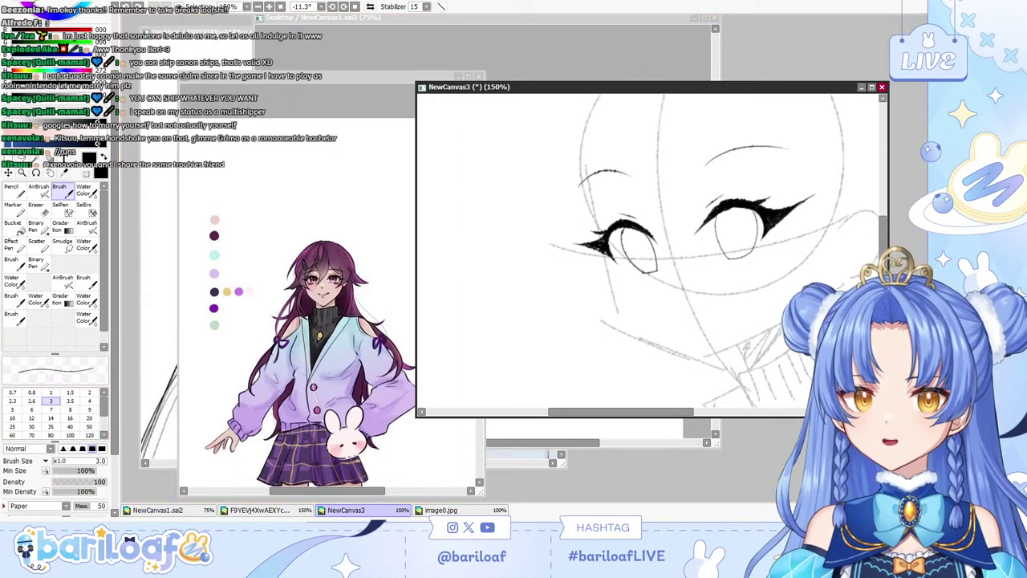
pyautogui.moveTo(626, 417); pyautogui.dragTo(646, 410)
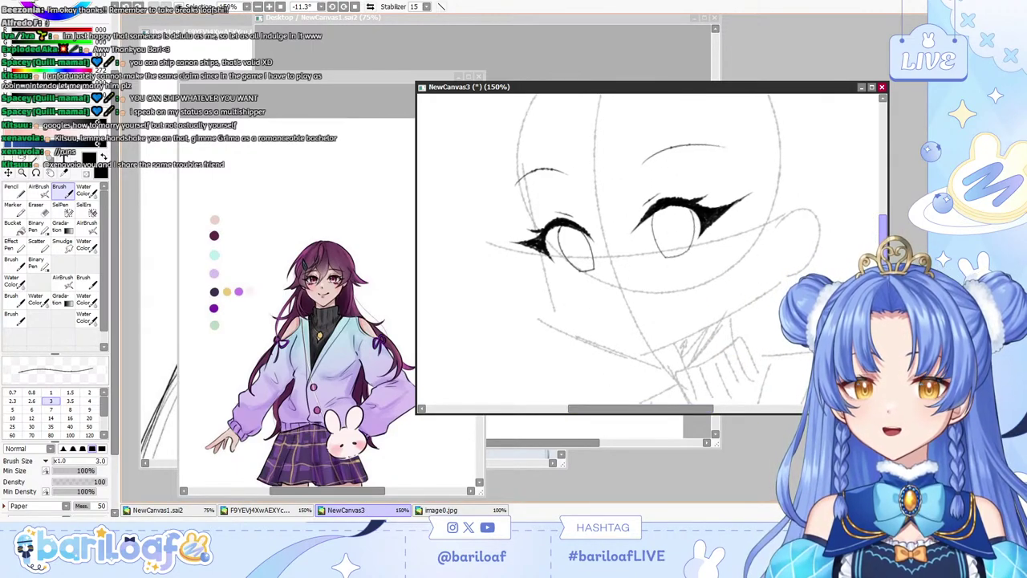
pyautogui.scroll(3, 702, 200)
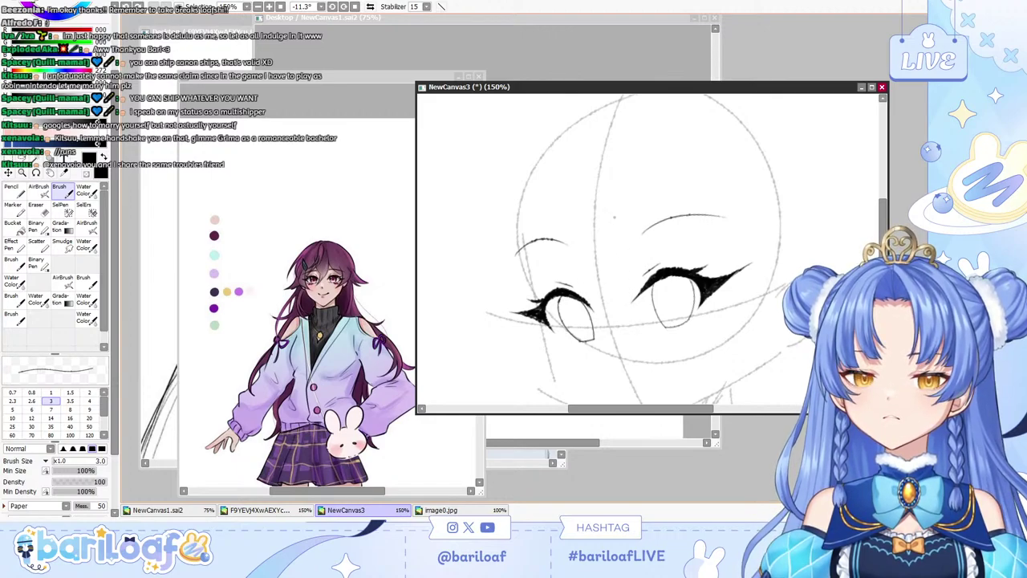
pyautogui.moveTo(625, 212); pyautogui.dragTo(602, 334)
pyautogui.hotkey('ctrl', 'z')
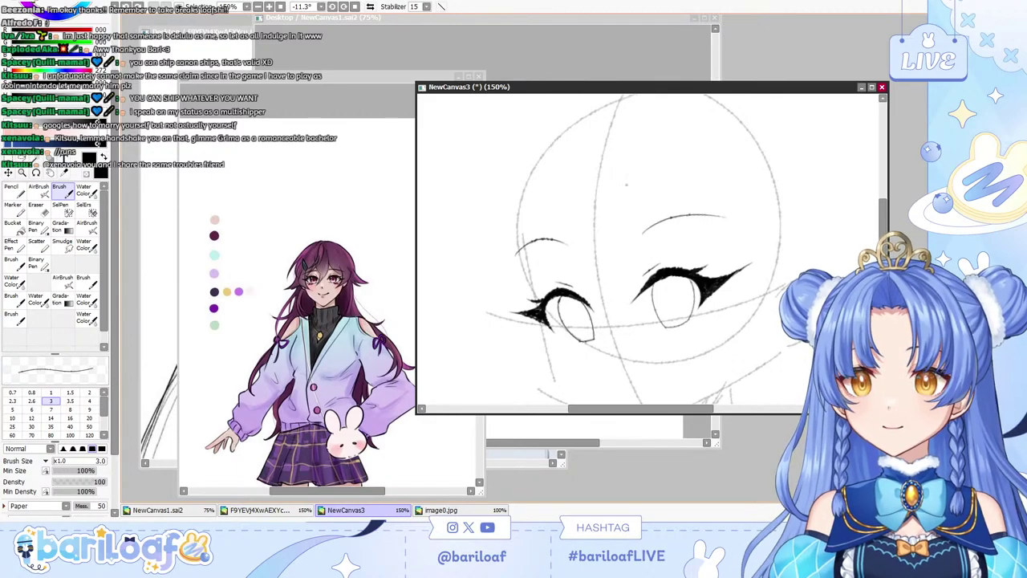
pyautogui.moveTo(631, 183); pyautogui.dragTo(601, 337)
pyautogui.moveTo(595, 256); pyautogui.dragTo(598, 314)
pyautogui.hotkey('ctrl', 'z')
pyautogui.hotkey('ctrl', 'z')
pyautogui.moveTo(598, 277); pyautogui.dragTo(603, 334)
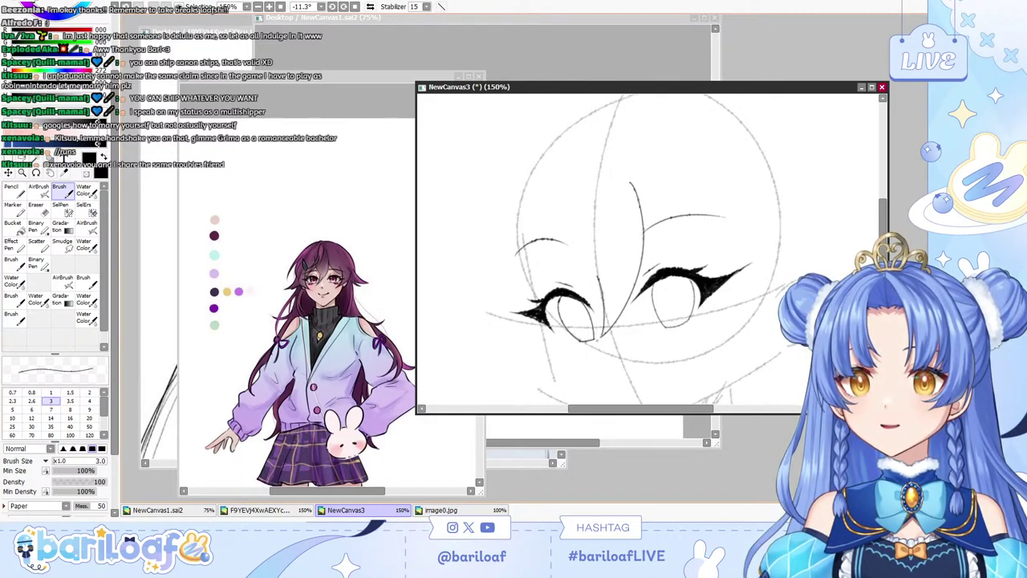
pyautogui.hotkey('ctrl', 'z')
pyautogui.hotkey('ctrl', 'z')
pyautogui.moveTo(599, 290); pyautogui.dragTo(601, 340)
pyautogui.hotkey('ctrl', 'z')
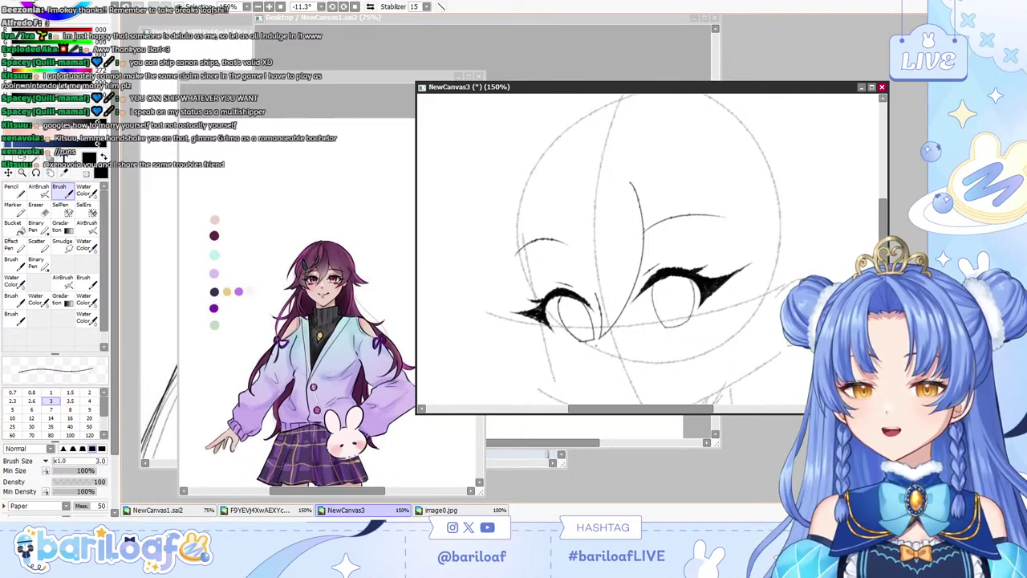
# Try a curved strand running from above the far eyebrow down to the central bang.
pyautogui.moveTo(558, 178); pyautogui.dragTo(610, 295)
pyautogui.hotkey('ctrl', 'z')
pyautogui.hotkey('ctrl', 'z')
pyautogui.moveTo(540, 212)
pyautogui.mouseDown()
pyautogui.moveTo(572, 285)
pyautogui.moveTo(539, 208)
pyautogui.moveTo(603, 302)
pyautogui.mouseUp()
pyautogui.hotkey('ctrl', 'z')
pyautogui.hotkey('ctrl', 'z')
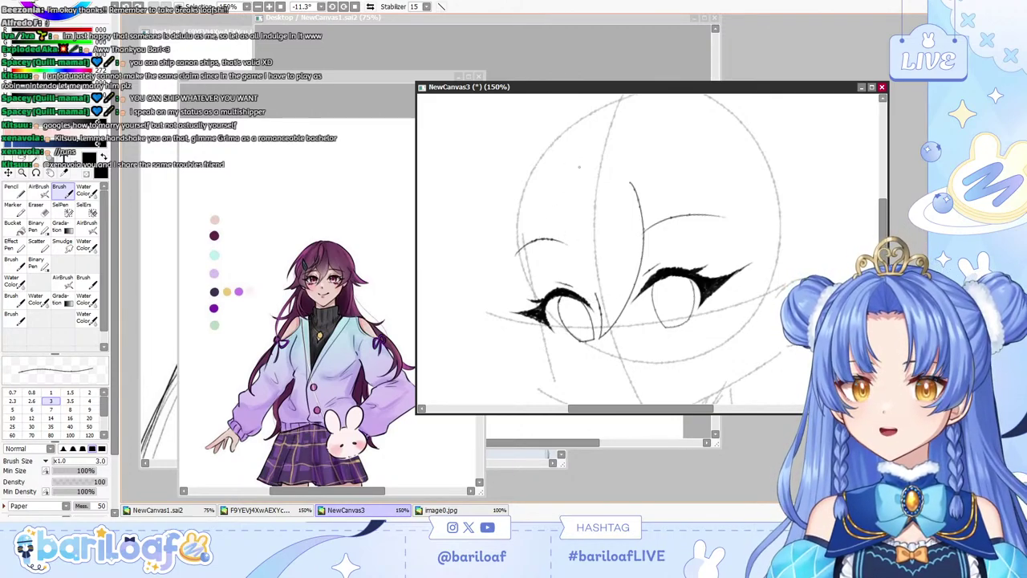
# Draw a forehead lock's inner edge curving down to the far eyebrow, with a short stroke beside its lower tip.
pyautogui.moveTo(604, 135)
pyautogui.mouseDown()
pyautogui.moveTo(564, 272)
pyautogui.moveTo(546, 254)
pyautogui.mouseUp()
pyautogui.hotkey('ctrl', 'z')
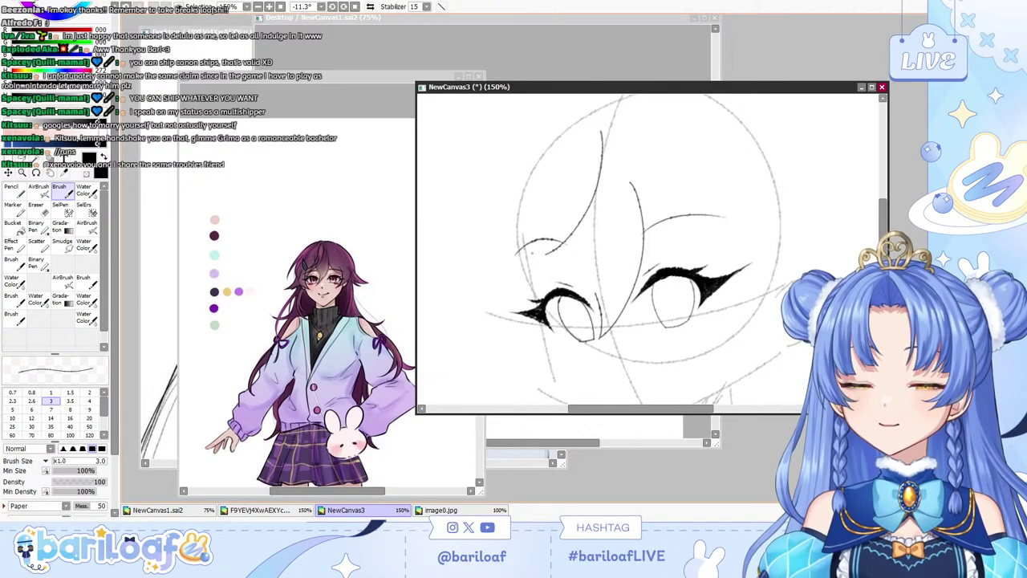
pyautogui.hotkey('ctrl', 'z')
pyautogui.moveTo(576, 214); pyautogui.dragTo(546, 255)
pyautogui.hotkey('ctrl', 'z')
pyautogui.moveTo(570, 217)
pyautogui.mouseDown()
pyautogui.moveTo(546, 254)
pyautogui.moveTo(563, 217)
pyautogui.mouseUp()
pyautogui.hotkey('ctrl', 'z')
# Close the forehead lock with a long outer curve and add thin tip strokes crossing the far eyebrow.
pyautogui.moveTo(568, 175); pyautogui.dragTo(554, 203)
pyautogui.hotkey('ctrl', 'z')
pyautogui.moveTo(581, 135); pyautogui.dragTo(559, 179)
pyautogui.hotkey('ctrl', 'z')
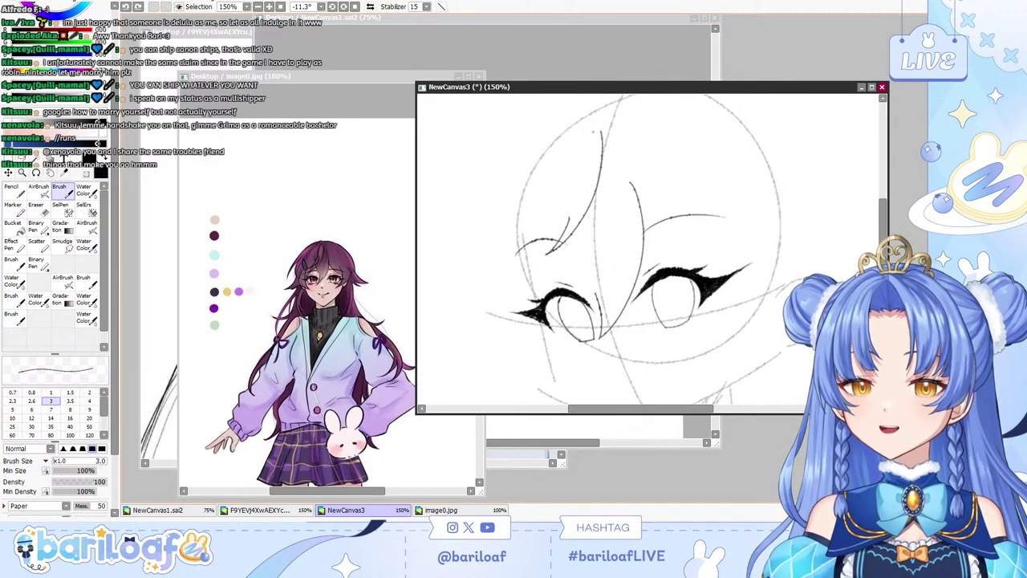
pyautogui.moveTo(596, 131); pyautogui.dragTo(558, 229)
pyautogui.hotkey('ctrl', 'z')
pyautogui.moveTo(574, 195); pyautogui.dragTo(539, 241)
pyautogui.hotkey('ctrl', 'z')
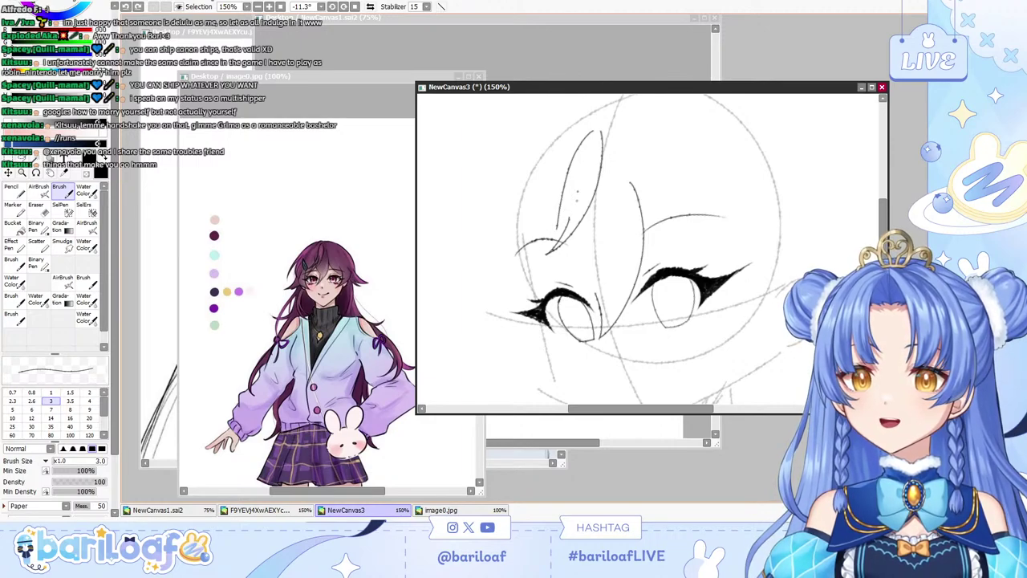
pyautogui.hotkey('ctrl', 'z')
# Draw a slanted strand from below the far eyebrow to the central bang's lower edge, redoing the stroke as needed.
pyautogui.moveTo(571, 202)
pyautogui.mouseDown()
pyautogui.moveTo(525, 253)
pyautogui.moveTo(569, 221)
pyautogui.moveTo(617, 310)
pyautogui.mouseUp()
pyautogui.hotkey('ctrl', 'z')
pyautogui.hotkey('ctrl', 'z')
pyautogui.hotkey('ctrl', 'z')
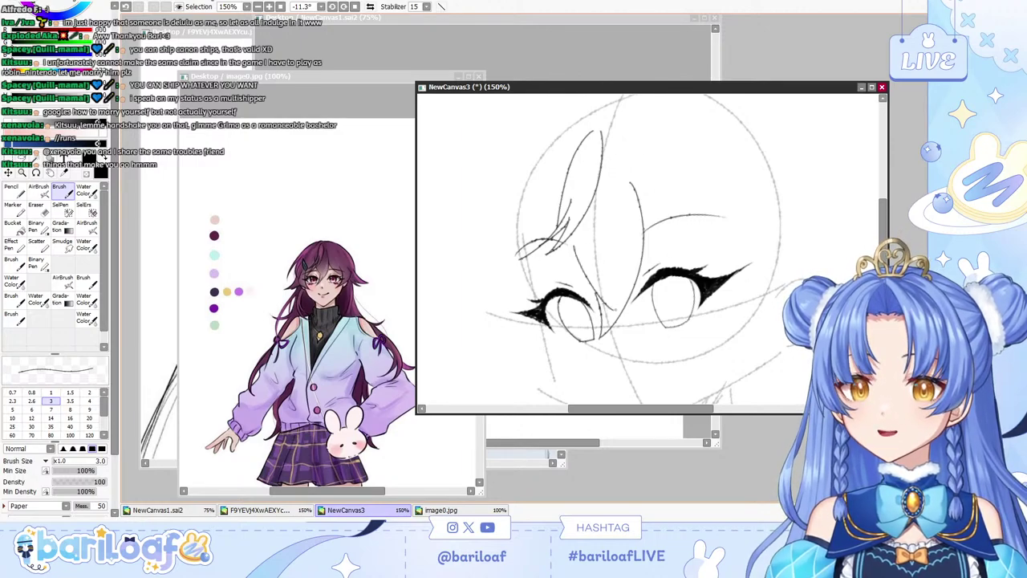
pyautogui.hotkey('ctrl', 'z')
pyautogui.moveTo(578, 250); pyautogui.dragTo(607, 303)
pyautogui.hotkey('ctrl', 'z')
pyautogui.moveTo(571, 246); pyautogui.dragTo(622, 313)
pyautogui.hotkey('ctrl', 'z')
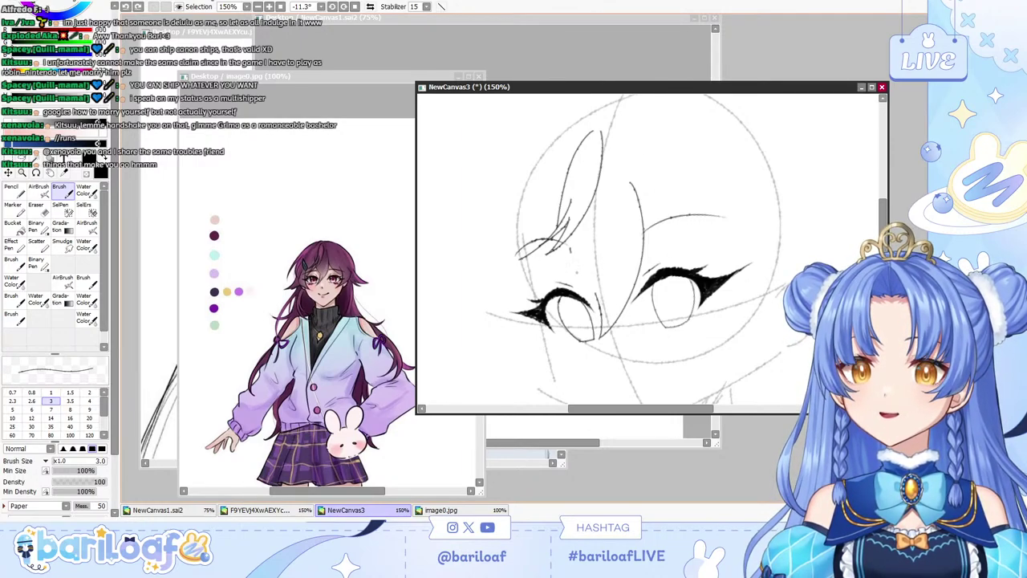
pyautogui.moveTo(573, 254); pyautogui.dragTo(613, 309)
# Draw a curved strand from the central bang, under the near eyebrow, toward the near eye's outer lashes.
pyautogui.moveTo(690, 203); pyautogui.dragTo(722, 241)
pyautogui.hotkey('ctrl', 'z')
pyautogui.hotkey('ctrl', 'z')
pyautogui.moveTo(645, 210)
pyautogui.mouseDown()
pyautogui.moveTo(687, 268)
pyautogui.moveTo(723, 269)
pyautogui.mouseUp()
pyautogui.hotkey('ctrl', 'z')
pyautogui.moveTo(644, 216); pyautogui.dragTo(727, 271)
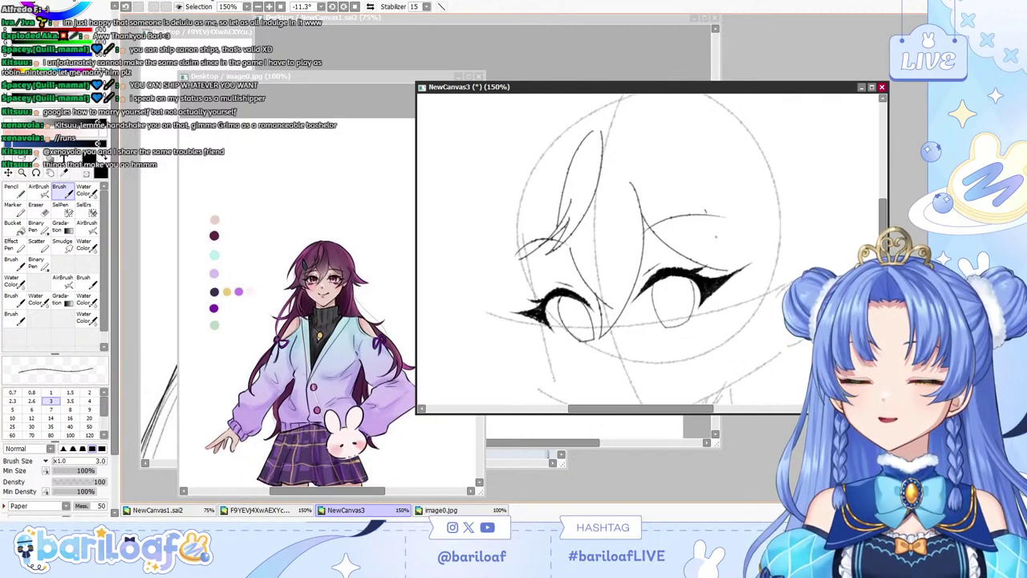
pyautogui.hotkey('ctrl', 'z')
# Draw the near side lock's inner edge as a curve passing the near eye's outer corner down to its tip.
pyautogui.moveTo(716, 237); pyautogui.dragTo(720, 333)
pyautogui.hotkey('ctrl', 'z')
pyautogui.hotkey('ctrl', 'z')
pyautogui.moveTo(719, 219); pyautogui.dragTo(705, 340)
pyautogui.hotkey('ctrl', 'z')
pyautogui.hotkey('ctrl', 'z')
pyautogui.moveTo(718, 243); pyautogui.dragTo(708, 334)
pyautogui.hotkey('ctrl', 'z')
# Try several curves for the near side lock's outer edge beyond the near eye's lashes.
pyautogui.moveTo(767, 228)
pyautogui.mouseDown()
pyautogui.moveTo(760, 308)
pyautogui.moveTo(739, 309)
pyautogui.mouseUp()
pyautogui.hotkey('ctrl', 'z')
pyautogui.hotkey('ctrl', 'z')
pyautogui.hotkey('ctrl', 'z')
pyautogui.hotkey('ctrl', 'z')
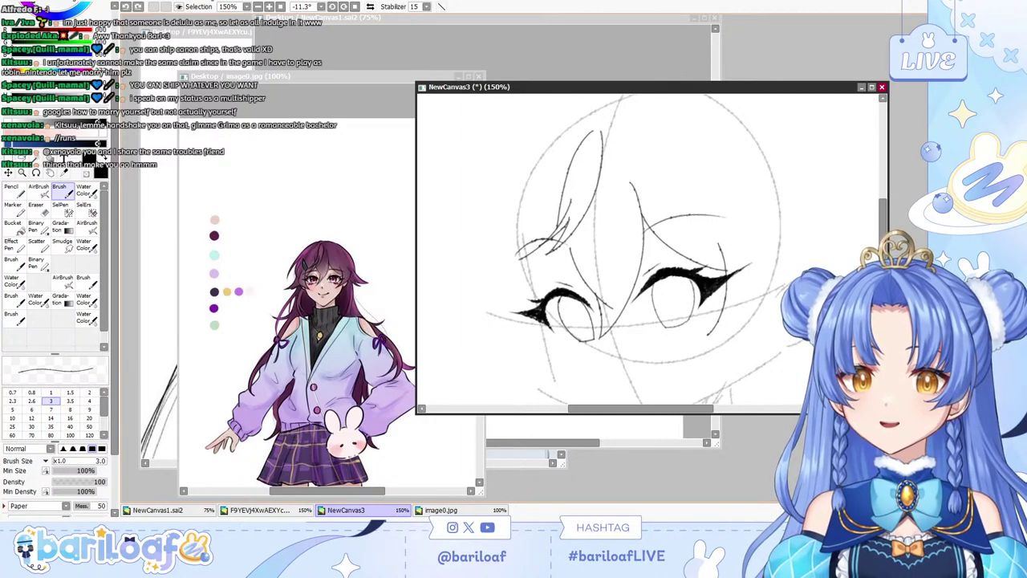
pyautogui.moveTo(750, 222); pyautogui.dragTo(705, 343)
pyautogui.hotkey('ctrl', 'z')
pyautogui.moveTo(763, 222); pyautogui.dragTo(742, 313)
pyautogui.hotkey('ctrl', 'z')
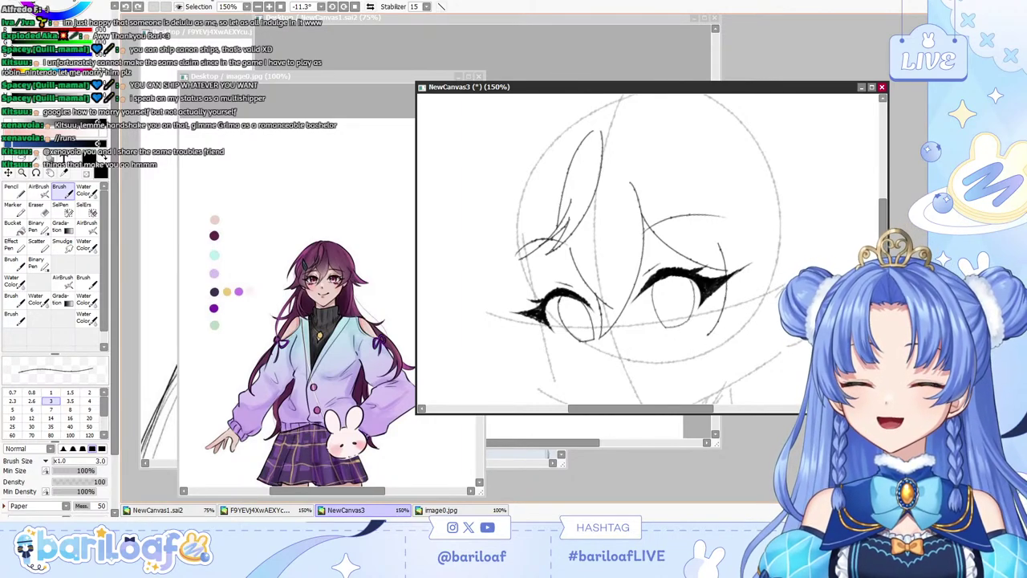
pyautogui.moveTo(749, 245); pyautogui.dragTo(764, 256)
pyautogui.hotkey('ctrl', 'z')
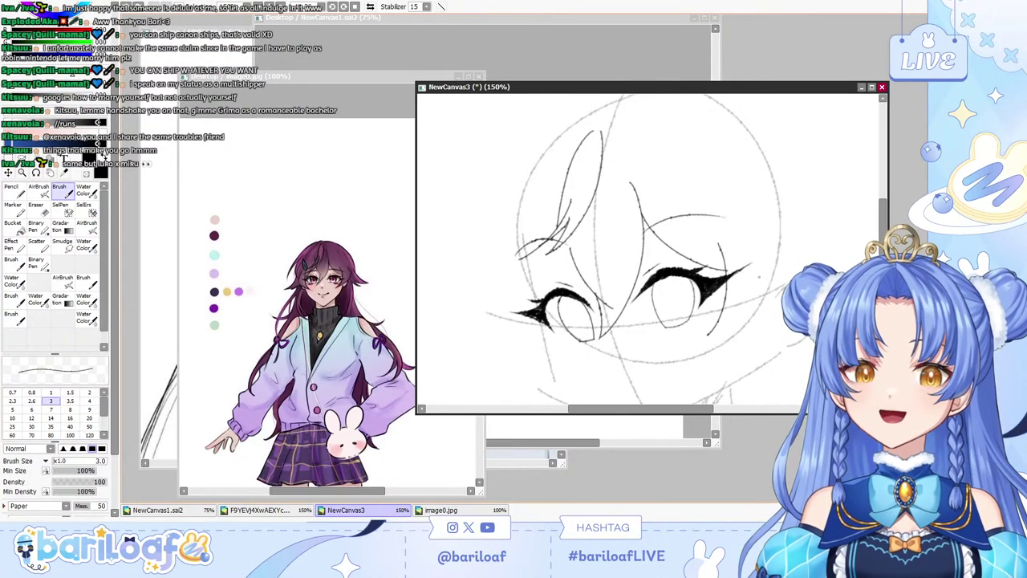
pyautogui.moveTo(767, 233); pyautogui.dragTo(764, 258)
pyautogui.hotkey('ctrl', 'z')
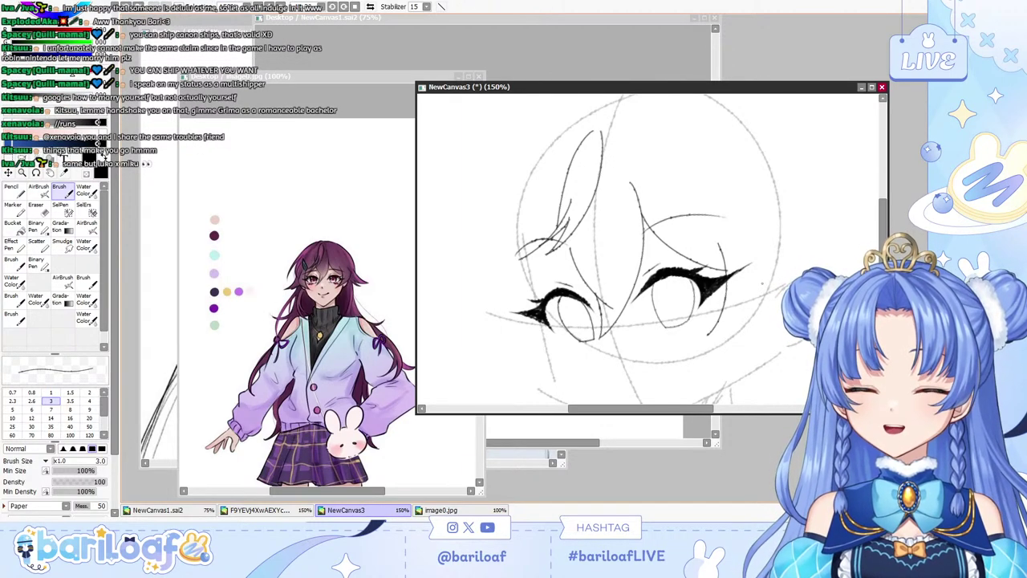
# Draw the near side lock's outer edge as a long bulging curve meeting the inner edge at the lower tip.
pyautogui.moveTo(758, 223); pyautogui.dragTo(762, 258)
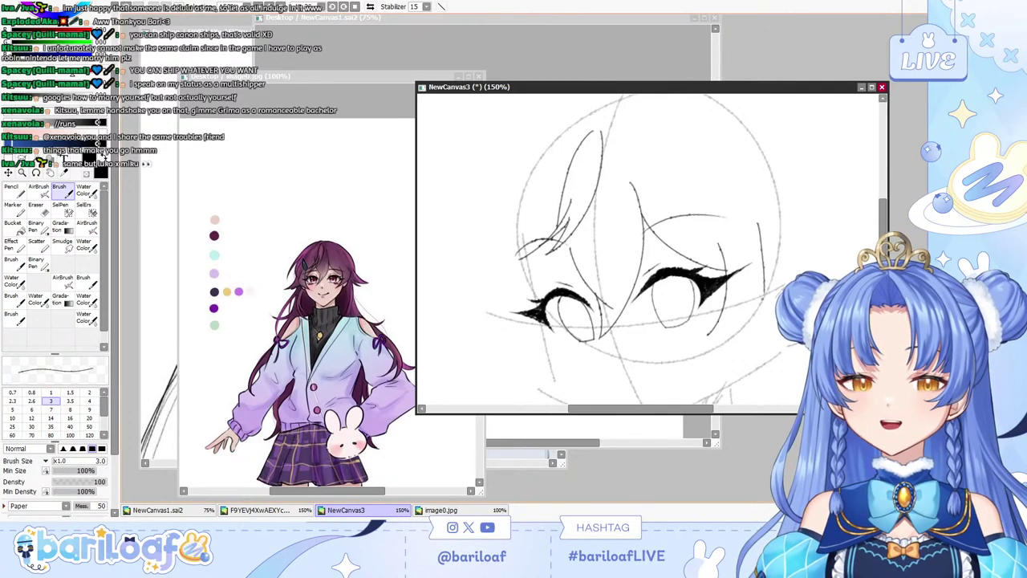
pyautogui.moveTo(755, 307); pyautogui.dragTo(714, 338)
pyautogui.hotkey('ctrl', 'z')
pyautogui.moveTo(757, 229)
pyautogui.mouseDown()
pyautogui.moveTo(760, 261)
pyautogui.moveTo(706, 342)
pyautogui.moveTo(759, 241)
pyautogui.moveTo(711, 334)
pyautogui.mouseUp()
pyautogui.hotkey('ctrl', 'z')
pyautogui.hotkey('ctrl', 'z')
pyautogui.hotkey('ctrl', 'z')
# Try an outward-curving hair flick beyond the near side of the head.
pyautogui.moveTo(772, 195)
pyautogui.mouseDown()
pyautogui.moveTo(783, 228)
pyautogui.moveTo(813, 233)
pyautogui.moveTo(844, 258)
pyautogui.mouseUp()
pyautogui.hotkey('ctrl', 'z')
pyautogui.hotkey('ctrl', 'z')
pyautogui.hotkey('ctrl', 'z')
pyautogui.moveTo(796, 182); pyautogui.dragTo(821, 222)
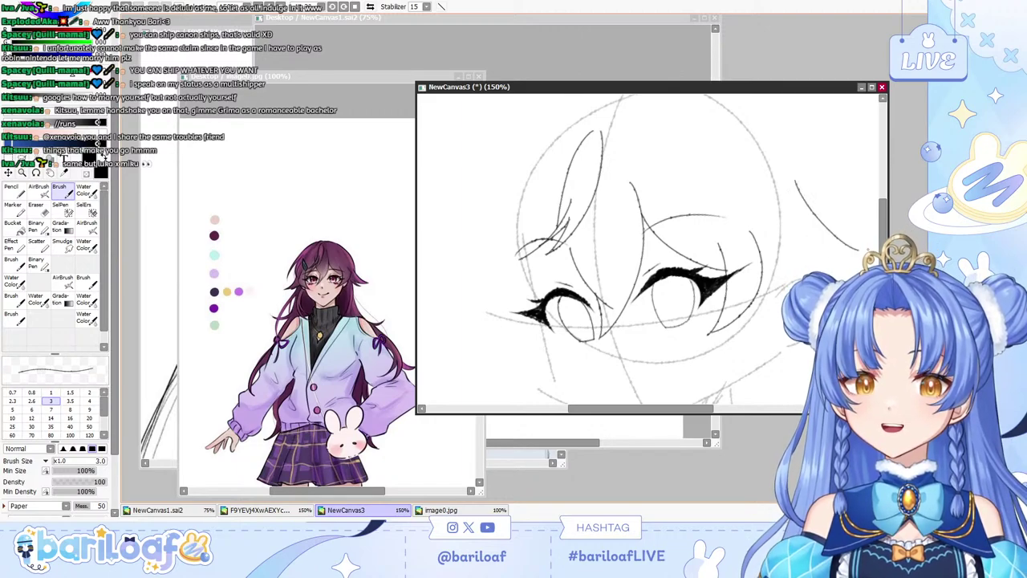
pyautogui.hotkey('ctrl', 'z')
# Draw a pointed hair flick sweeping outward from the far side of the face, with curved upper and lower edges.
pyautogui.moveTo(515, 255); pyautogui.dragTo(469, 323)
pyautogui.hotkey('ctrl', 'z')
pyautogui.moveTo(498, 253)
pyautogui.mouseDown()
pyautogui.moveTo(488, 334)
pyautogui.moveTo(516, 311)
pyautogui.mouseUp()
pyautogui.hotkey('ctrl', 'z')
pyautogui.moveTo(419, 340)
pyautogui.mouseDown()
pyautogui.moveTo(492, 314)
pyautogui.moveTo(478, 336)
pyautogui.mouseUp()
pyautogui.hotkey('ctrl', 'z')
pyautogui.hotkey('ctrl', 'z')
pyautogui.hotkey('ctrl', 'z')
pyautogui.hotkey('ctrl', 'z')
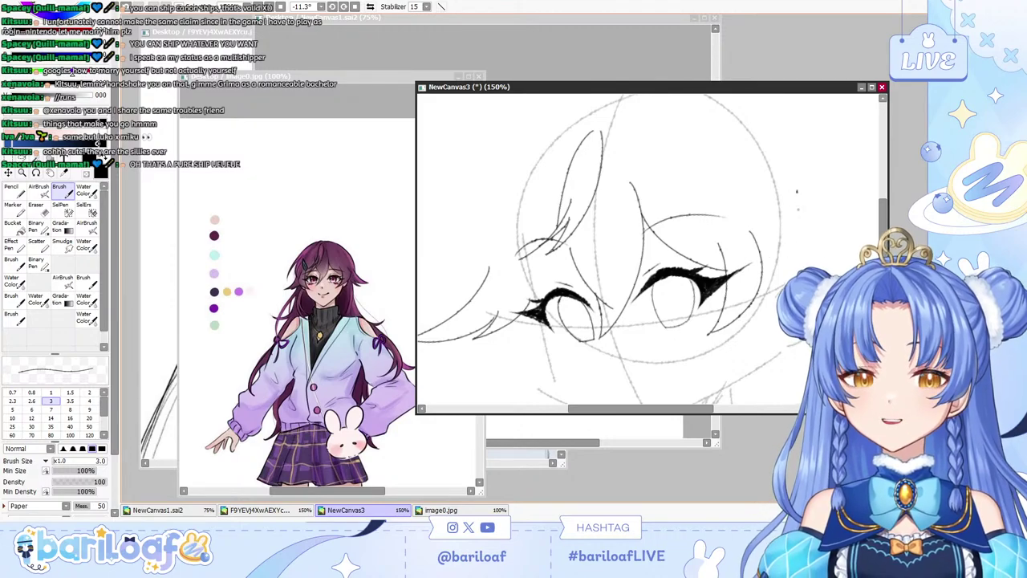
# Draw a pointed hair flick sweeping outward beyond the near side of the head, with curved upper and lower edges.
pyautogui.moveTo(804, 191); pyautogui.dragTo(857, 261)
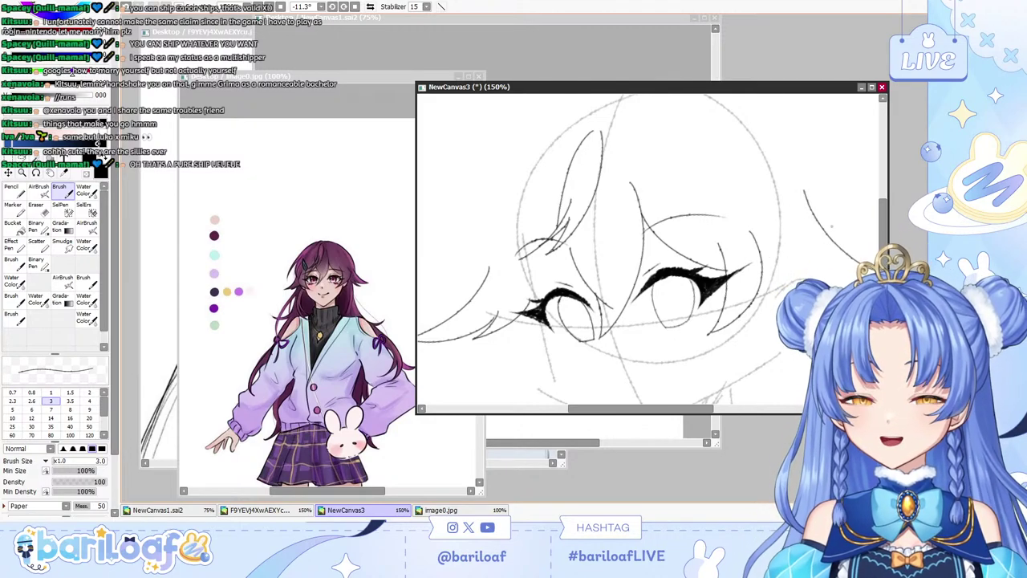
pyautogui.hotkey('ctrl', 'z')
pyautogui.press('pagedown')
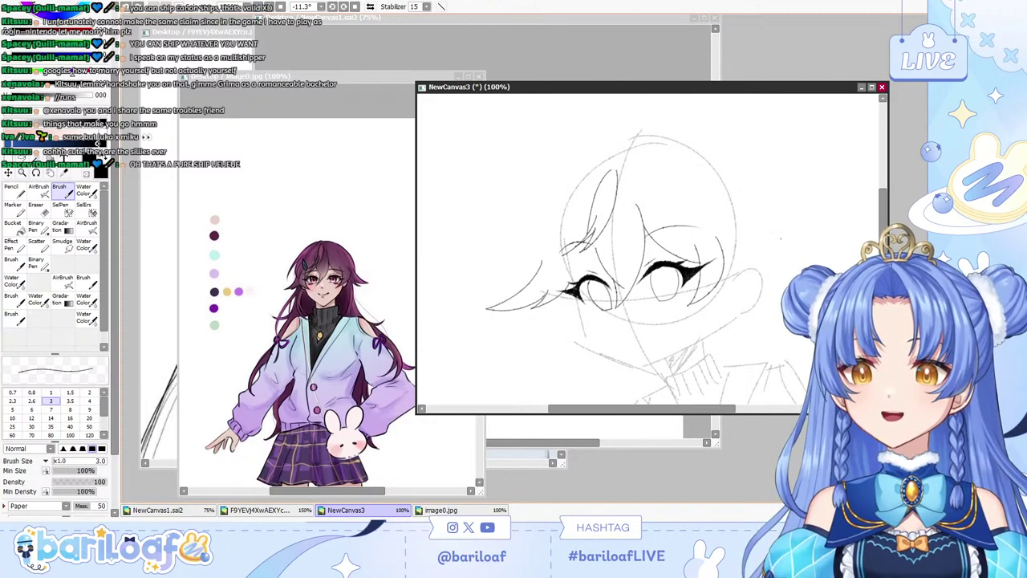
pyautogui.moveTo(764, 207); pyautogui.dragTo(801, 263)
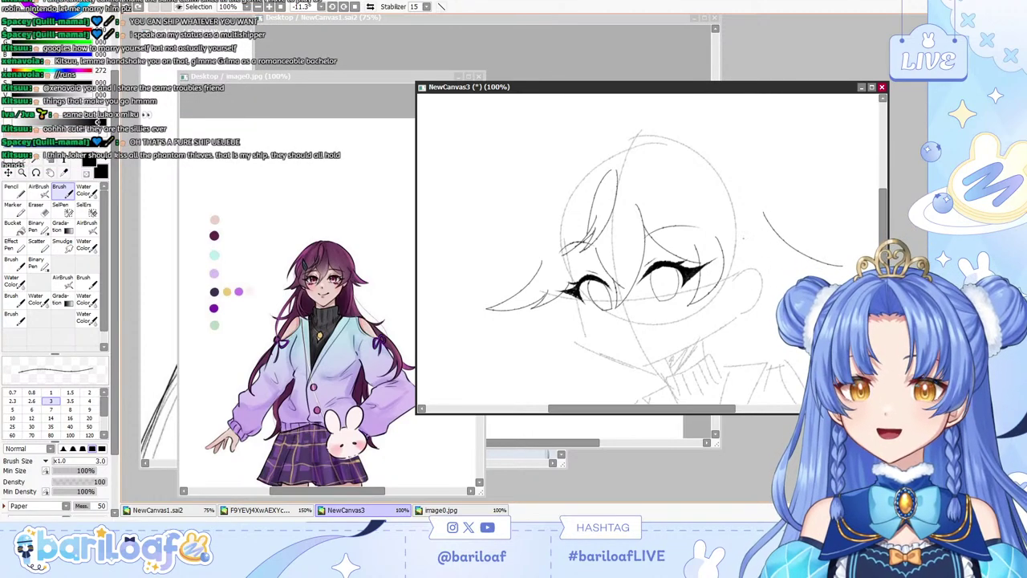
pyautogui.moveTo(747, 243); pyautogui.dragTo(790, 279)
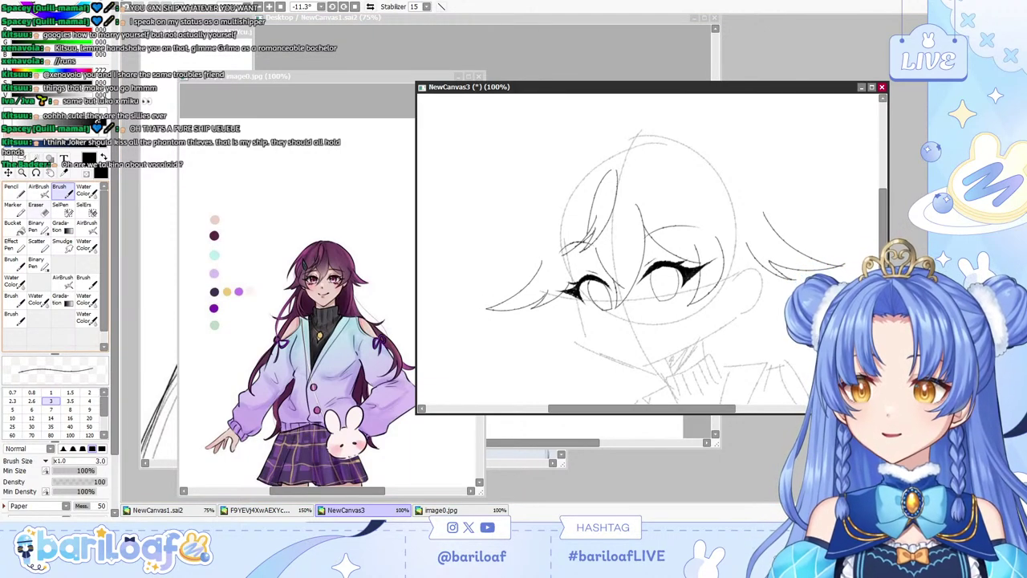
# Erase the overshooting tip of the near-side hair flick.
pyautogui.press('e')
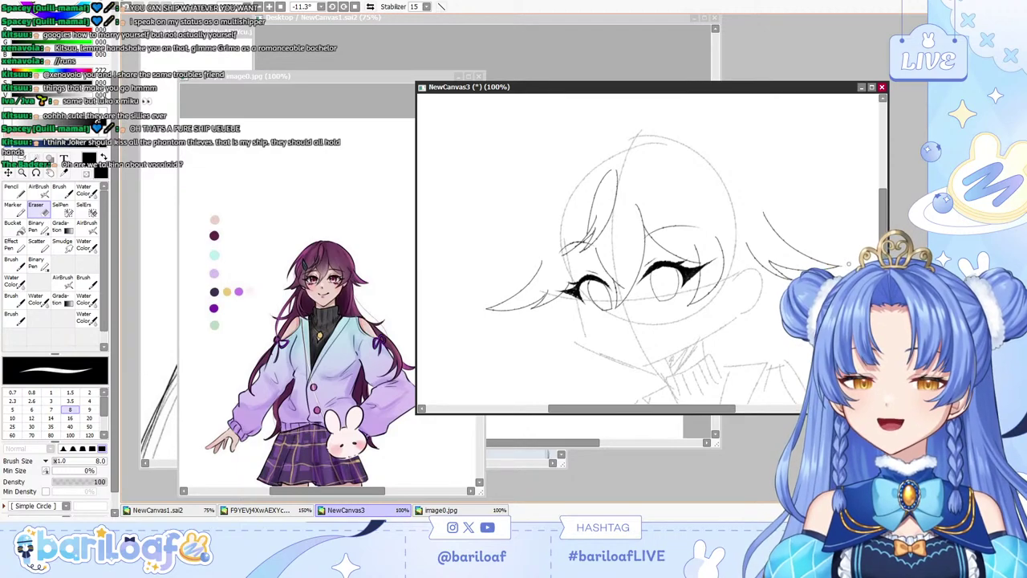
pyautogui.press('n')
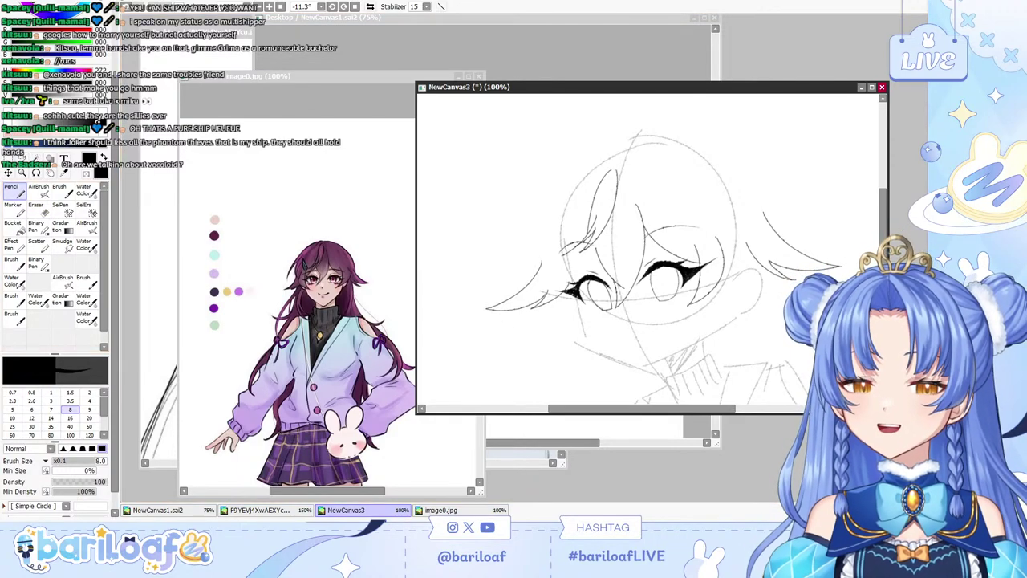
pyautogui.click(15, 227)
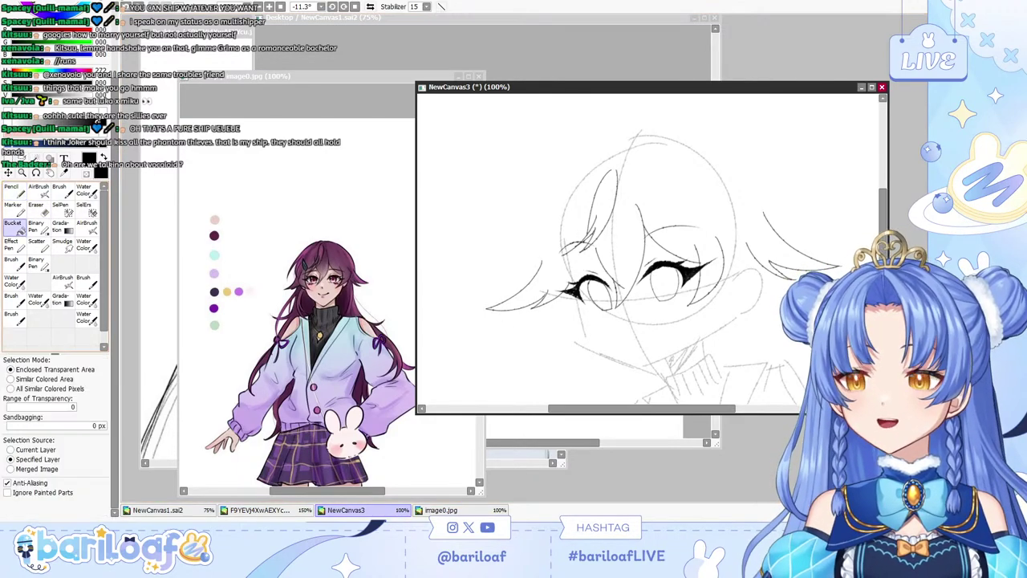
pyautogui.click(15, 209)
# Draw the hair's outer contour from the crown down to the far-side flick, with a parallel inner strand line beside it.
pyautogui.press('b')
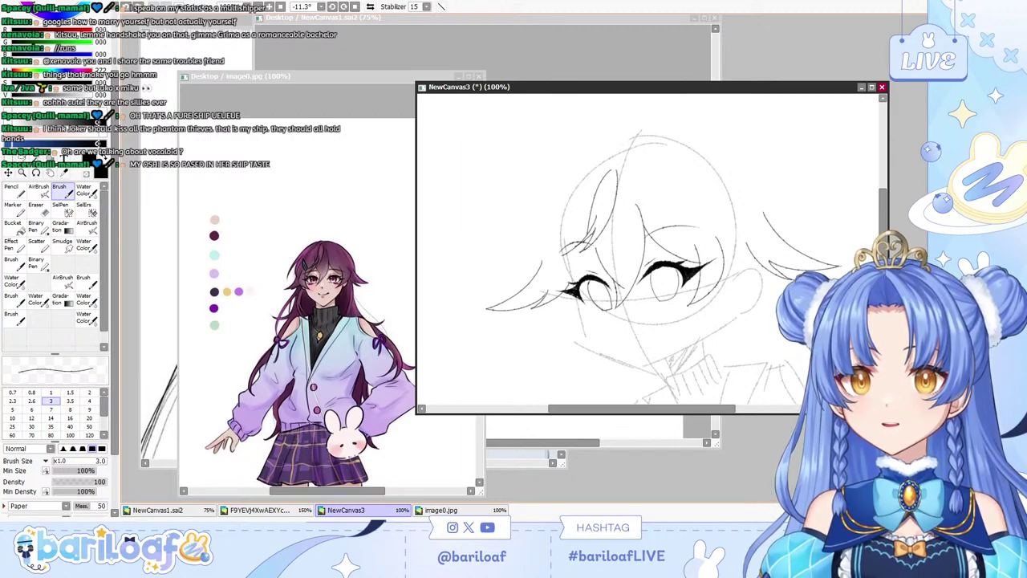
pyautogui.moveTo(629, 136); pyautogui.dragTo(531, 276)
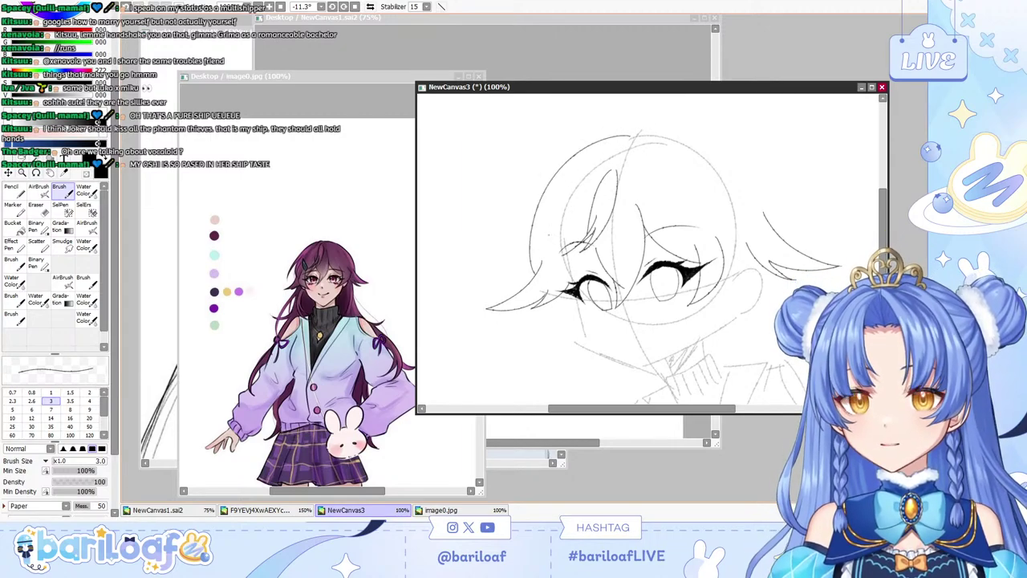
pyautogui.moveTo(562, 188); pyautogui.dragTo(533, 281)
pyautogui.hotkey('ctrl', 'z')
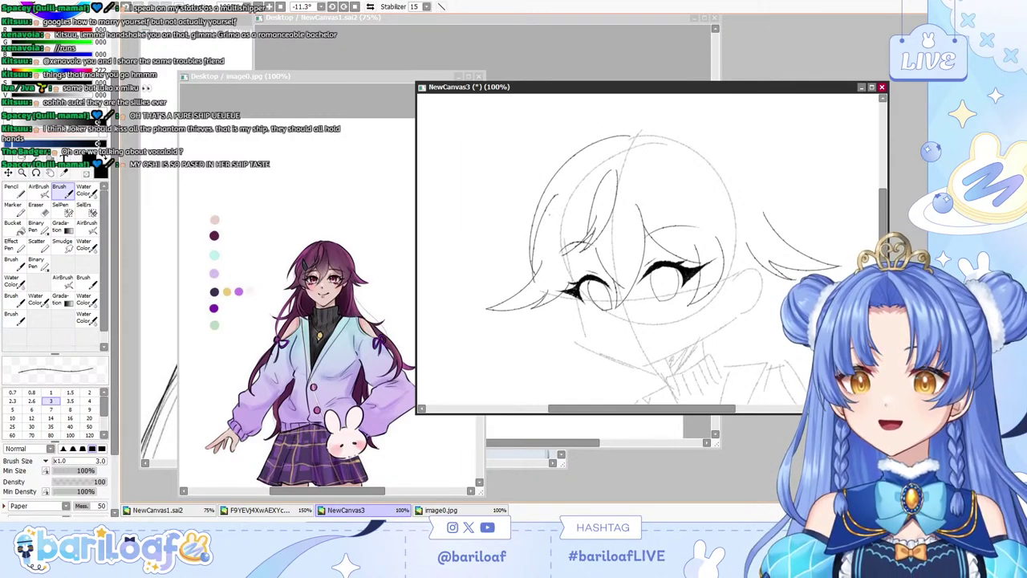
pyautogui.moveTo(558, 195); pyautogui.dragTo(540, 286)
pyautogui.hotkey('ctrl', 'z')
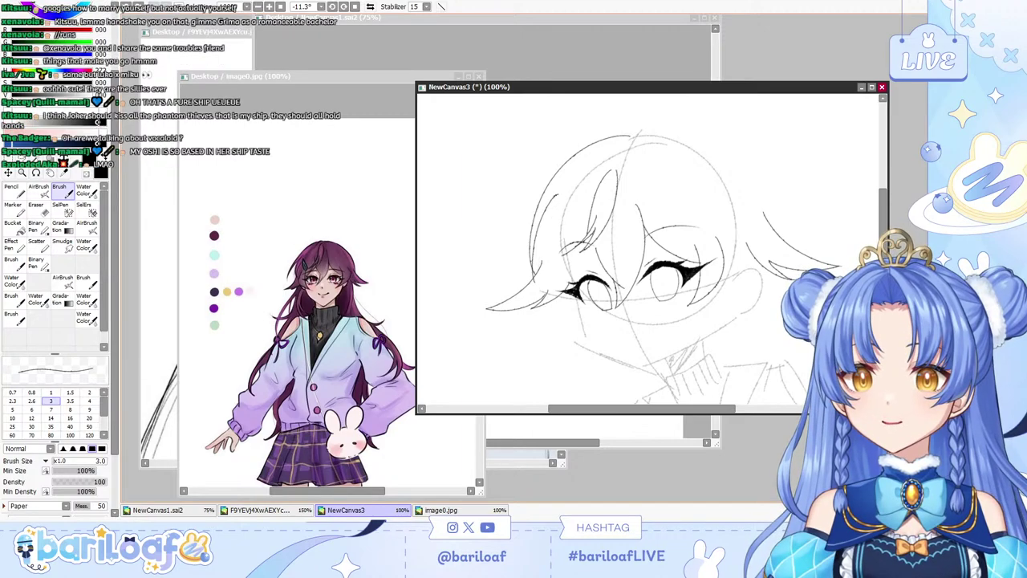
pyautogui.moveTo(557, 195); pyautogui.dragTo(539, 283)
# Draw a small pointed bang strand between the far-side hair contour and the narrow lock above the far eye.
pyautogui.moveTo(561, 201); pyautogui.dragTo(587, 234)
pyautogui.hotkey('ctrl', 'z')
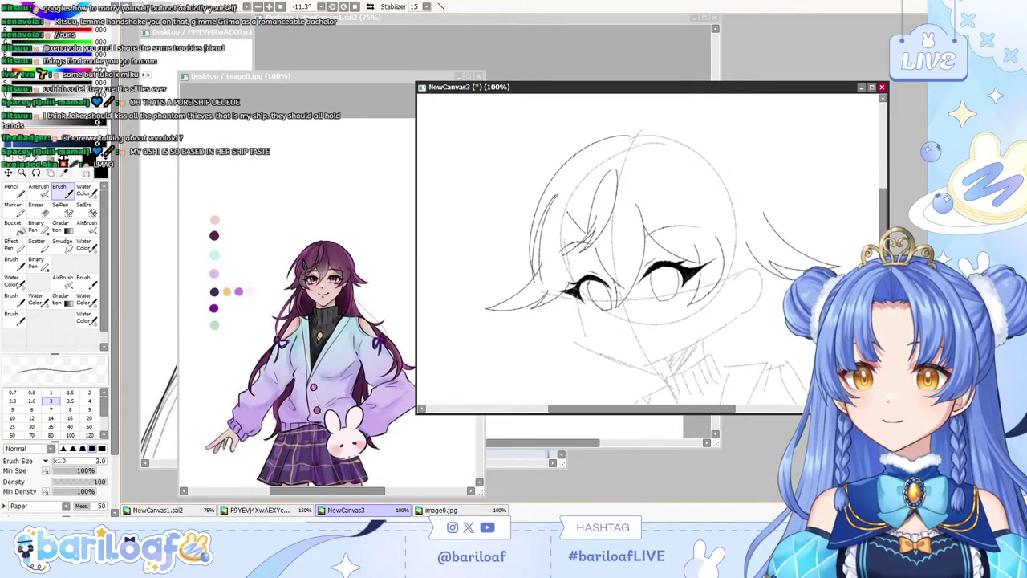
pyautogui.hotkey('ctrl', 'z')
pyautogui.moveTo(559, 201); pyautogui.dragTo(571, 251)
pyautogui.hotkey('ctrl', 'z')
pyautogui.moveTo(567, 207)
pyautogui.mouseDown()
pyautogui.moveTo(576, 252)
pyautogui.moveTo(583, 239)
pyautogui.moveTo(589, 322)
pyautogui.mouseUp()
pyautogui.hotkey('ctrl', 'z')
pyautogui.hotkey('ctrl', 'z')
pyautogui.hotkey('ctrl', 'z')
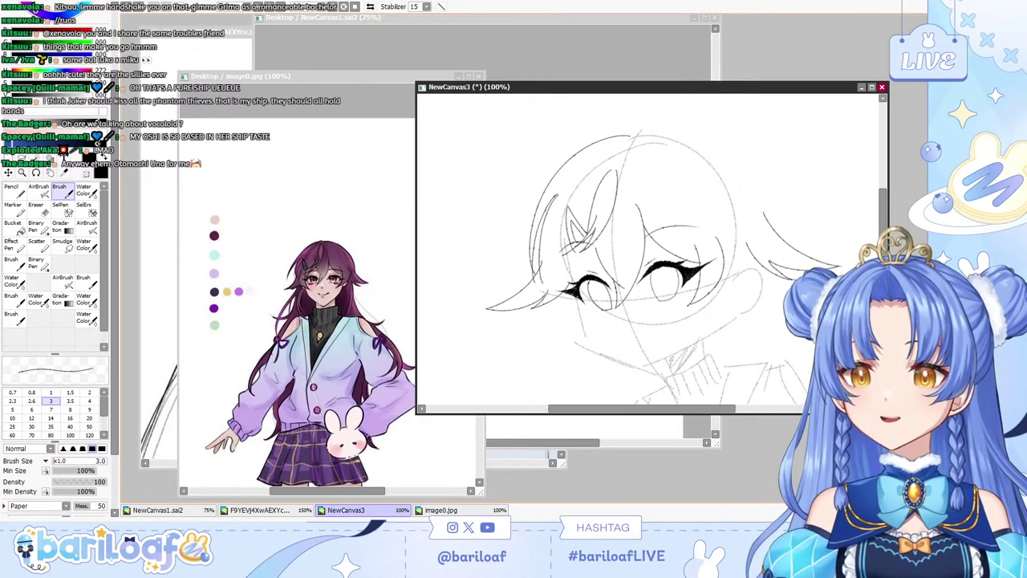
# Draw a pointed strand curving down past the outer corner of the far eye onto the cheek.
pyautogui.moveTo(572, 247)
pyautogui.mouseDown()
pyautogui.moveTo(594, 277)
pyautogui.moveTo(575, 312)
pyautogui.moveTo(591, 332)
pyautogui.moveTo(577, 282)
pyautogui.moveTo(595, 325)
pyautogui.mouseUp()
pyautogui.hotkey('ctrl', 'z')
pyautogui.hotkey('ctrl', 'z')
pyautogui.hotkey('ctrl', 'z')
pyautogui.hotkey('ctrl', 'z')
pyautogui.hotkey('ctrl', 'z')
pyautogui.moveTo(571, 262)
pyautogui.mouseDown()
pyautogui.moveTo(598, 327)
pyautogui.moveTo(552, 299)
pyautogui.moveTo(560, 335)
pyautogui.moveTo(596, 325)
pyautogui.moveTo(562, 310)
pyautogui.moveTo(603, 326)
pyautogui.mouseUp()
pyautogui.hotkey('ctrl', 'z')
pyautogui.hotkey('ctrl', 'z')
pyautogui.hotkey('ctrl', 'z')
pyautogui.hotkey('ctrl', 'z')
pyautogui.press('e')
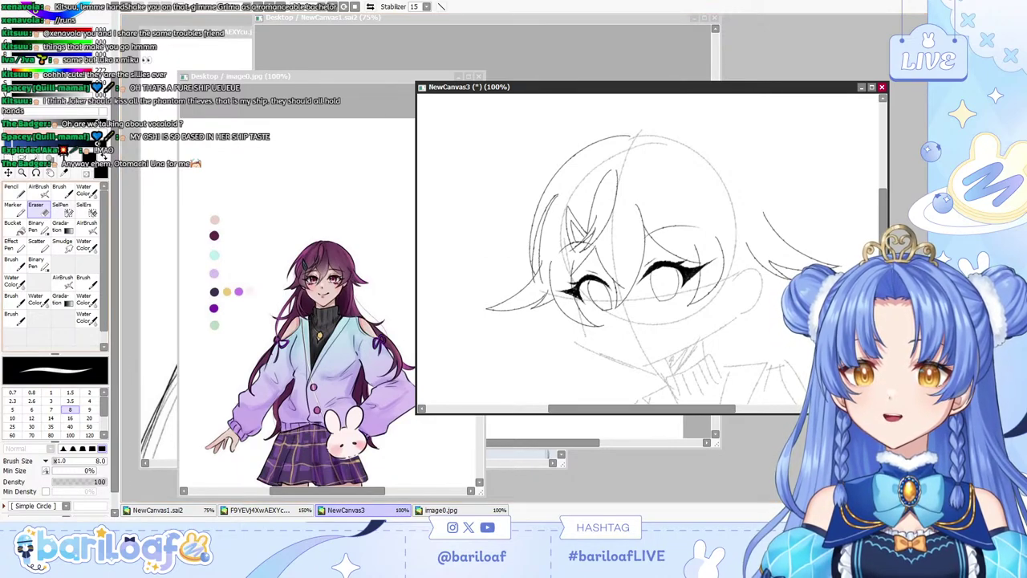
pyautogui.click(14, 209)
pyautogui.click(15, 192)
pyautogui.click(14, 209)
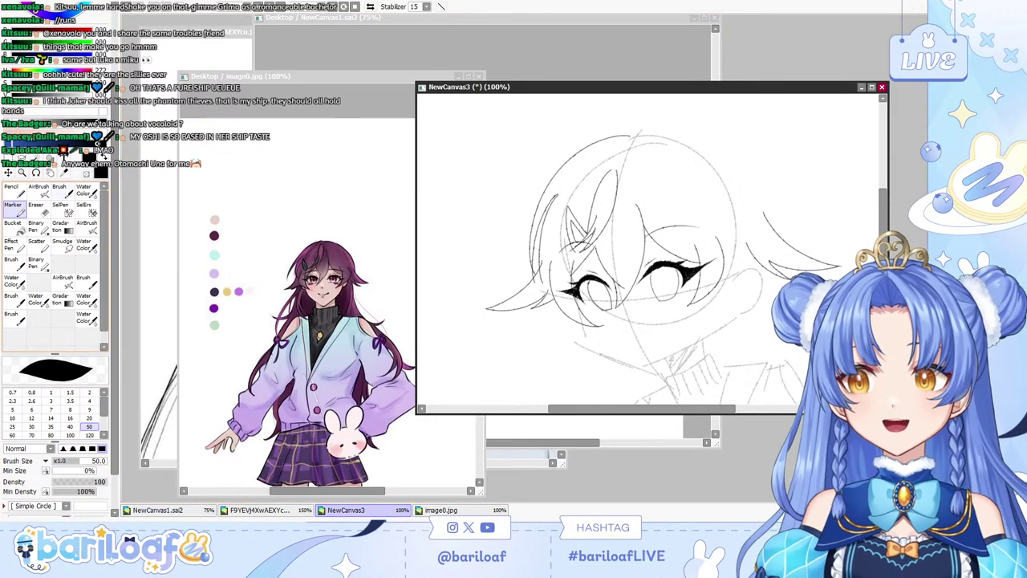
# Draw a long hair lock bulging outward below the far-side flick and curving back in toward the shoulder bow.
pyautogui.press('b')
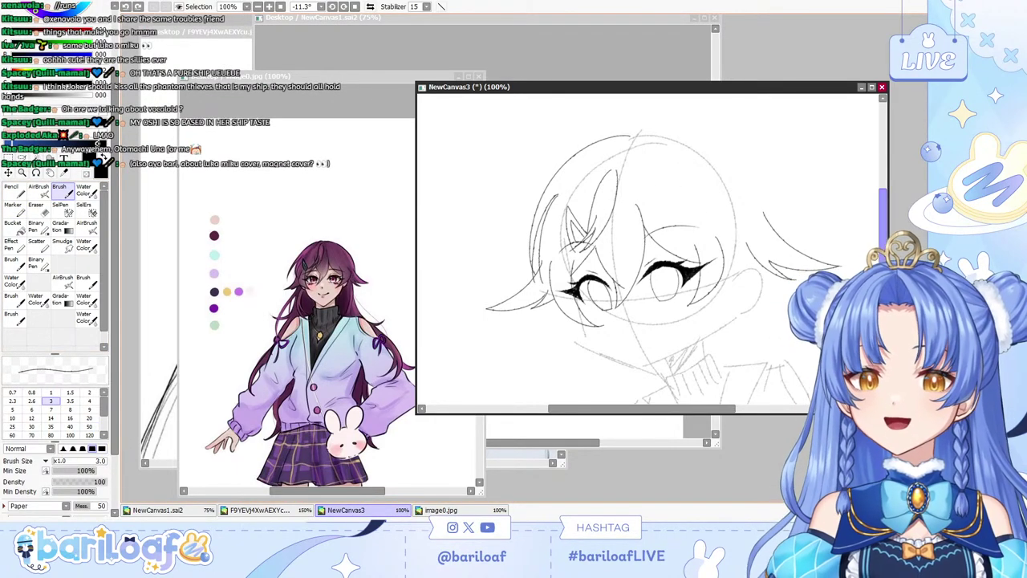
pyautogui.scroll(-3, 650, 248)
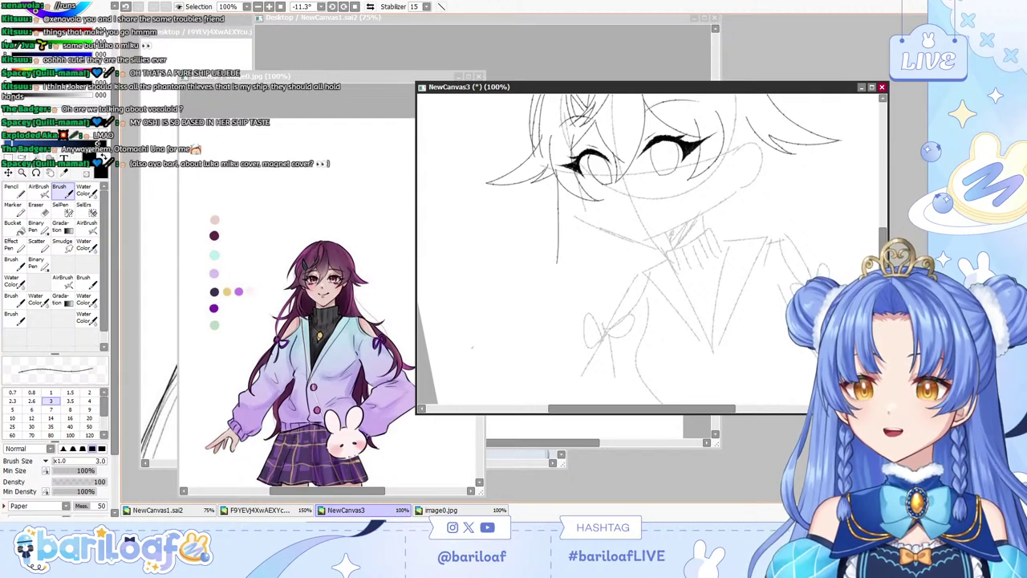
pyautogui.moveTo(555, 152)
pyautogui.mouseDown()
pyautogui.moveTo(572, 333)
pyautogui.moveTo(534, 233)
pyautogui.moveTo(507, 268)
pyautogui.moveTo(564, 338)
pyautogui.moveTo(524, 269)
pyautogui.moveTo(578, 349)
pyautogui.mouseUp()
pyautogui.hotkey('ctrl', 'z')
pyautogui.hotkey('ctrl', 'z')
pyautogui.hotkey('ctrl', 'z')
pyautogui.hotkey('ctrl', 'z')
pyautogui.moveTo(555, 209)
pyautogui.mouseDown()
pyautogui.moveTo(550, 333)
pyautogui.moveTo(582, 370)
pyautogui.mouseUp()
pyautogui.hotkey('ctrl', 'z')
pyautogui.hotkey('ctrl', 'z')
pyautogui.moveTo(549, 213); pyautogui.dragTo(594, 371)
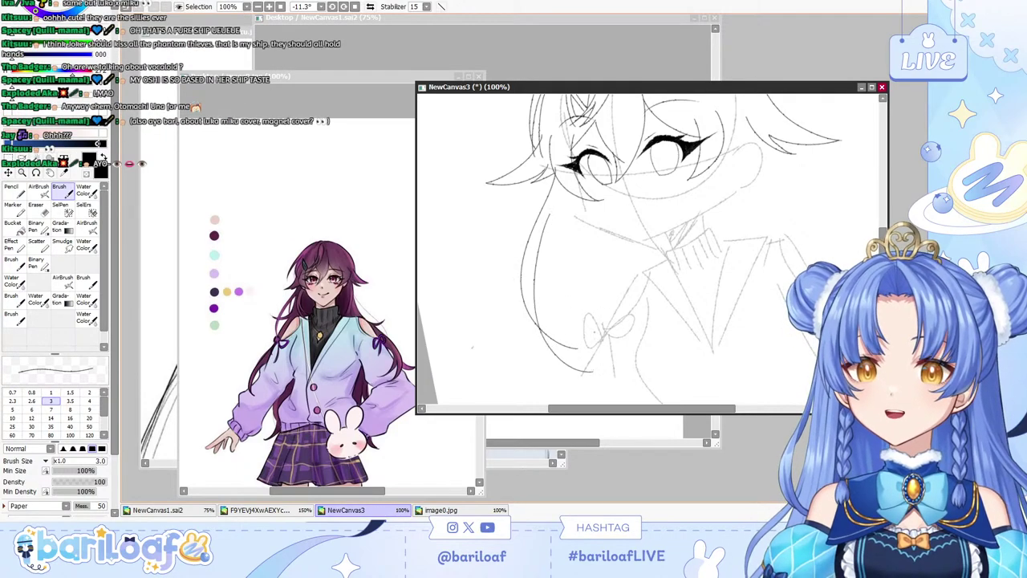
# Try an inner edge line for the long far-side lock, running down from beside the cheek.
pyautogui.press('e')
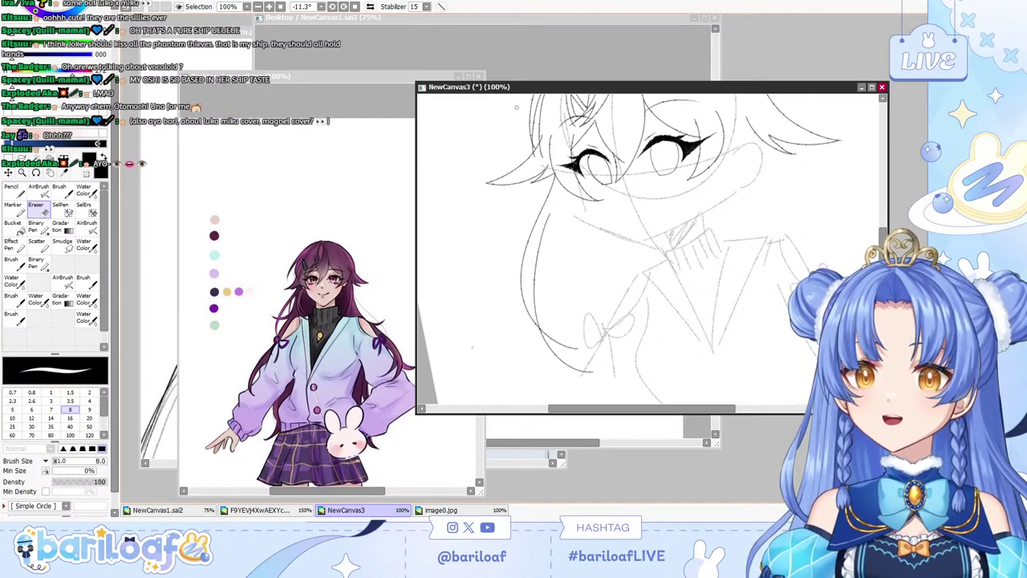
pyautogui.press('b')
pyautogui.moveTo(580, 221); pyautogui.dragTo(583, 292)
pyautogui.hotkey('ctrl', 'z')
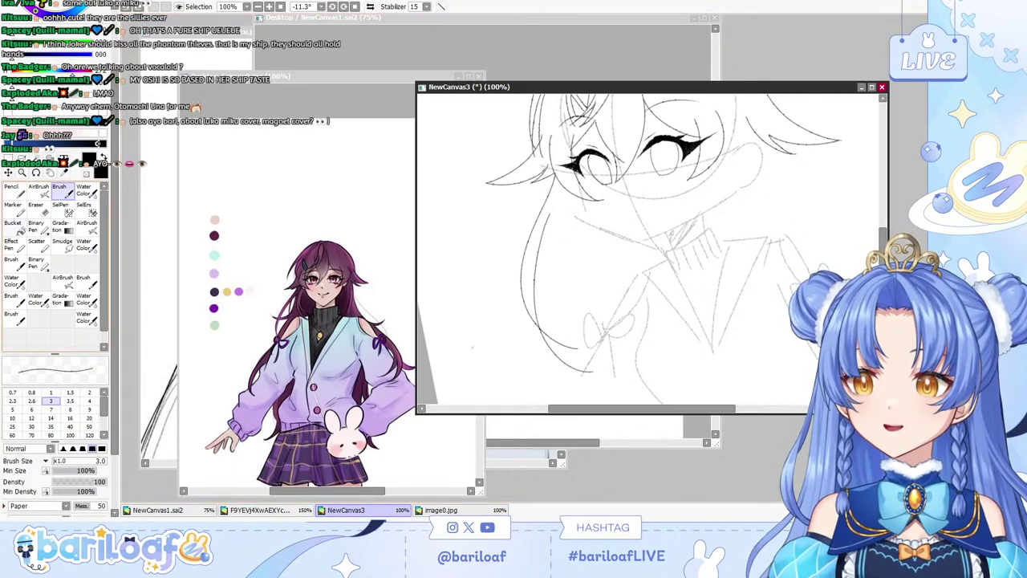
pyautogui.click(15, 210)
pyautogui.moveTo(557, 213); pyautogui.dragTo(585, 292)
pyautogui.hotkey('ctrl', 'z')
pyautogui.press('b')
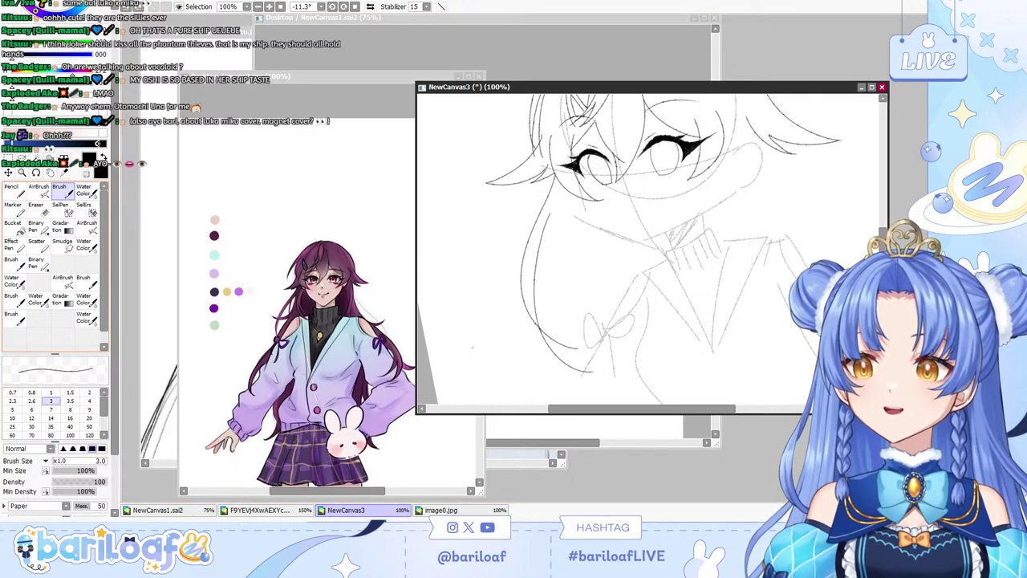
pyautogui.moveTo(584, 200); pyautogui.dragTo(594, 282)
pyautogui.hotkey('ctrl', 'z')
pyautogui.moveTo(573, 202); pyautogui.dragTo(590, 283)
pyautogui.hotkey('ctrl', 'z')
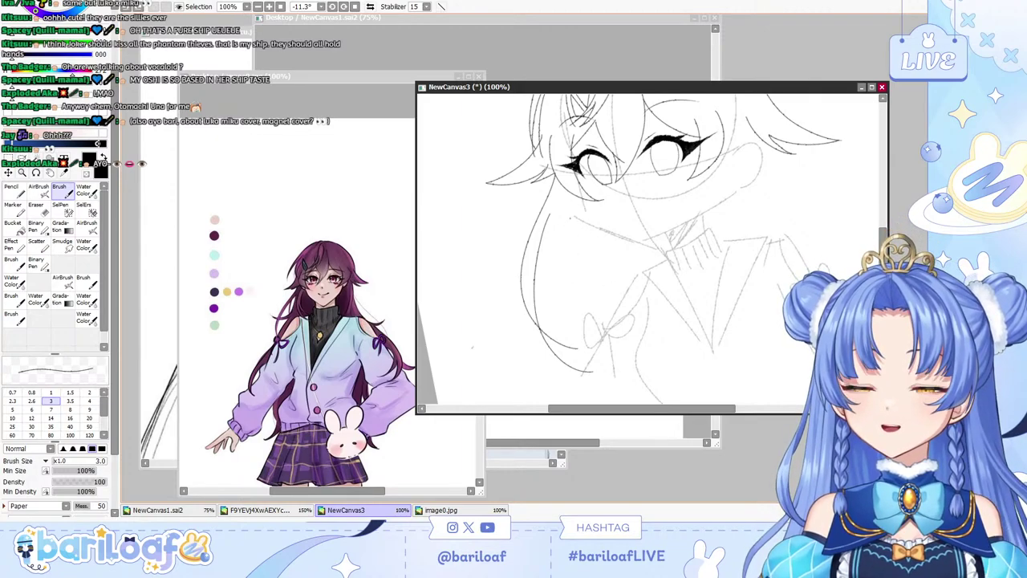
pyautogui.moveTo(571, 201); pyautogui.dragTo(588, 265)
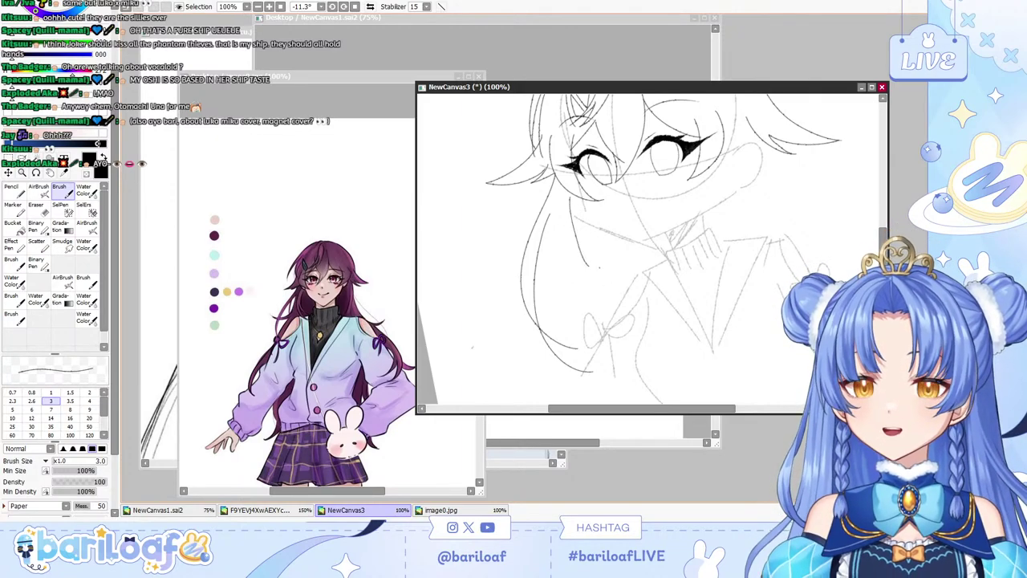
pyautogui.hotkey('ctrl', 'z')
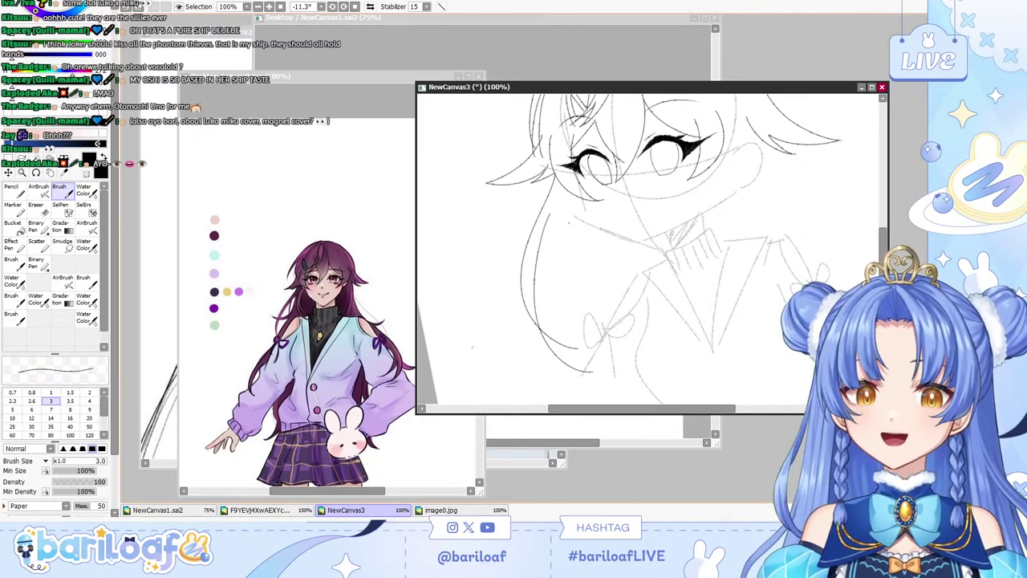
# Draw pointed inner strands curving down from the far cheek, with two staggered tips beside the neck.
pyautogui.hotkey('alt', 'Tab')
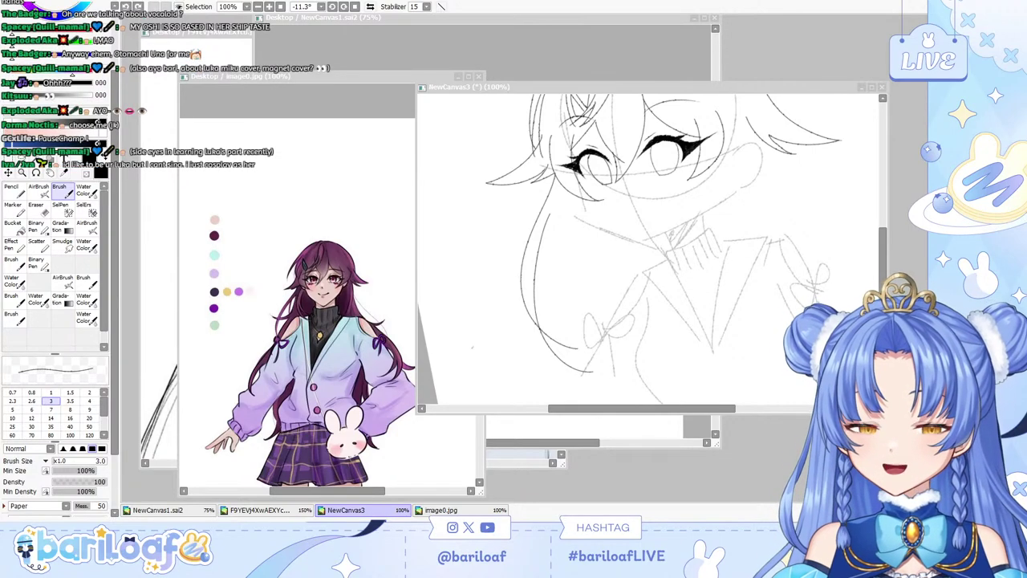
pyautogui.click(594, 301)
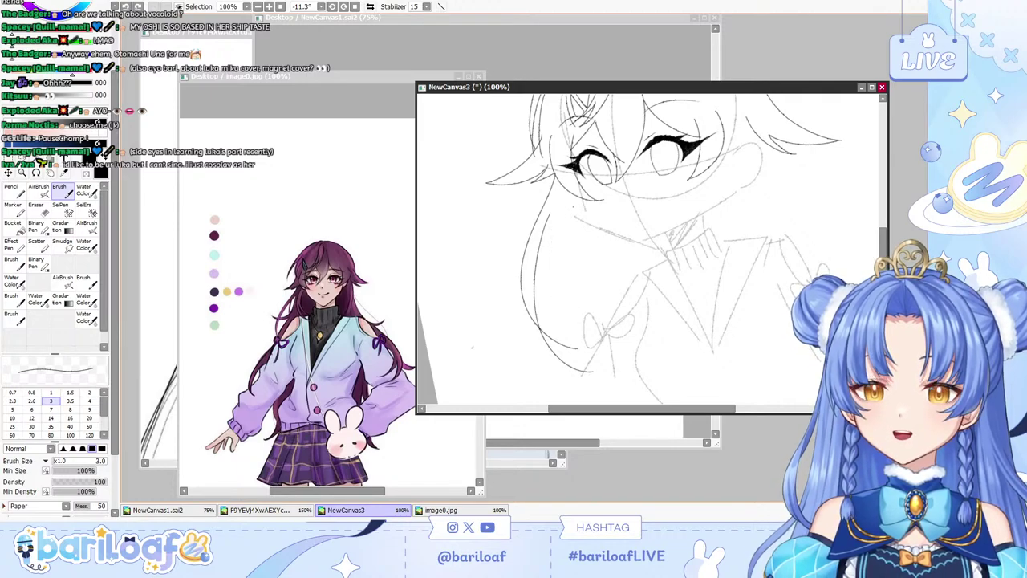
pyautogui.moveTo(576, 201); pyautogui.dragTo(595, 293)
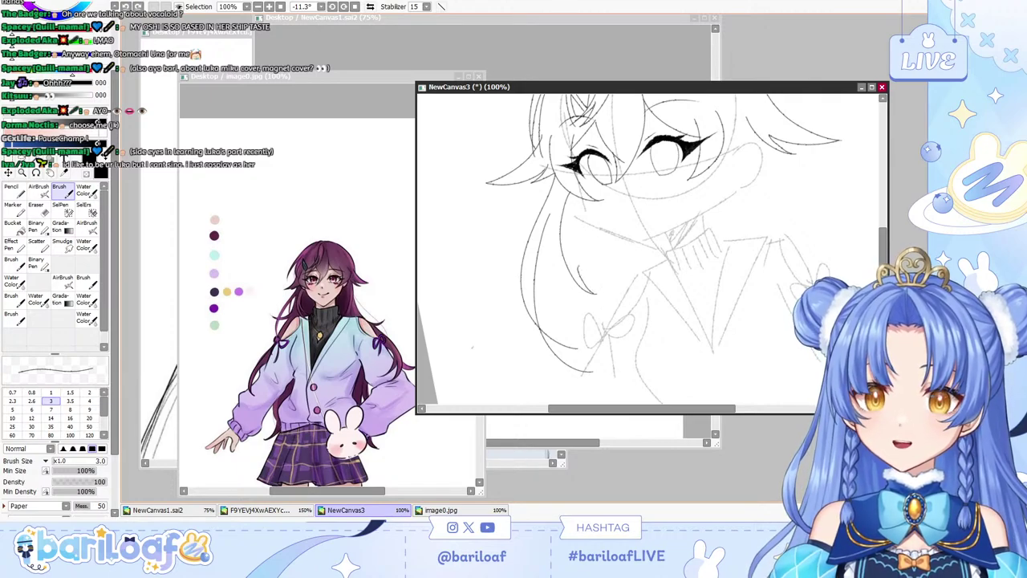
pyautogui.moveTo(577, 266); pyautogui.dragTo(619, 278)
pyautogui.hotkey('ctrl', 'z')
pyautogui.moveTo(571, 207); pyautogui.dragTo(617, 277)
pyautogui.hotkey('ctrl', 'z')
pyautogui.hotkey('ctrl', 'y')
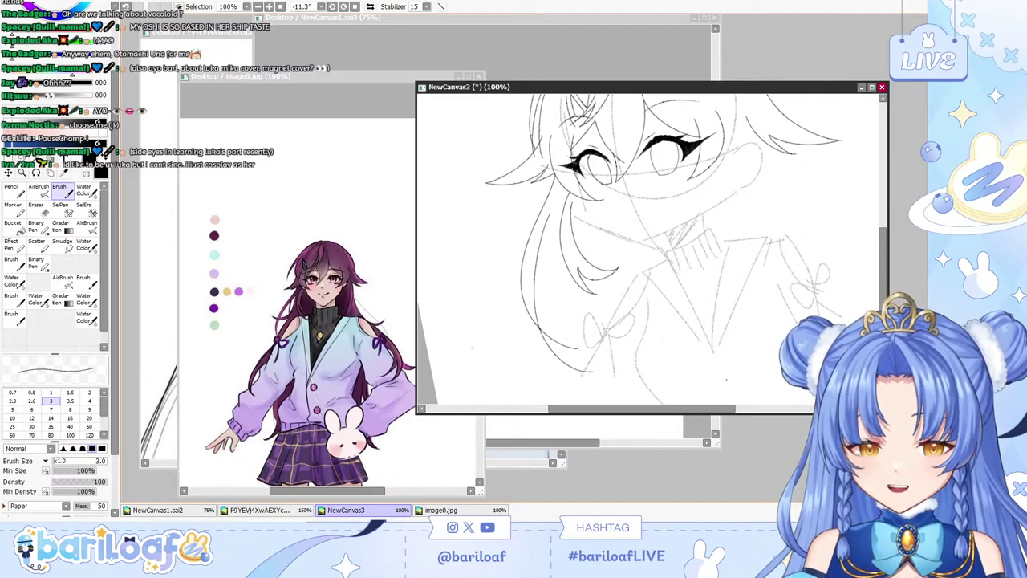
# Draw a long hair strand sweeping from under the near-side flick down and outward past the shoulder.
pyautogui.moveTo(761, 154); pyautogui.dragTo(771, 224)
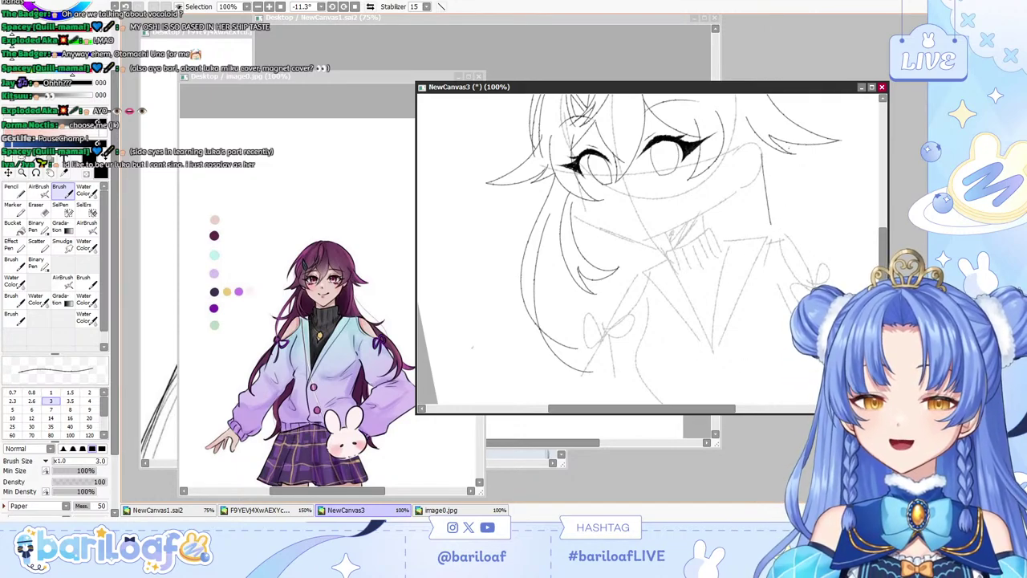
pyautogui.hotkey('ctrl', 'z')
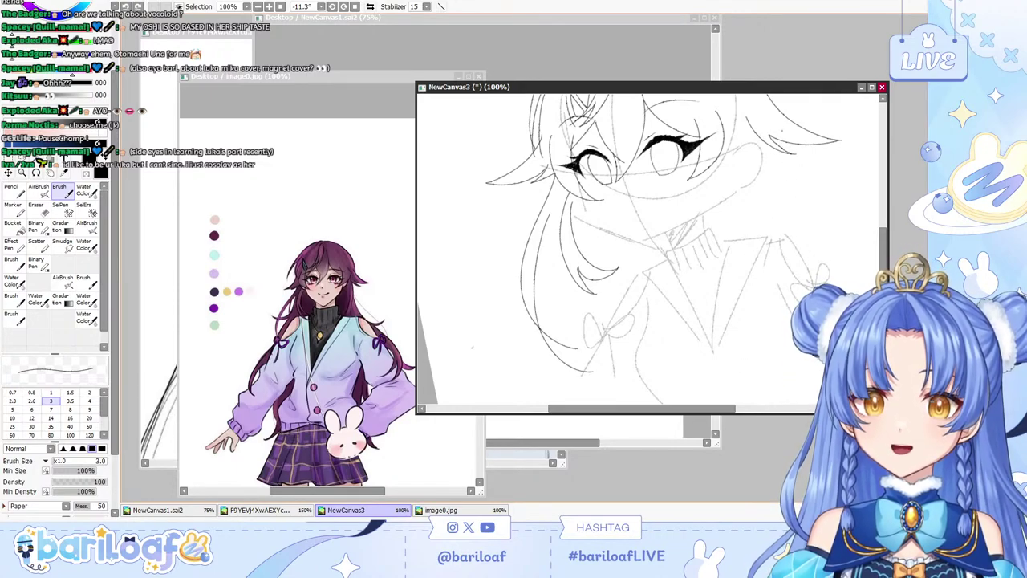
pyautogui.moveTo(782, 129); pyautogui.dragTo(872, 227)
pyautogui.hotkey('ctrl', 'z')
pyautogui.press('pagedown')
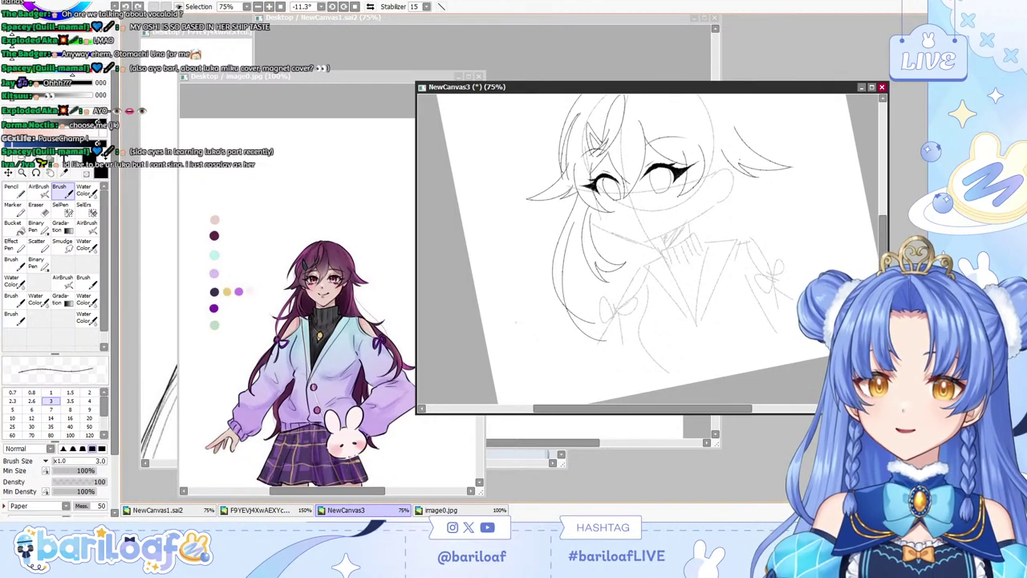
pyautogui.hotkey('ctrl', 'z')
pyautogui.moveTo(740, 163)
pyautogui.mouseDown()
pyautogui.moveTo(766, 232)
pyautogui.moveTo(839, 247)
pyautogui.mouseUp()
pyautogui.hotkey('ctrl', 'z')
pyautogui.moveTo(740, 163); pyautogui.dragTo(846, 245)
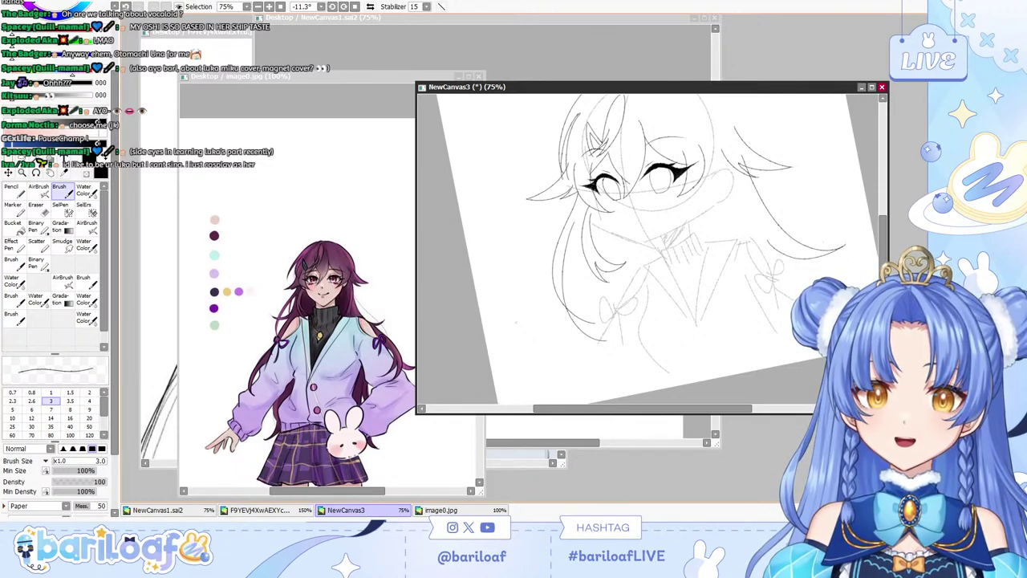
pyautogui.press('e')
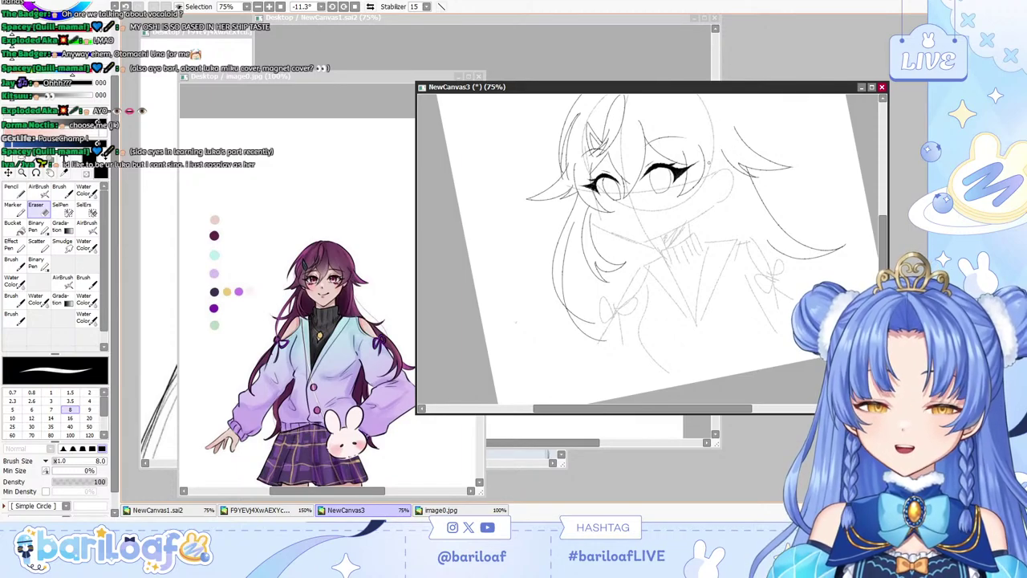
# Draw a long outer hair strand sweeping down from the far-side lock, with a short inner line near its tip.
pyautogui.press('b')
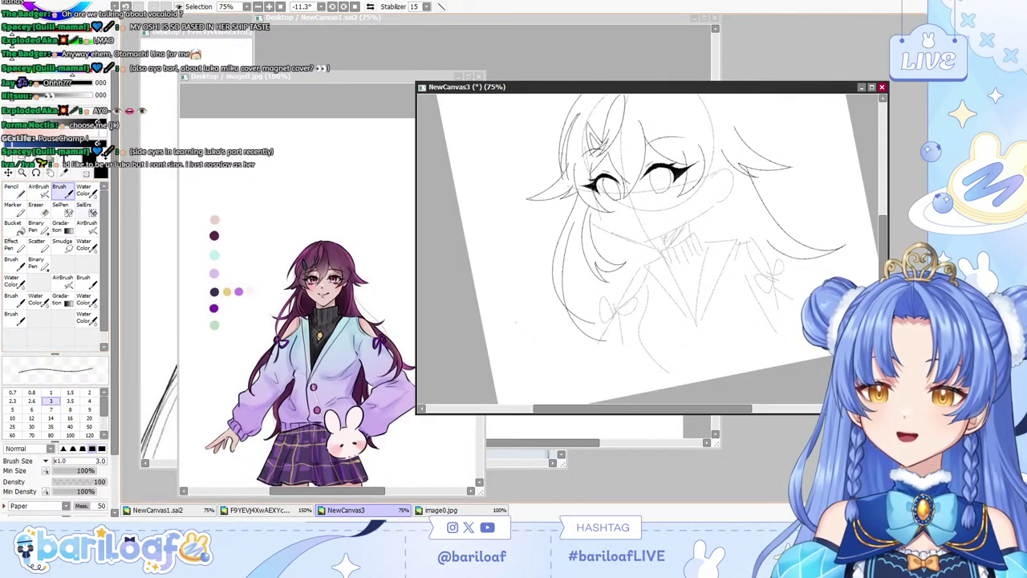
pyautogui.moveTo(572, 283); pyautogui.dragTo(555, 354)
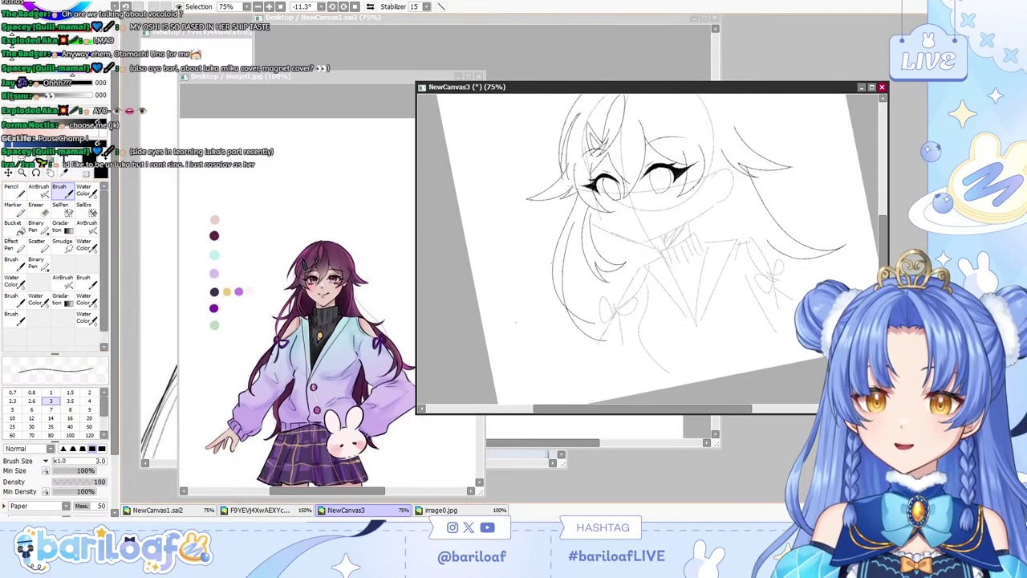
pyautogui.moveTo(572, 222); pyautogui.dragTo(537, 390)
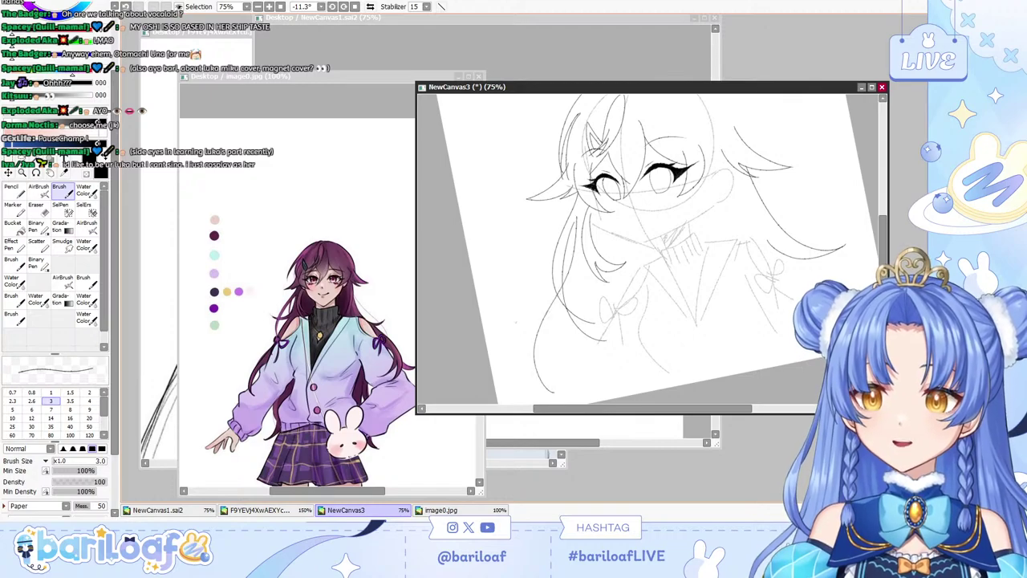
pyautogui.hotkey('ctrl', 'z')
pyautogui.moveTo(575, 222); pyautogui.dragTo(554, 382)
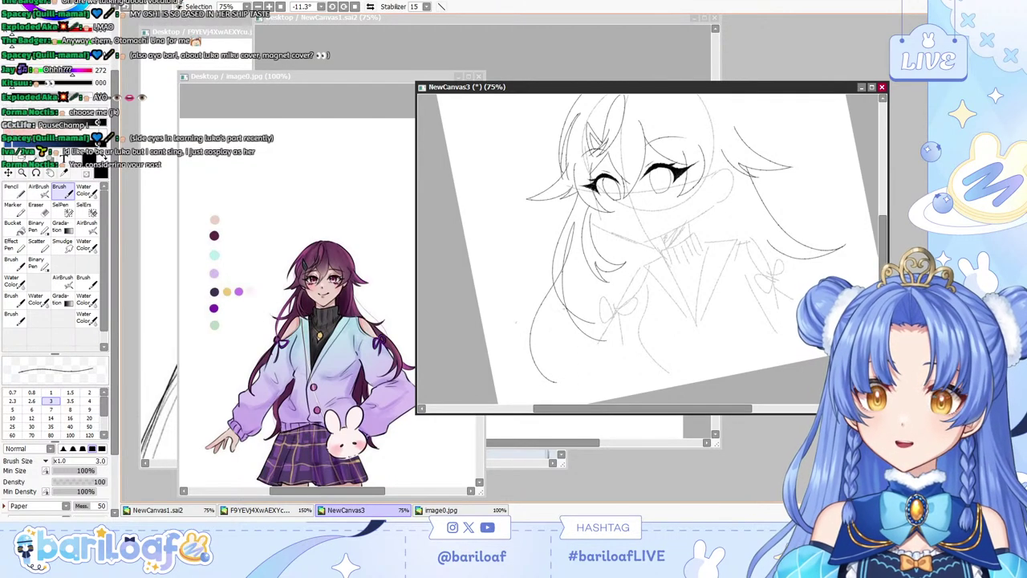
pyautogui.moveTo(541, 344)
pyautogui.mouseDown()
pyautogui.moveTo(555, 382)
pyautogui.moveTo(544, 382)
pyautogui.mouseUp()
pyautogui.hotkey('ctrl', 'z')
pyautogui.hotkey('ctrl', 'z')
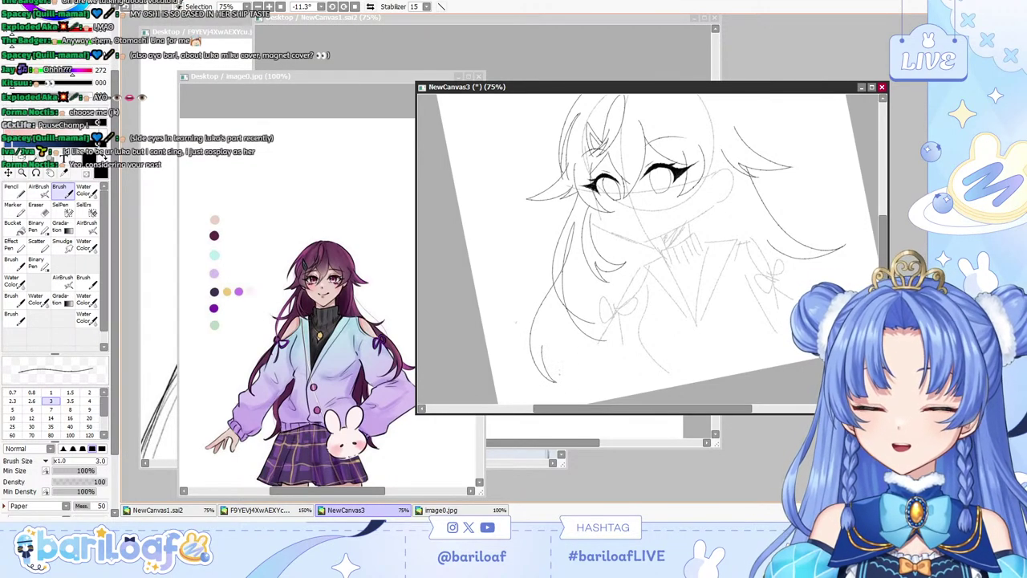
pyautogui.press('e')
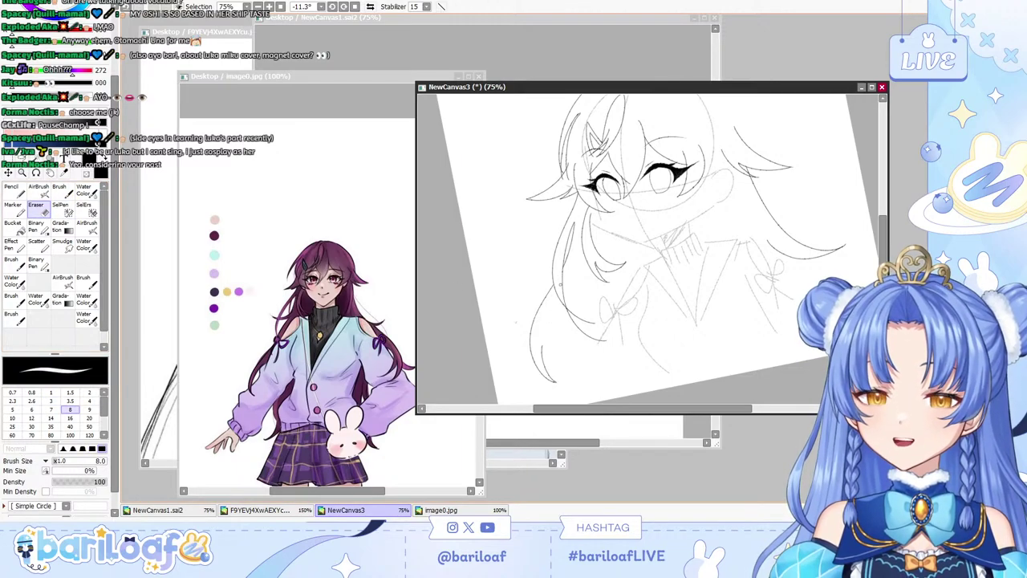
# Draw the head's crown outline from the hair parting around to the near-side hair flick.
pyautogui.scroll(3, 652, 249)
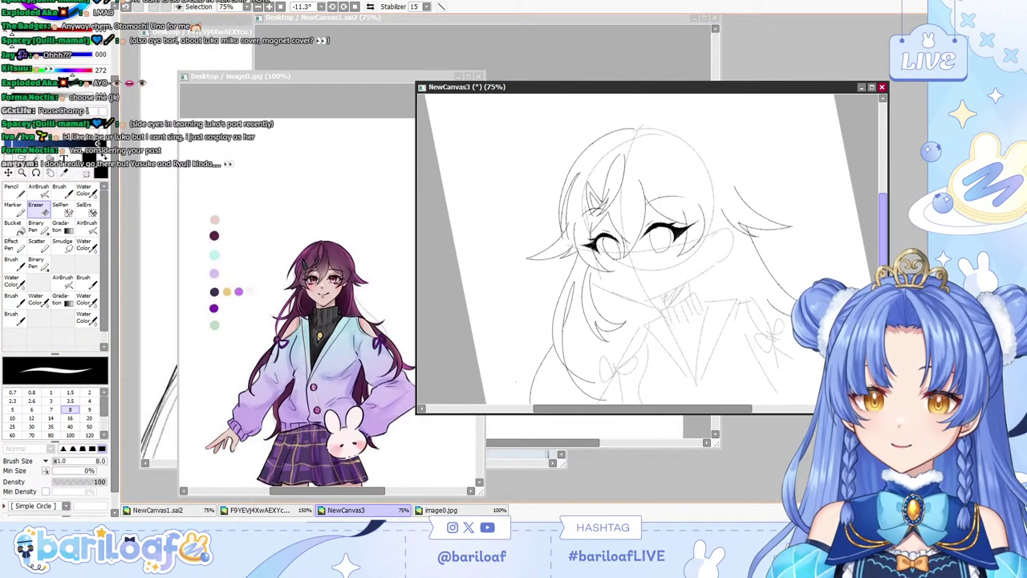
pyautogui.scroll(-1, 652, 248)
pyautogui.click(14, 191)
pyautogui.press('b')
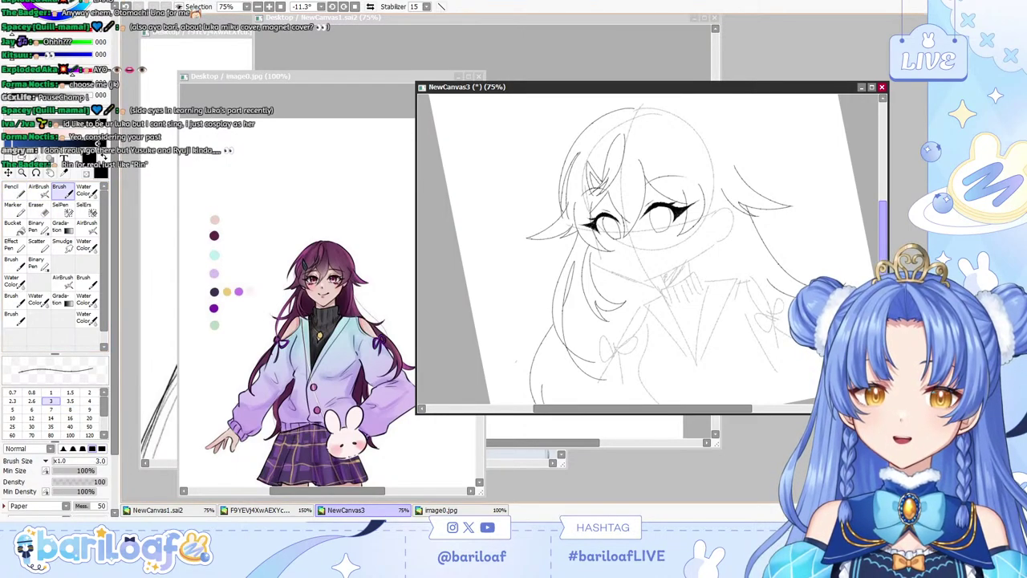
pyautogui.scroll(2, 652, 249)
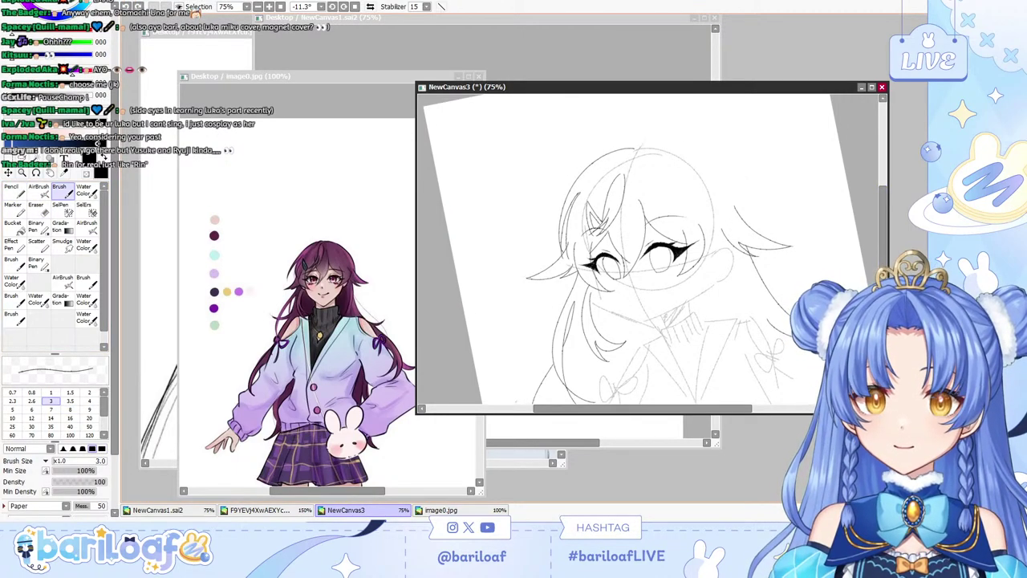
pyautogui.moveTo(638, 146); pyautogui.dragTo(746, 220)
pyautogui.hotkey('ctrl', 'z')
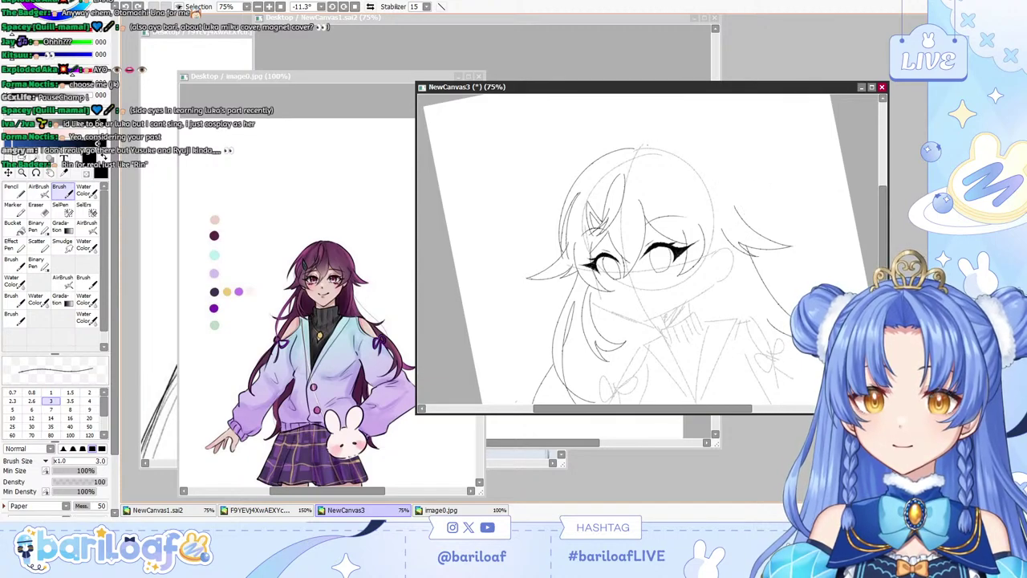
pyautogui.moveTo(637, 145); pyautogui.dragTo(740, 238)
pyautogui.hotkey('ctrl', 'z')
pyautogui.moveTo(637, 145)
pyautogui.mouseDown()
pyautogui.moveTo(752, 188)
pyautogui.moveTo(761, 233)
pyautogui.mouseUp()
pyautogui.hotkey('ctrl', 'z')
pyautogui.moveTo(638, 145); pyautogui.dragTo(741, 242)
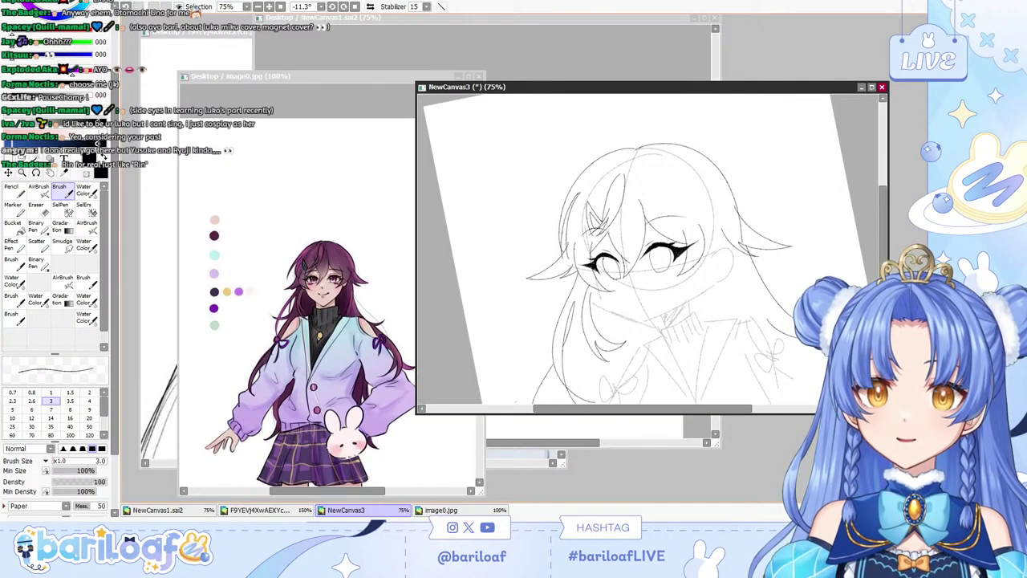
# Draw pointed inner hair strands curving down beside the near cheek and over the neck, and tidy their lines.
pyautogui.press('e')
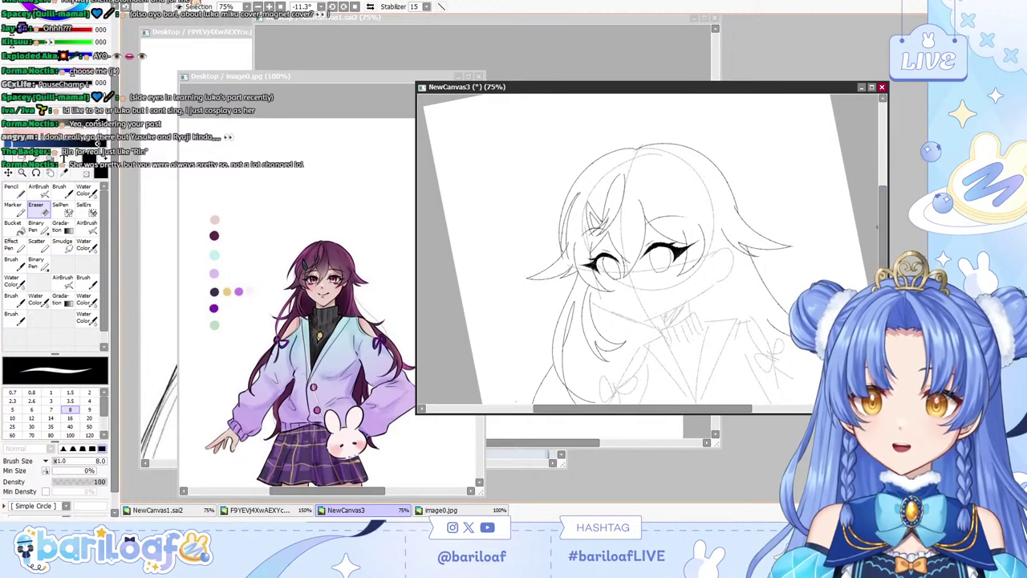
pyautogui.click(14, 210)
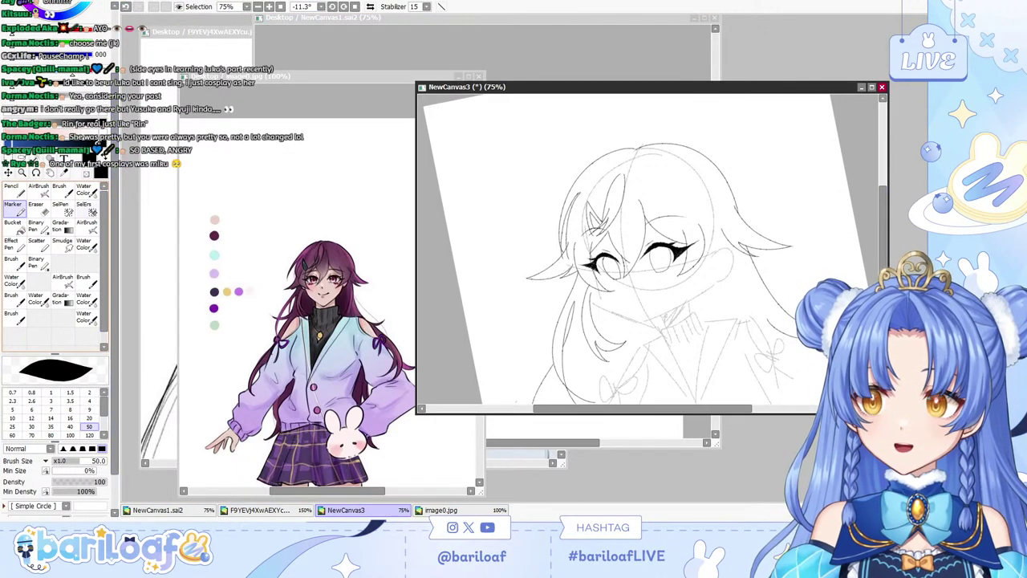
pyautogui.click(38, 190)
pyautogui.click(61, 190)
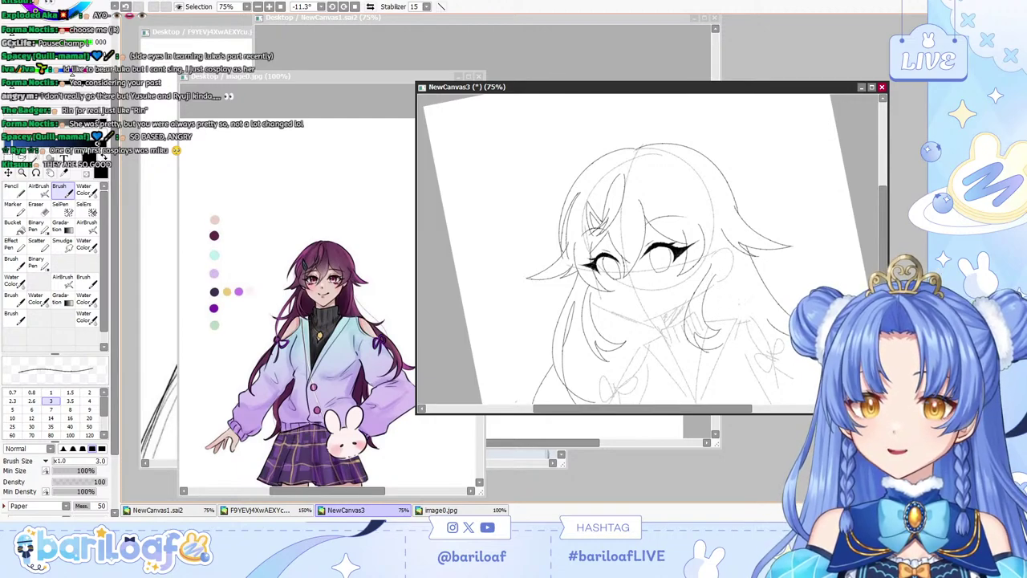
pyautogui.press('e')
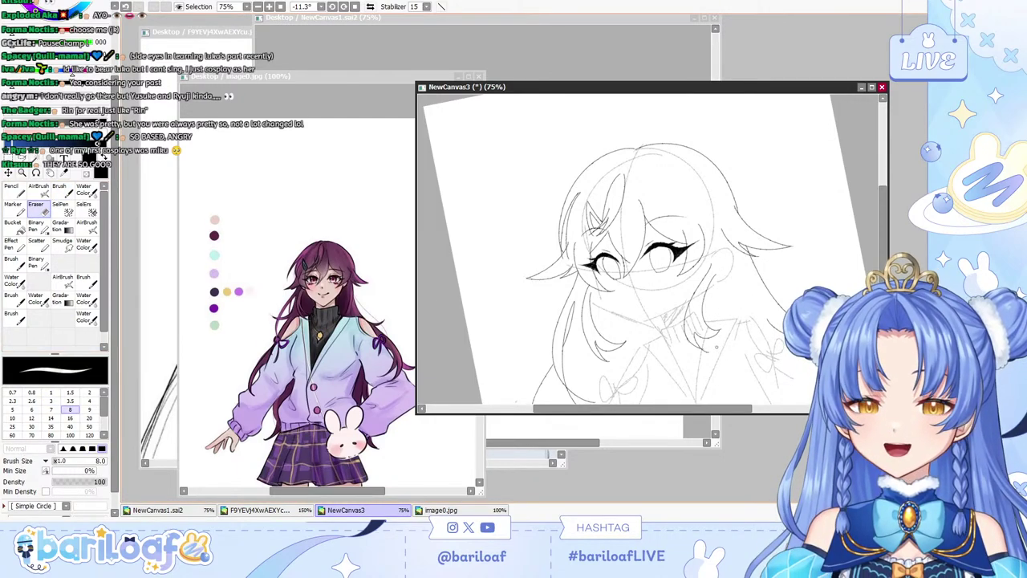
# Draw the jawline from the far cheek down to the pointed chin and up to the near-side hair strands.
pyautogui.press('b')
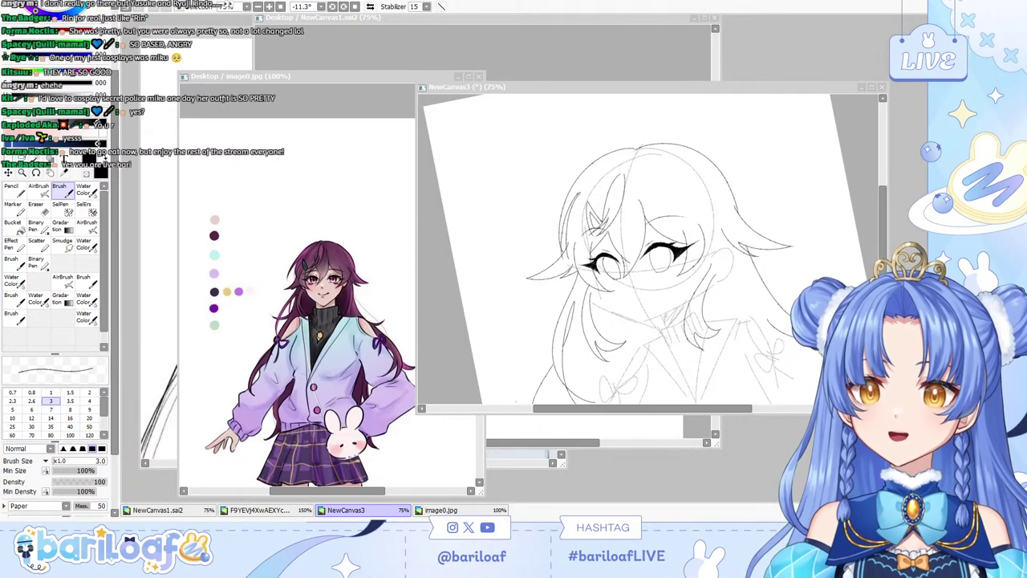
pyautogui.click(503, 262)
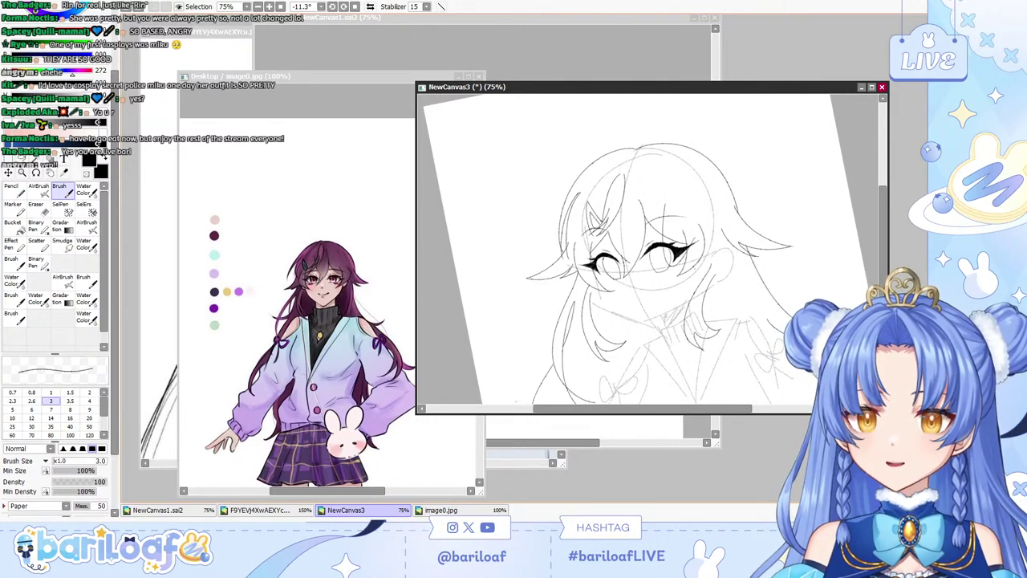
pyautogui.scroll(-3, 650, 249)
pyautogui.moveTo(883, 245); pyautogui.dragTo(883, 243)
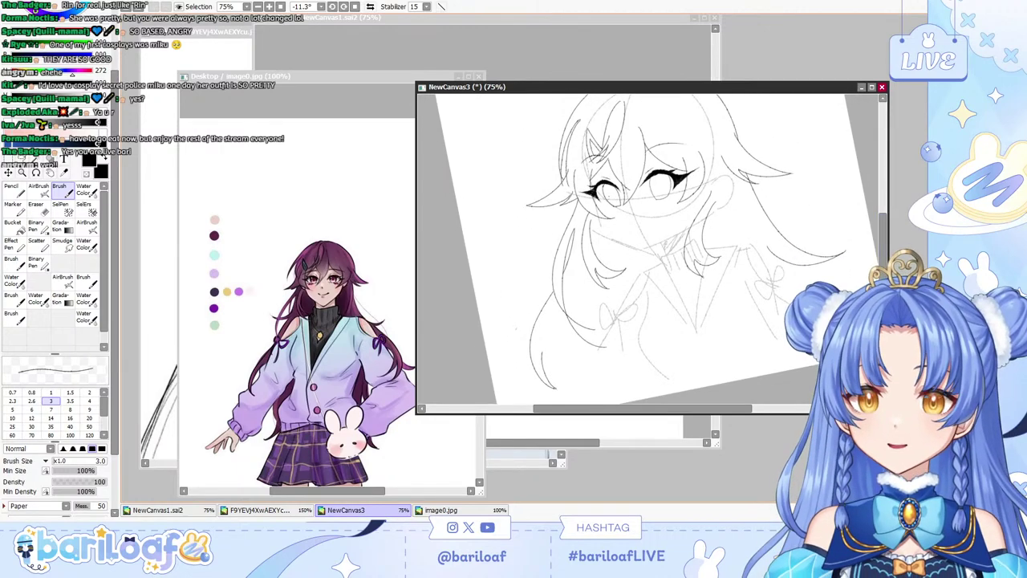
pyautogui.moveTo(644, 409); pyautogui.dragTo(679, 408)
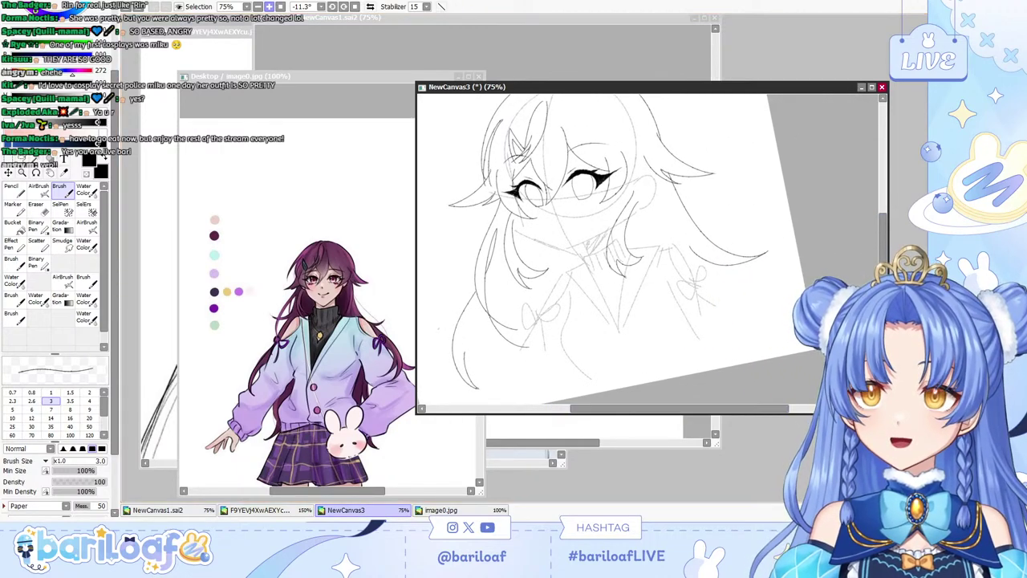
pyautogui.press('pageup')
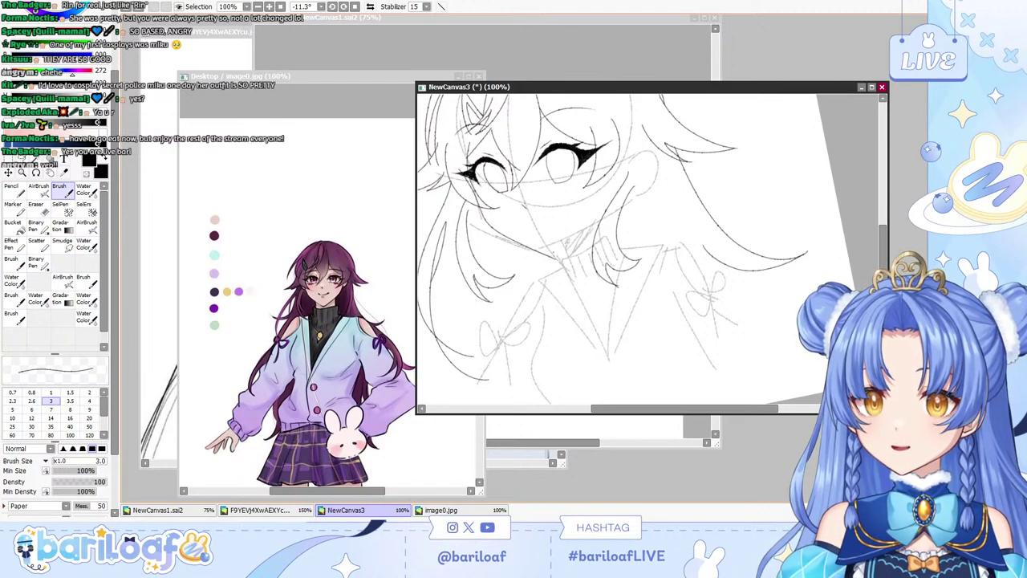
pyautogui.moveTo(554, 257); pyautogui.dragTo(610, 207)
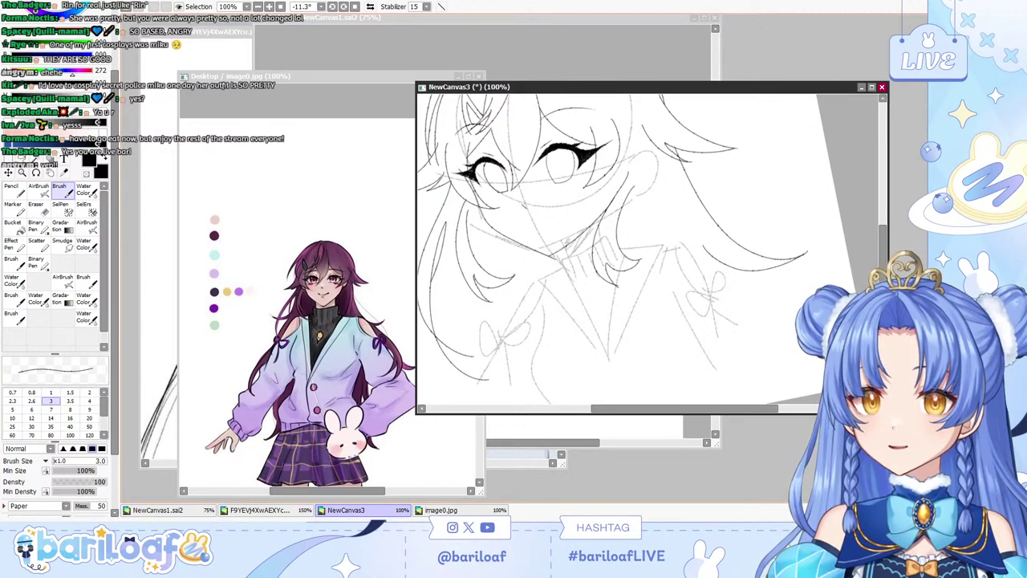
# Erase the sketch guidelines inside the face with a size 20 eraser, keeping the eyes, nose and jawline.
pyautogui.press('e')
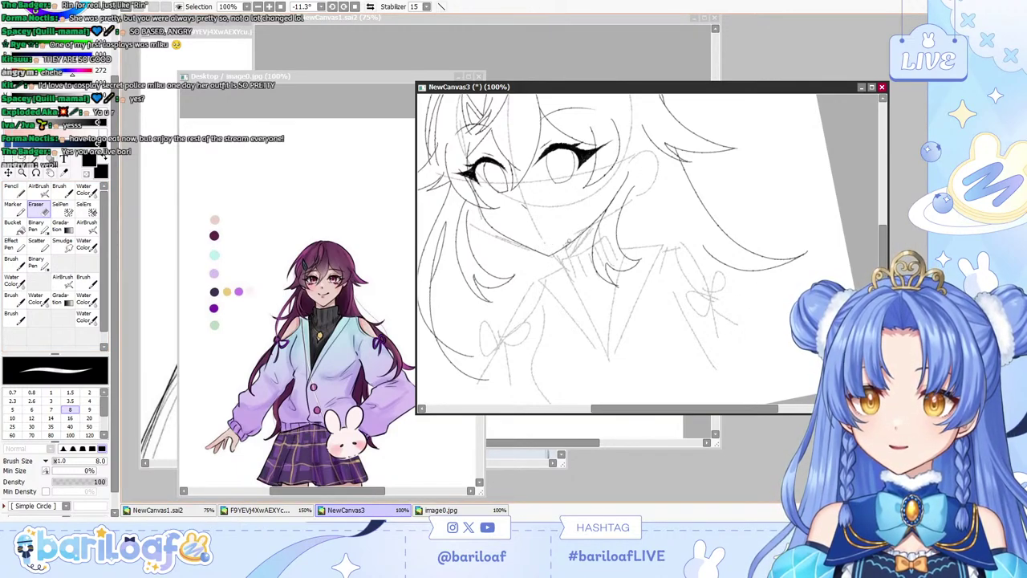
pyautogui.press(']')
pyautogui.press(']')
pyautogui.press(']')
pyautogui.press(']')
pyautogui.press(']')
pyautogui.press(']')
pyautogui.press(']')
pyautogui.press('[')
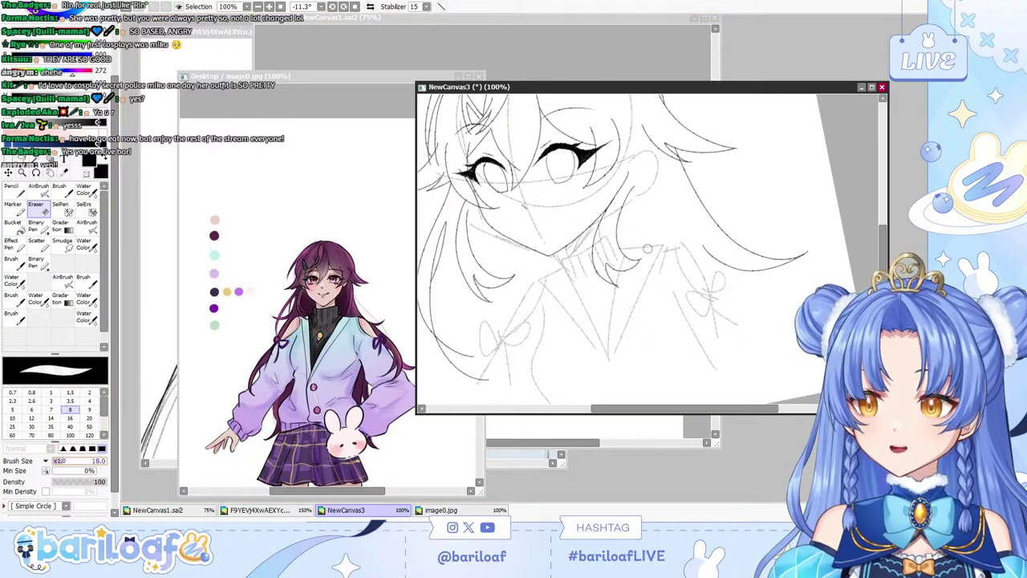
pyautogui.moveTo(546, 244); pyautogui.dragTo(516, 184)
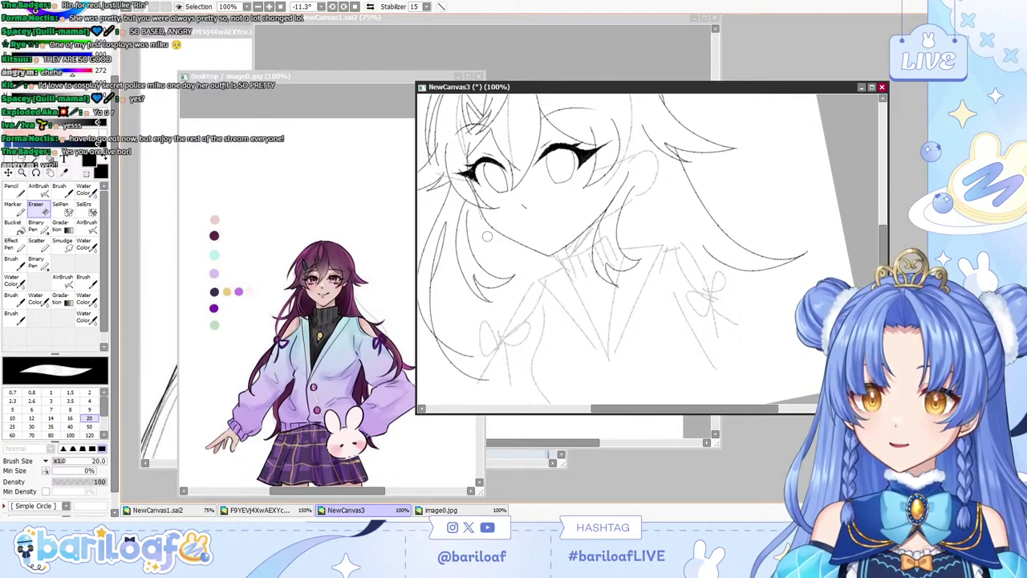
# Draw the mouth's lower lip as a short downward curve between the nose and the chin.
pyautogui.press('b')
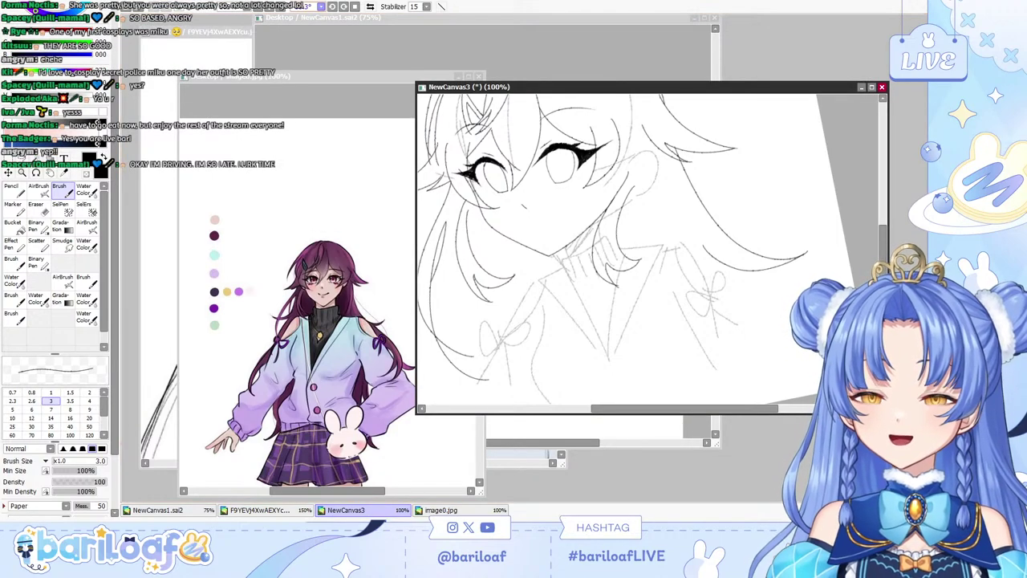
pyautogui.press('pageup')
pyautogui.press('pageup')
pyautogui.moveTo(693, 409); pyautogui.dragTo(657, 409)
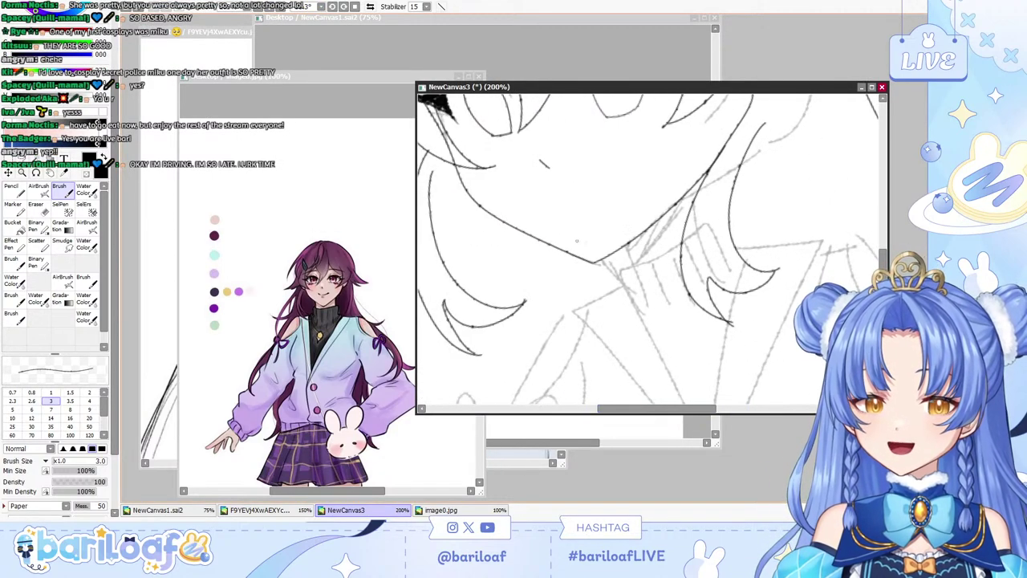
pyautogui.moveTo(576, 214)
pyautogui.mouseDown()
pyautogui.moveTo(595, 221)
pyautogui.moveTo(571, 189)
pyautogui.mouseUp()
pyautogui.hotkey('ctrl', 'z')
pyautogui.hotkey('ctrl', 'z')
pyautogui.hotkey('ctrl', 'z')
pyautogui.moveTo(550, 199)
pyautogui.mouseDown()
pyautogui.moveTo(580, 185)
pyautogui.moveTo(608, 204)
pyautogui.moveTo(559, 195)
pyautogui.moveTo(604, 172)
pyautogui.moveTo(607, 207)
pyautogui.mouseUp()
pyautogui.hotkey('ctrl', 'z')
pyautogui.hotkey('ctrl', 'z')
pyautogui.hotkey('ctrl', 'z')
pyautogui.hotkey('ctrl', 'z')
# Draw the mouth's near-side edge and slanted upper line to form an open smile.
pyautogui.moveTo(626, 172); pyautogui.dragTo(605, 208)
pyautogui.hotkey('ctrl', 'z')
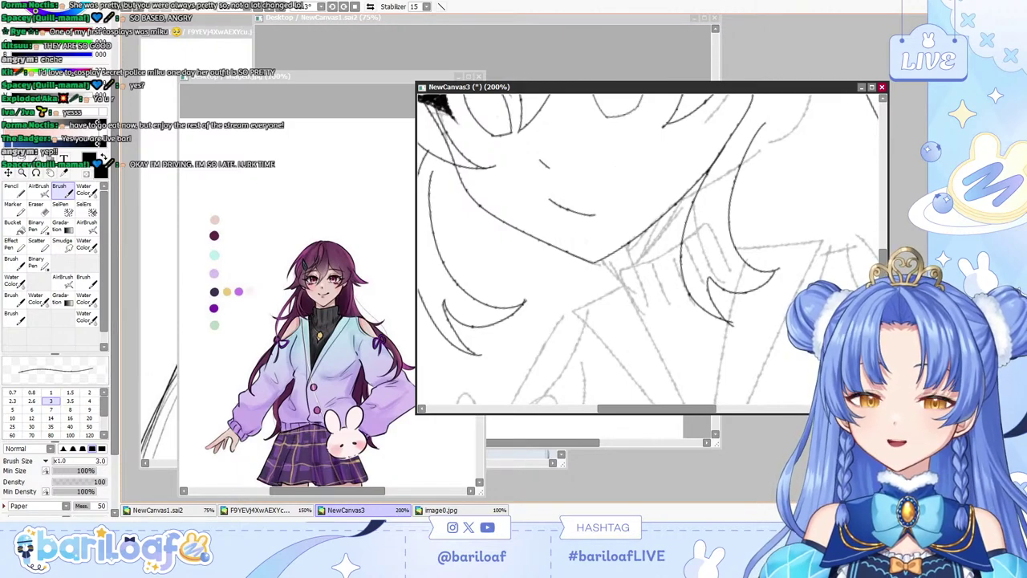
pyautogui.hotkey('ctrl', 'z')
pyautogui.moveTo(625, 172); pyautogui.dragTo(614, 206)
pyautogui.hotkey('ctrl', 'z')
pyautogui.moveTo(550, 201); pyautogui.dragTo(623, 167)
pyautogui.hotkey('ctrl', 'z')
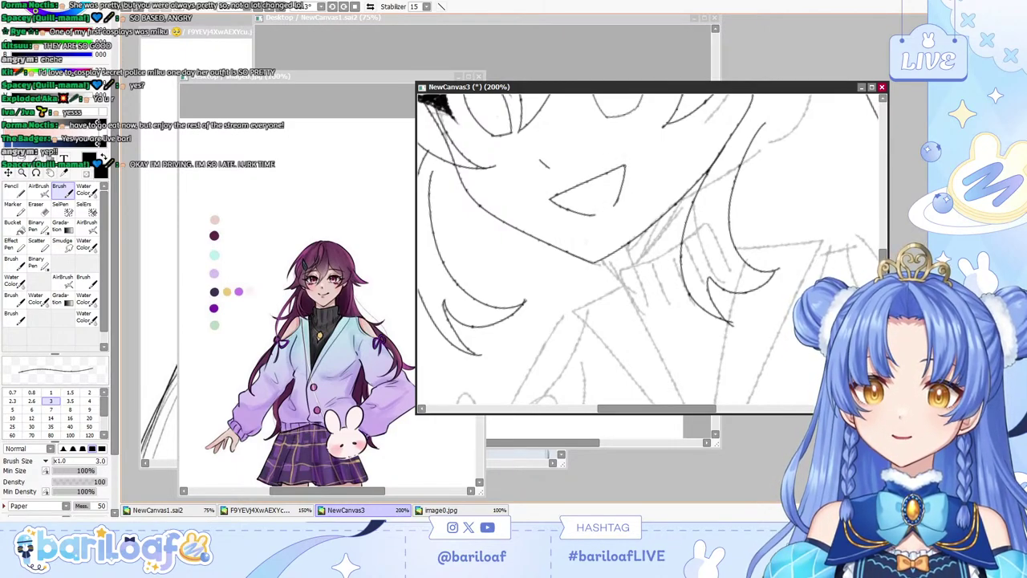
# Select the mouth with a freeform lasso and deform it by pulling its upper near-side corner slightly outward.
pyautogui.scroll(4, 747, 216)
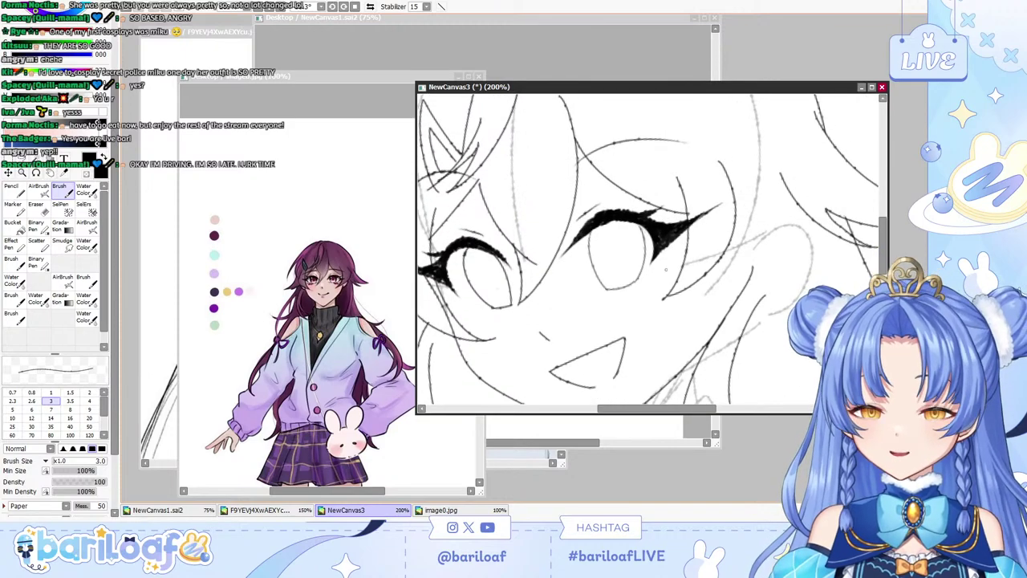
pyautogui.click(36, 159)
pyautogui.click(22, 159)
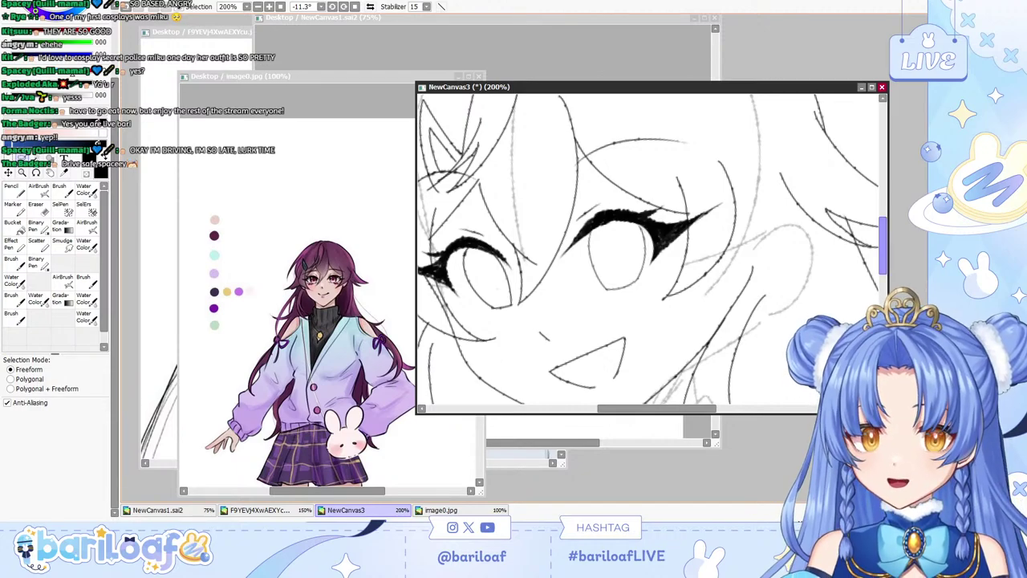
pyautogui.moveTo(883, 246); pyautogui.dragTo(883, 268)
pyautogui.moveTo(632, 279); pyautogui.dragTo(624, 202)
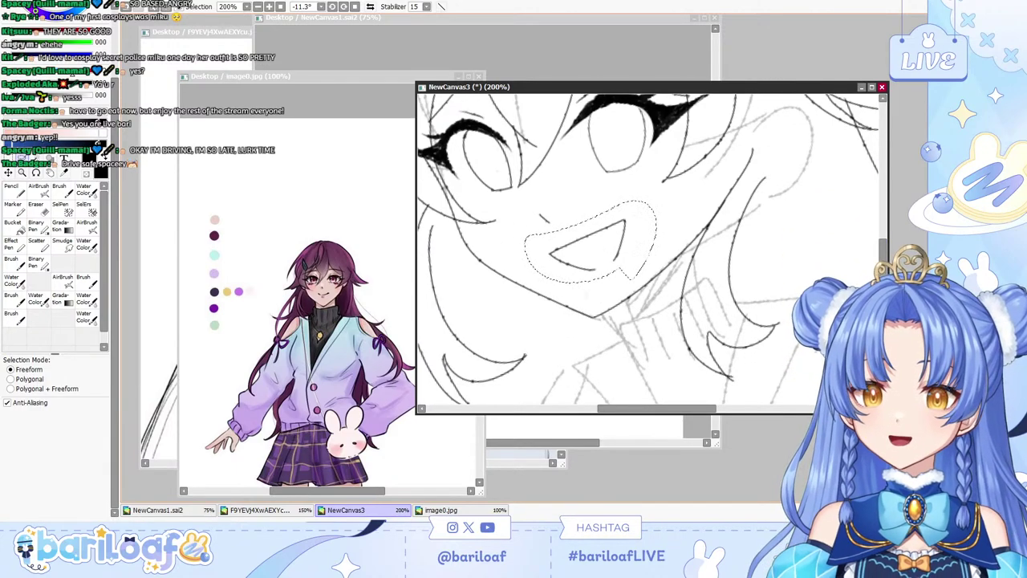
pyautogui.hotkey('ctrl', 't')
pyautogui.moveTo(590, 254); pyautogui.dragTo(591, 255)
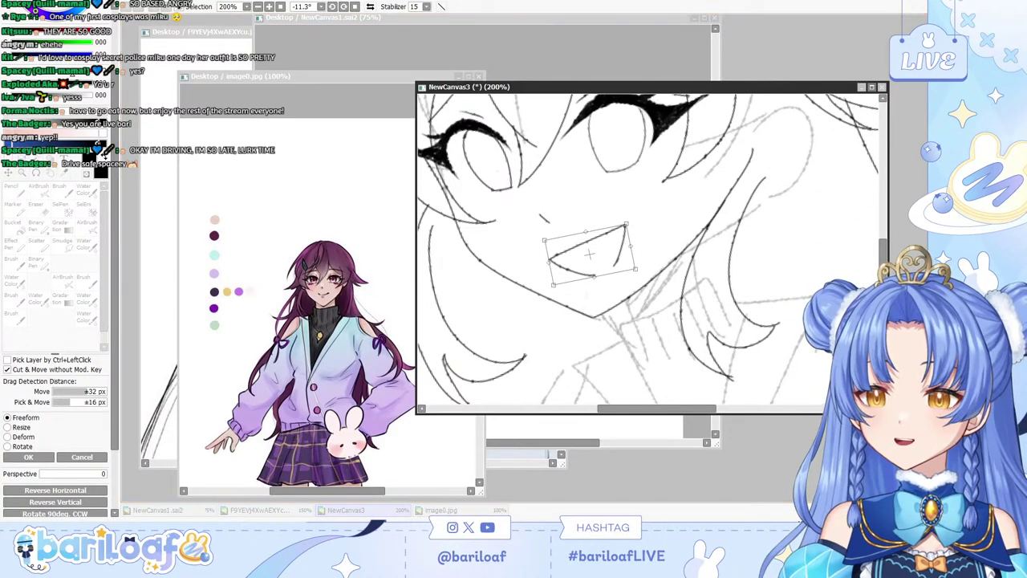
pyautogui.click(23, 437)
pyautogui.moveTo(627, 224); pyautogui.dragTo(633, 226)
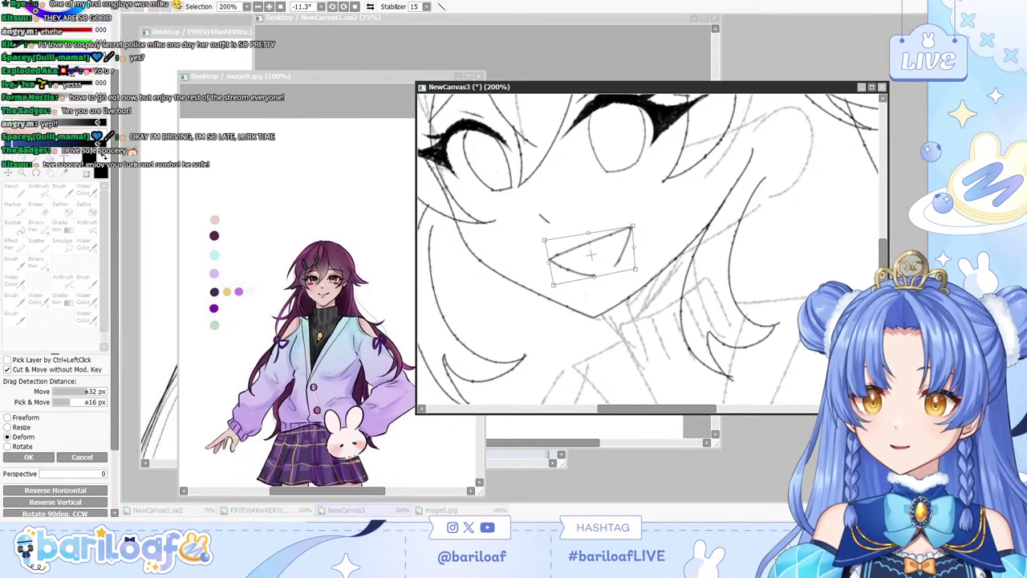
pyautogui.press('Return')
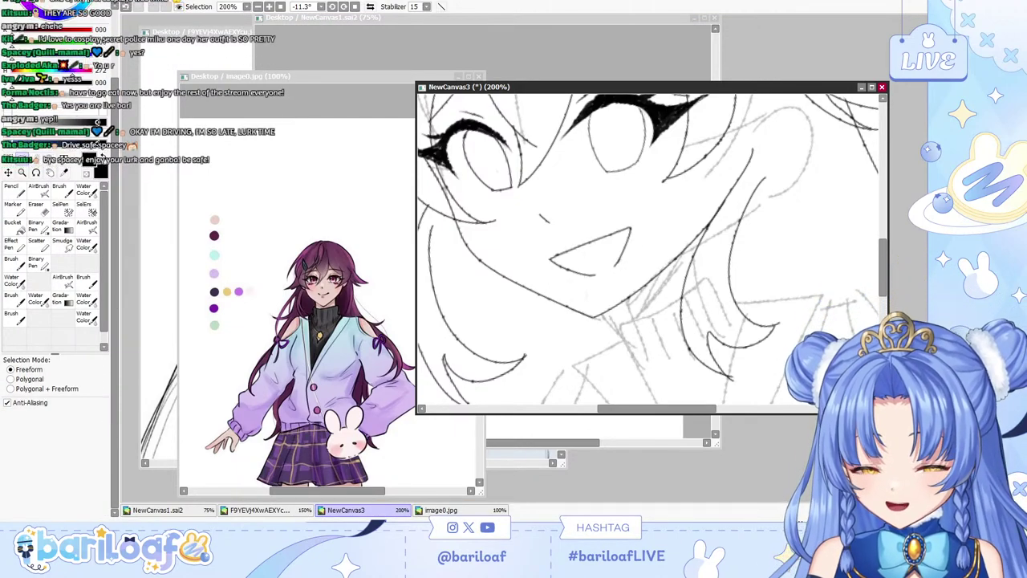
pyautogui.press('b')
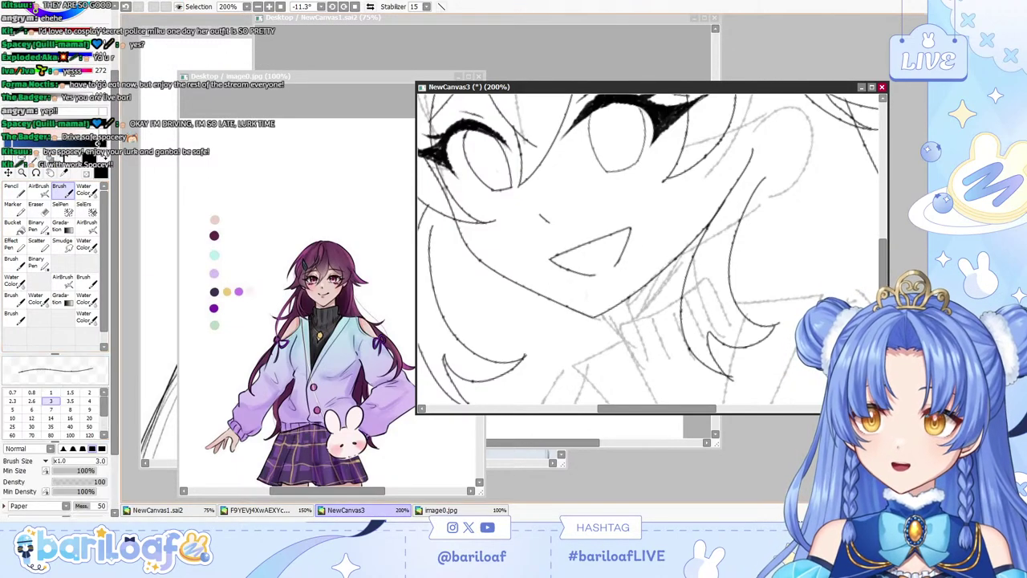
# Draw a pair of short slanted blush lines on each cheek beneath the eyes.
pyautogui.moveTo(485, 210)
pyautogui.mouseDown()
pyautogui.moveTo(474, 239)
pyautogui.moveTo(491, 233)
pyautogui.mouseUp()
pyautogui.hotkey('ctrl', 'z')
pyautogui.moveTo(639, 178)
pyautogui.mouseDown()
pyautogui.moveTo(622, 206)
pyautogui.moveTo(636, 197)
pyautogui.mouseUp()
pyautogui.hotkey('ctrl', 'z')
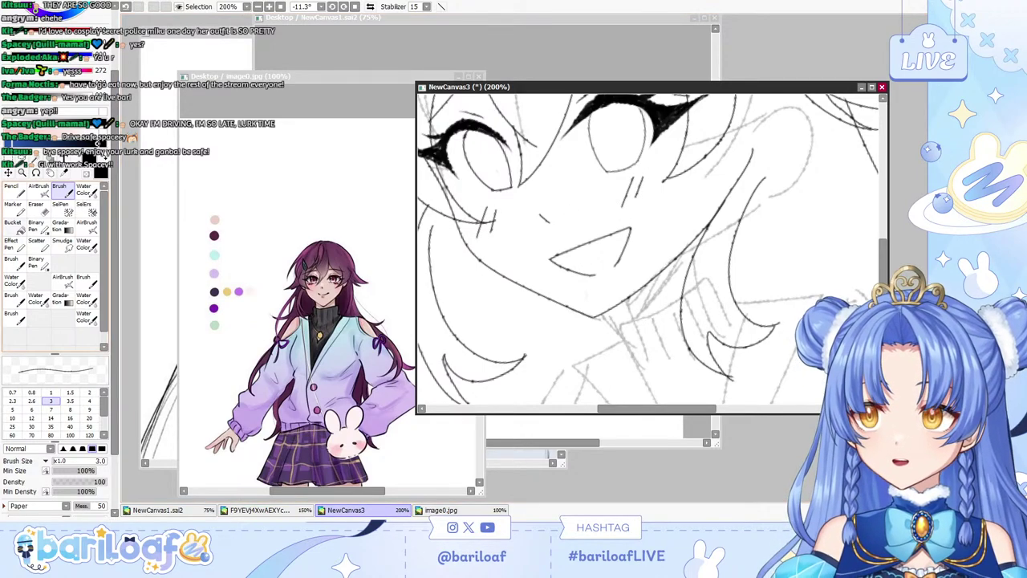
# Fill both irises with solid black using the Bucket tool.
pyautogui.click(14, 228)
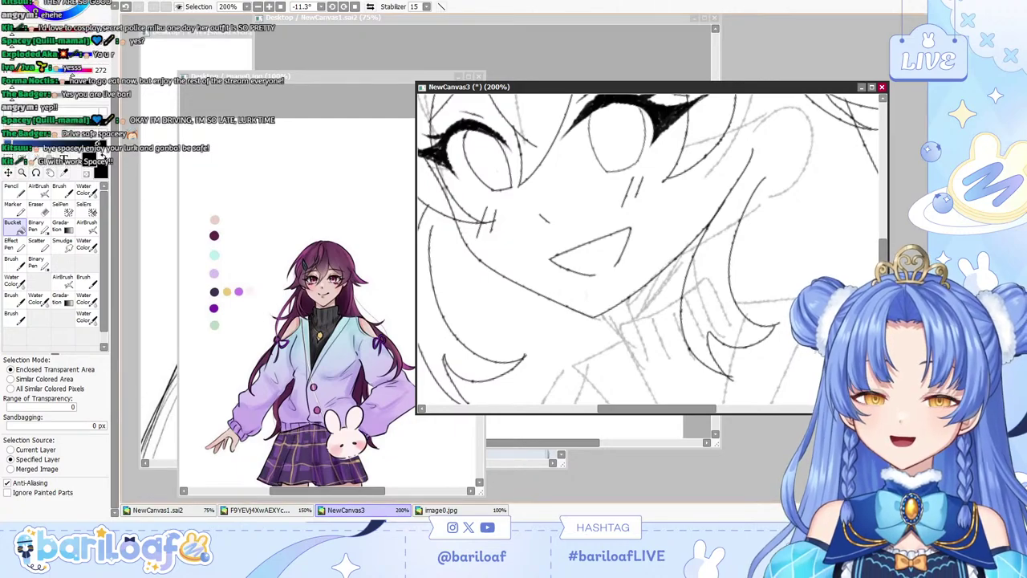
pyautogui.click(618, 138)
pyautogui.click(487, 160)
pyautogui.click(63, 209)
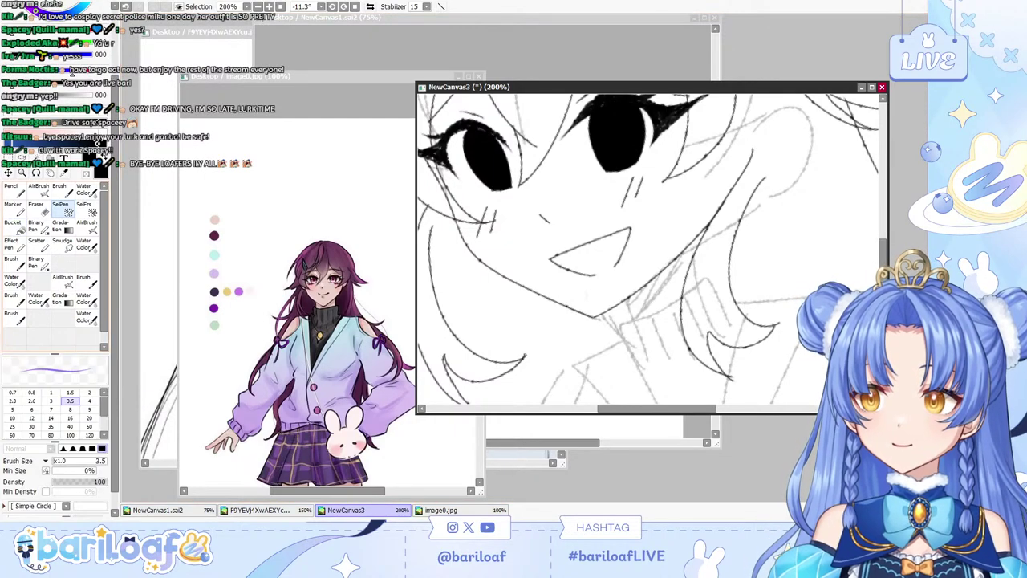
# Erase small highlights out of the upper part of both black irises with the size 20 eraser.
pyautogui.click(38, 209)
pyautogui.click(14, 191)
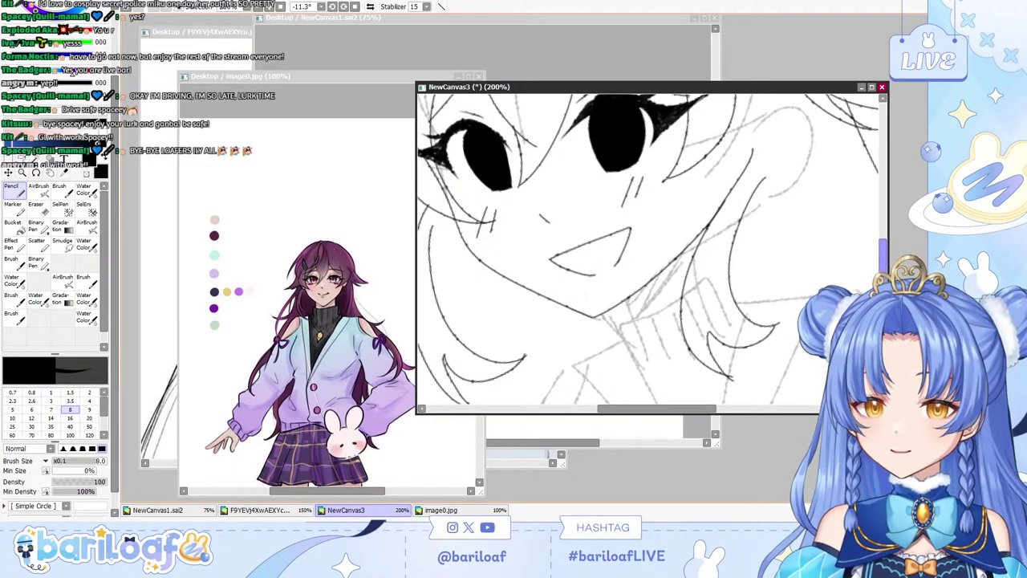
pyautogui.scroll(3, 626, 177)
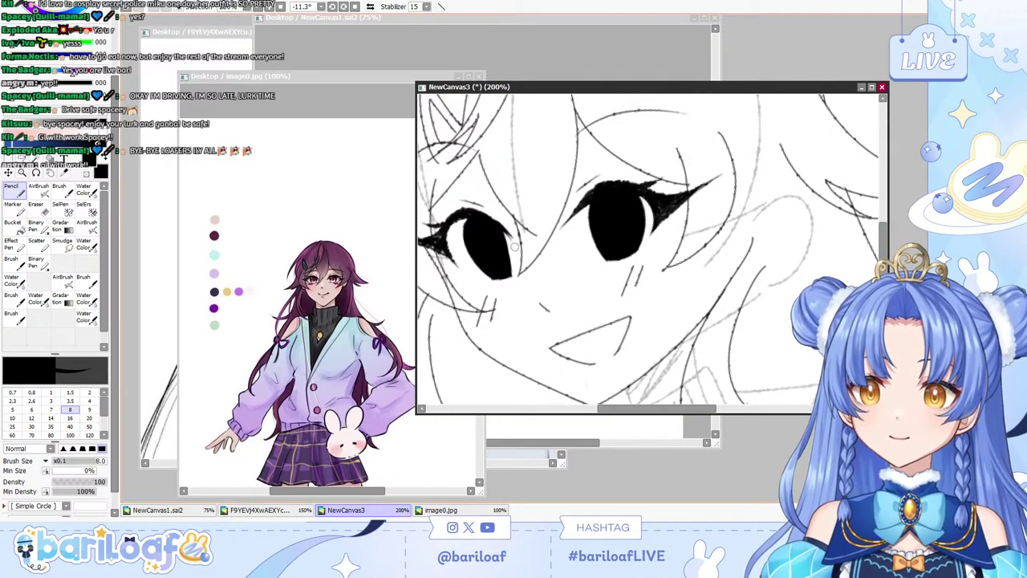
pyautogui.press('e')
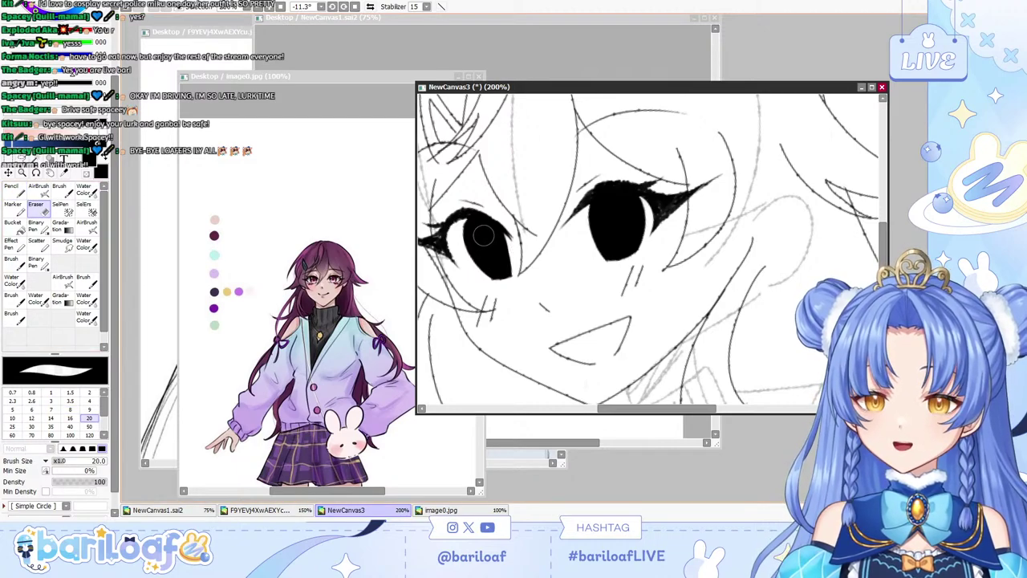
pyautogui.hotkey('ctrl', 'z')
pyautogui.moveTo(485, 234); pyautogui.dragTo(519, 241)
pyautogui.hotkey('ctrl', 'z')
pyautogui.moveTo(629, 197); pyautogui.dragTo(652, 204)
pyautogui.hotkey('ctrl', 'z')
# Add inner strand lines to the long hair lock beside the ear with the size 3 brush.
pyautogui.press('m')
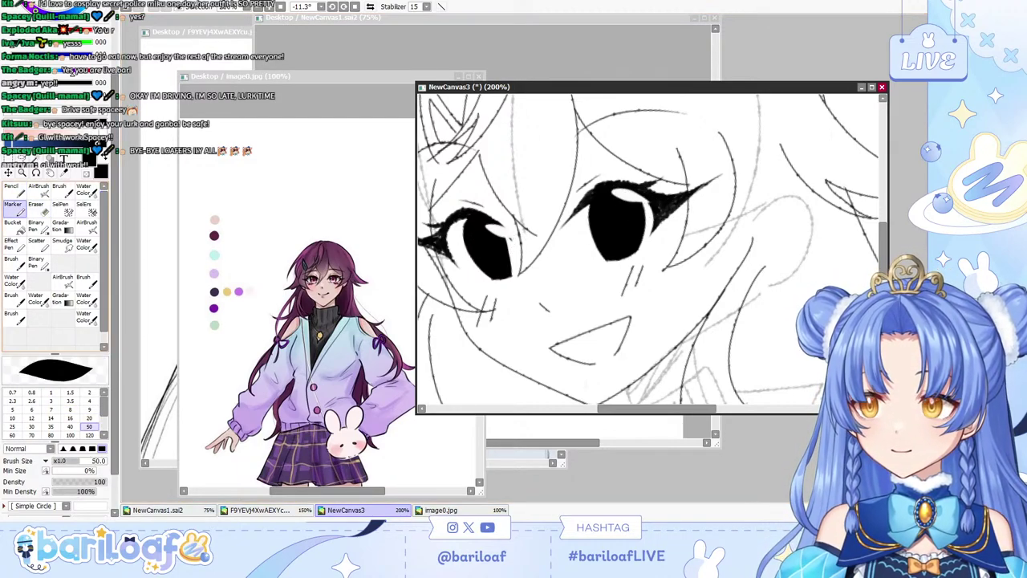
pyautogui.press('n')
pyautogui.press('pagedown')
pyautogui.press('pagedown')
pyautogui.press('-')
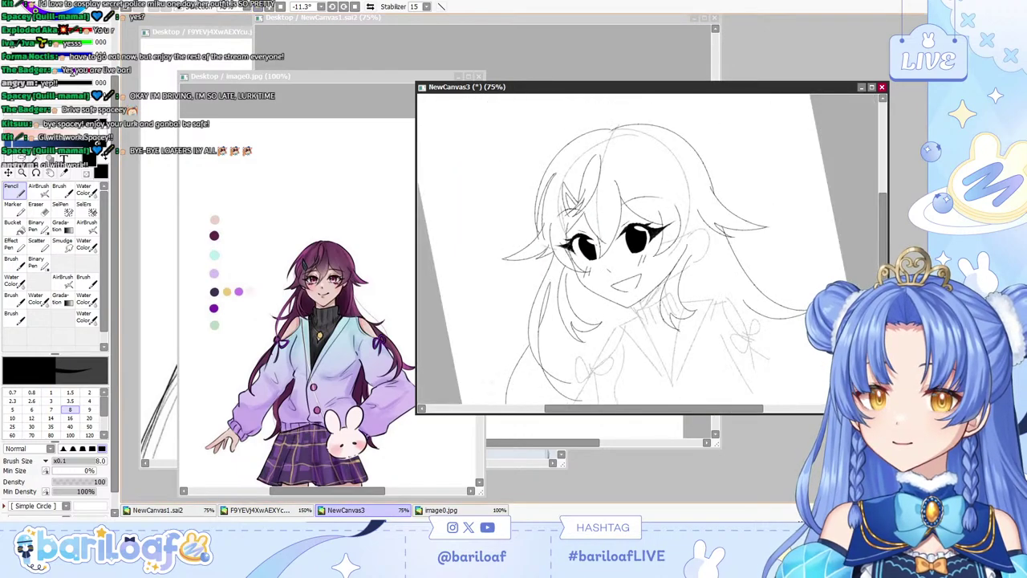
pyautogui.click(14, 209)
pyautogui.click(62, 191)
pyautogui.click(14, 209)
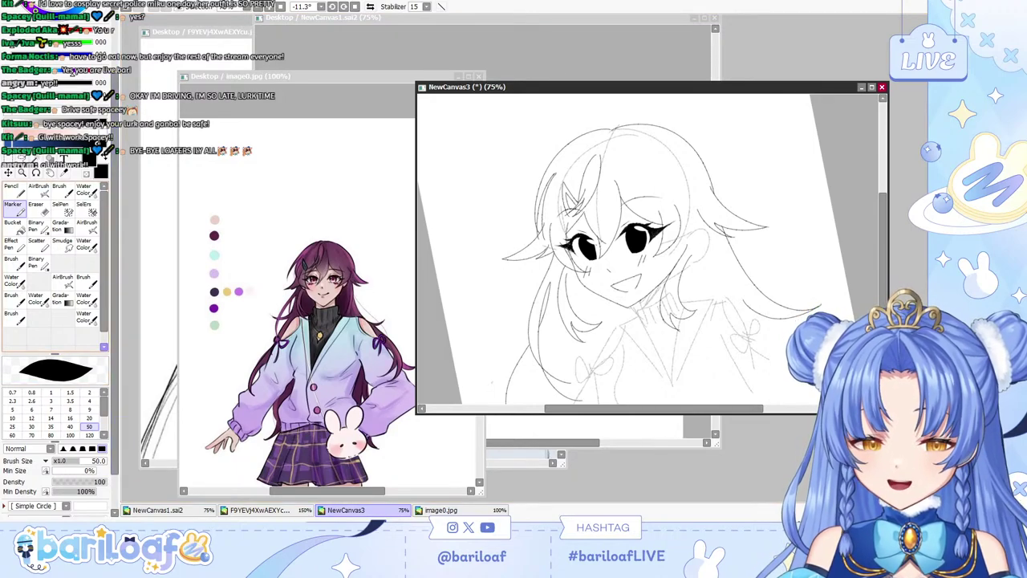
pyautogui.press('e')
pyautogui.press('b')
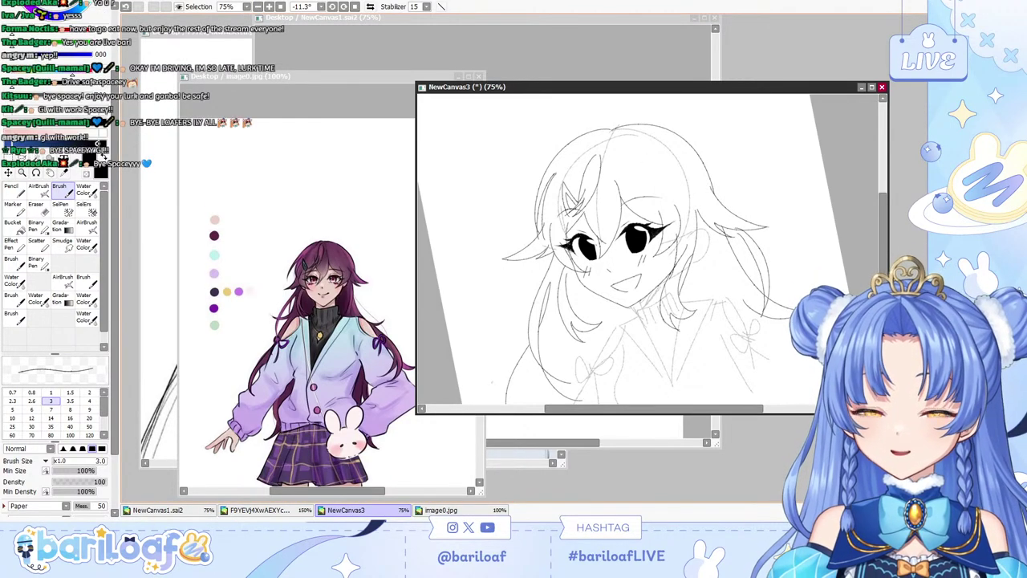
# Enlarge the canvas window, then shrink the head line art slightly over the body sketch and deform its upper-left corner inward.
pyautogui.moveTo(651, 82); pyautogui.dragTo(652, 42)
pyautogui.moveTo(887, 414); pyautogui.dragTo(900, 435)
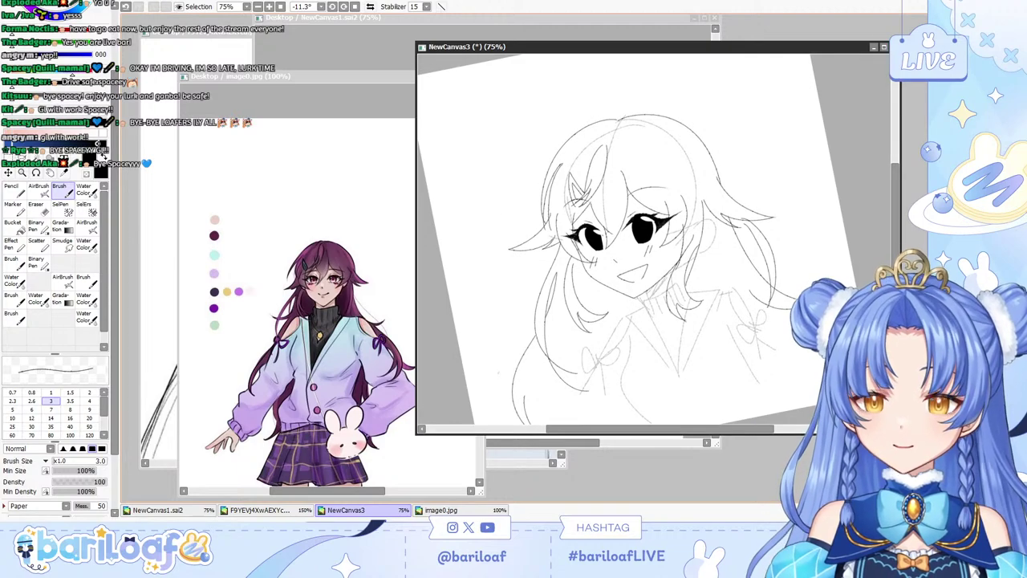
pyautogui.hotkey('ctrl', 't')
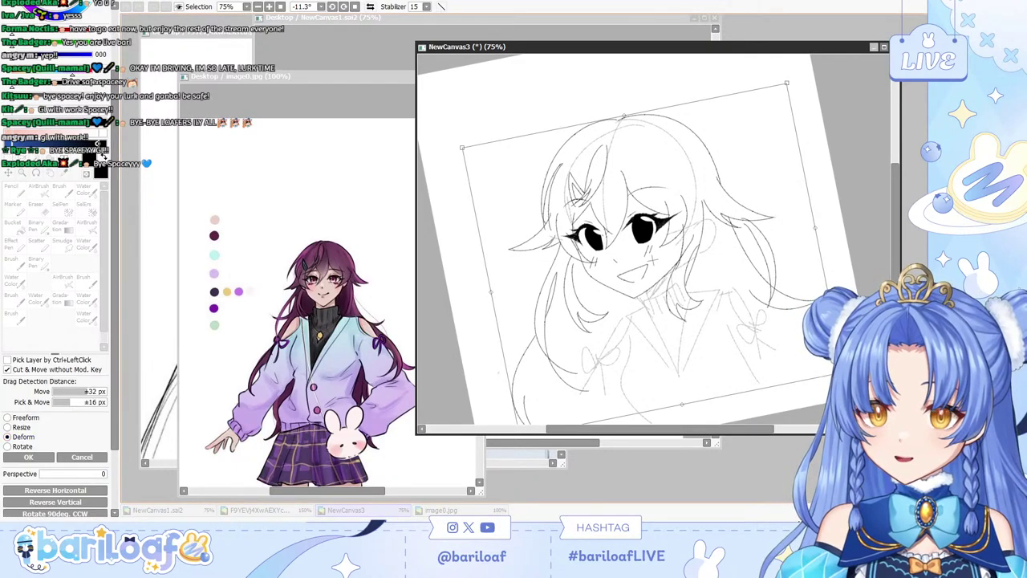
pyautogui.moveTo(642, 256); pyautogui.dragTo(645, 257)
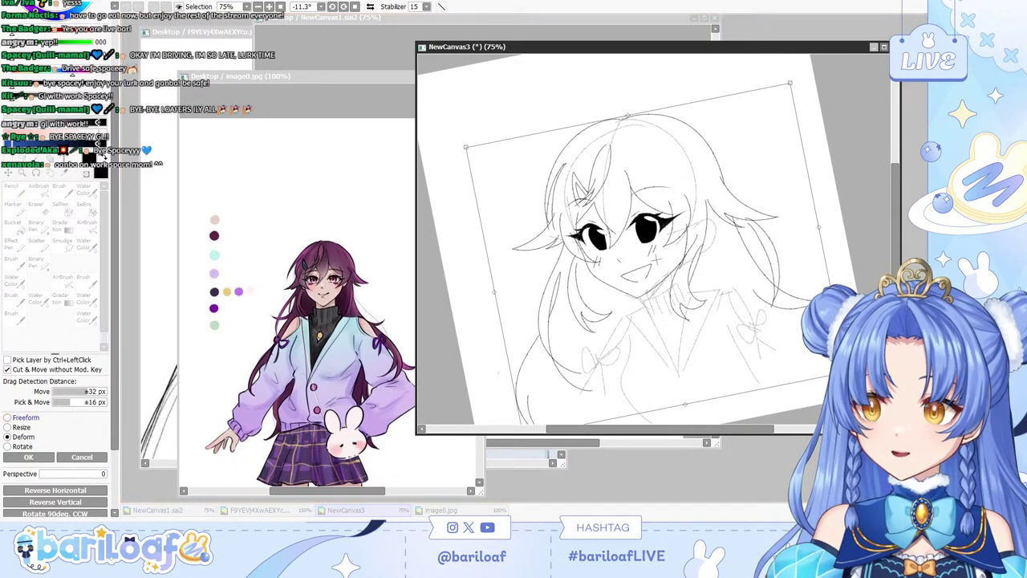
pyautogui.click(25, 418)
pyautogui.moveTo(466, 147); pyautogui.dragTo(490, 165)
pyautogui.moveTo(643, 257); pyautogui.dragTo(630, 245)
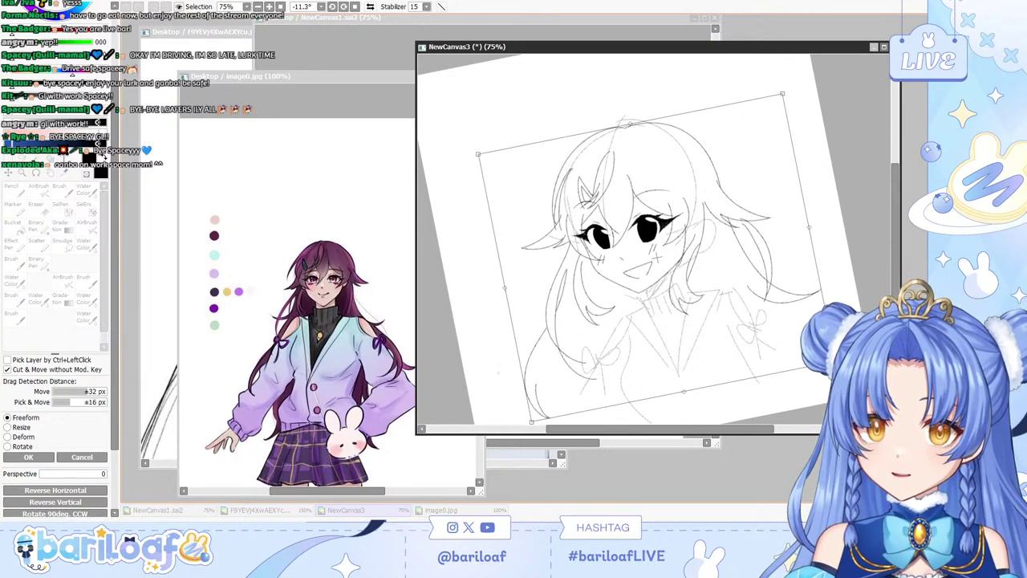
pyautogui.click(24, 436)
pyautogui.moveTo(478, 155); pyautogui.dragTo(483, 149)
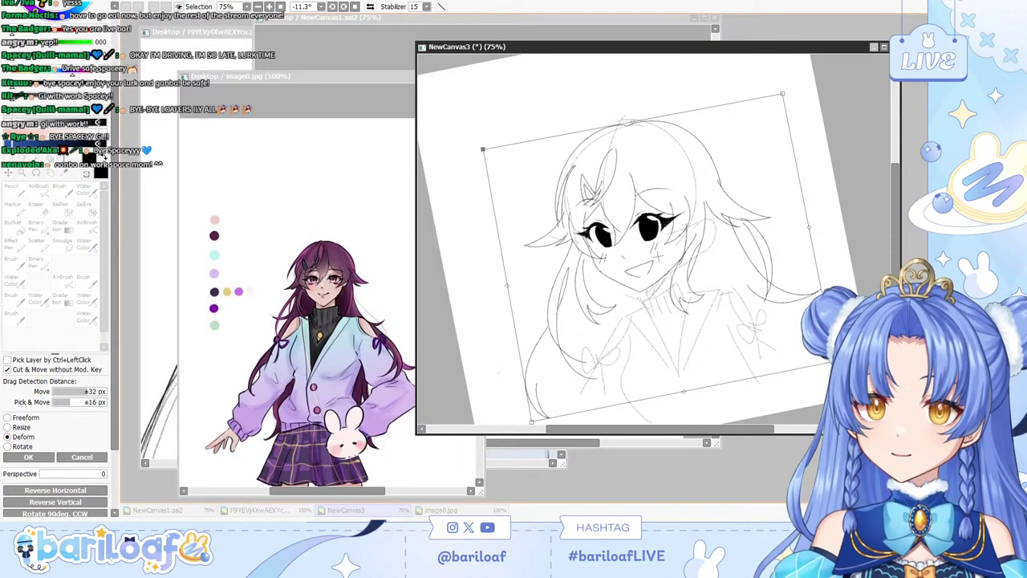
pyautogui.press('Return')
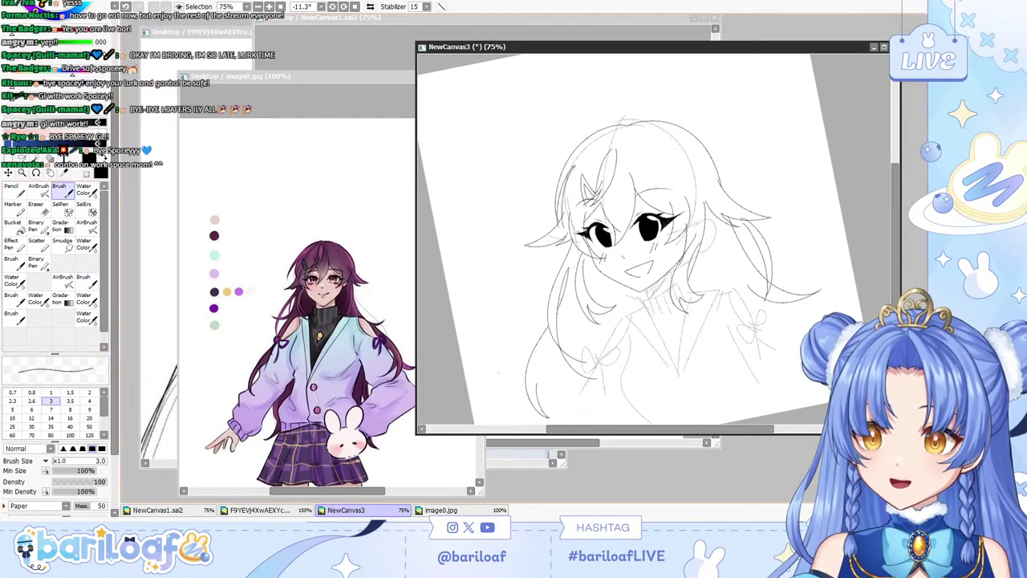
# Return the sketch lines to full strength and erase the head circle and ear guidelines with a size 50 eraser.
pyautogui.hotkey('ctrl', 'z')
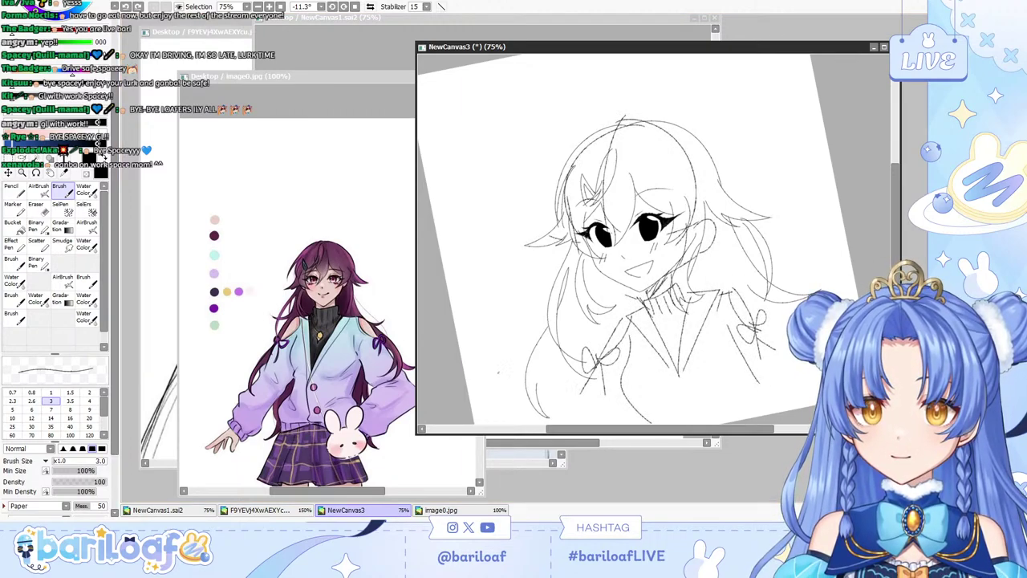
pyautogui.press('e')
pyautogui.click(89, 426)
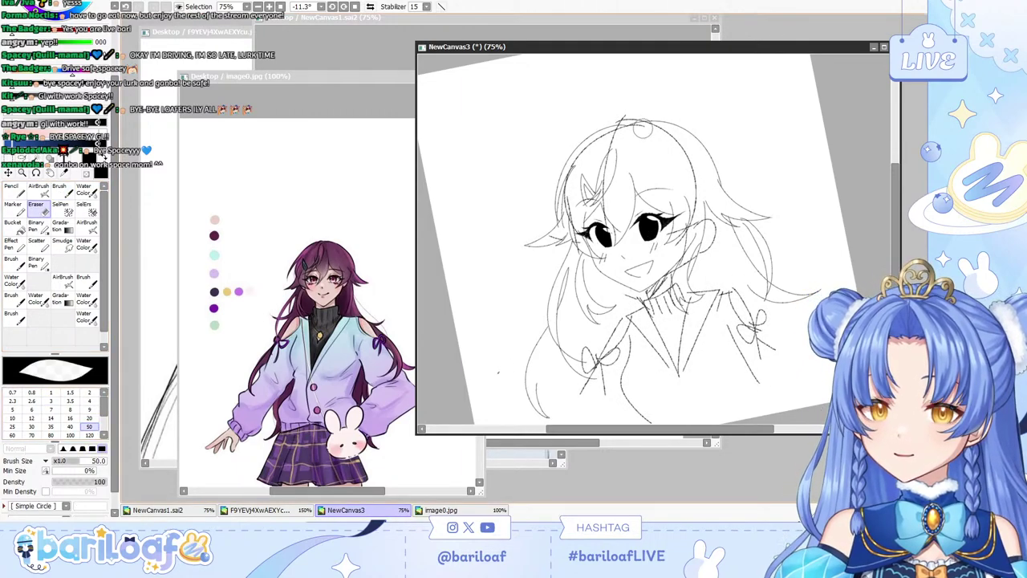
pyautogui.moveTo(643, 128)
pyautogui.mouseDown()
pyautogui.moveTo(599, 127)
pyautogui.moveTo(540, 218)
pyautogui.moveTo(574, 211)
pyautogui.mouseUp()
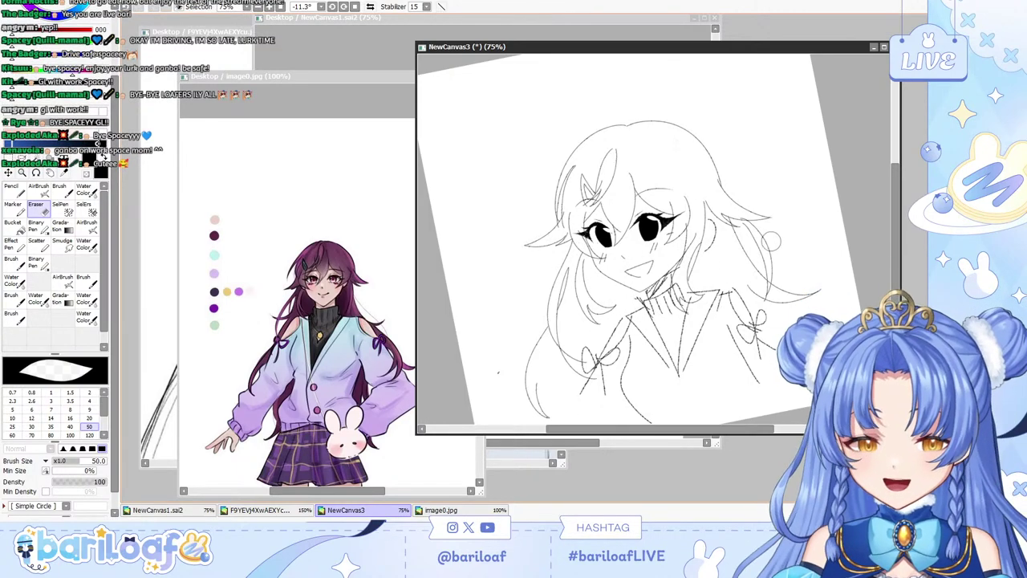
pyautogui.moveTo(712, 222); pyautogui.dragTo(711, 242)
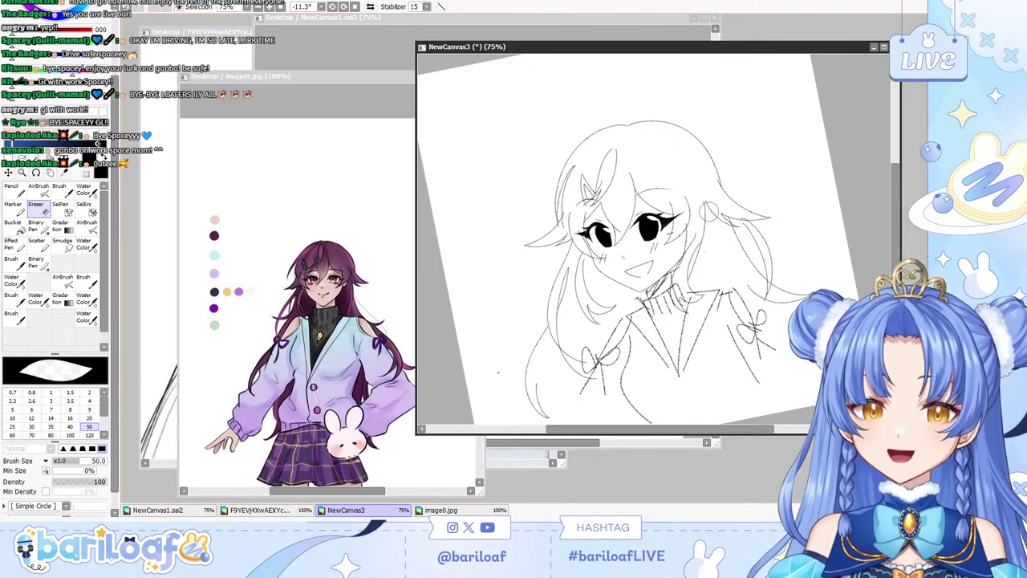
# Reset the canvas rotation and arrange the NewCanvas1.sai2 and NewCanvas3 windows side by side for comparison.
pyautogui.press('Home')
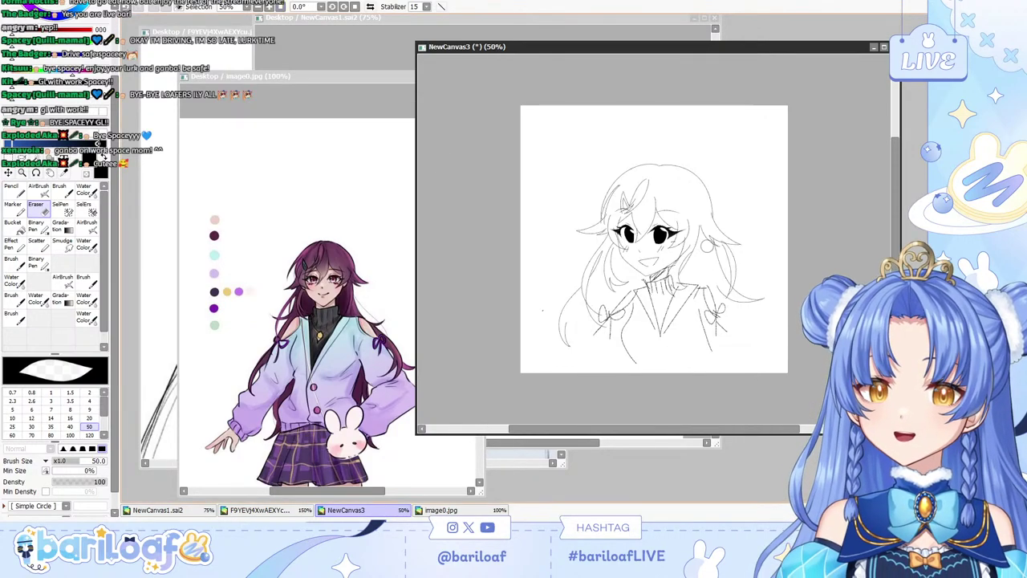
pyautogui.click(269, 6)
pyautogui.click(348, 44)
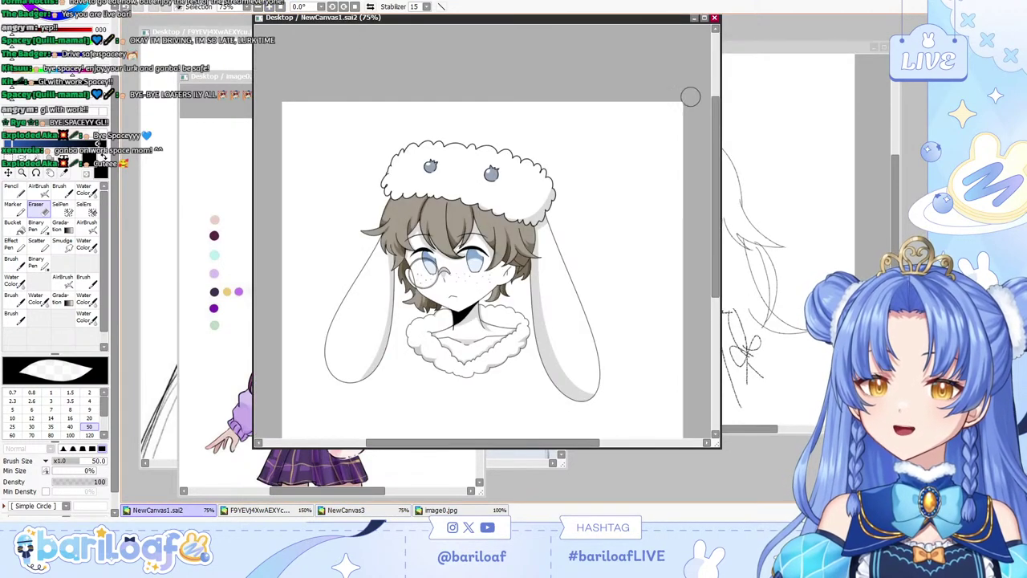
pyautogui.moveTo(680, 18); pyautogui.dragTo(592, 14)
pyautogui.moveTo(632, 160); pyautogui.dragTo(625, 161)
pyautogui.moveTo(624, 443); pyautogui.dragTo(555, 464)
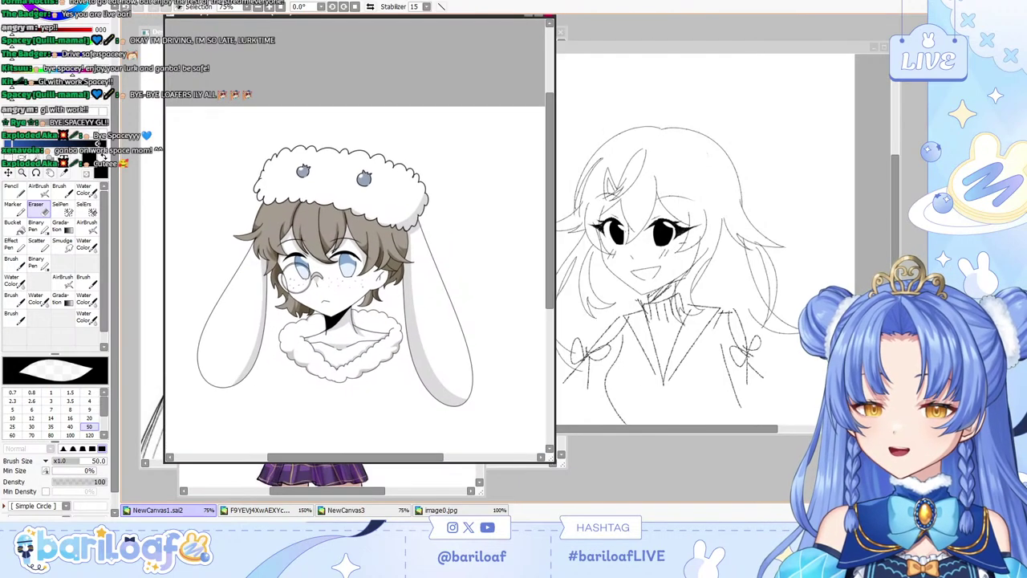
pyautogui.click(641, 418)
pyautogui.moveTo(415, 281); pyautogui.dragTo(503, 281)
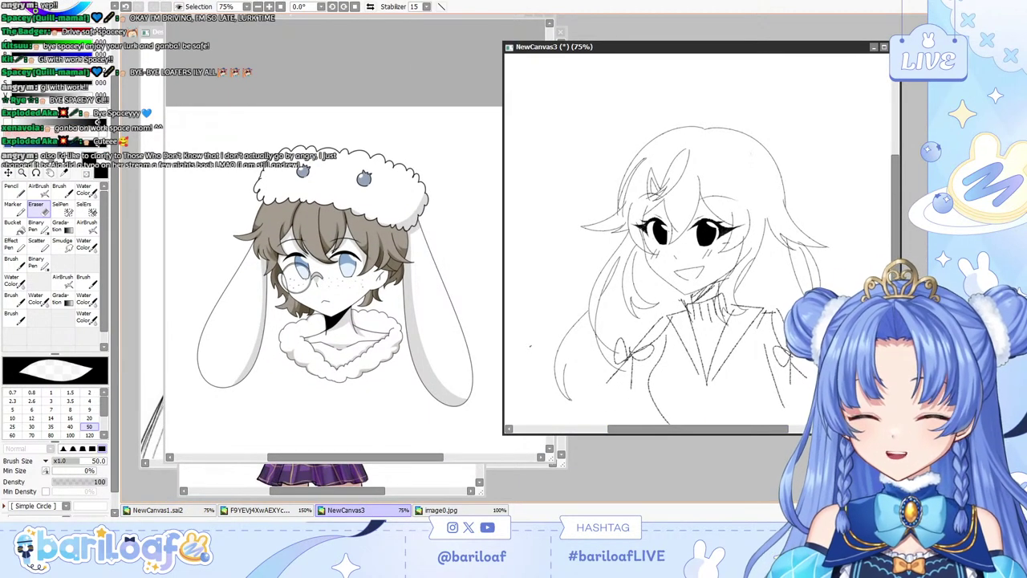